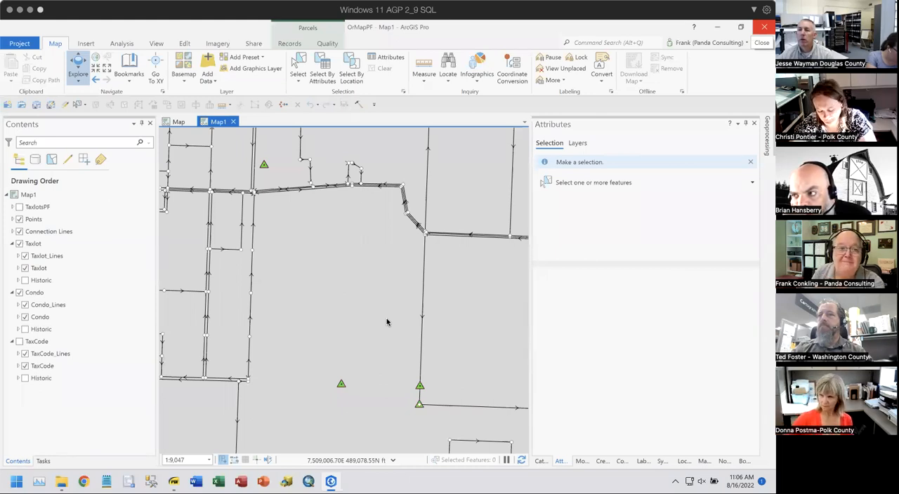
click(132, 170)
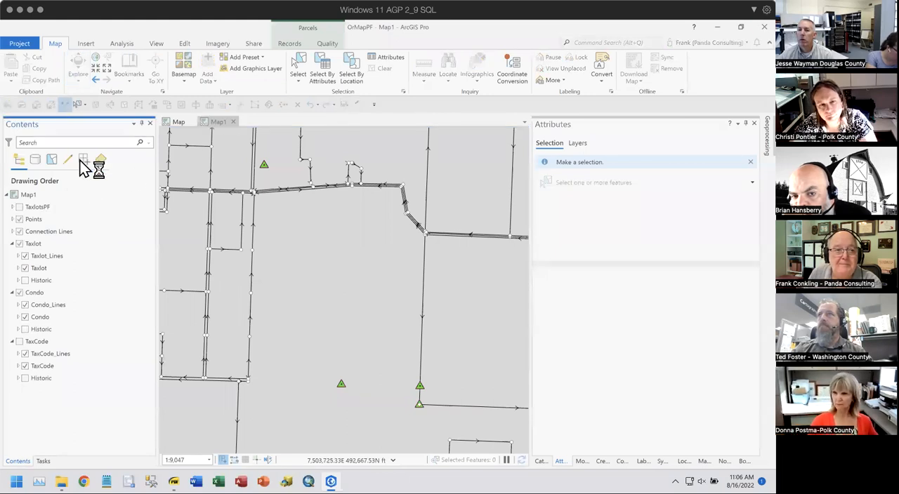
click(108, 231)
click(95, 280)
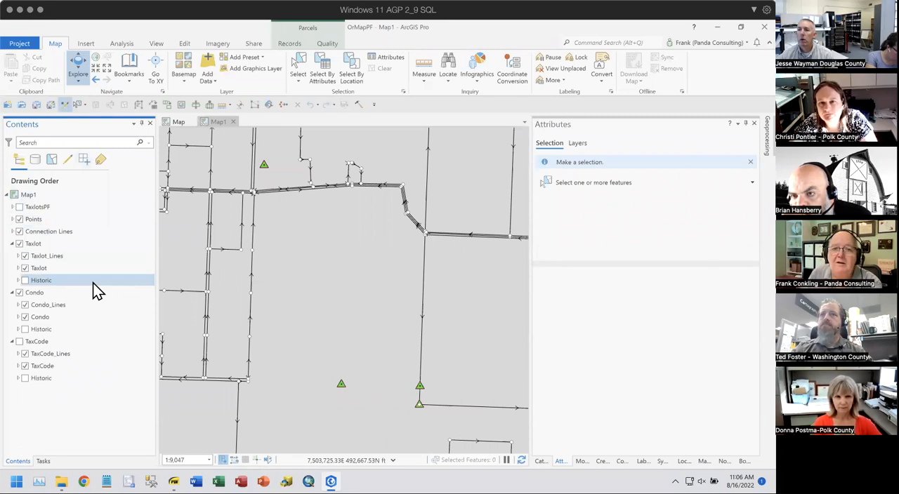
click(218, 125)
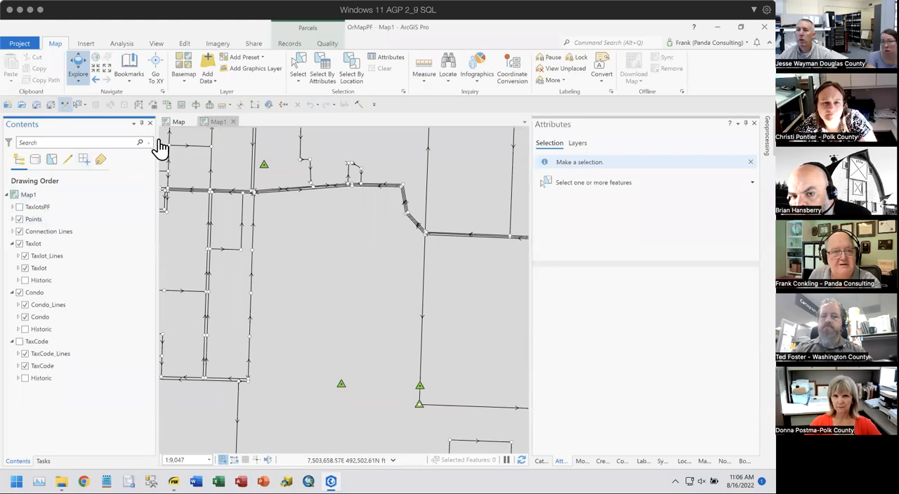
- Close the OrMapPF project without saving and reopen OrMapPF.aprx in ArcGIS Pro from the Fabric folder of T7-4V2.03 in File Explorer
click(290, 42)
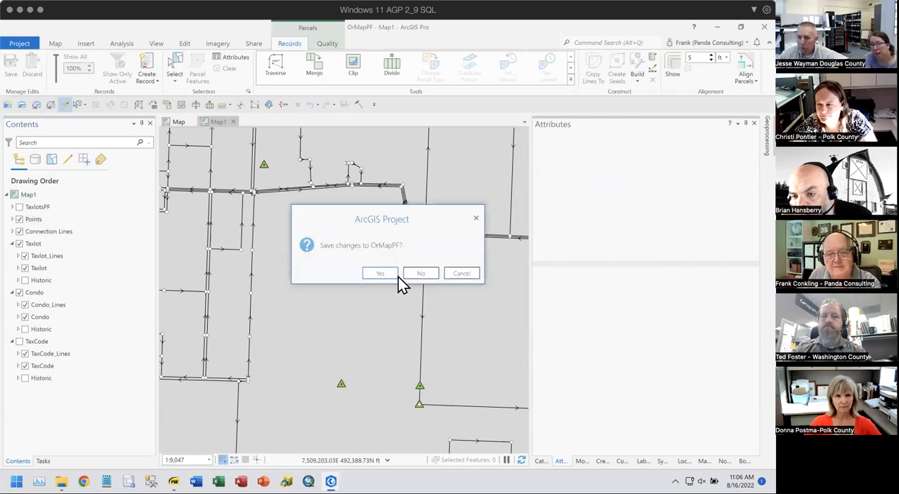
click(419, 273)
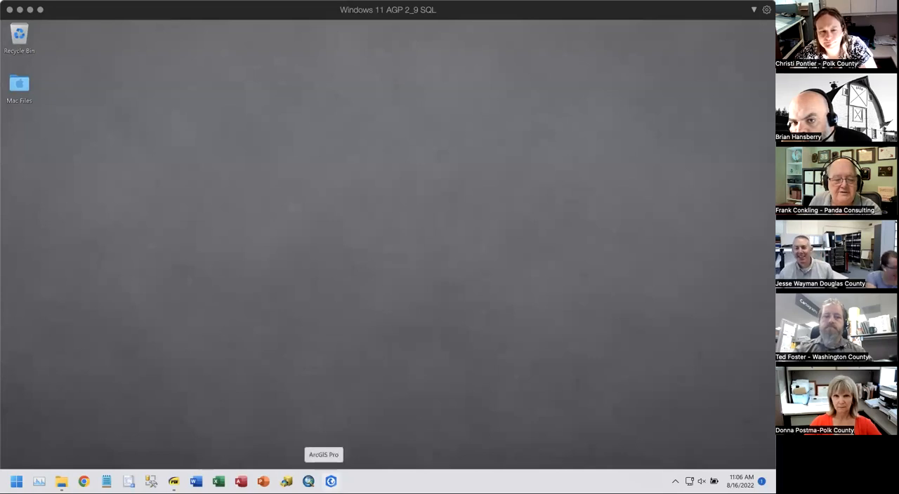
click(61, 482)
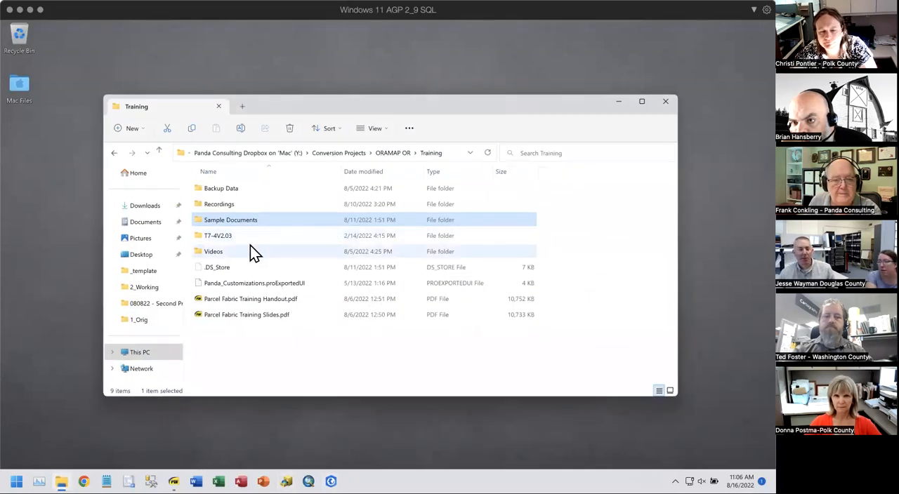
double_click(225, 236)
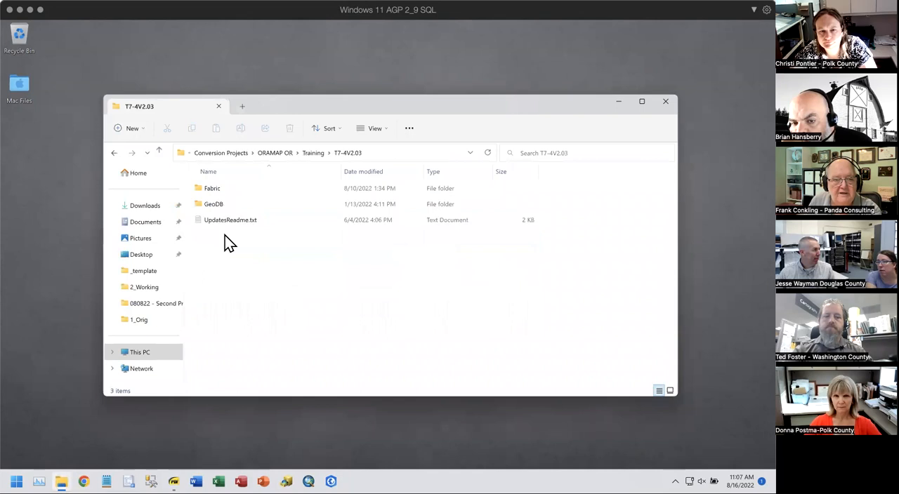
double_click(218, 191)
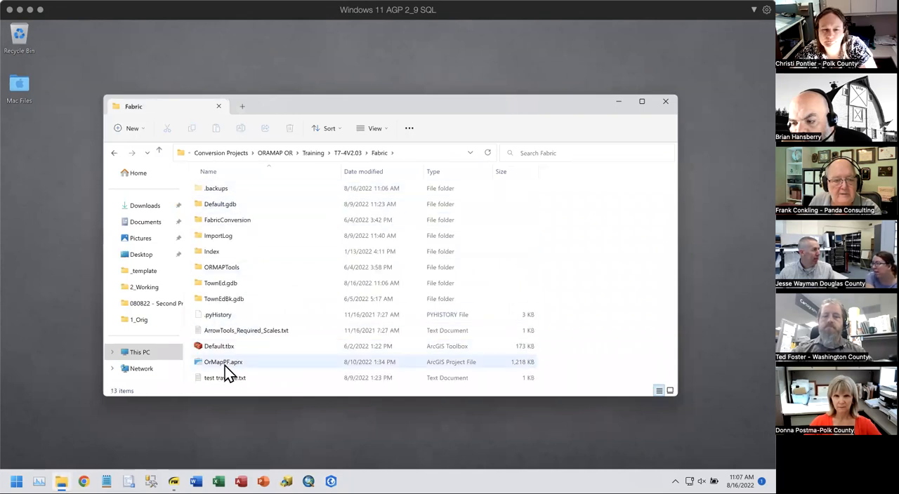
double_click(234, 361)
click(669, 103)
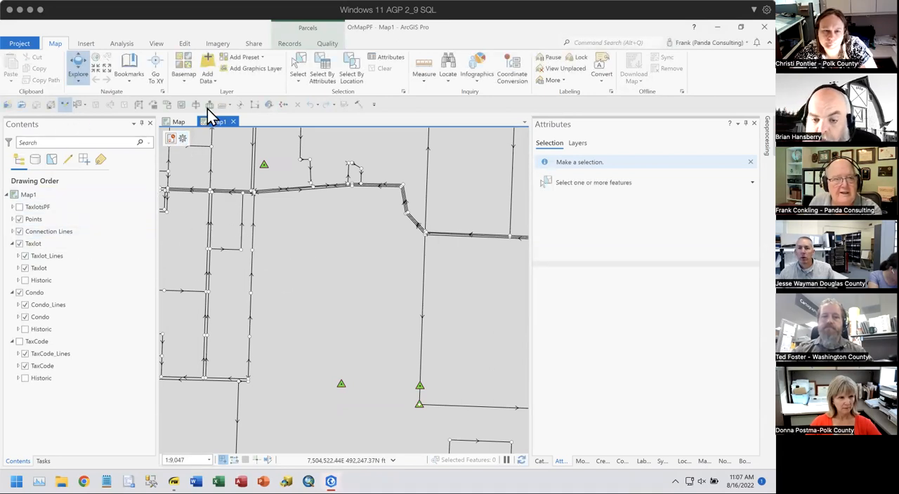
- Select the taxlot line on the east side of the small upper-left parcel and examine its attributes
click(298, 69)
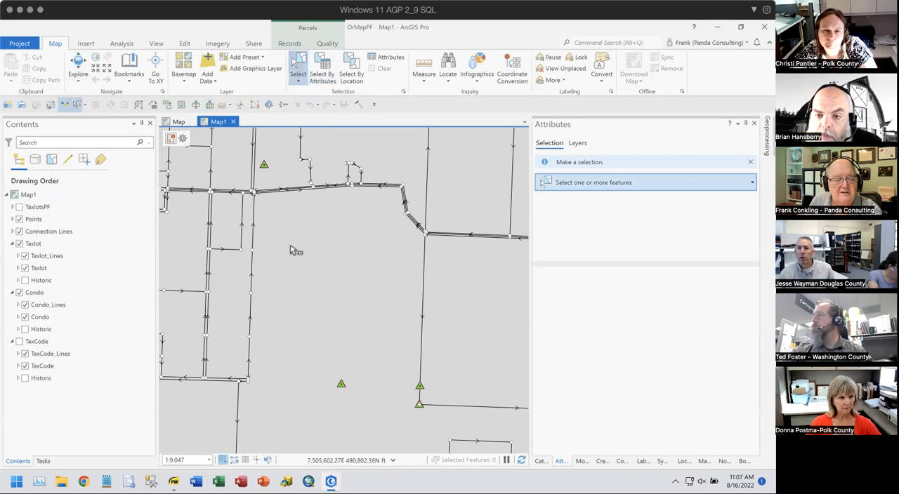
click(247, 231)
click(571, 218)
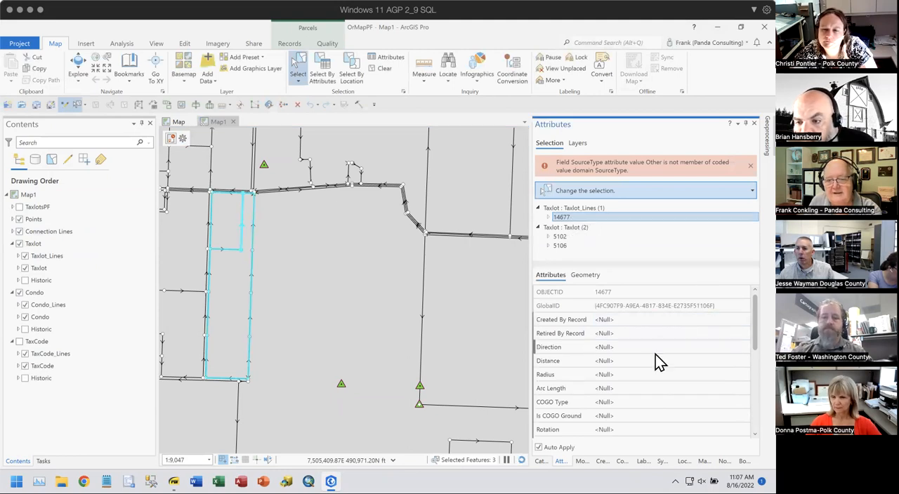
scroll(656, 355, down, 3)
scroll(656, 358, down, 3)
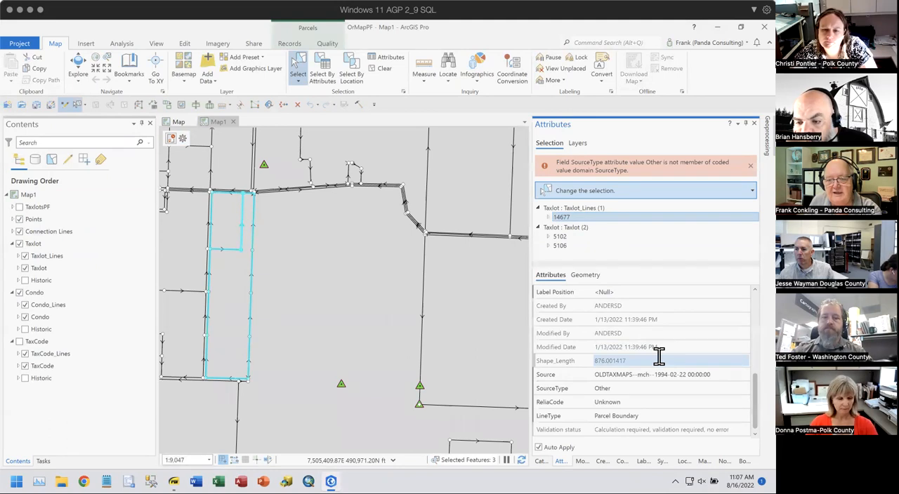
scroll(659, 357, up, 3)
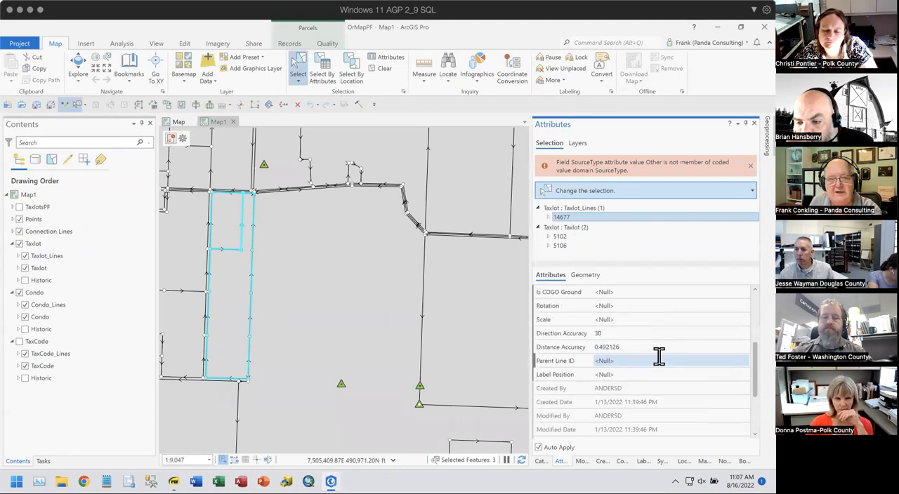
scroll(660, 353, up, 3)
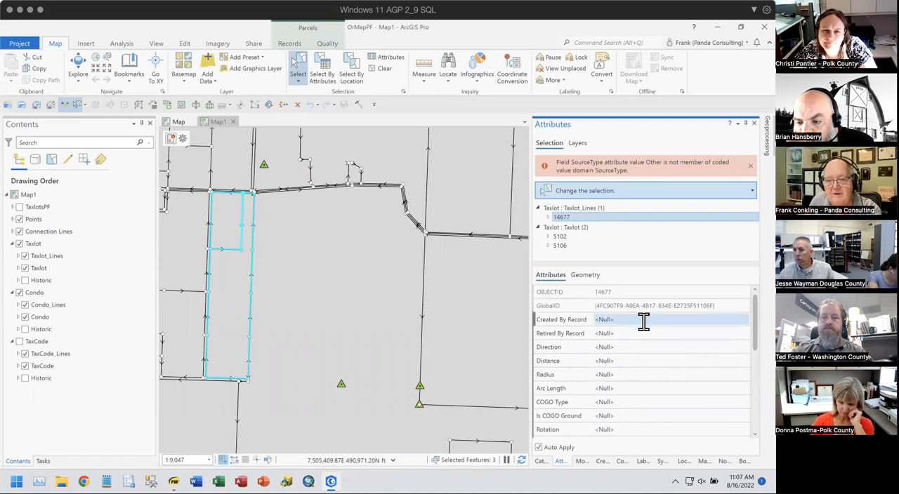
- Select only the small rectangular taxlot polygon and inspect its Created By Record attribute
click(226, 223)
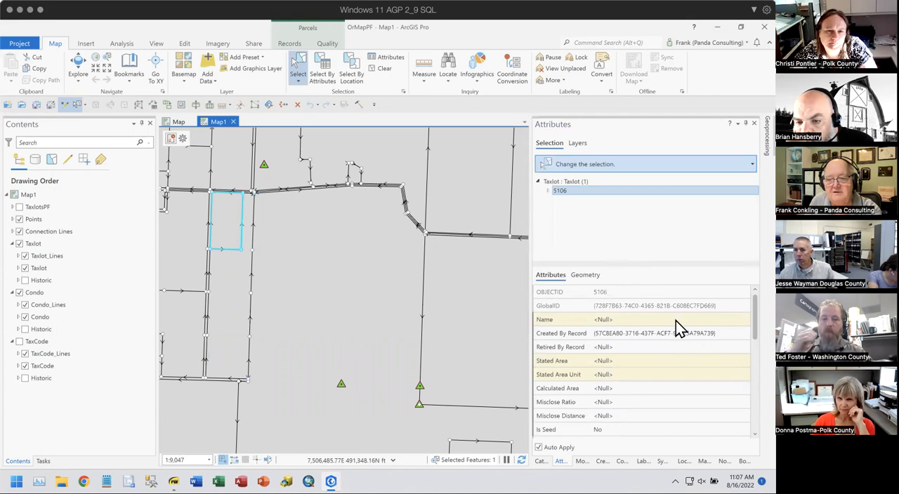
click(582, 335)
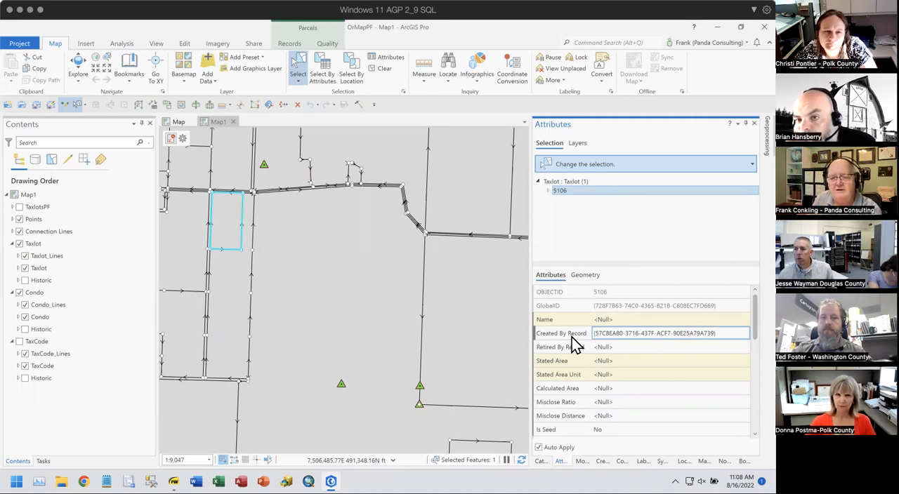
click(723, 332)
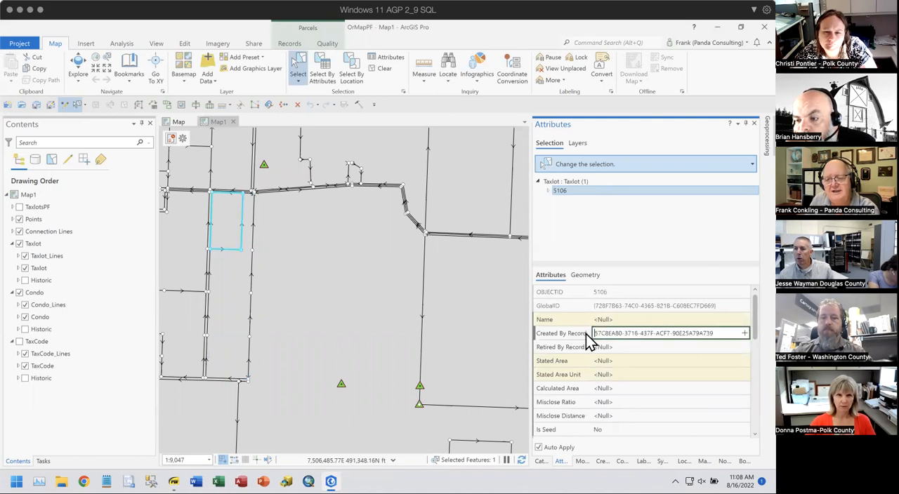
- Clear the small taxlot's Created By Record value and undo that edit
drag(714, 330, 547, 323)
key(Delete)
key(Tab)
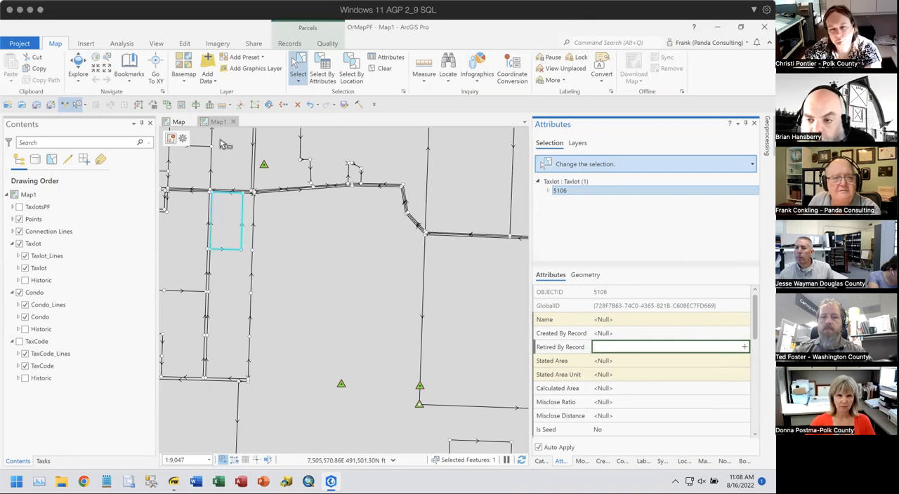
click(310, 104)
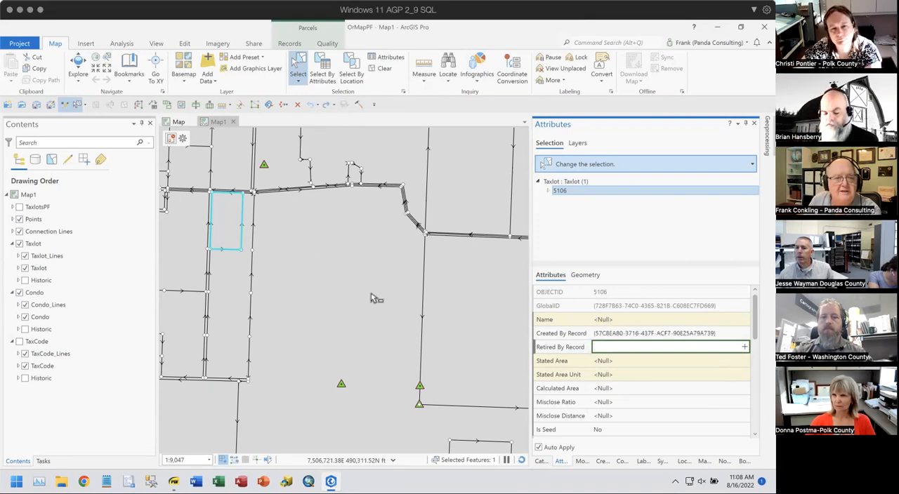
- Select the large central taxlot, list all records from selected features, and make record 7.4.9 the active record
click(347, 295)
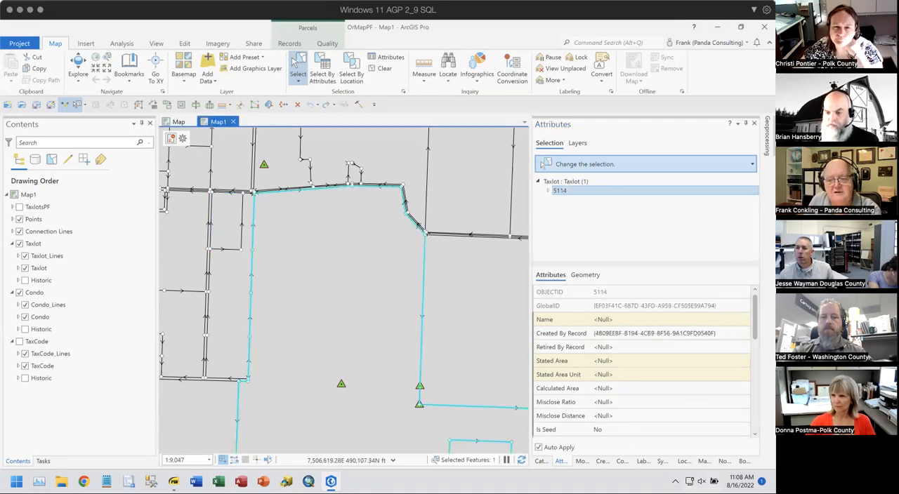
click(704, 461)
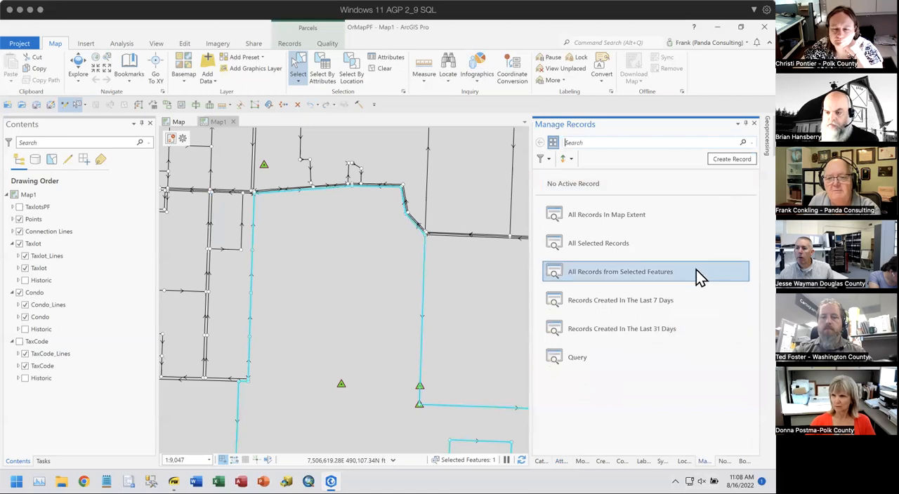
click(650, 279)
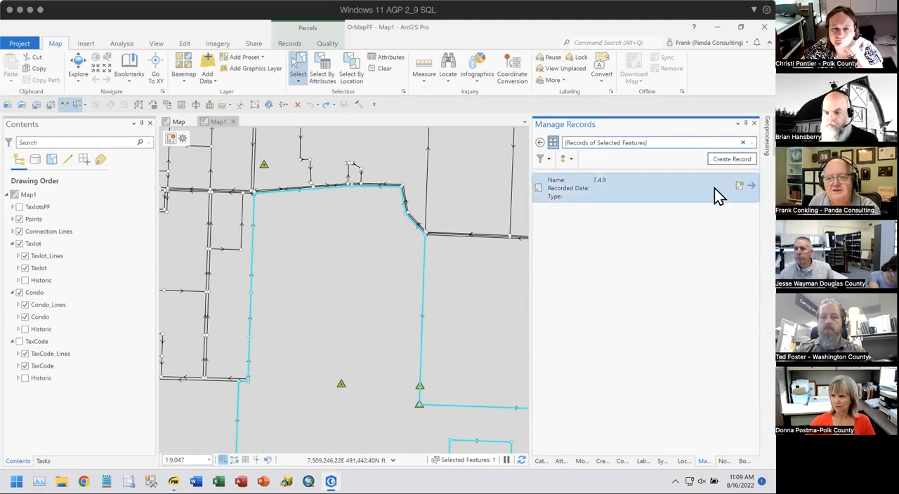
click(738, 186)
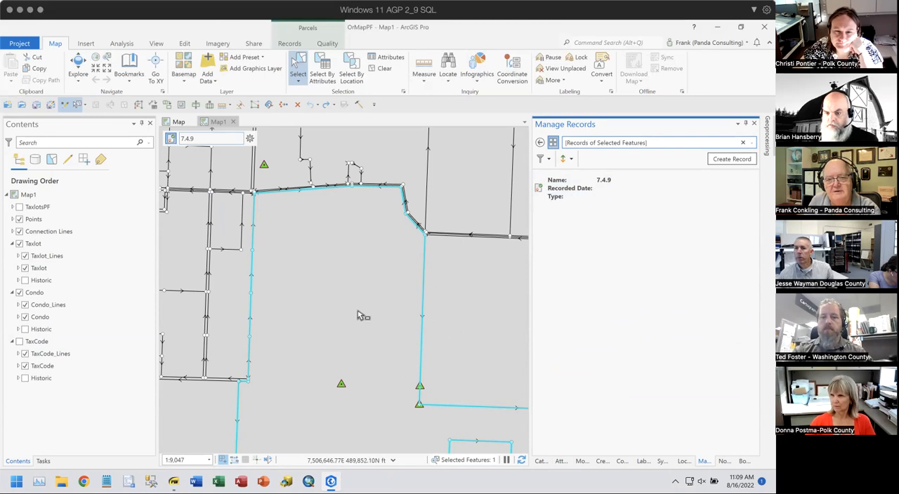
- Select all features belonging to the active record 7.4.9
scroll(360, 315, down, 2)
drag(363, 317, 353, 290)
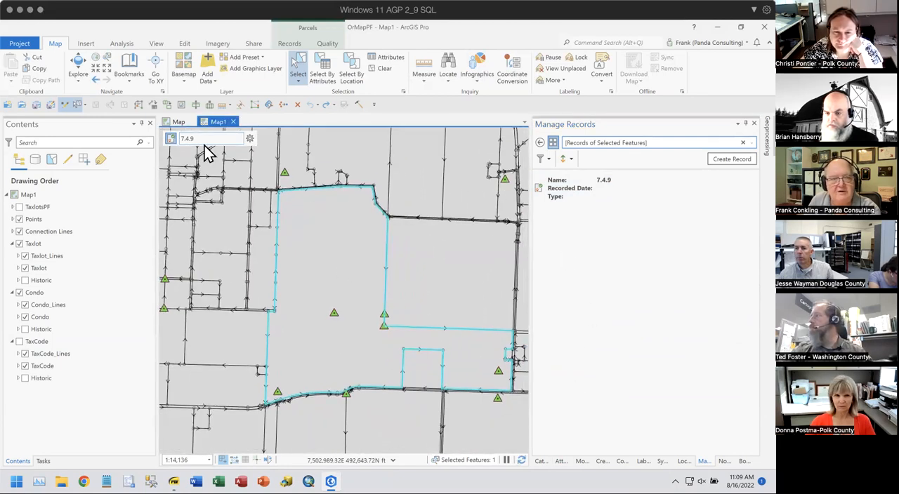
click(250, 139)
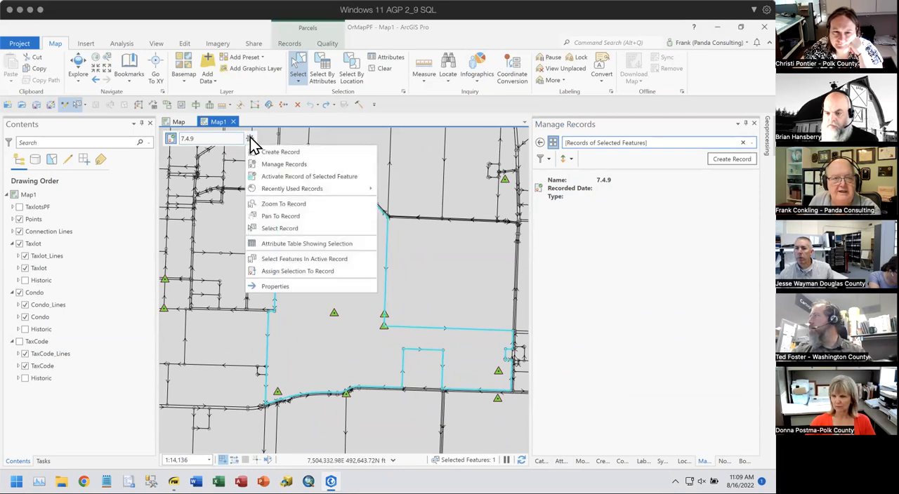
click(320, 259)
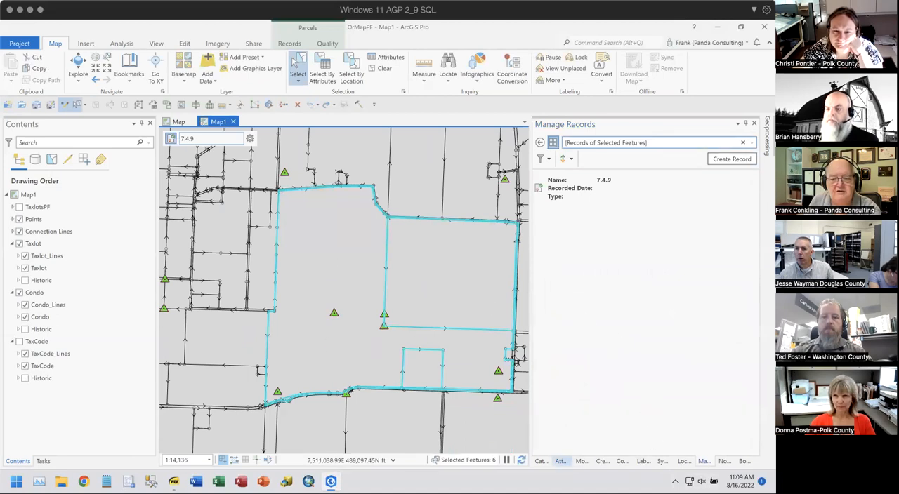
- Examine the attributes of the selected taxlots, individually and as a group, including MapNumber and Created By Record
click(561, 461)
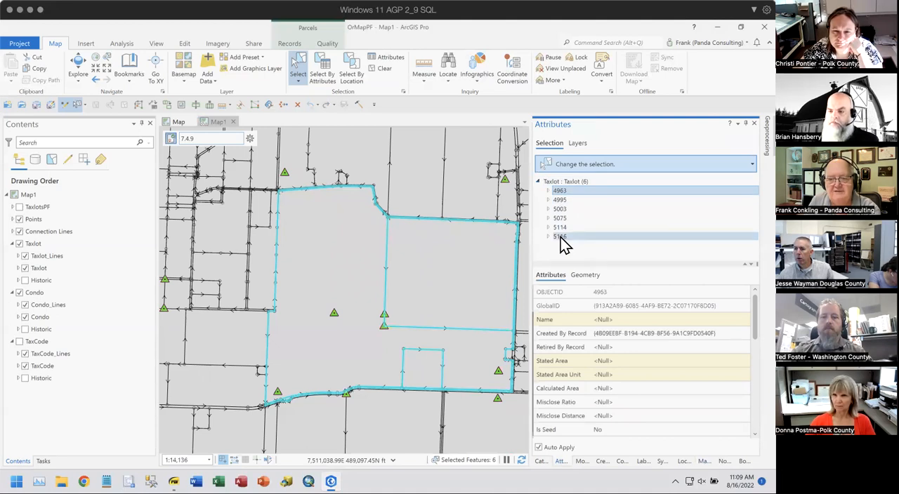
scroll(629, 355, down, 5)
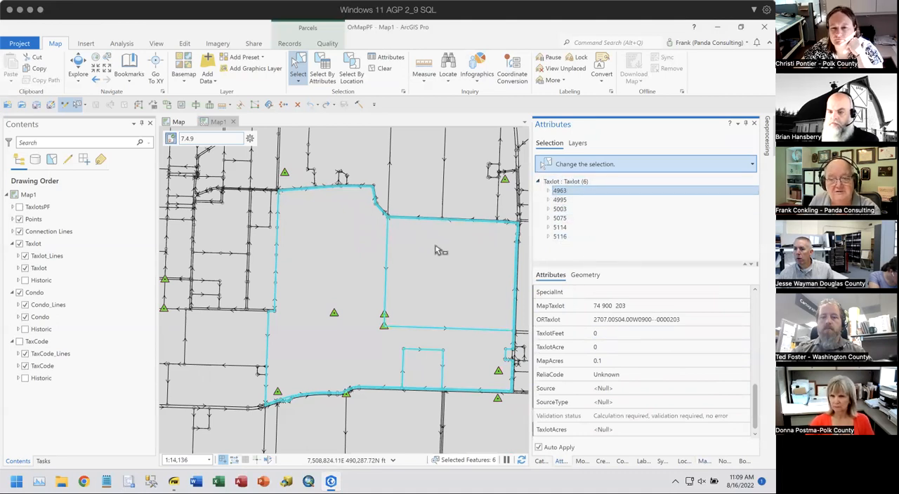
click(572, 183)
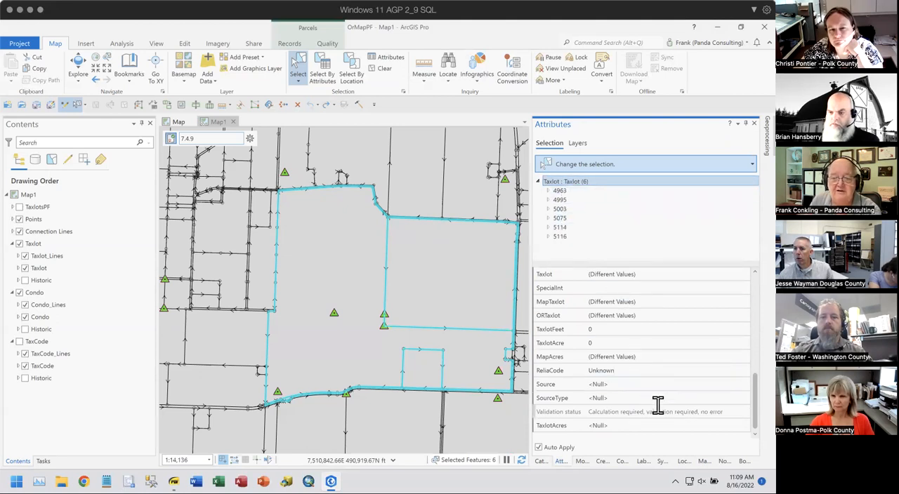
scroll(665, 391, up, 3)
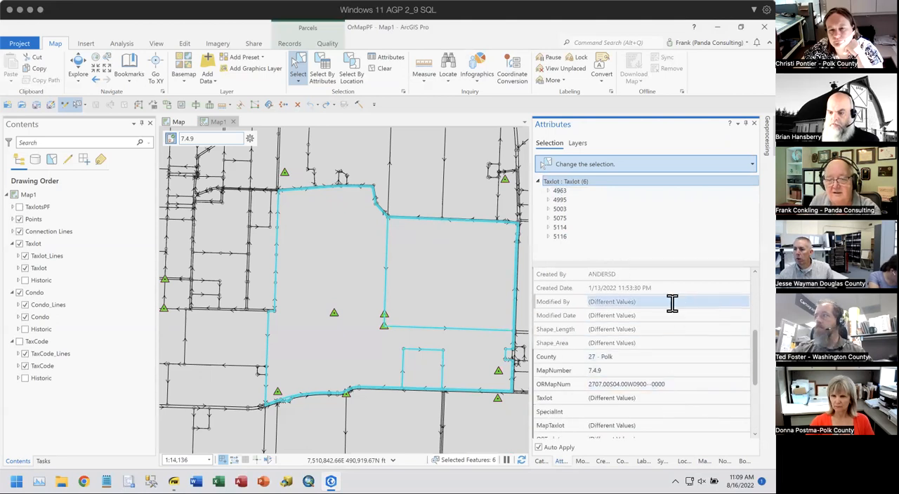
scroll(673, 316, down, 3)
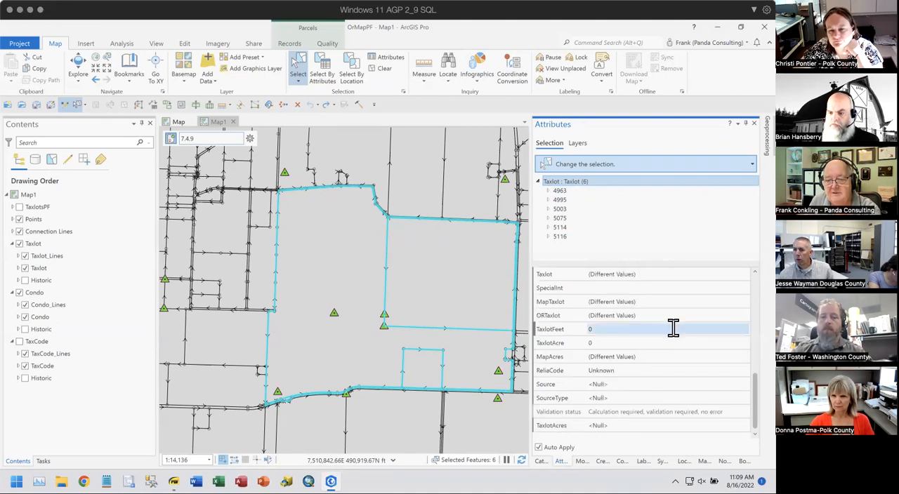
scroll(669, 331, up, 4)
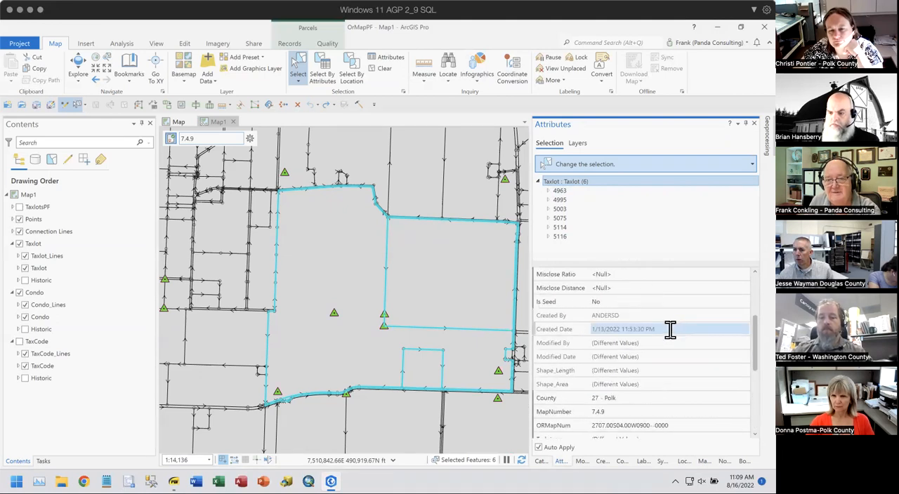
scroll(670, 330, up, 3)
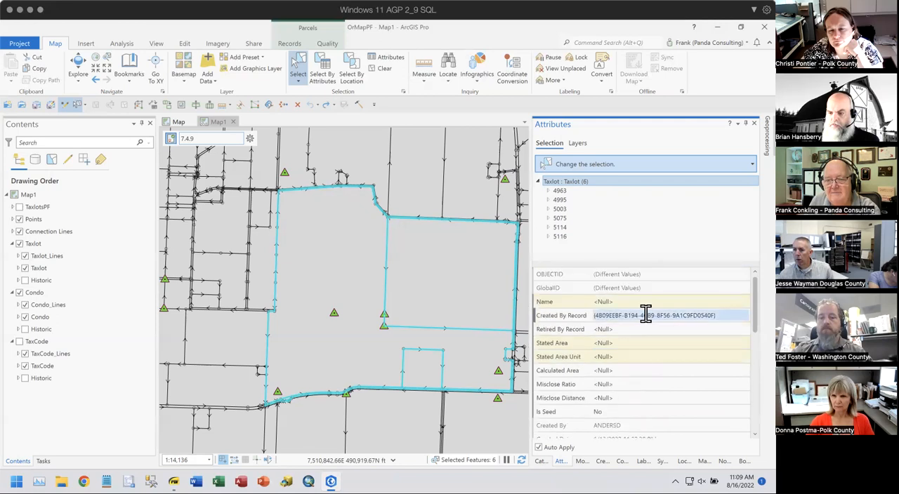
- Show the selected taxlots' Created By Record value and highlight record 7.4.9 among the managed records
click(723, 313)
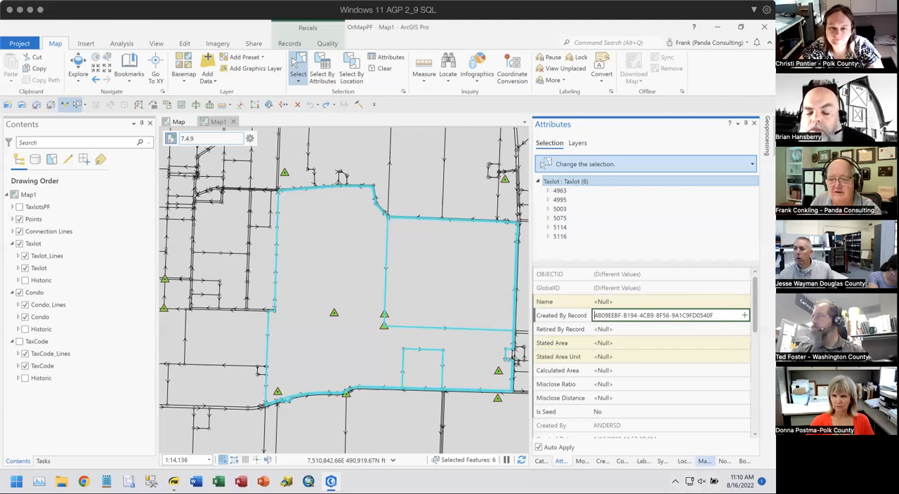
click(703, 462)
click(642, 188)
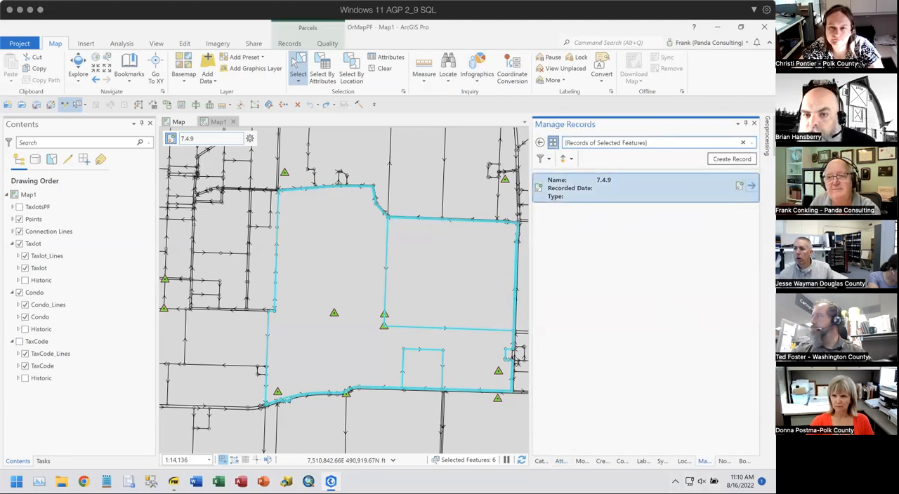
click(251, 139)
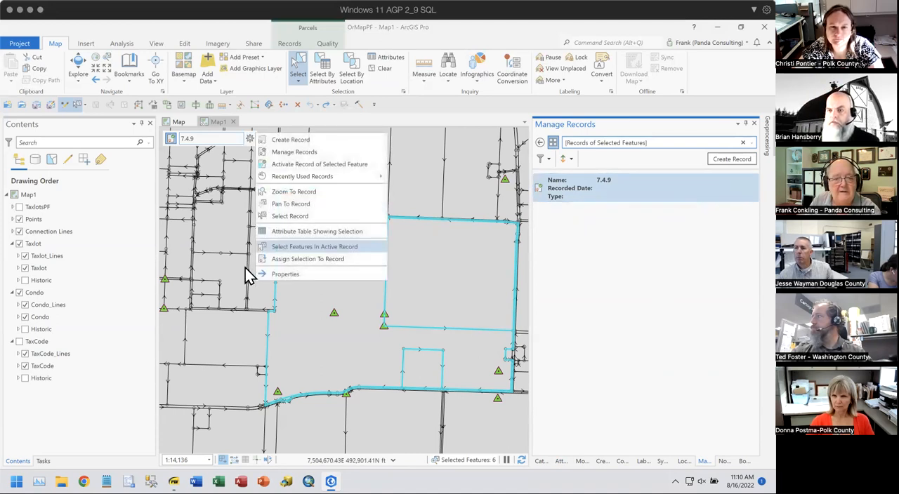
click(452, 105)
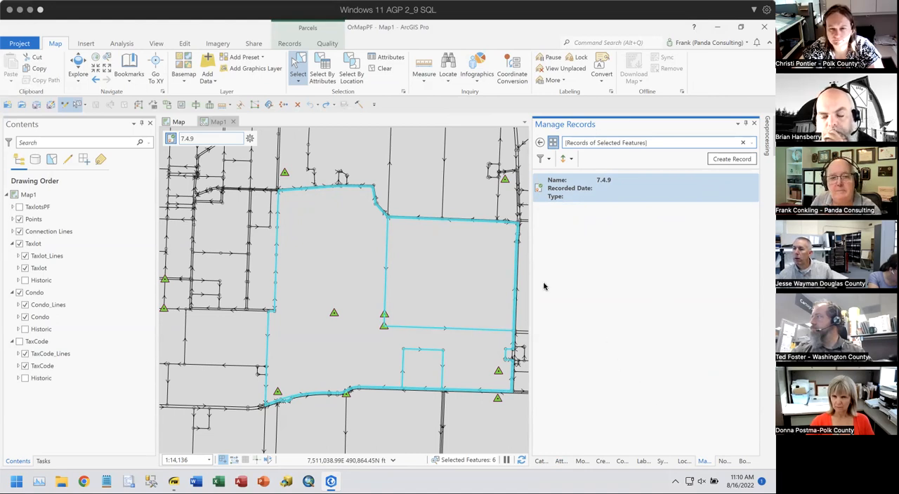
click(249, 138)
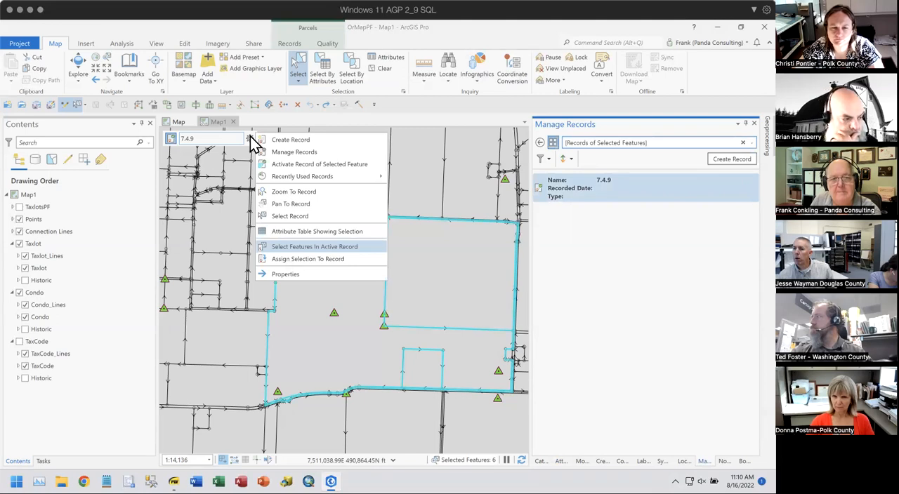
click(406, 113)
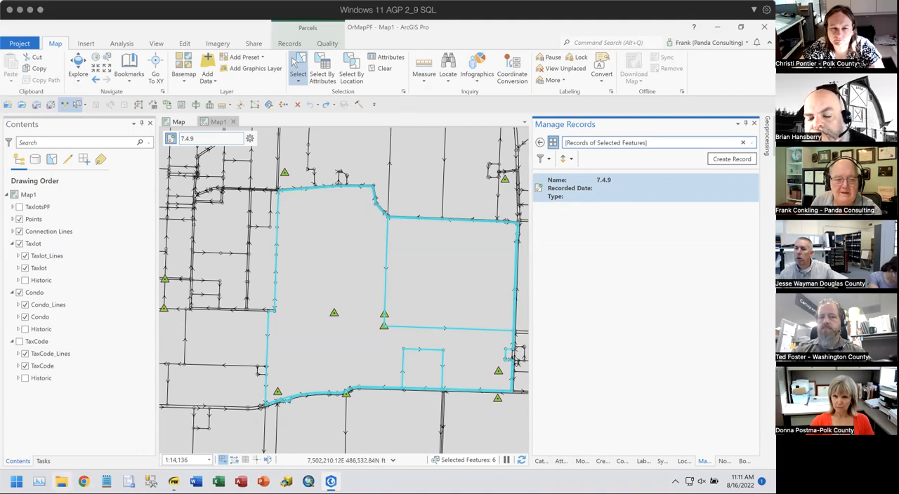
- Browse in File Explorer to the ArcGIS Parcel Fabric folder under Workshops on the Panda Consulting Dropbox drive
key(super+e)
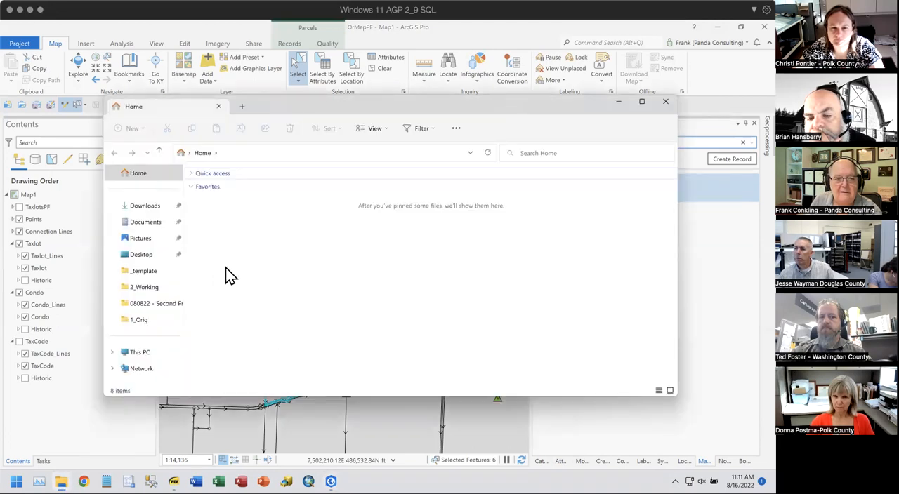
click(138, 353)
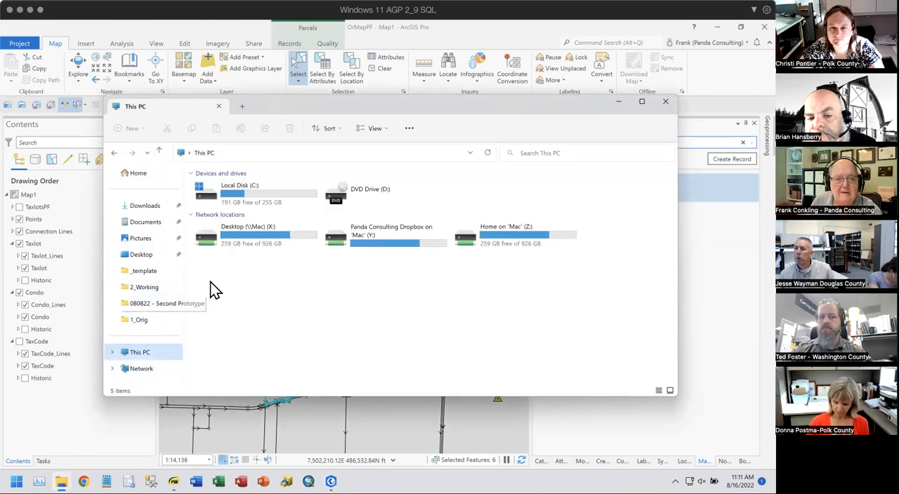
double_click(506, 227)
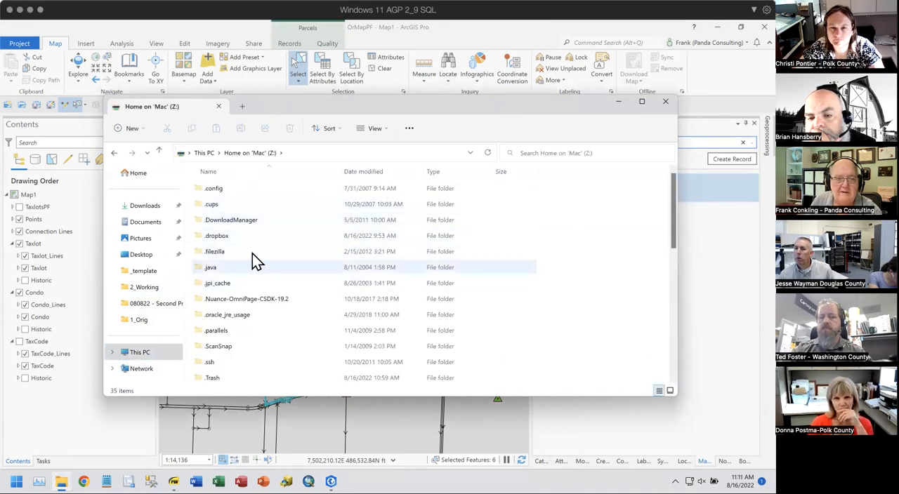
click(205, 153)
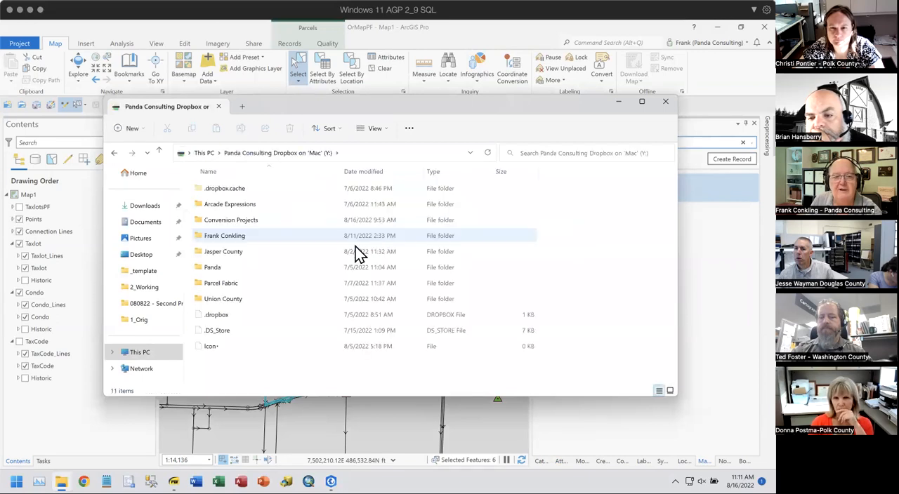
double_click(221, 236)
double_click(222, 332)
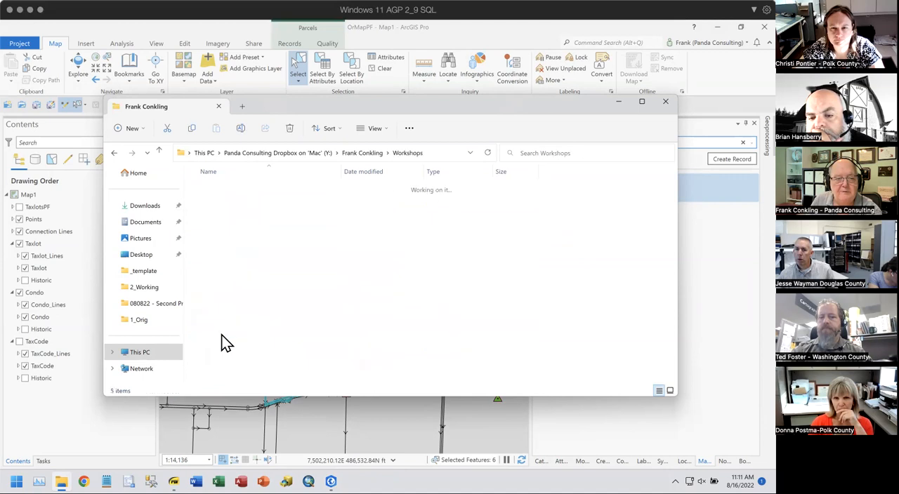
double_click(221, 193)
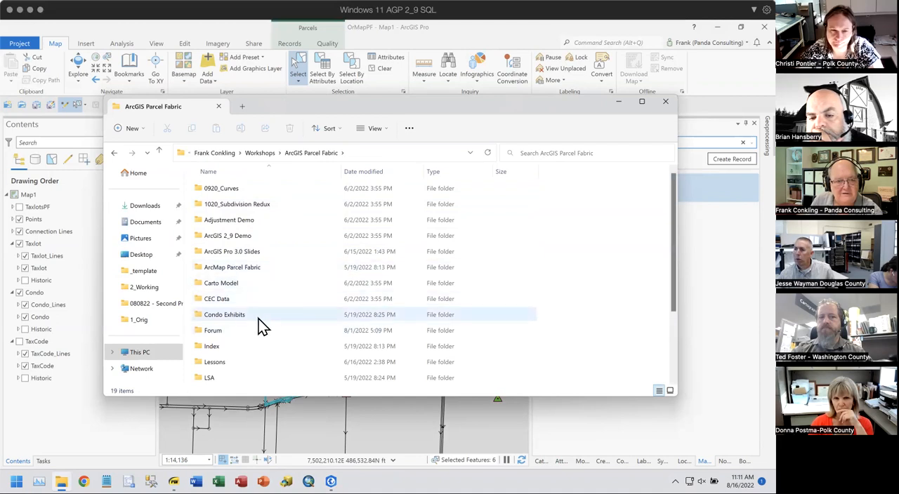
- Open the Workshop.aprx project from the Lessons folder in ArcGIS Pro and close the file window
click(207, 330)
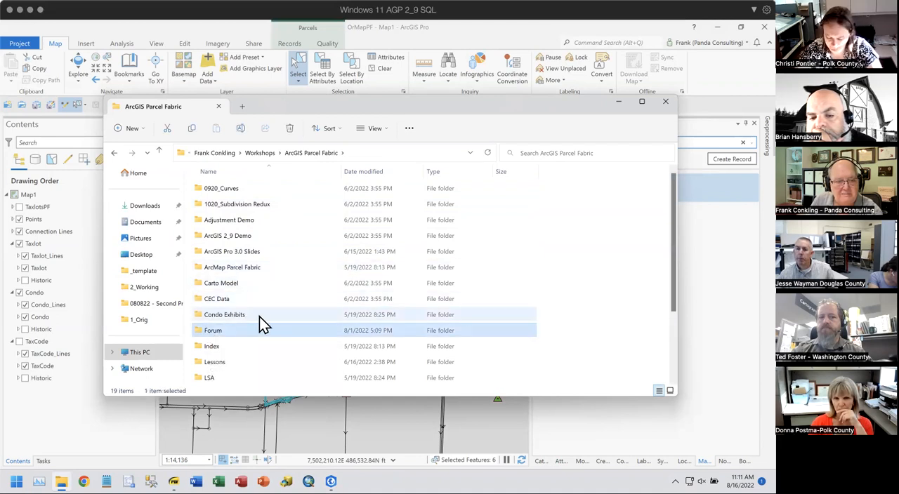
scroll(252, 345, down, 2)
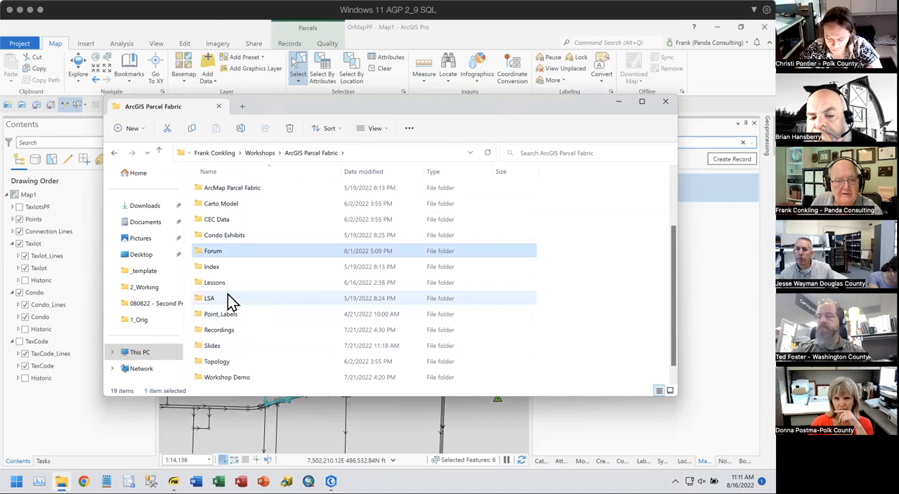
click(206, 283)
double_click(210, 291)
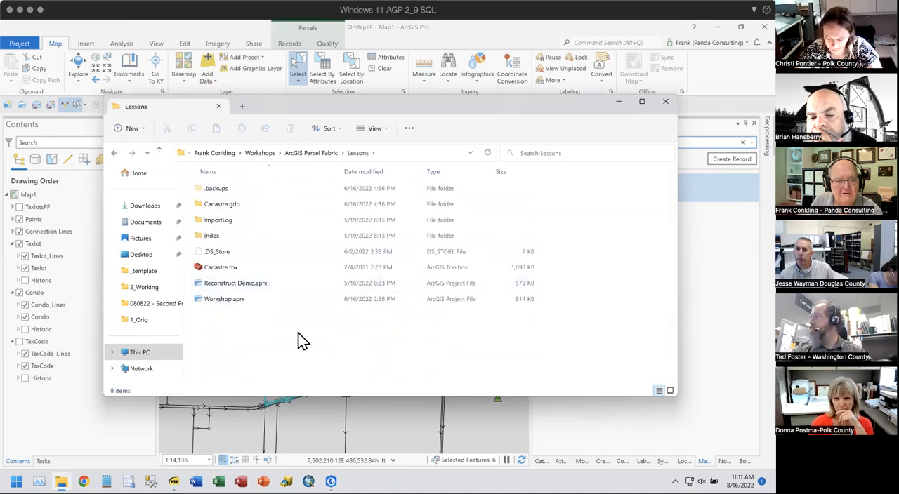
click(218, 299)
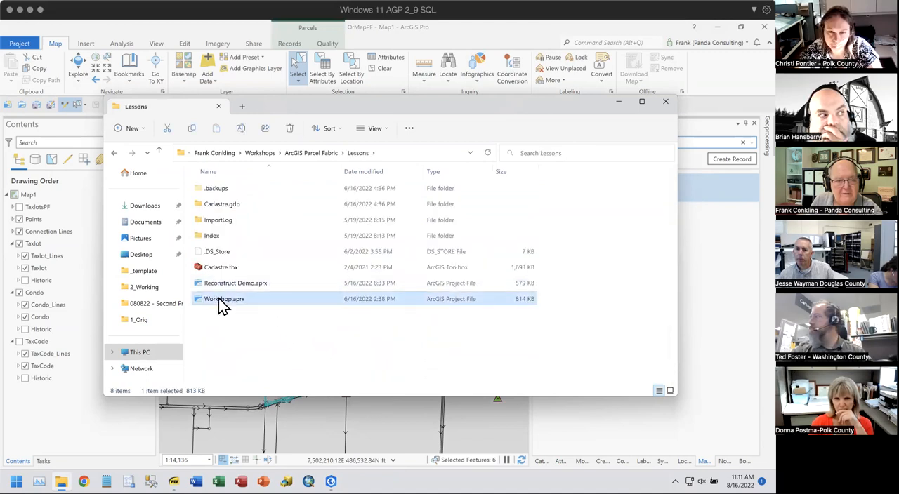
click(665, 103)
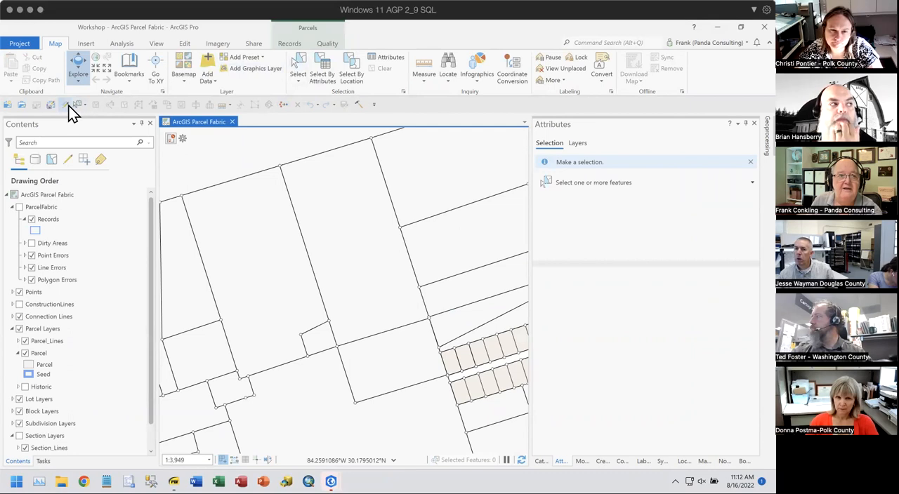
- Select the large parcel in the middle of the map and make the record listed from the selected feature active
click(302, 65)
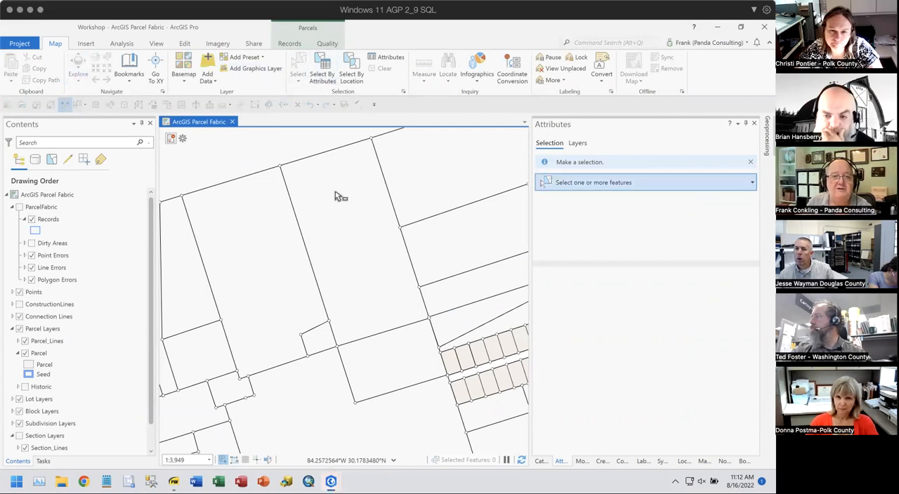
click(337, 195)
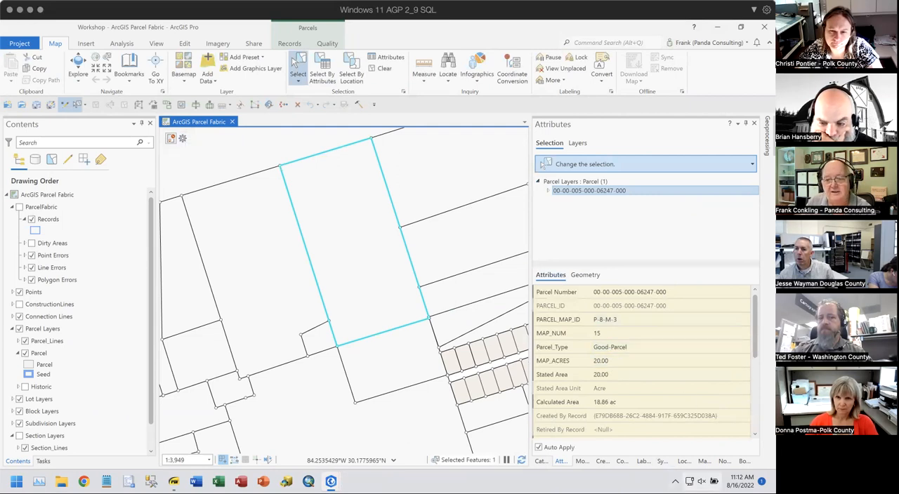
click(704, 461)
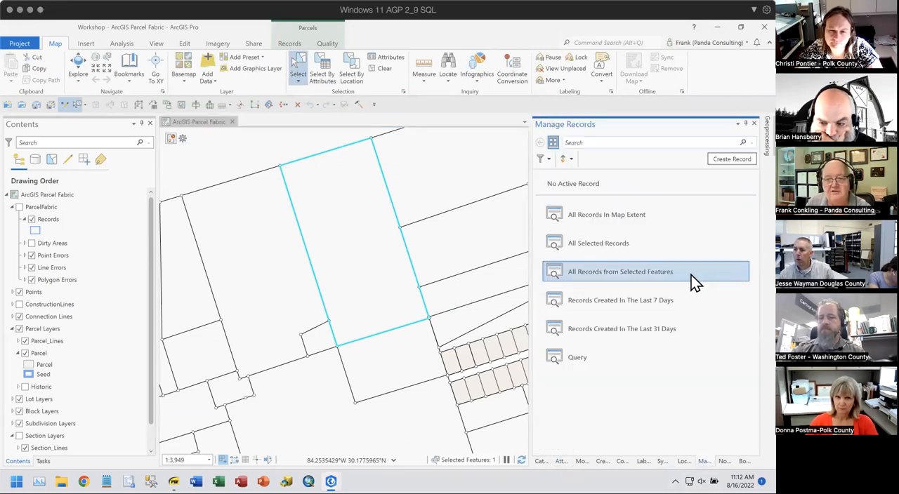
click(664, 275)
mouse_move(719, 188)
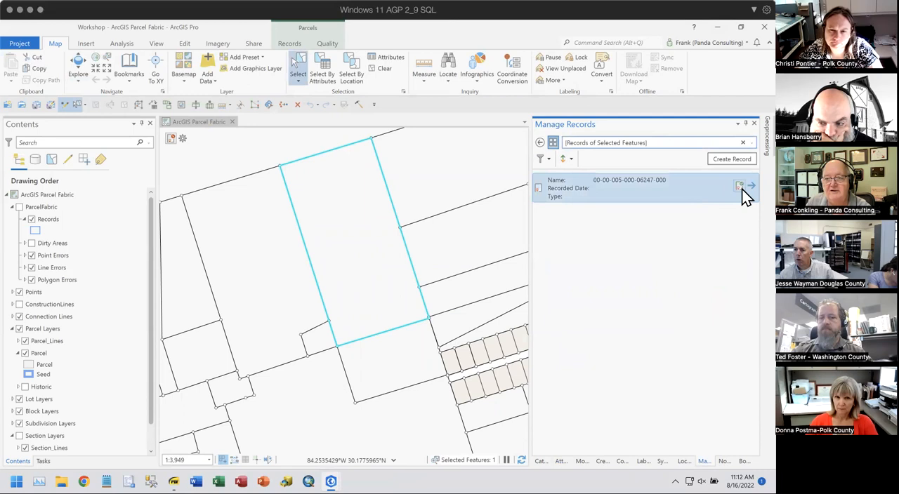
drag(739, 185, 255, 145)
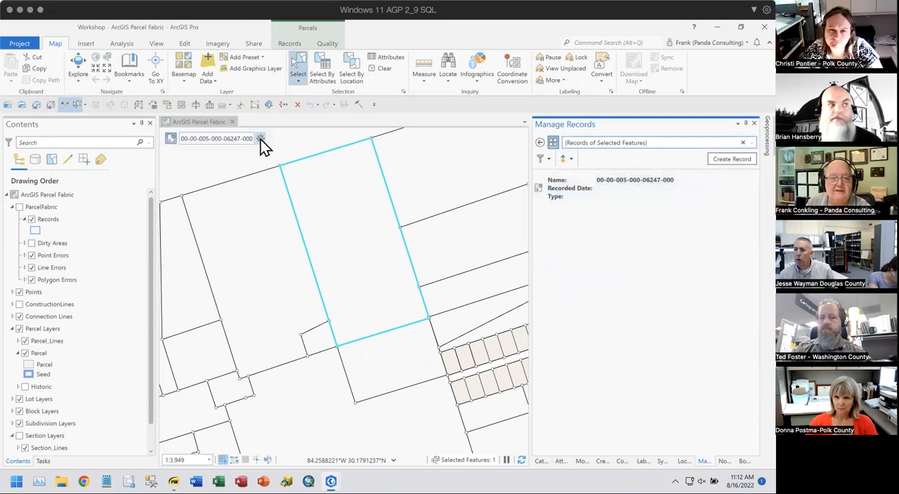
- Select all features in the active record and examine the attributes of its parcel lines and parcel
click(260, 139)
click(325, 261)
click(560, 461)
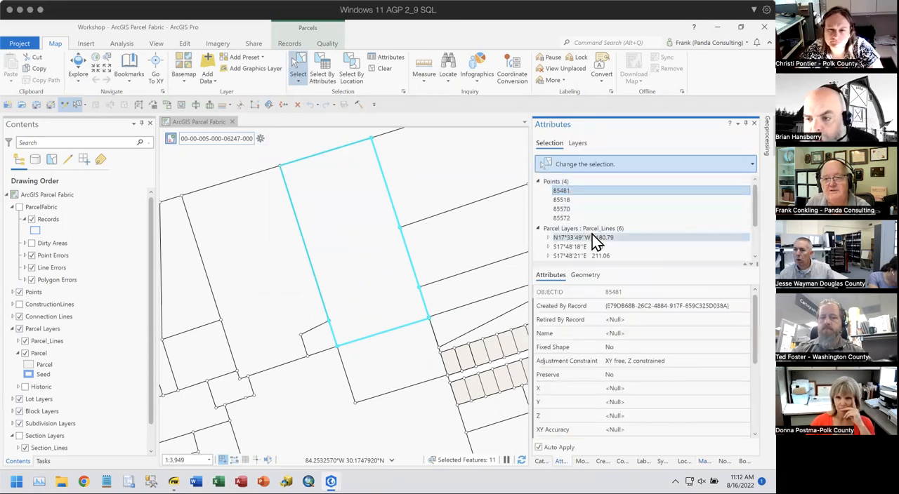
click(590, 229)
scroll(679, 214, down, 2)
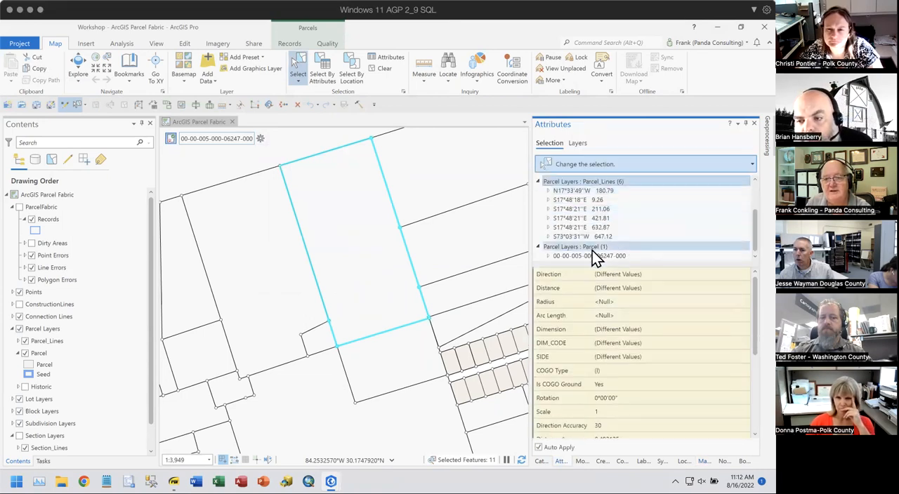
click(699, 246)
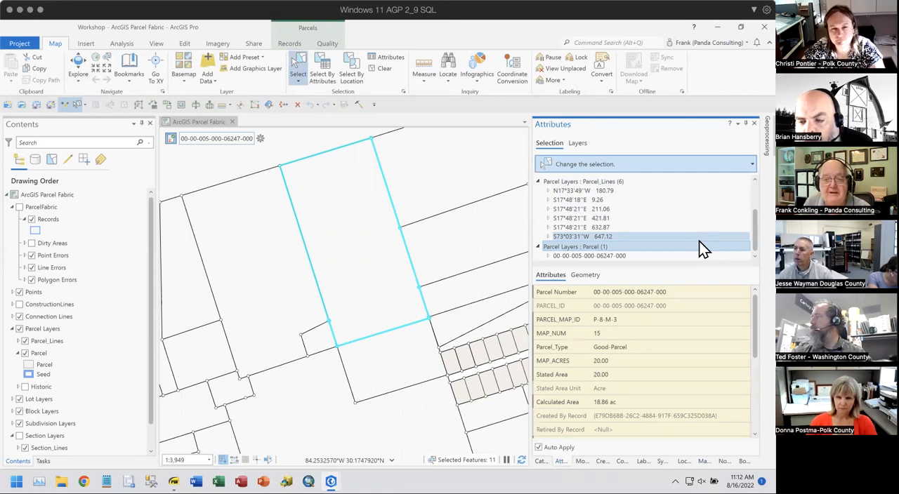
click(699, 243)
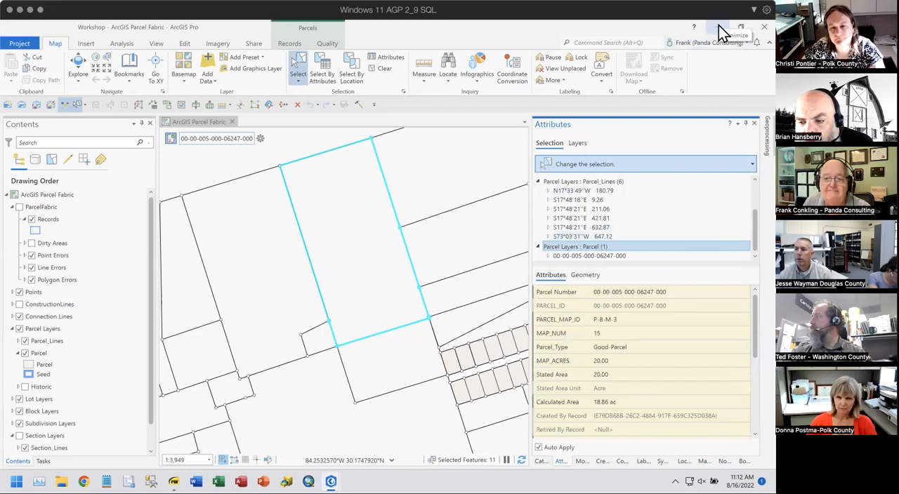
- Switch back to the OrMapPF project and clear the selected features
click(718, 25)
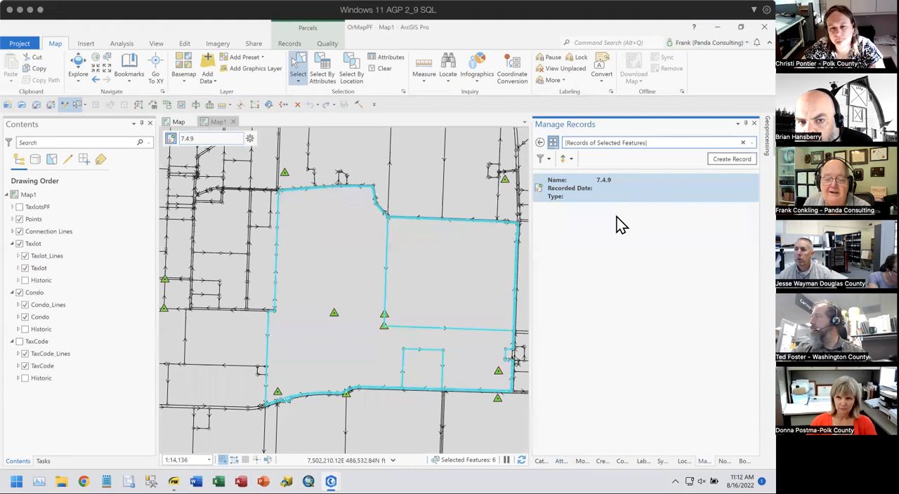
click(383, 68)
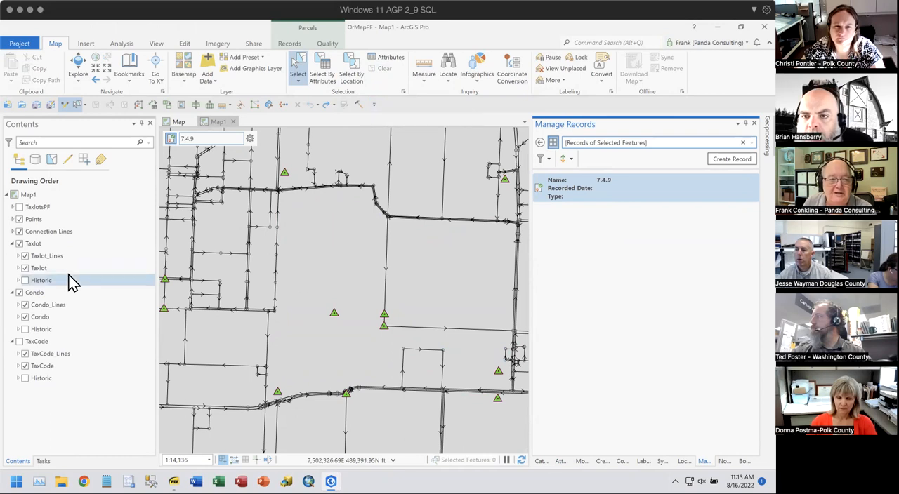
- Sort the Taxlot_Lines attribute table by Created By Record in descending order, examine that column's values, and close the table
click(50, 257)
right_click(51, 260)
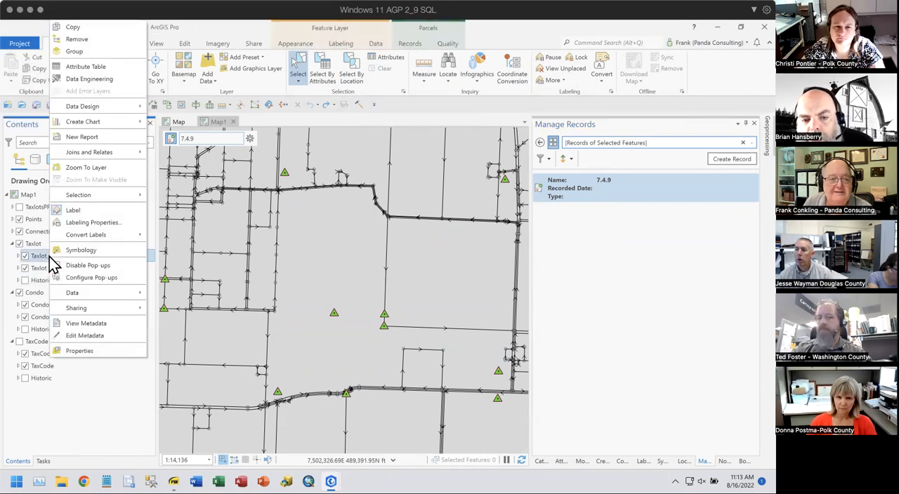
click(83, 68)
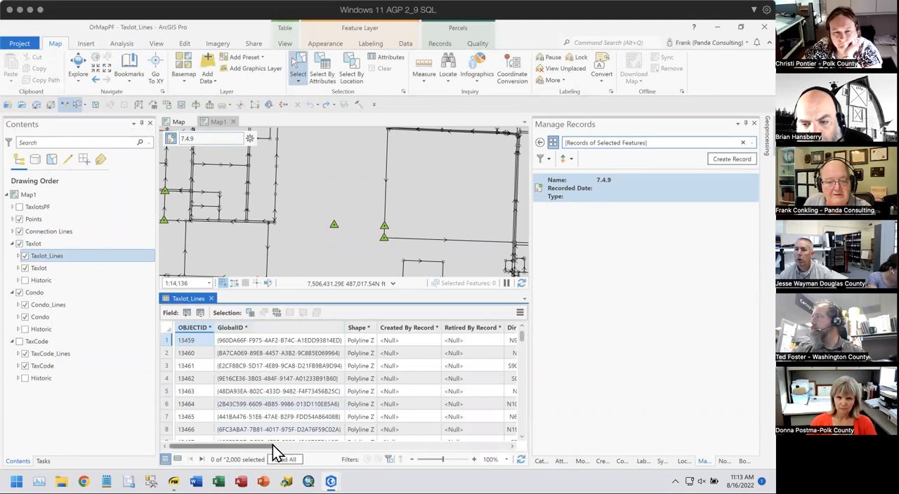
right_click(404, 330)
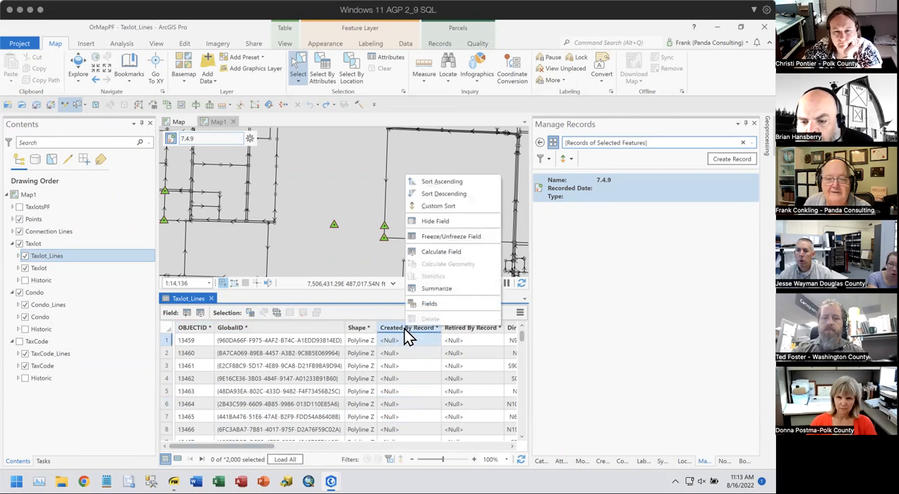
click(439, 192)
scroll(429, 344, down, 5)
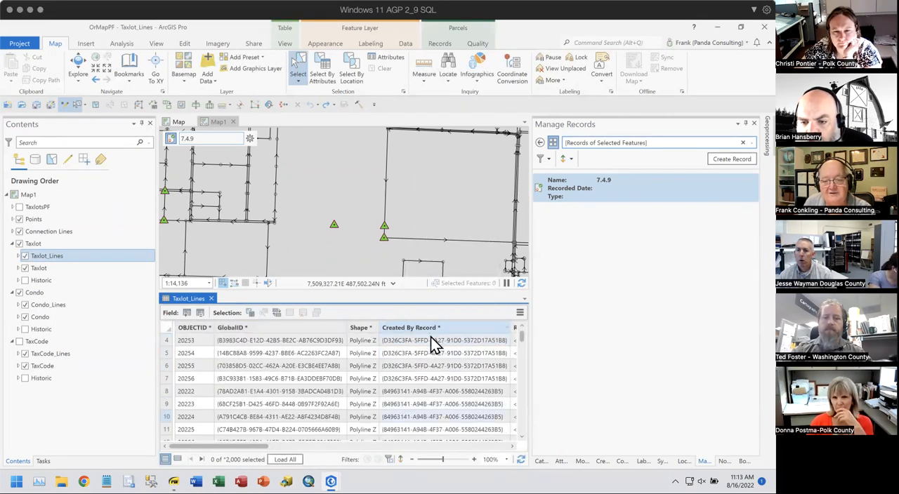
scroll(430, 338, up, 3)
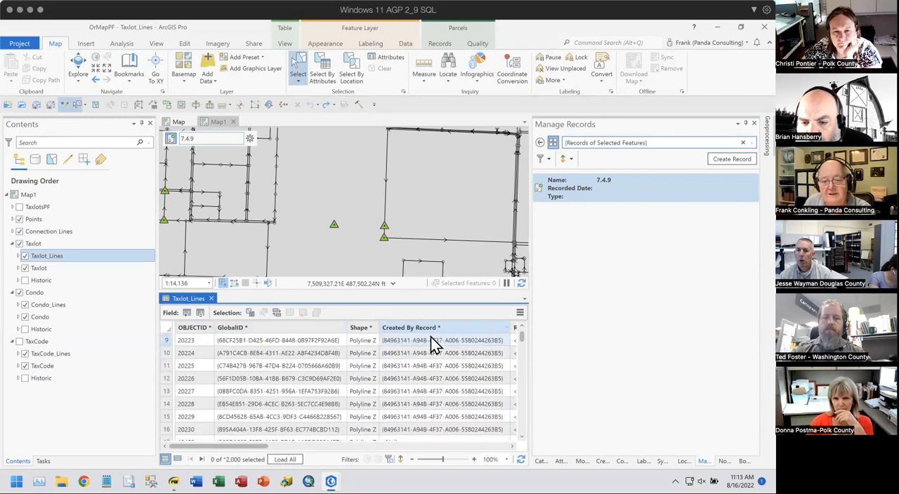
scroll(431, 340, down, 2)
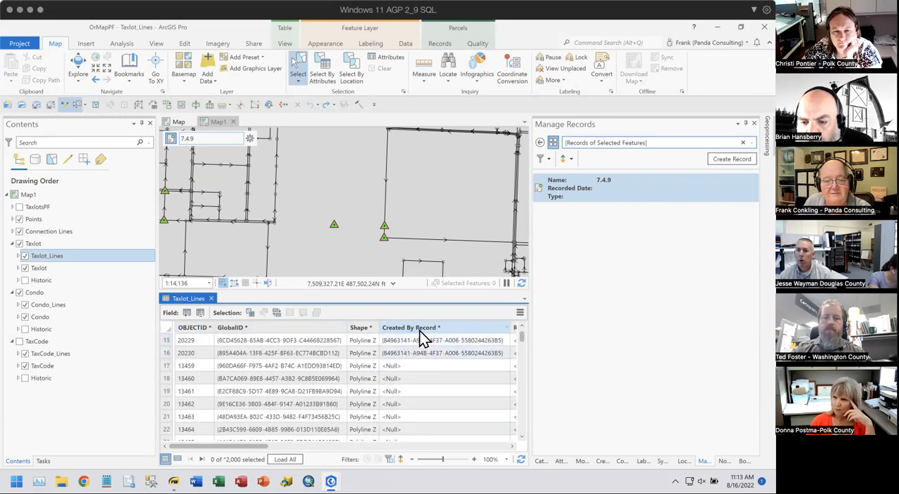
scroll(412, 378, down, 1)
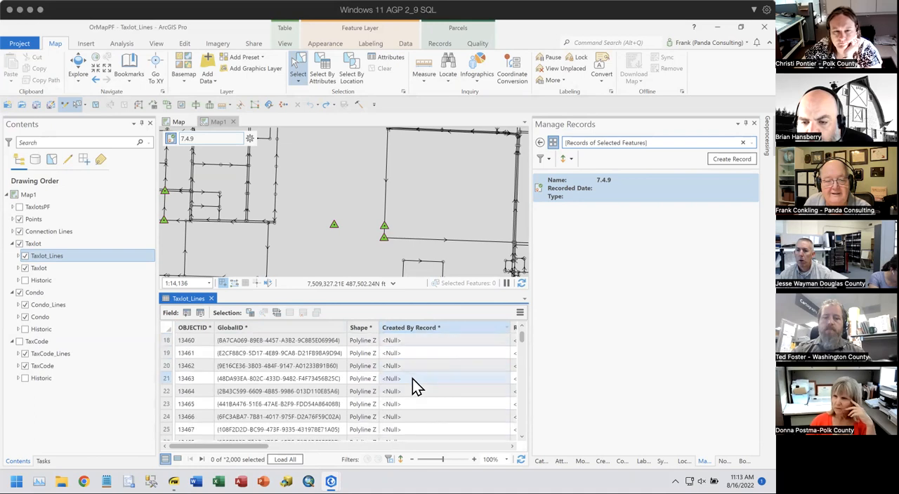
click(211, 299)
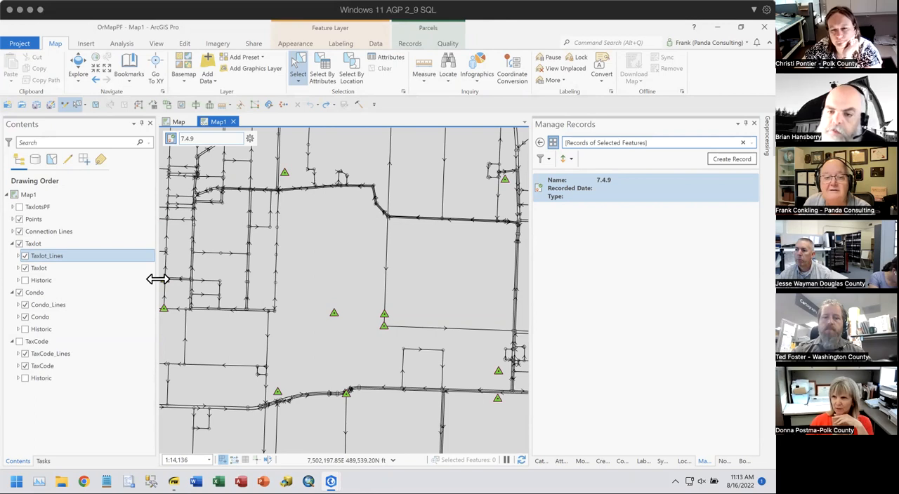
- Examine the Created By Record and Retired By Record columns in the Taxlot_Lines attribute table, then close the table
right_click(43, 257)
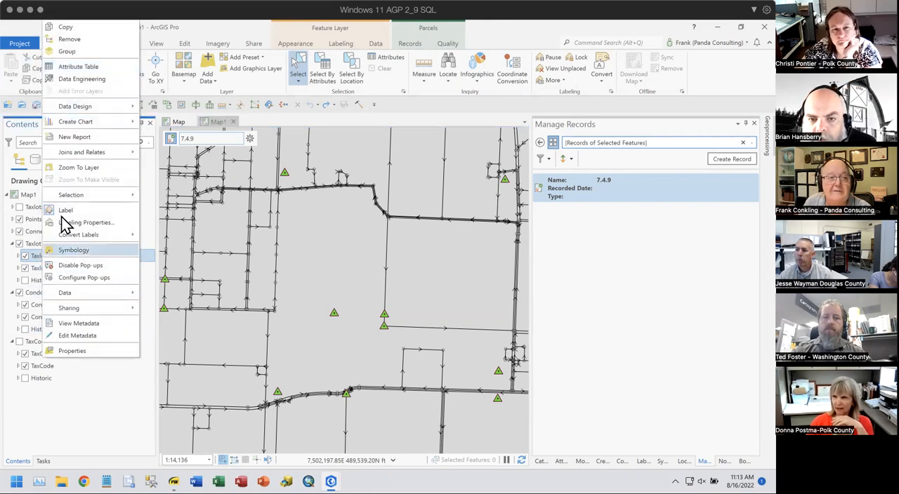
click(75, 67)
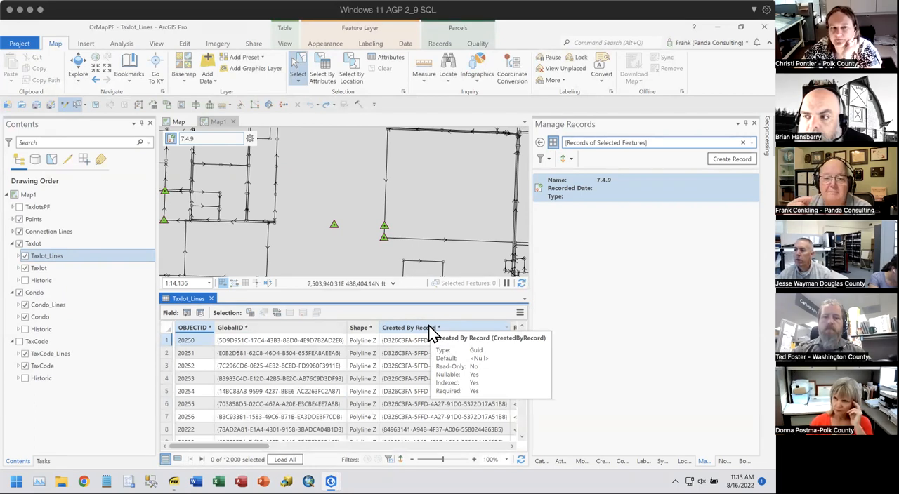
drag(247, 453, 291, 453)
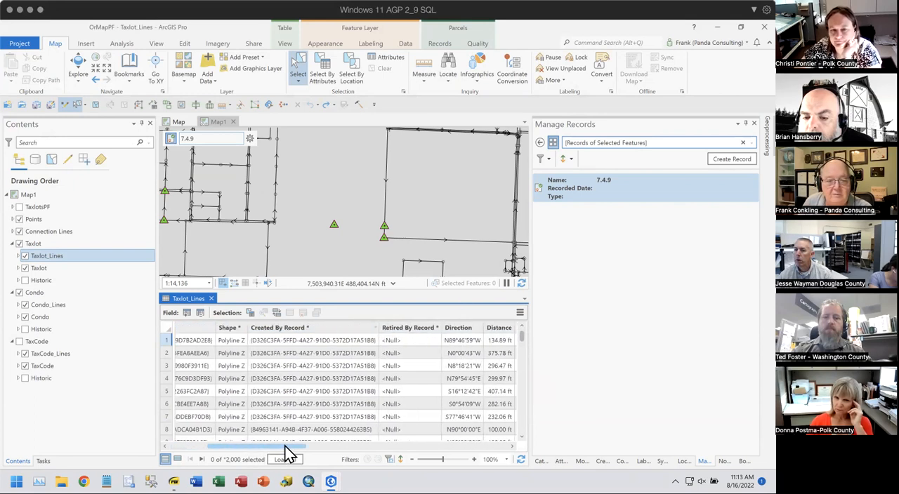
click(312, 340)
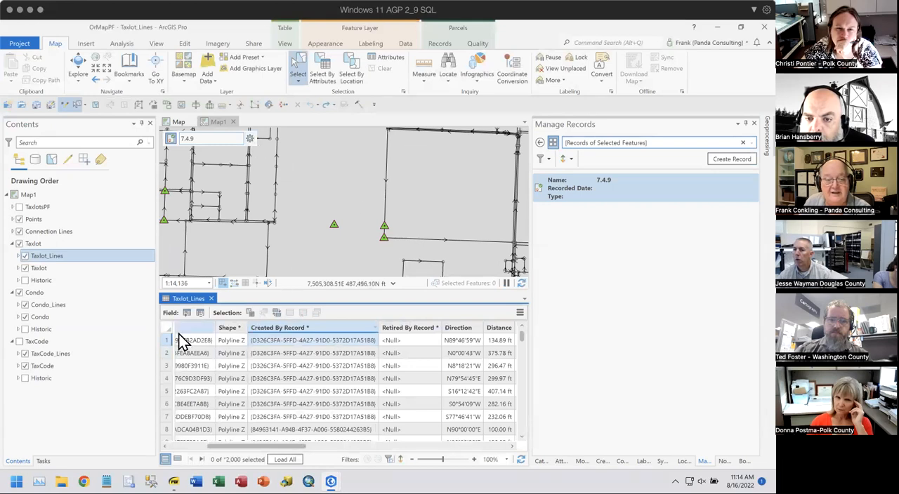
click(250, 139)
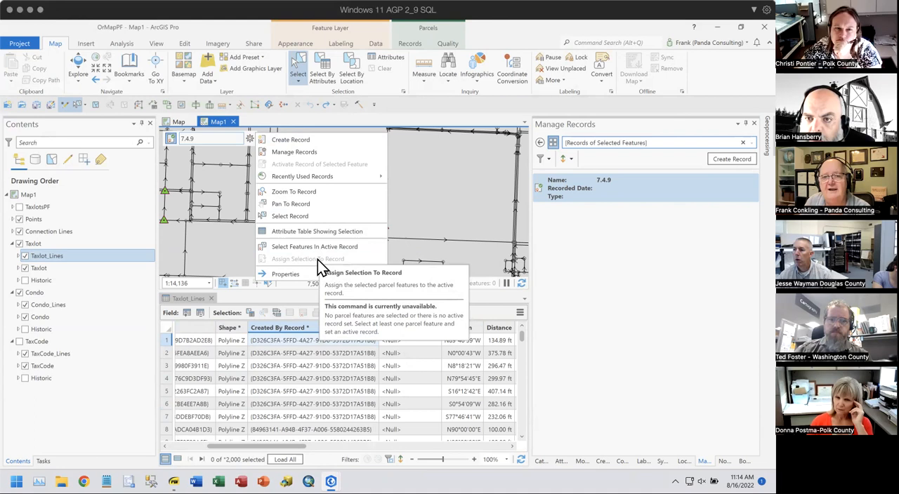
click(416, 123)
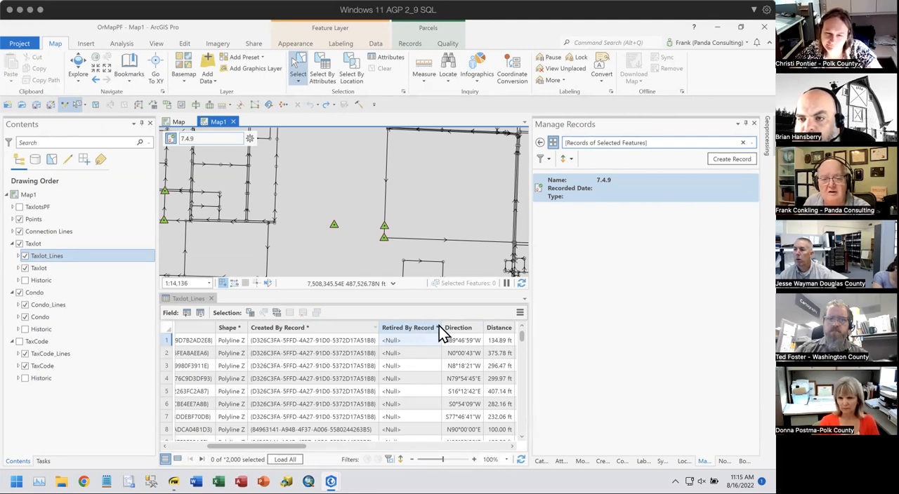
drag(441, 324, 497, 325)
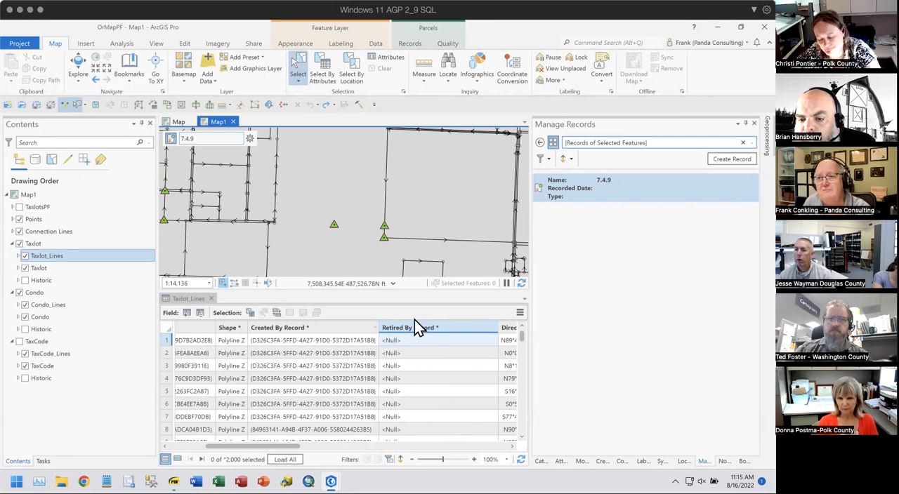
click(212, 299)
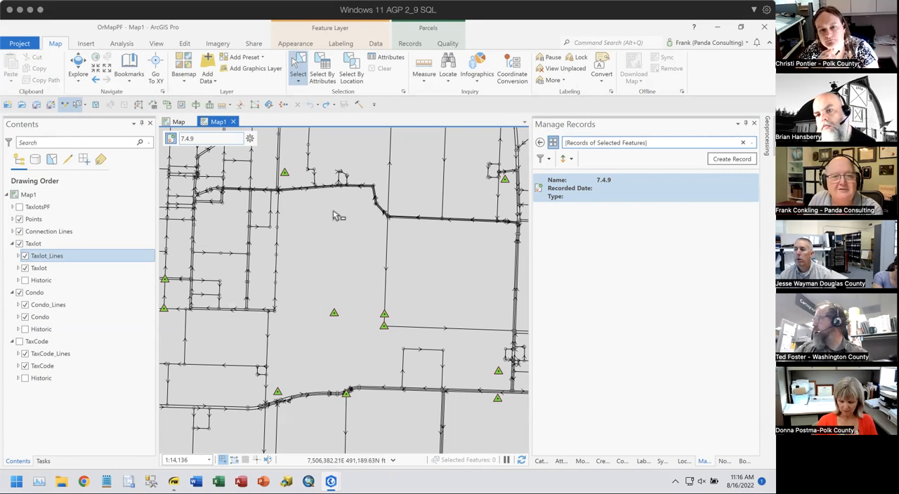
- Create a new active record in OrMapPF, keeping its default name and empty attributes
click(250, 139)
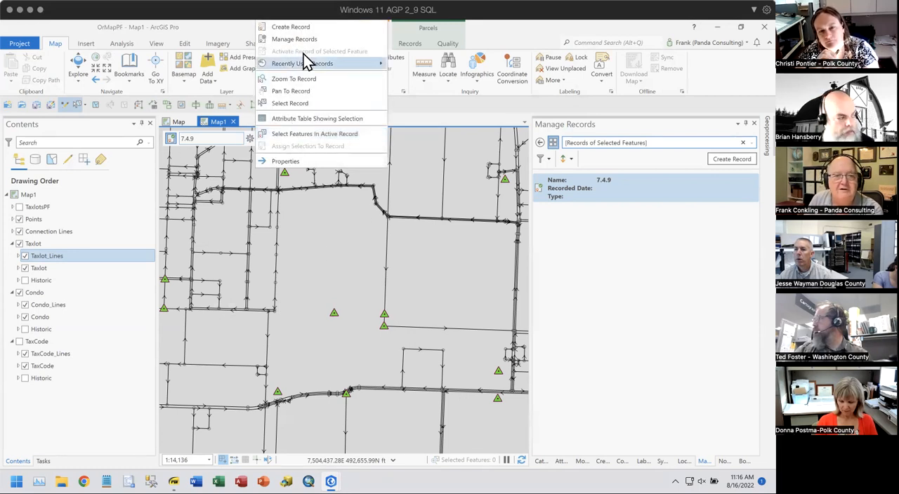
click(317, 28)
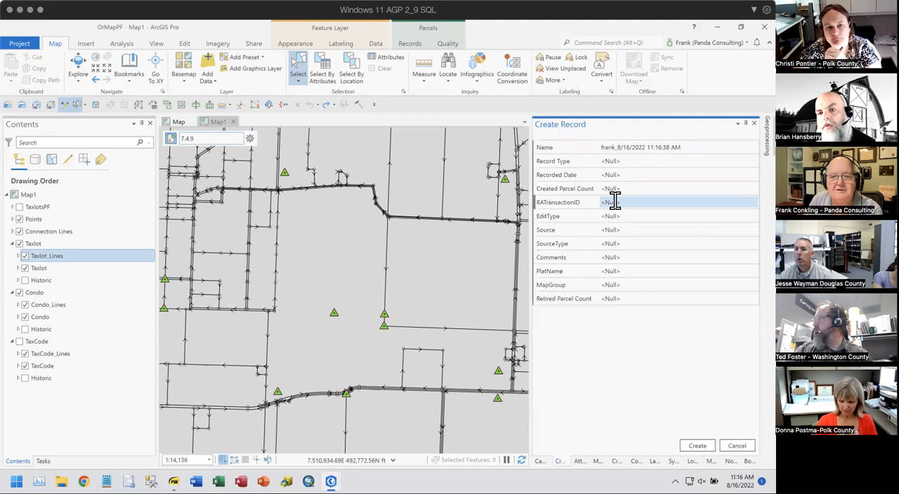
click(705, 447)
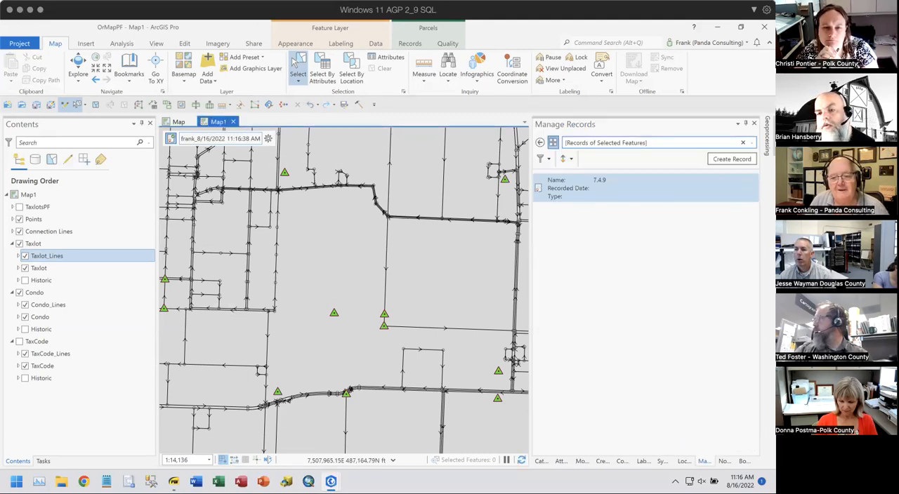
- Draw a four-sided Taxlot parcel inside the large parcel in the middle of the map and build the active record
click(602, 462)
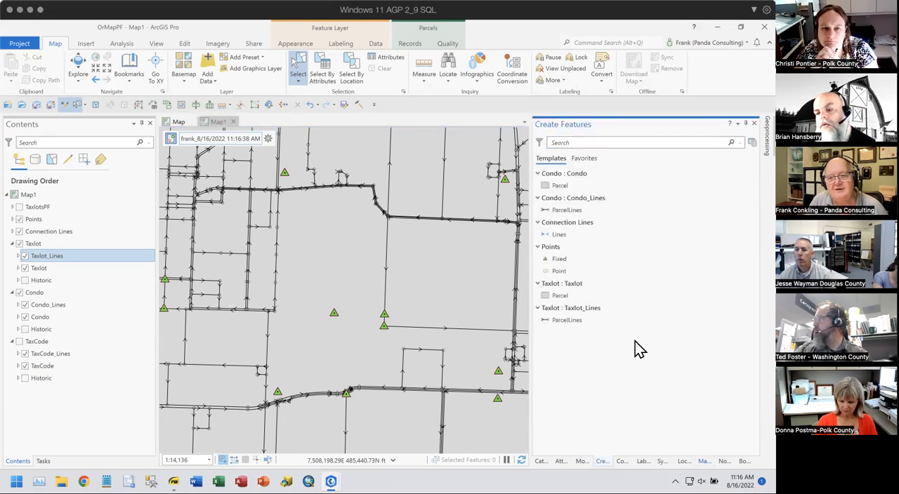
click(547, 316)
click(320, 266)
click(314, 223)
click(356, 216)
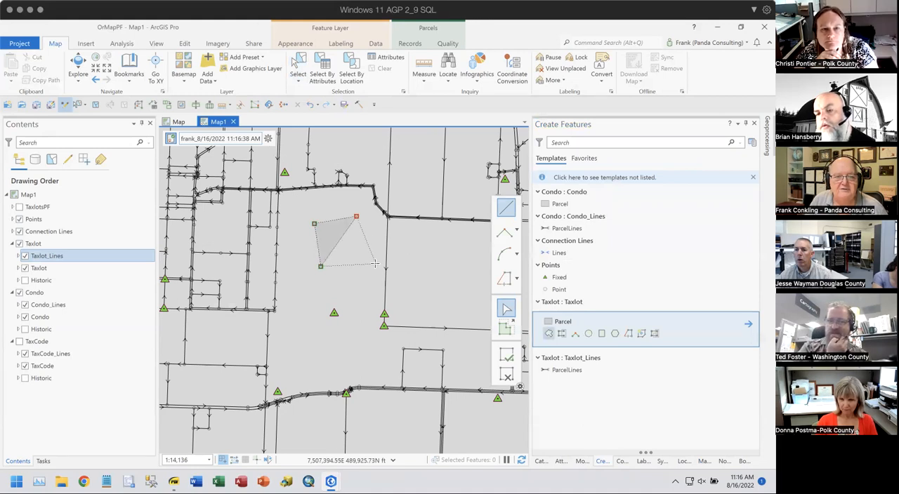
double_click(373, 267)
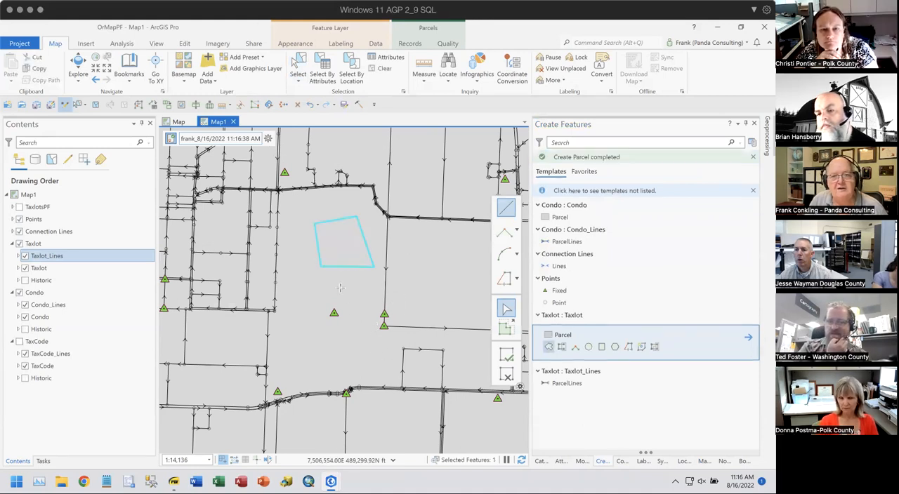
click(413, 45)
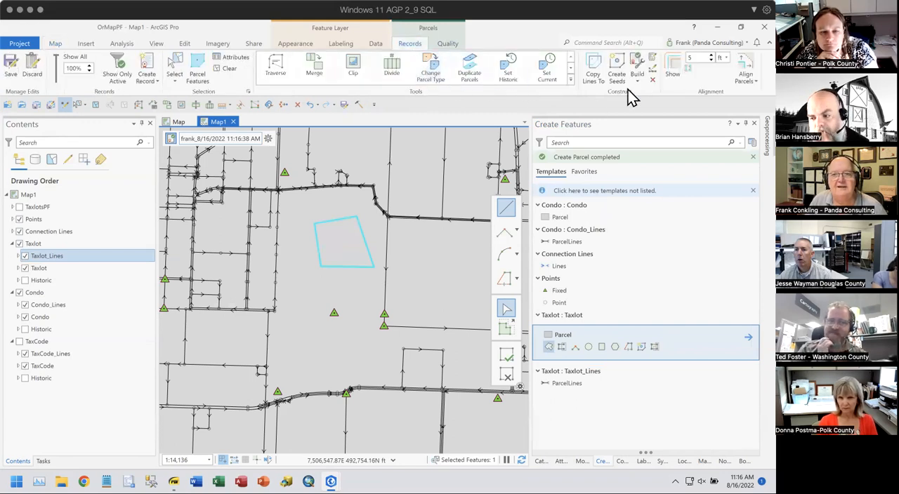
click(638, 65)
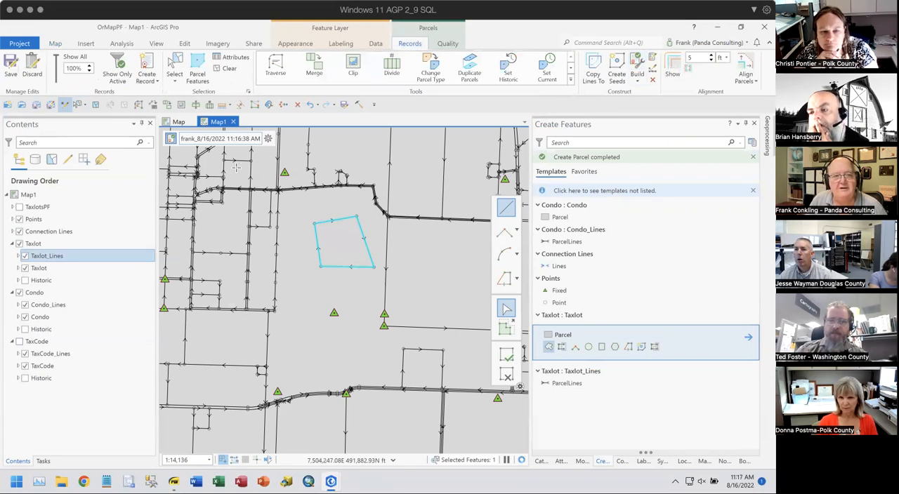
- Select all features in the active record and examine the attributes and list of its points, taxlot lines and taxlot
click(268, 139)
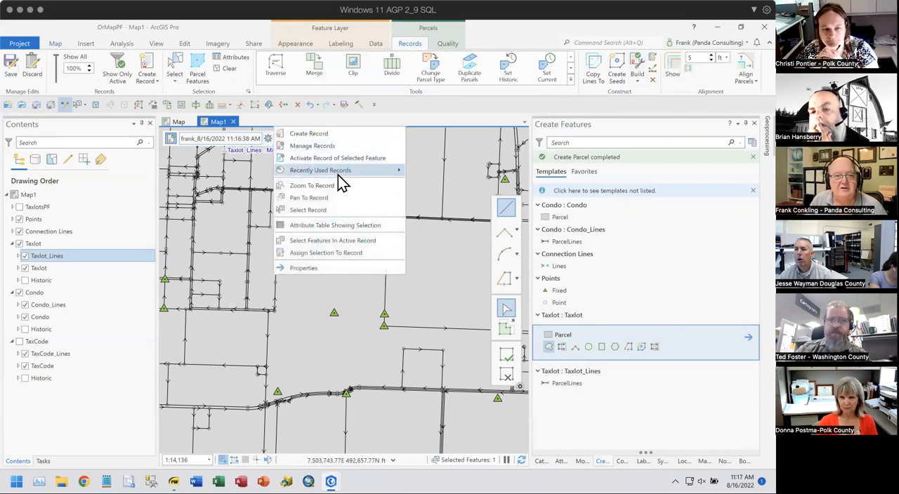
click(331, 242)
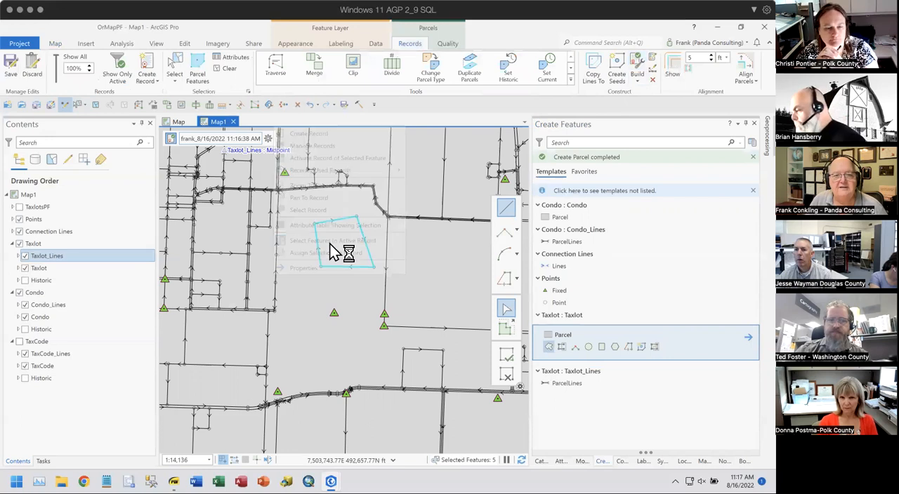
click(561, 461)
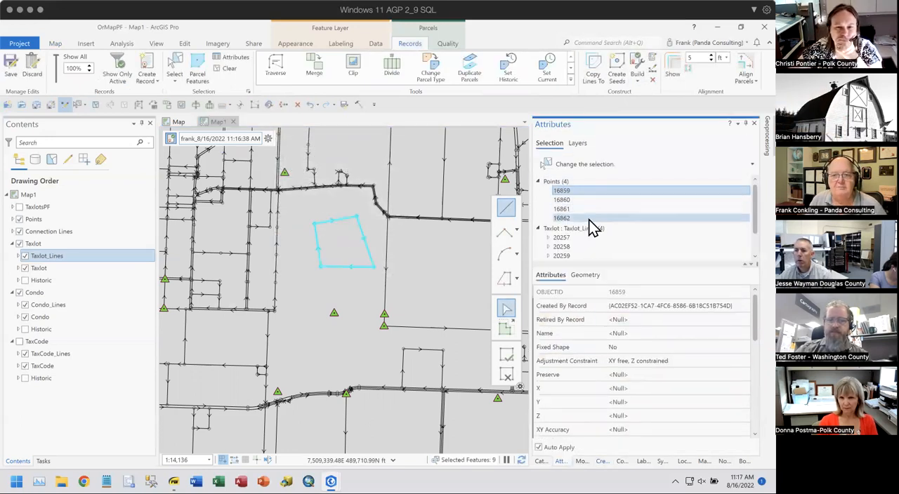
scroll(588, 230, down, 1)
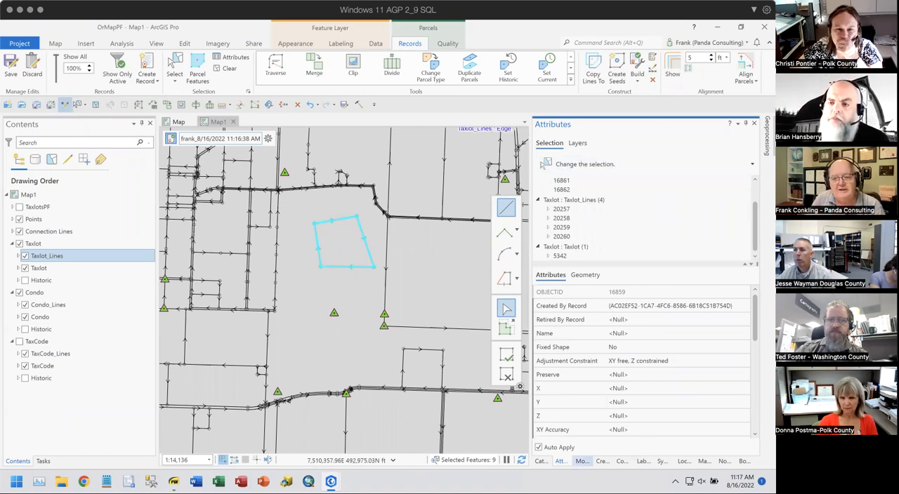
- Display the Modify Features tools as a grid of icons
click(582, 461)
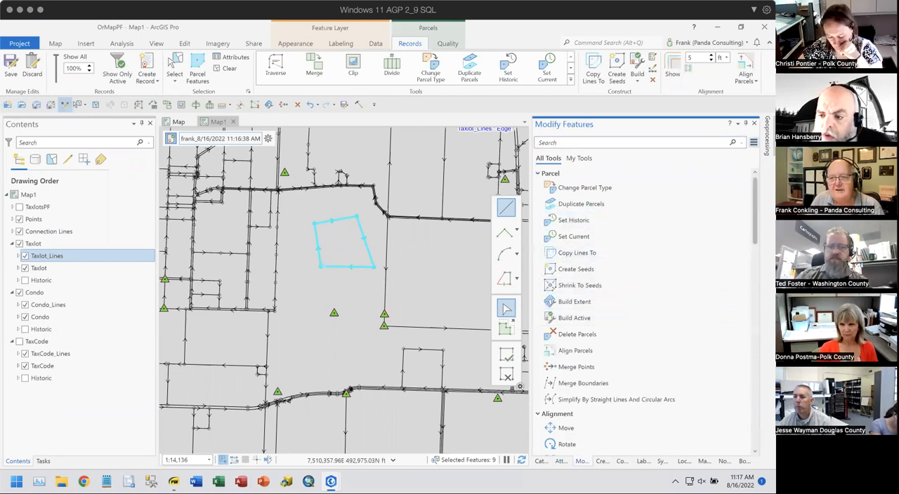
click(752, 142)
click(704, 155)
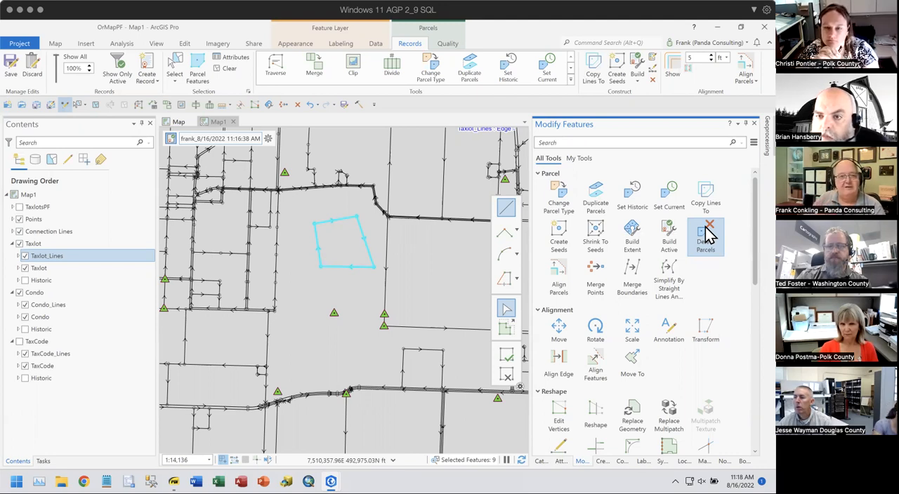
- Expand the TaxlotsPF layer, open the Records attribute table and examine all its rows down to the newest record
click(13, 207)
click(44, 221)
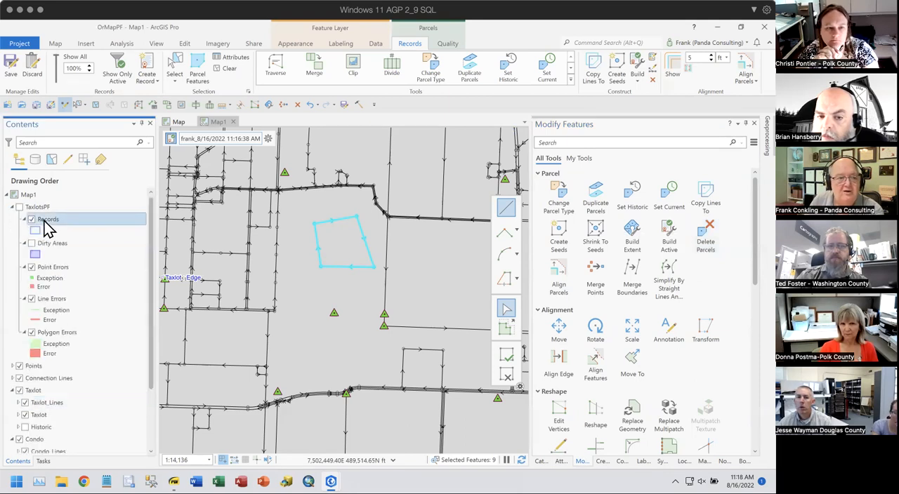
right_click(44, 220)
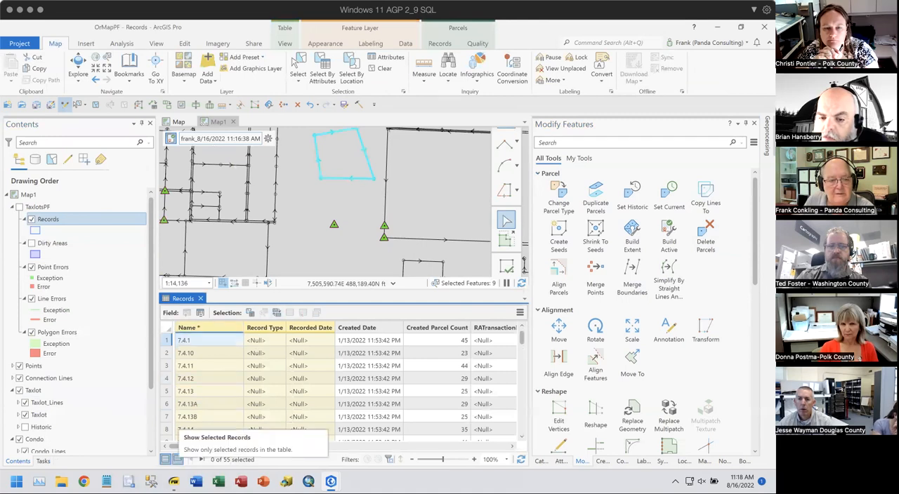
click(177, 459)
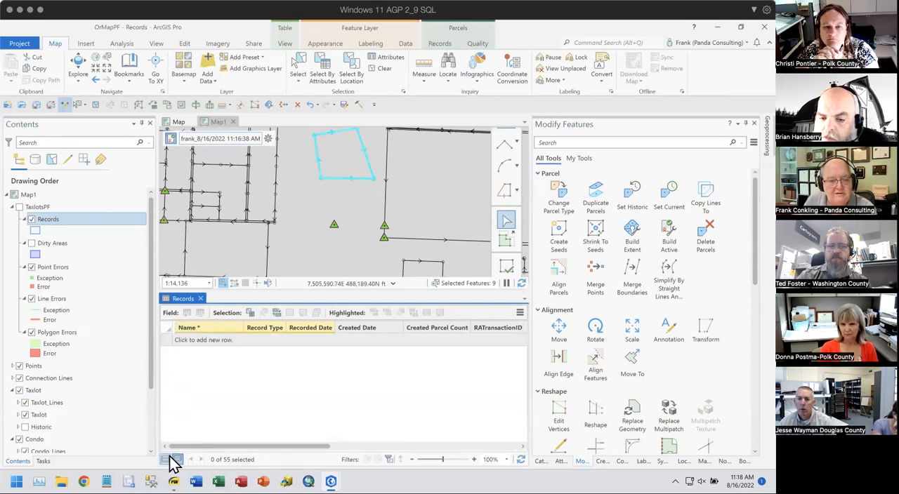
click(166, 459)
scroll(231, 382, down, 3)
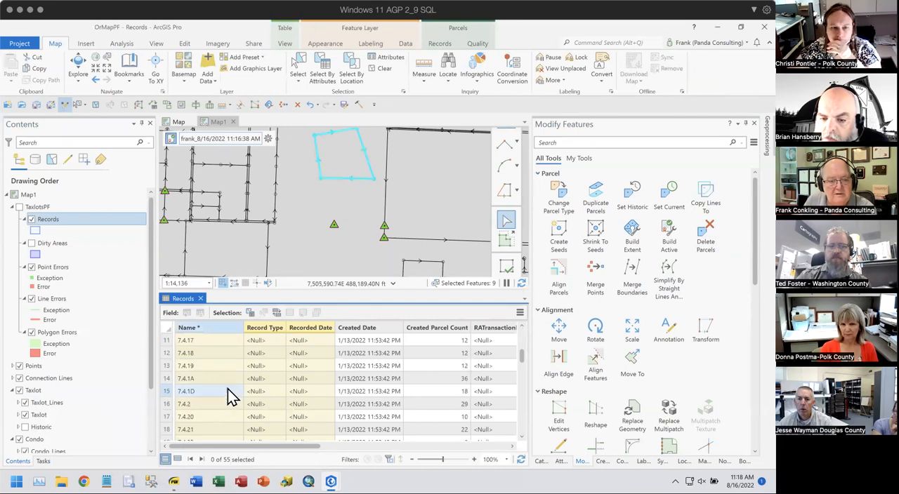
drag(520, 363, 518, 441)
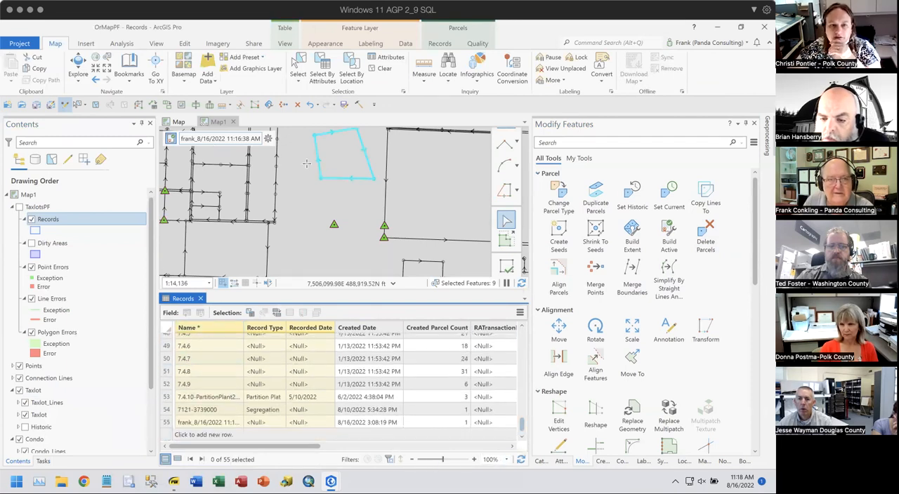
- Activate the record of the selected parcel features
click(267, 139)
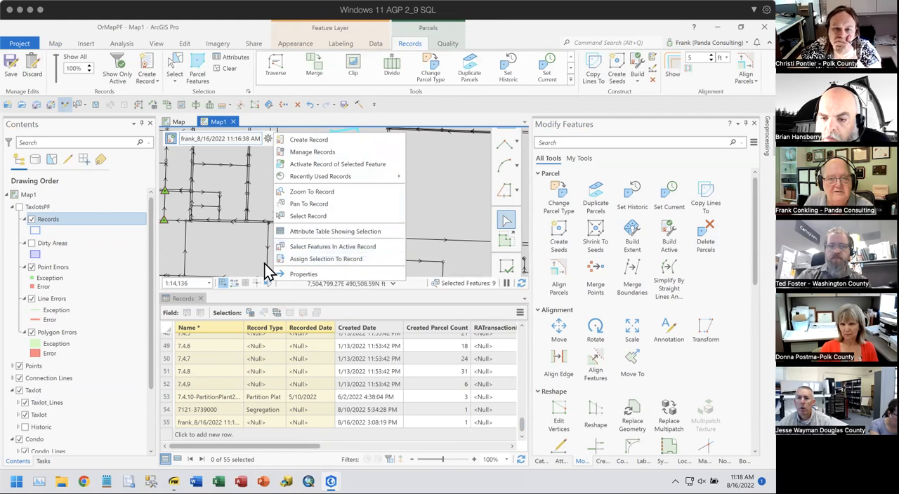
click(509, 109)
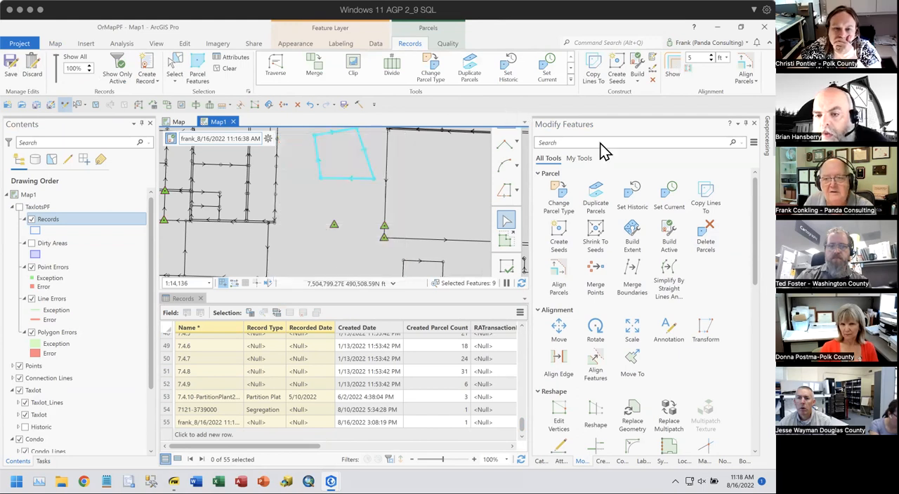
click(267, 139)
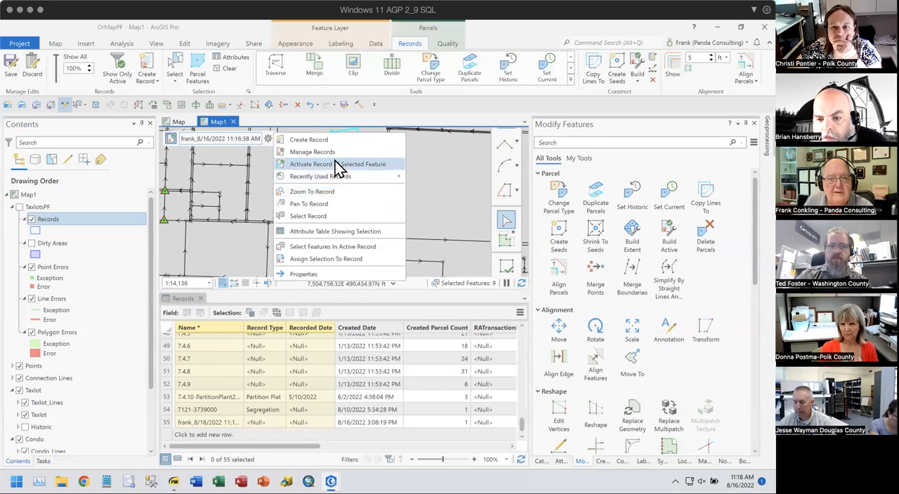
click(337, 166)
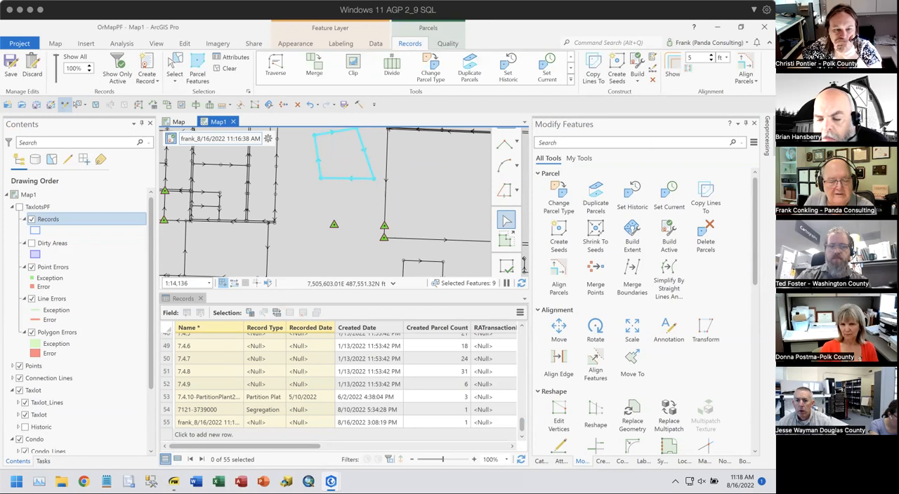
- Select the active record, limit the Records table to selected rows and highlight that record's row
click(268, 139)
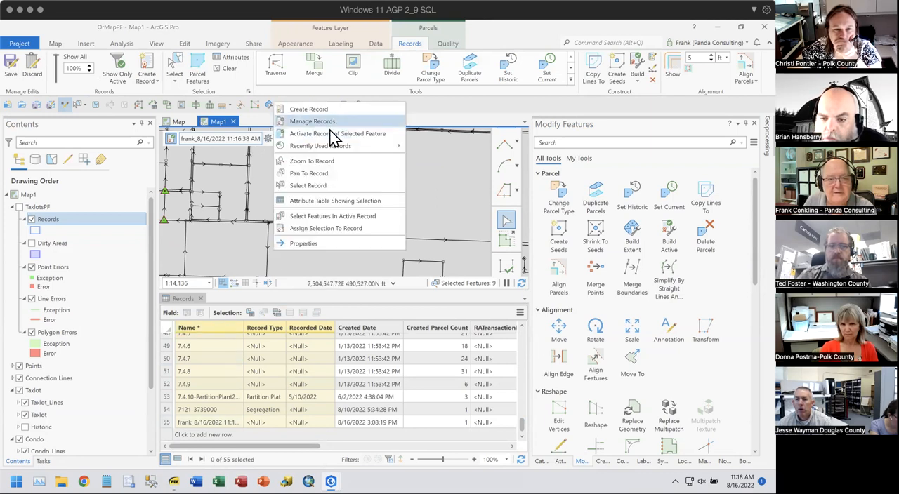
click(342, 185)
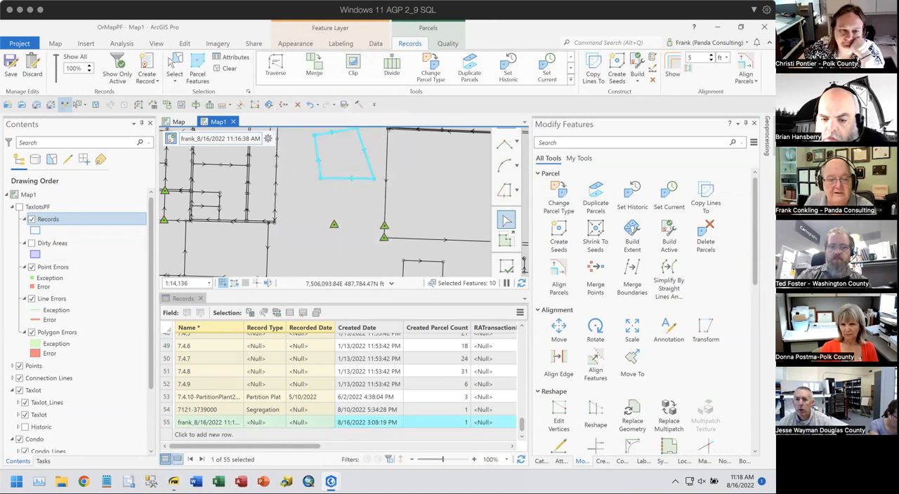
click(177, 459)
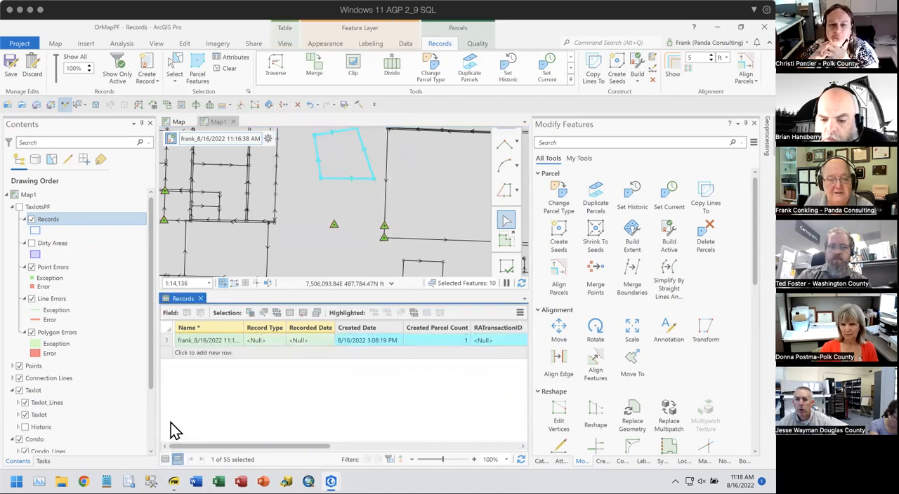
click(168, 340)
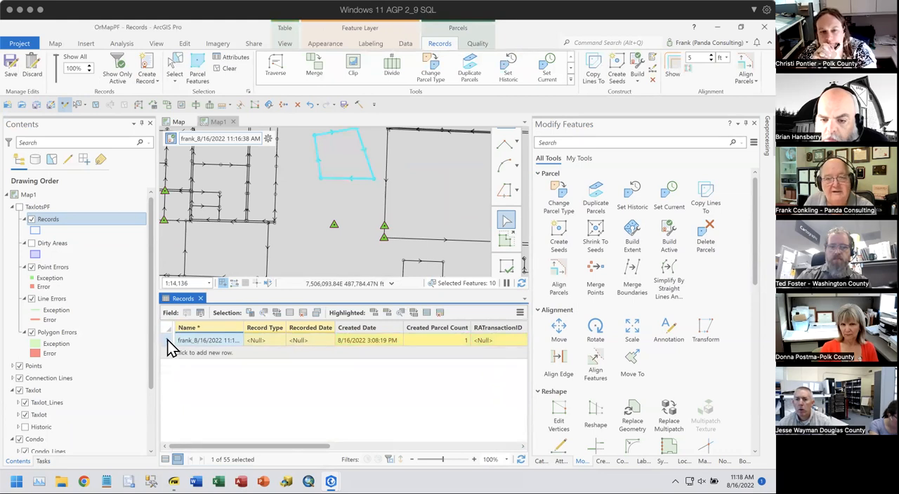
- Delete the highlighted record and examine the Created By Record attribute of the selected parcel features
click(302, 313)
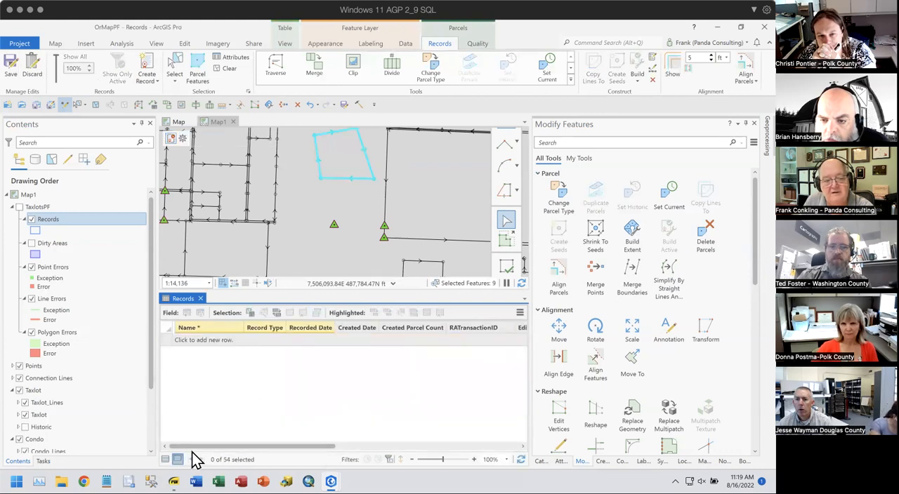
click(165, 459)
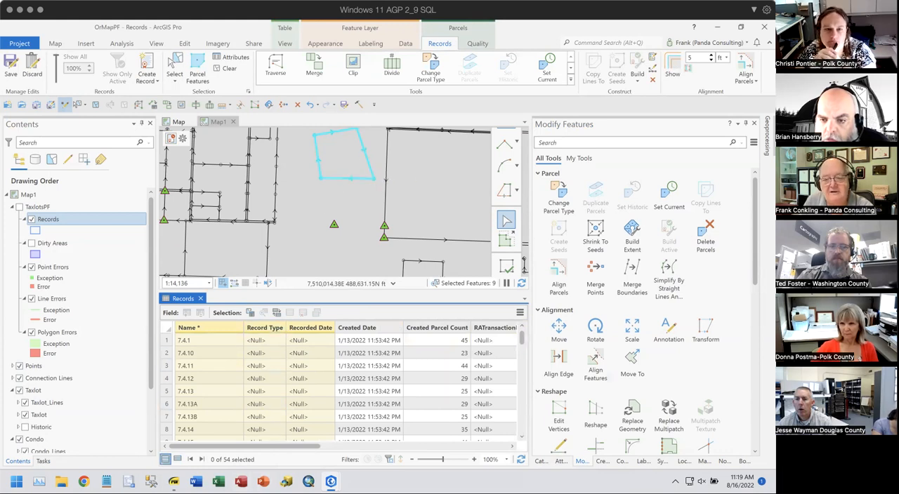
click(561, 462)
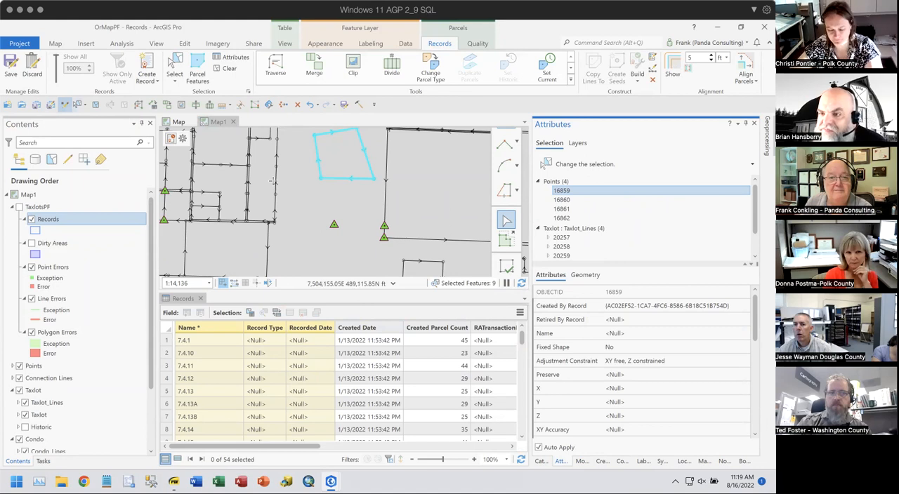
- Close the Records table and, with the feature selection cleared, undo all edits back through Create New Record
click(200, 299)
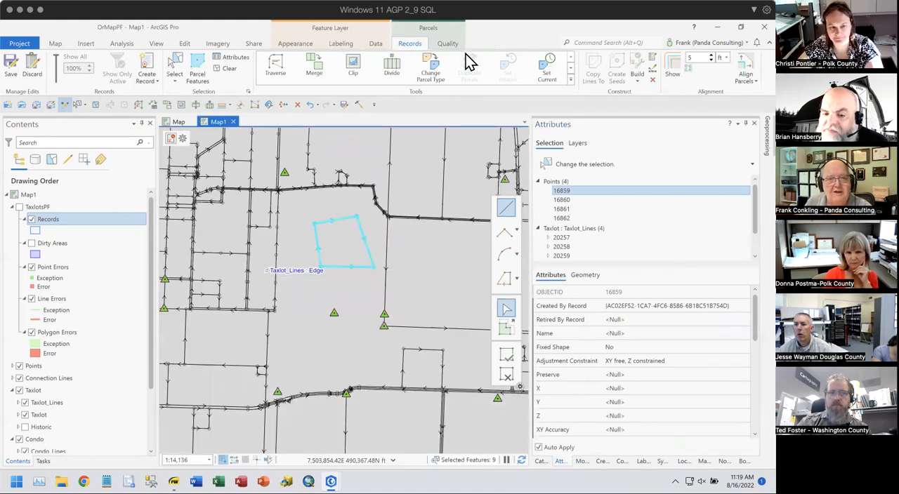
click(225, 70)
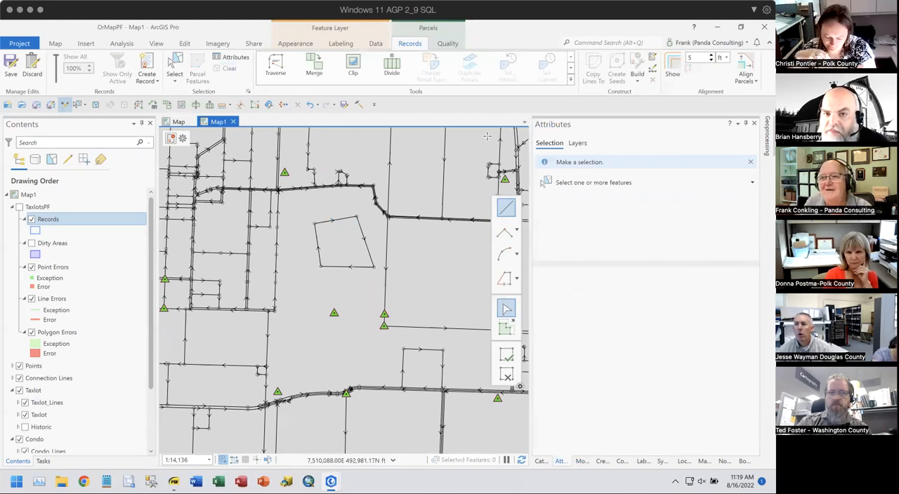
click(316, 104)
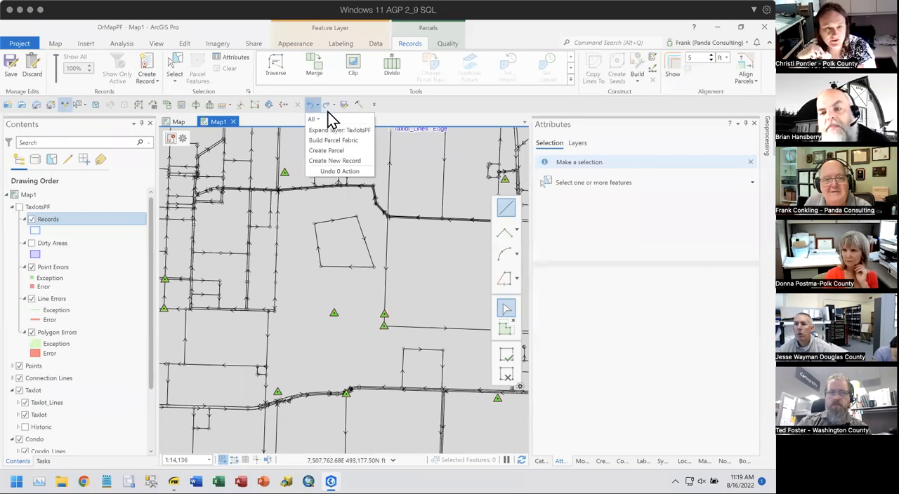
click(351, 160)
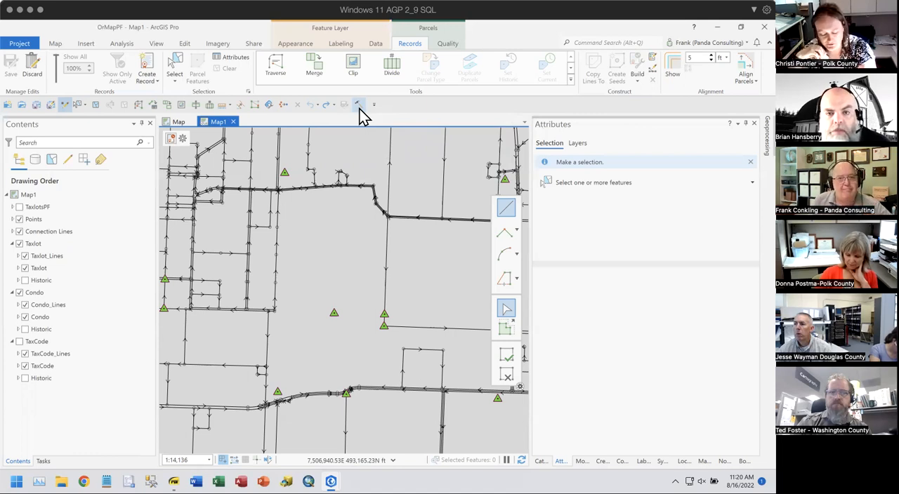
- Create a new parcel record, keeping the proposed name and leaving the other attributes empty
click(181, 139)
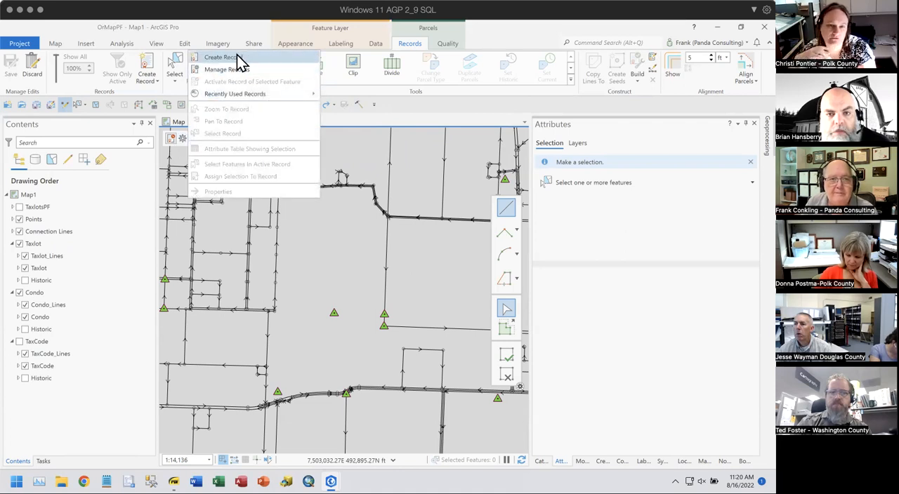
click(236, 61)
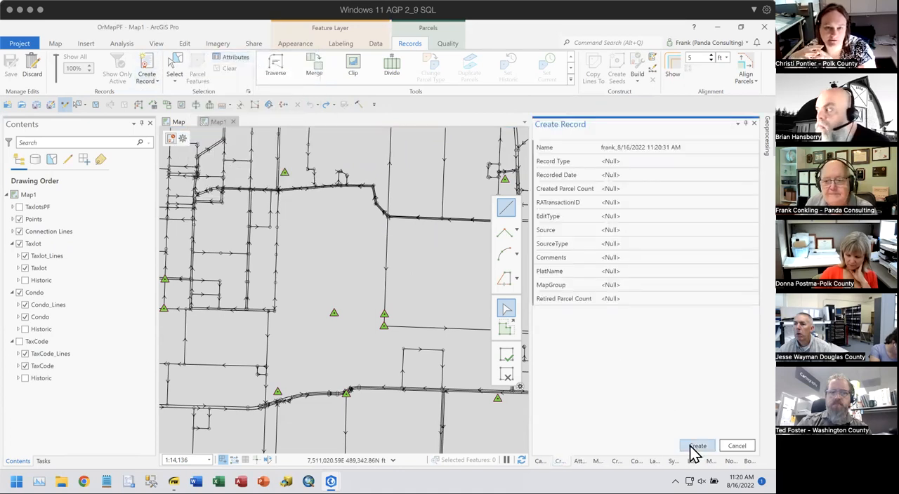
click(698, 446)
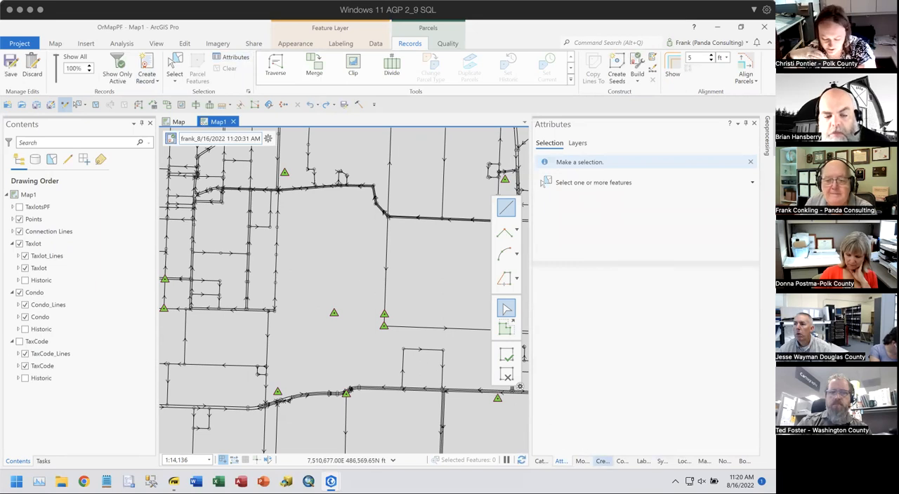
- Draw a small four-sided Taxlot parcel in the open area inside the large taxlot and build the active record
click(602, 462)
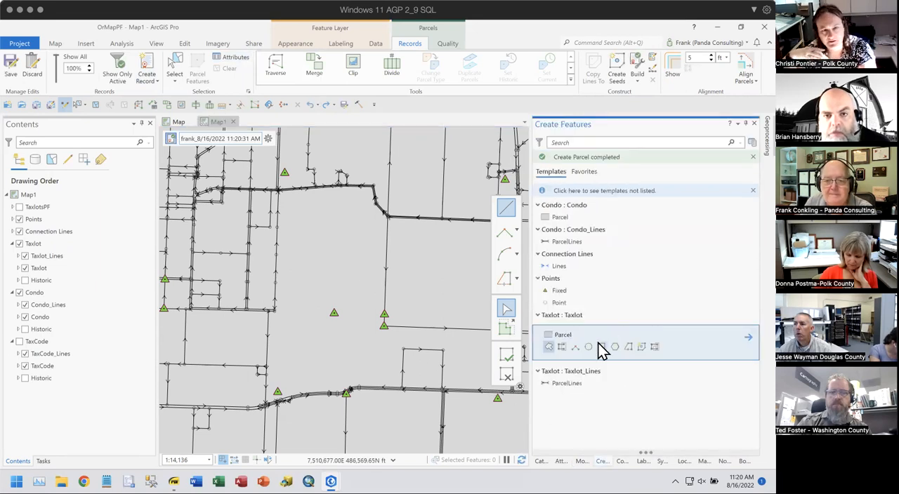
click(549, 348)
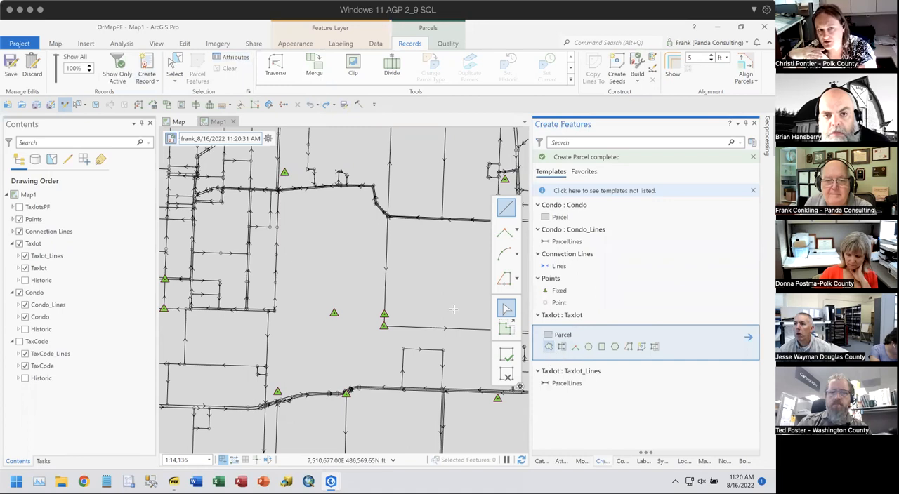
click(317, 266)
click(306, 232)
click(346, 214)
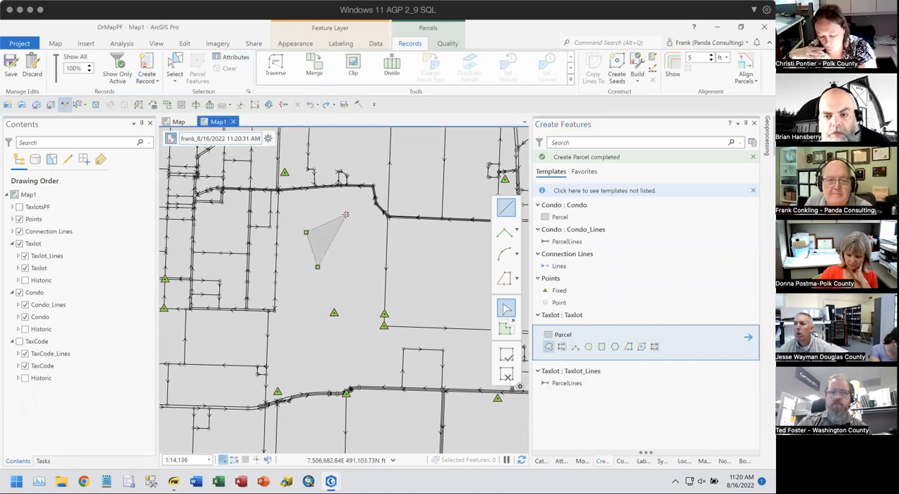
double_click(359, 245)
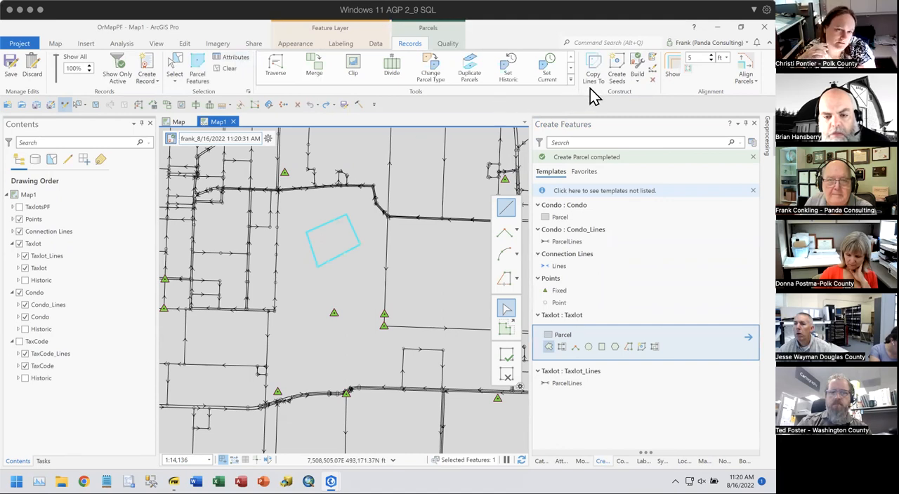
click(639, 65)
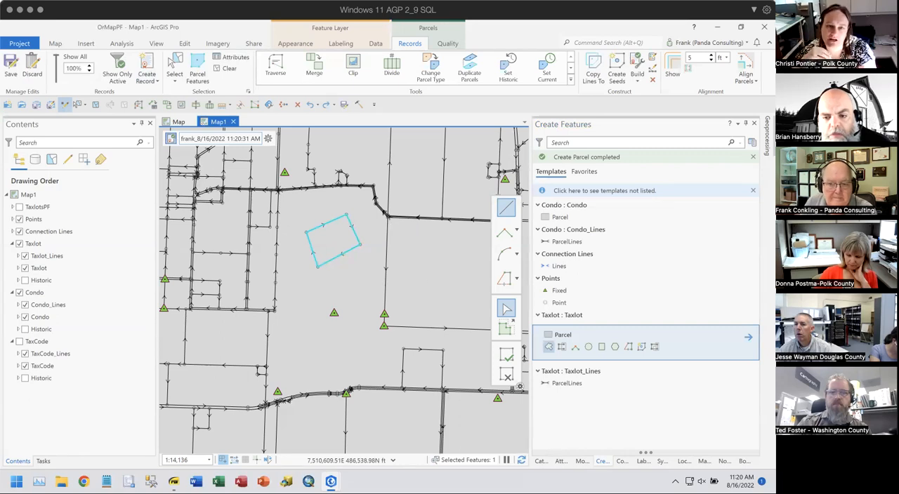
- Duplicate only the newly drawn parcel vertically 7 times with a vertical offset of 10 ft
click(582, 462)
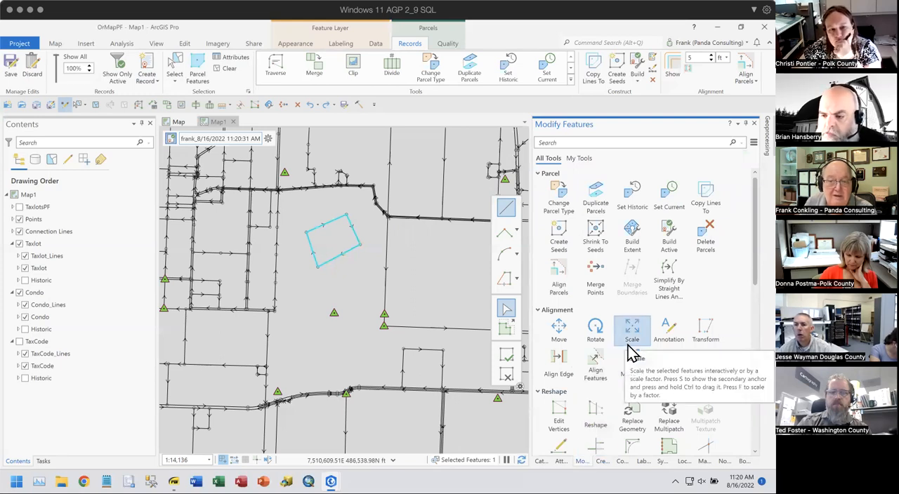
scroll(616, 337, down, 1)
scroll(616, 337, down, 1)
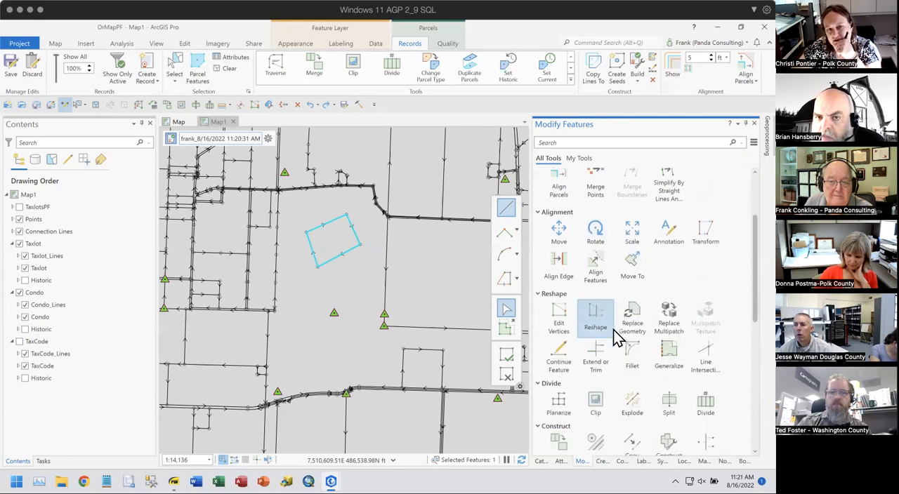
scroll(617, 337, down, 1)
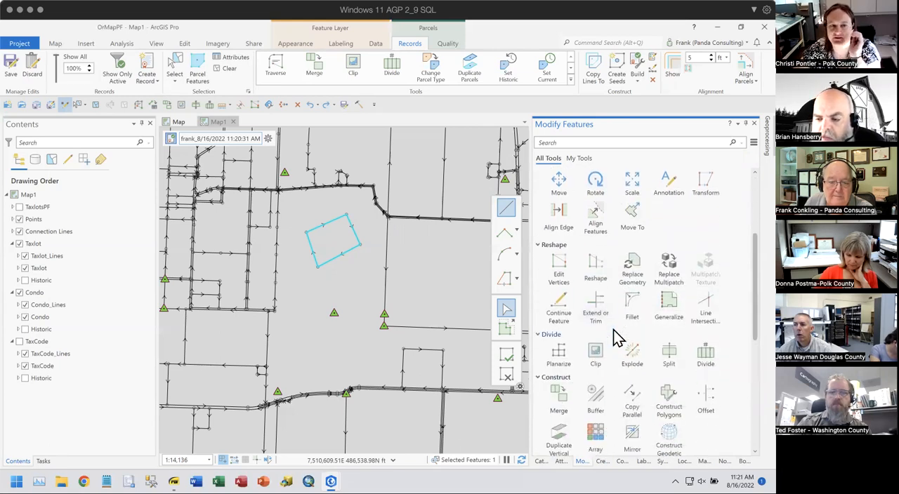
scroll(613, 330, down, 1)
scroll(613, 331, down, 1)
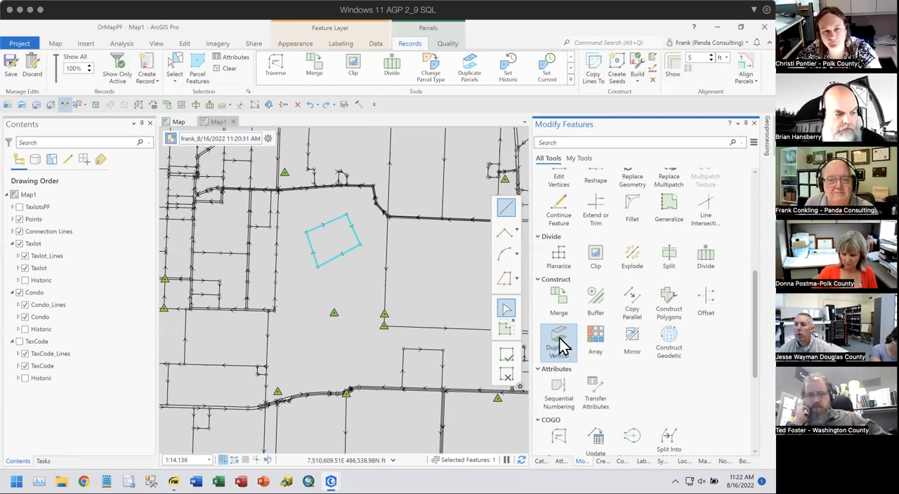
click(560, 336)
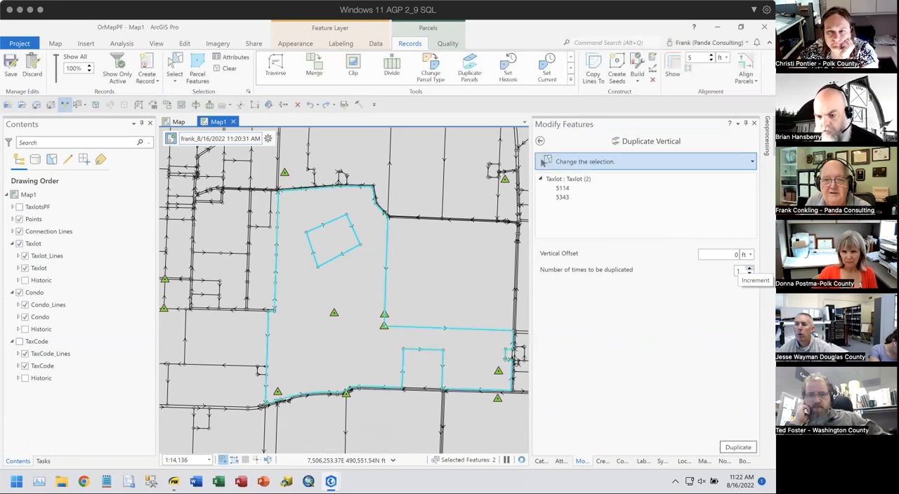
ctrl+click(334, 295)
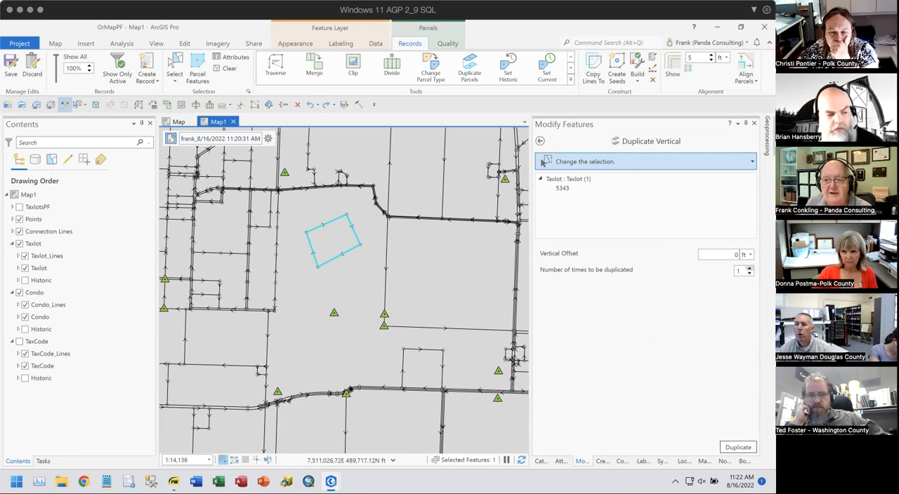
click(749, 268)
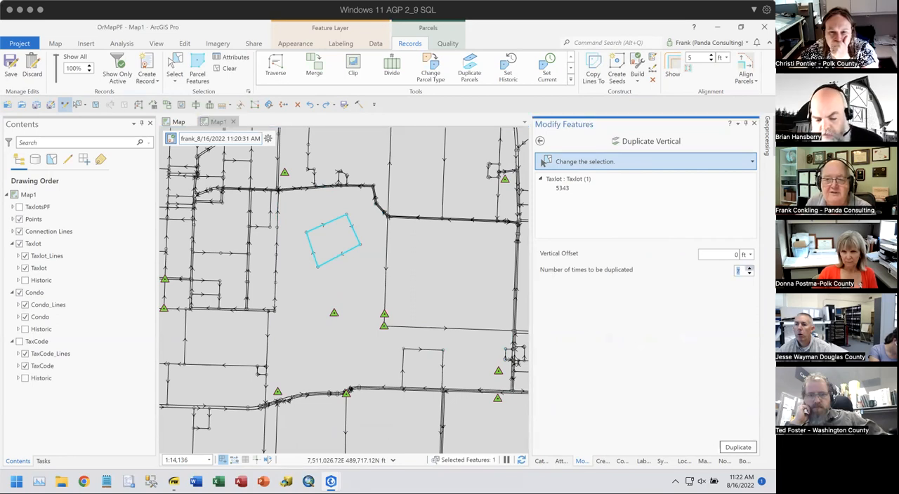
click(726, 253)
key(Return)
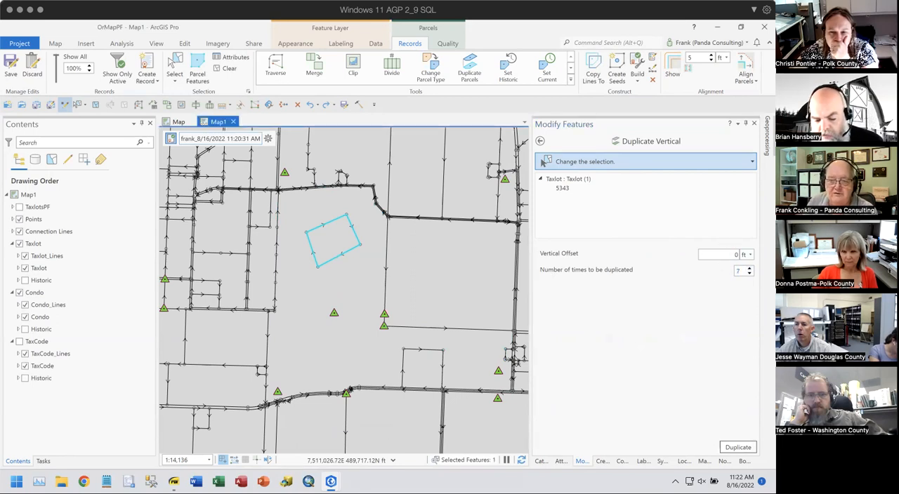
click(734, 254)
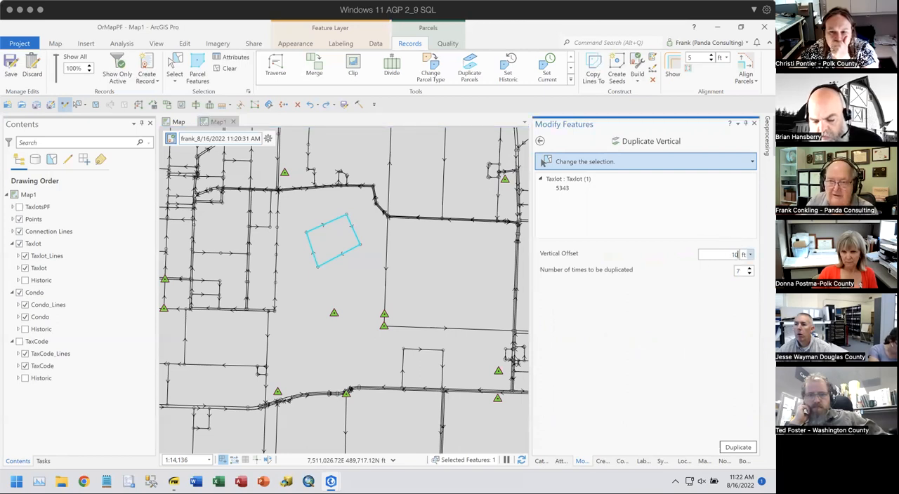
click(737, 450)
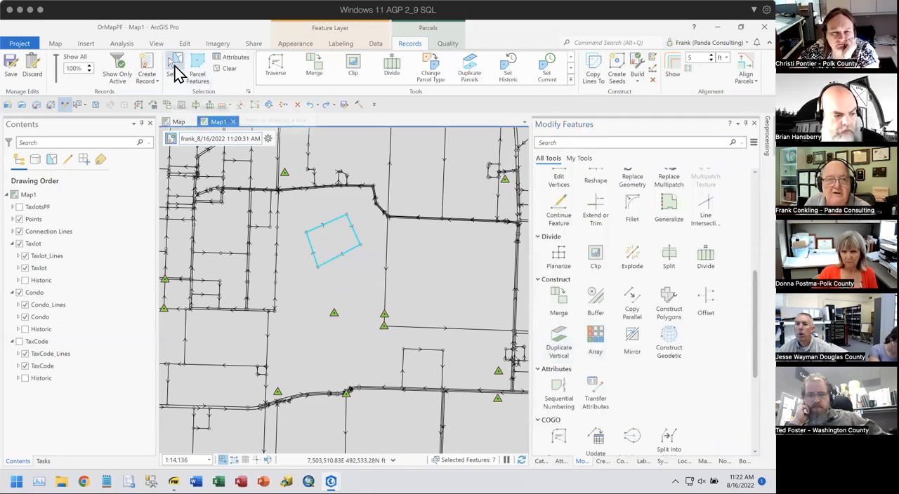
- Select the features in the active record and review the selected points, lines and taxlots with their attributes
click(268, 140)
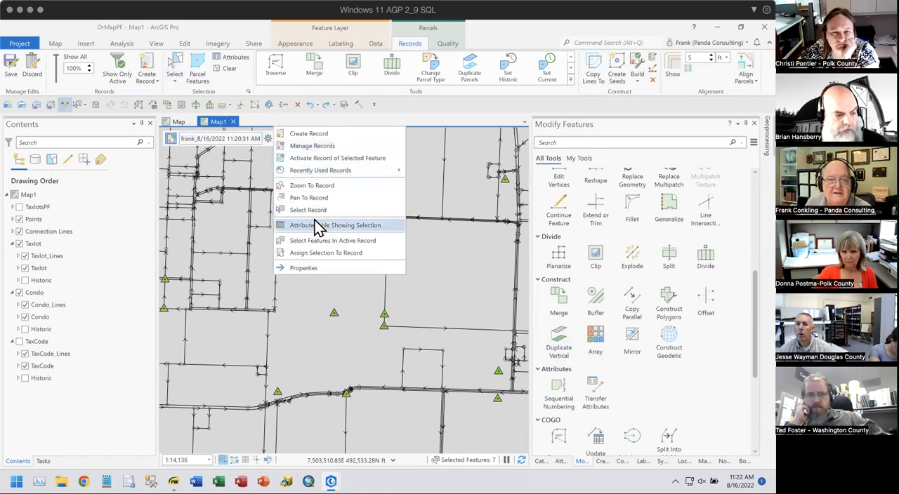
click(316, 243)
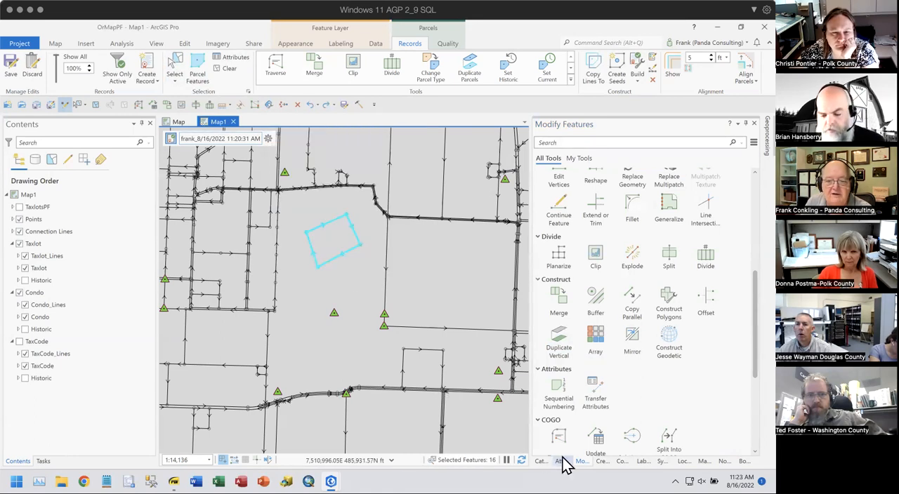
click(561, 461)
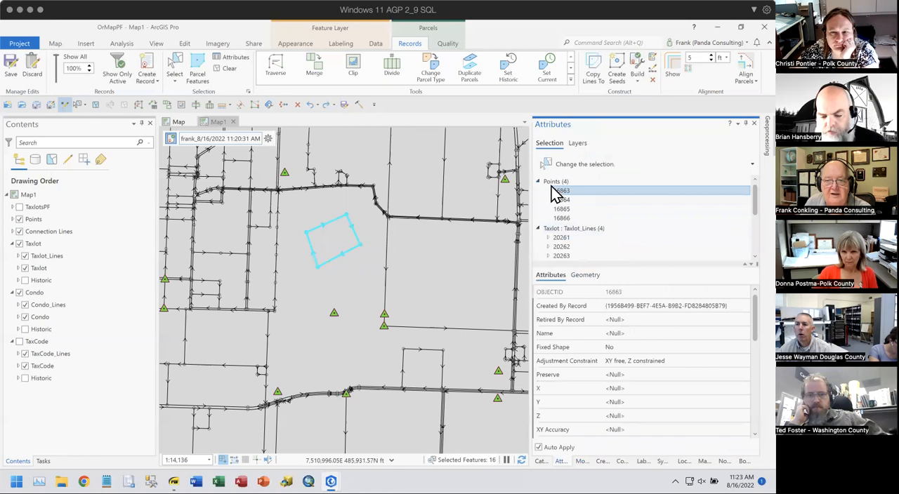
scroll(595, 235, down, 2)
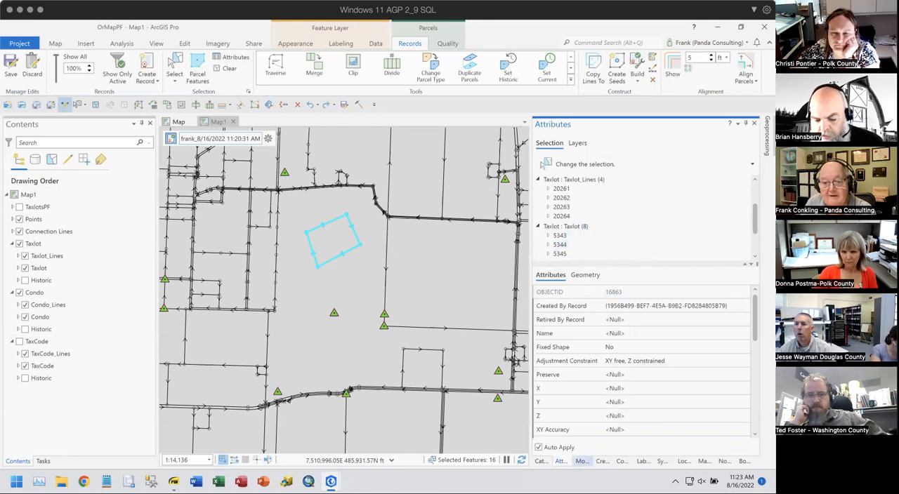
- Set up Sequential Numbering for the Name field of the Taxlot : Taxlot layer with the format TaxLot###67940
click(582, 461)
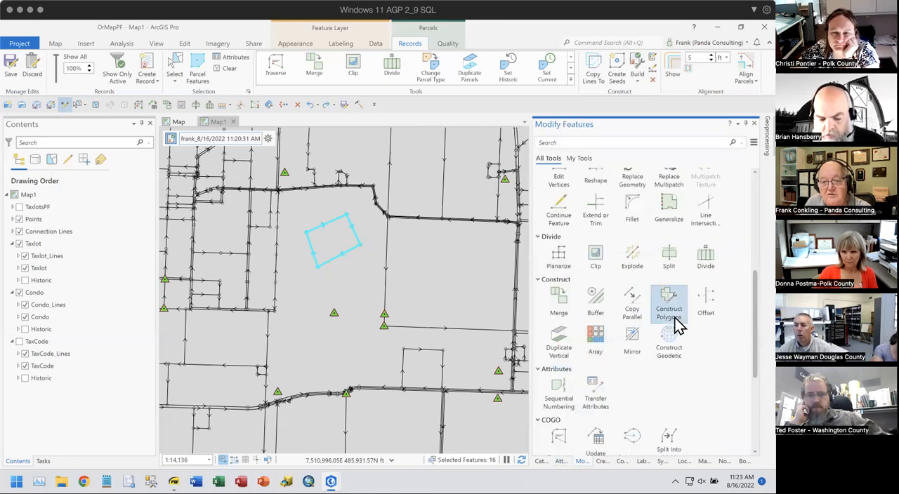
scroll(675, 323, down, 1)
click(557, 339)
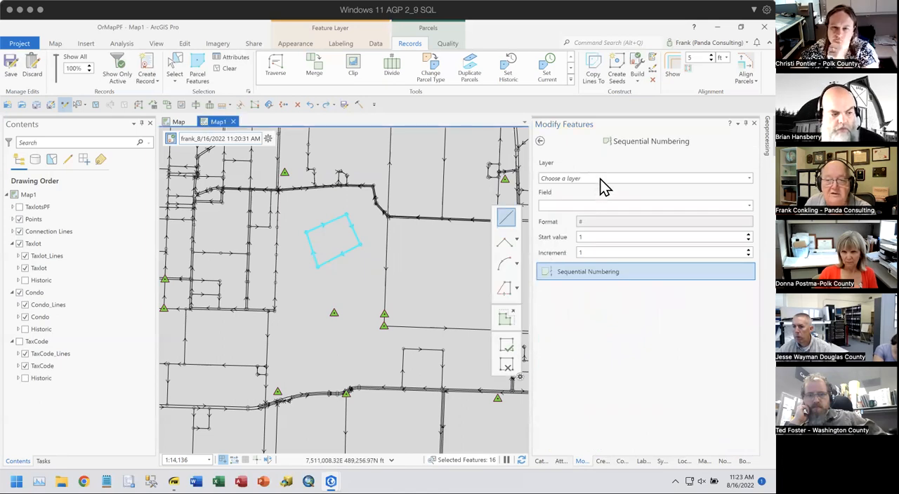
click(600, 180)
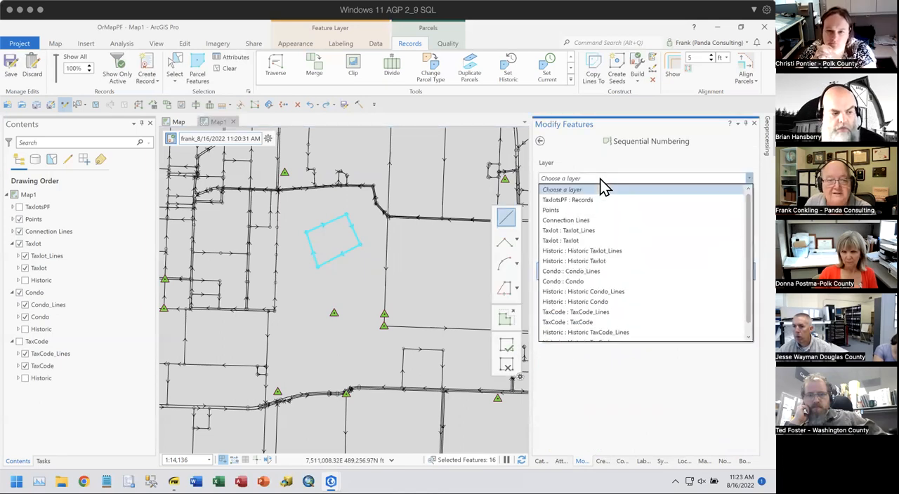
click(604, 241)
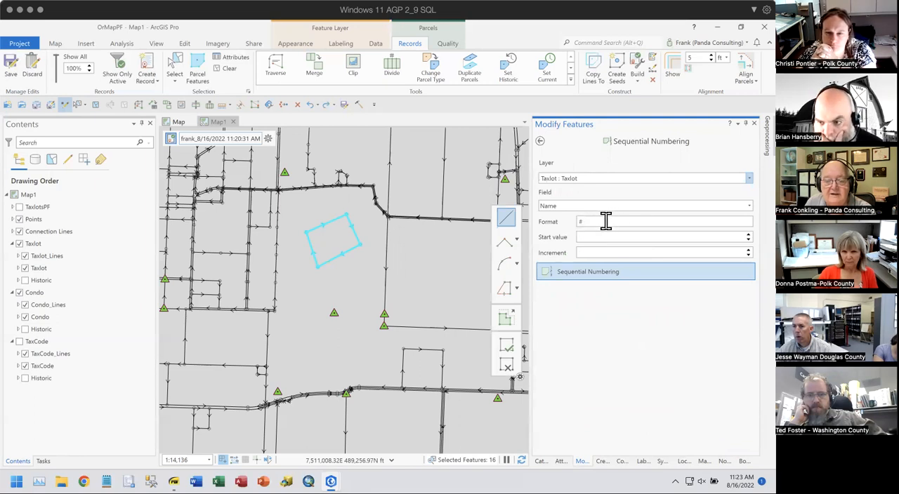
drag(579, 221, 615, 223)
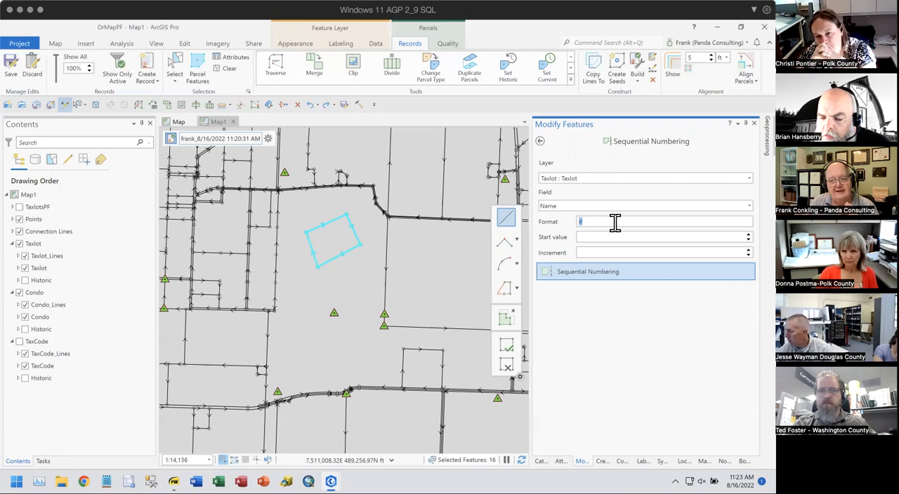
text(Taxl)
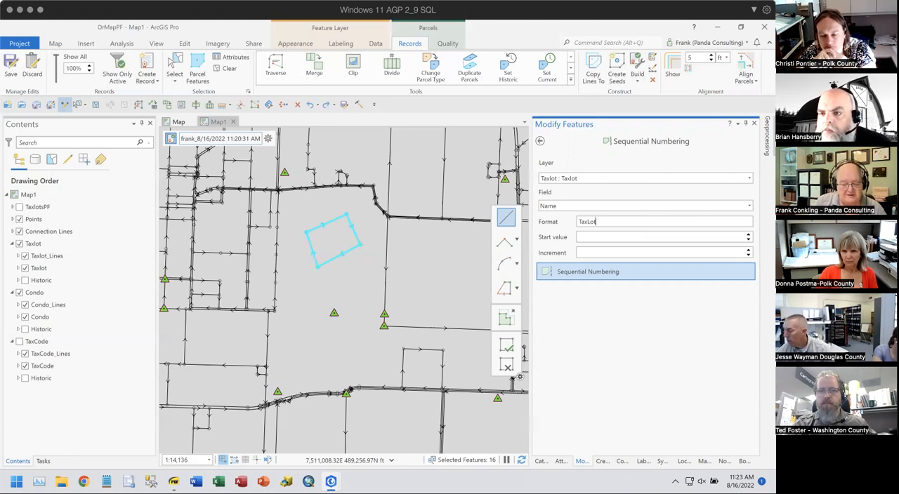
text(##)
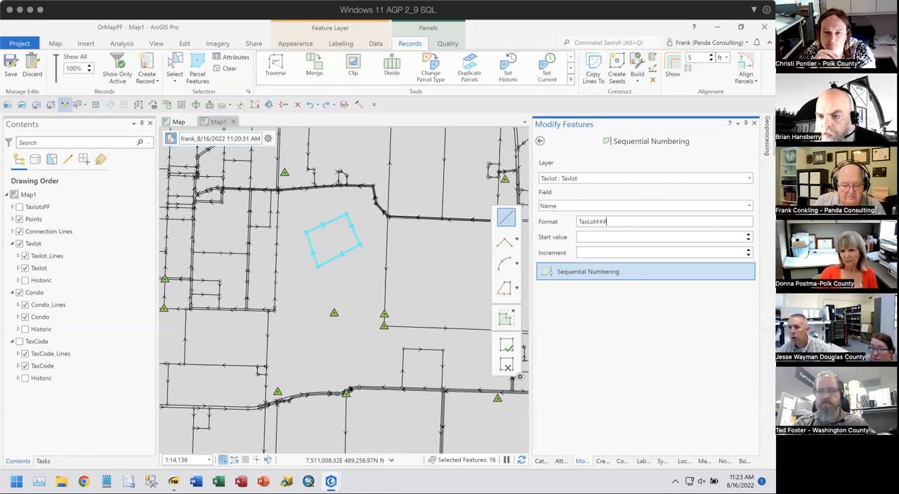
text(67940)
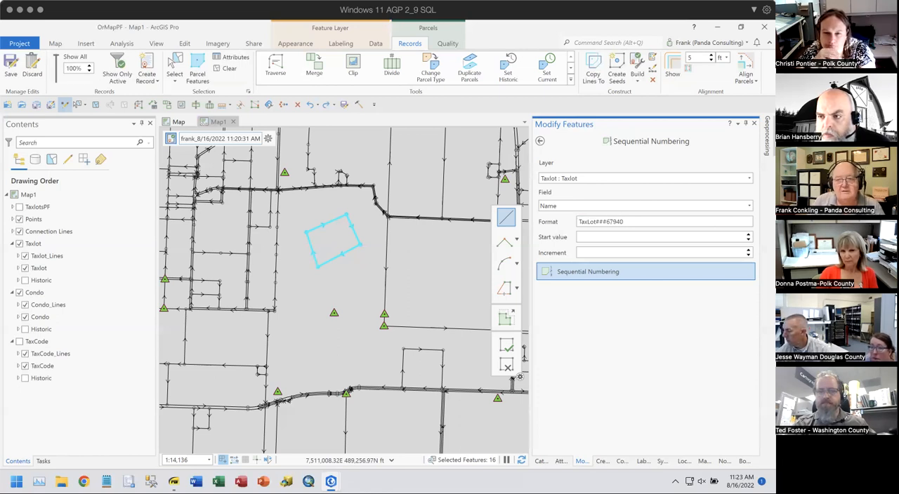
- Number the stacked taxlots from start value 1 with increment 10 using a short line across them, and review their names
click(740, 237)
text(1)
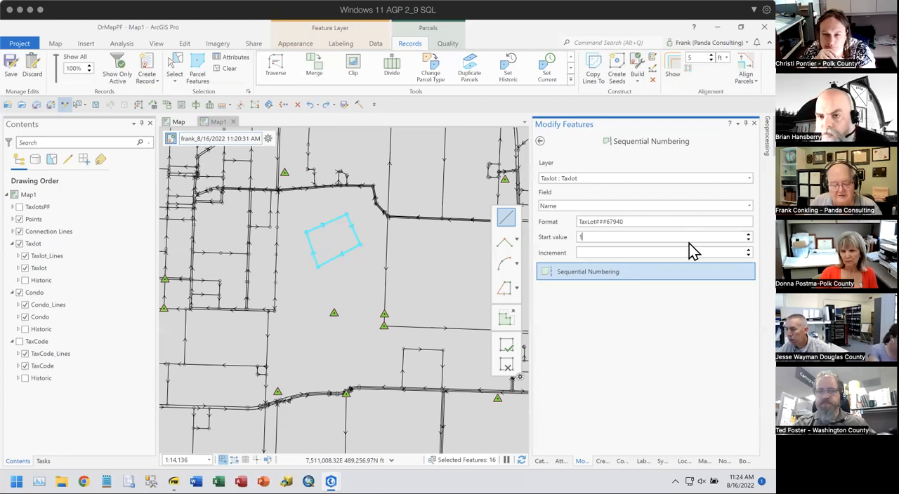
click(636, 251)
text(10)
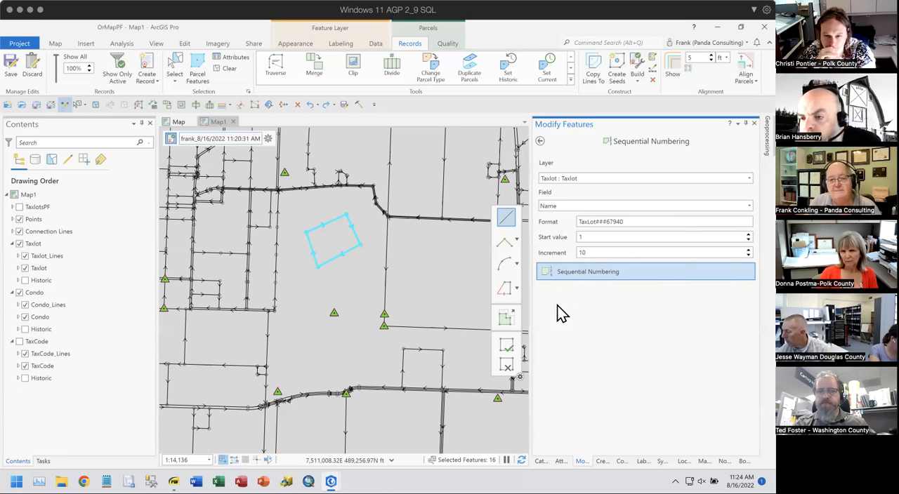
click(567, 274)
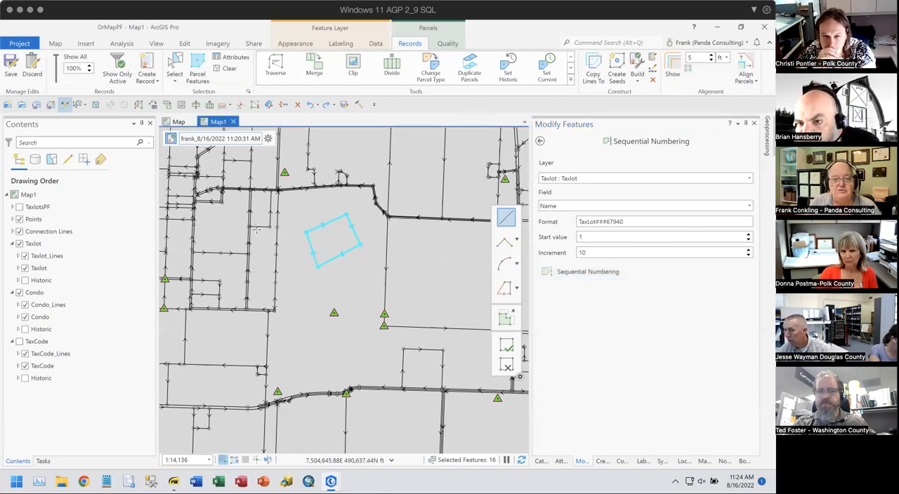
click(325, 247)
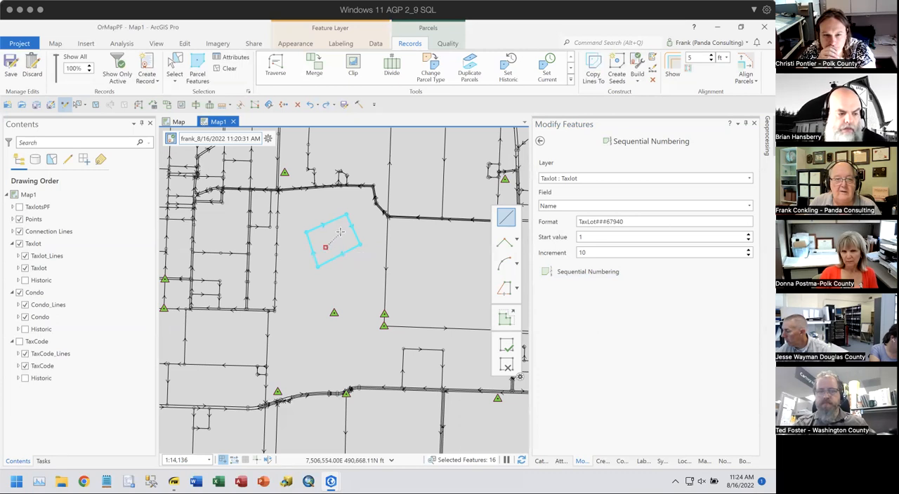
double_click(340, 232)
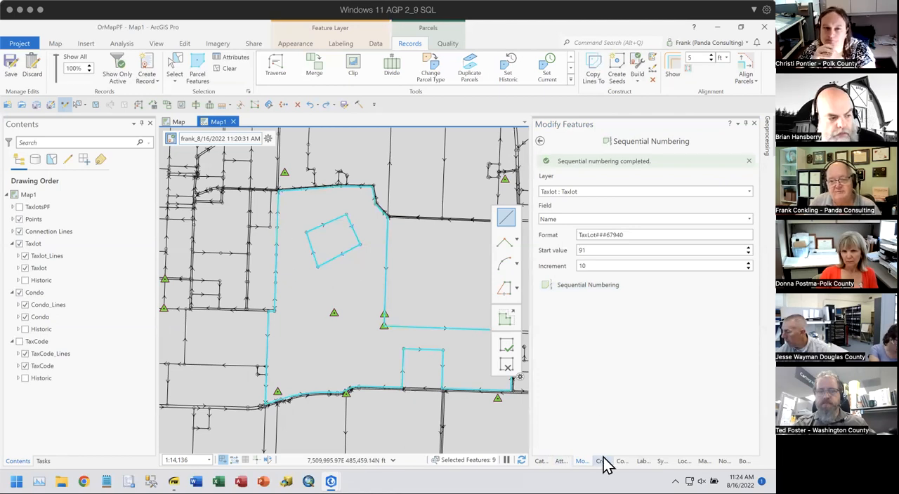
click(560, 462)
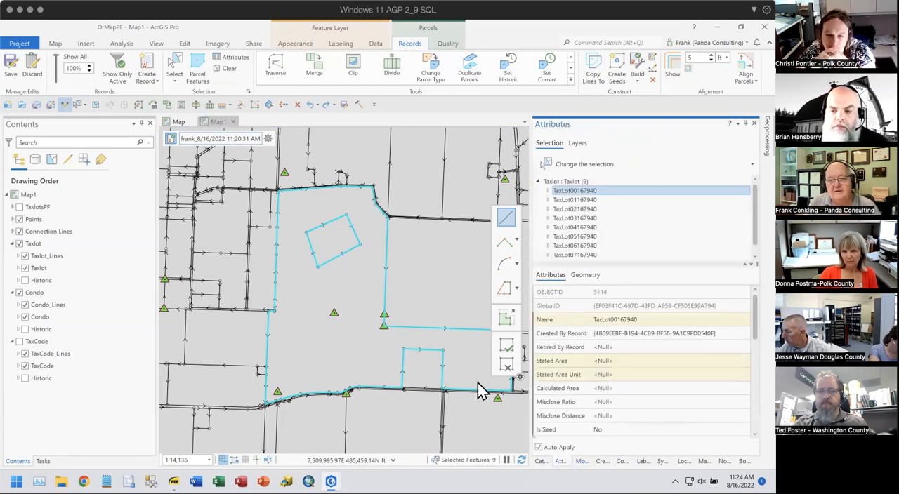
ctrl+click(576, 208)
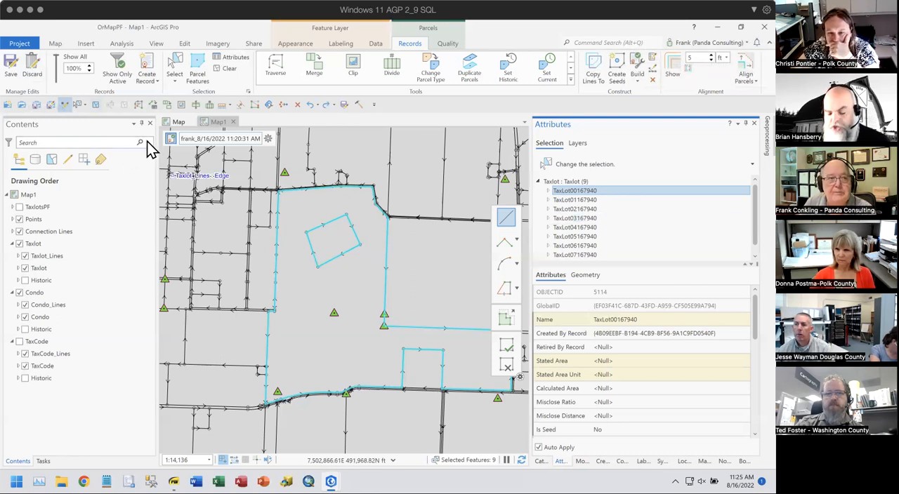
- Discard all unsaved edits and clear the remaining taxlot selection
click(32, 64)
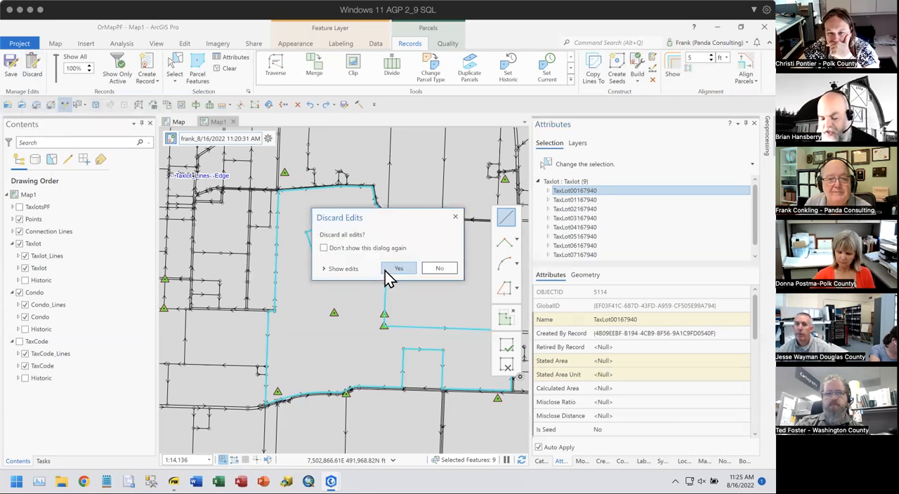
click(400, 269)
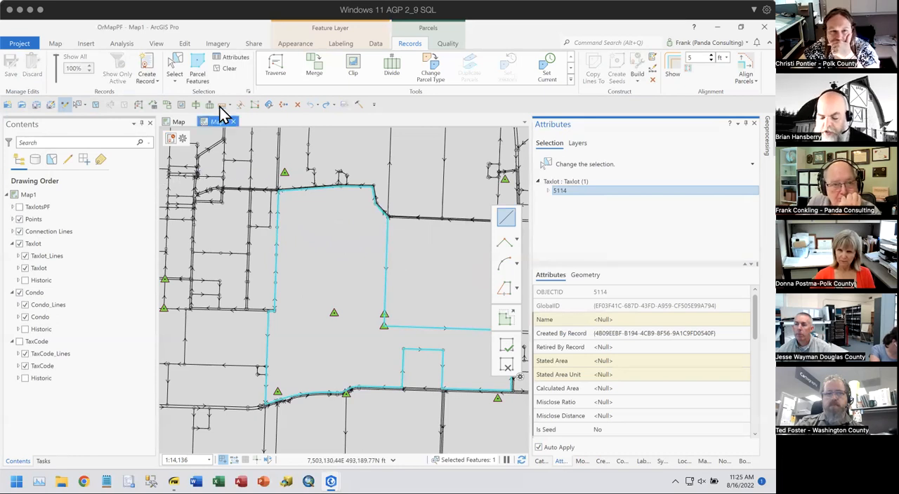
click(225, 69)
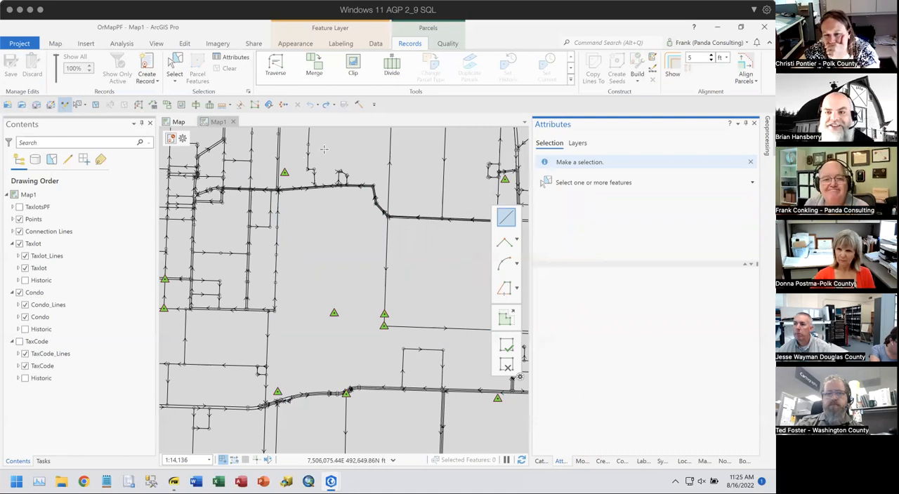
- Examine the taxlot lines and points across the map, moving southeast to the denser blocks and checking the small lots there
scroll(324, 149, down, 2)
drag(414, 158, 313, 180)
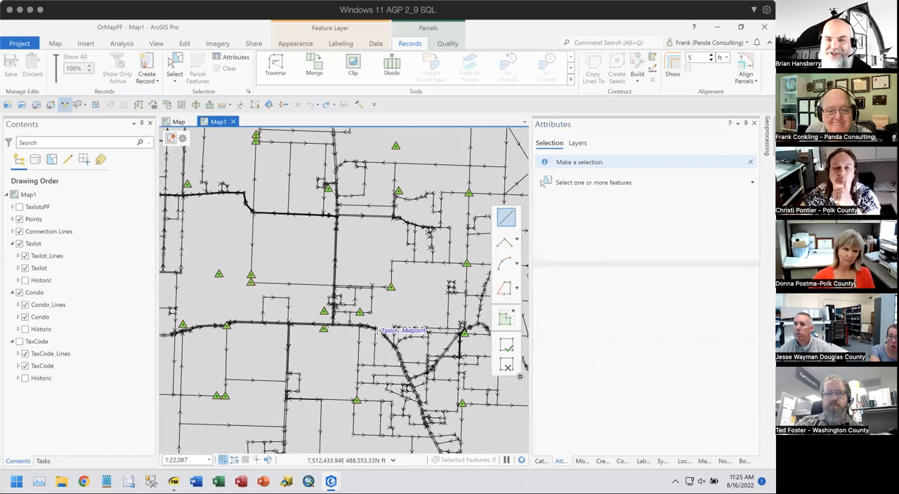
scroll(377, 331, up, 8)
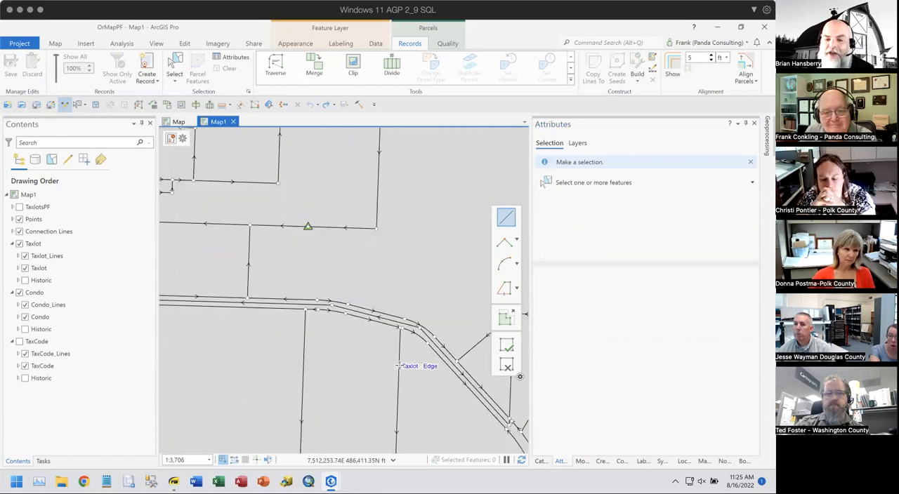
drag(398, 366, 288, 200)
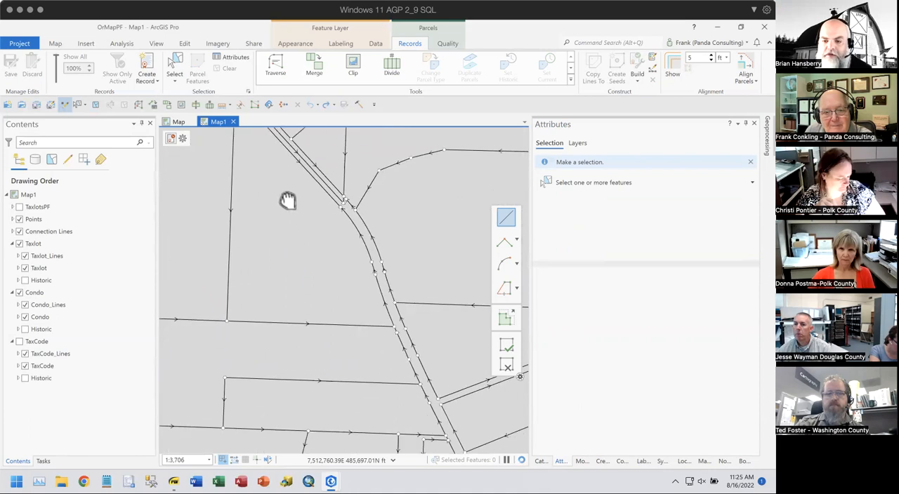
scroll(288, 201, down, 4)
drag(375, 234, 304, 311)
drag(418, 235, 319, 315)
drag(415, 348, 223, 219)
drag(392, 319, 334, 190)
drag(378, 306, 388, 177)
drag(361, 321, 412, 202)
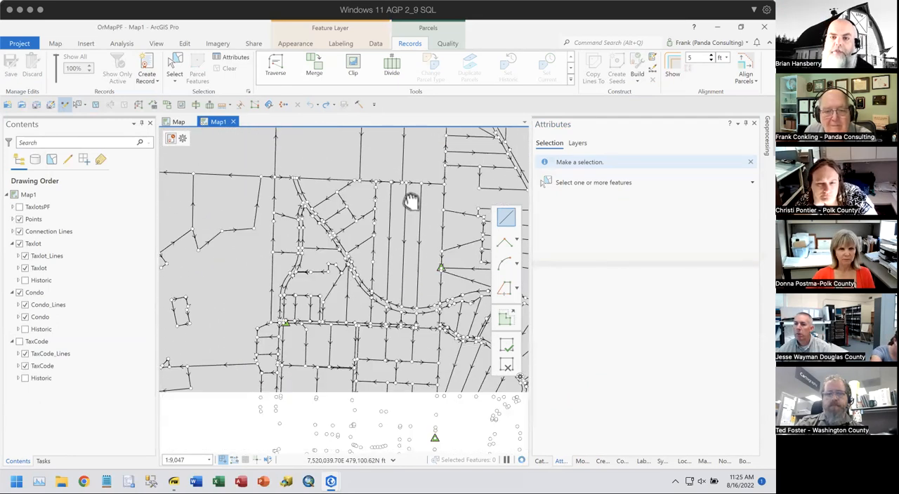
drag(437, 322, 382, 181)
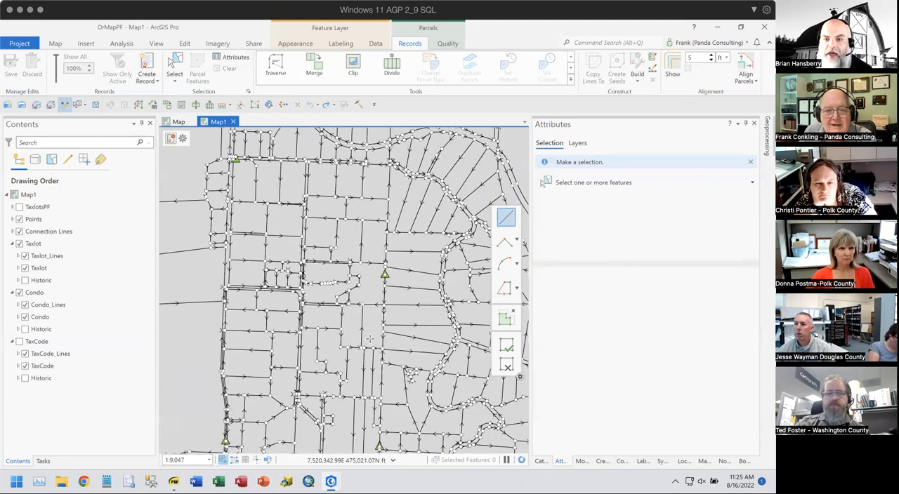
drag(370, 340, 374, 319)
scroll(328, 248, up, 5)
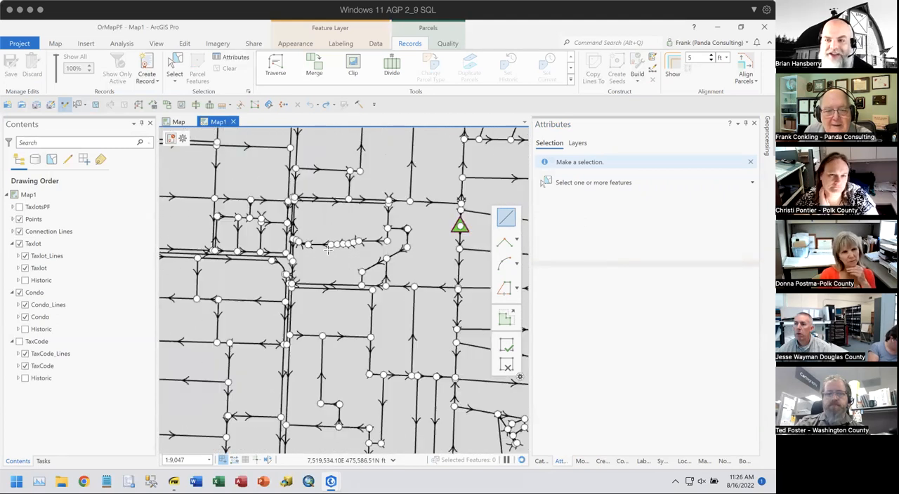
scroll(328, 248, up, 2)
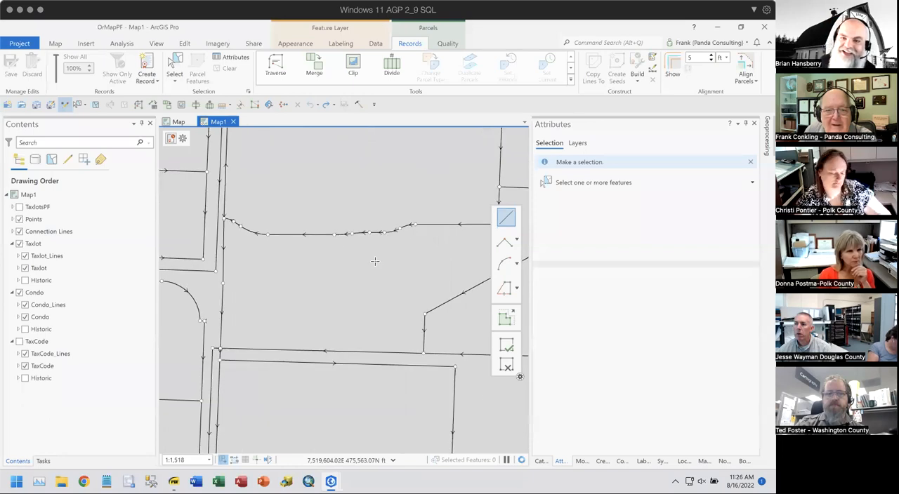
scroll(382, 265, down, 4)
drag(381, 294, 389, 240)
scroll(388, 263, down, 4)
drag(364, 309, 282, 196)
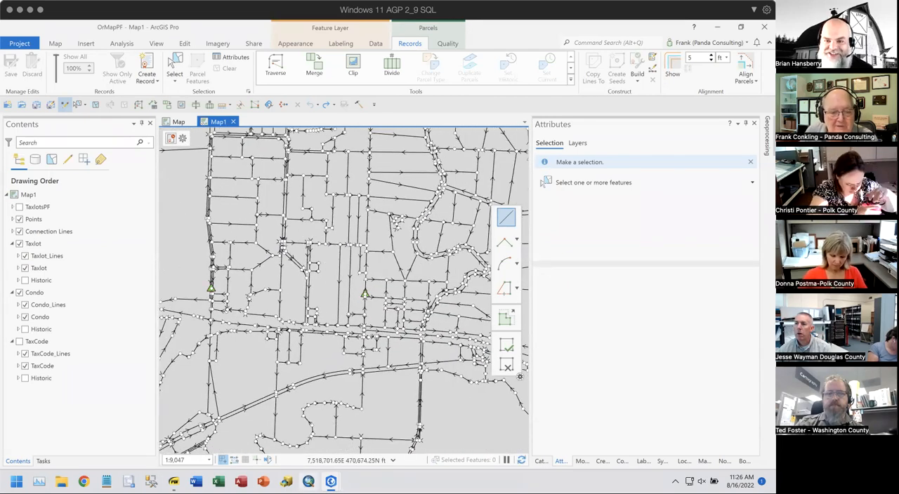
- Switch to the Workshop project in ArcGIS Pro and examine the parcels, subdivisions and lots on both sides of the waterway
mouse_move(331, 481)
mouse_move(376, 434)
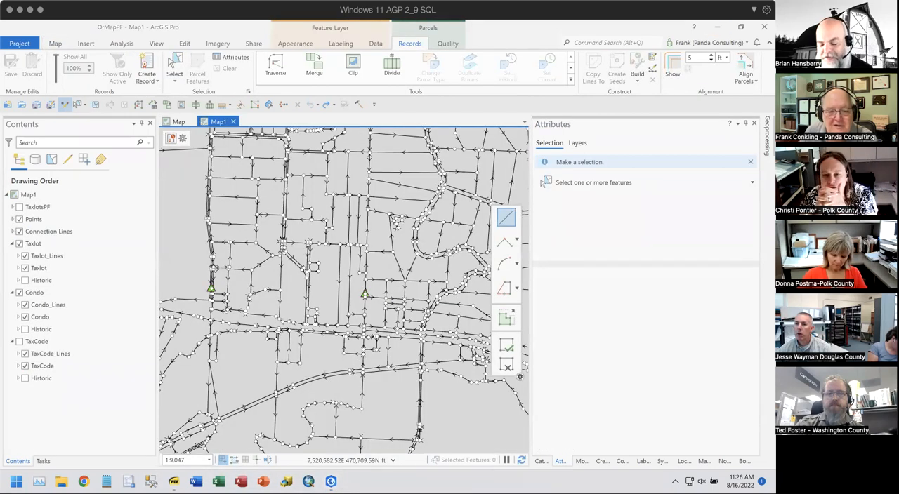
click(372, 449)
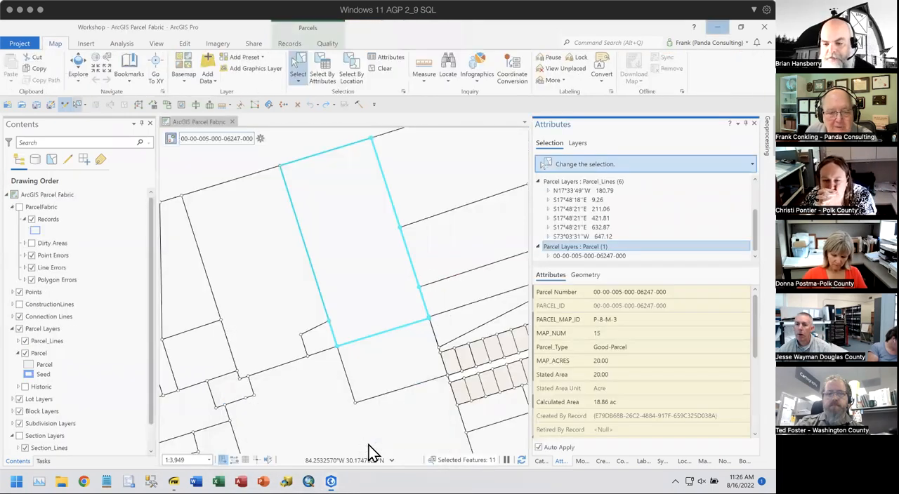
scroll(334, 291, down, 4)
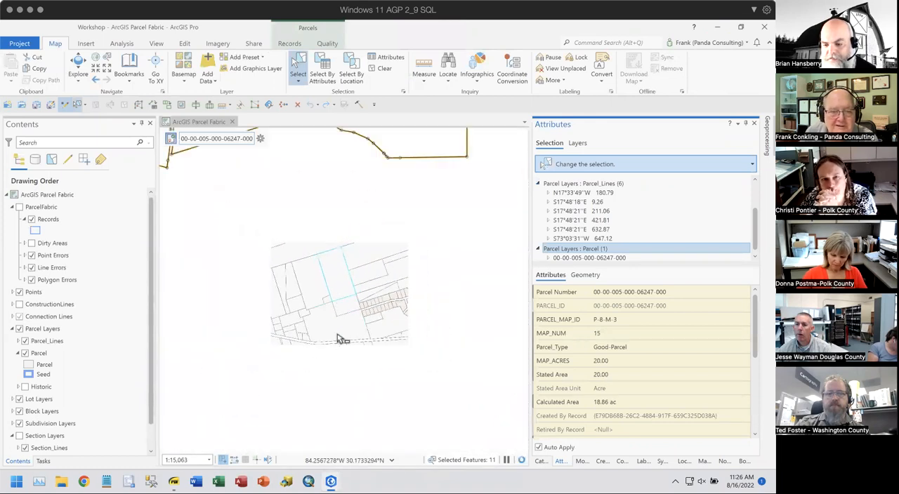
drag(334, 309, 374, 384)
drag(378, 340, 352, 441)
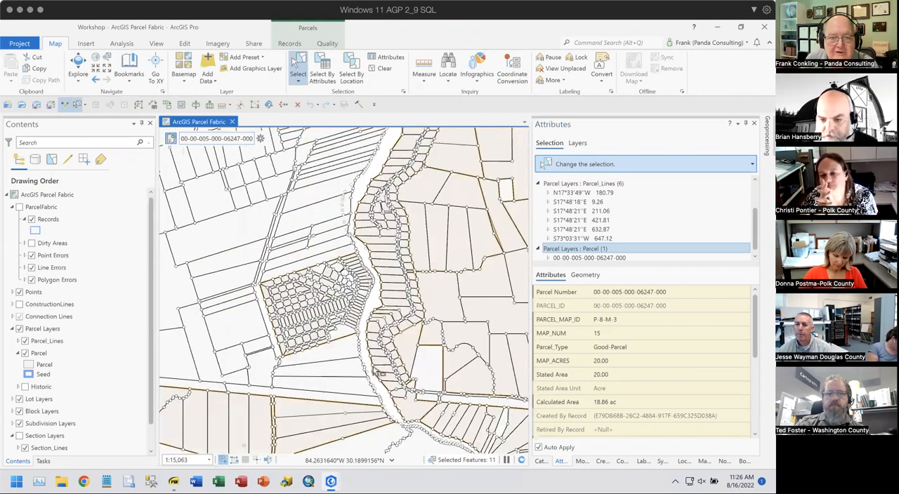
drag(392, 234, 386, 257)
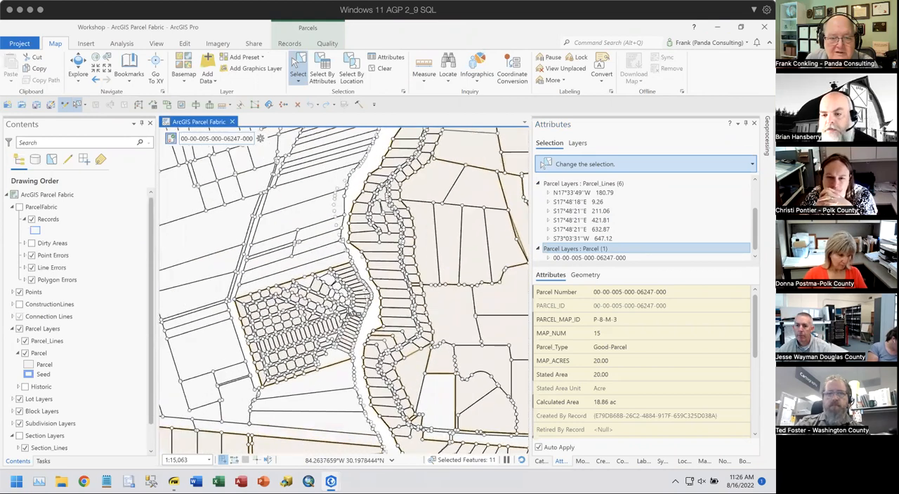
scroll(351, 310, up, 6)
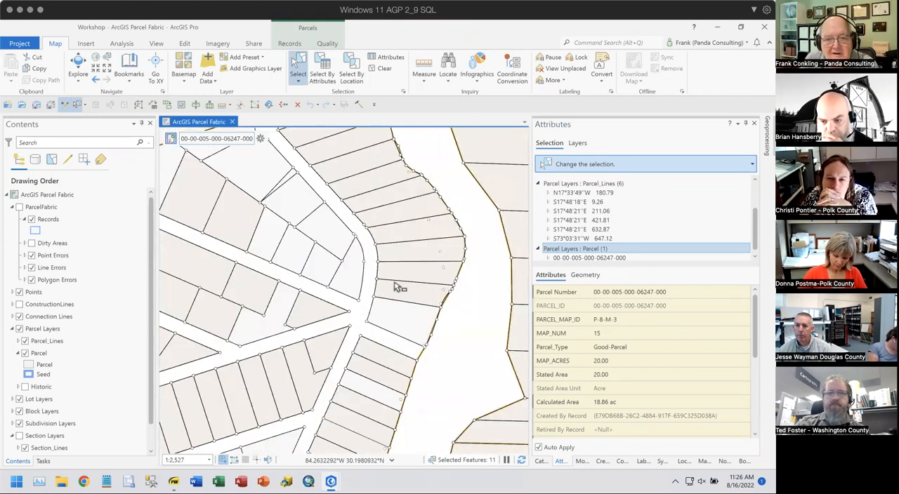
scroll(351, 313, down, 3)
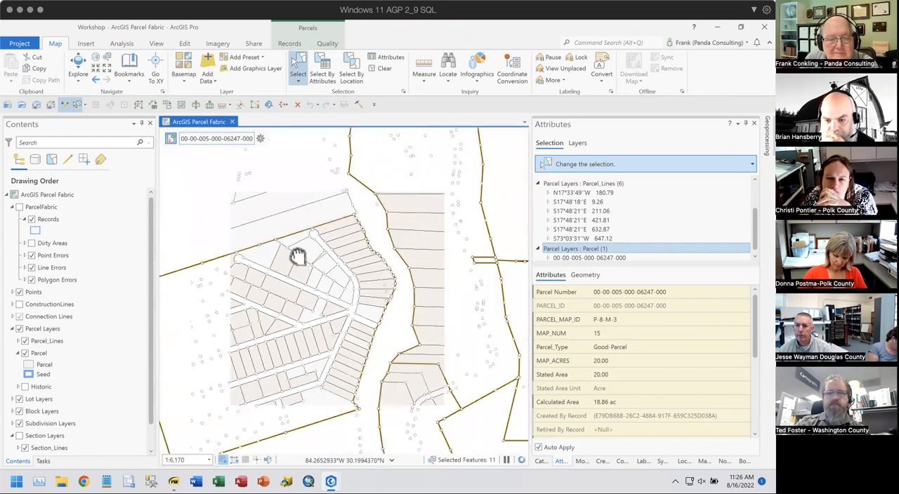
scroll(360, 290, down, 2)
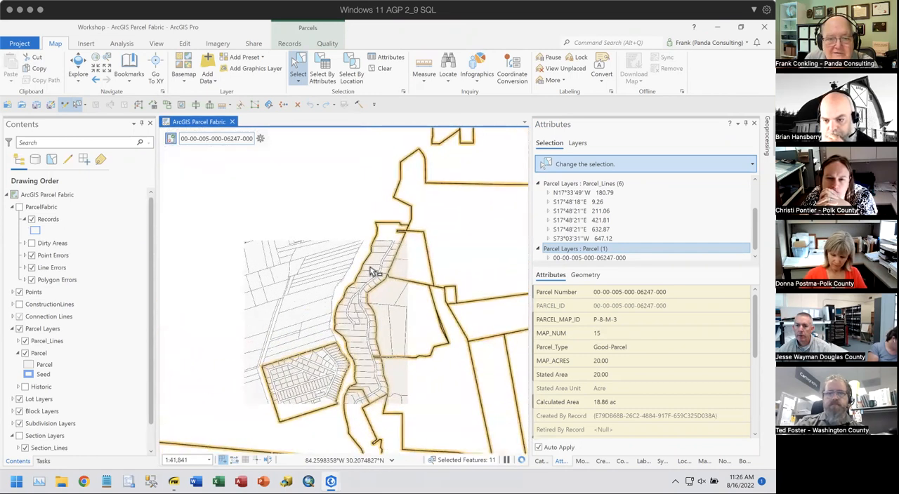
drag(367, 311, 285, 437)
drag(429, 304, 209, 375)
drag(393, 380, 269, 231)
drag(349, 368, 381, 211)
drag(393, 333, 426, 176)
drag(401, 404, 443, 215)
drag(257, 330, 473, 169)
drag(364, 380, 403, 244)
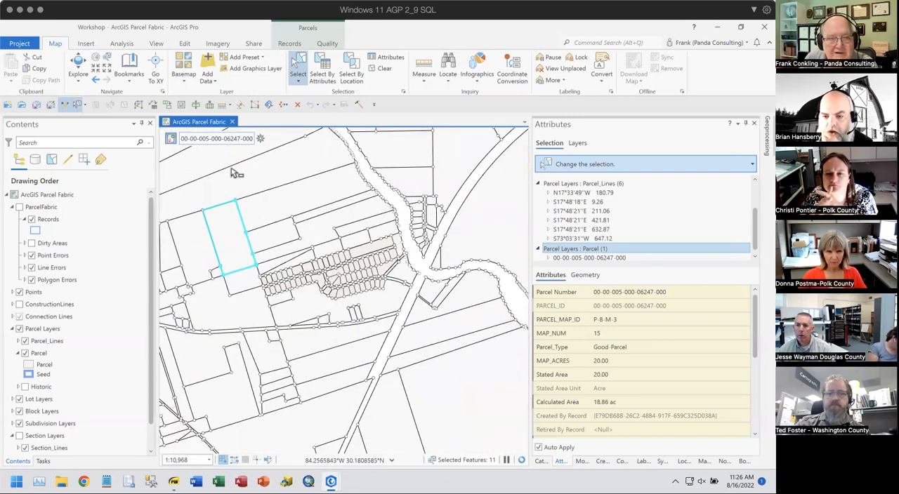
- Clear the selected parcel and locate the segmented road bend southwest of the subdivision
click(384, 70)
drag(278, 352, 403, 229)
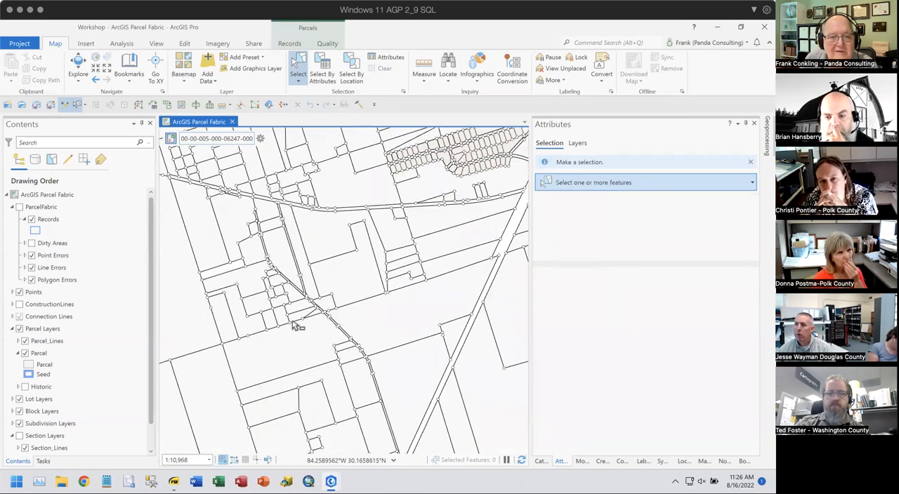
scroll(267, 270, up, 4)
scroll(266, 269, up, 3)
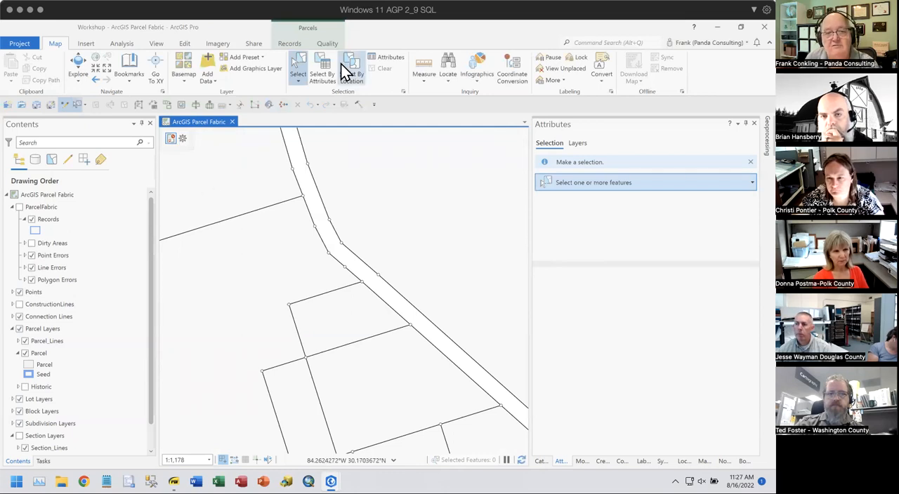
- Align the parcel lines on the west side of the road bend to an end point arc using Align Features with 10 ft tolerance
click(326, 43)
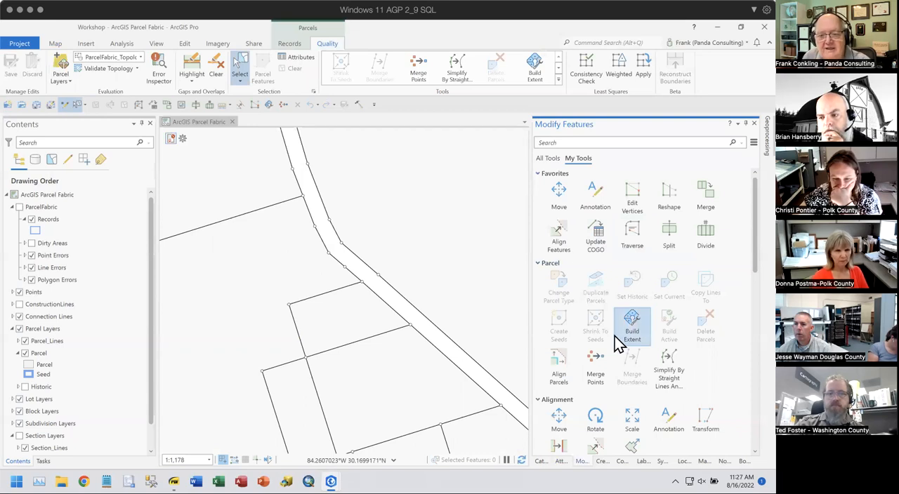
click(558, 237)
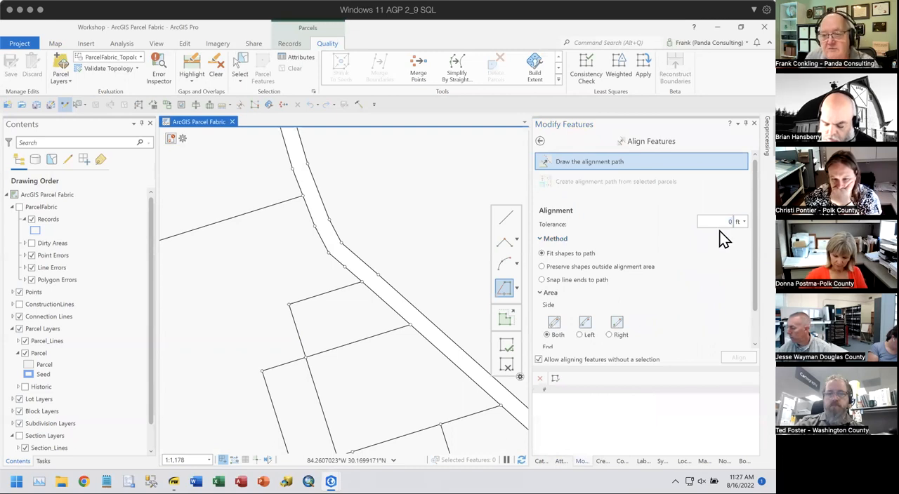
click(738, 221)
text(10)
click(517, 264)
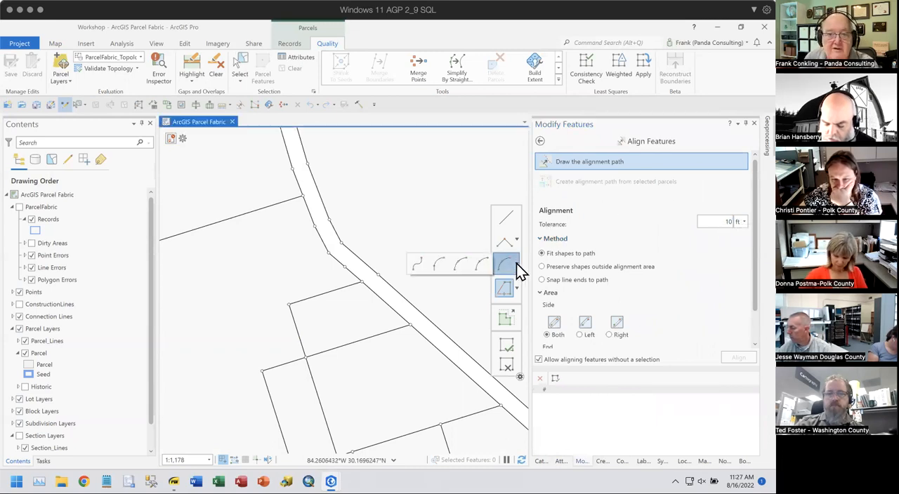
click(459, 263)
click(362, 283)
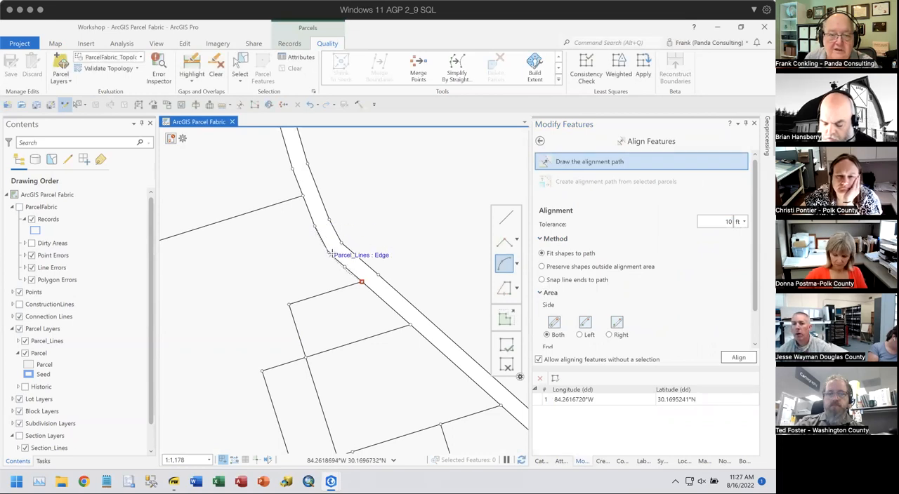
click(315, 227)
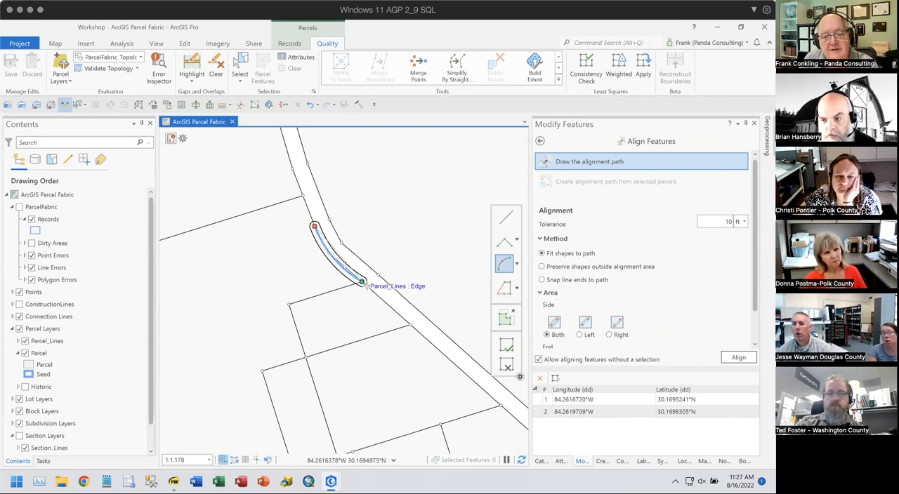
click(739, 358)
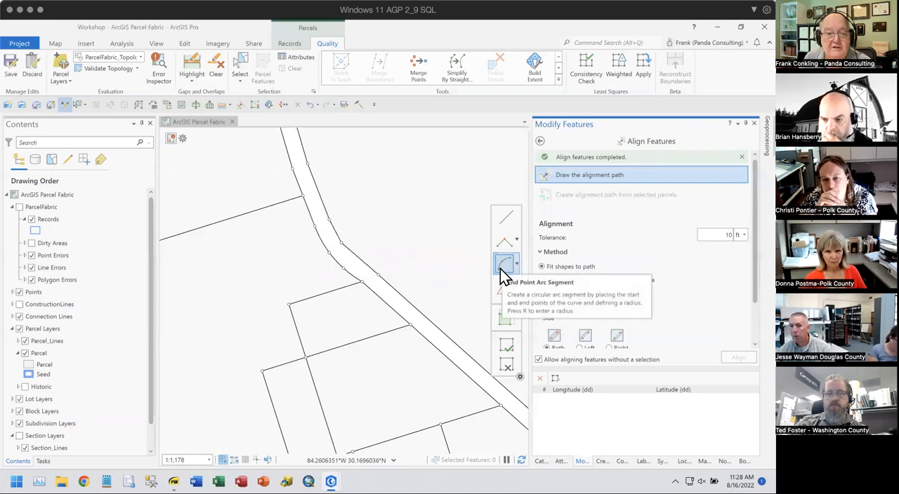
- Remove the intermediate points and short segments along the aligned west side of the bend, leaving a single curve
click(241, 70)
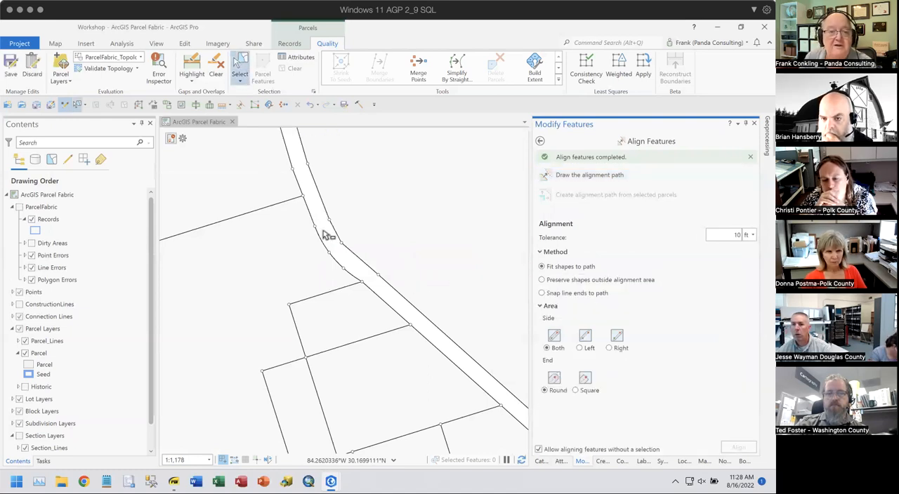
click(349, 278)
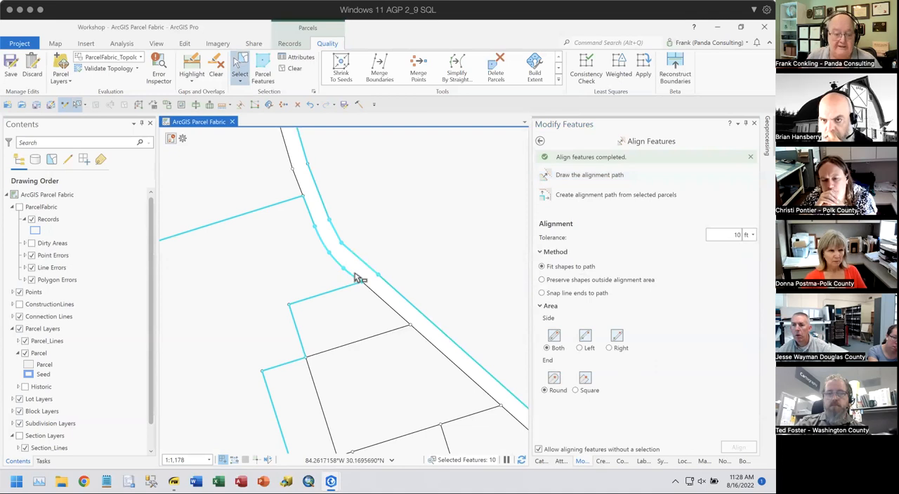
drag(334, 238, 353, 253)
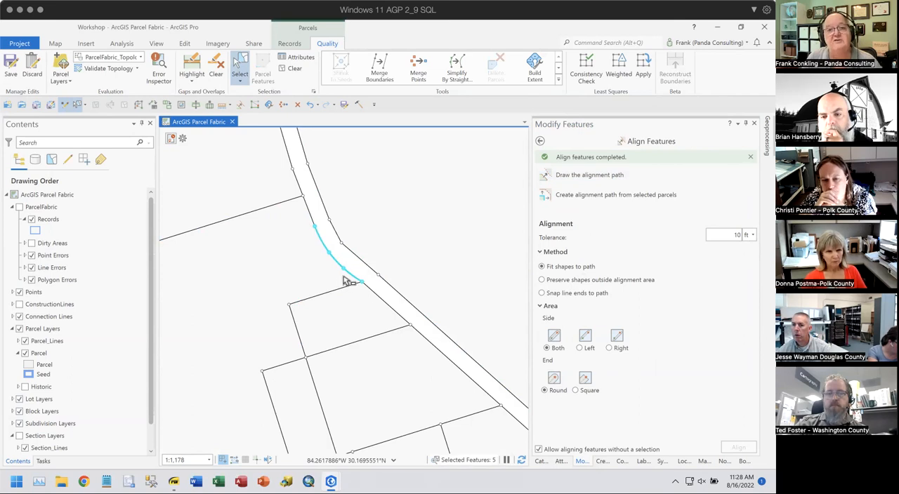
click(297, 105)
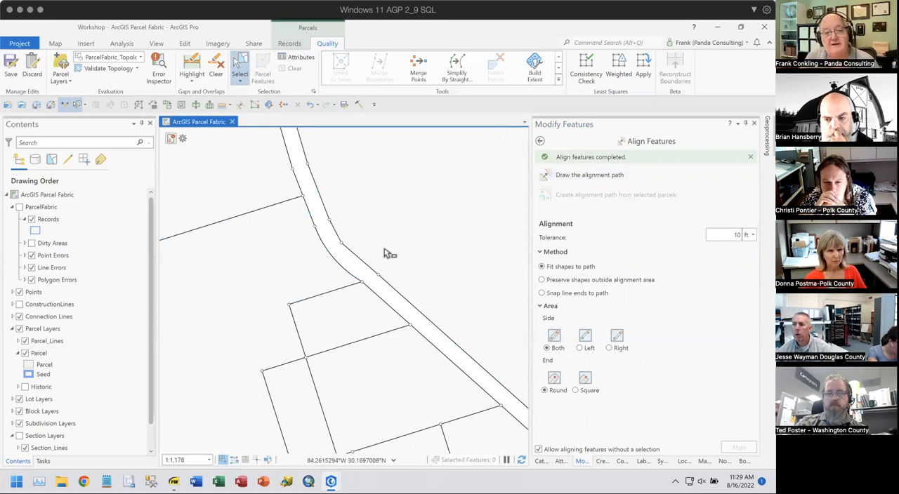
- Select the new curve and update all its COGO distances and directions with Update COGO
drag(334, 262, 341, 266)
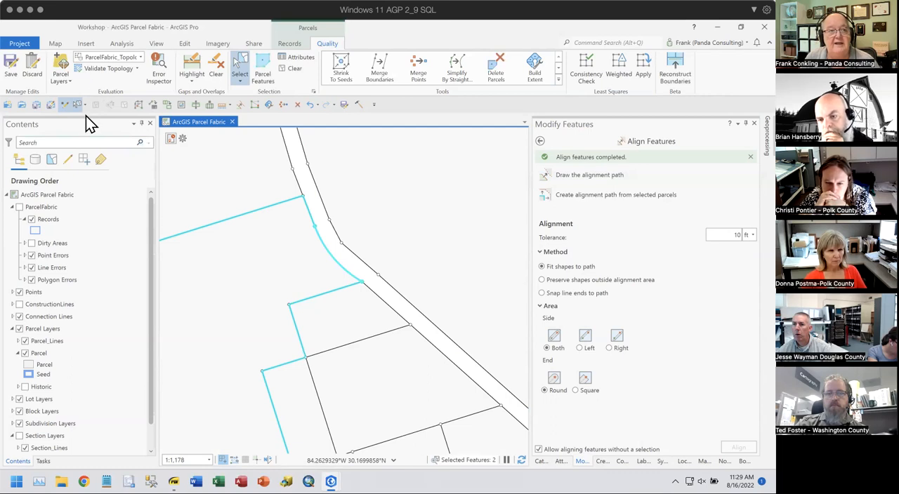
click(154, 107)
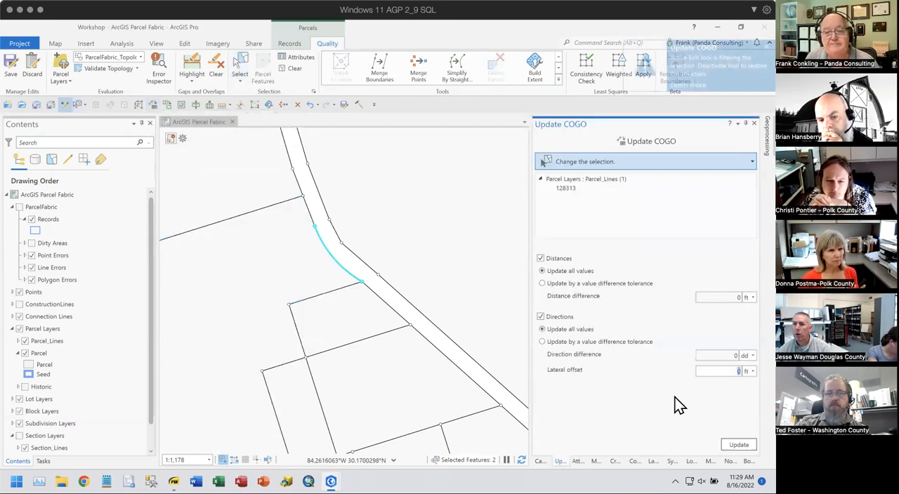
click(738, 447)
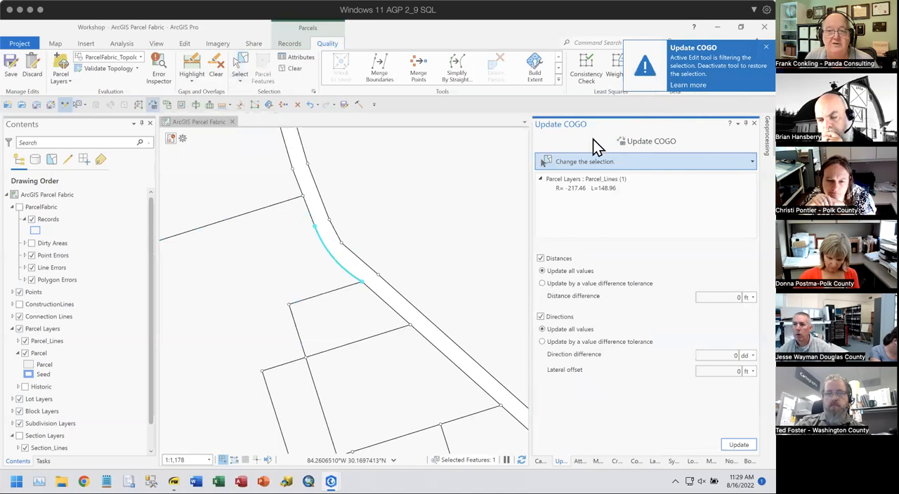
- Open the Traverse tool and turn on labels for the Parcel_Lines layer to read the dimensions around the curve
click(134, 106)
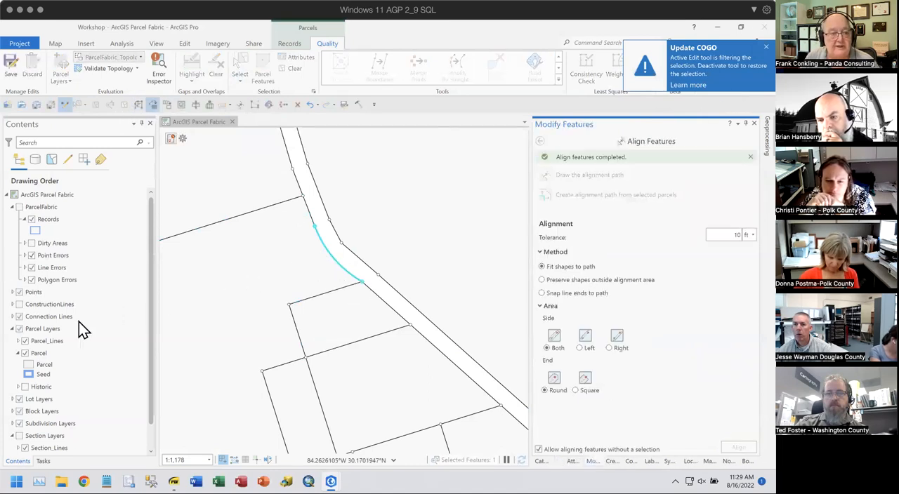
click(46, 343)
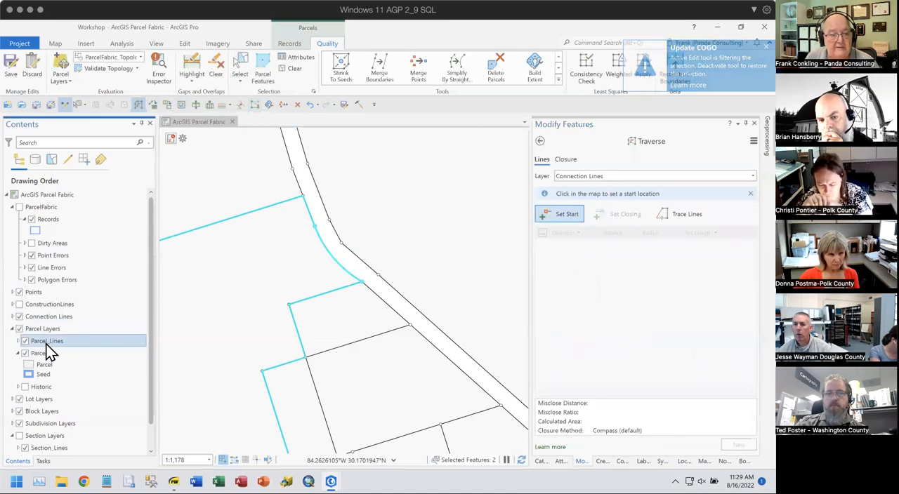
right_click(47, 344)
click(76, 213)
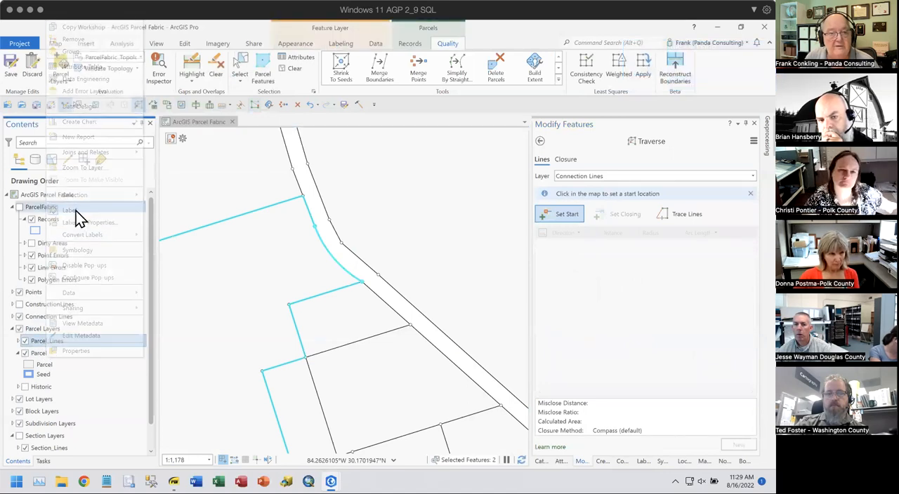
scroll(341, 273, up, 1)
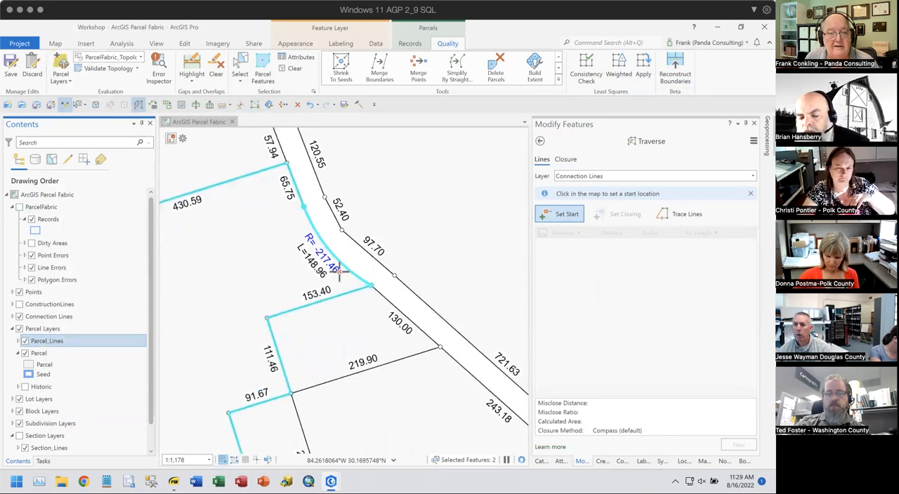
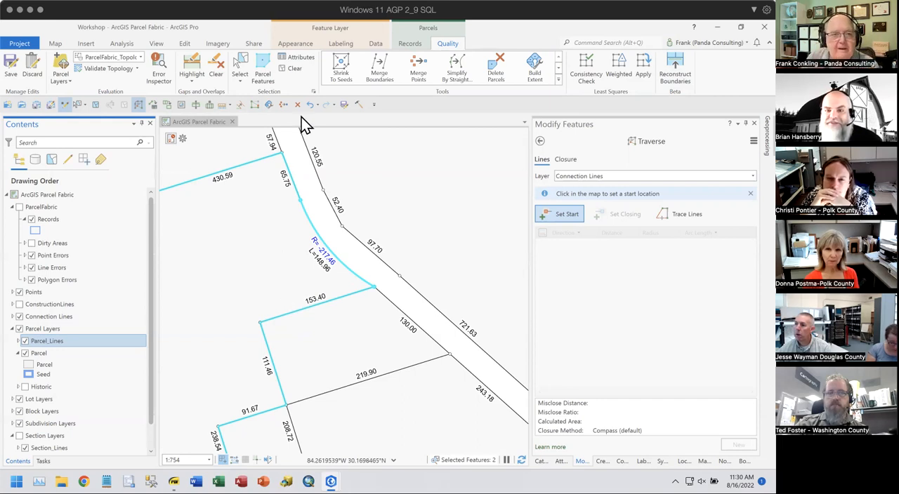
- Clear the selection and examine the line dimensions along the road corridor and surrounding parcels northwest of the bend
click(295, 73)
scroll(341, 165, down, 2)
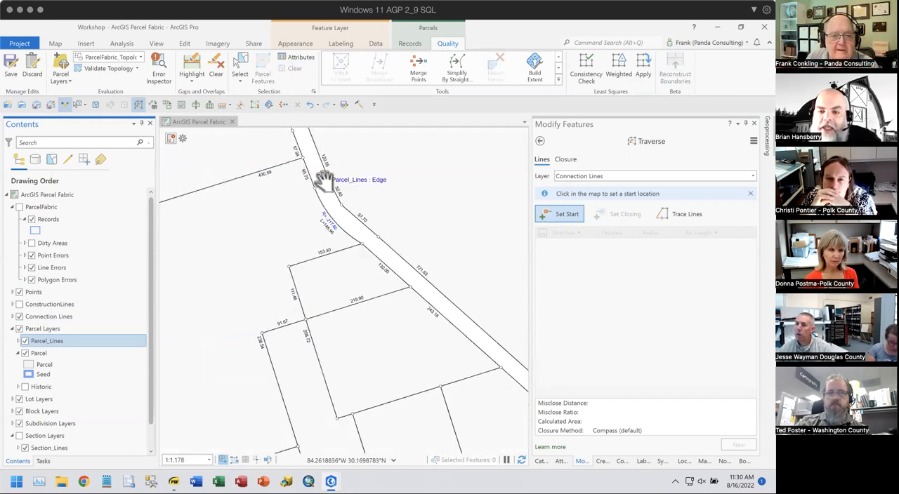
drag(330, 184, 355, 414)
scroll(341, 297, down, 3)
drag(345, 275, 331, 423)
scroll(241, 316, down, 2)
drag(241, 316, 345, 372)
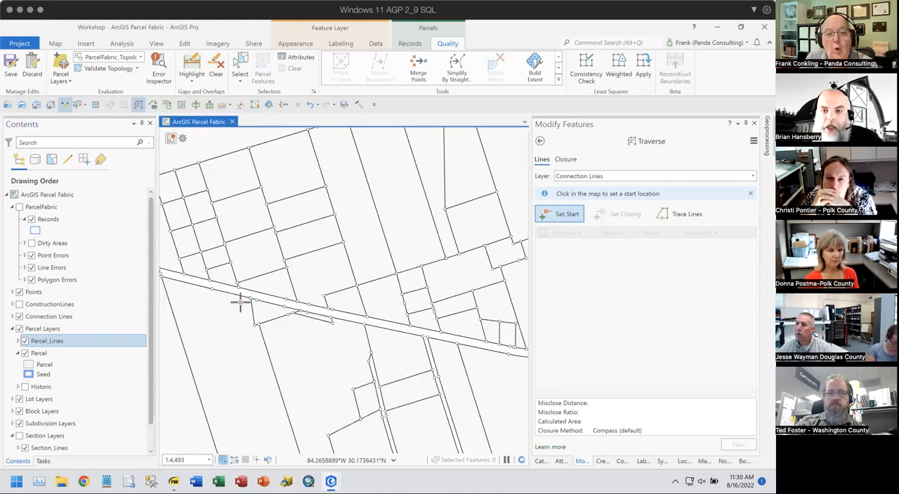
scroll(241, 303, up, 2)
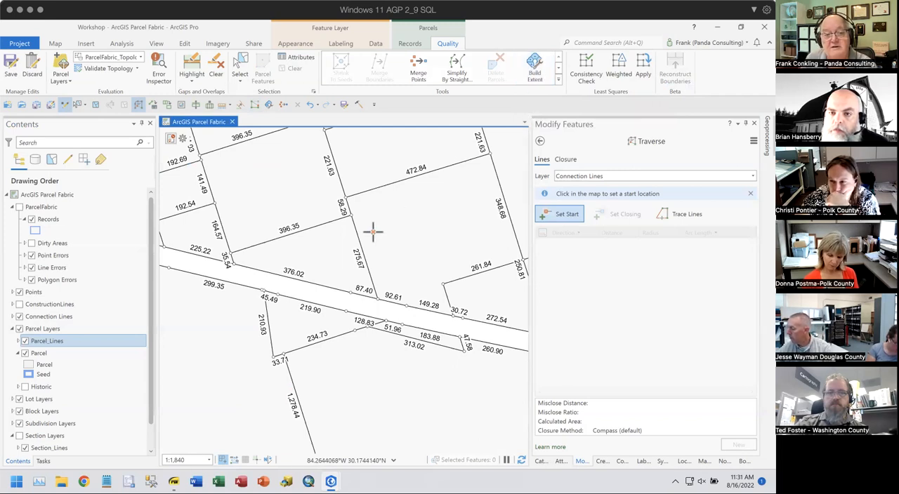
scroll(365, 240, down, 3)
drag(279, 254, 360, 391)
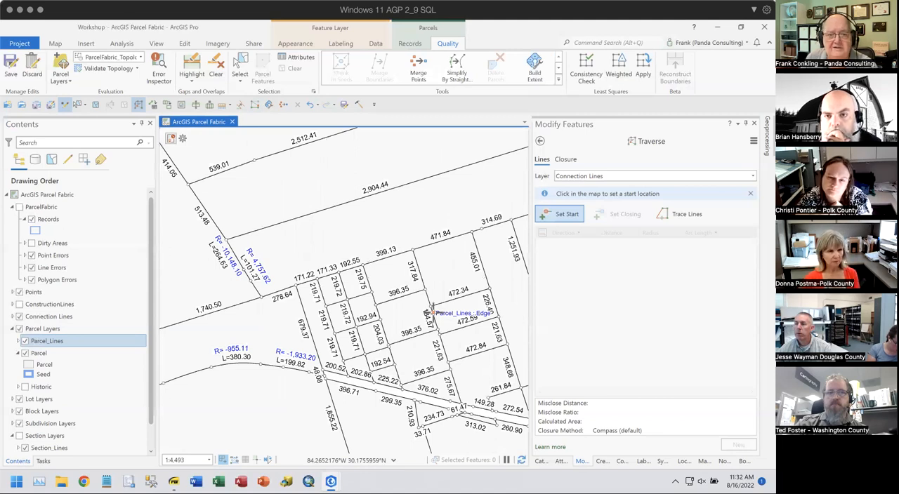
- Switch from the Workshop project to the OrMapPF project and view the large open taxlot in Map1
click(719, 26)
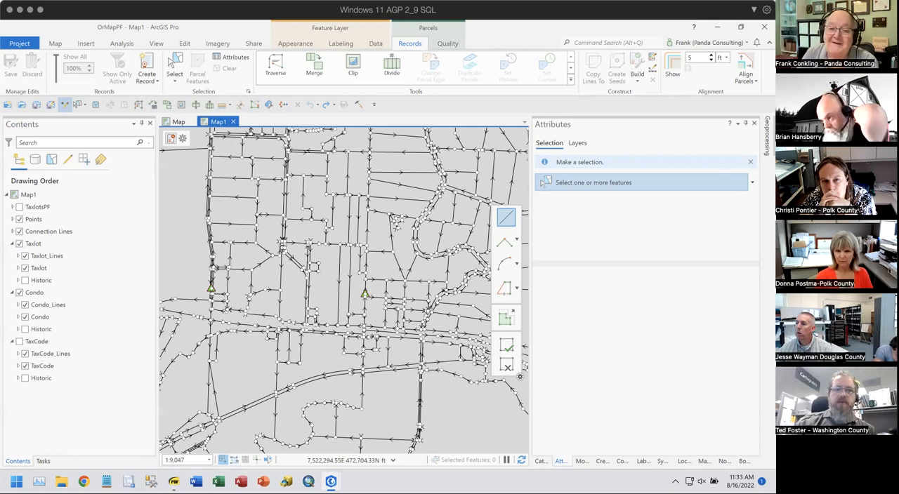
scroll(261, 211, up, 5)
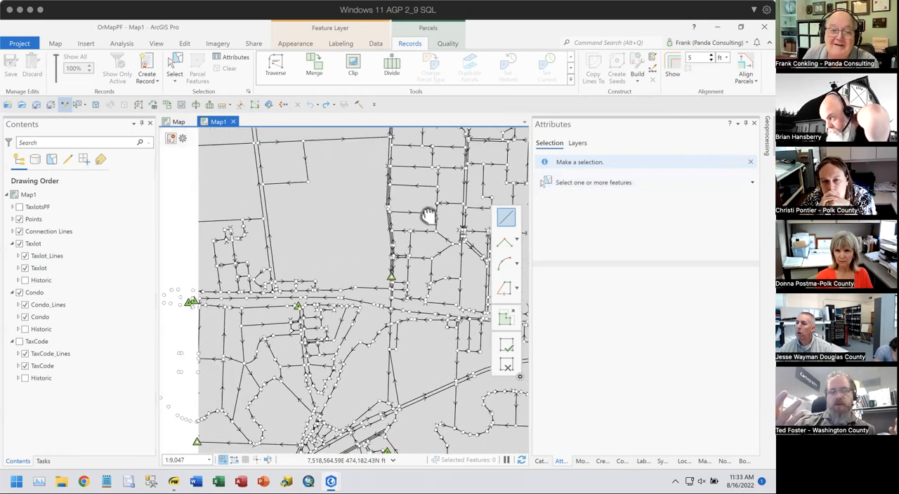
scroll(347, 199, up, 3)
drag(344, 252, 338, 307)
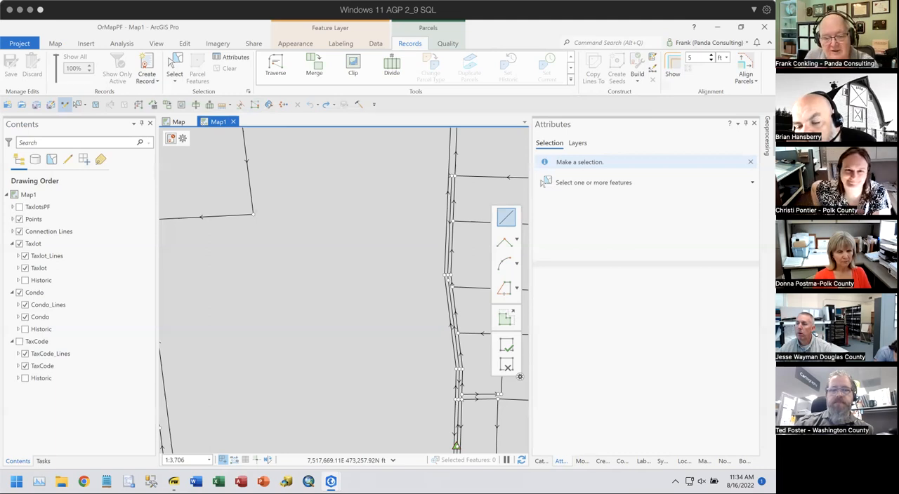
click(245, 250)
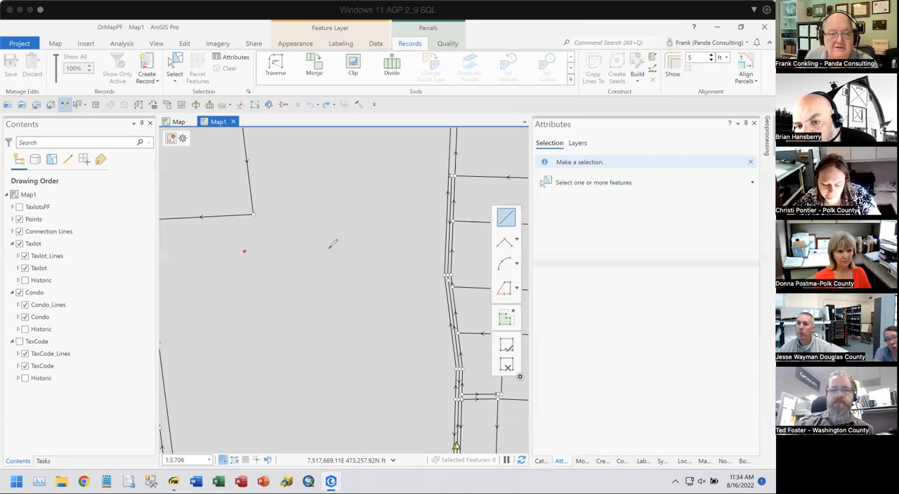
click(327, 250)
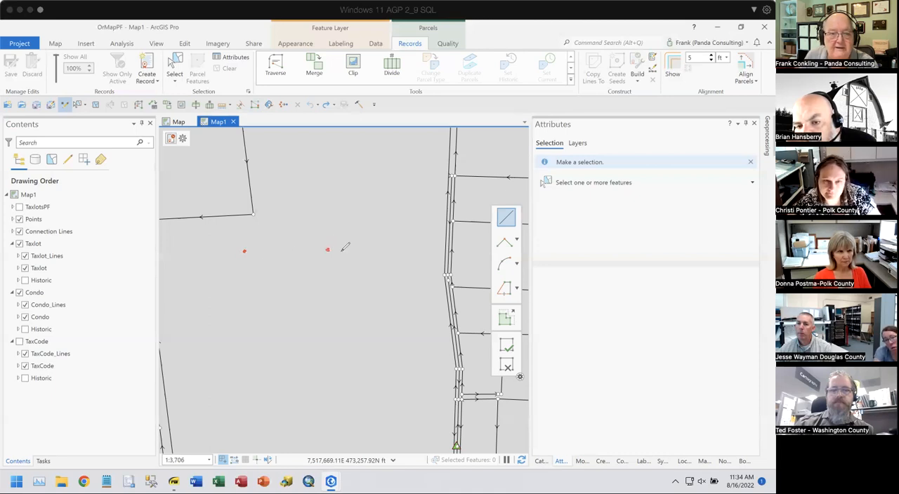
click(400, 248)
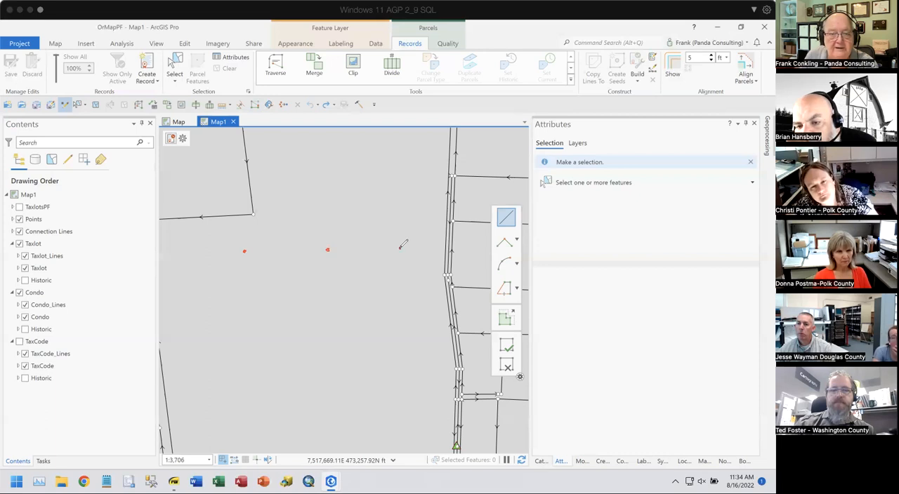
click(463, 247)
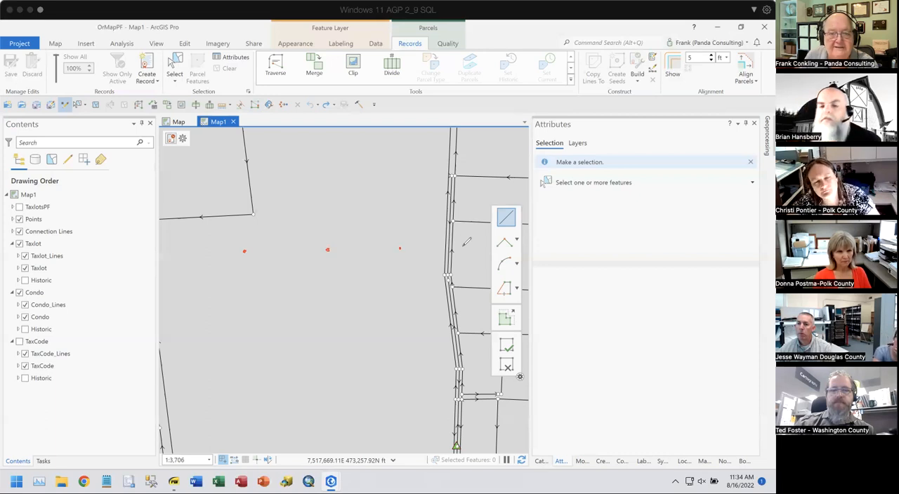
click(244, 306)
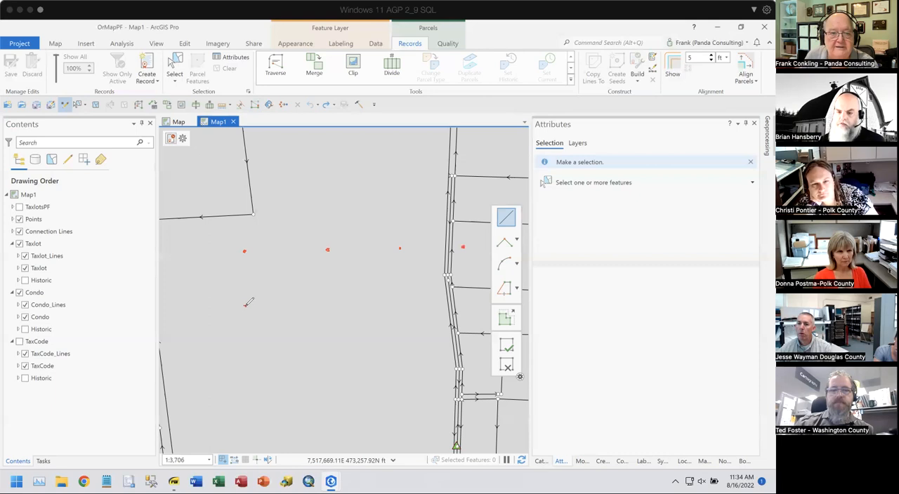
click(325, 302)
click(398, 298)
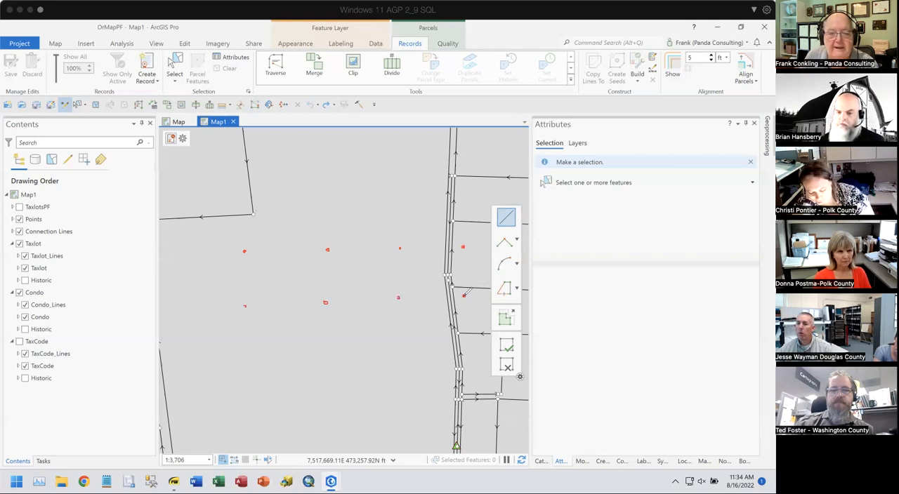
click(245, 363)
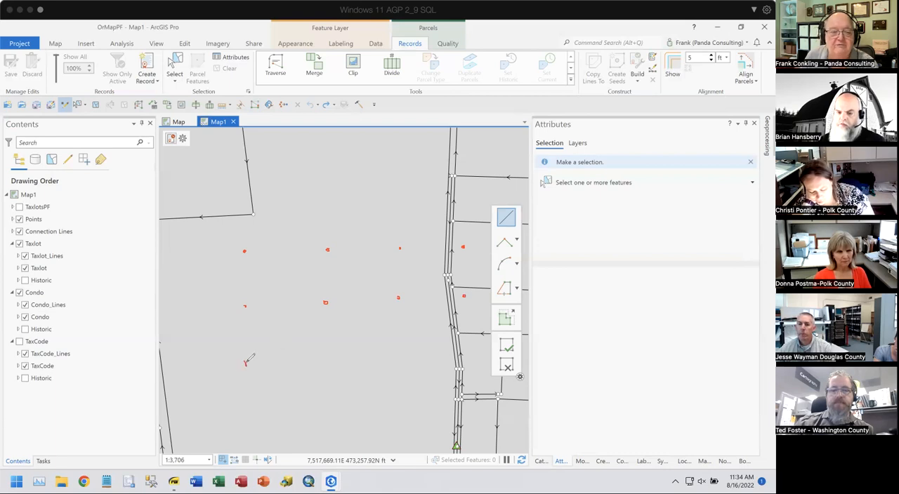
click(327, 364)
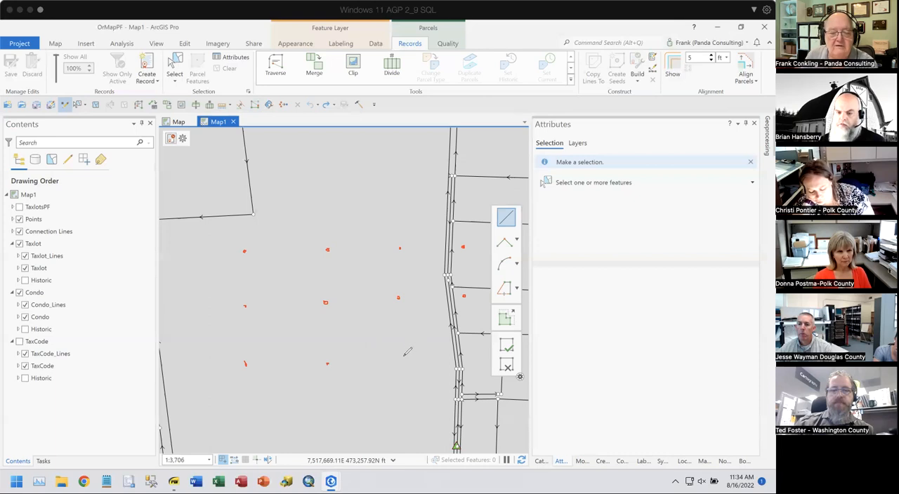
click(400, 358)
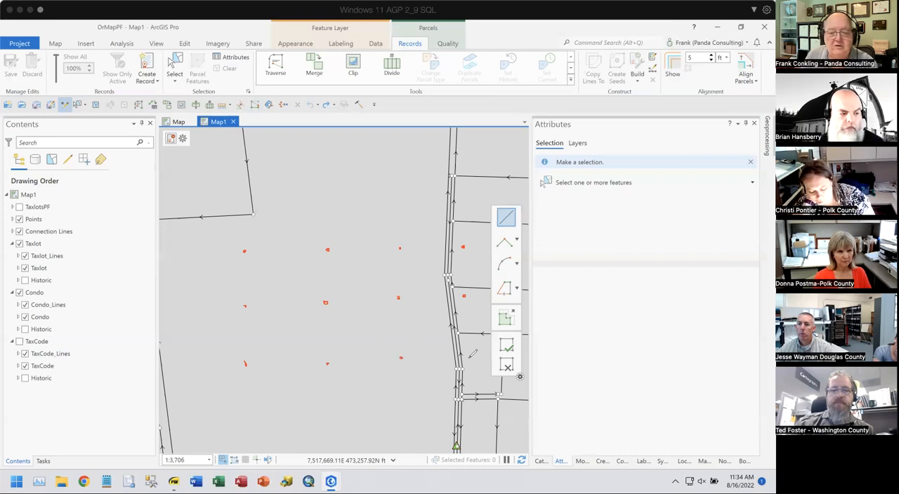
click(469, 355)
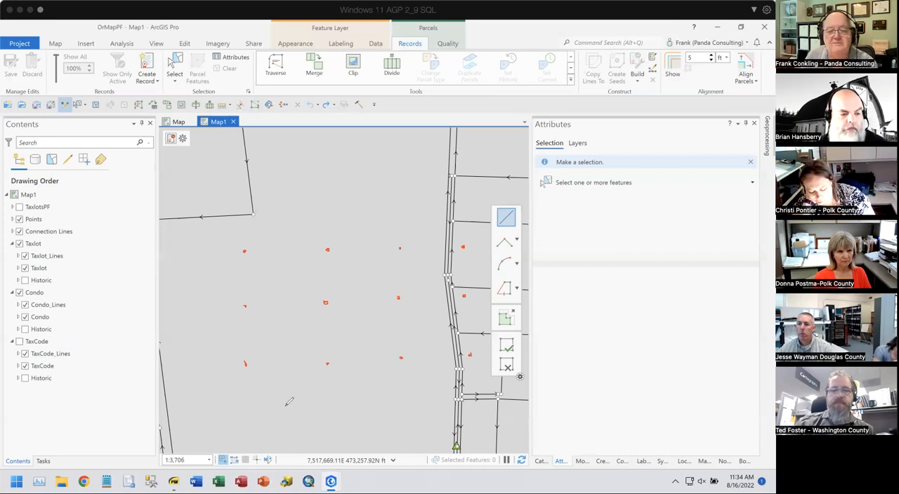
click(251, 416)
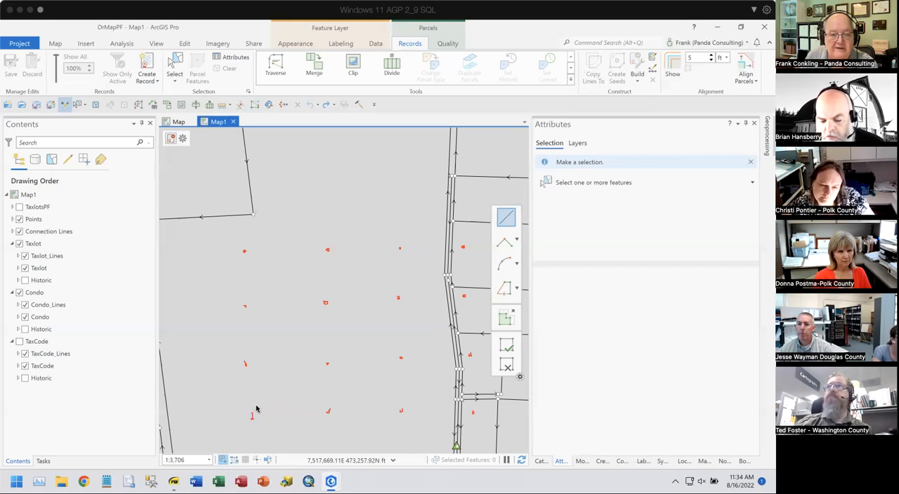
mouse_move(253, 405)
mouse_down()
mouse_move(273, 369)
mouse_move(435, 228)
mouse_up()
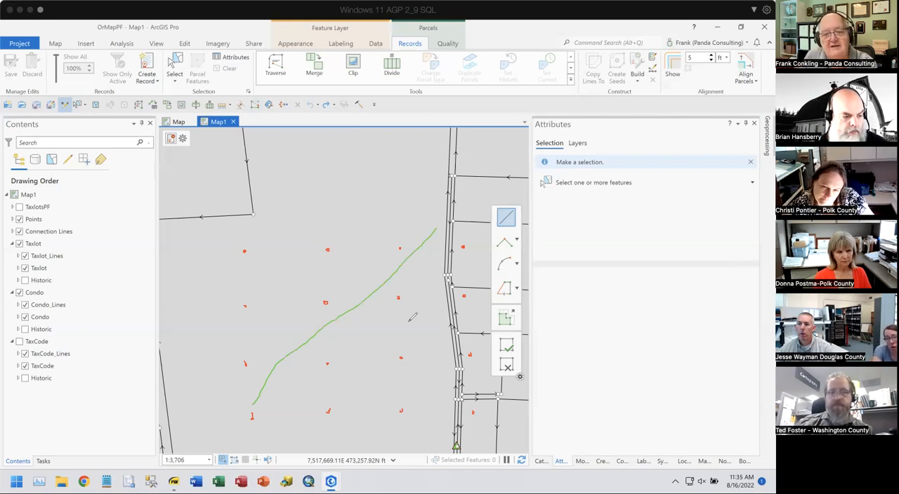
mouse_move(254, 423)
mouse_down()
mouse_move(267, 413)
mouse_move(264, 396)
mouse_move(247, 399)
mouse_move(240, 422)
mouse_move(274, 415)
mouse_up()
mouse_move(434, 222)
mouse_down()
mouse_move(469, 260)
mouse_move(458, 221)
mouse_move(436, 221)
mouse_up()
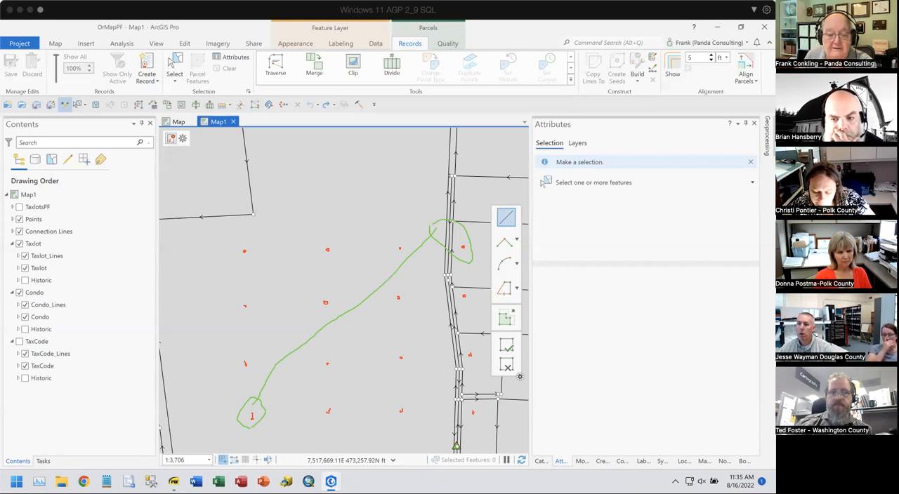
drag(380, 281, 386, 292)
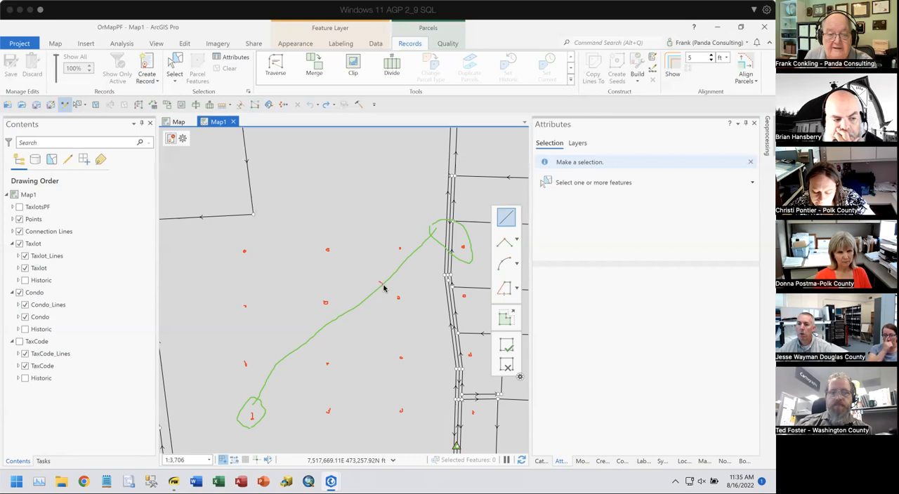
drag(300, 339, 310, 350)
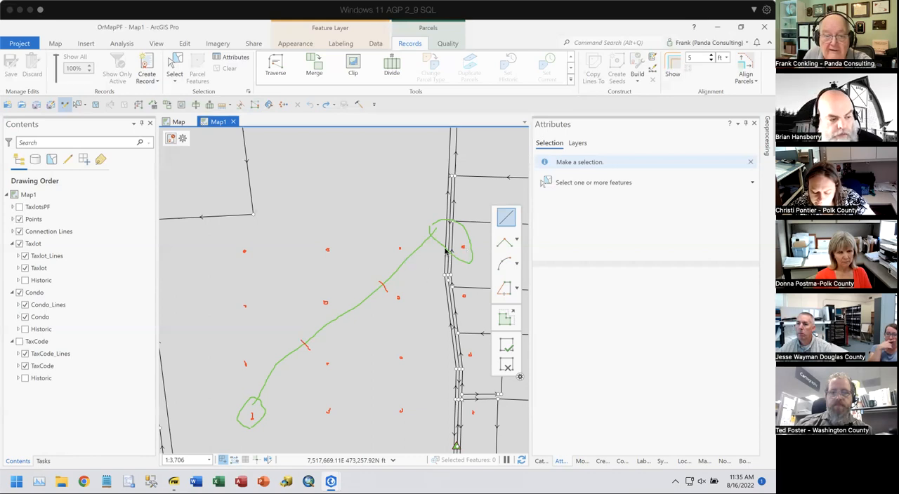
drag(461, 249, 260, 412)
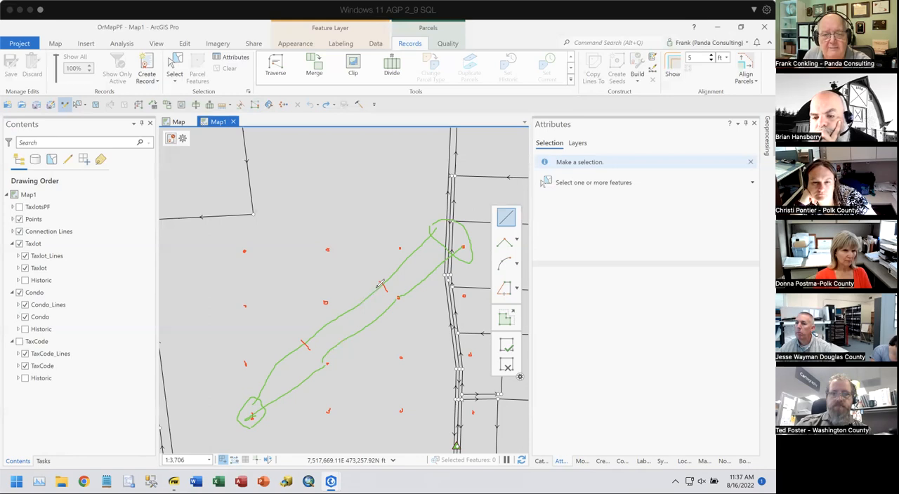
drag(328, 299, 327, 364)
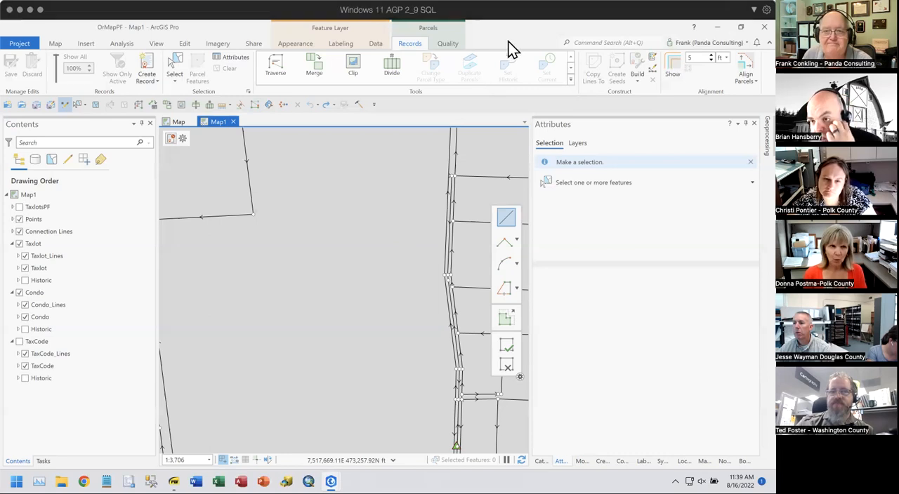
- Select the small four-sided taxlot at the northwest corner of the large open taxlot
scroll(413, 182, down, 2)
drag(348, 197, 380, 236)
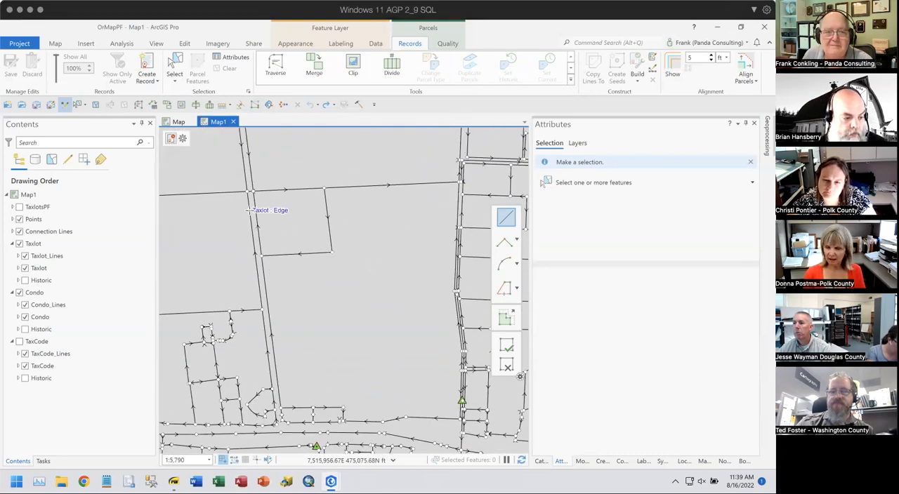
click(175, 68)
click(313, 191)
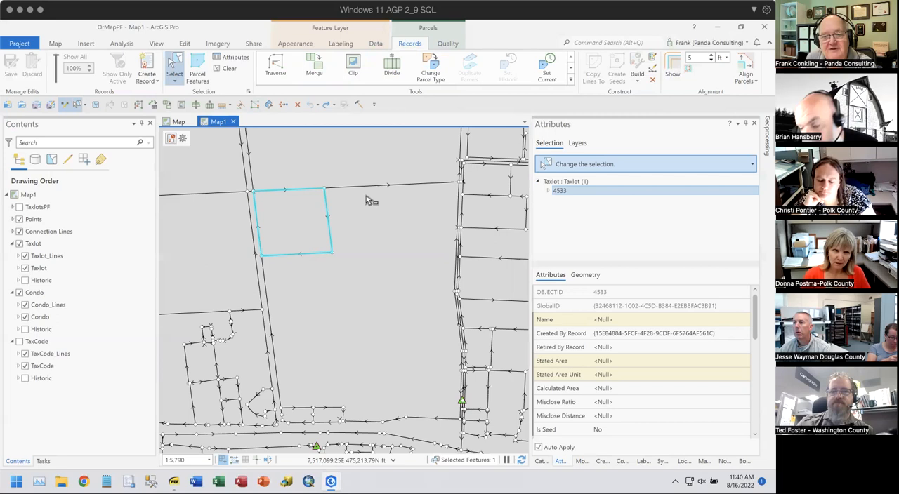
- Leave Sequential Numbering and open the Move tool for the selected taxlot
click(445, 45)
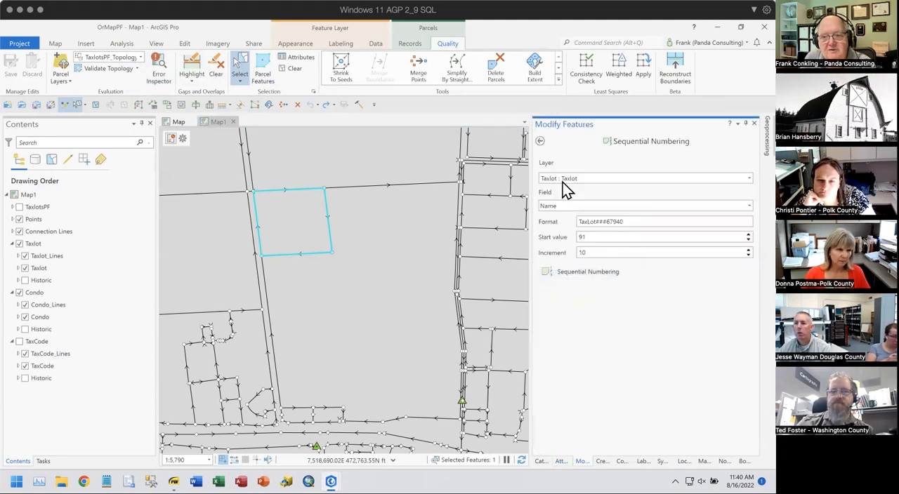
click(541, 143)
scroll(593, 375, down, 3)
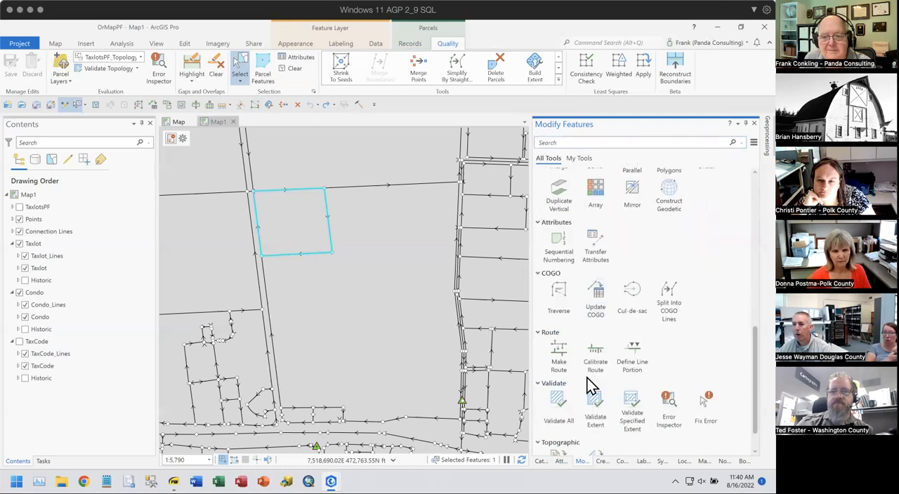
scroll(588, 373, up, 4)
scroll(588, 367, up, 4)
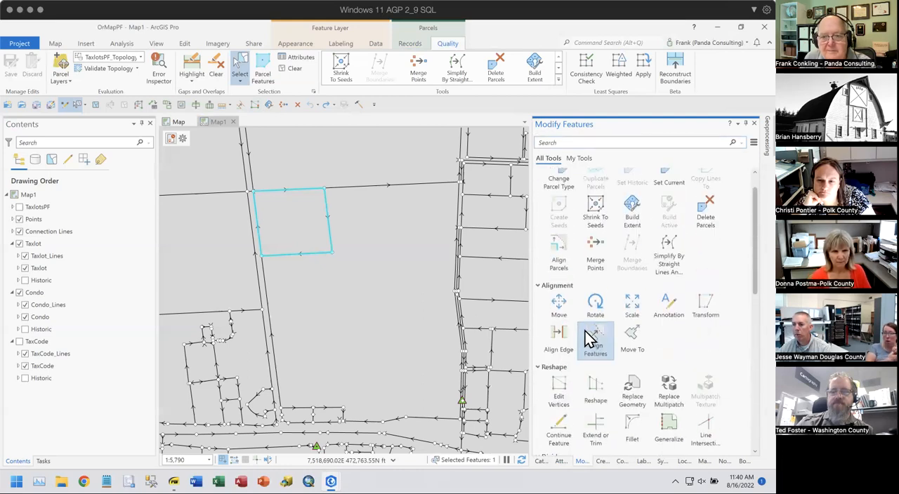
click(559, 307)
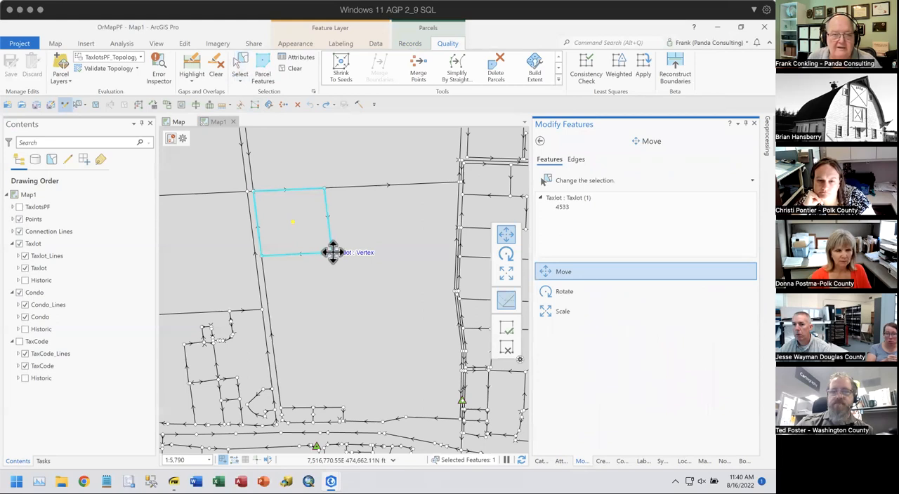
- Set the move anchor on the taxlot's southeast corner, try shifting the taxlot southeast, and discard the change
click(331, 252)
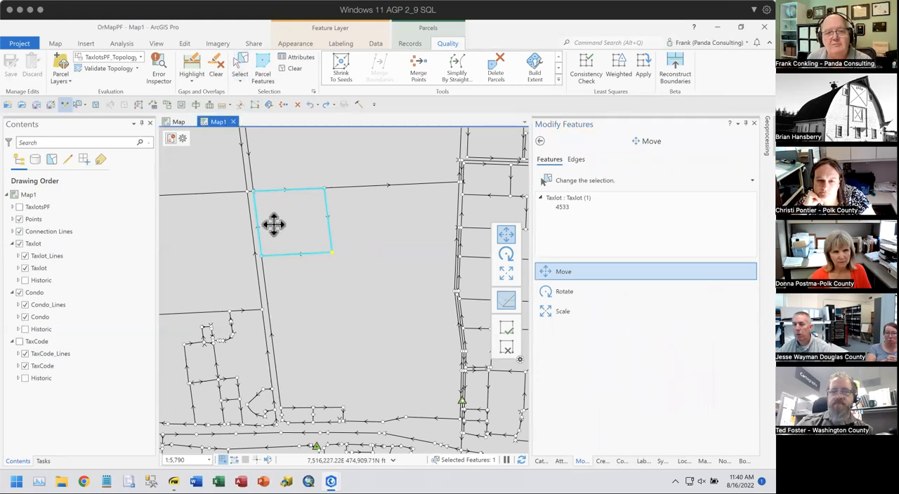
drag(325, 227, 370, 257)
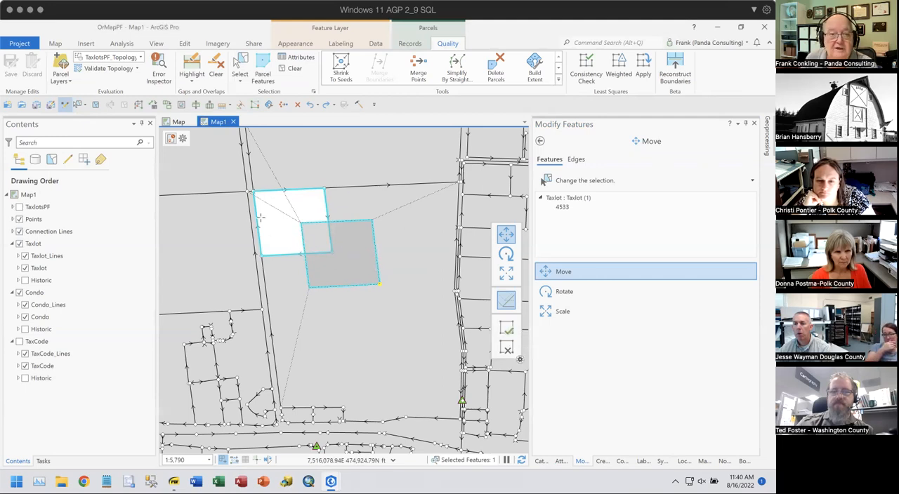
click(505, 345)
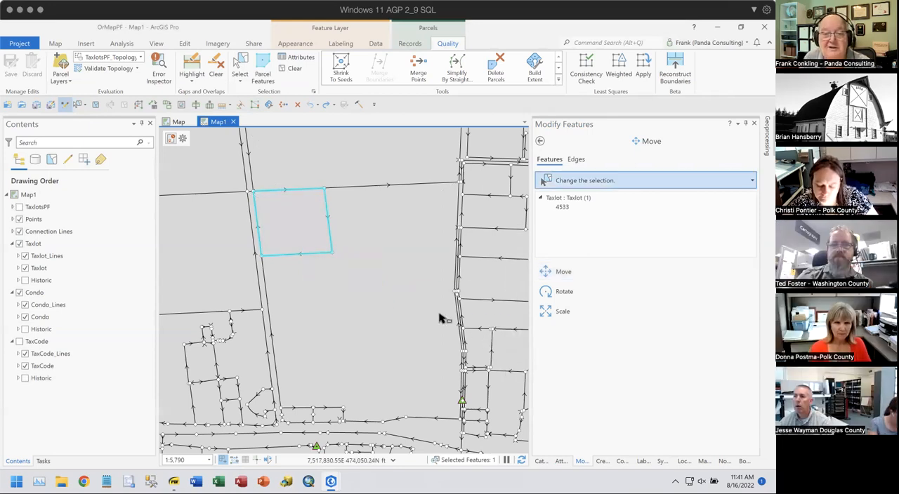
- Try rotating the selected taxlot counterclockwise about its centre with the Rotate tool and discard the change
click(546, 292)
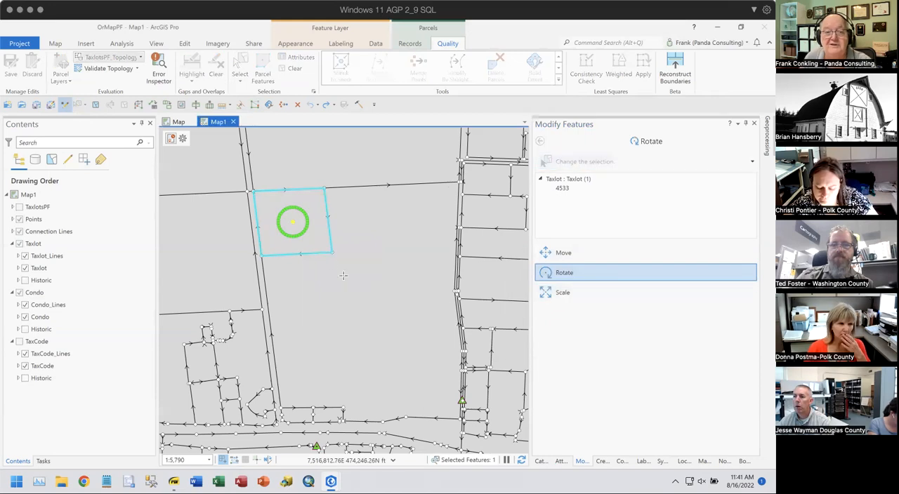
drag(309, 241, 317, 248)
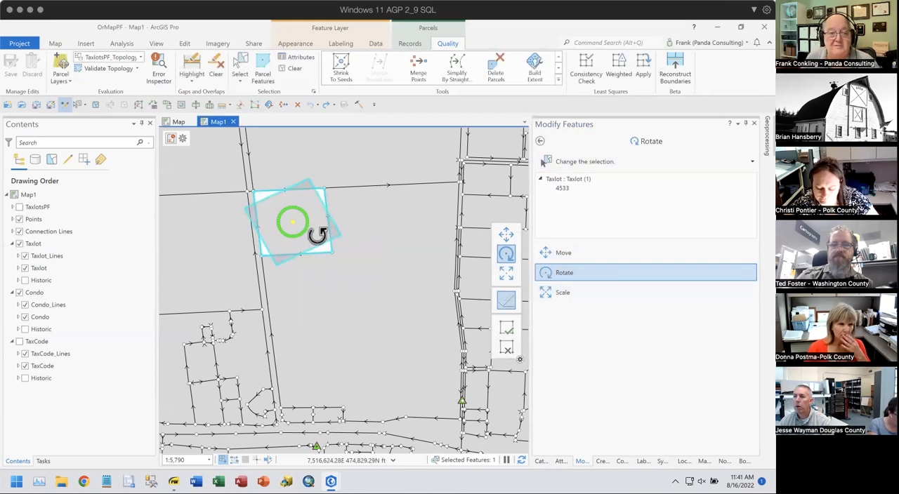
click(507, 350)
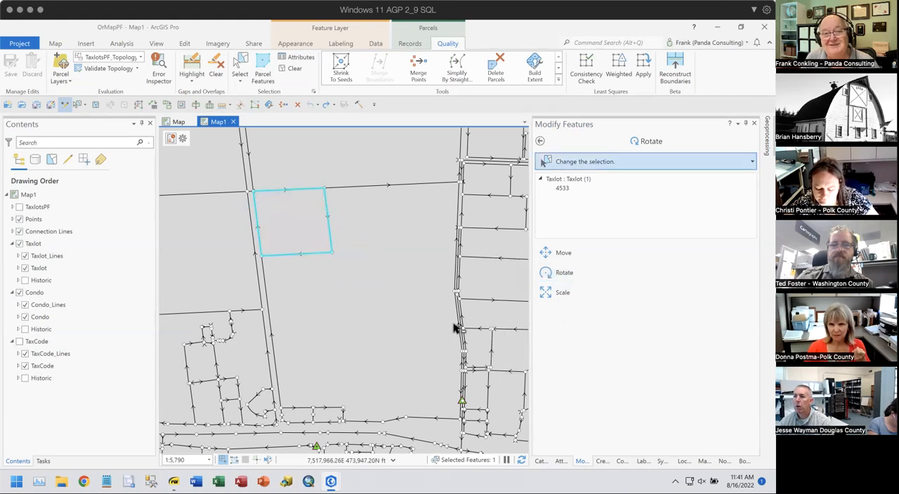
- Clear the taxlot selection and view the parameters of the Simplify By Straight Lines and Circular Arcs tool
click(287, 68)
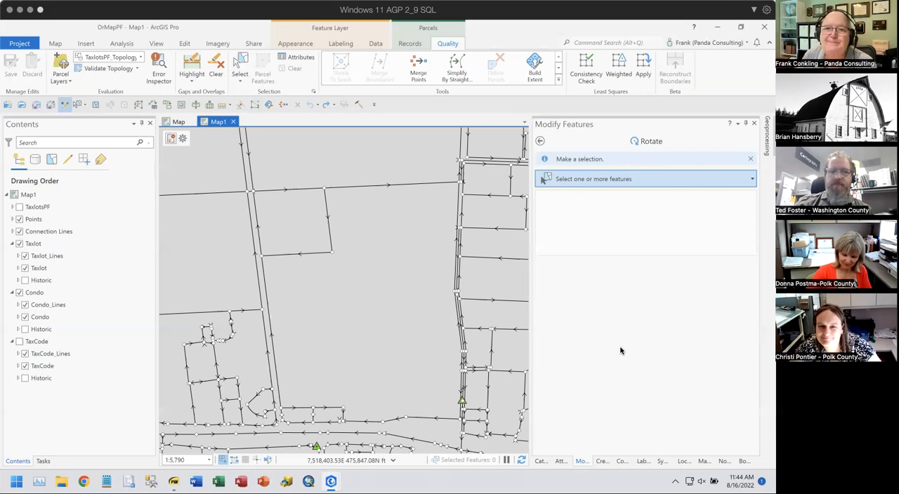
click(456, 70)
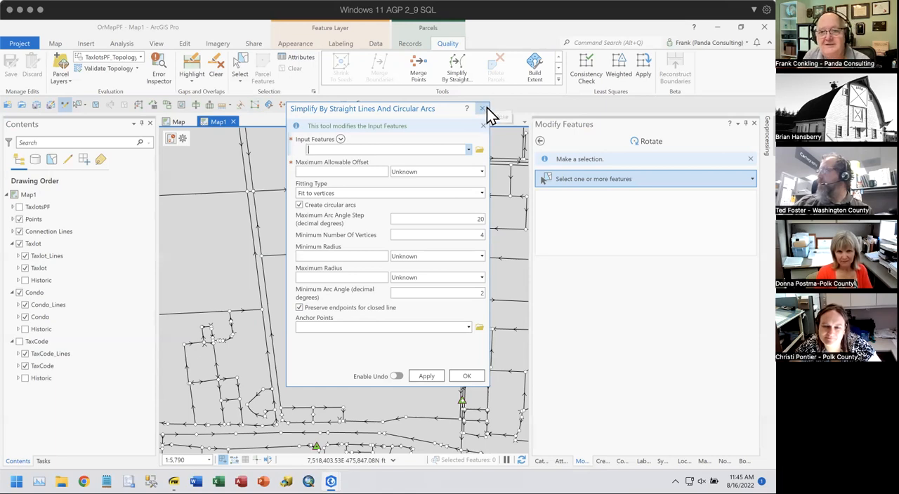
click(483, 109)
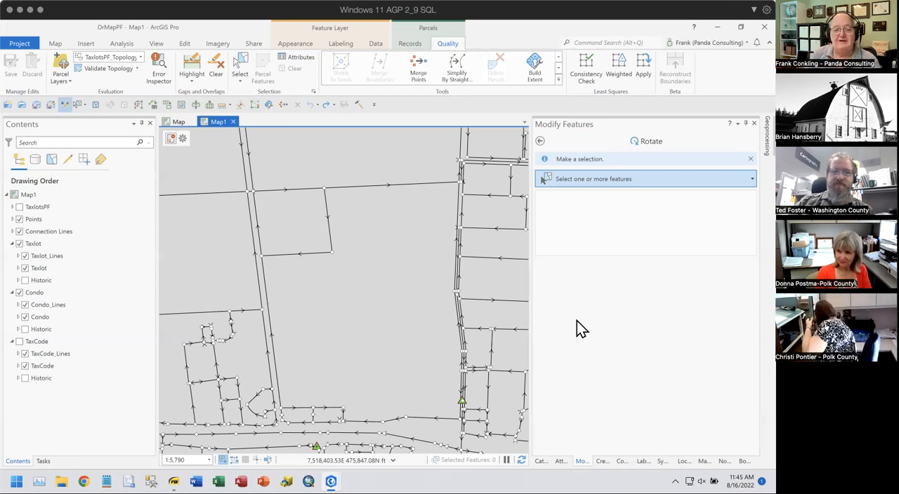
- Switch to the PDF viewer and show the Merging slide in Parcel Fabric Training Slides.pdf
click(267, 460)
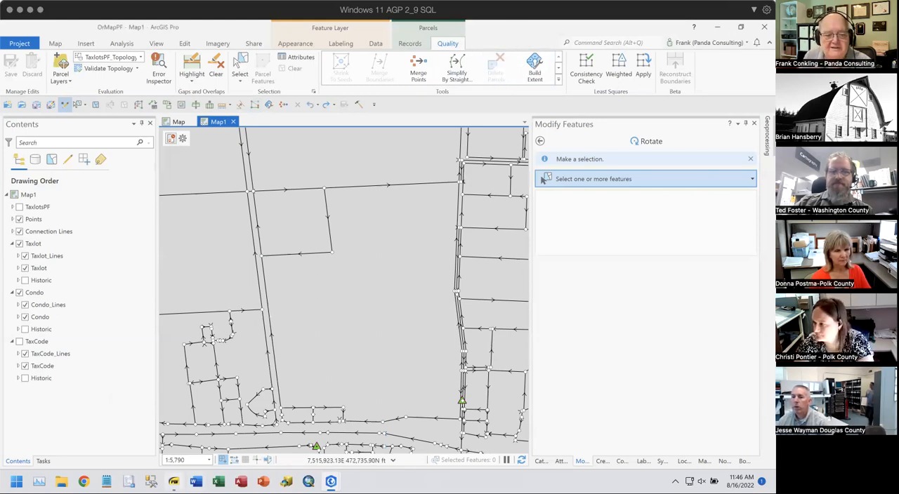
mouse_move(174, 483)
click(173, 421)
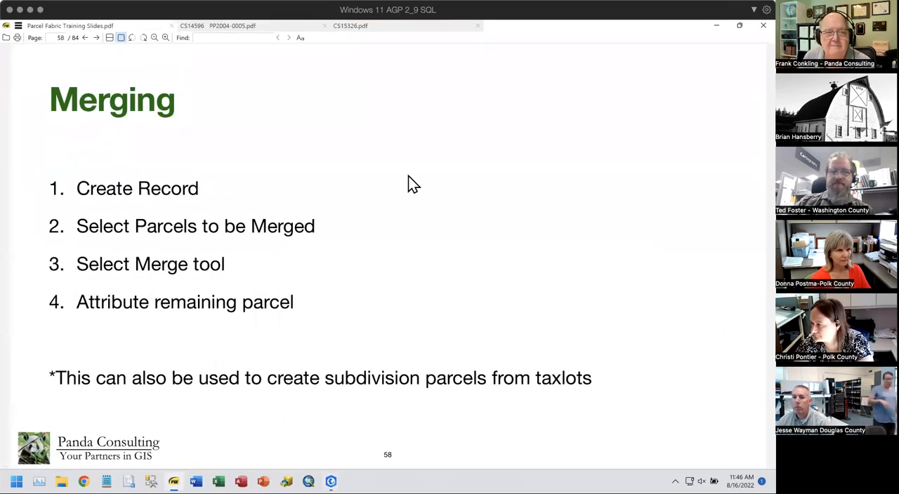
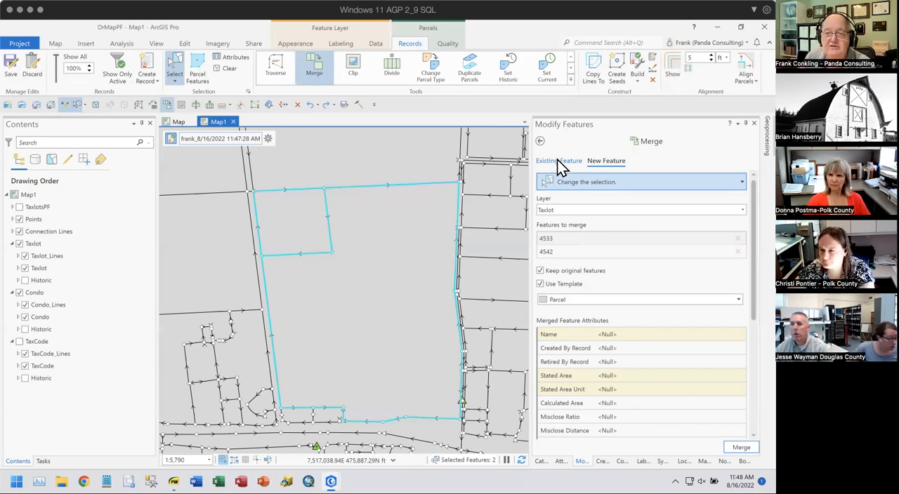
- Compare the Existing Feature and New Feature merge options, check the layer choices and highlight each of the two taxlots listed for merging
click(557, 161)
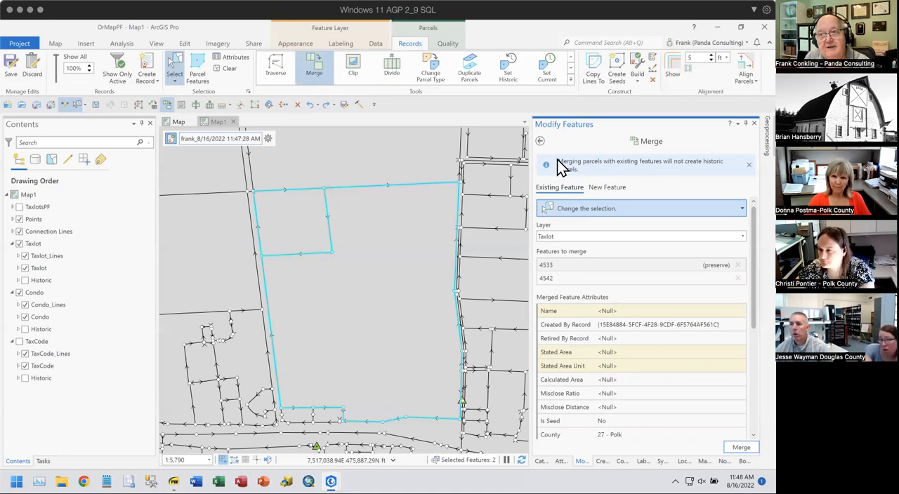
click(604, 190)
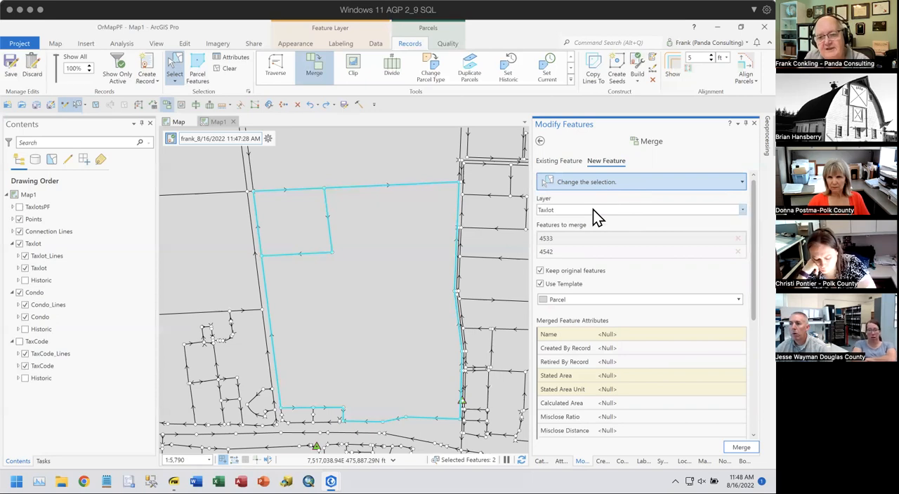
click(593, 211)
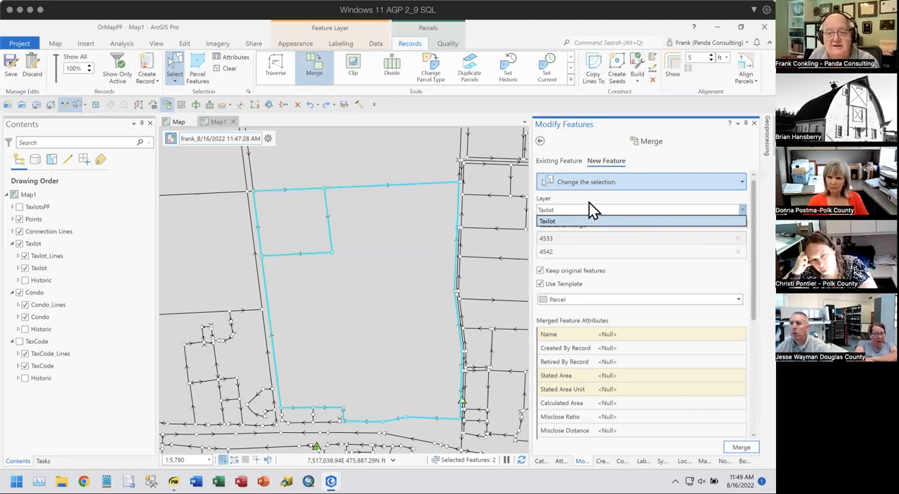
click(587, 209)
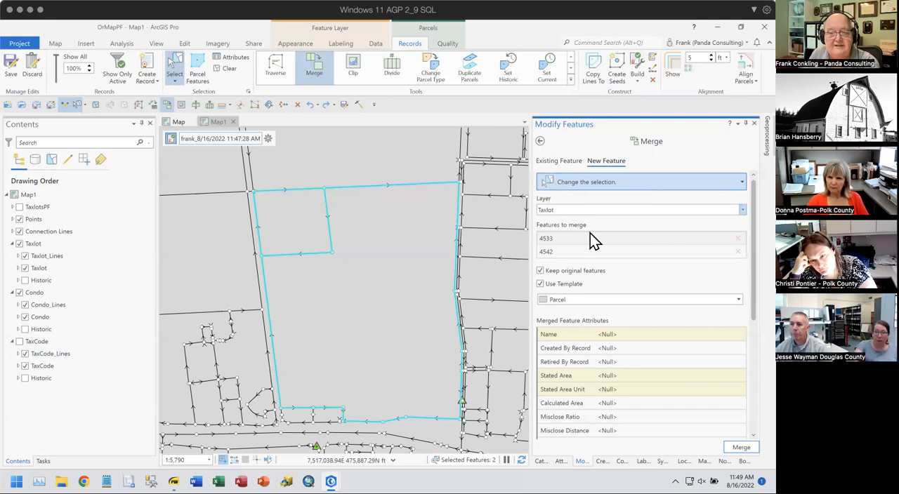
click(565, 238)
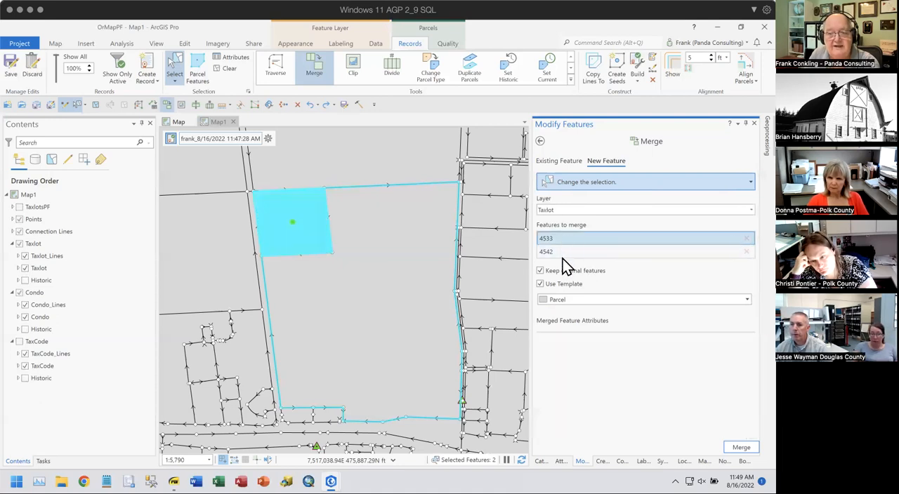
click(563, 251)
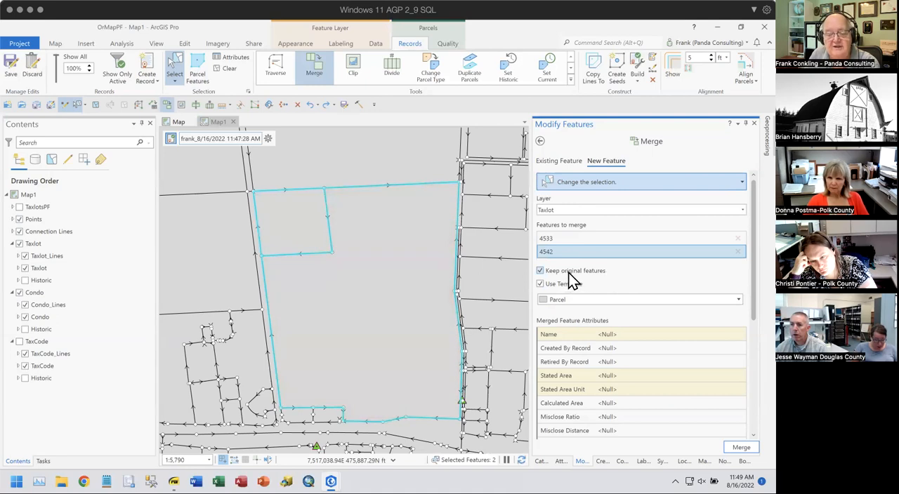
- Merge the two selected taxlots into a new feature named Test Condo, using the Condo Parcel template
click(575, 301)
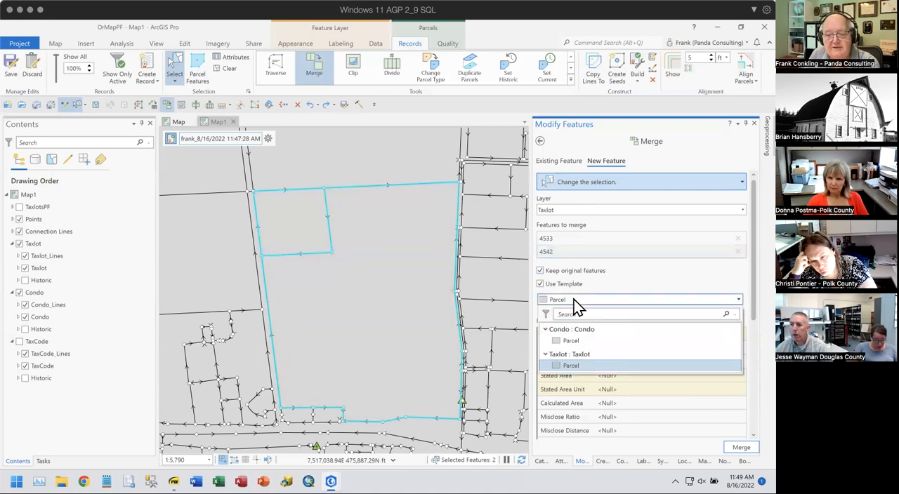
click(570, 342)
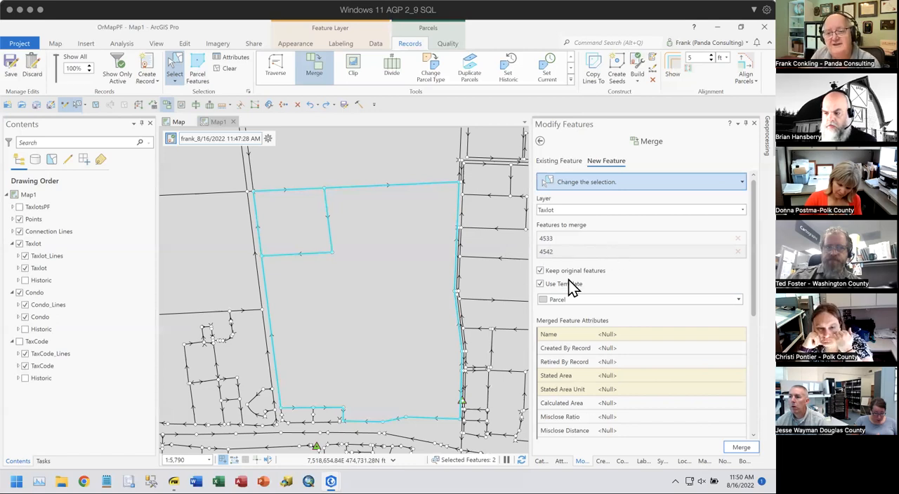
click(558, 298)
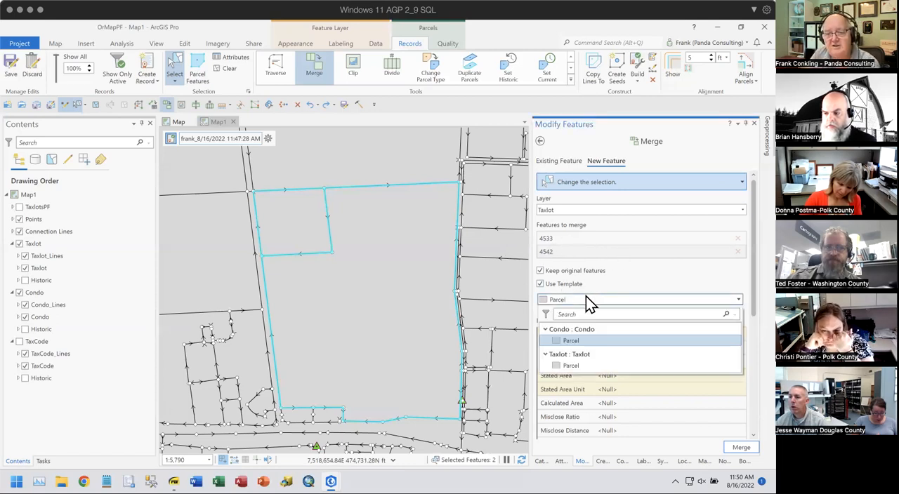
click(563, 340)
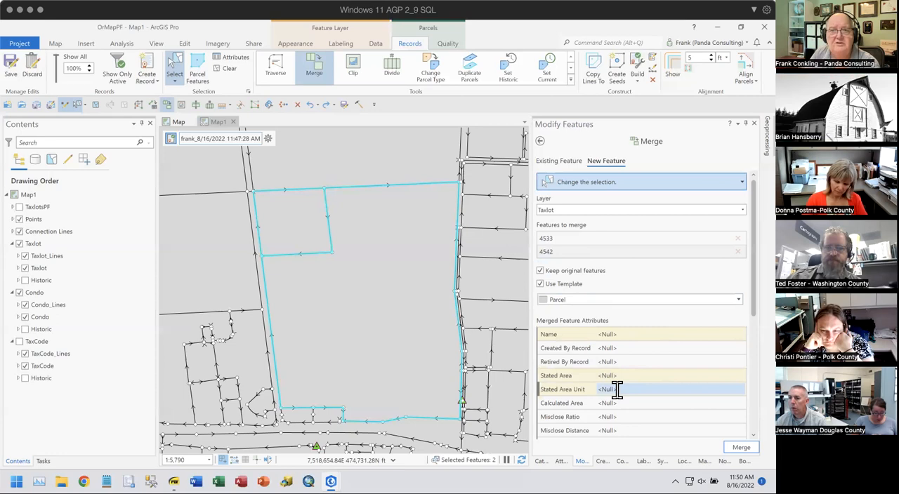
click(622, 334)
text(Test Condo)
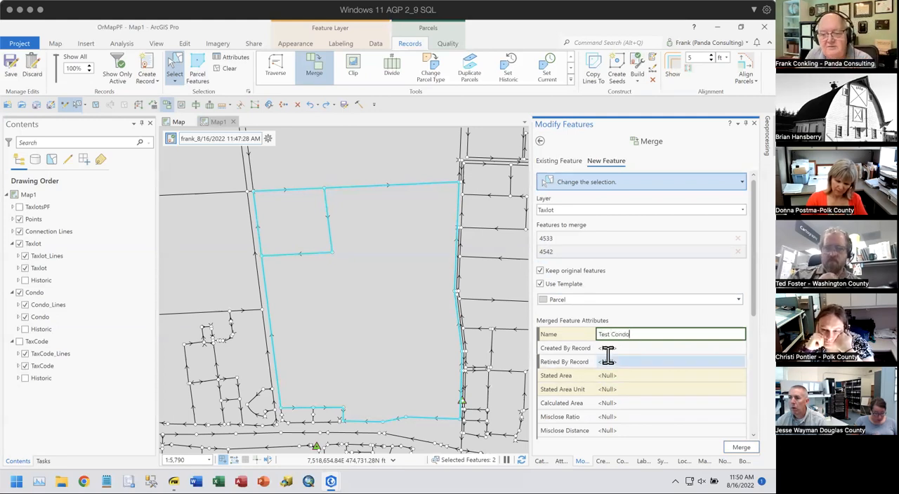
click(741, 448)
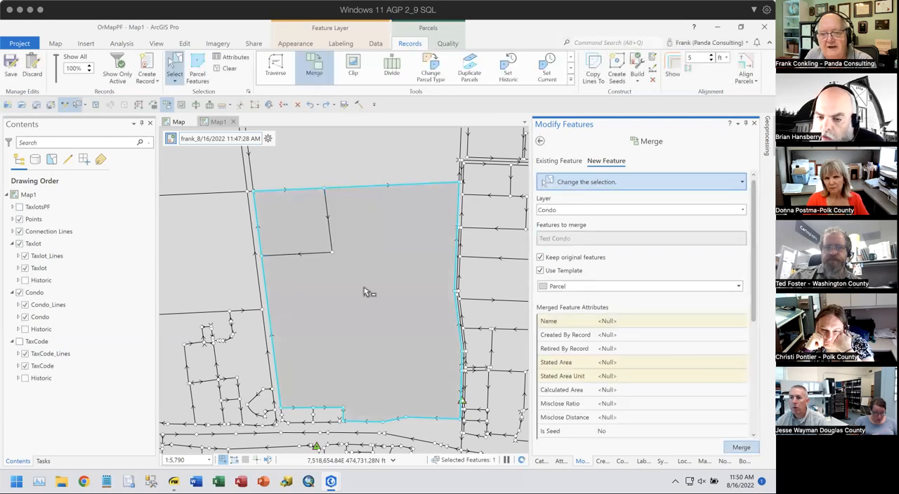
- Inspect the attributes of the merged Condo parcel and undo the merge
click(561, 461)
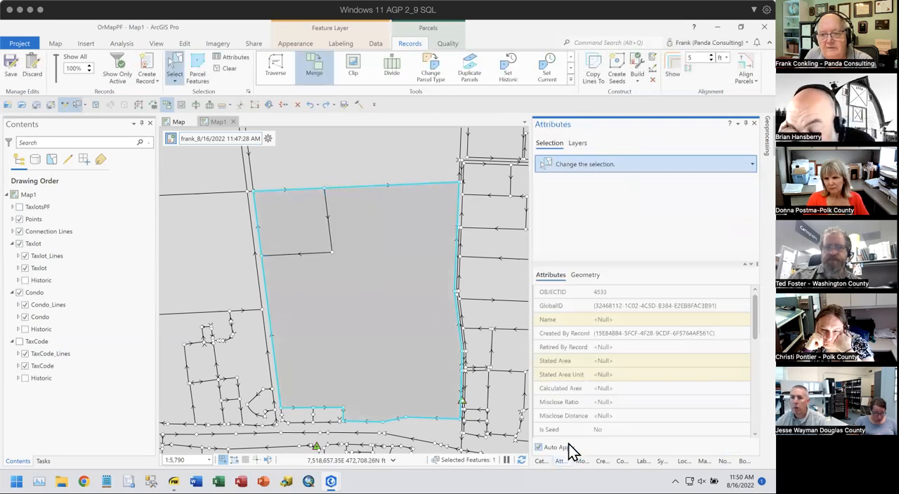
click(563, 192)
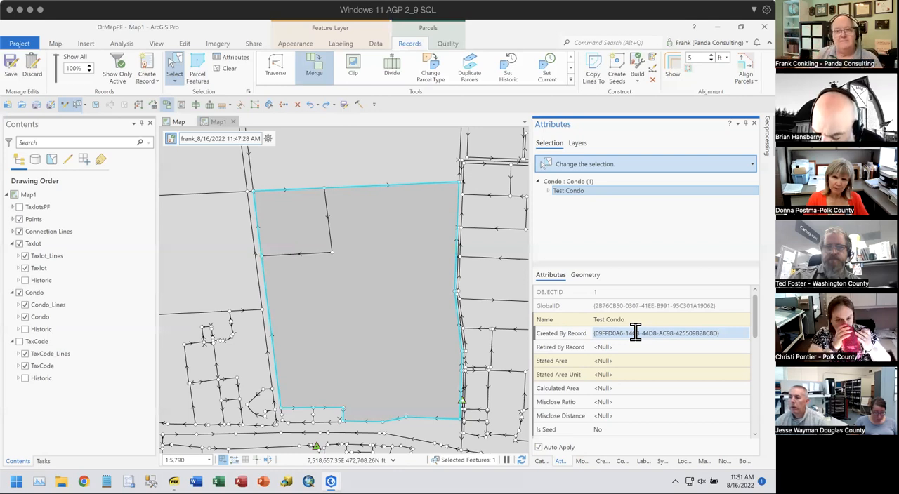
click(310, 106)
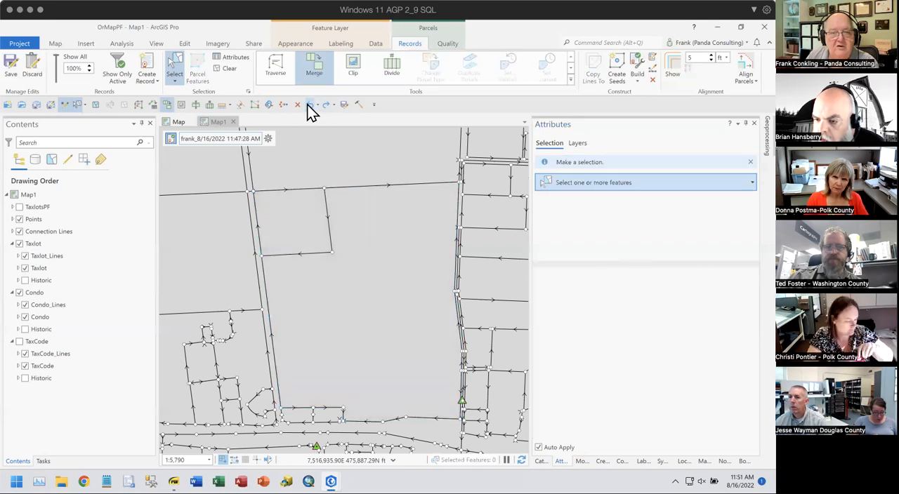
- Reselect the two adjoining taxlots for a New Feature merge, turn off Use Template and highlight each taxlot in the merge list
click(303, 221)
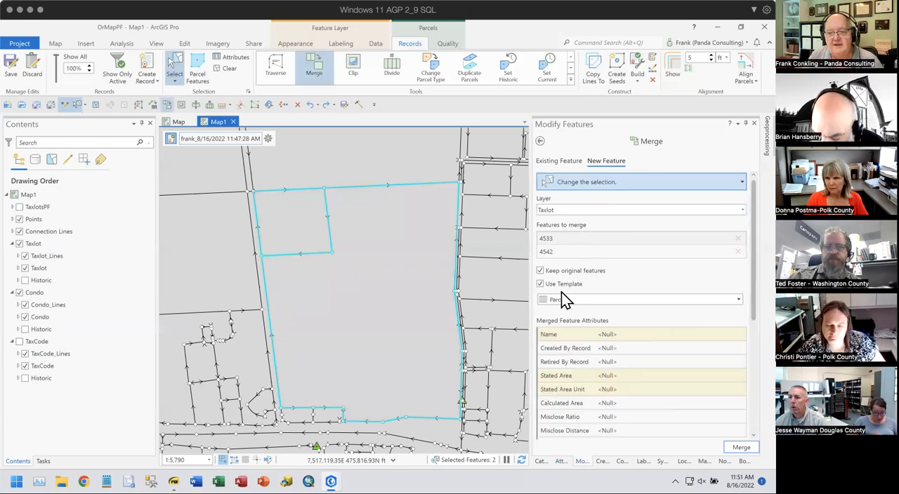
click(554, 281)
click(555, 239)
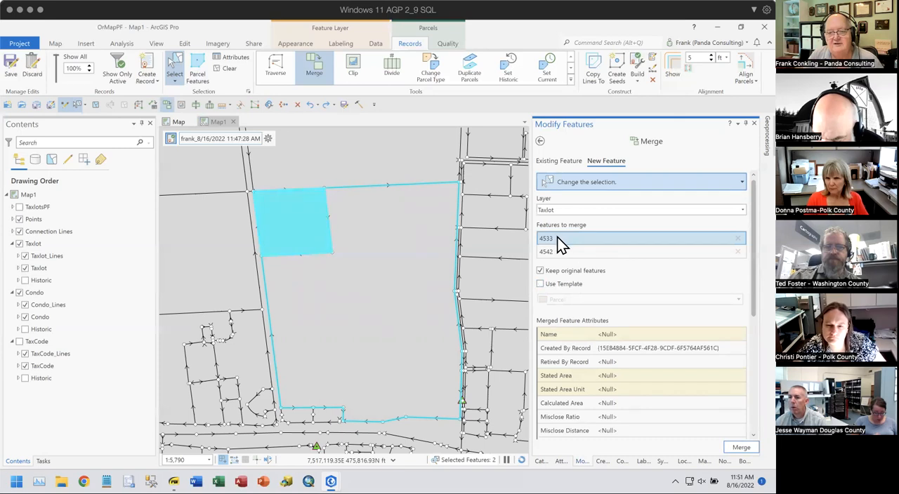
click(551, 251)
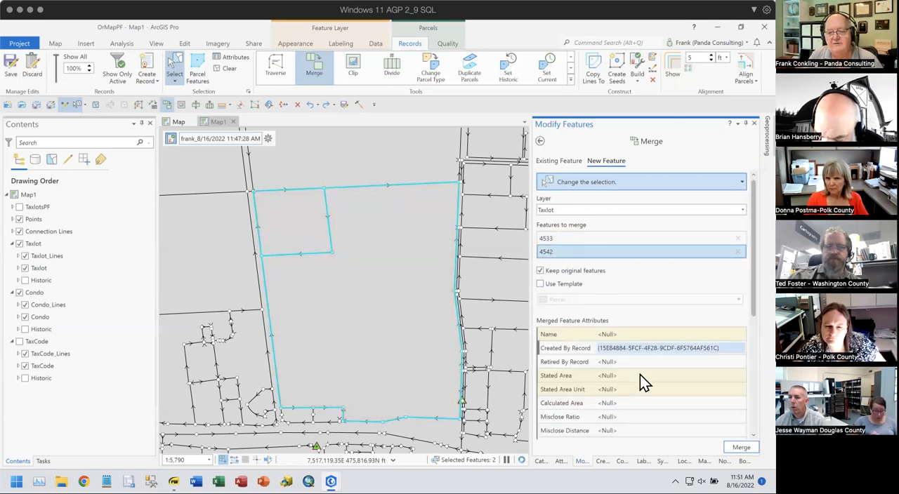
- Merge the two taxlots into a new taxlot named Test and turn on the Taxlot Historic layer
click(616, 334)
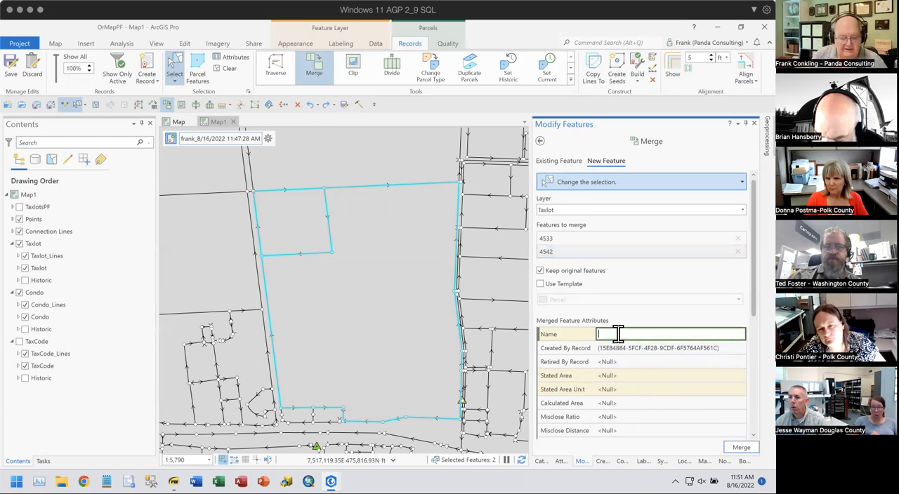
text(Test)
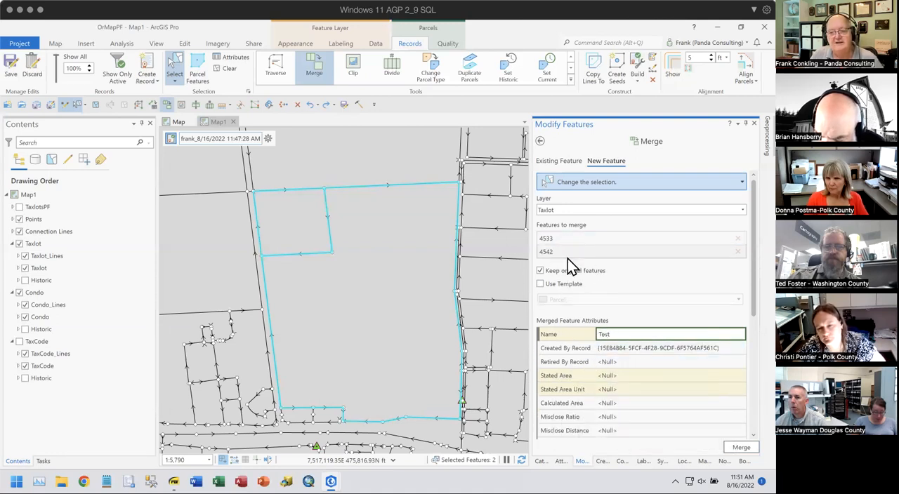
click(741, 449)
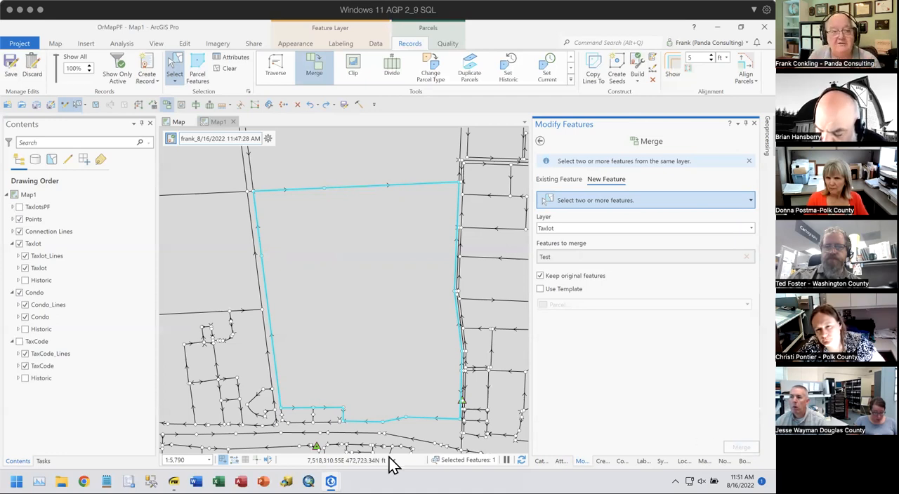
click(25, 281)
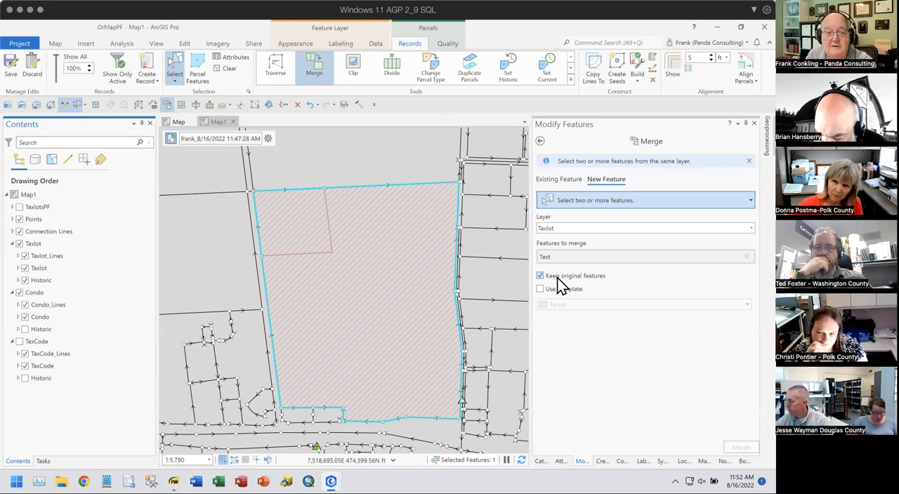
- Switch to the PDF viewer and show the Splitting by Metes and Bounds Description Option 1 slide in Parcel Fabric Training Slides.pdf
click(173, 482)
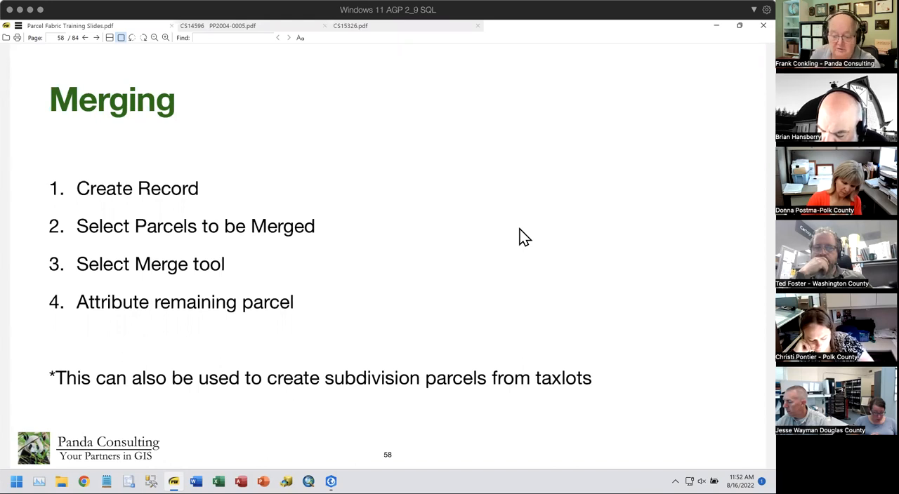
scroll(520, 229, down, 1)
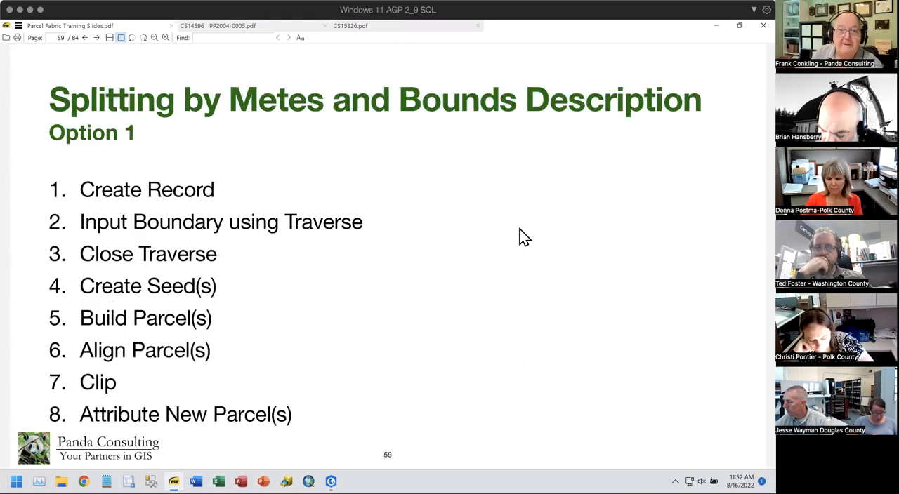
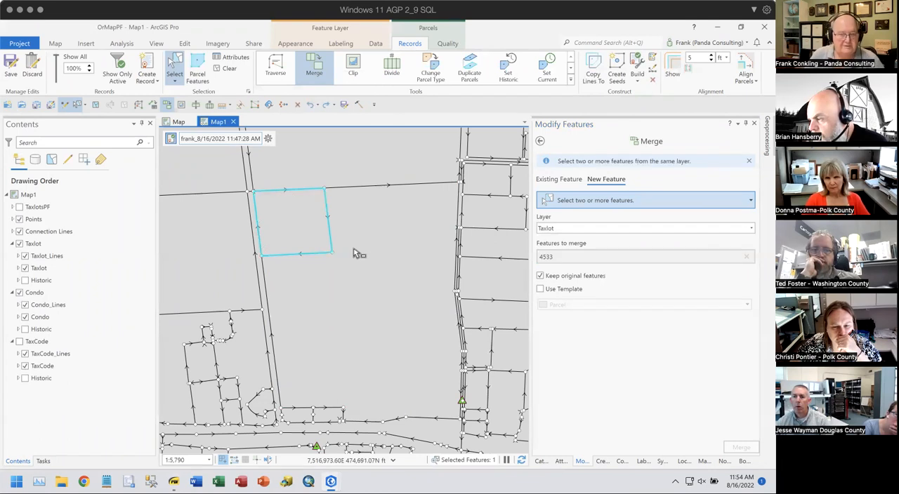
- Add the large adjoining taxlot to the selection and copy both parcels' lines to the Taxlot type, preserving attributes and showing only the active record
click(362, 261)
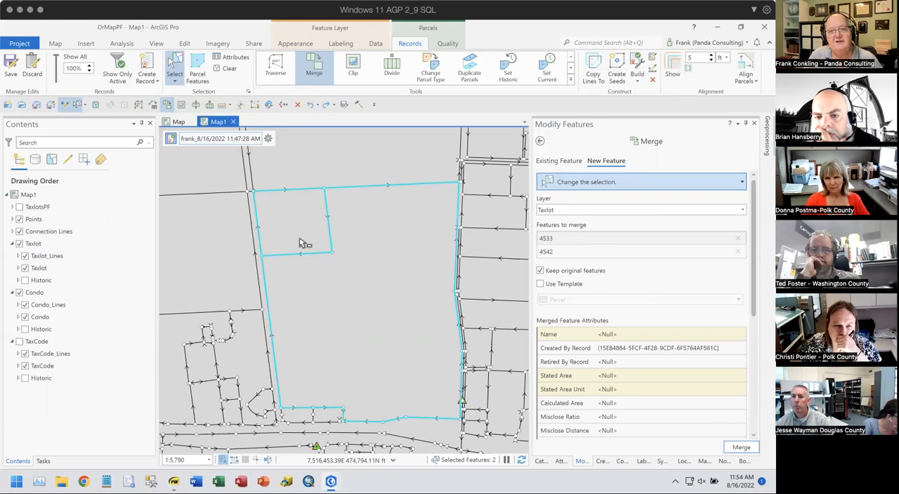
click(593, 70)
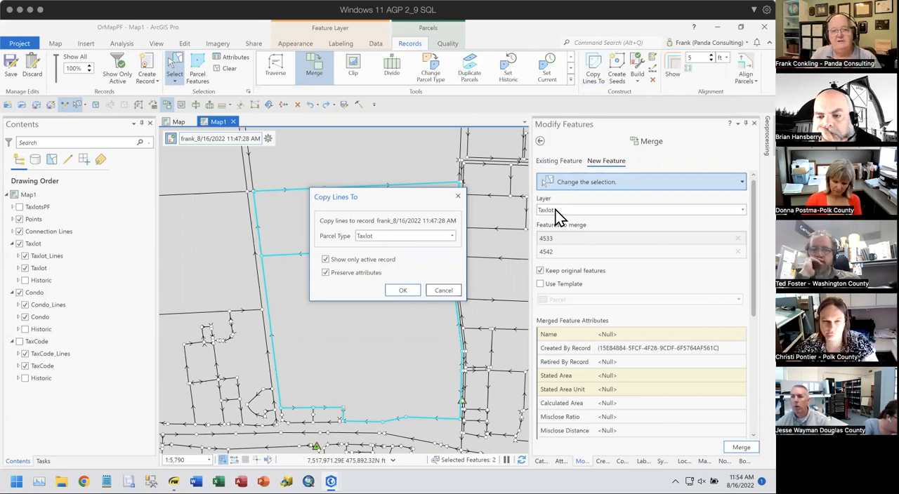
click(425, 236)
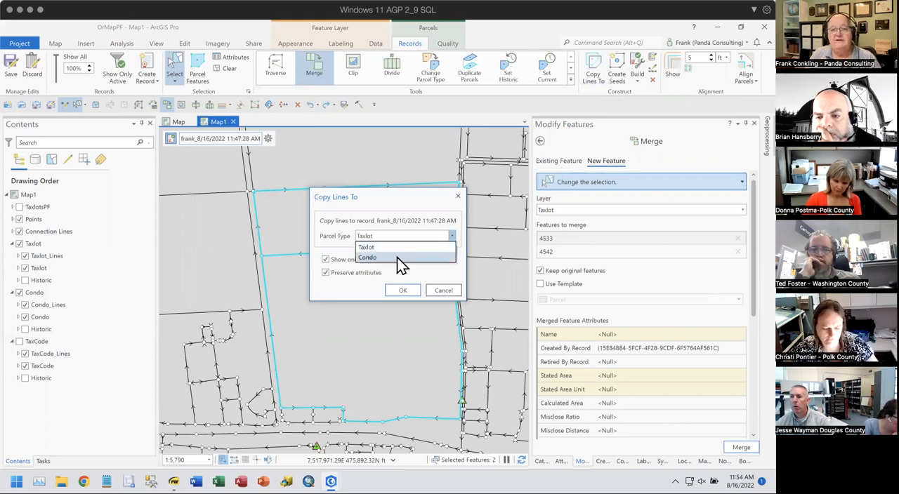
click(394, 193)
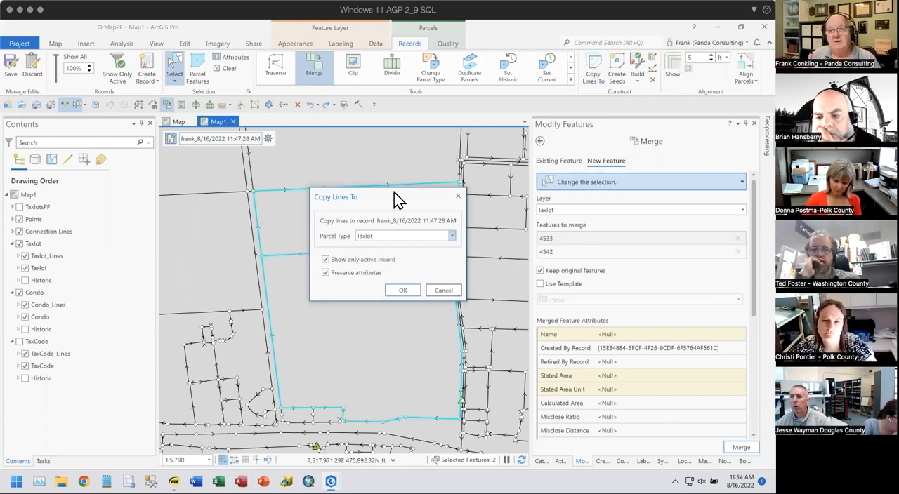
click(399, 290)
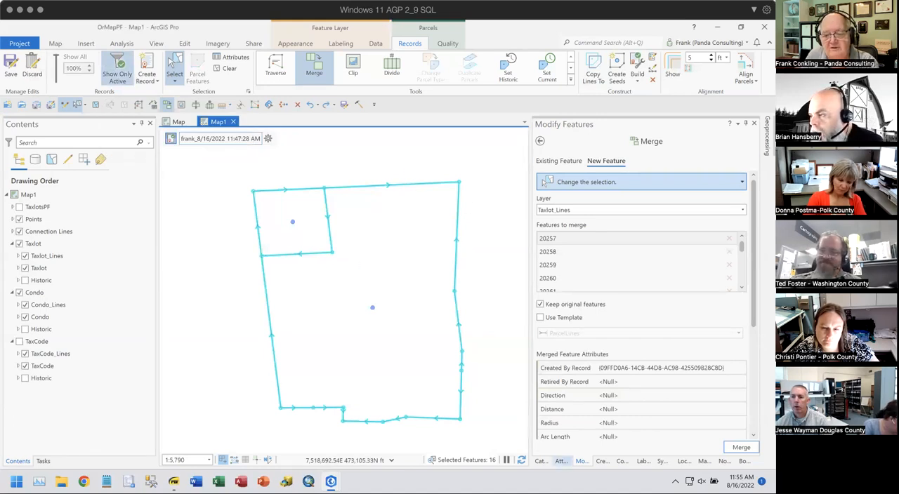
- Clear the selection and delete the two interior lines that separate the small northwest parcel from the large one
click(561, 460)
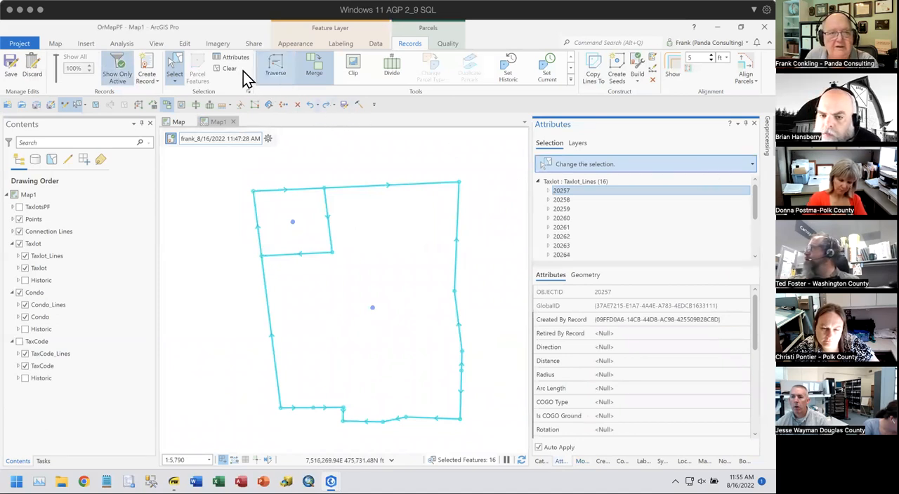
click(225, 70)
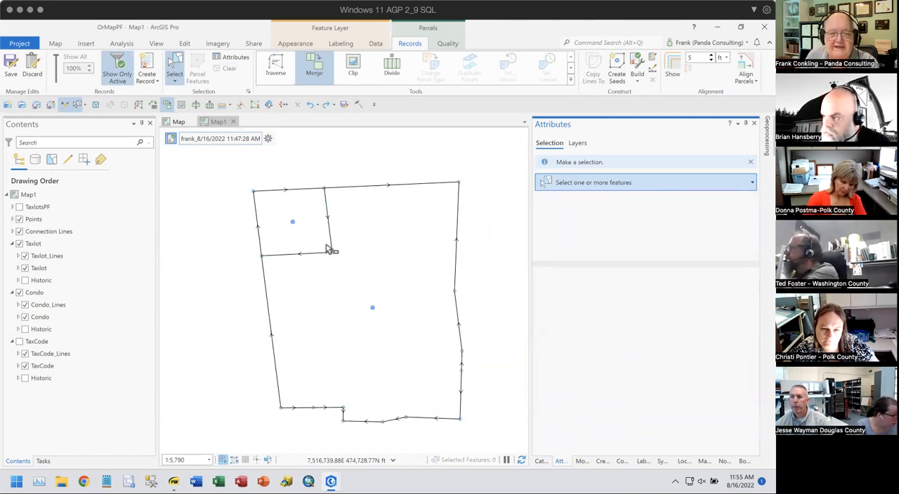
drag(319, 238, 359, 259)
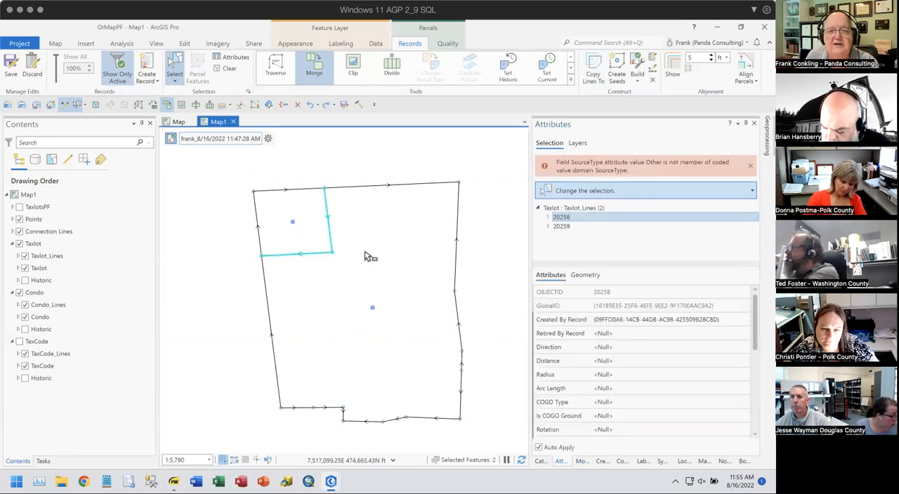
click(297, 105)
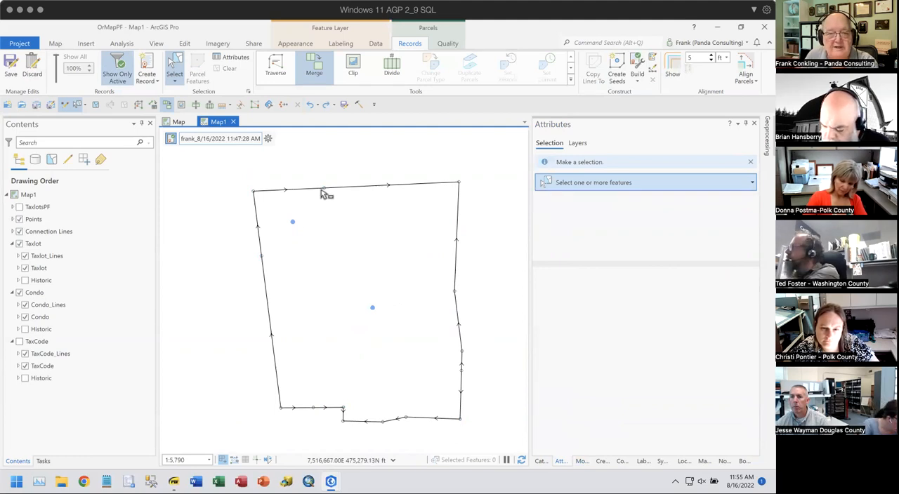
- Measure a planar distance along the northern boundary from the former parcel corner
click(222, 104)
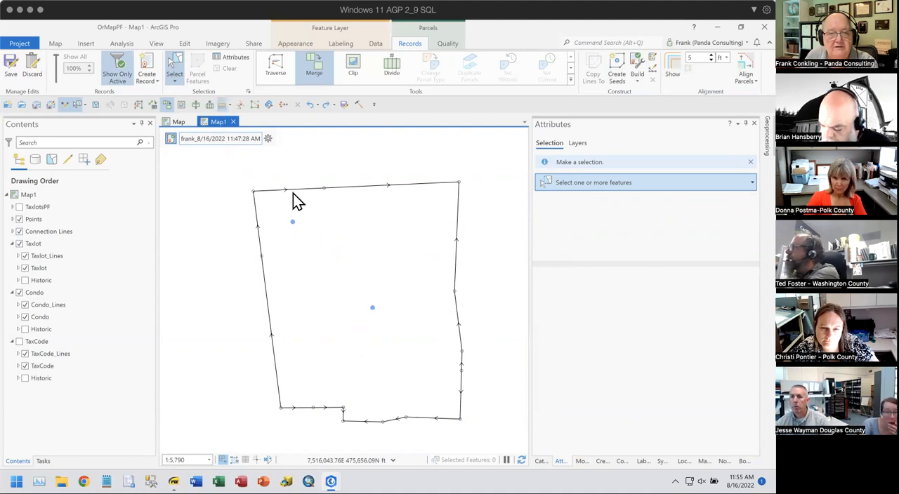
double_click(324, 188)
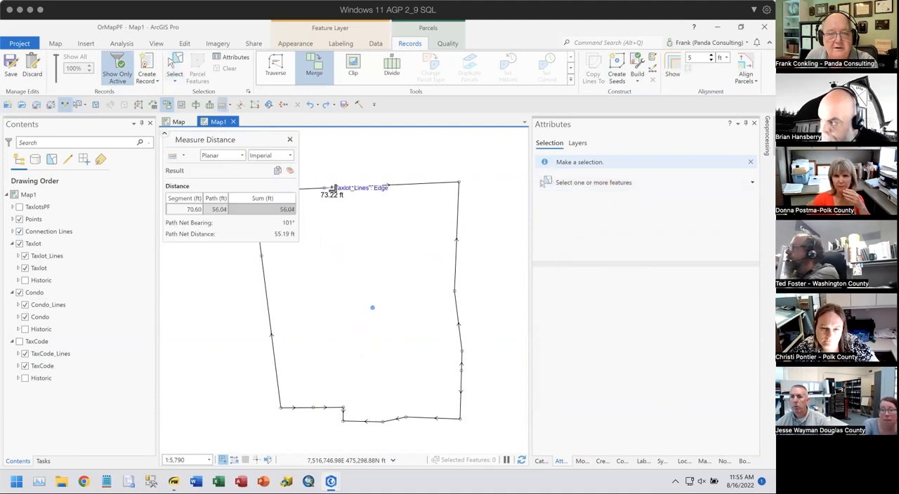
click(290, 141)
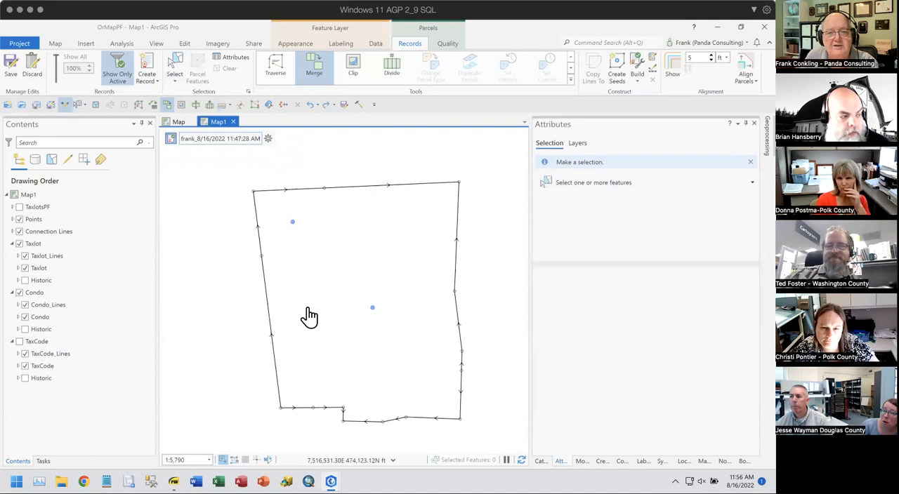
- Divide the eastern segment of the northern boundary line by distance, 50 ft from the start of the line
click(177, 59)
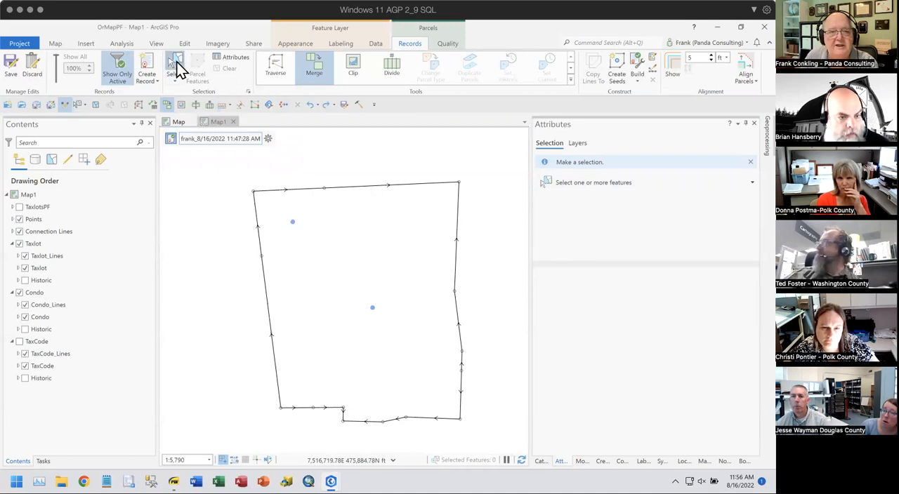
click(353, 197)
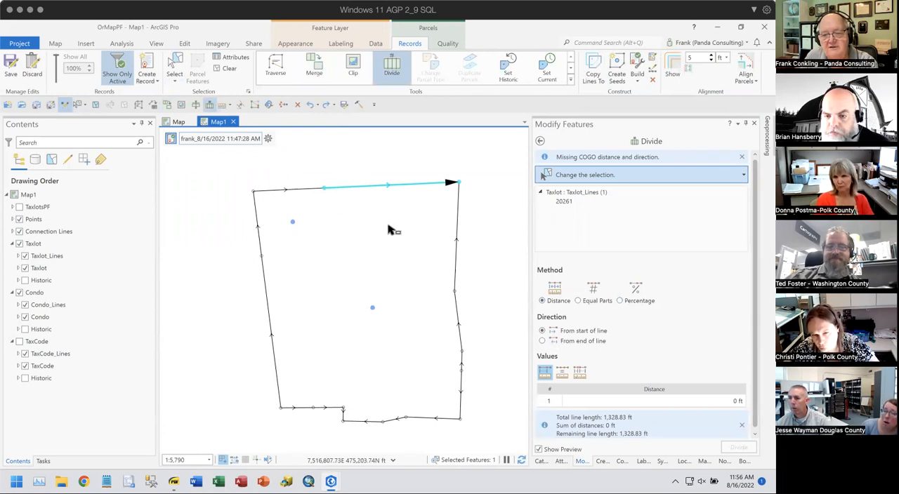
click(719, 403)
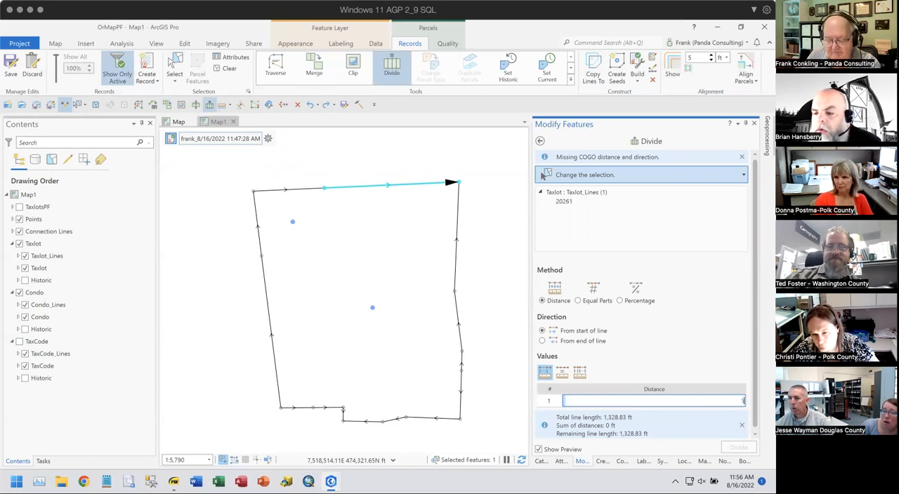
key(Return)
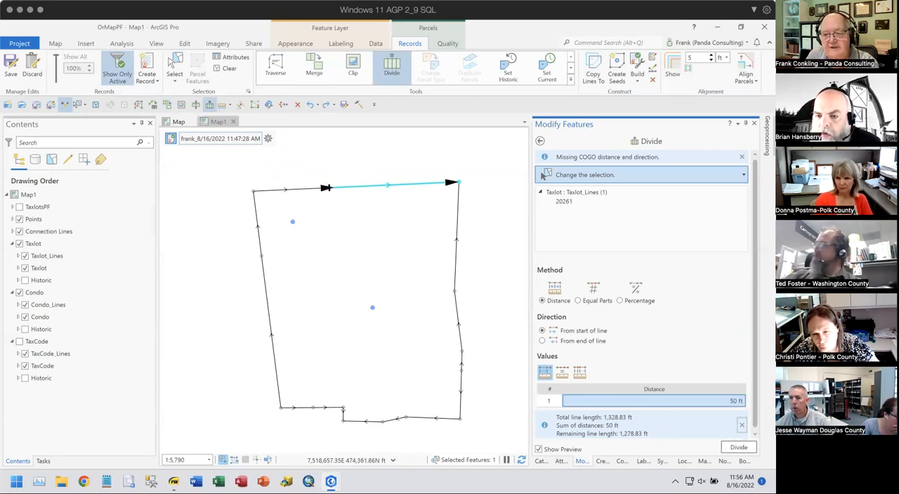
click(739, 449)
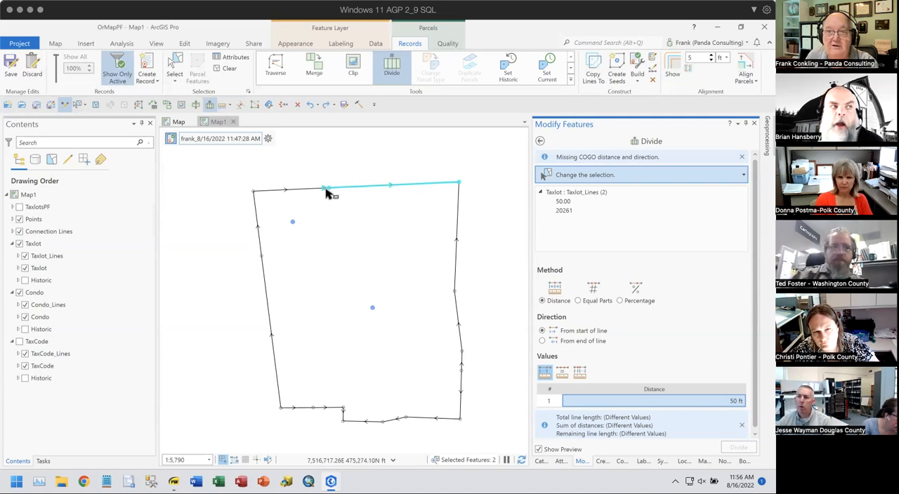
- Divide the lower western boundary line by distance, 50 ft from the end of the line, and clear the selection
click(258, 261)
click(274, 269)
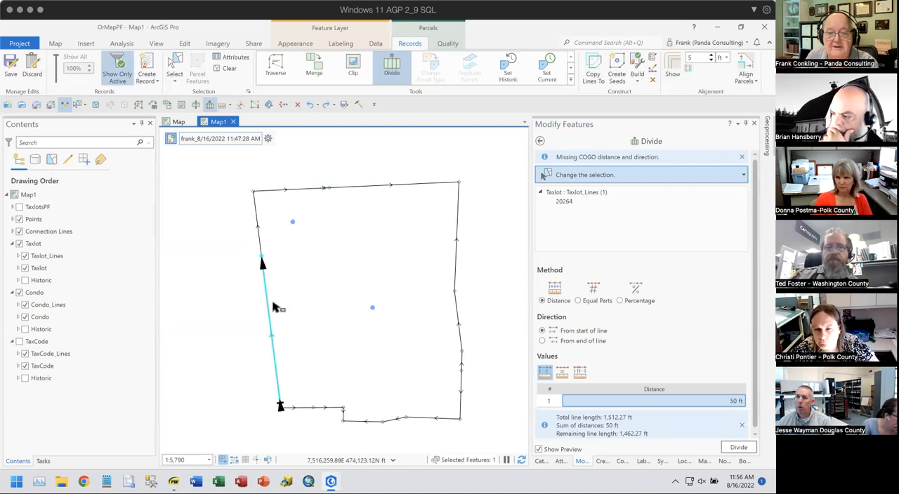
click(561, 342)
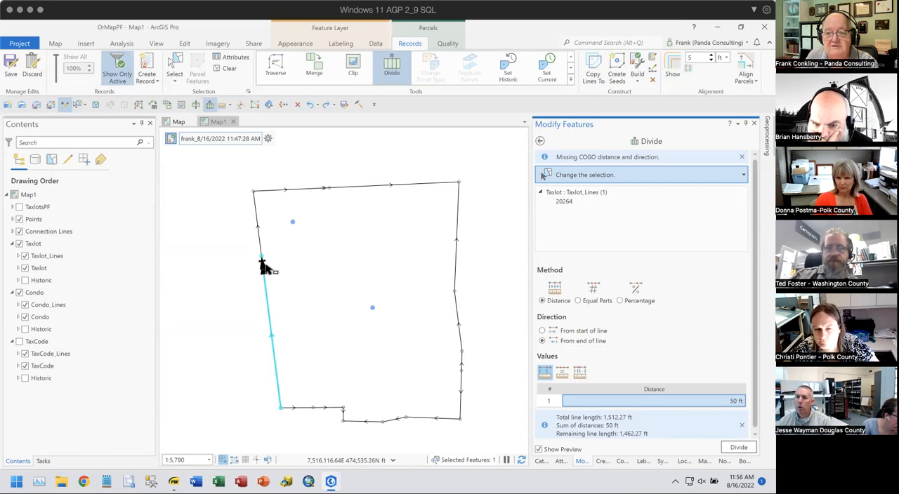
click(738, 447)
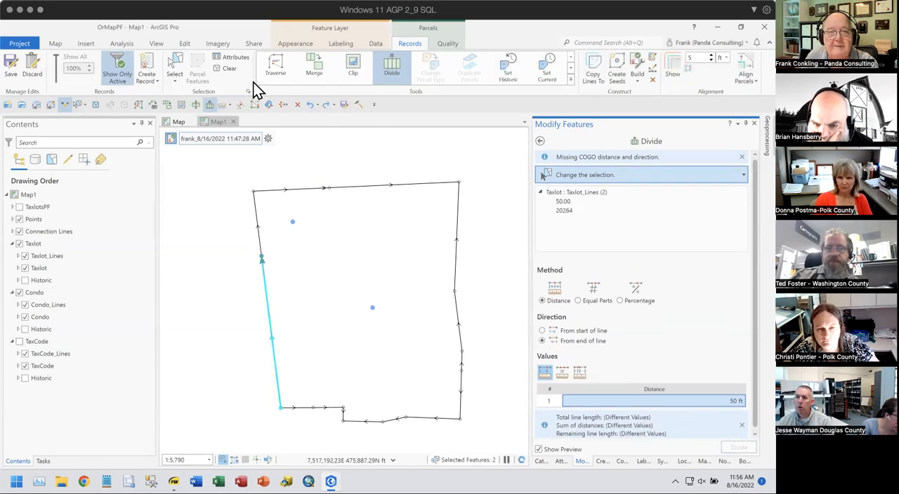
click(226, 70)
- Merge the 50 ft piece of the northern boundary with the segment west of it into a new line without keeping the originals
scroll(328, 194, up, 3)
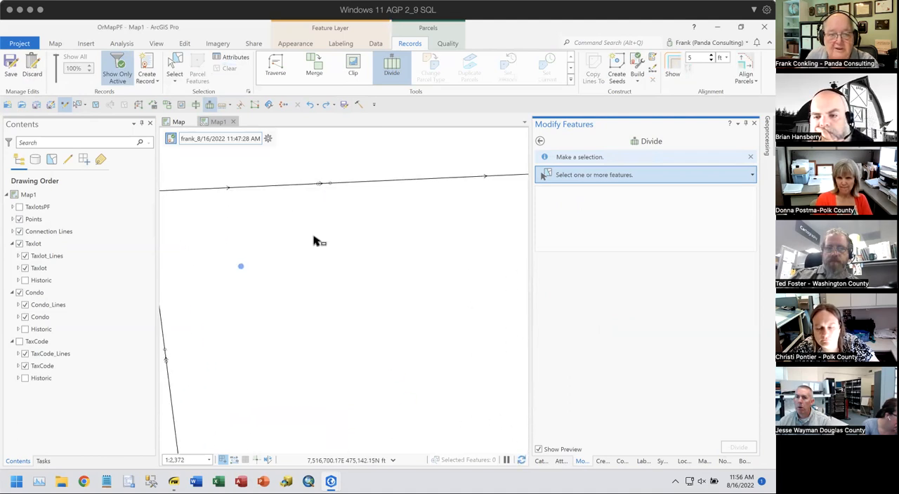
drag(330, 279, 370, 277)
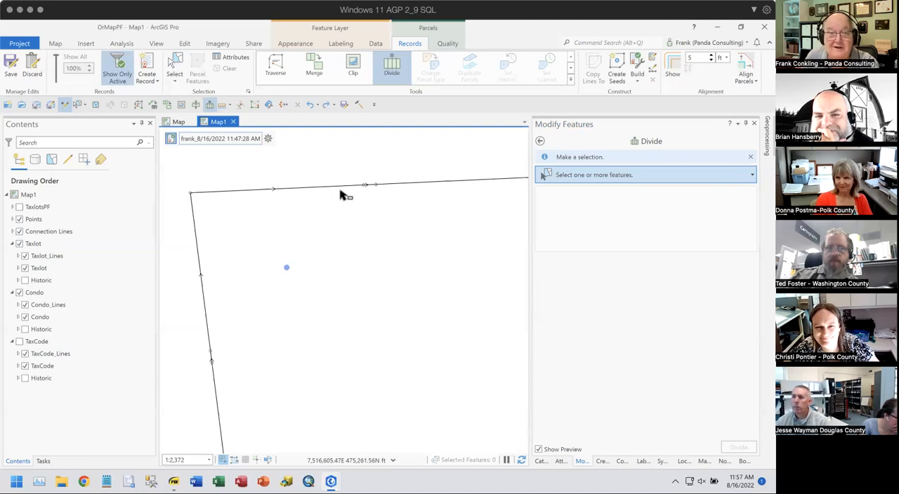
drag(357, 184, 356, 209)
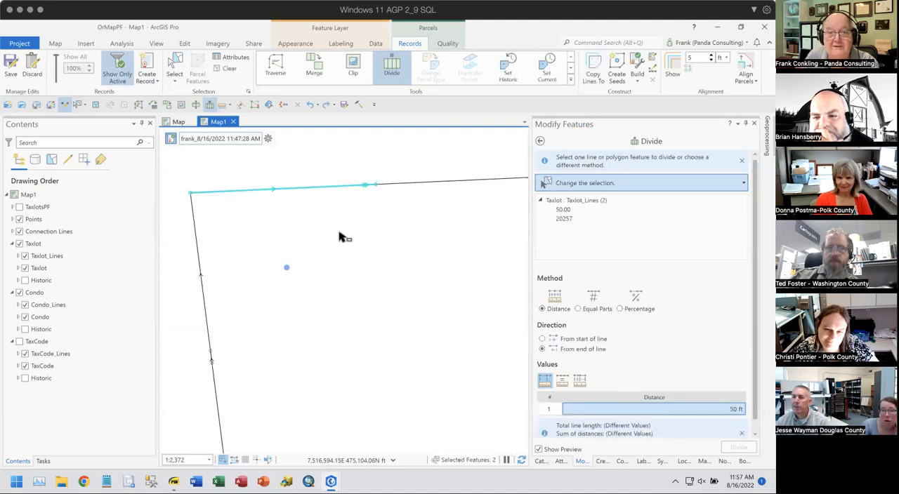
click(316, 75)
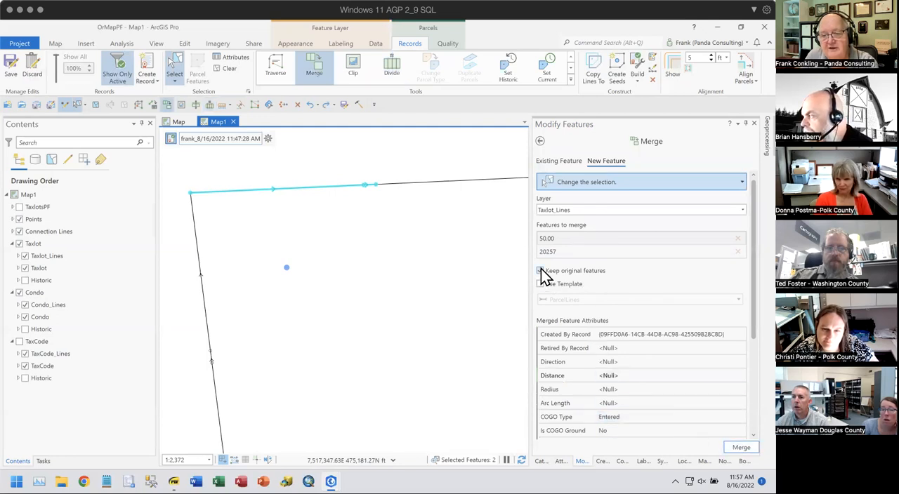
click(541, 270)
click(735, 449)
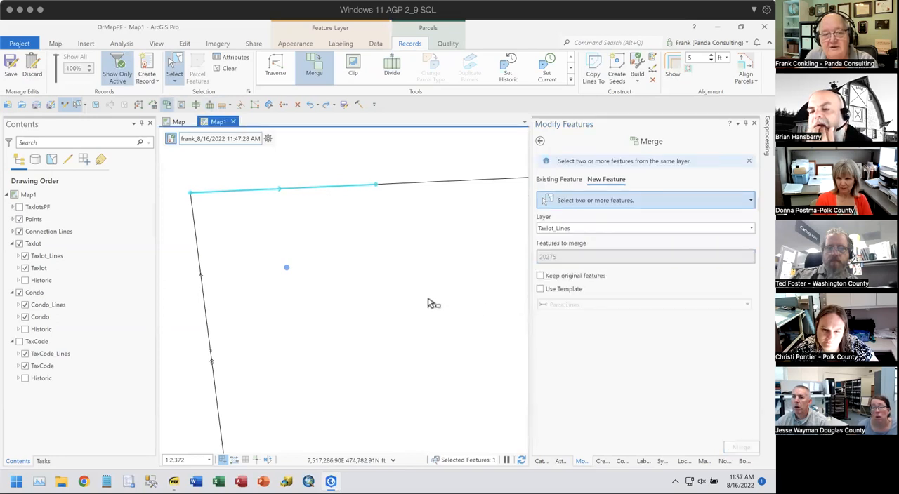
- Merge the 50 ft western piece with the line above it and update all COGO distances and directions on both merged lines
click(213, 349)
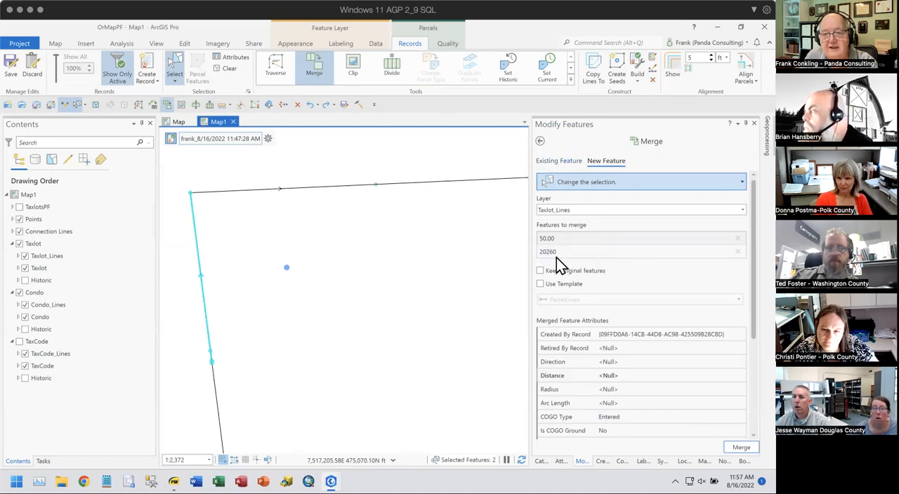
click(741, 447)
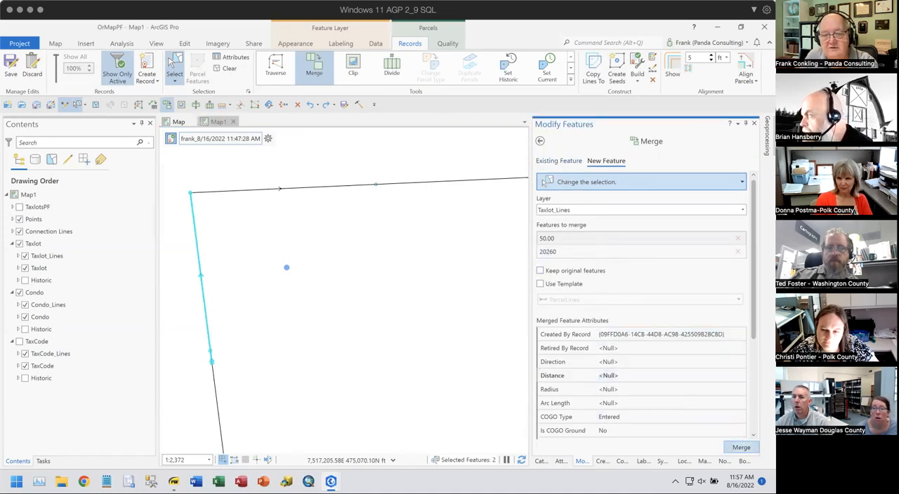
drag(179, 189, 222, 225)
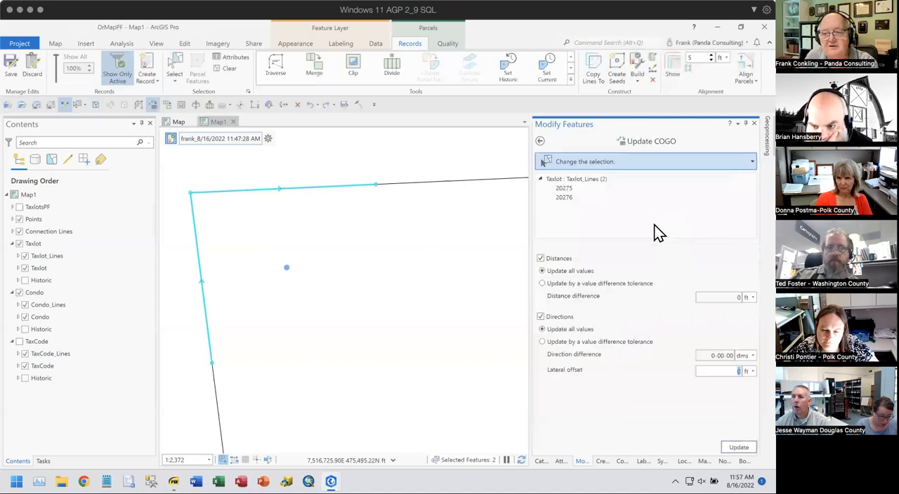
click(738, 448)
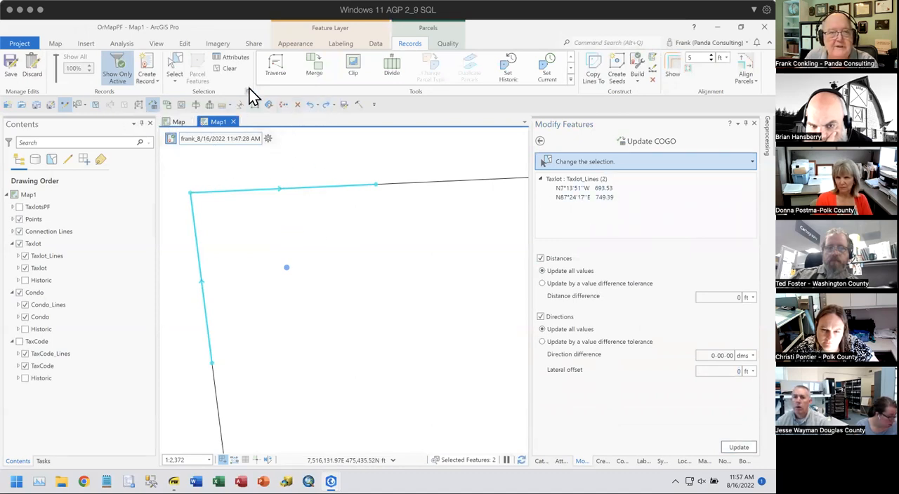
click(228, 68)
- Leave the COGO update tool and activate the ParcelLines template for Taxlot_Lines
click(542, 143)
scroll(357, 257, down, 2)
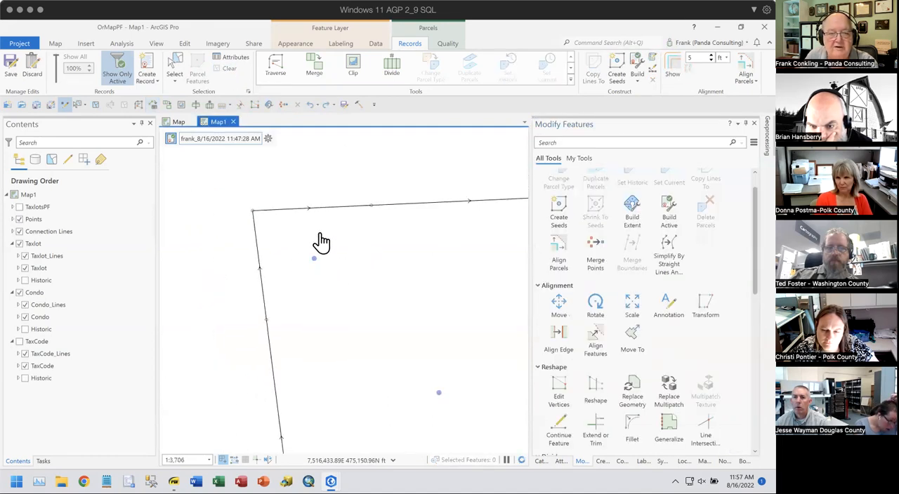
drag(381, 311, 353, 315)
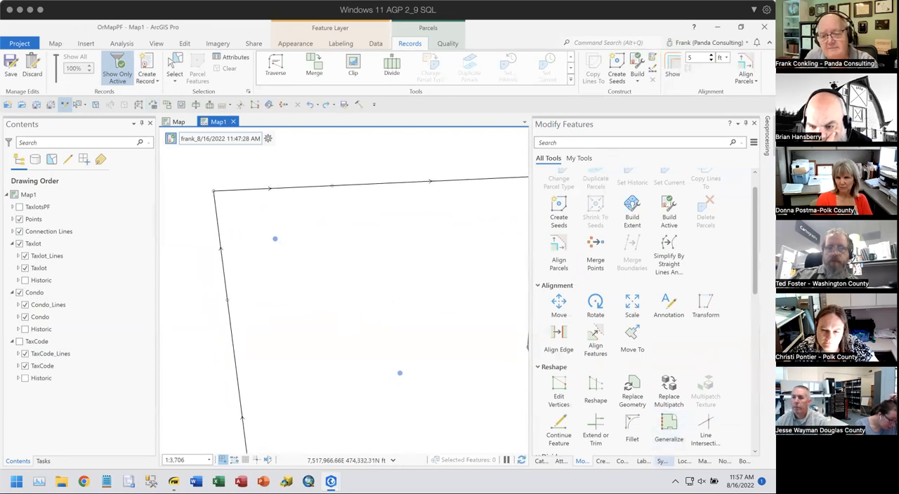
click(602, 462)
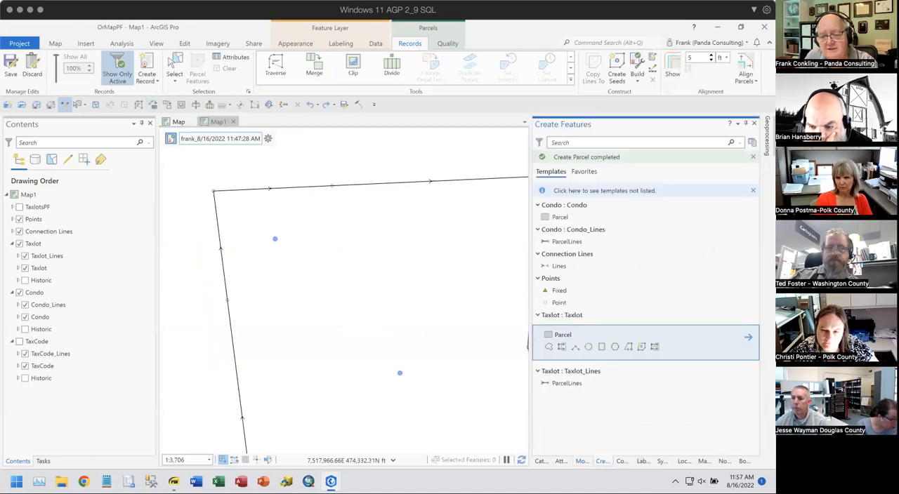
click(545, 383)
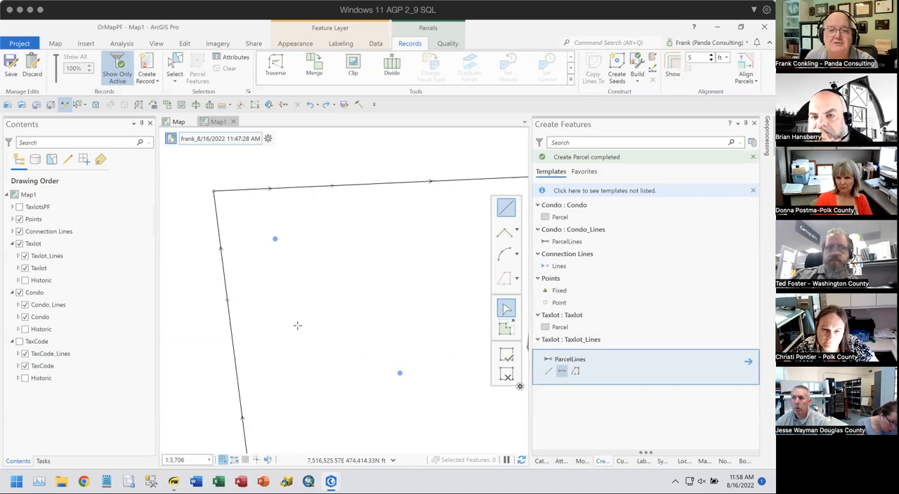
- Begin a Traverse on the Taxlot_Lines layer, starting at the point between the two western boundary lines
click(274, 71)
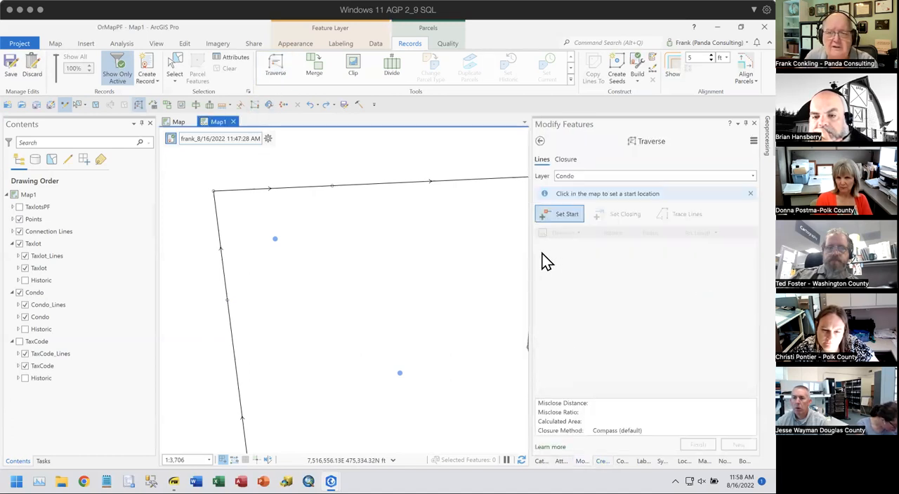
click(590, 179)
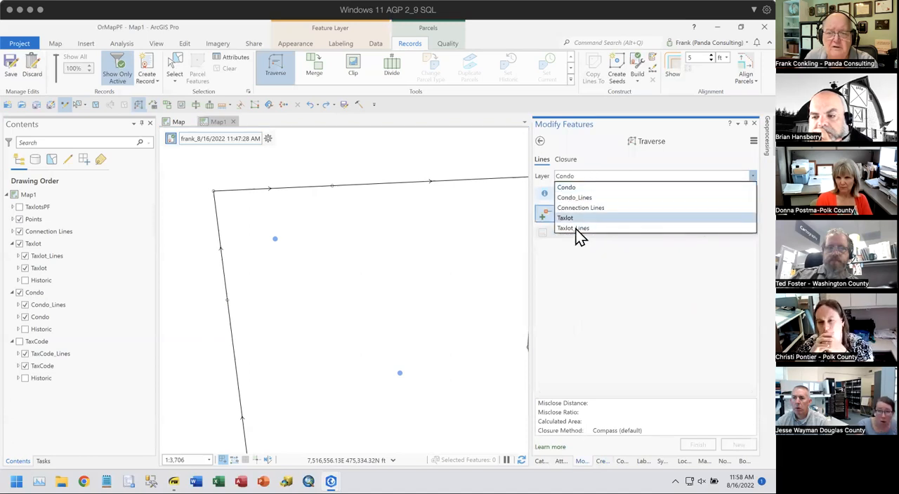
click(575, 231)
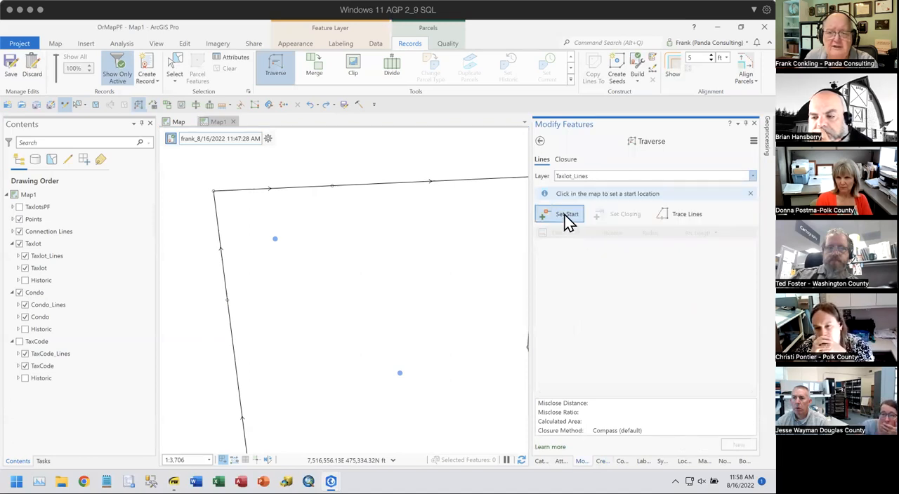
click(225, 302)
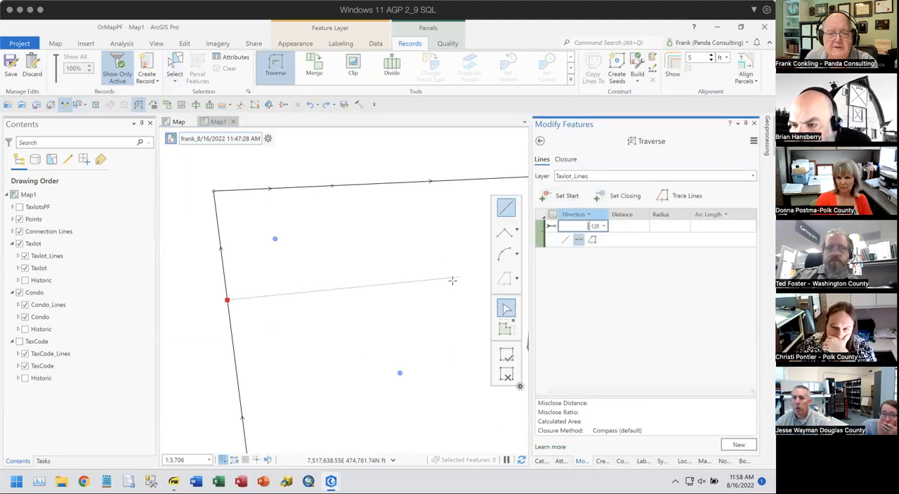
- Enter the first traverse course with direction N80°00'00"E and distance 650 ft
text(80-1)
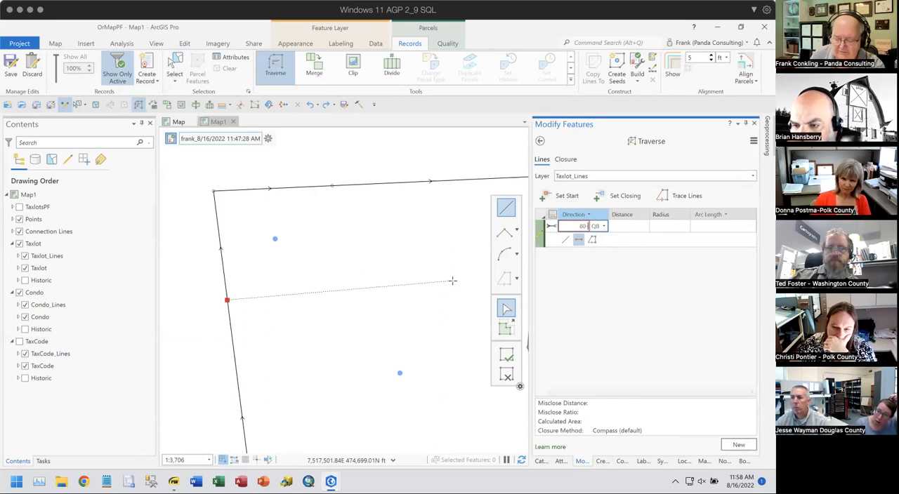
key(Tab)
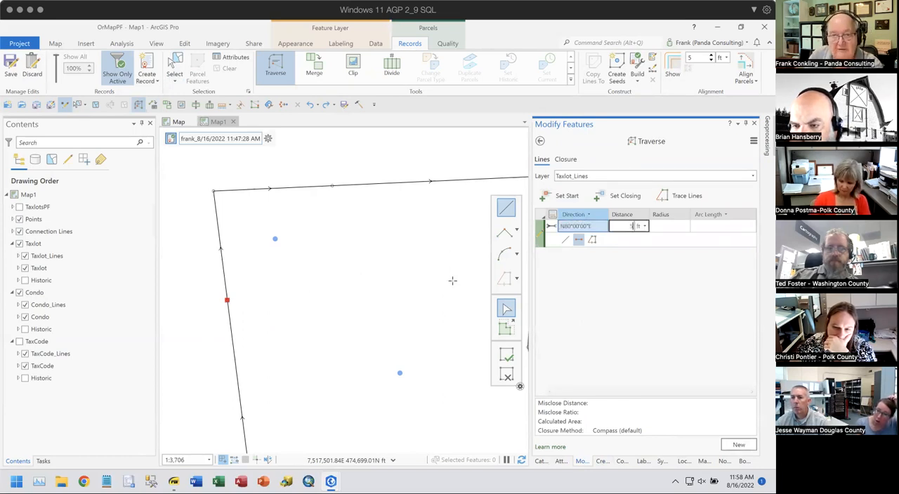
key(Return)
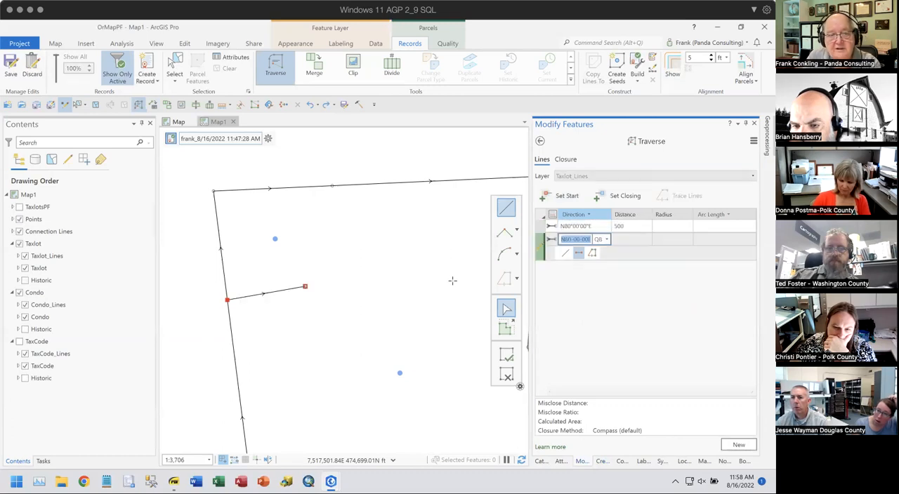
click(631, 226)
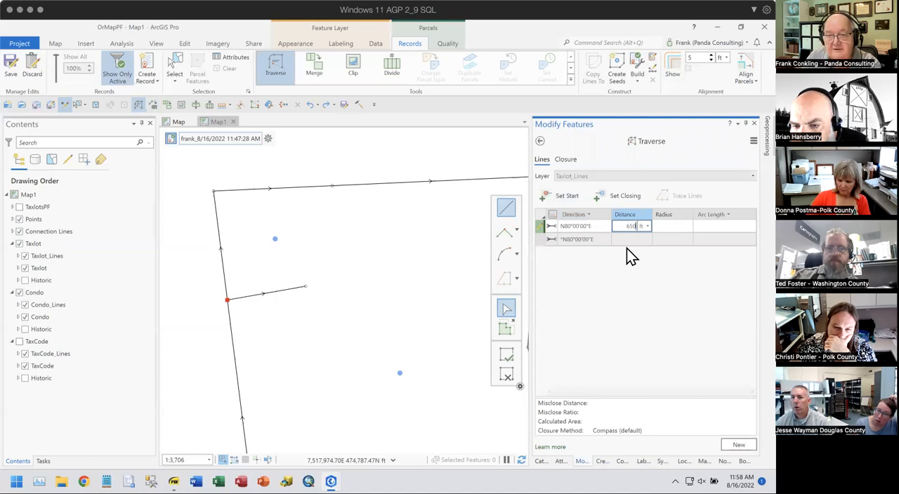
key(Return)
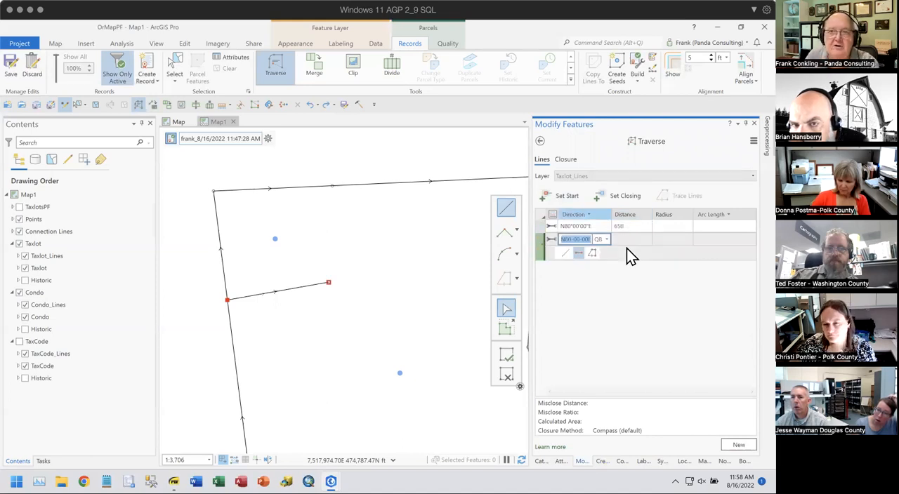
- Enter the second traverse course with direction N10°00'00"E and distance 600 ft
text(10-1)
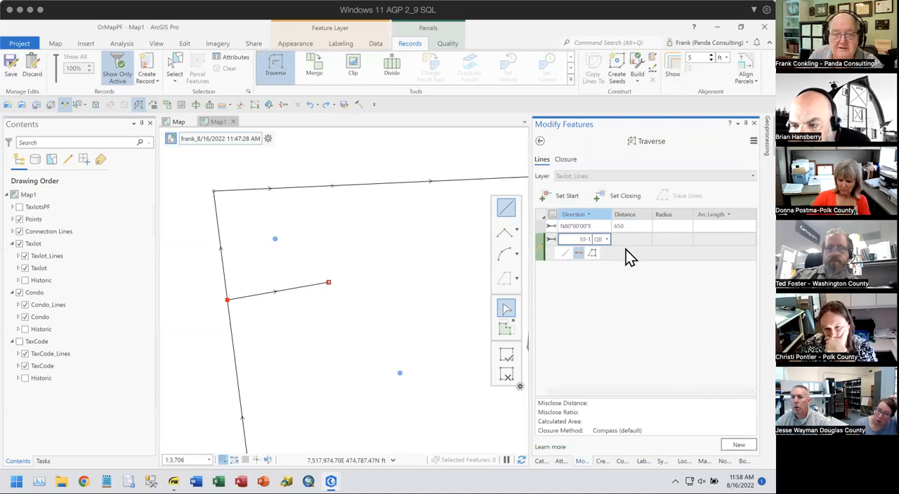
key(Tab)
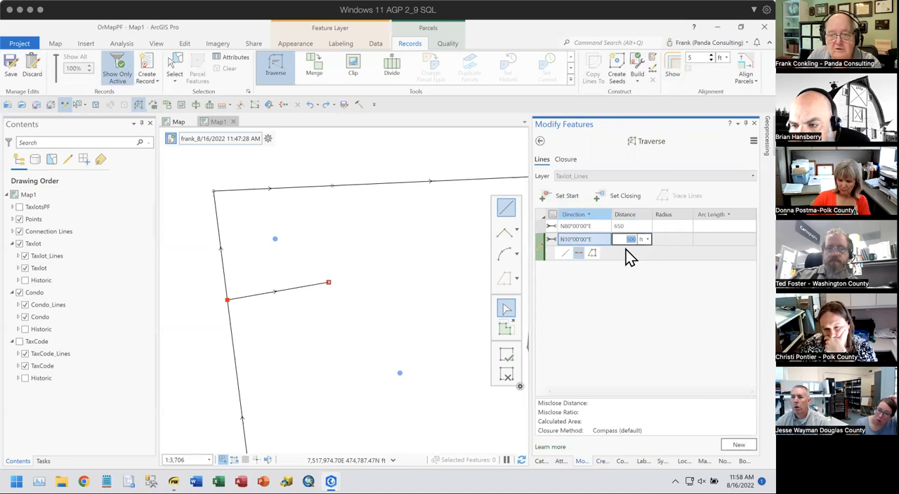
text(600)
key(Return)
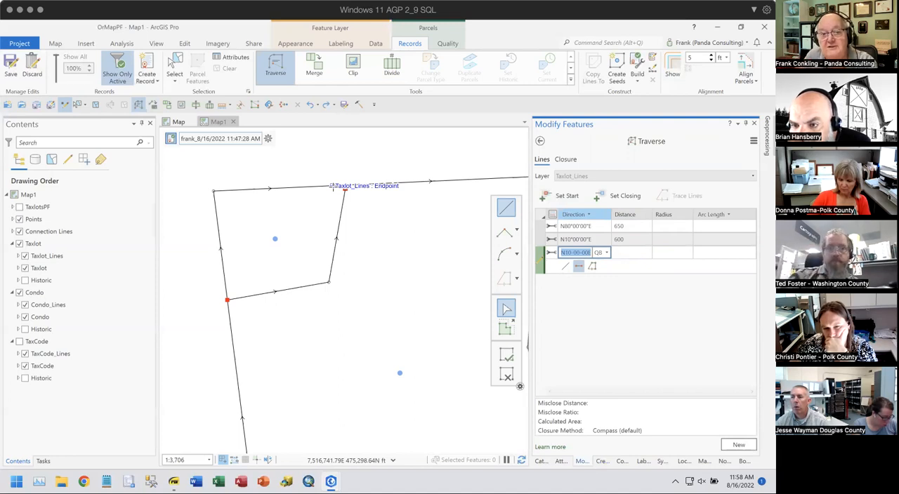
- Set the traverse's closing point on the endpoint between the two northern boundary lines
scroll(336, 187, up, 1)
scroll(336, 187, up, 2)
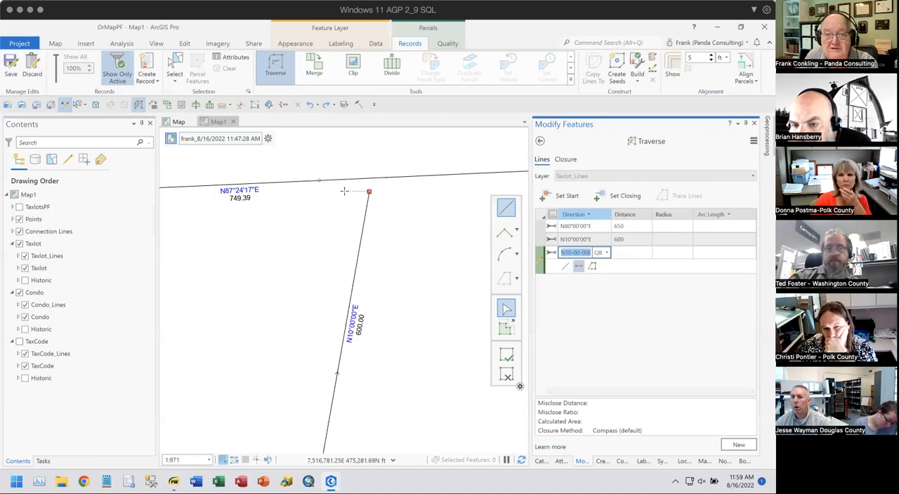
scroll(370, 194, down, 1)
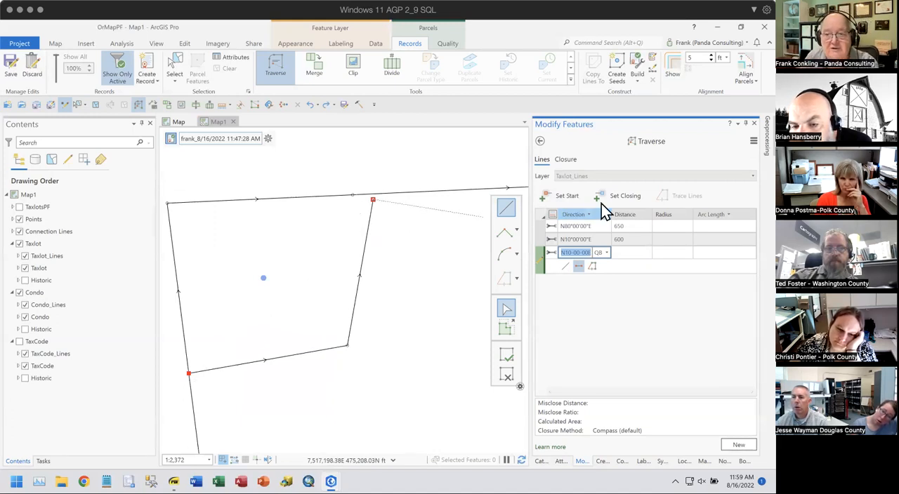
click(619, 195)
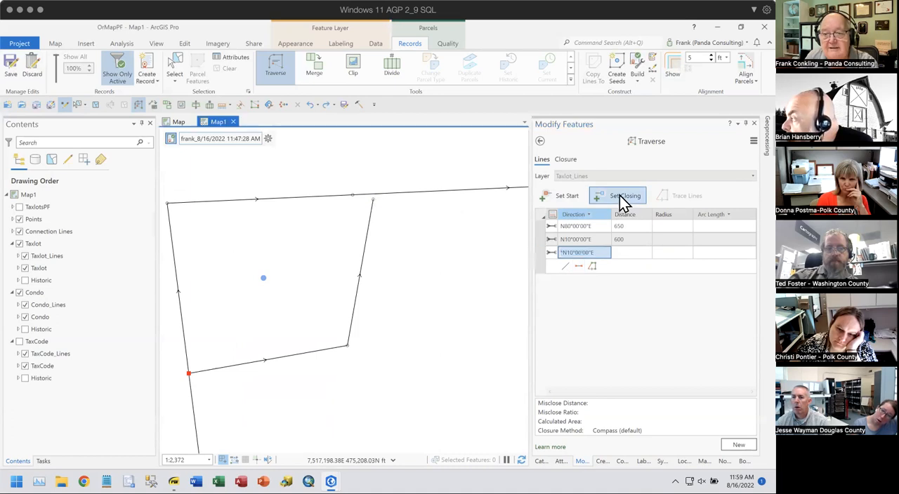
click(353, 194)
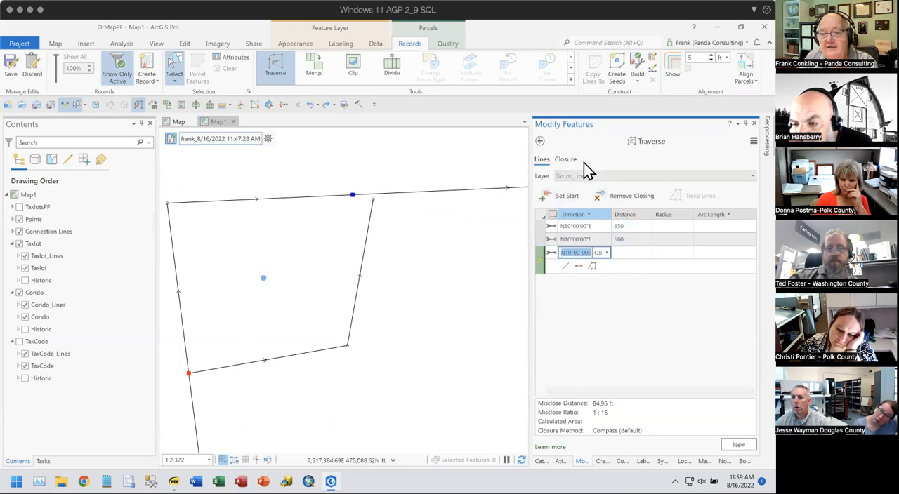
- Adjust the traverse to its closing point with the Compass closure method and leave the Traverse tool
click(565, 160)
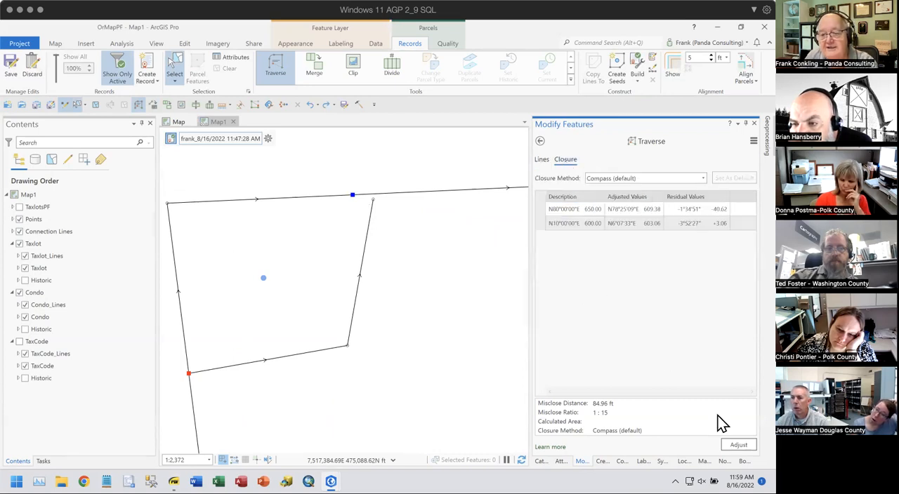
click(738, 445)
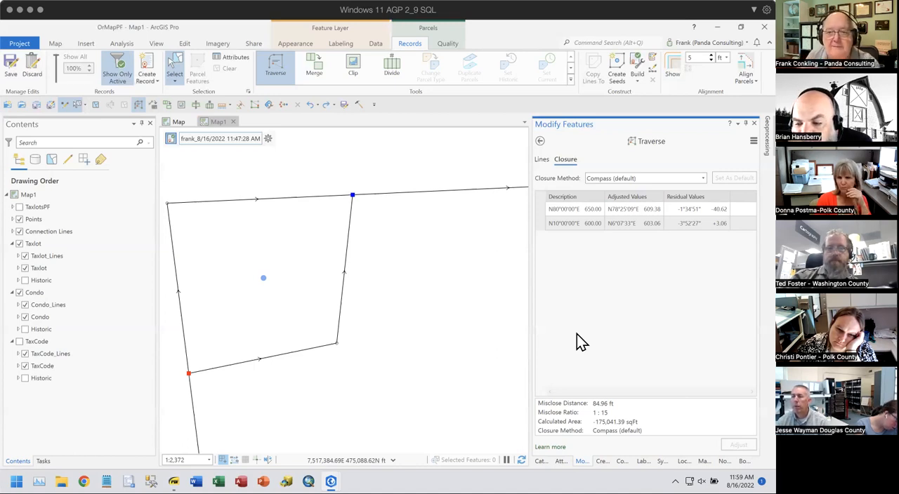
click(540, 141)
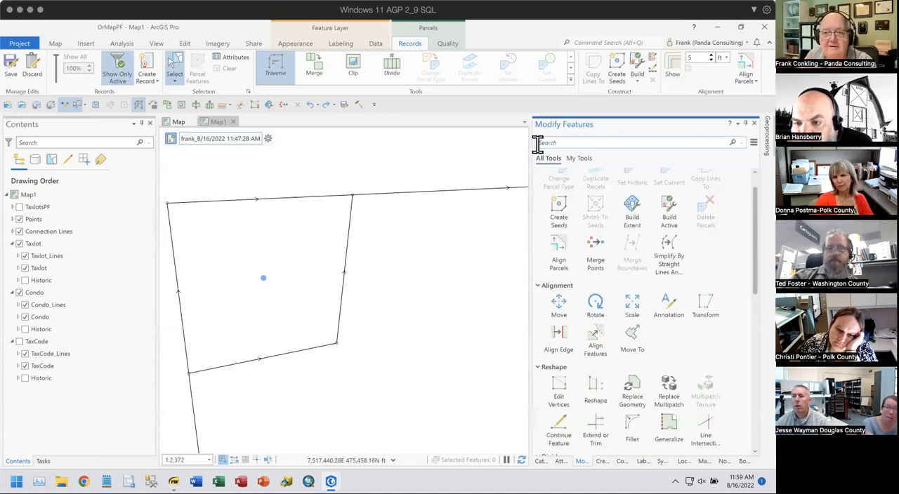
scroll(473, 240, down, 4)
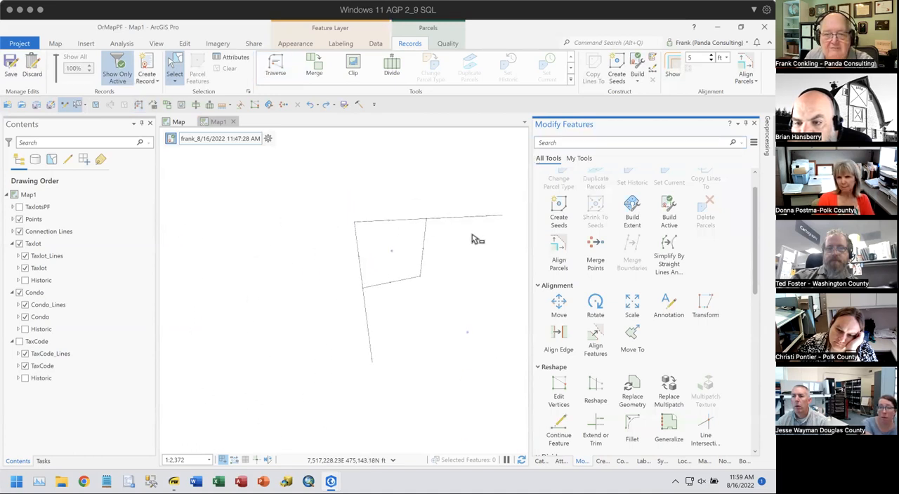
drag(468, 283, 391, 264)
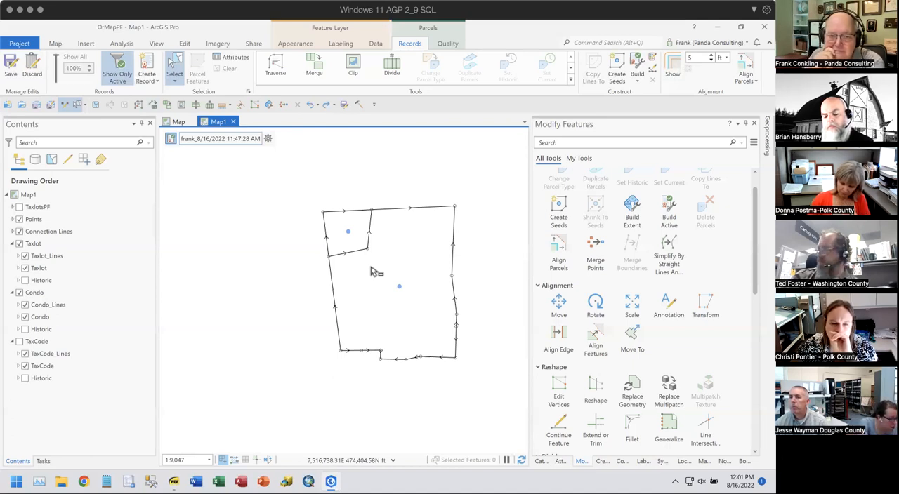
scroll(395, 268, down, 1)
scroll(393, 271, up, 4)
scroll(394, 269, down, 3)
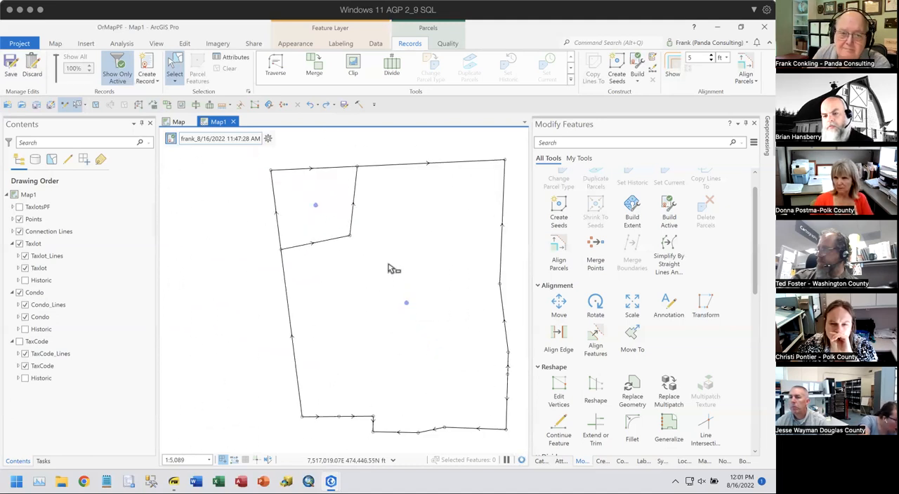
drag(411, 285, 390, 278)
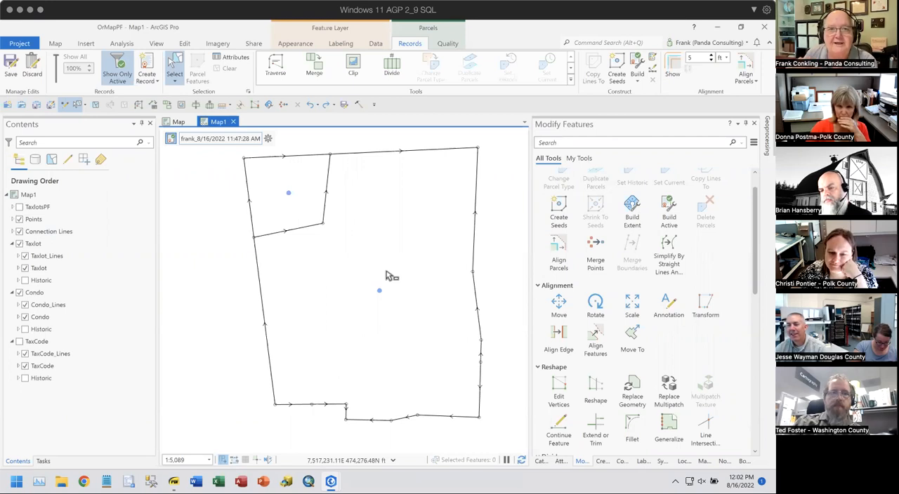
- Expand the Historic group under Taxlot and open the symbology of the Historic Taxlot_Lines layer
click(18, 280)
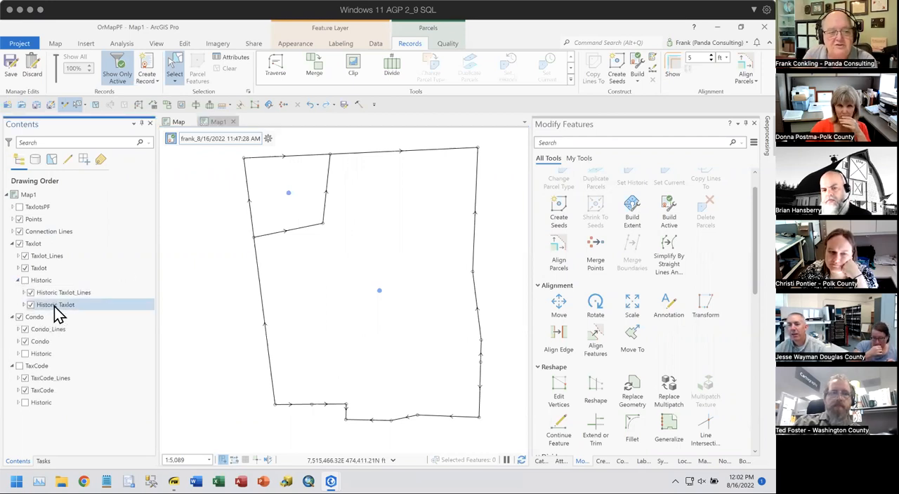
click(46, 294)
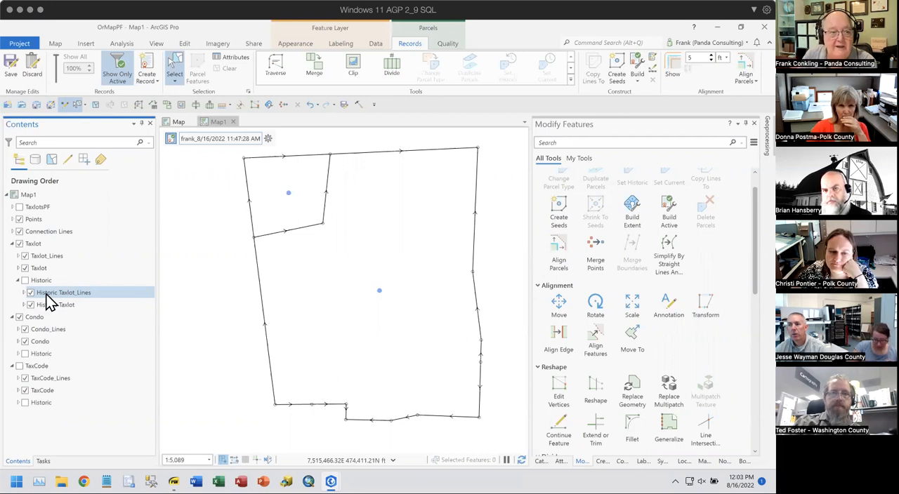
right_click(61, 293)
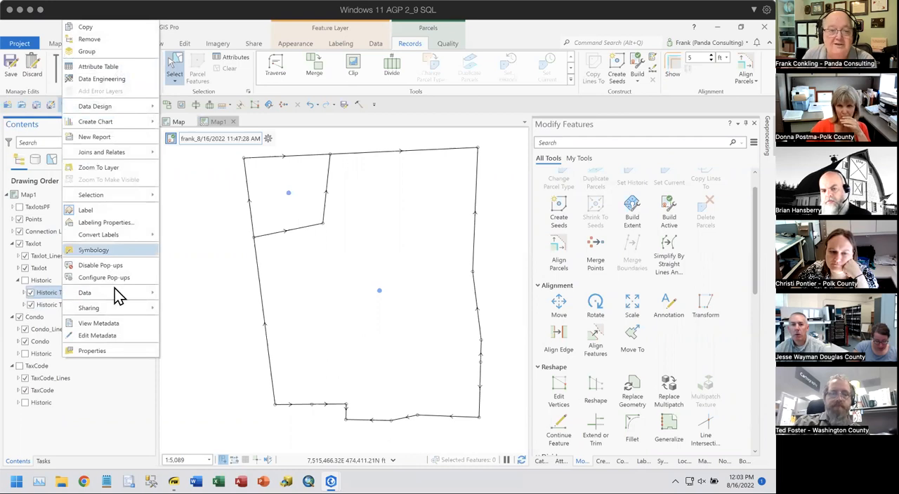
key(Return)
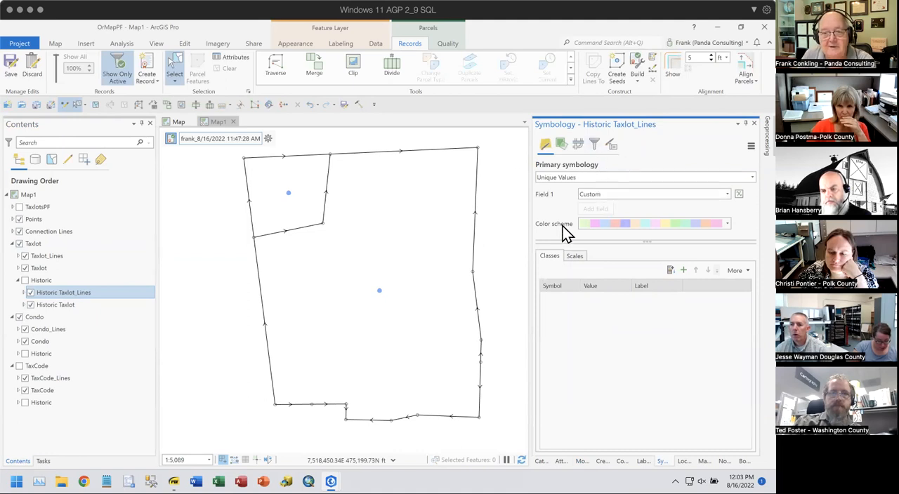
- Open the COGO line symbol of Historic Taxlot_Lines and set its solid stroke to purple with a 2 pt width
click(23, 292)
click(33, 303)
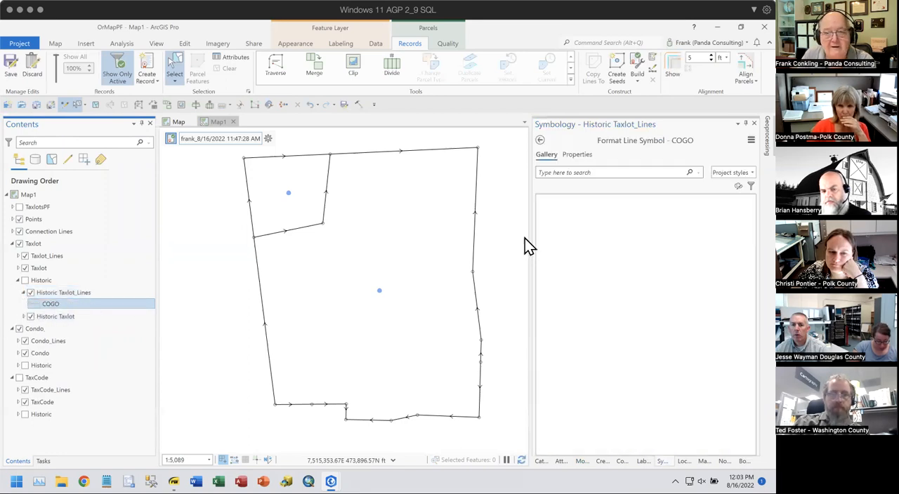
click(584, 155)
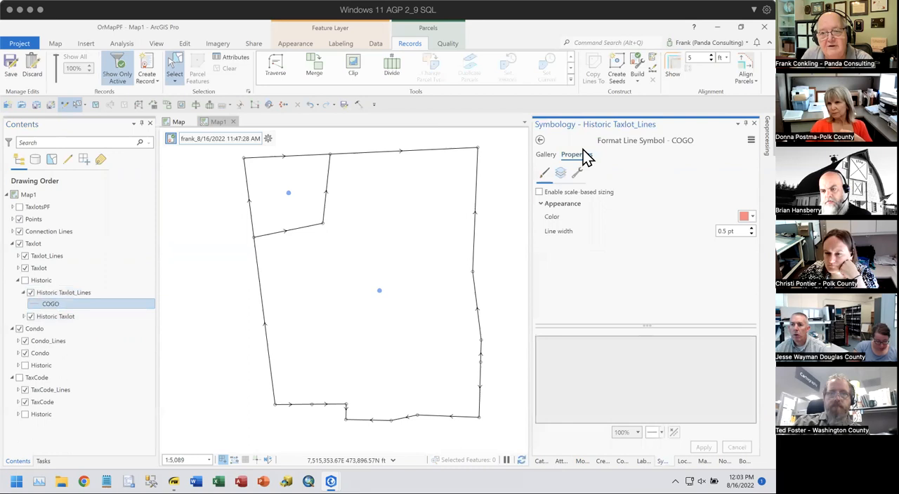
click(560, 173)
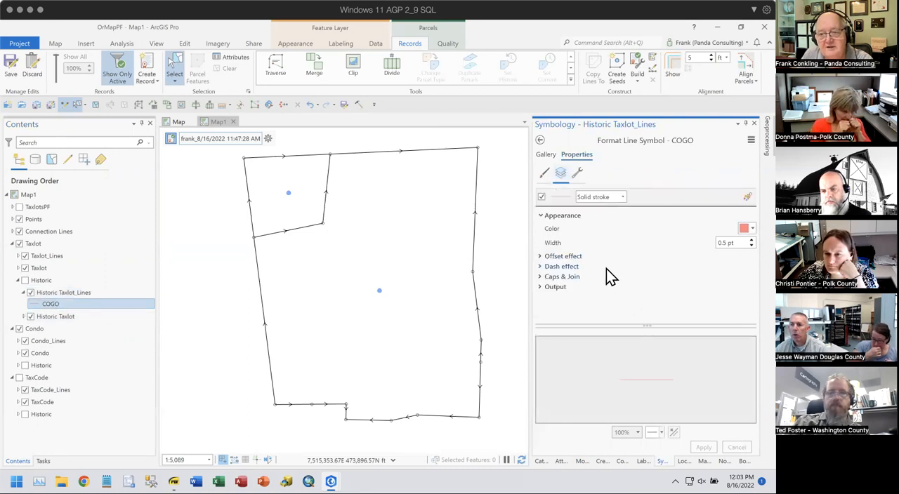
click(747, 228)
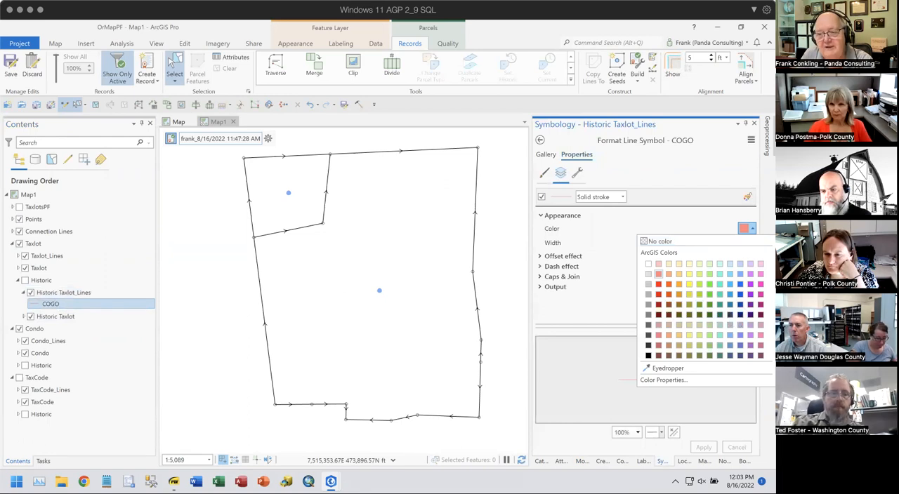
click(750, 293)
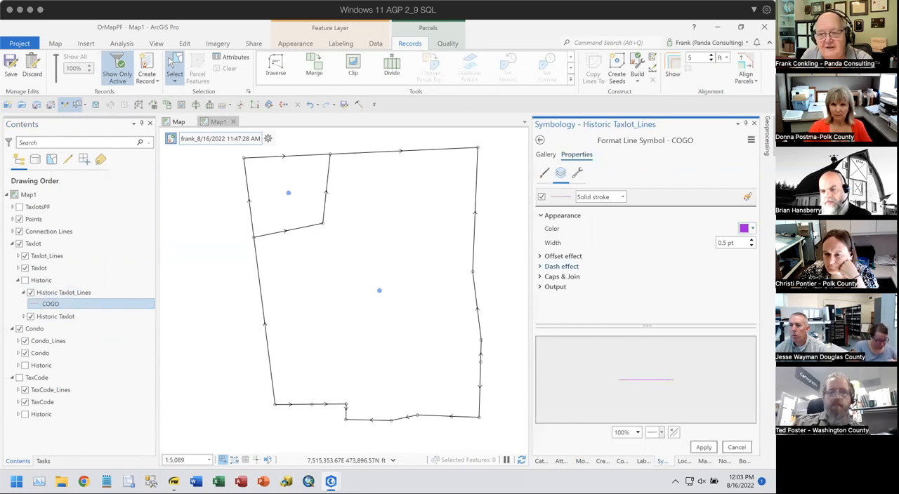
click(751, 240)
click(752, 240)
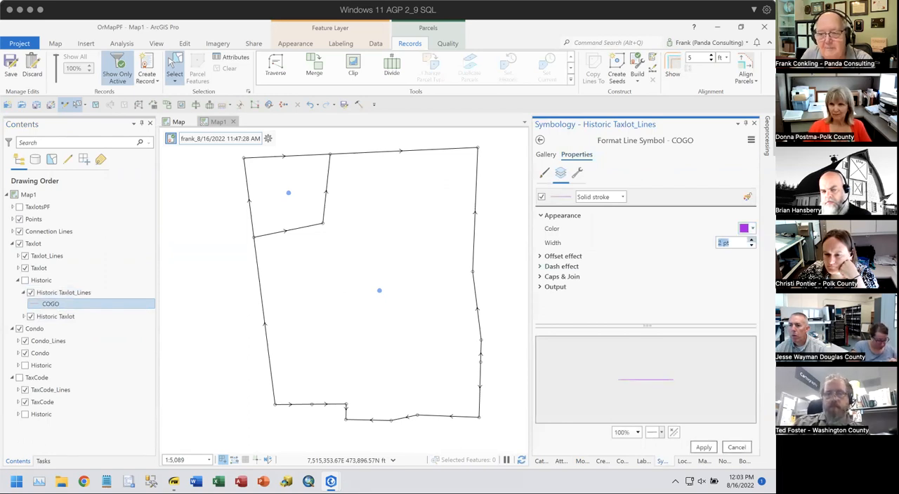
- Give the COGO stroke a dash-dot effect with template 6 3 3 3 and apply the symbol changes
click(540, 266)
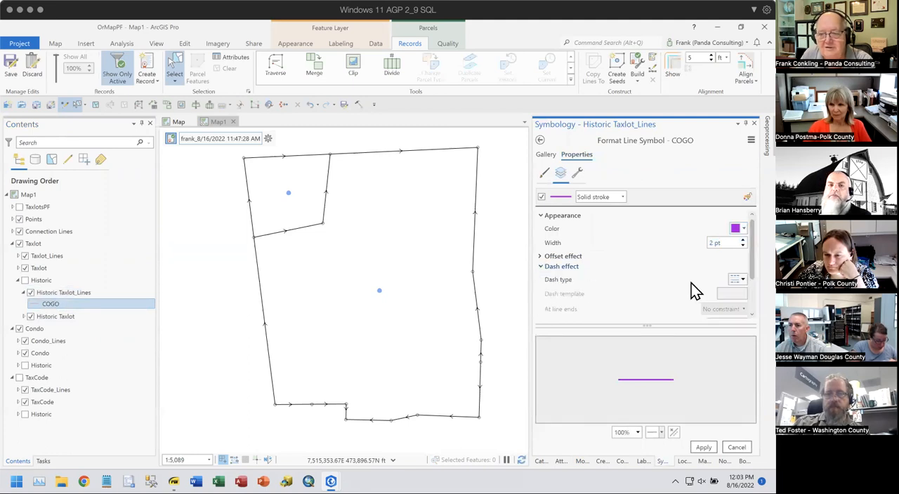
click(743, 278)
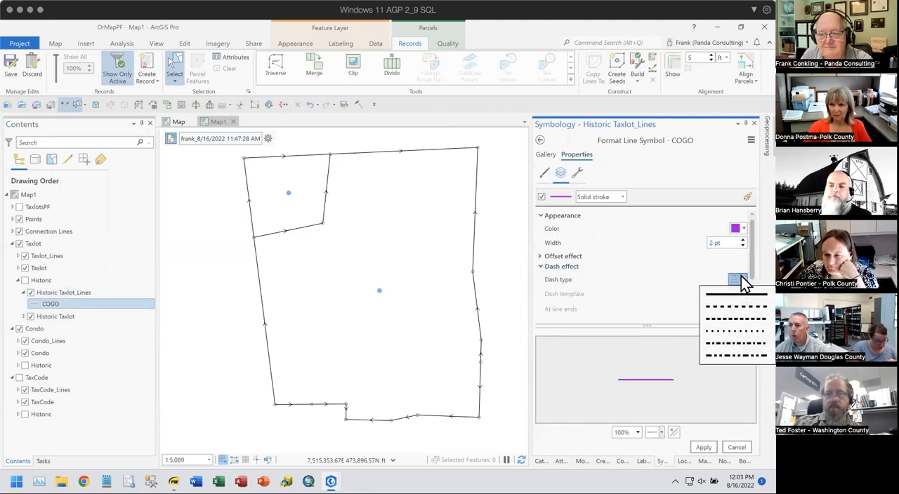
click(723, 344)
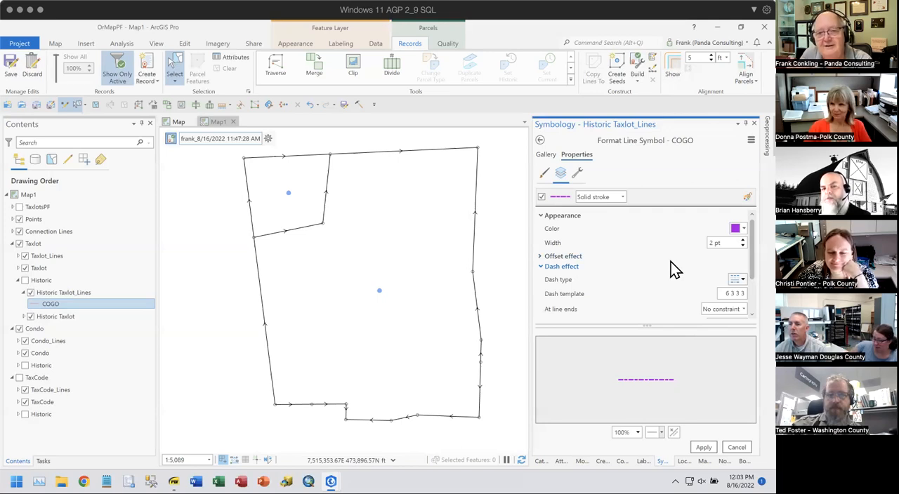
click(703, 449)
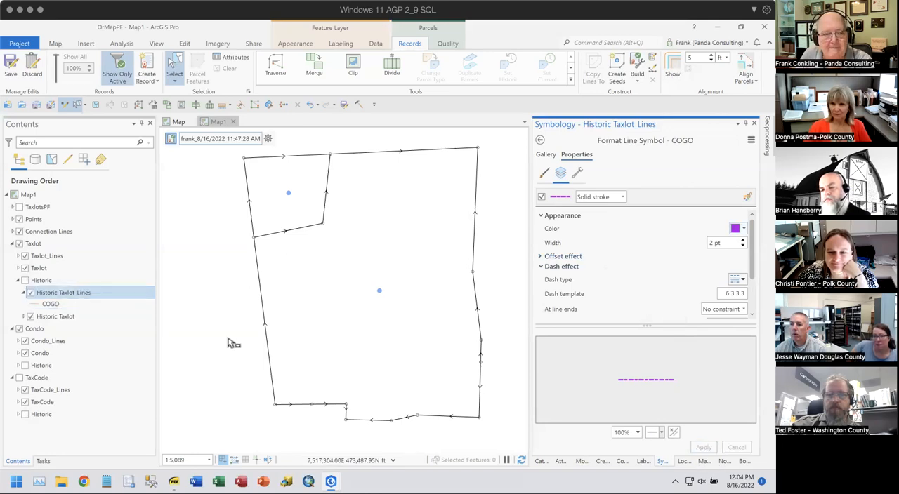
- Make the Historic taxlot group visible and build the parcels of the active record
click(23, 293)
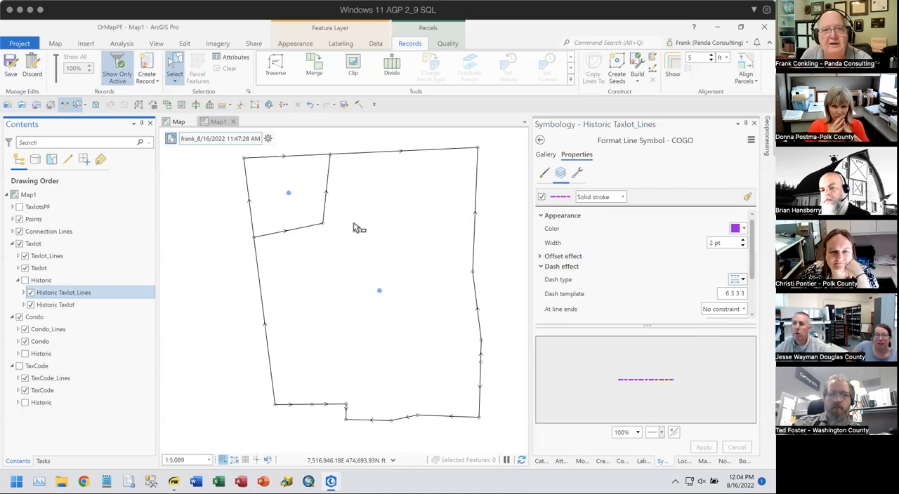
click(24, 281)
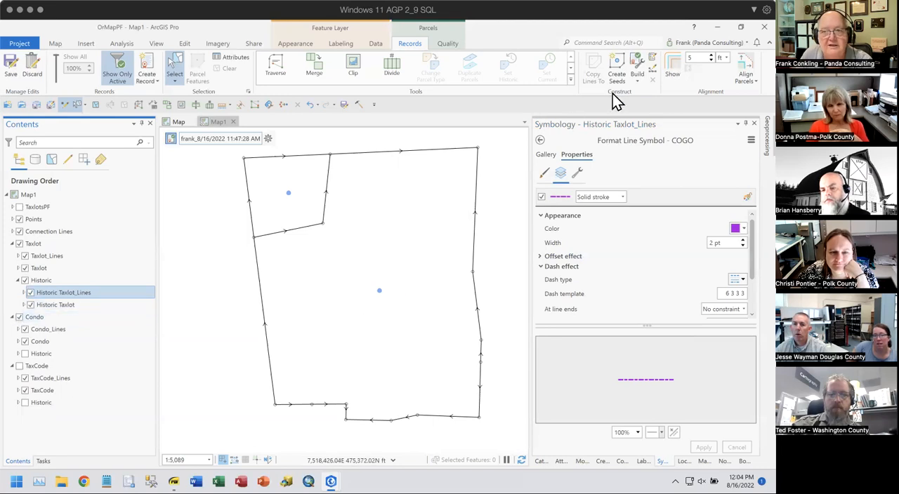
click(637, 64)
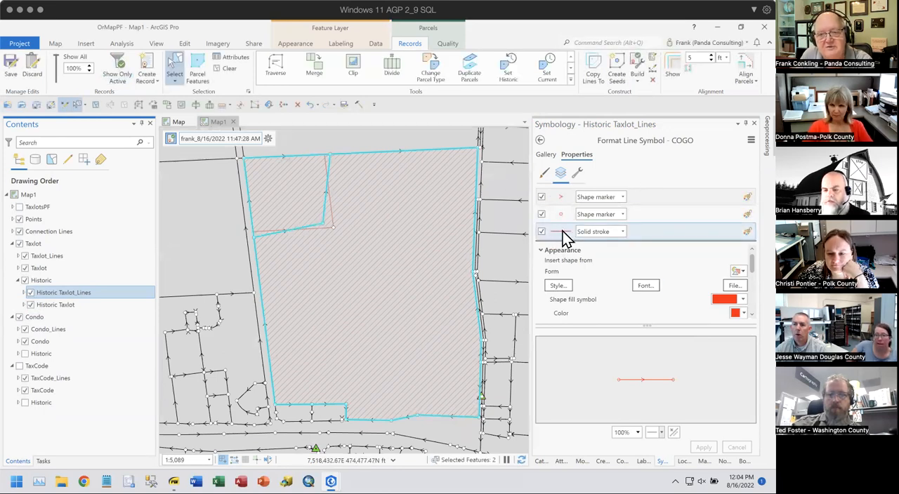
- From the COGO class's scale ranges, open the red arrowed line symbol and set its solid stroke to purple, 2 pt wide
click(540, 140)
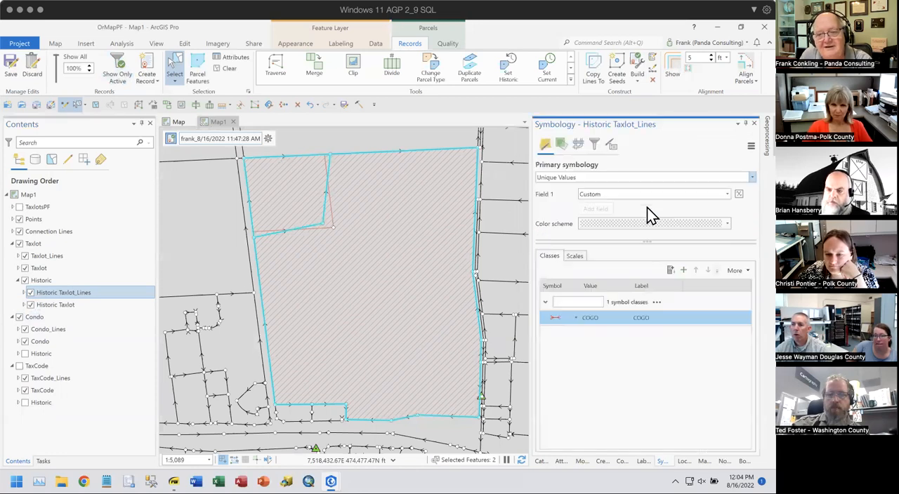
click(577, 257)
drag(736, 320, 709, 322)
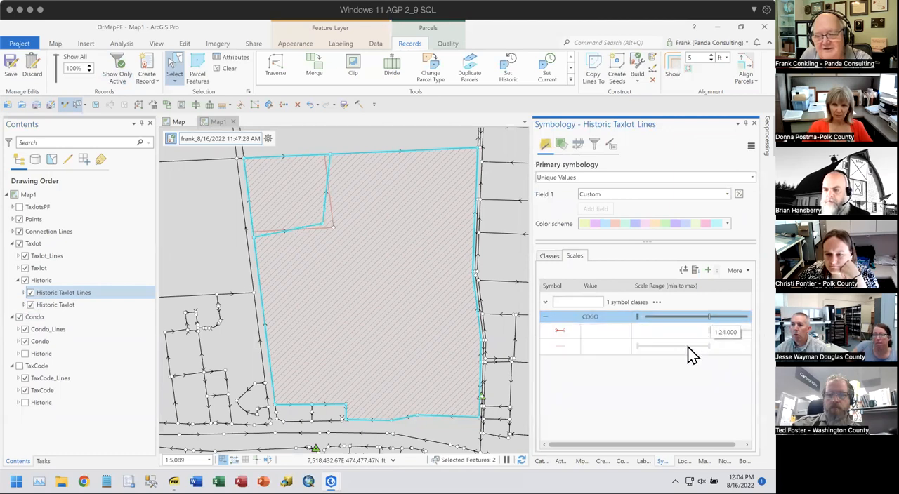
click(561, 331)
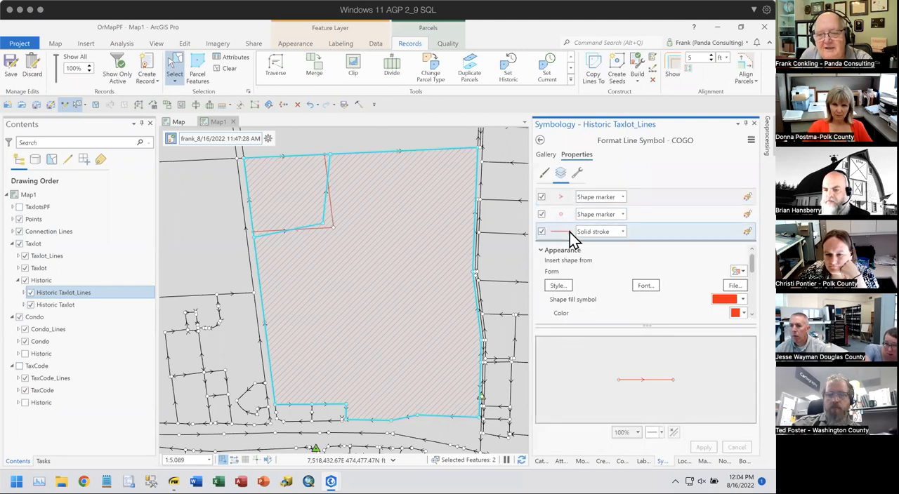
click(568, 235)
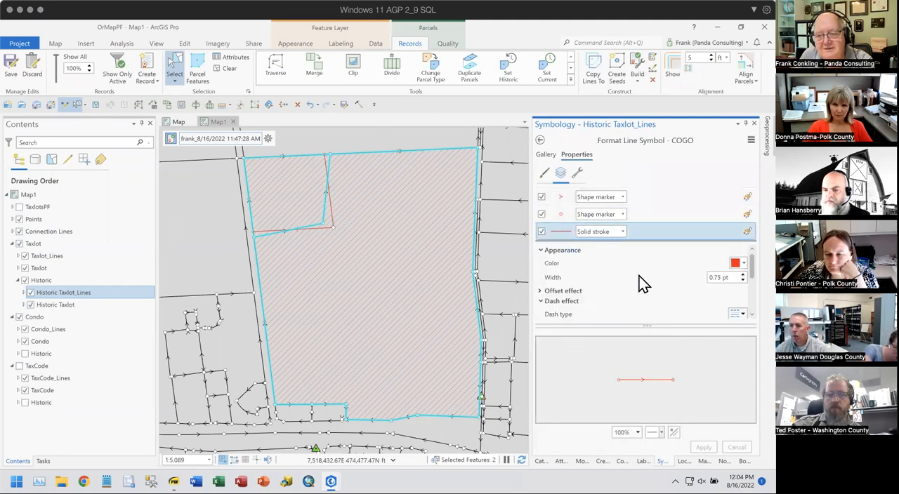
click(743, 266)
click(761, 329)
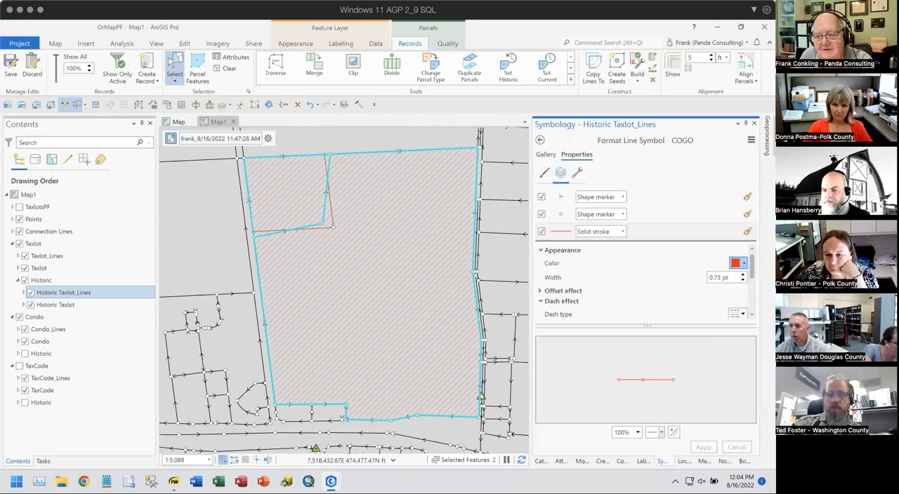
click(742, 274)
click(741, 274)
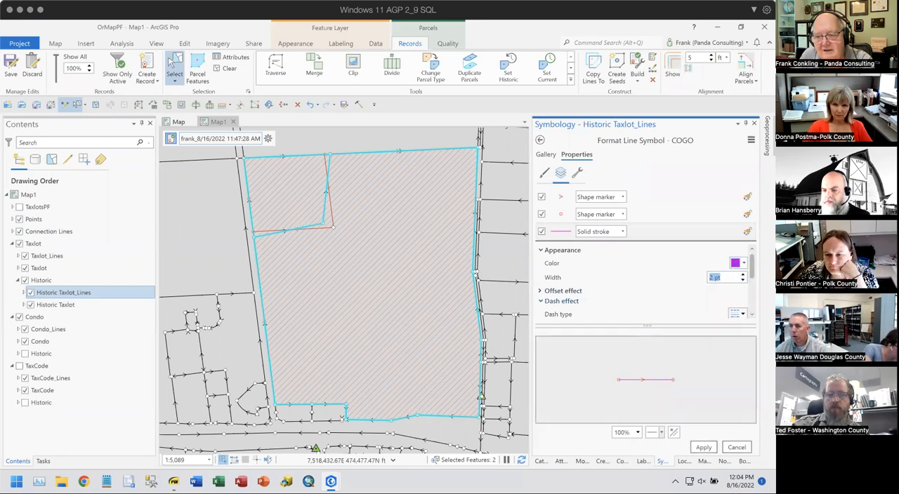
- Set the arrowed COGO symbol's solid stroke to a dash-dot pattern and apply it
click(738, 313)
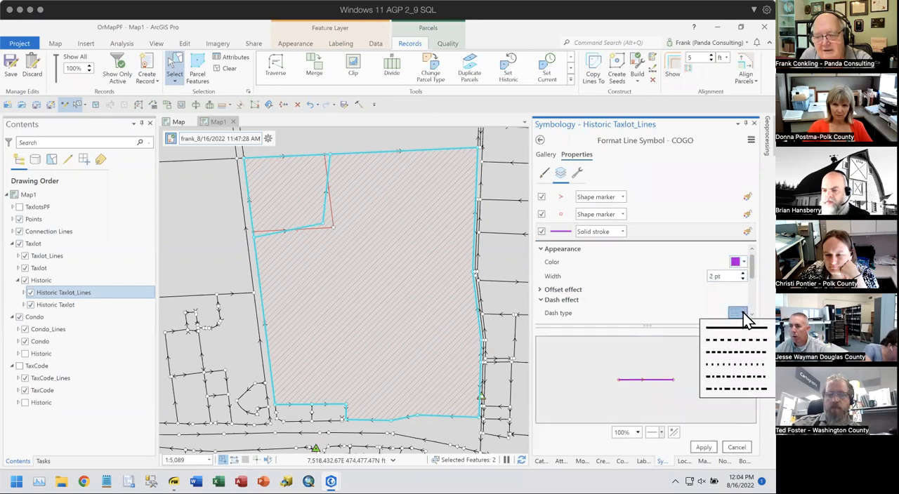
click(737, 383)
click(703, 448)
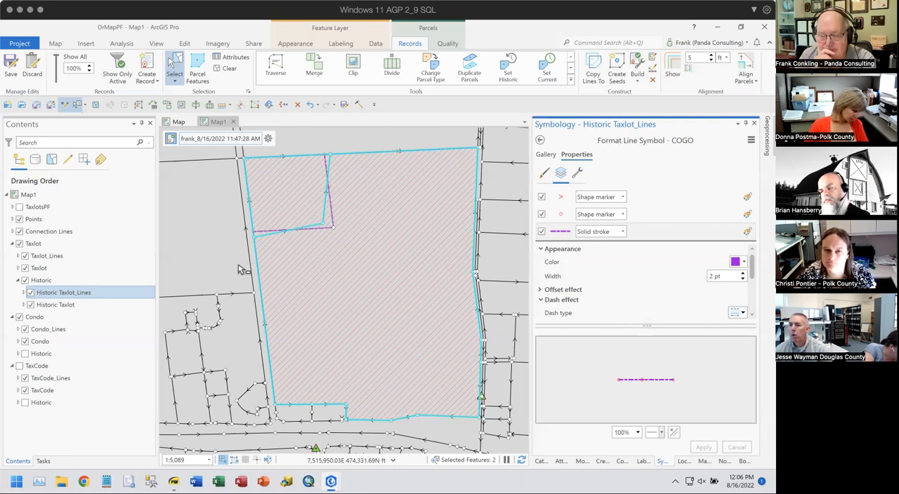
- Inspect the attributes of the selected taxlots, and view the same area in the Map view with the TaxlotsPF group collapsed
click(541, 461)
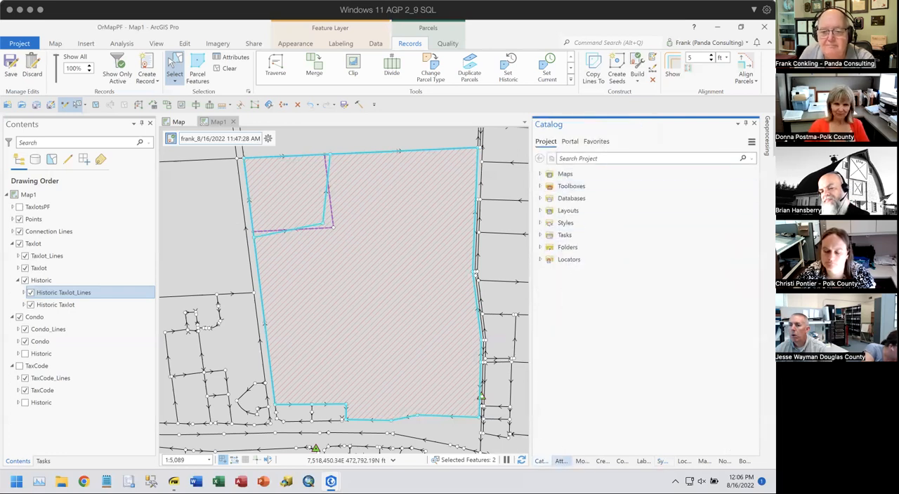
click(560, 462)
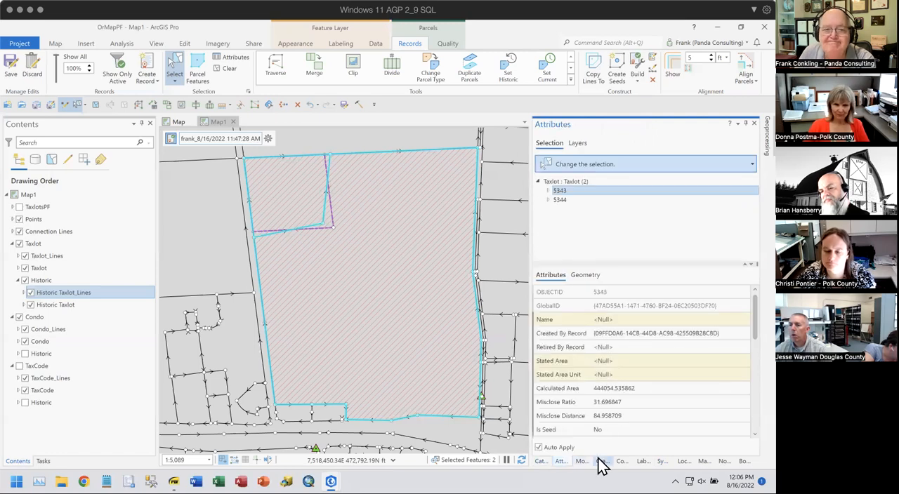
click(180, 123)
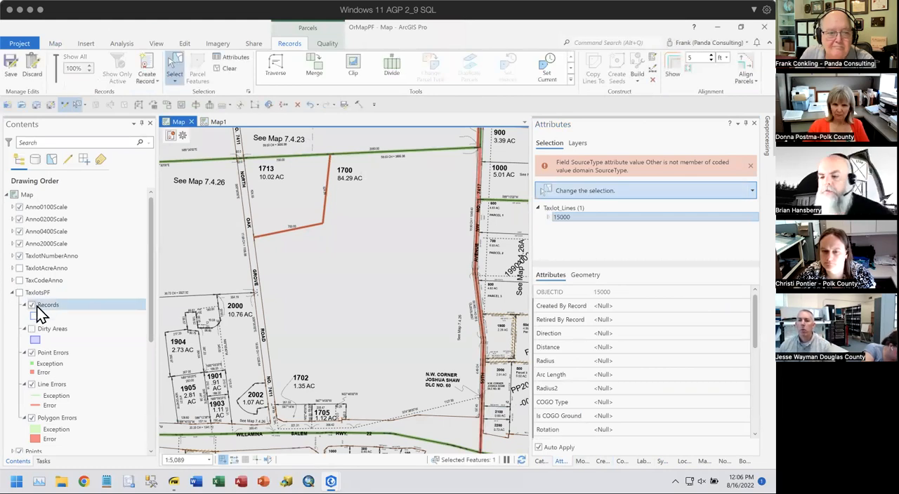
click(13, 293)
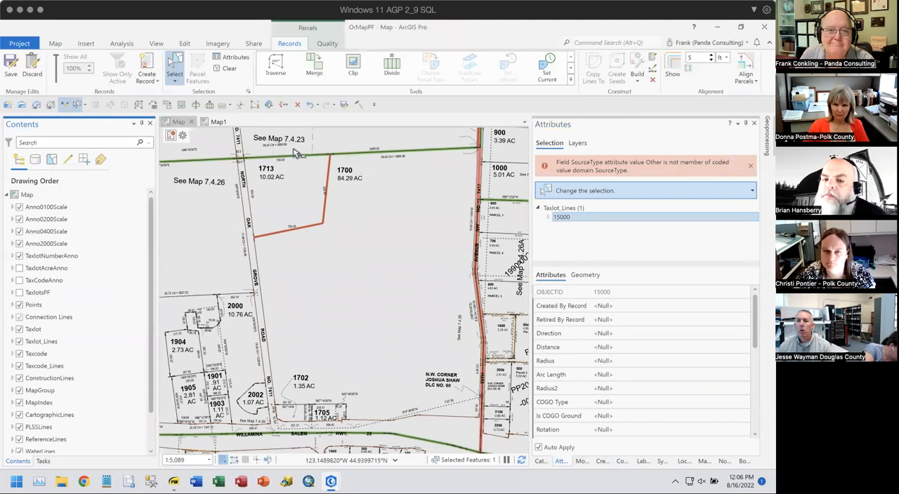
- Return to Map1, clear the taxlot selection and hide the Historic taxlot group
click(212, 122)
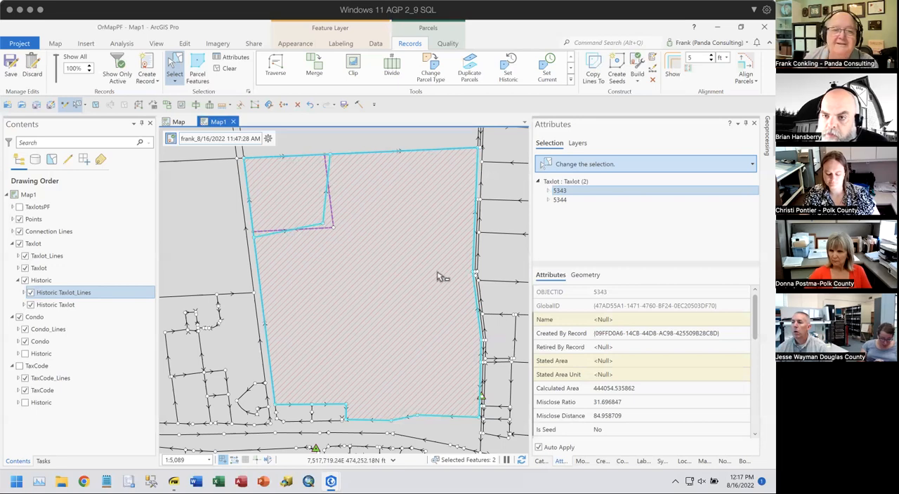
click(222, 70)
drag(280, 227, 441, 243)
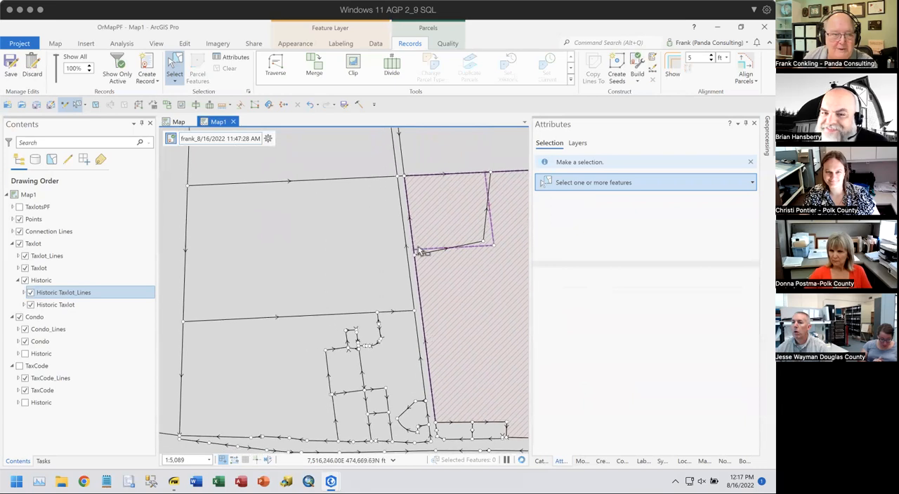
click(23, 281)
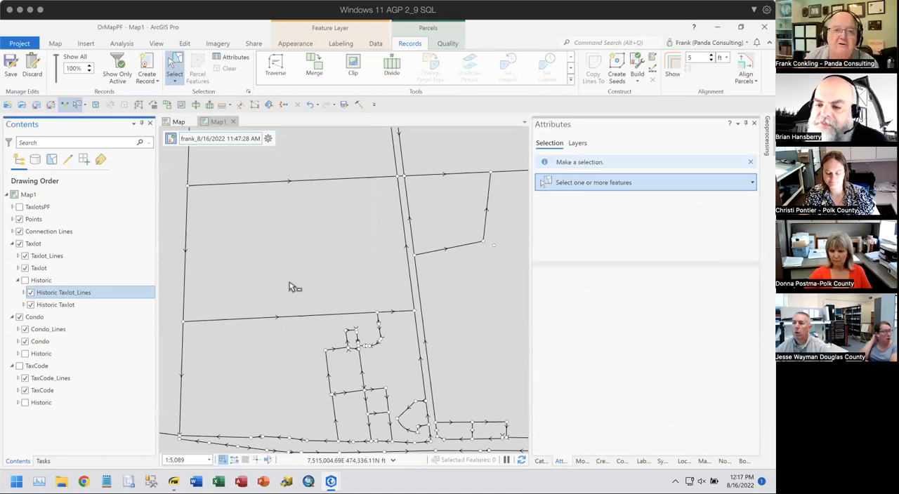
- Create a new active parcel record, keeping the default name
click(267, 138)
click(291, 152)
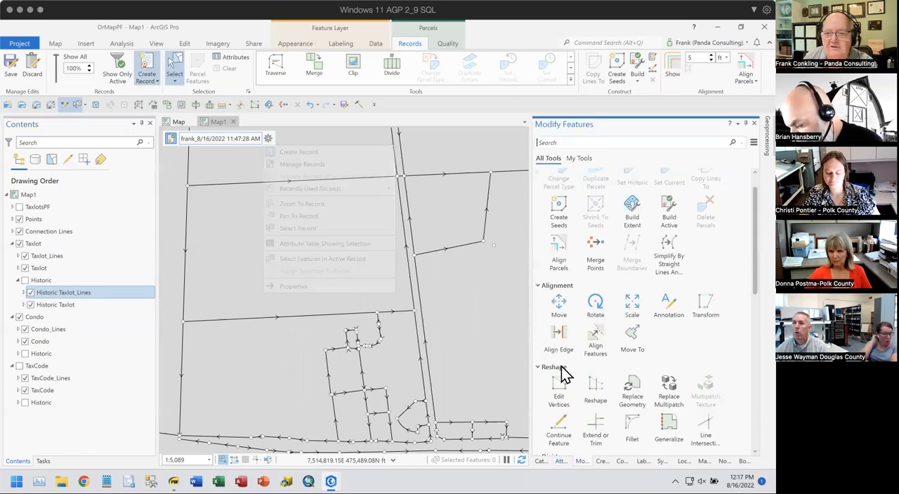
click(695, 445)
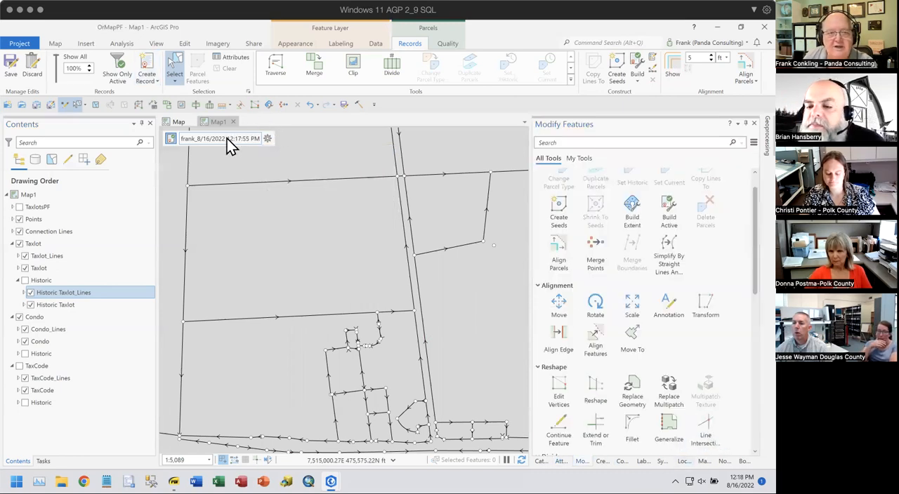
- Draw a four-sided Taxlot parcel polygon inside the large empty parcel west of the road, using the Taxlot Parcel template
scroll(318, 224, down, 2)
drag(315, 234, 269, 212)
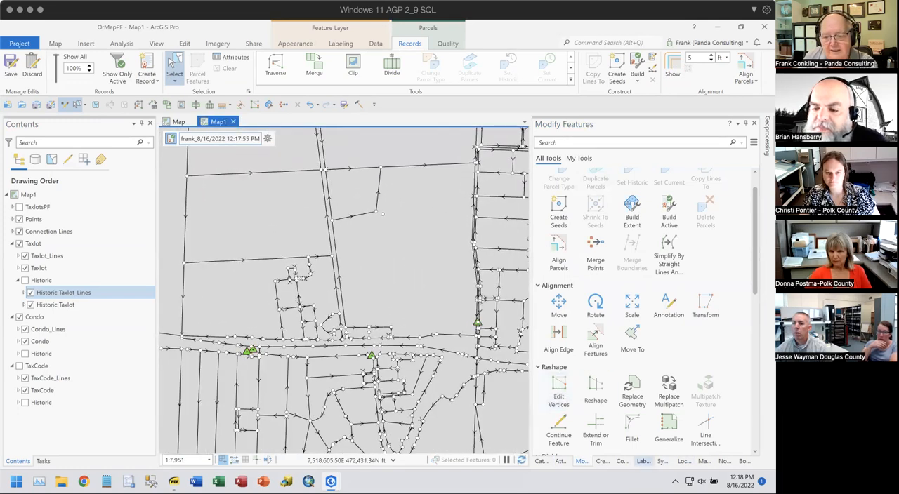
click(602, 462)
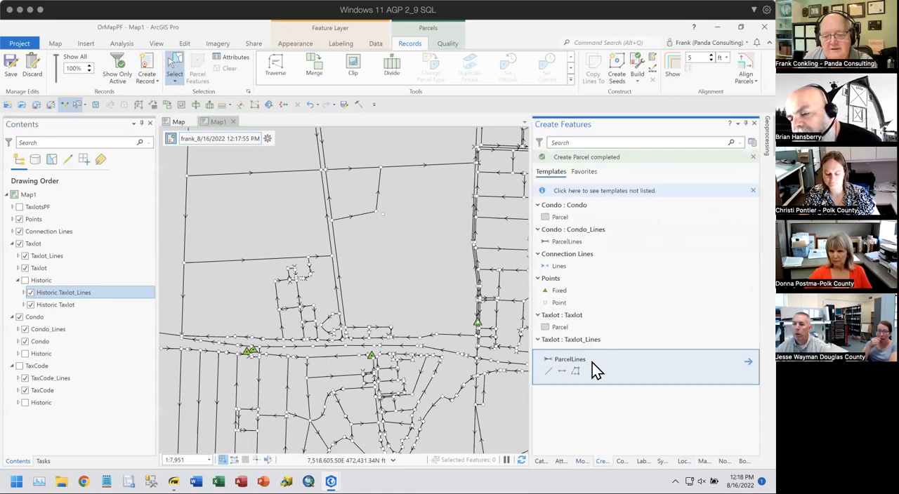
click(551, 327)
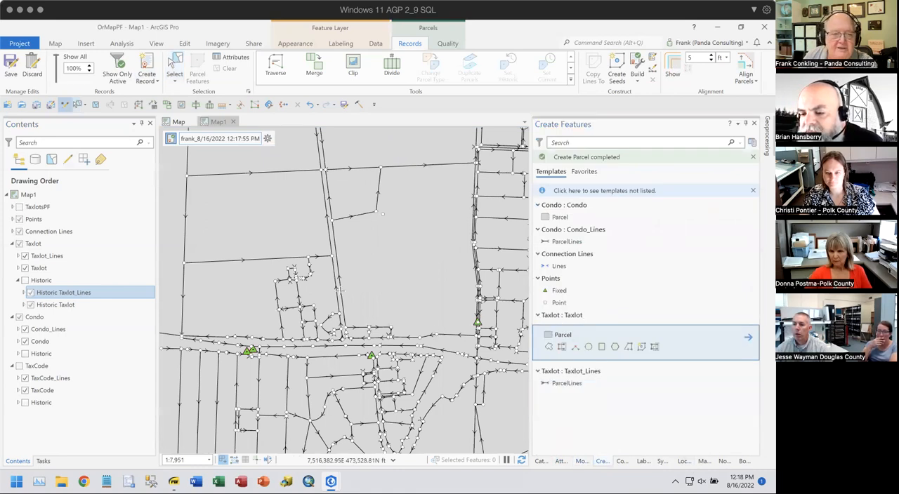
click(234, 188)
click(275, 187)
double_click(267, 229)
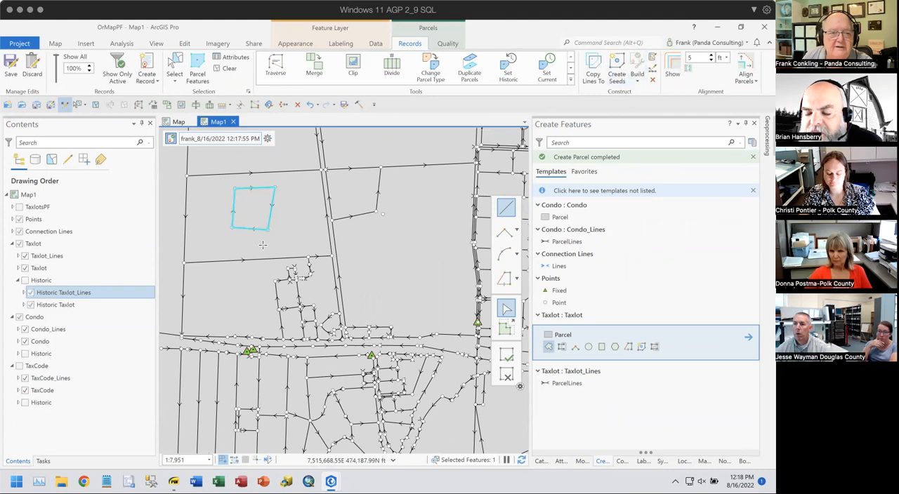
scroll(230, 208, up, 2)
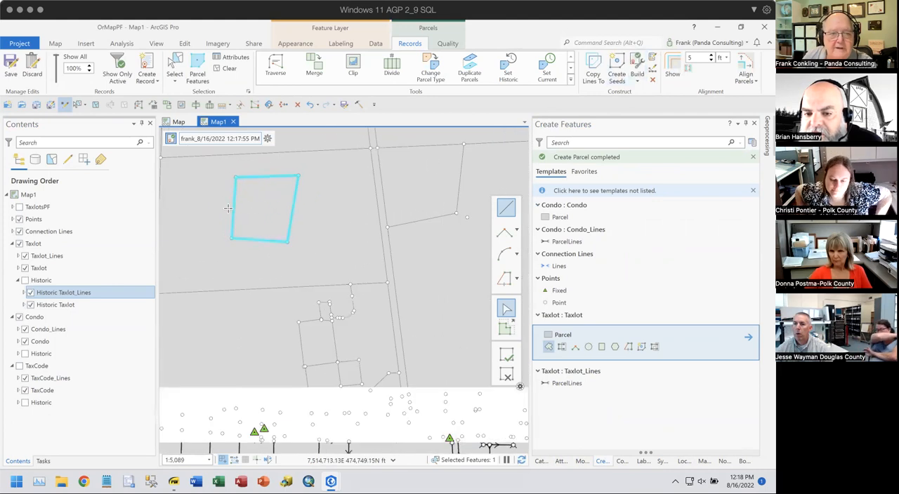
- Select all features in the active record and inspect the attributes of its points, taxlot lines and taxlot polygon
click(266, 138)
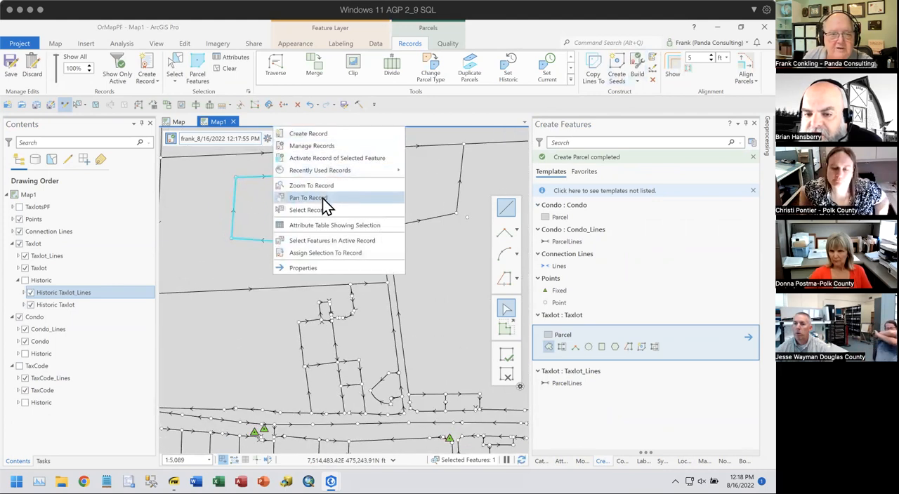
click(324, 240)
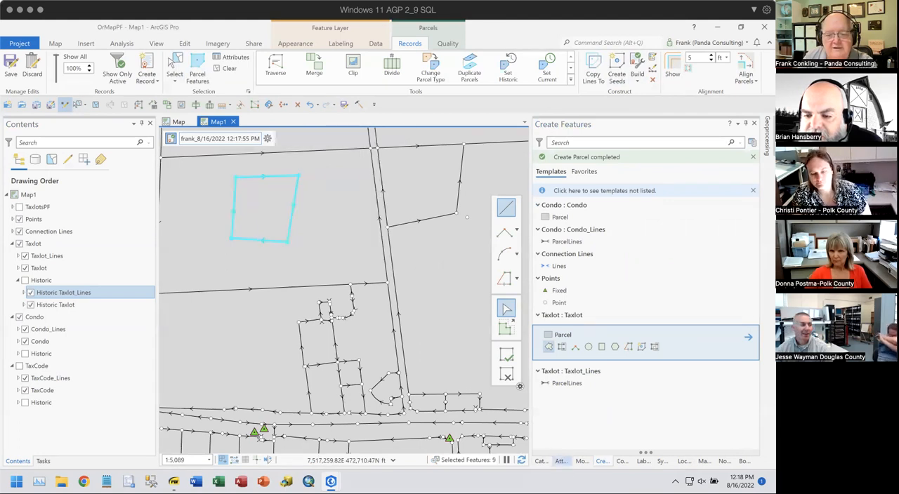
click(560, 461)
click(559, 182)
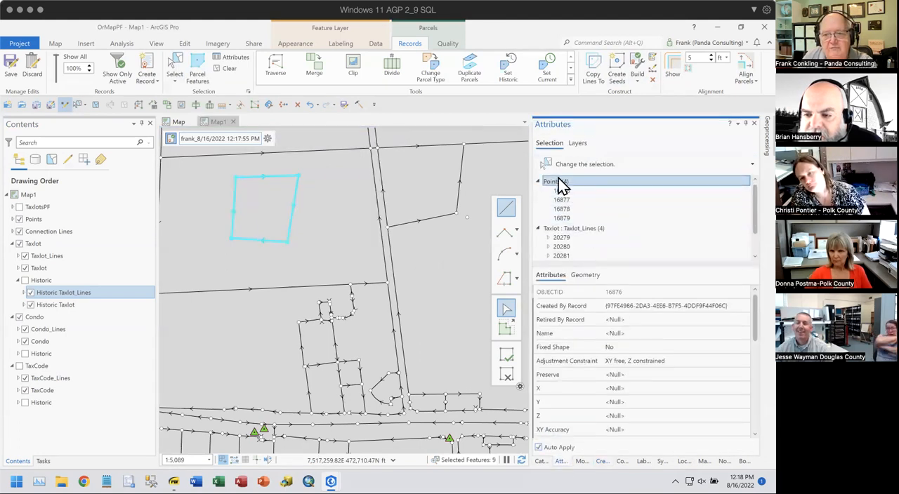
click(610, 228)
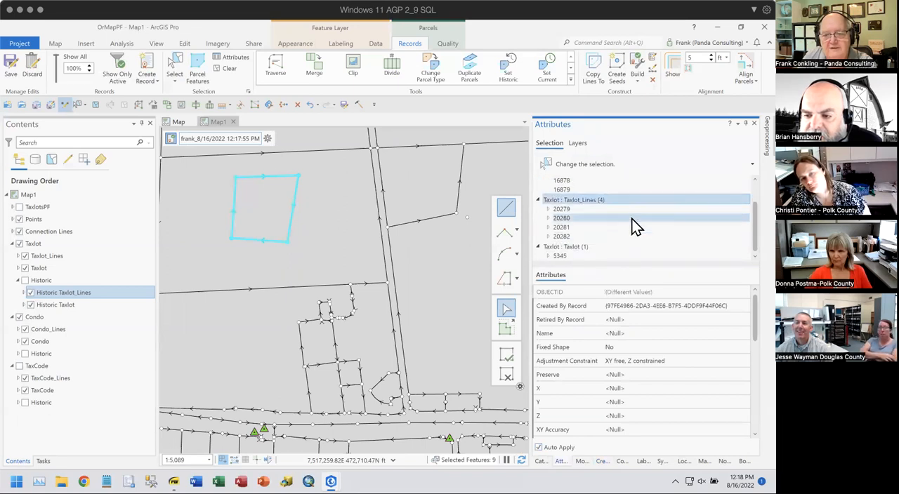
click(586, 248)
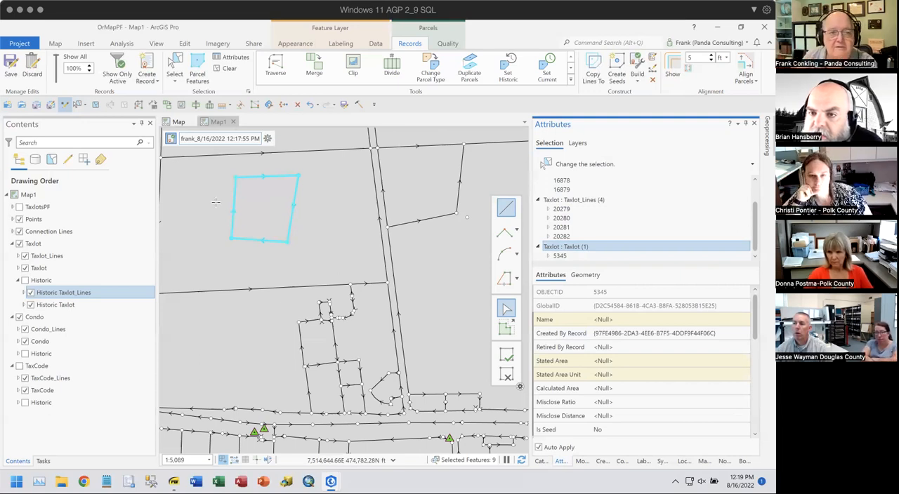
- Create another parcel record for the next parcel, keeping the default name and empty record fields
click(267, 138)
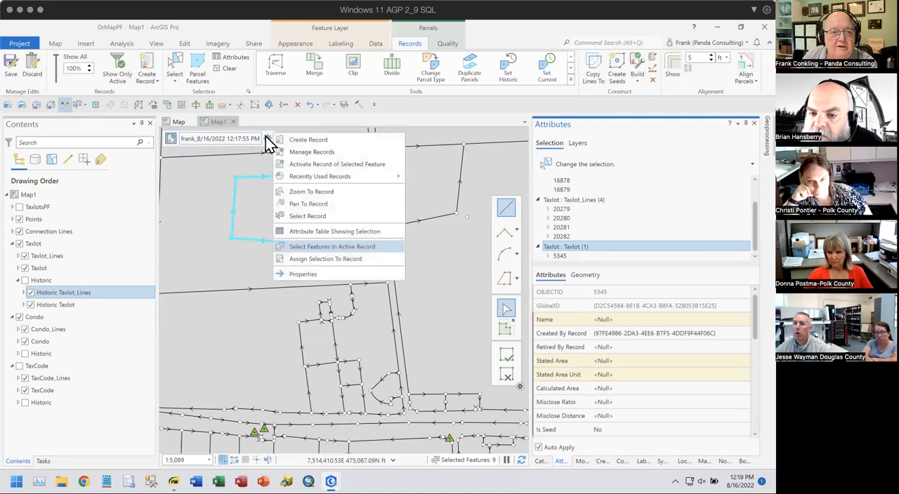
click(298, 146)
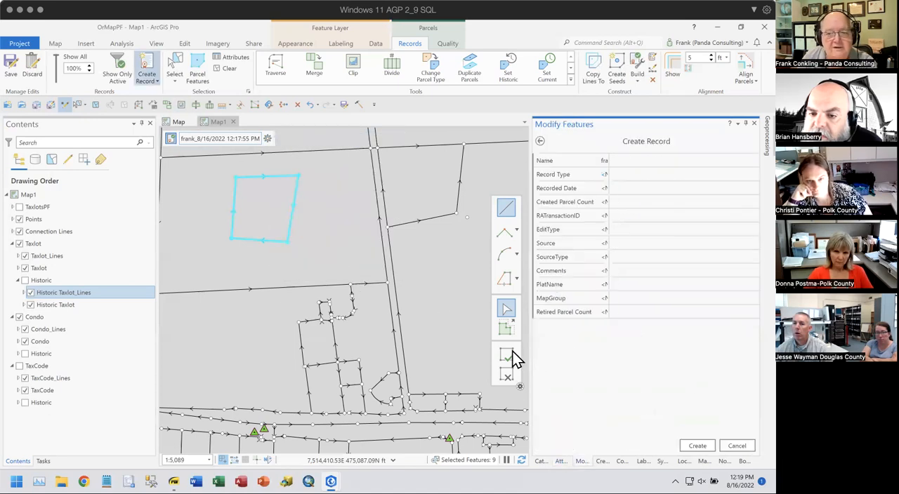
click(697, 447)
- Draw a five-sided Taxlot parcel polygon in the open area east of the road, using the Taxlot Parcel template
drag(357, 225, 290, 225)
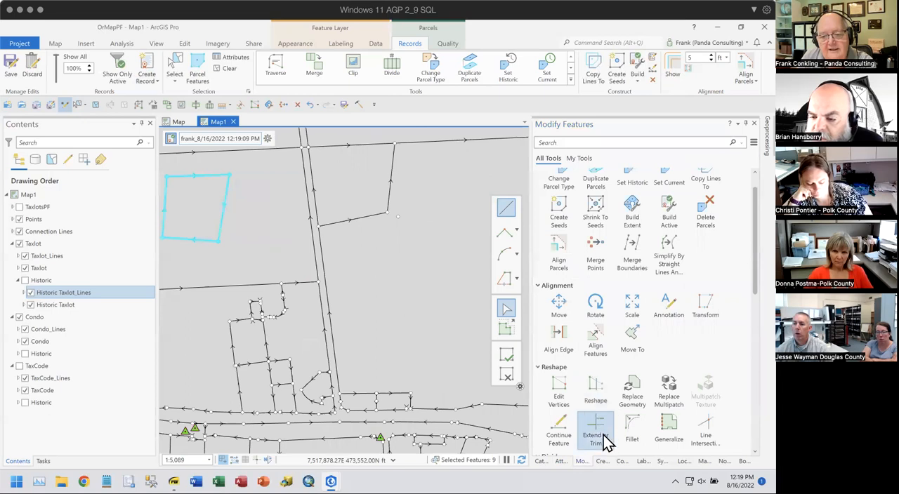
click(603, 461)
click(548, 346)
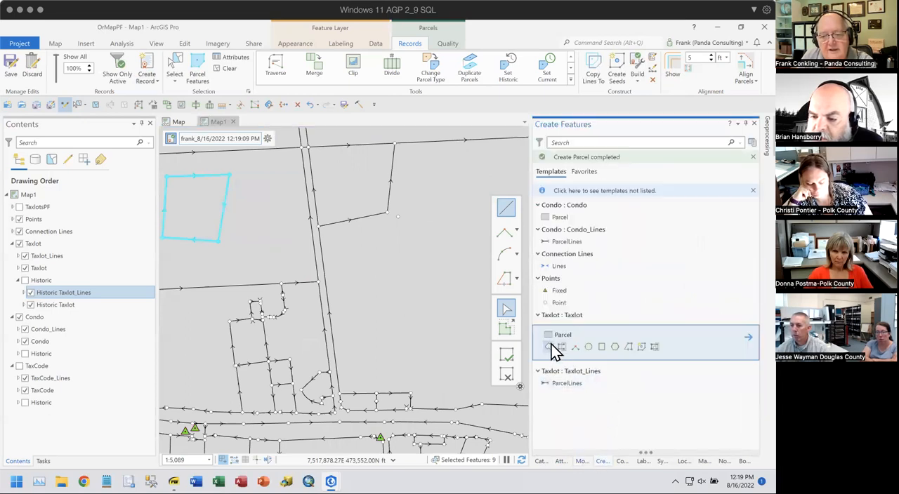
click(389, 304)
click(424, 248)
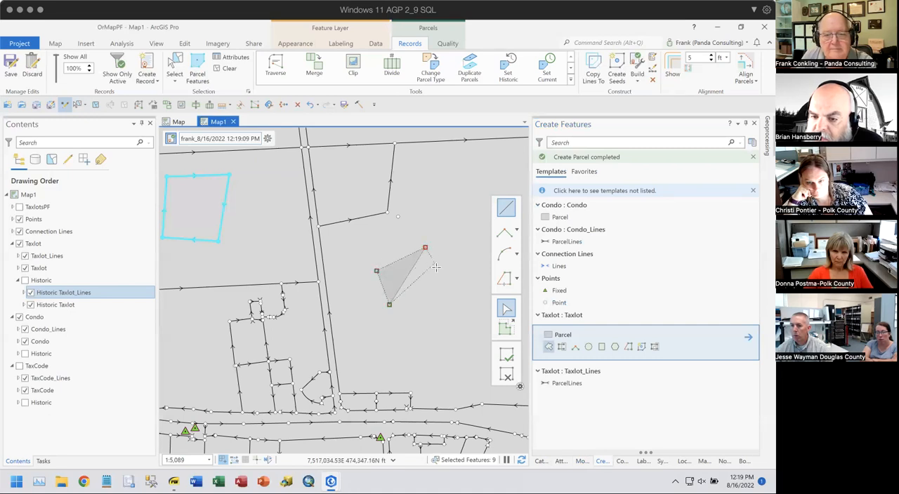
click(444, 295)
double_click(423, 314)
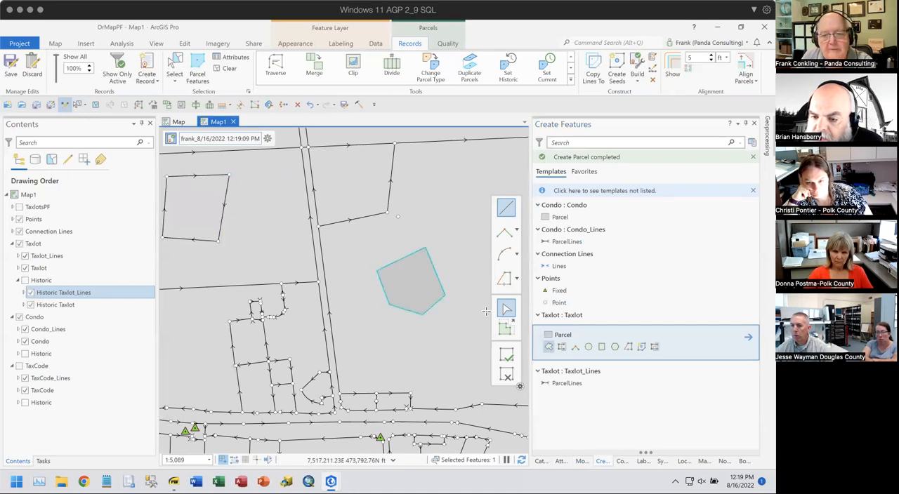
- Try to autocomplete a Taxlot parcel against the east edge of the five-sided parcel, and undo the sketch
click(562, 347)
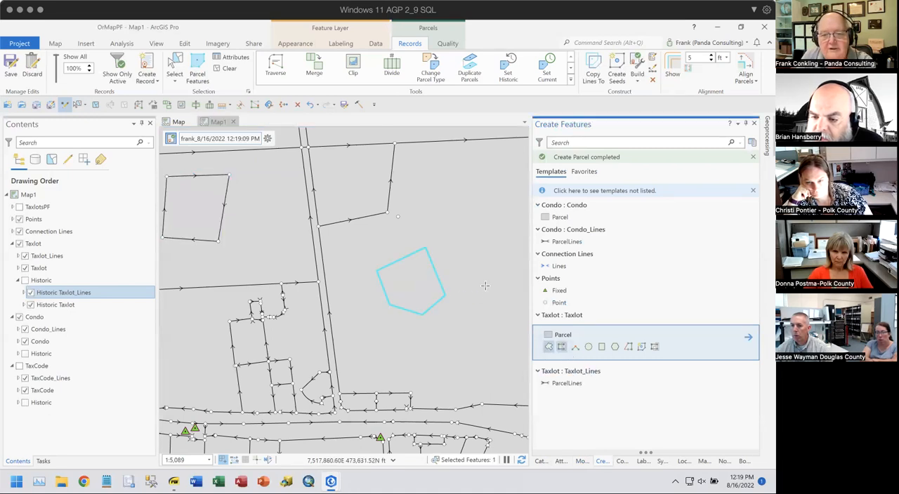
click(437, 239)
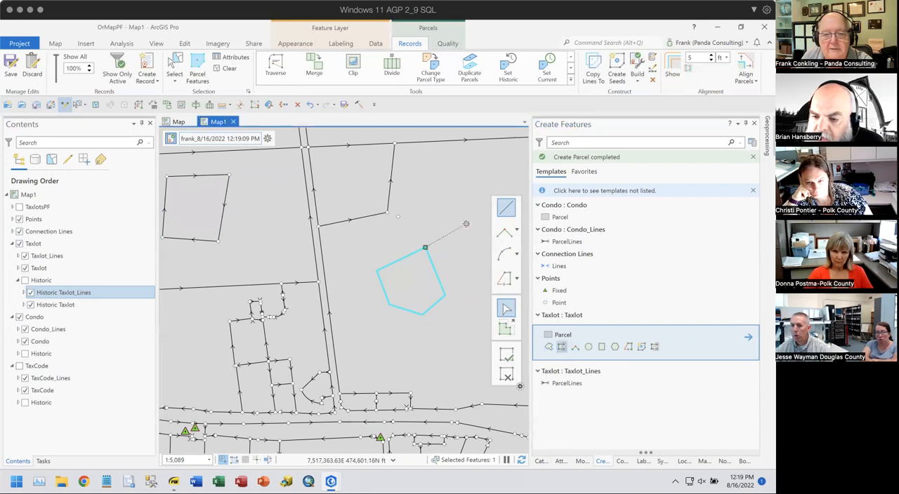
click(483, 275)
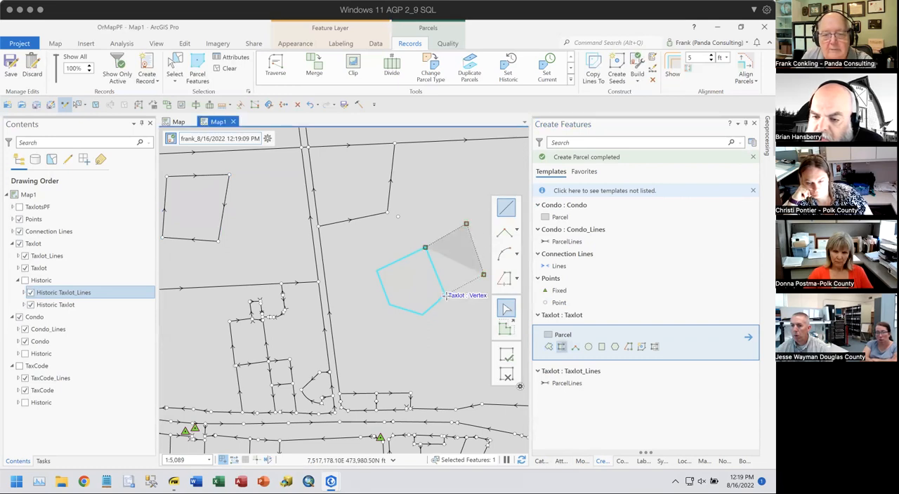
click(445, 295)
click(506, 357)
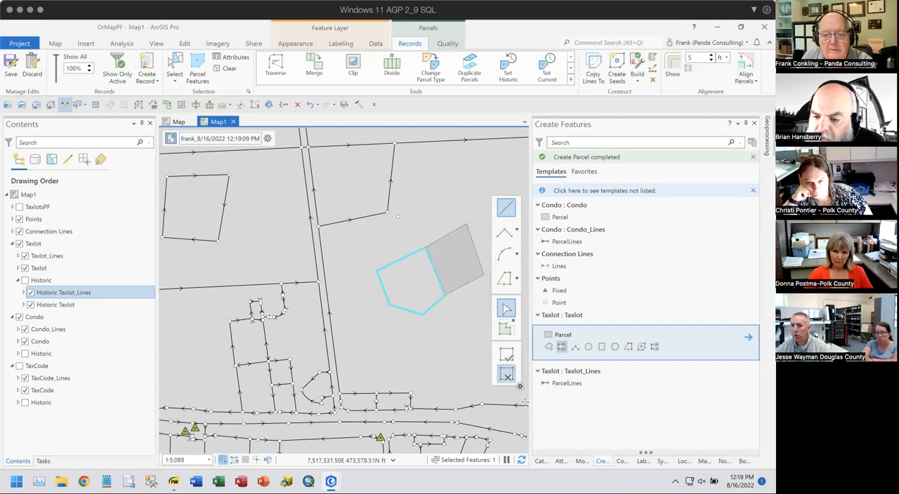
click(422, 296)
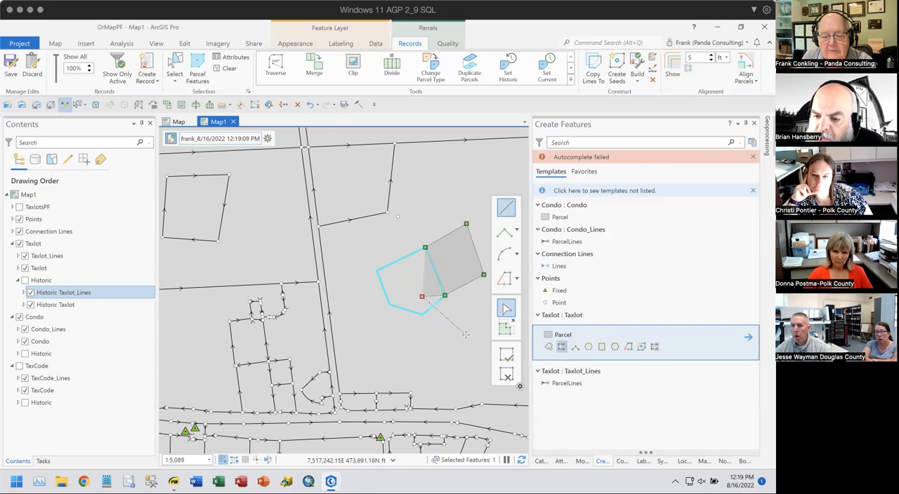
click(310, 104)
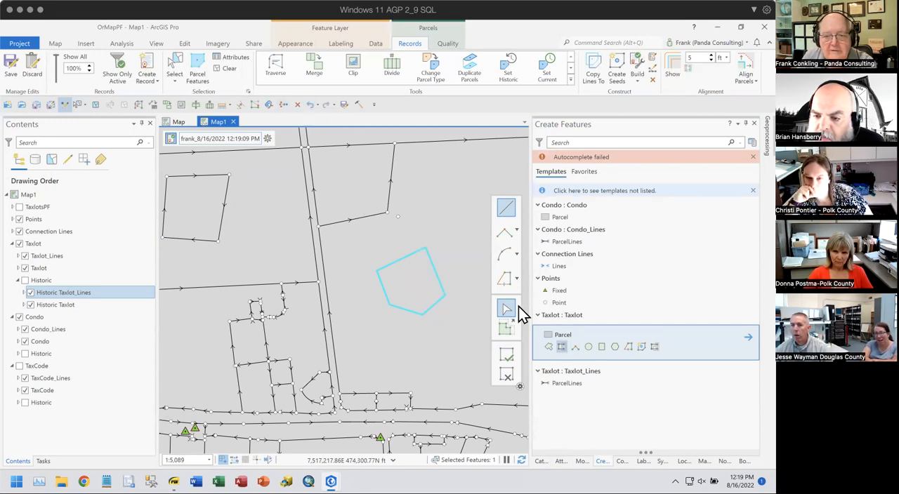
- Sketch a narrower autocomplete parcel between the north and east corners of the five-sided parcel, and discard the sketch
click(561, 346)
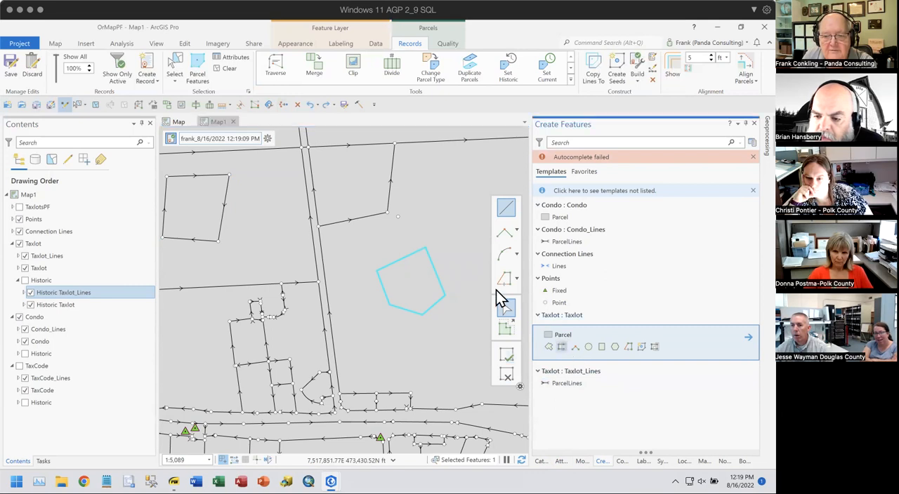
click(425, 248)
click(455, 229)
click(471, 274)
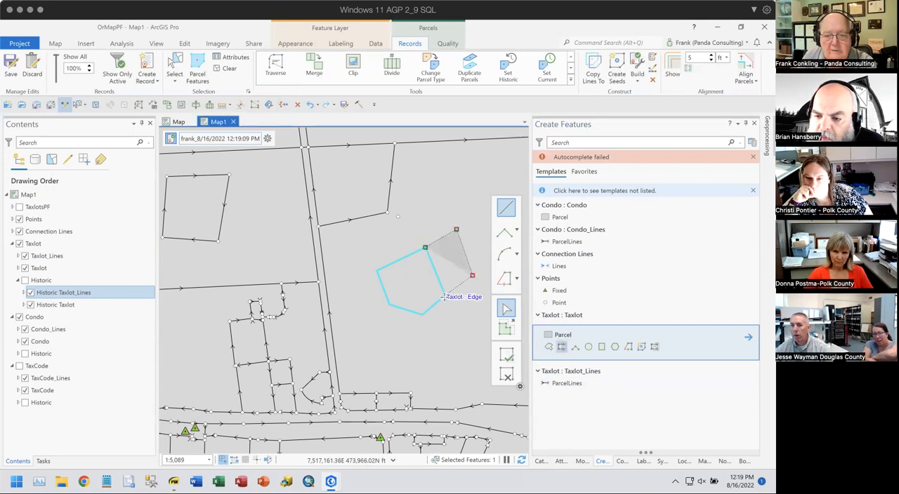
click(445, 296)
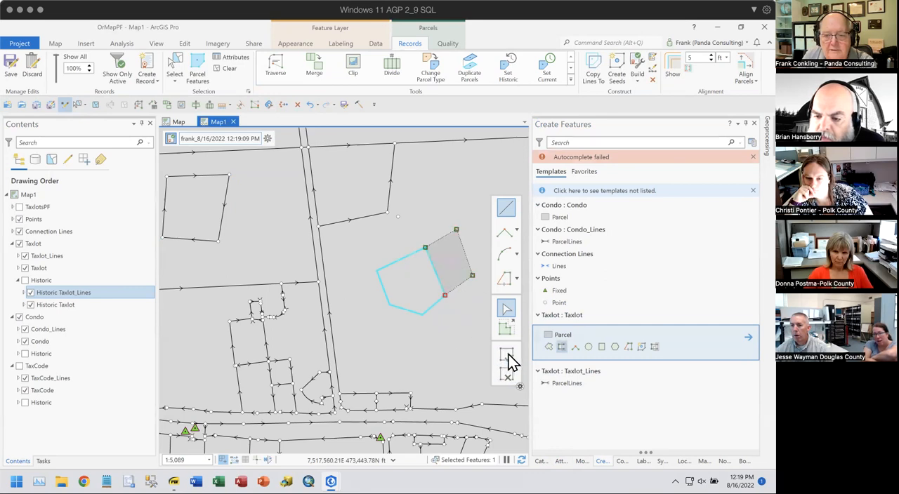
click(507, 375)
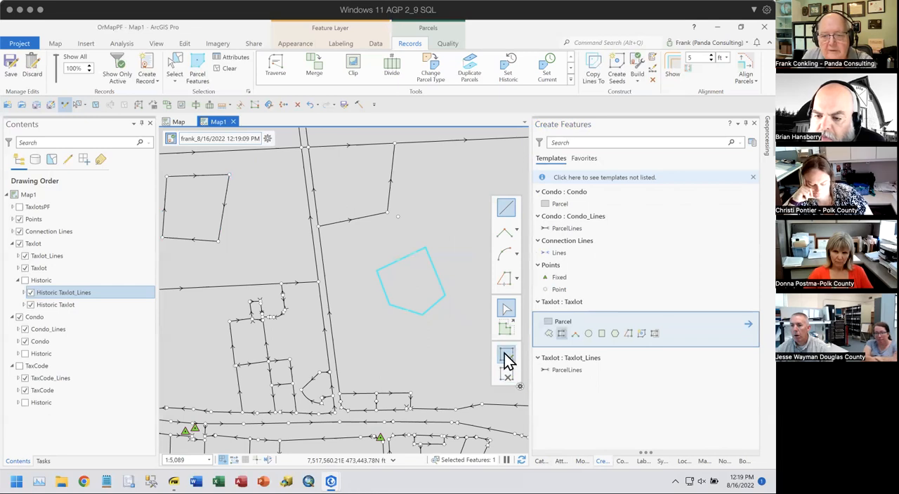
- Try again to autocomplete the adjoining parcel, snapping to the five-sided parcel's north and east corners and finishing the sketch
click(561, 333)
click(425, 247)
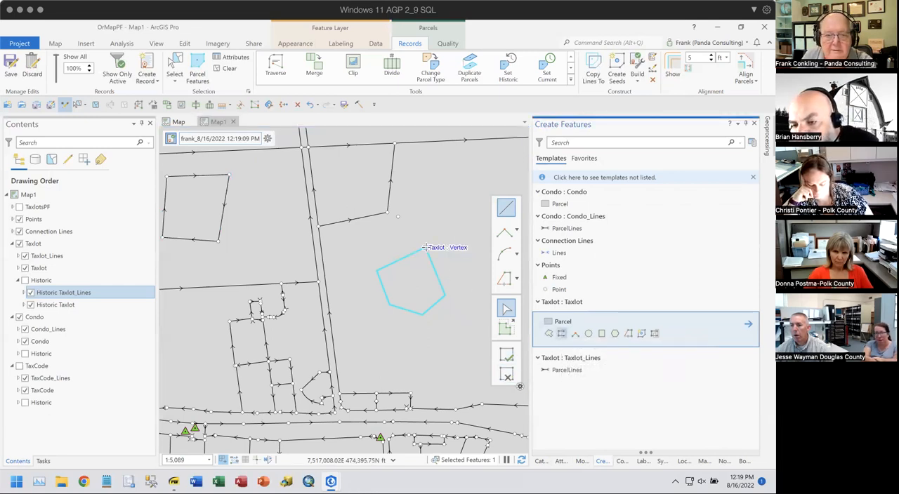
click(459, 227)
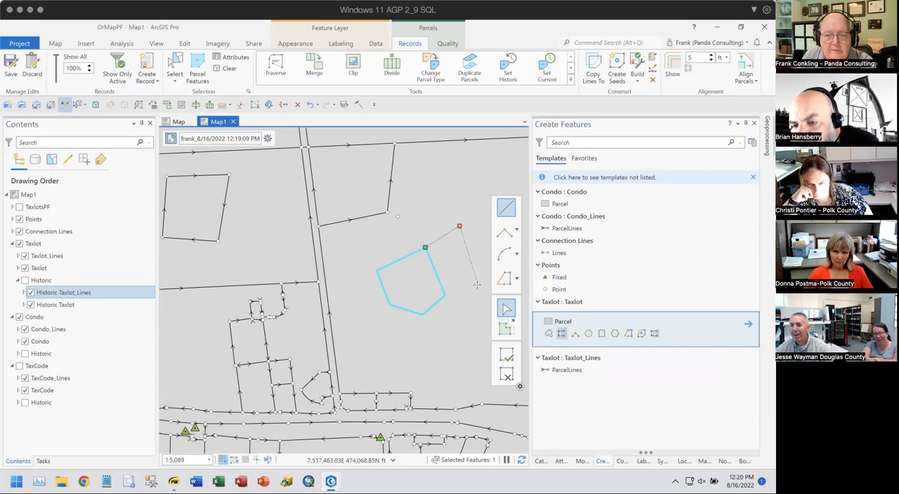
click(477, 285)
click(442, 295)
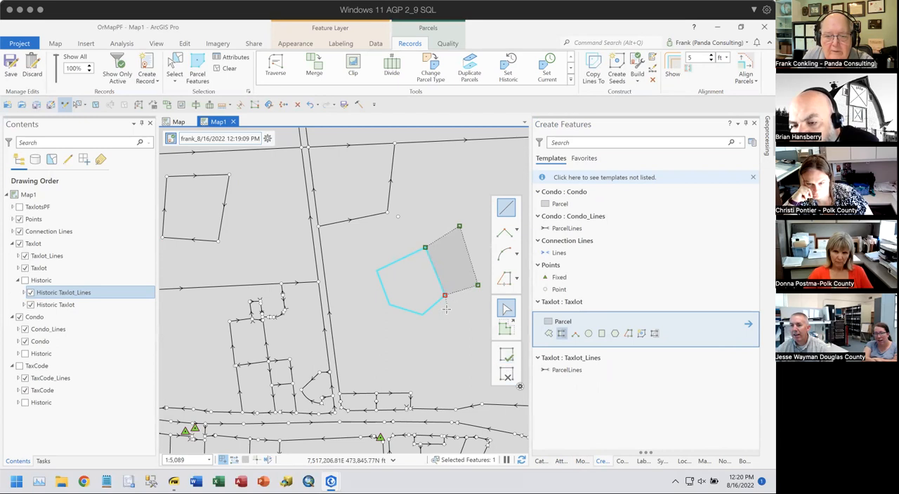
right_click(449, 285)
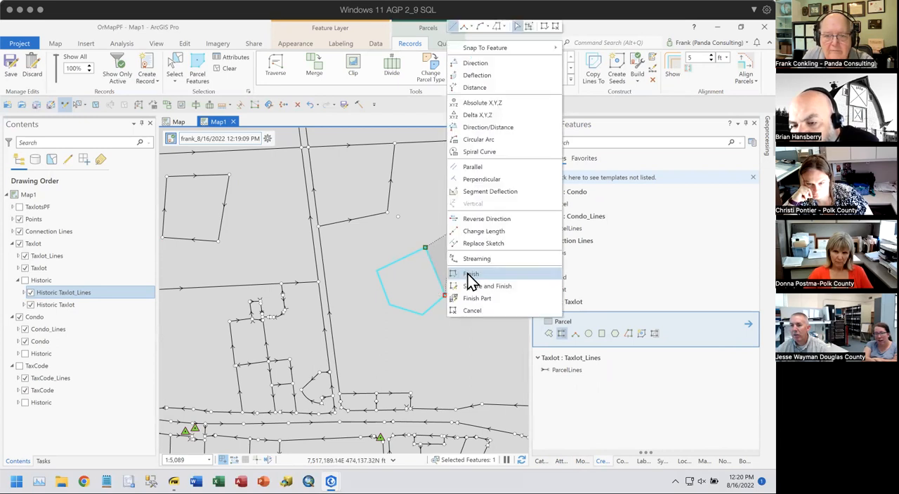
click(473, 276)
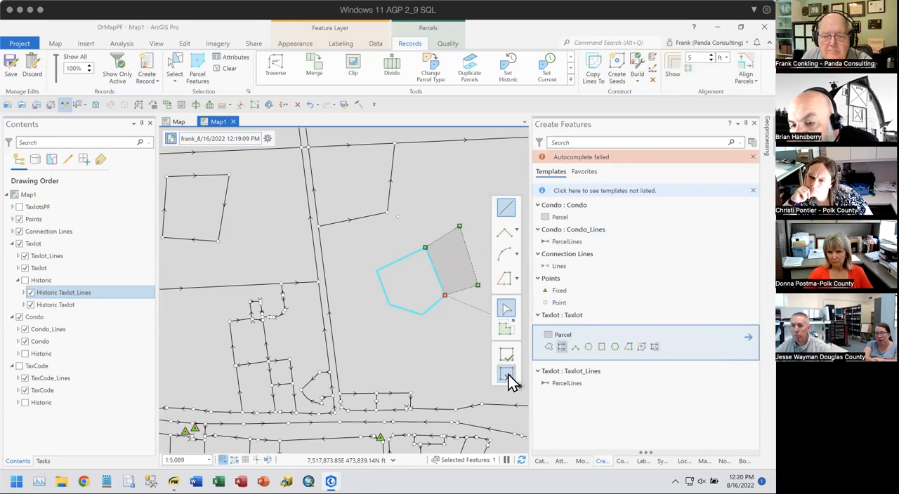
- Extend the autocomplete sketch into the interior of the five-sided parcel, and discard the sketch
click(561, 346)
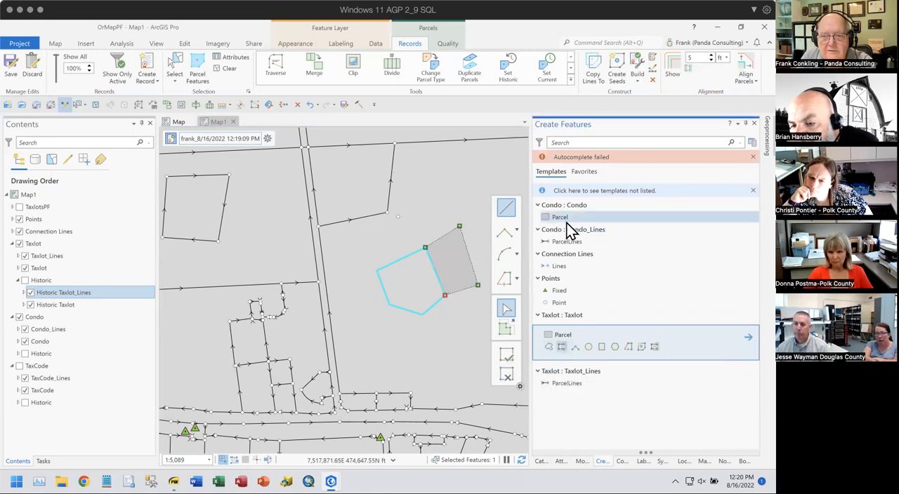
click(426, 296)
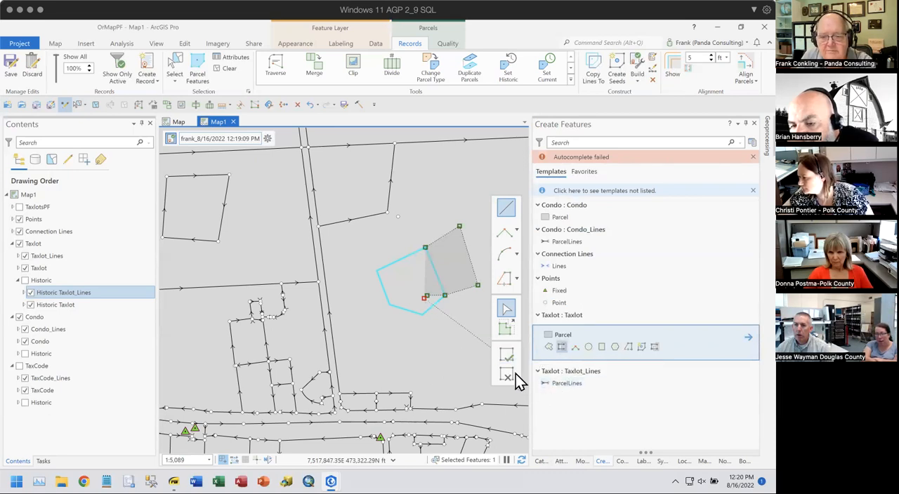
click(509, 372)
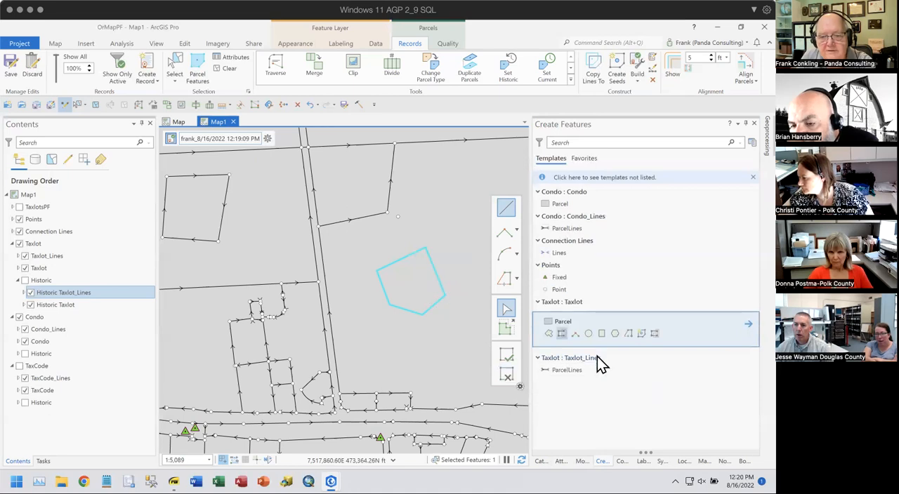
drag(421, 344, 384, 354)
click(403, 253)
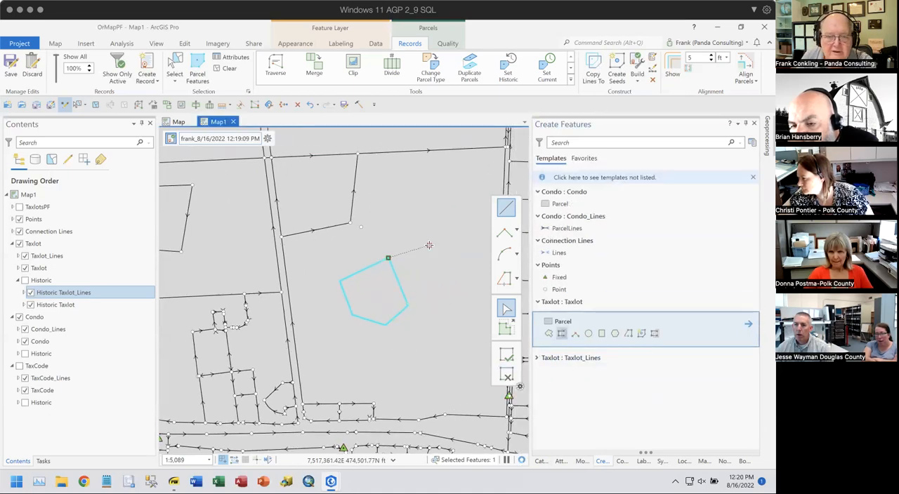
click(456, 295)
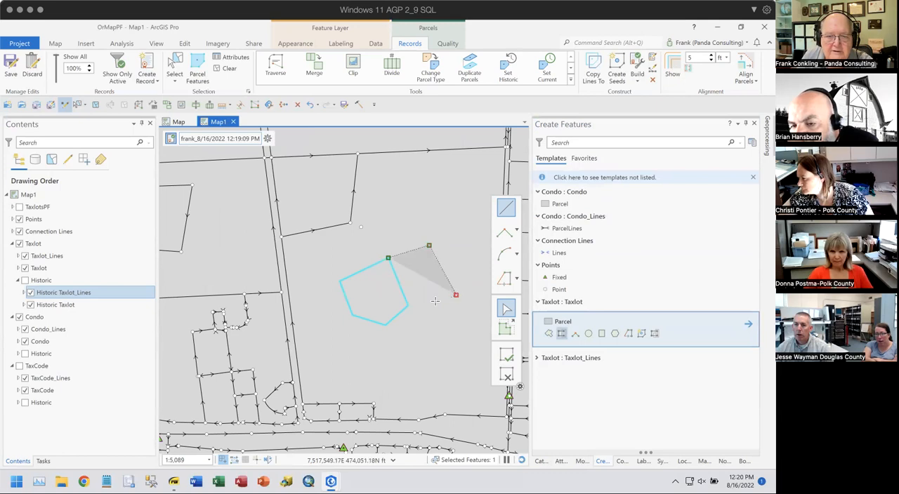
- Discard the autocomplete sketch and draw three two-point Taxlot parcel lines from the five-sided parcel's north corner, outward and back to its east corner
click(542, 360)
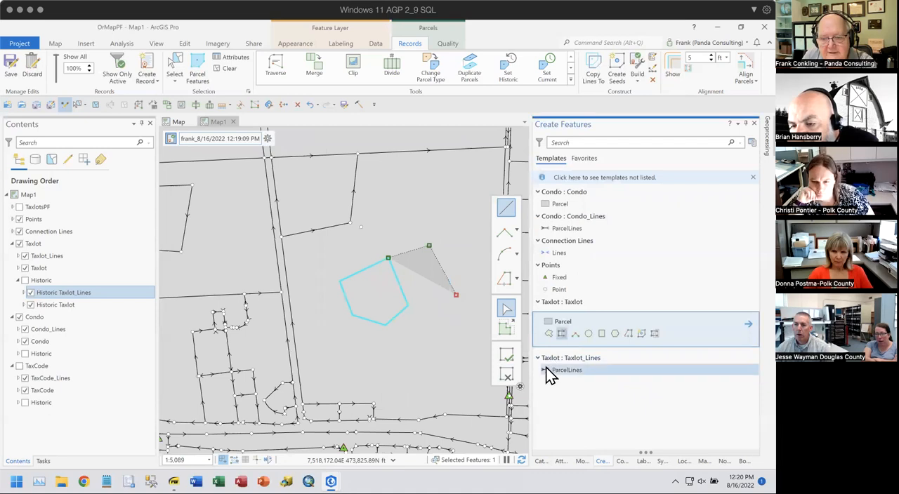
click(545, 368)
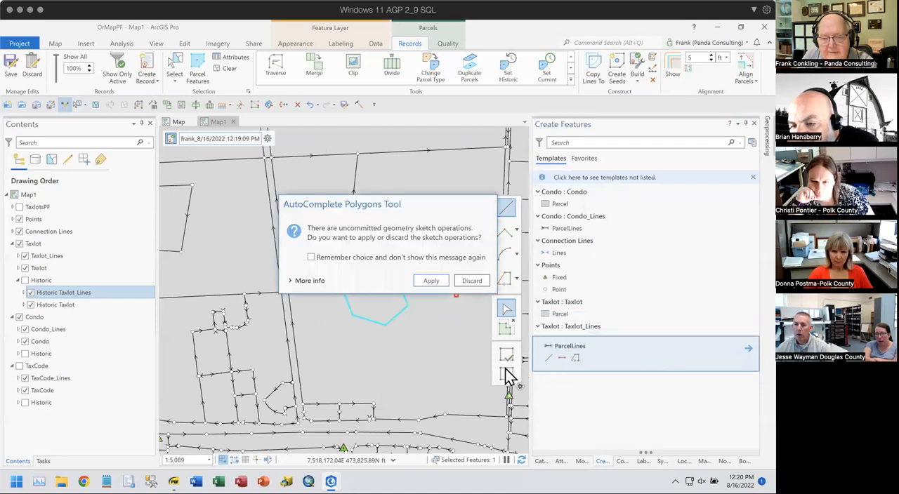
click(469, 282)
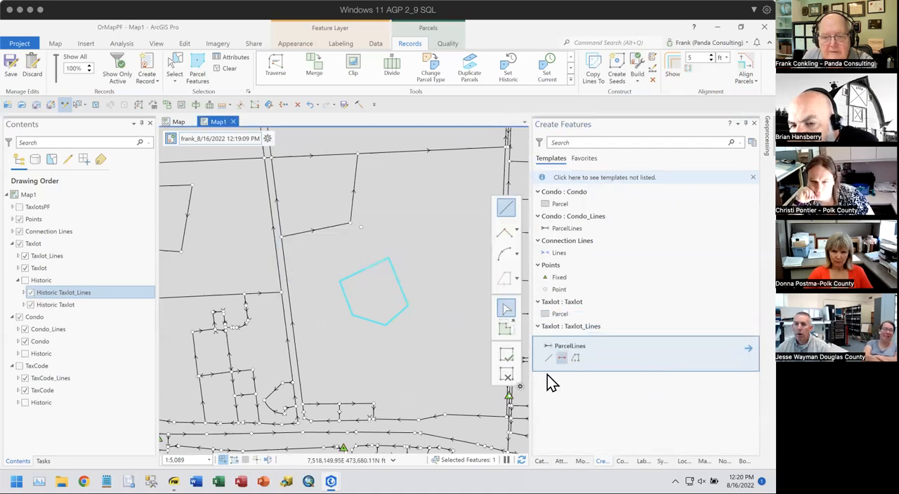
click(561, 359)
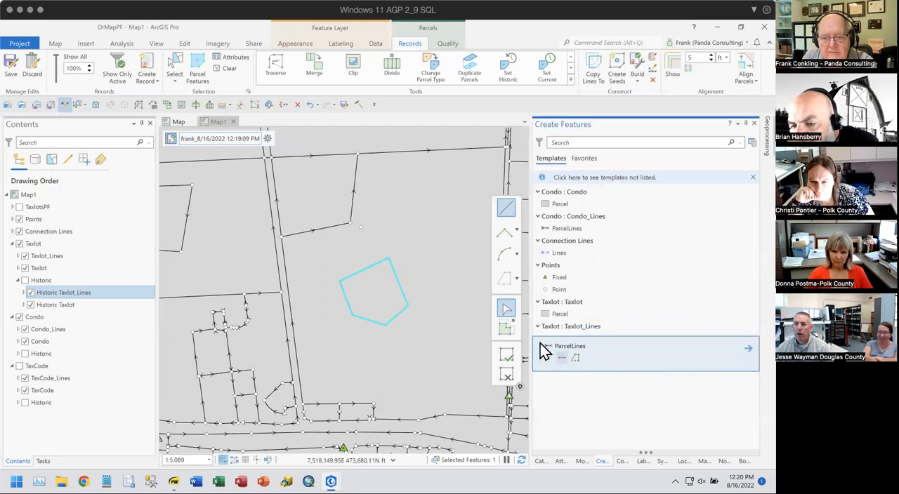
click(387, 259)
click(417, 243)
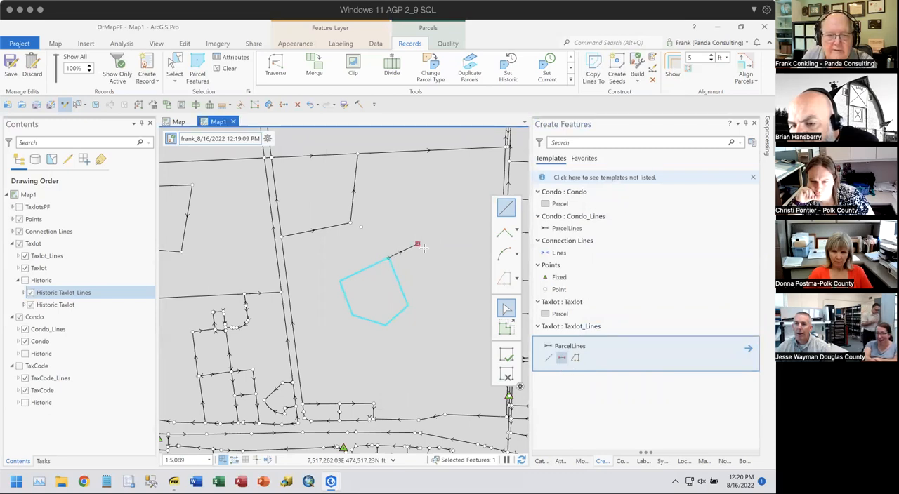
click(440, 289)
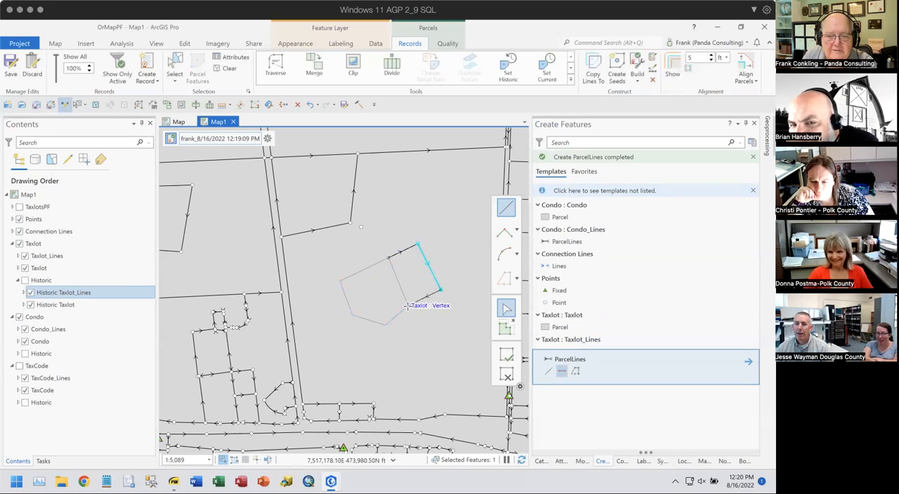
click(406, 305)
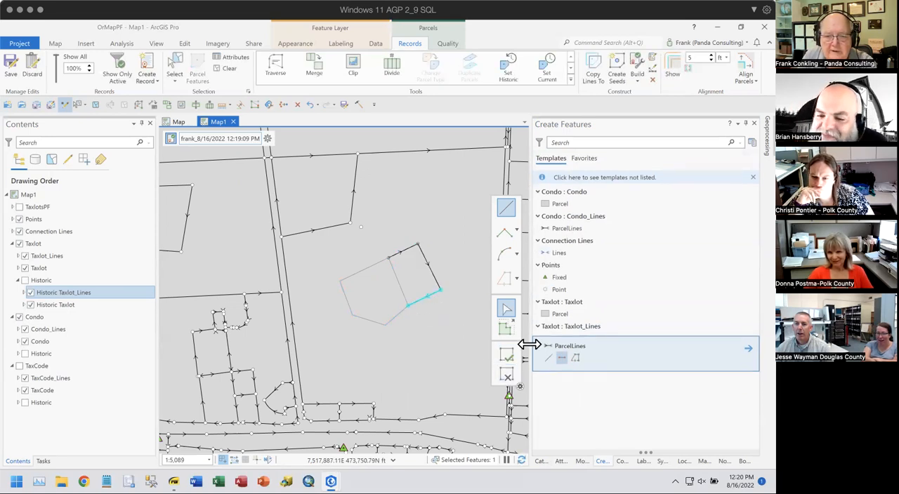
- Draw three more Taxlot parcel lines from the new four-sided outline's outer southeast corner around to the five-sided parcel's south corner
click(562, 359)
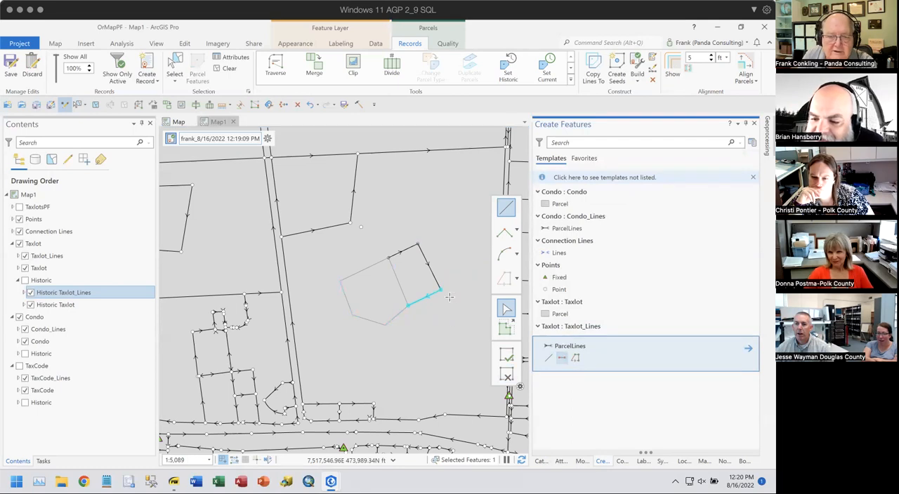
click(440, 290)
click(467, 328)
click(439, 357)
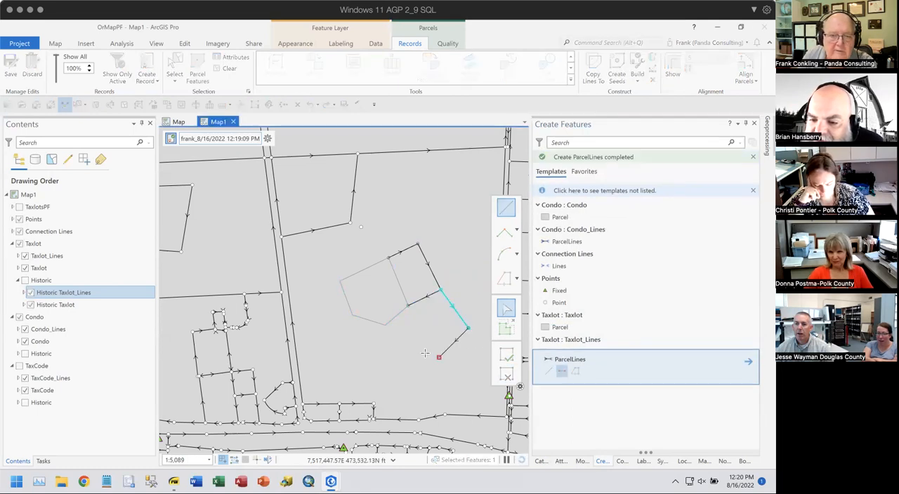
click(385, 326)
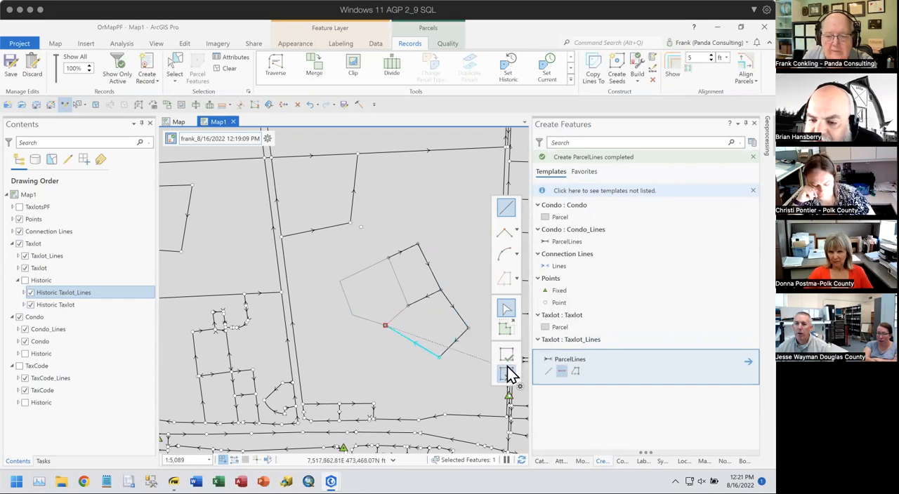
click(508, 374)
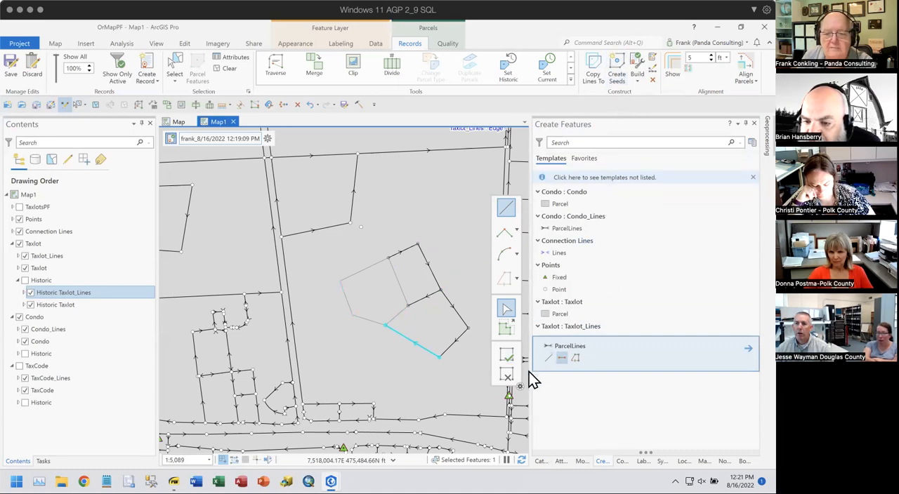
- Add parcel lines along the five-sided parcel's shared edges from its south to its north corner, and build the two adjoining parcels from seeds
click(559, 358)
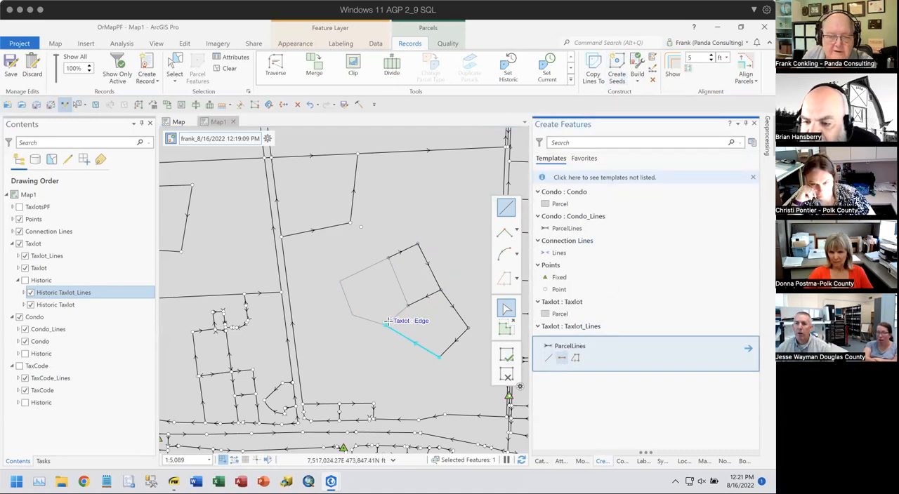
click(385, 325)
double_click(407, 307)
double_click(388, 257)
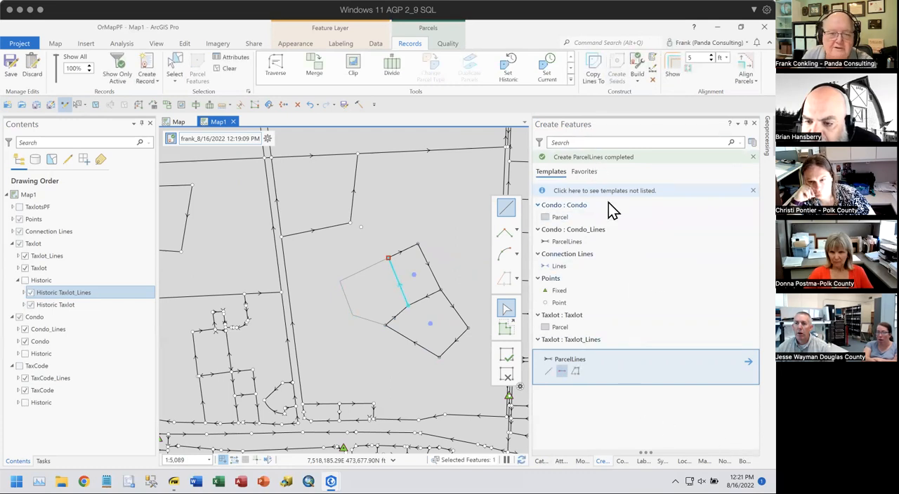
click(635, 70)
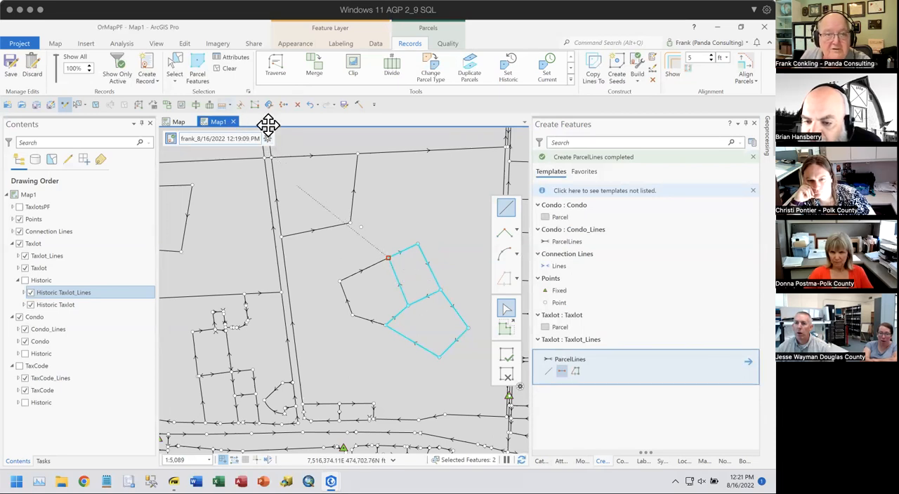
- Select each boundary shared among the three adjoining parcels to examine its line features and attributes, and clear the selection
click(176, 64)
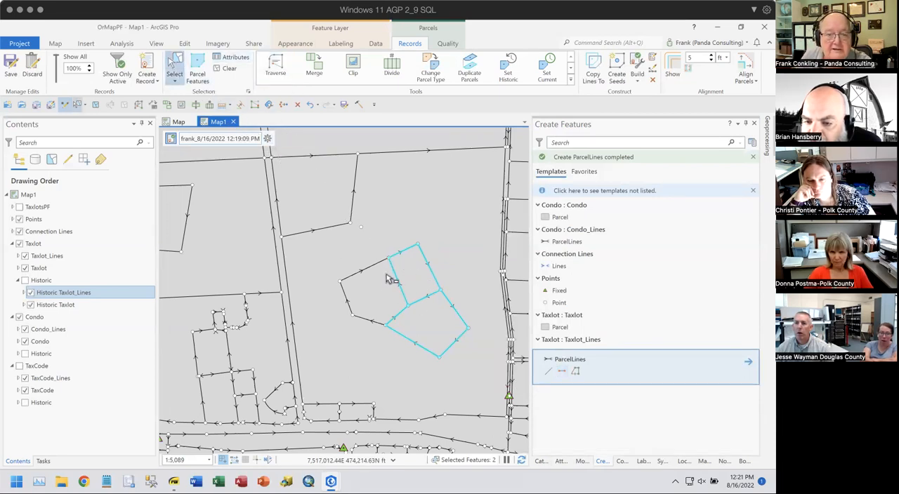
click(422, 279)
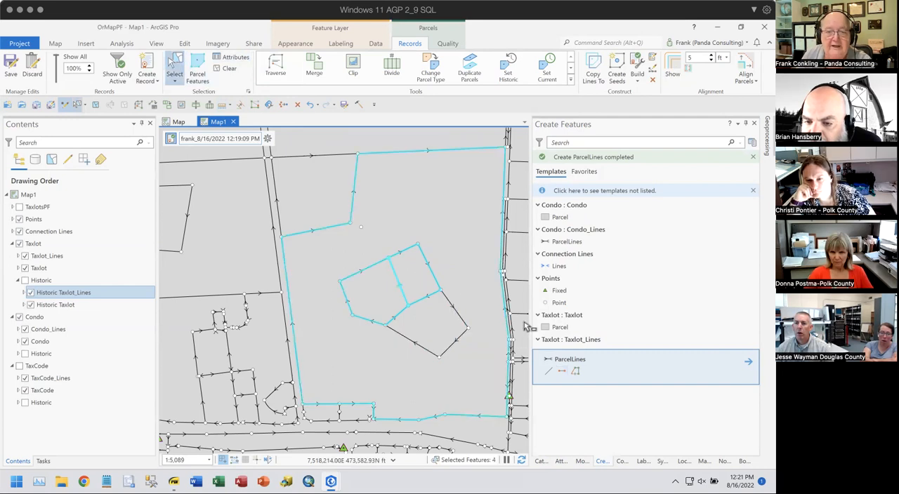
drag(456, 188, 453, 223)
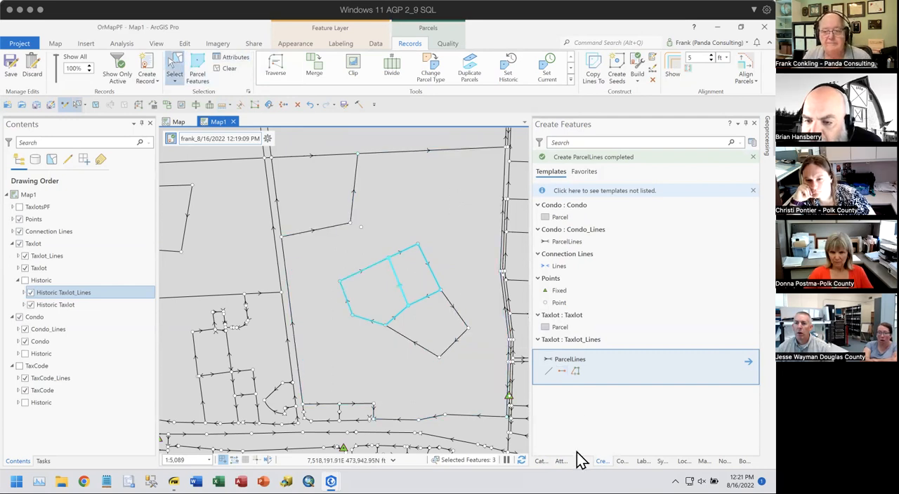
click(561, 462)
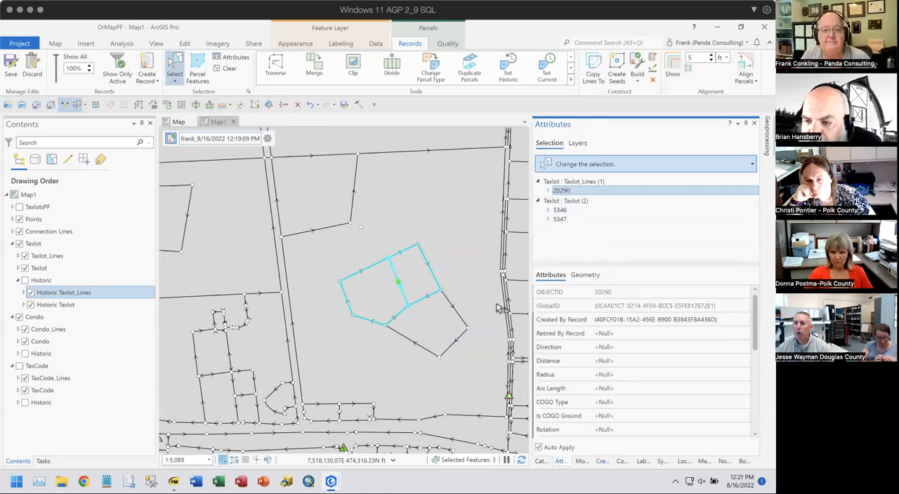
click(422, 302)
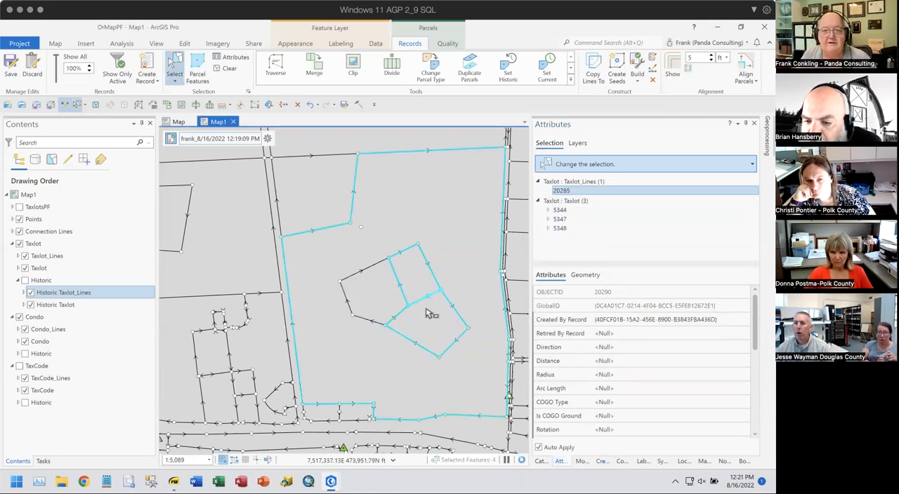
click(563, 188)
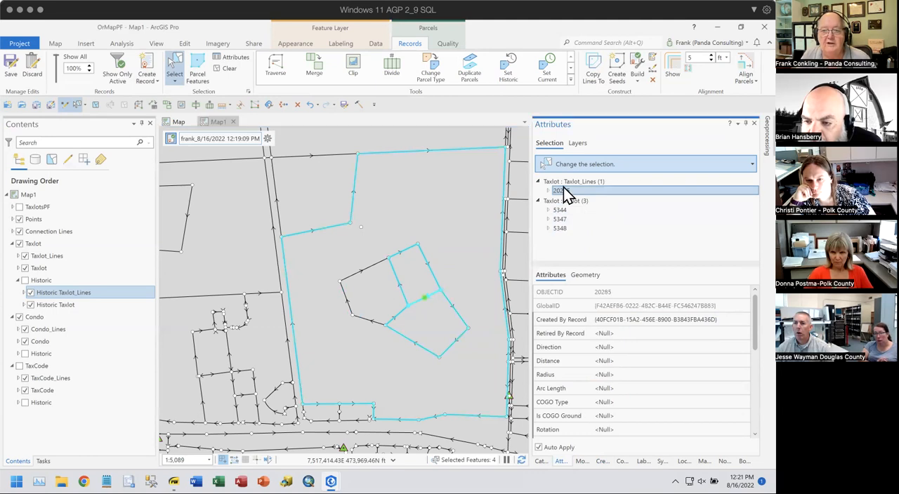
click(399, 325)
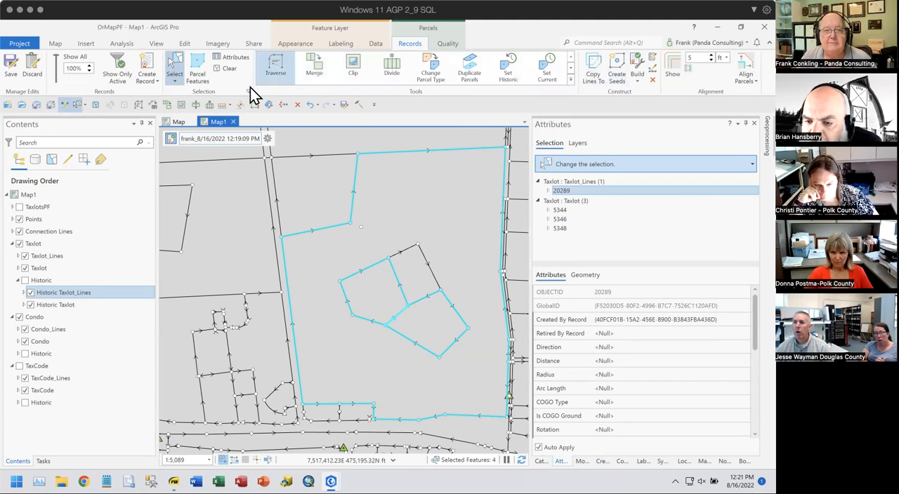
click(227, 69)
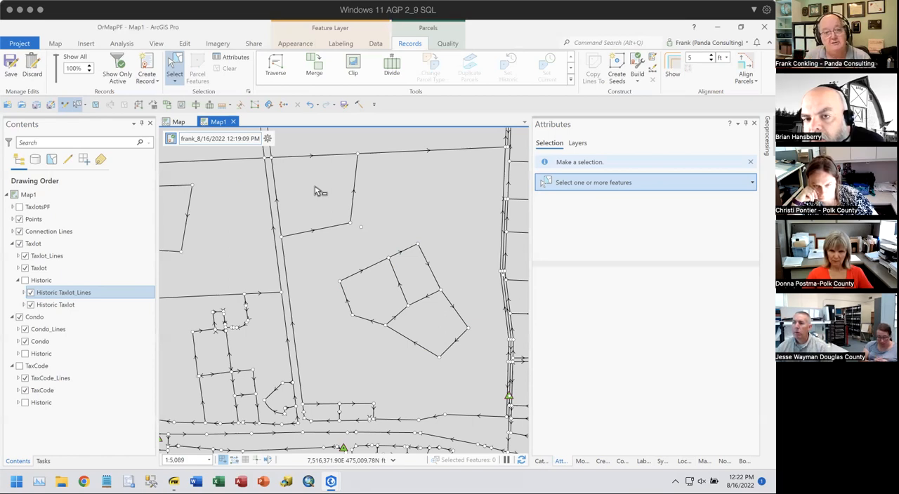
drag(305, 287, 338, 299)
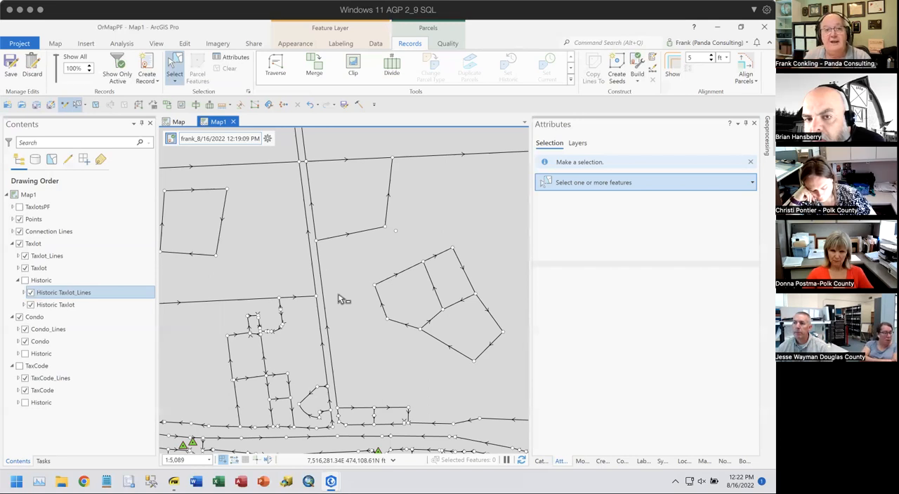
drag(234, 220, 311, 227)
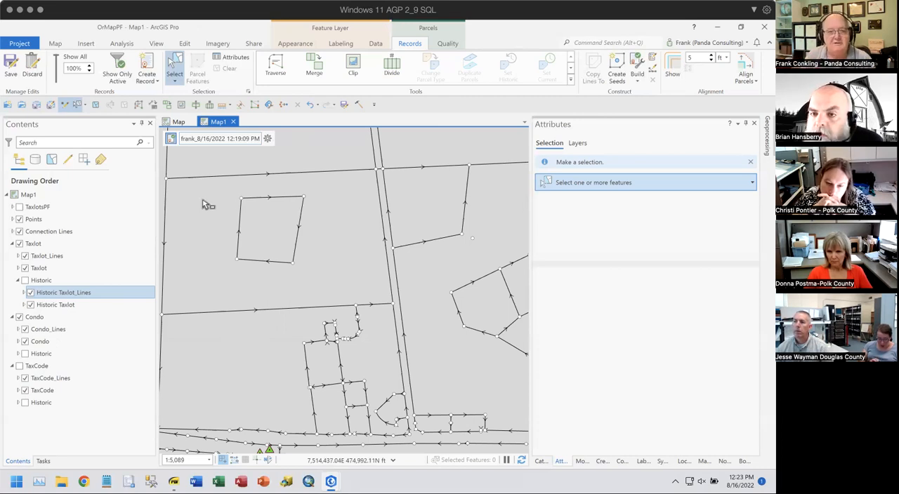
drag(269, 228, 216, 202)
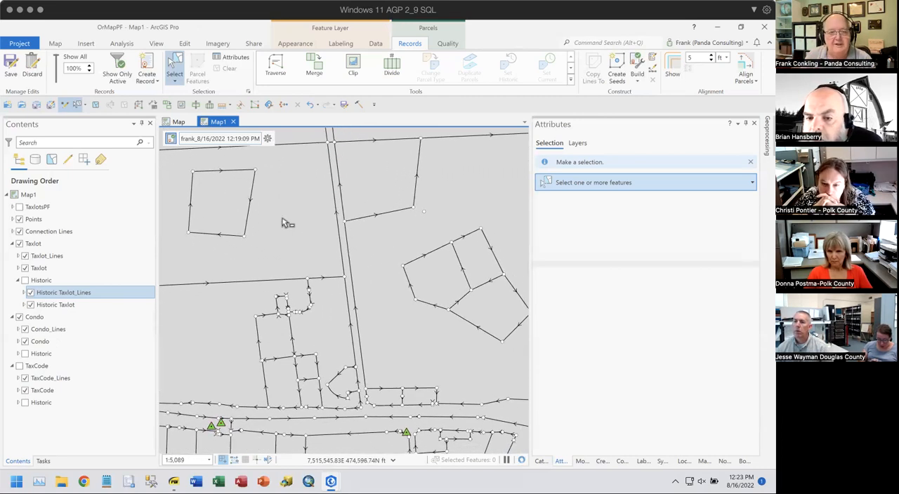
scroll(283, 221, down, 2)
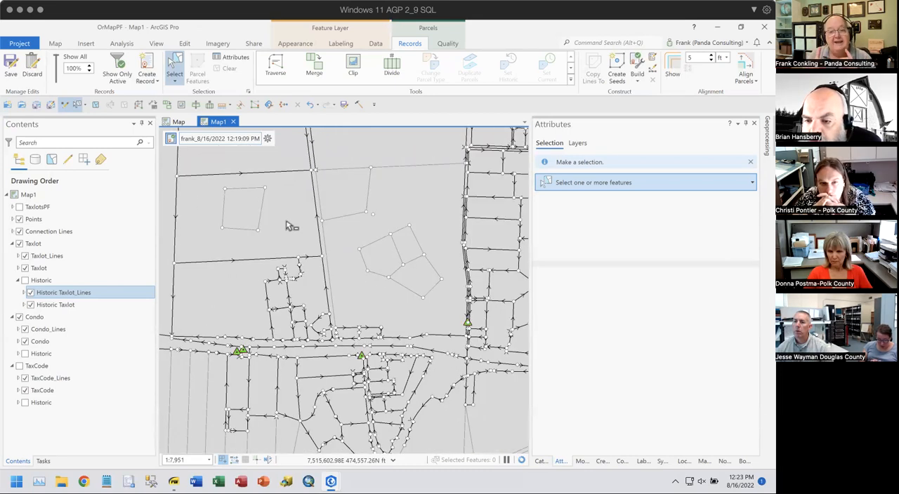
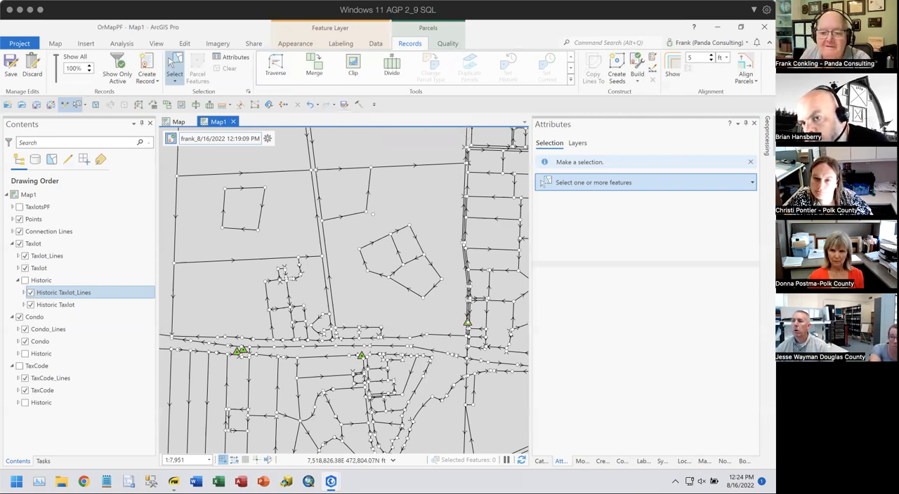
- Open the properties of TaxlotsPF_Topology from the TaxlotsFD feature dataset in the project's TownEd.gdb database
click(541, 461)
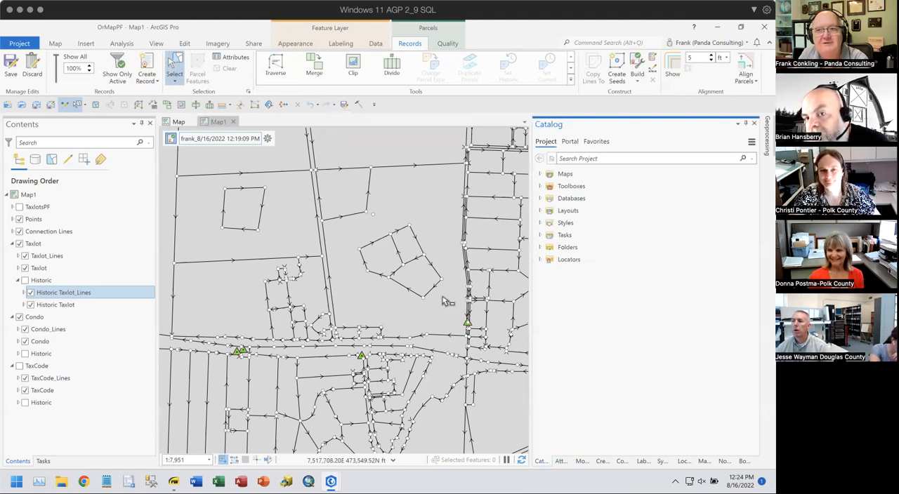
click(540, 198)
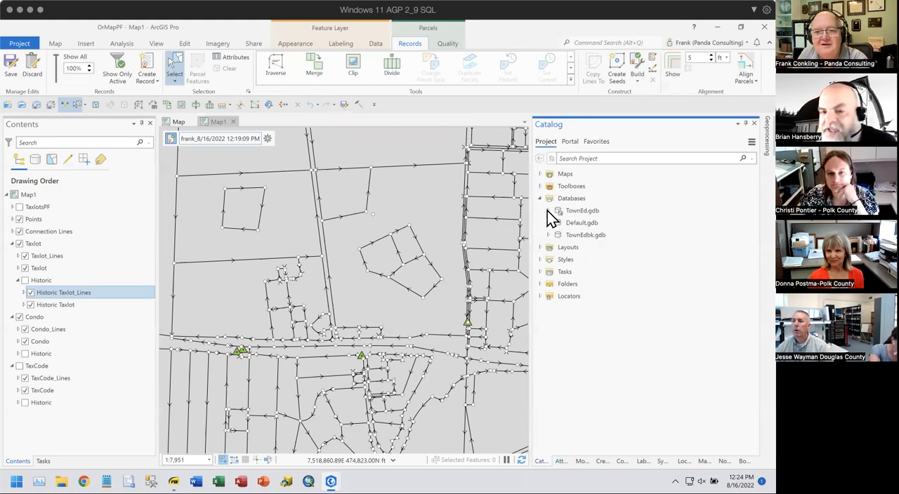
click(547, 211)
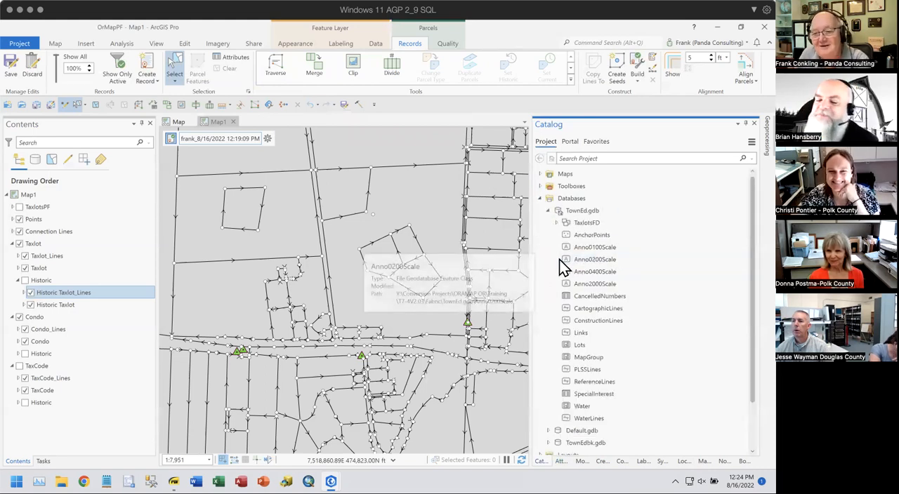
click(557, 222)
scroll(653, 325, down, 4)
scroll(652, 325, down, 1)
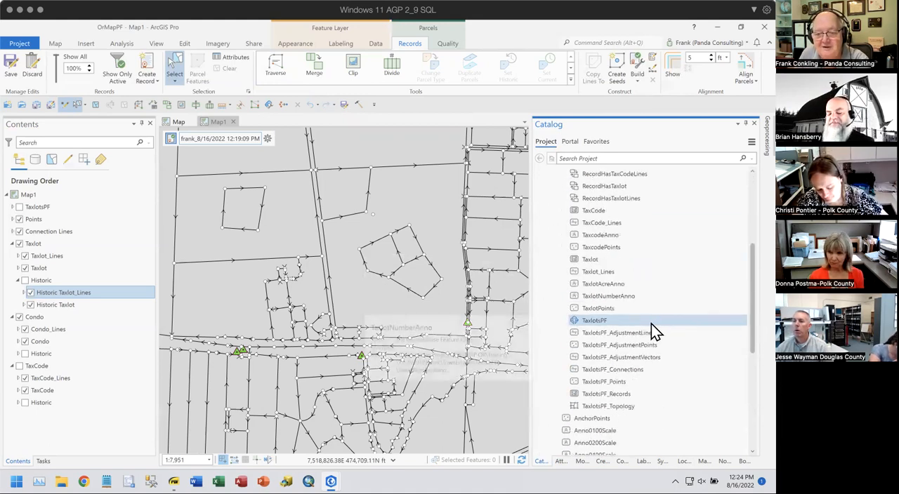
click(602, 409)
right_click(601, 409)
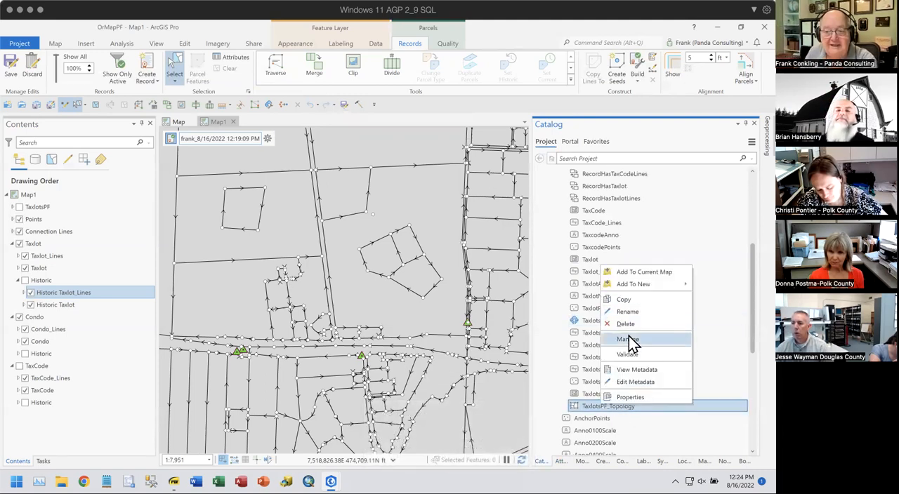
click(613, 398)
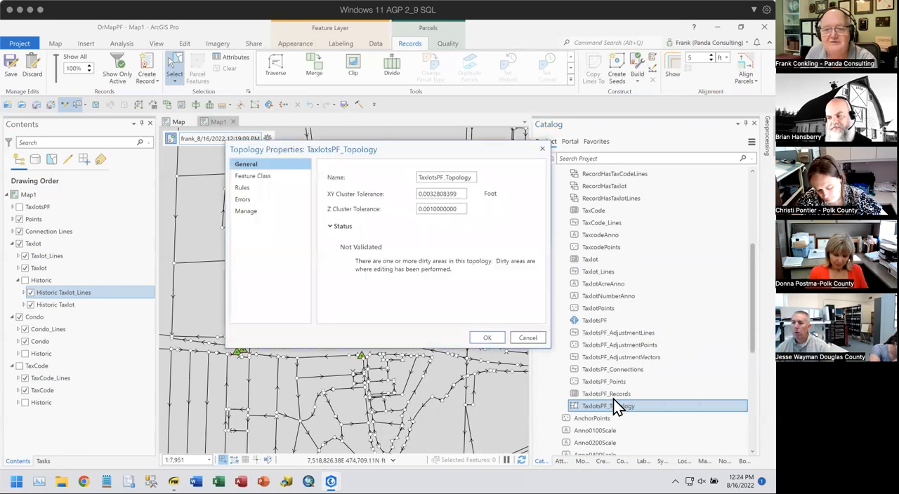
- Examine the topology's rules, highlighting those for Taxlot and Taxlot_Lines in an enlarged properties window, and close it
click(243, 188)
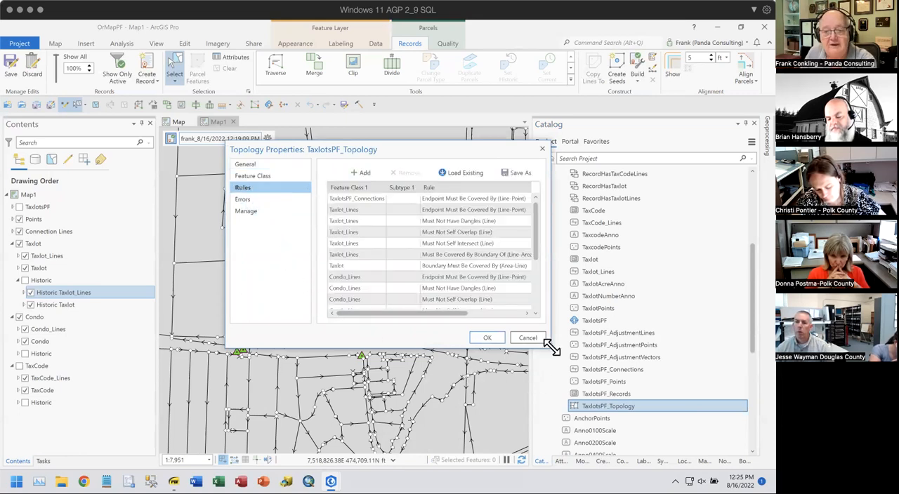
drag(548, 345, 659, 441)
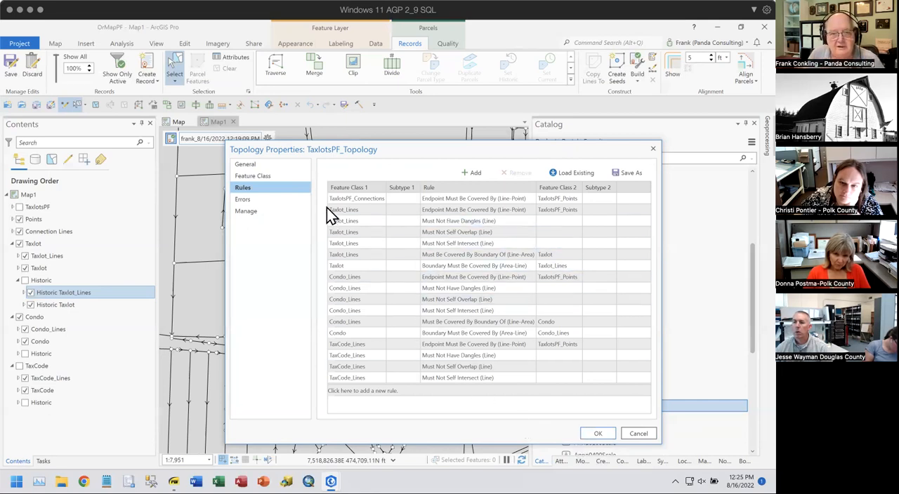
drag(363, 213, 355, 292)
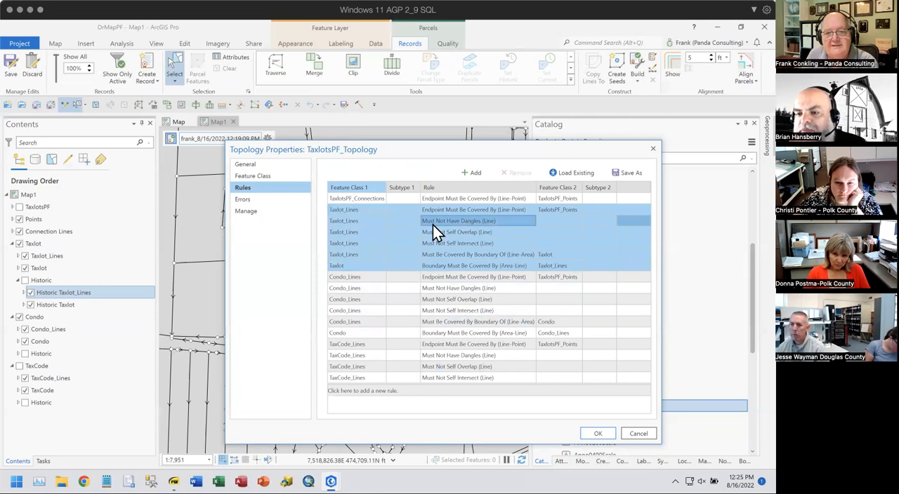
mouse_move(489, 214)
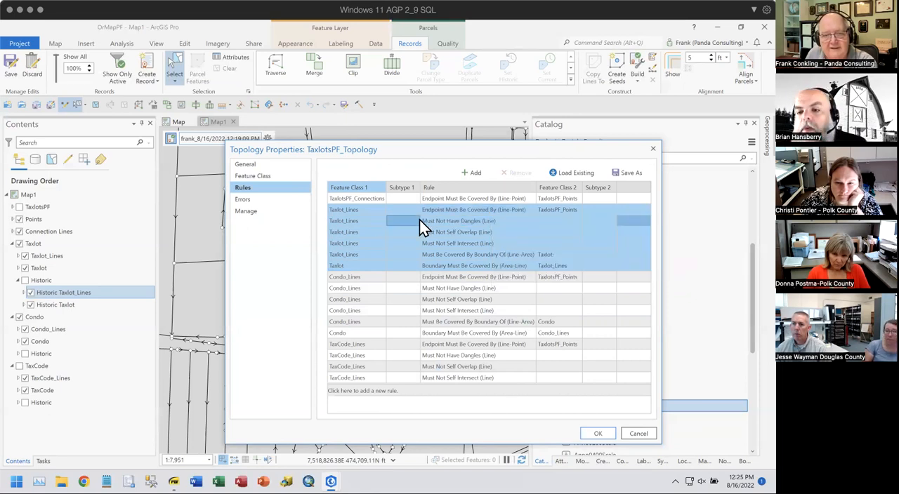
mouse_move(462, 223)
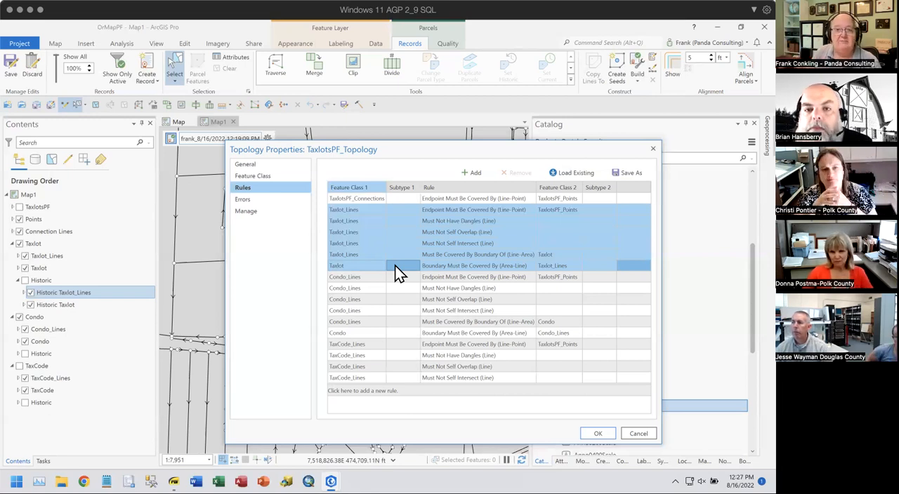
drag(590, 149, 575, 117)
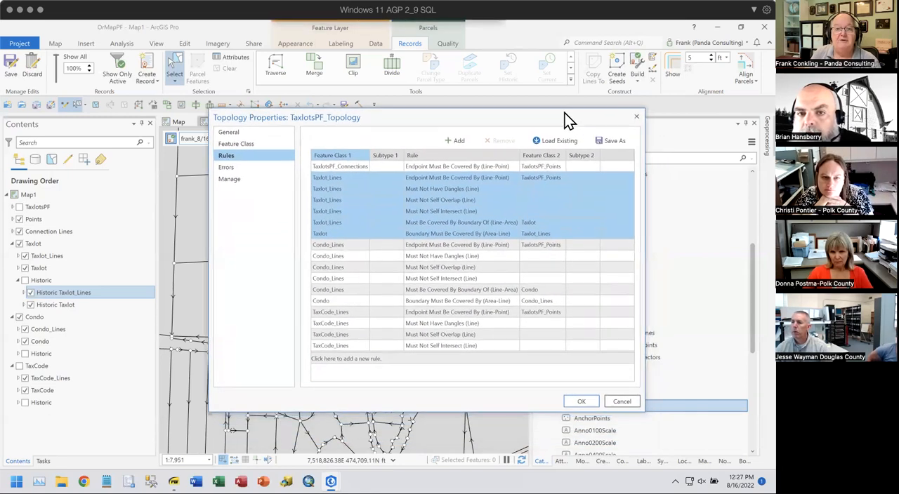
click(635, 117)
mouse_move(633, 293)
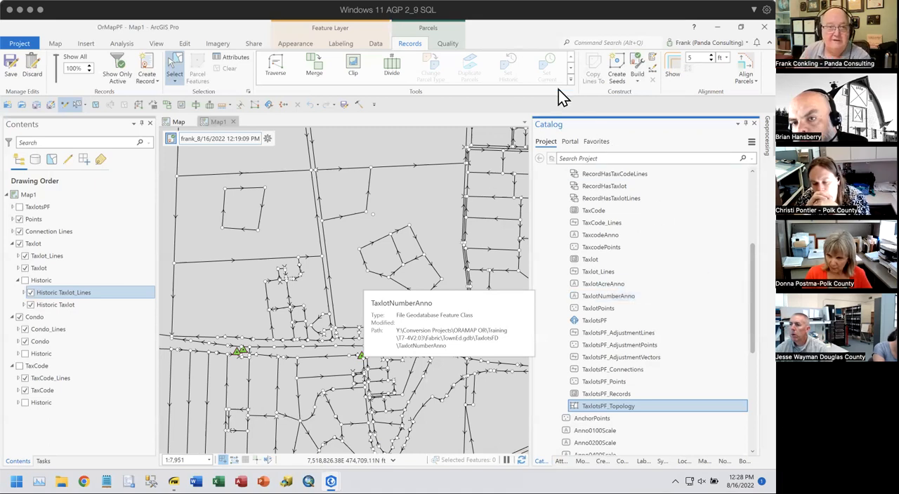
- Select the isolated four-sided parcel in the map's northwest area and set it as historic
click(245, 208)
ctrl+click(289, 204)
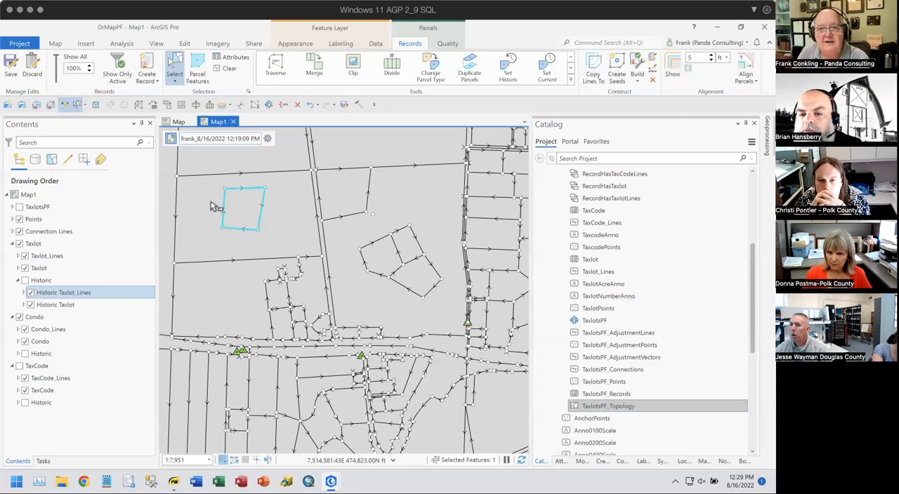
click(507, 69)
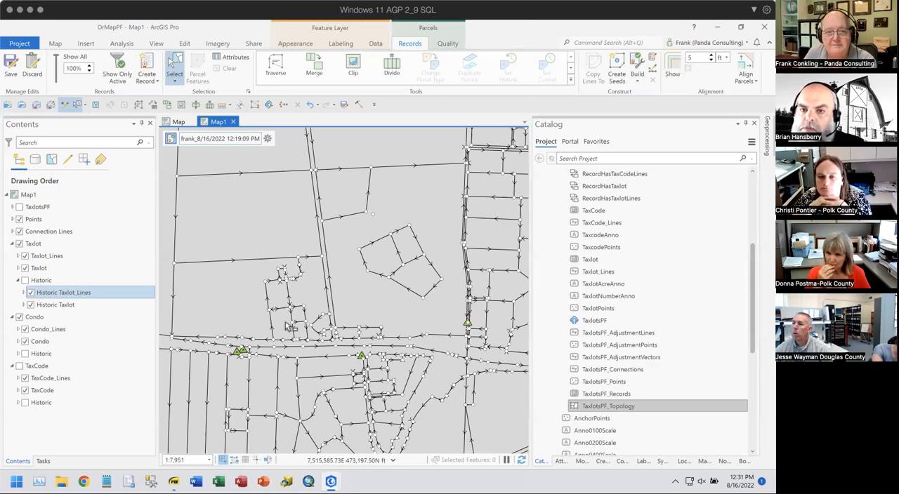
- Switch to Parcel Fabric Training Slides.pdf and highlight the heading "Splitting by Metes and Bounds Description" on page 60
click(174, 481)
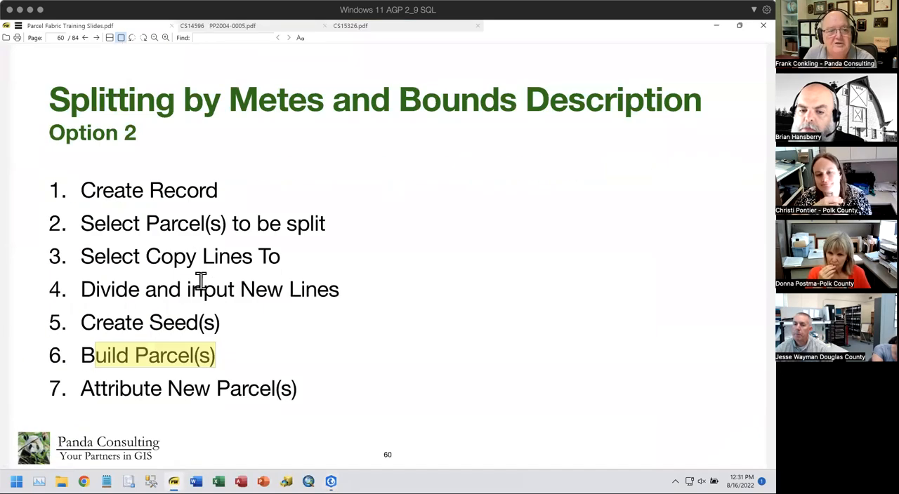
click(363, 354)
drag(50, 99, 697, 97)
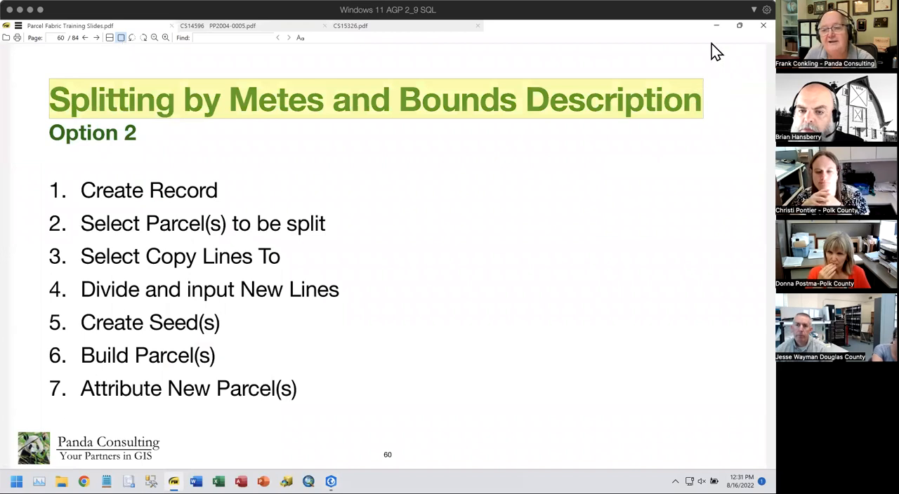
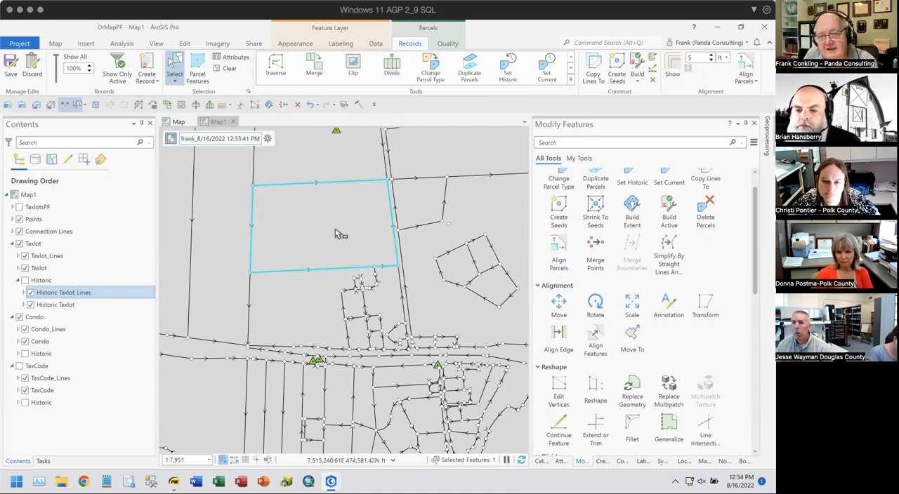
- Divide the selected four-sided parcel by equal width, splitting off one 100 ft part along its northern edge
click(392, 68)
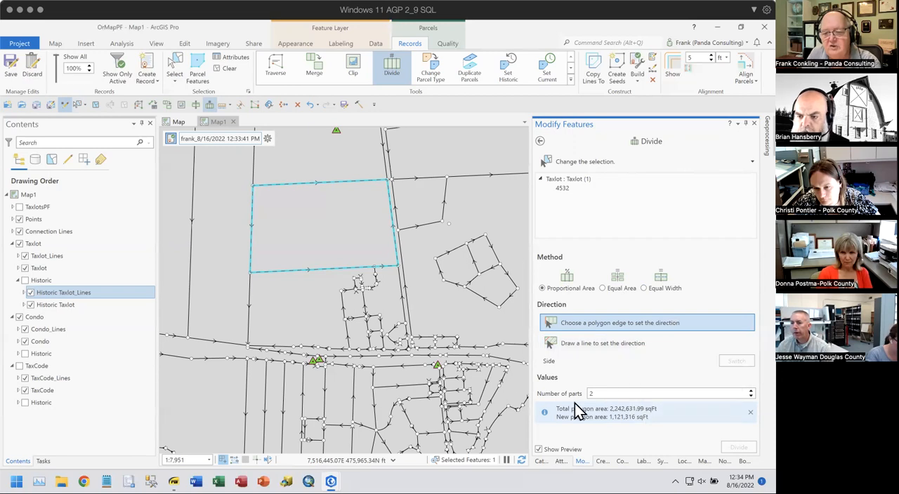
click(660, 290)
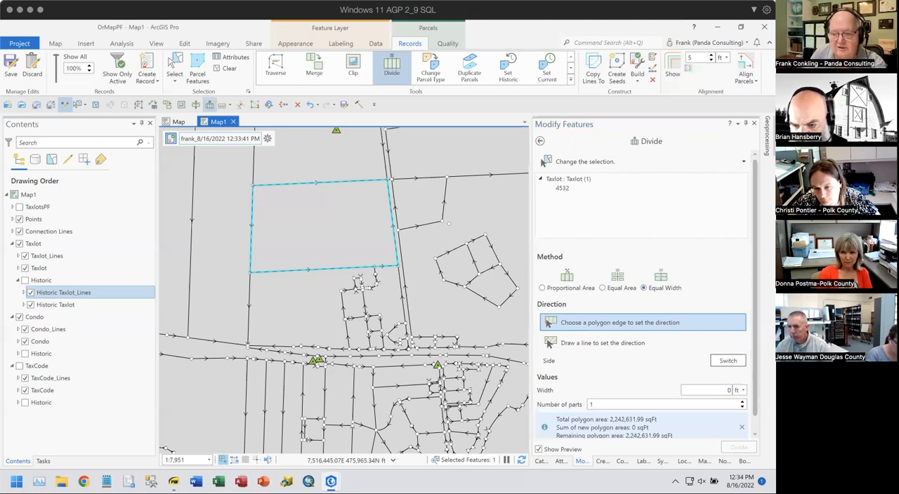
click(718, 392)
text(100)
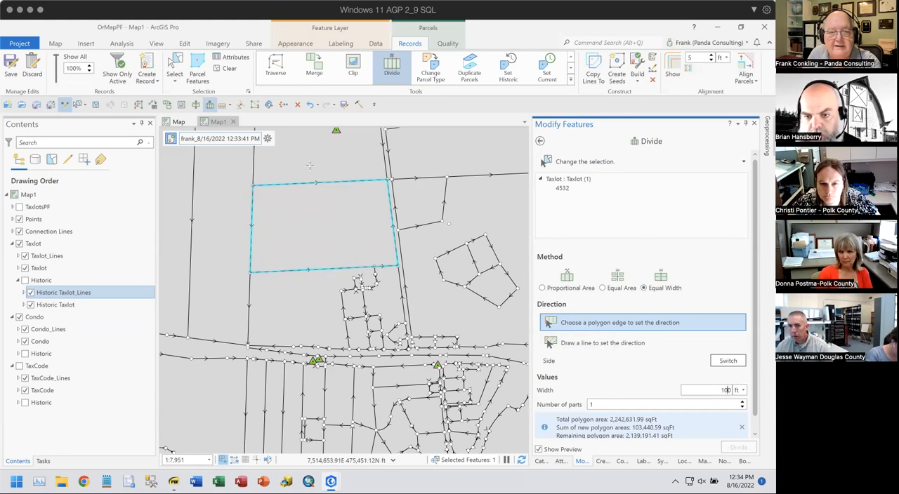
click(287, 187)
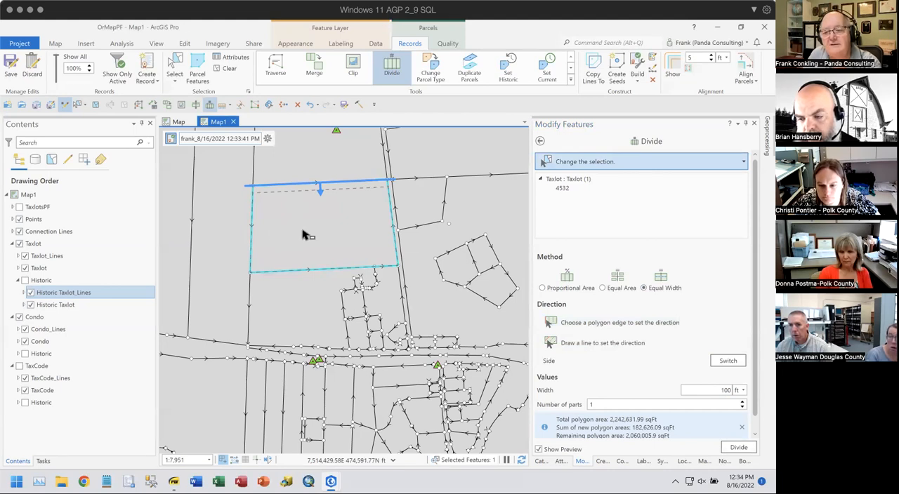
click(735, 449)
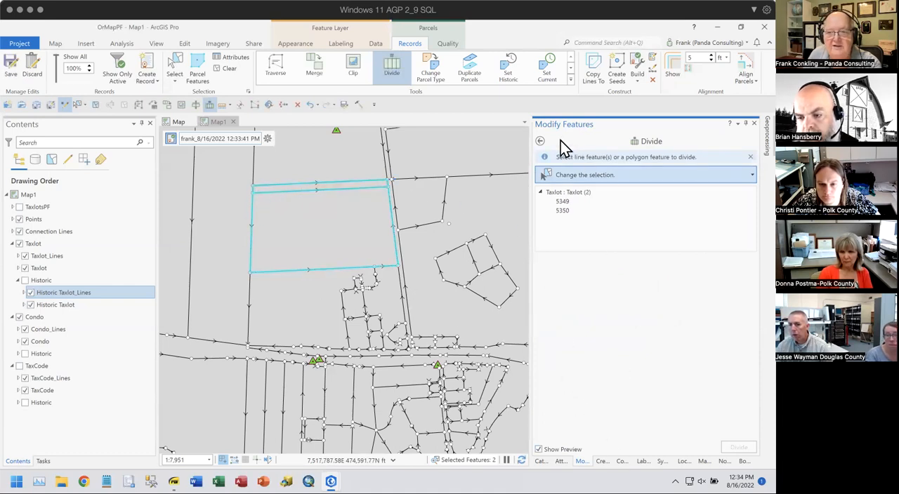
- Keep only the new northern strip parcel selected and divide it by an equal width of 400 ft from its western edge
click(562, 211)
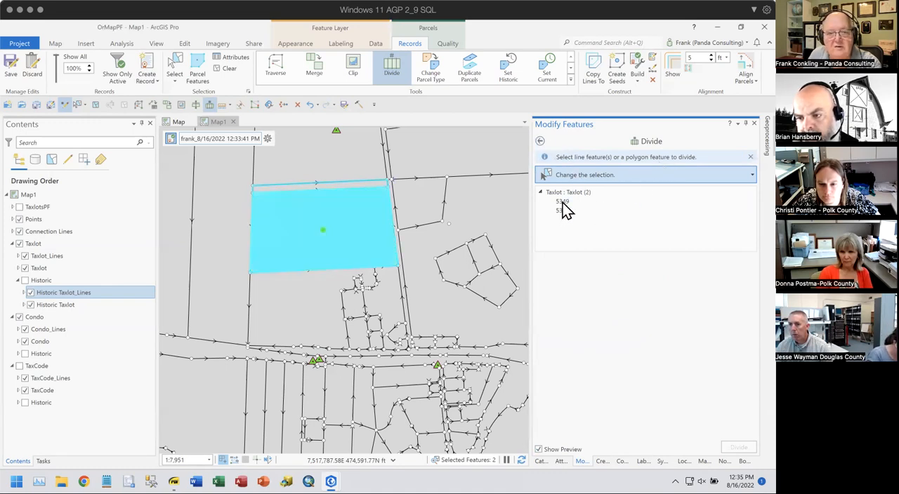
right_click(561, 212)
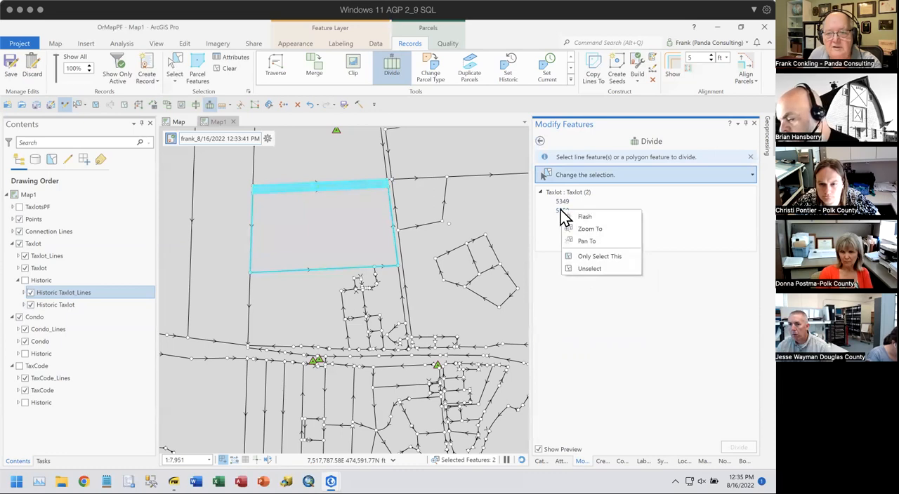
click(598, 257)
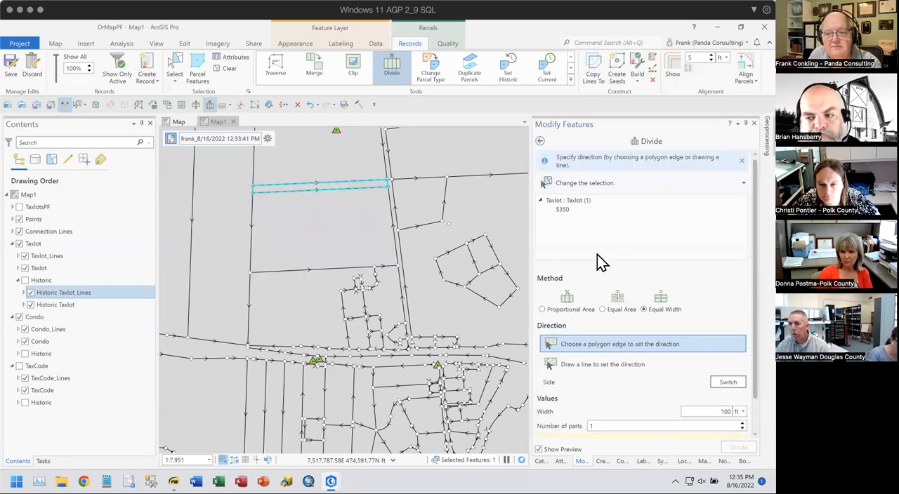
double_click(724, 412)
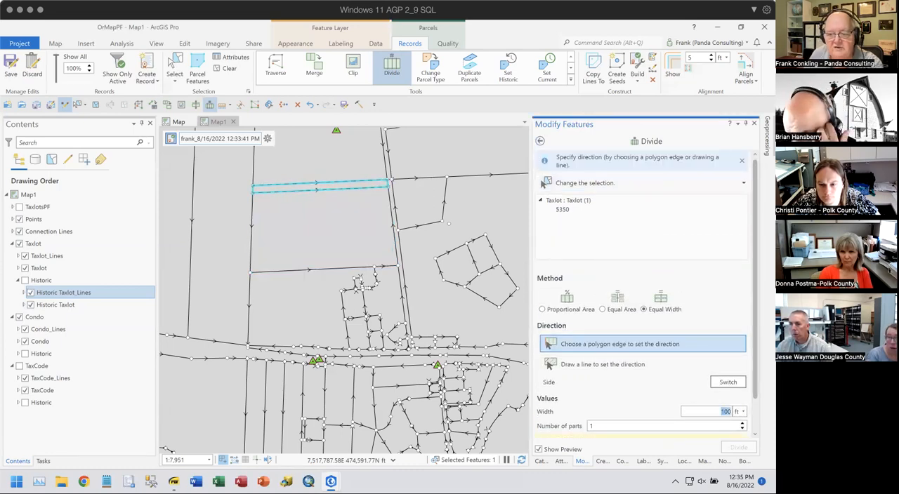
text(400)
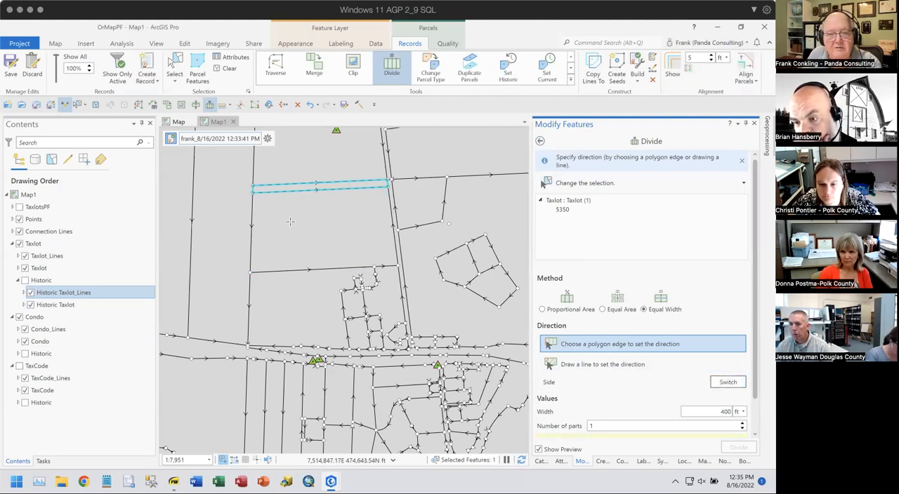
click(250, 188)
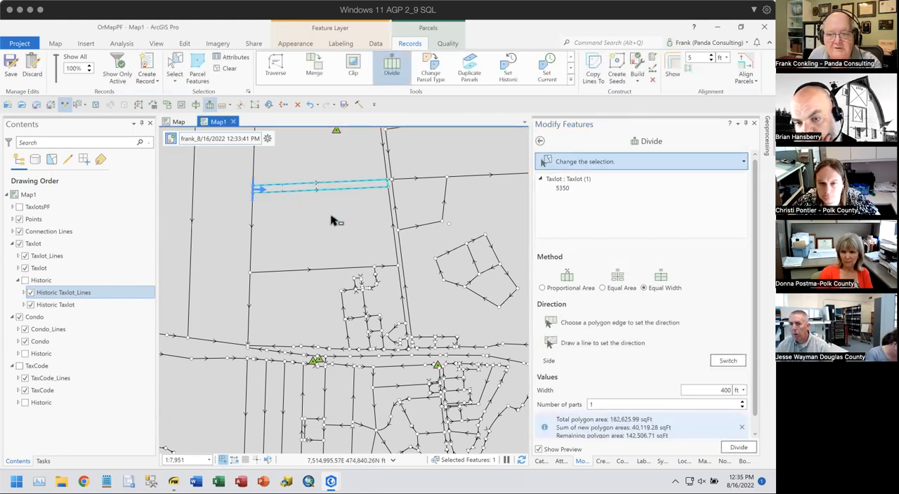
click(739, 450)
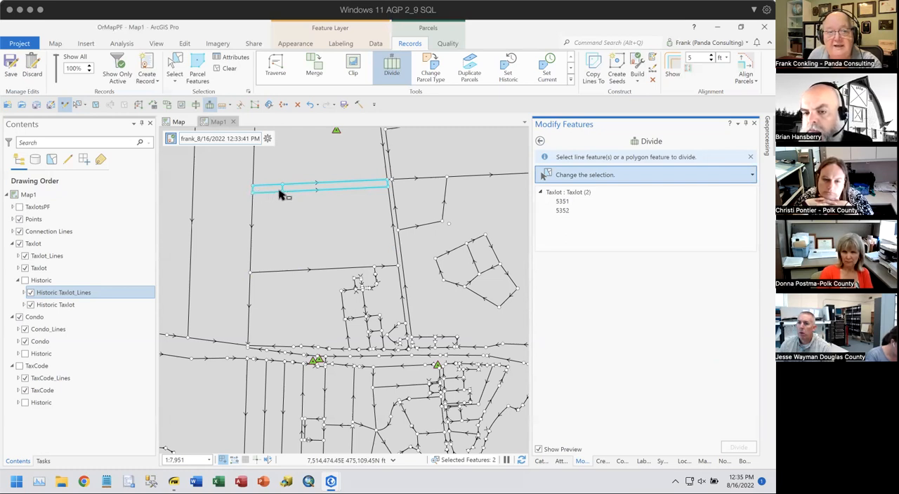
- Select the large southern parcel with the eastern part of the strip and merge both into a new Taxlot feature
scroll(273, 184, up, 3)
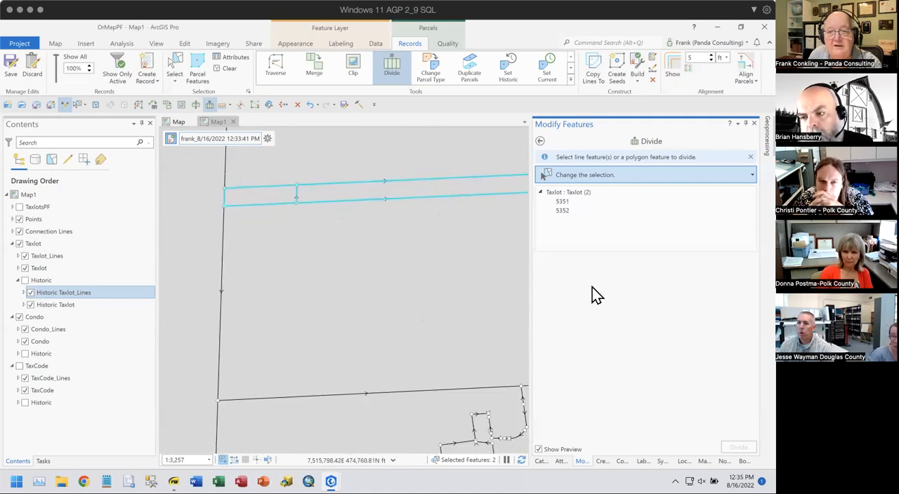
scroll(404, 289, down, 2)
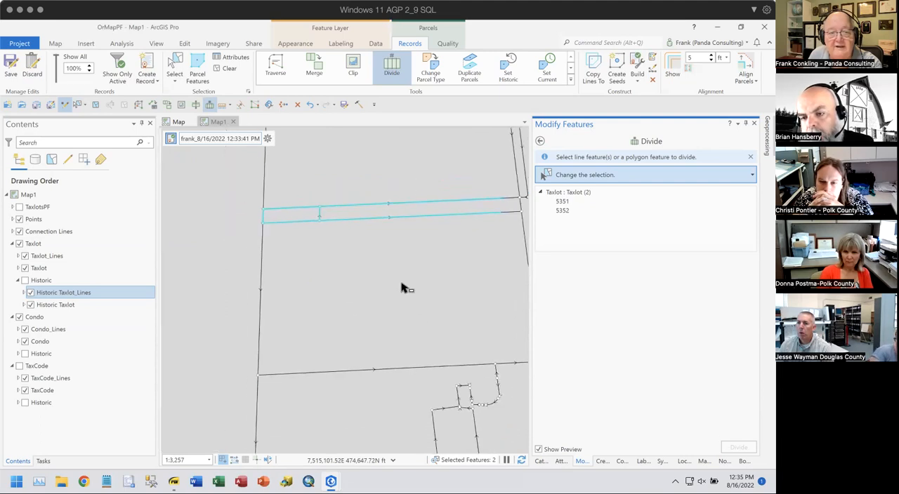
click(375, 256)
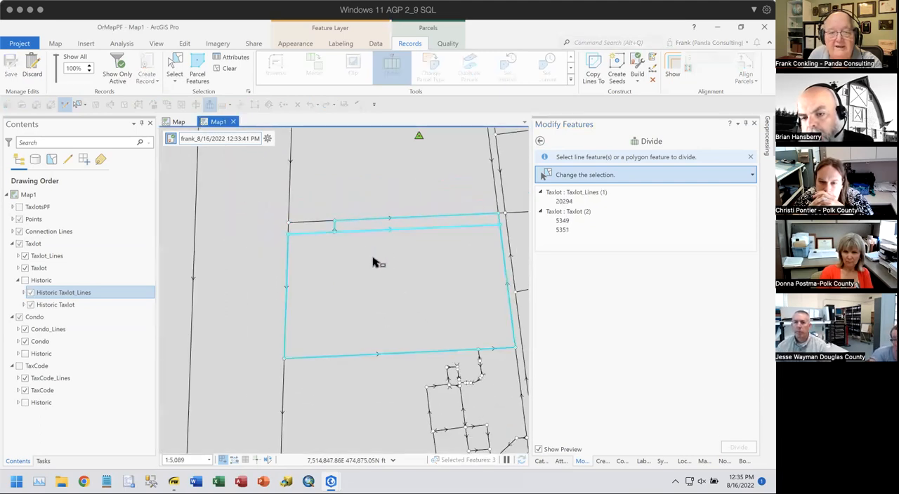
click(320, 63)
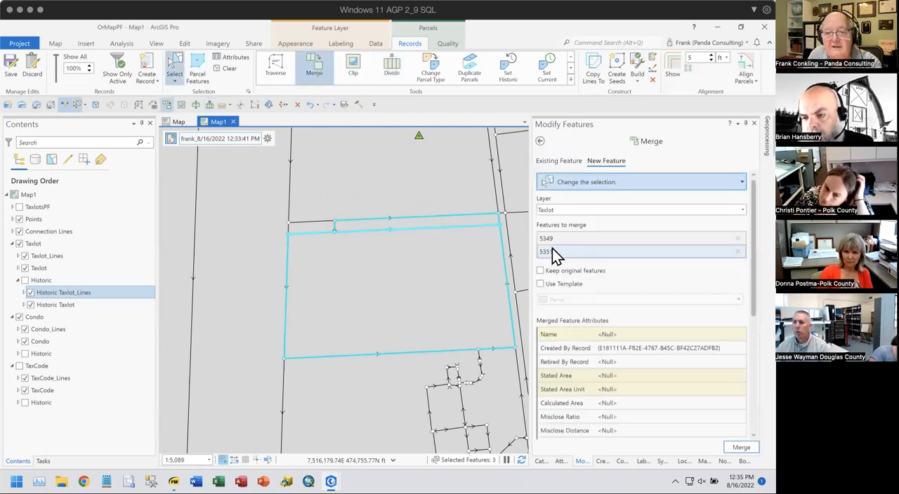
click(552, 250)
click(546, 239)
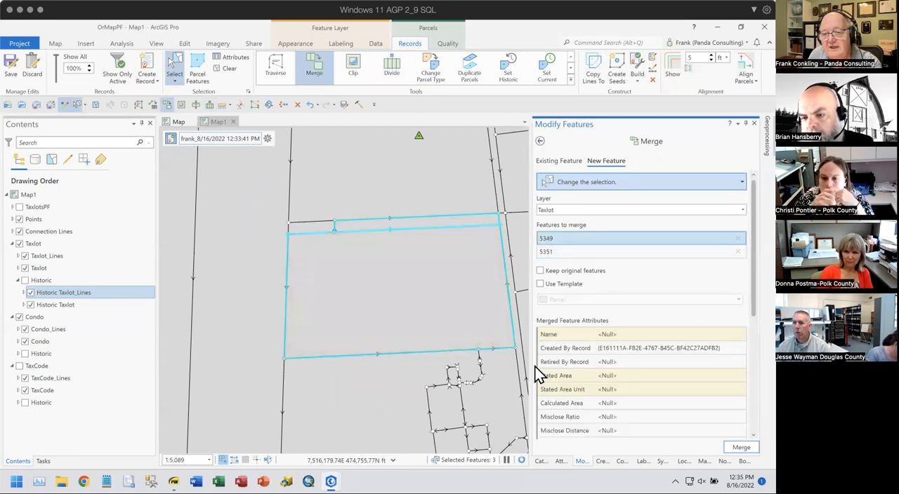
click(741, 448)
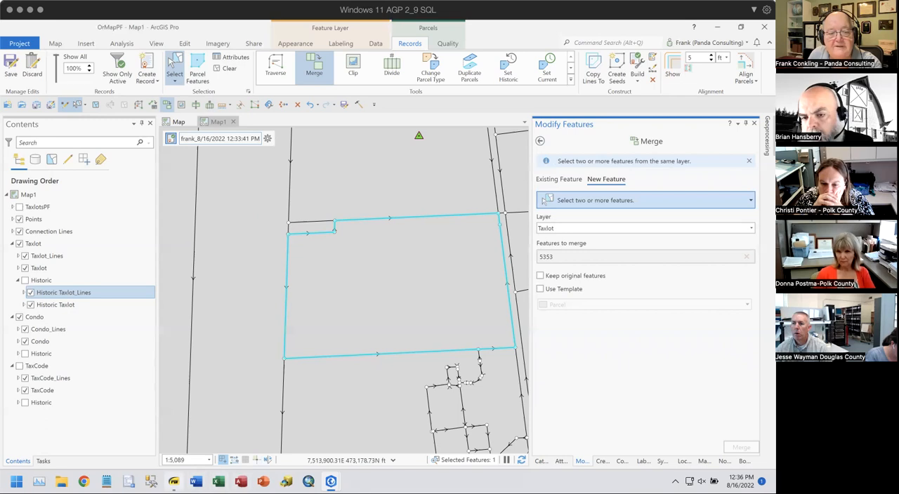
- Switch to Parcel Fabric Training Slides.pdf and highlight "Straight Boundary" on page 61, then clear the highlight
click(174, 481)
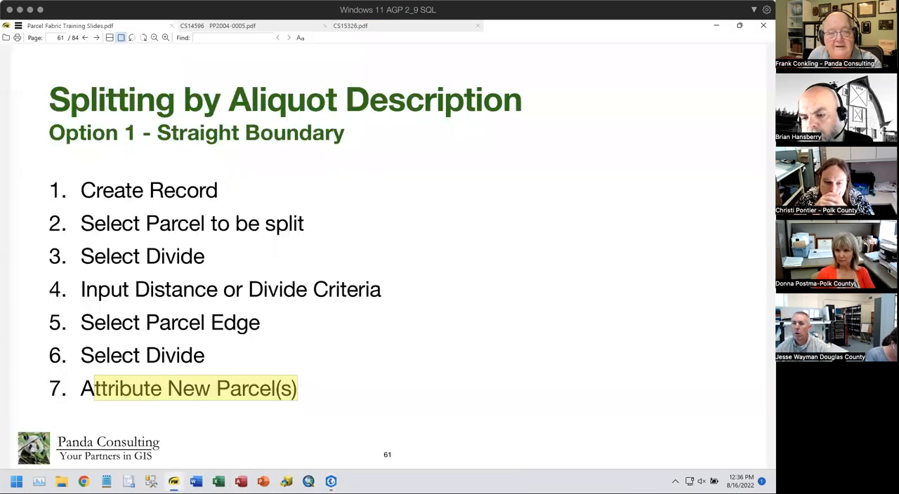
click(344, 373)
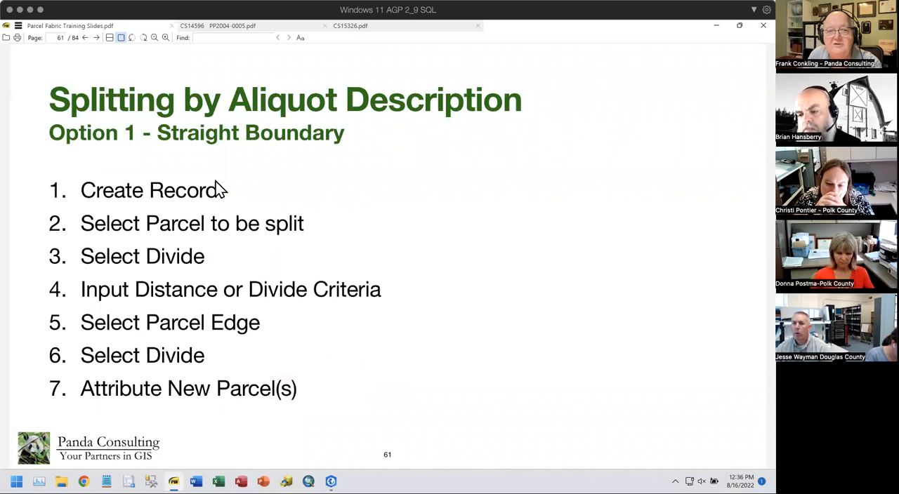
drag(157, 132, 341, 137)
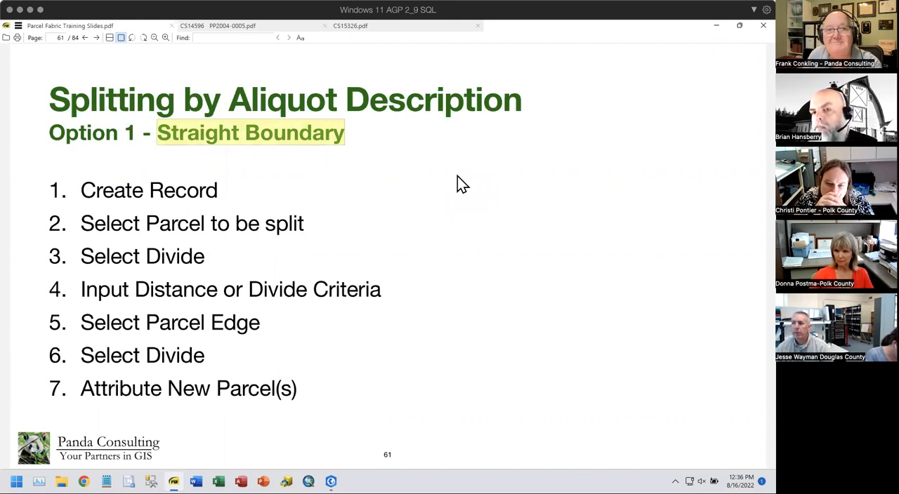
click(383, 176)
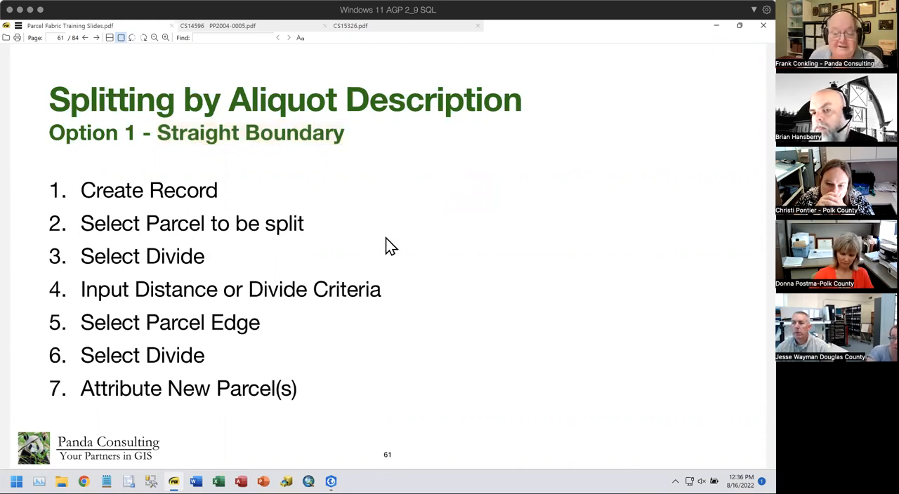
- Go to page 62 and highlight "Curved or Irregular Boundary" and its first four steps, through "Select and Perform Split"
key(Right)
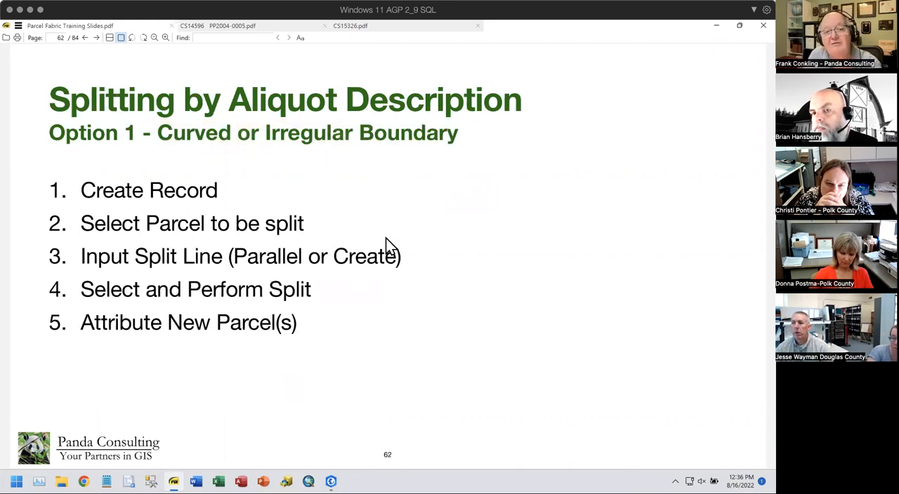
drag(157, 133, 464, 135)
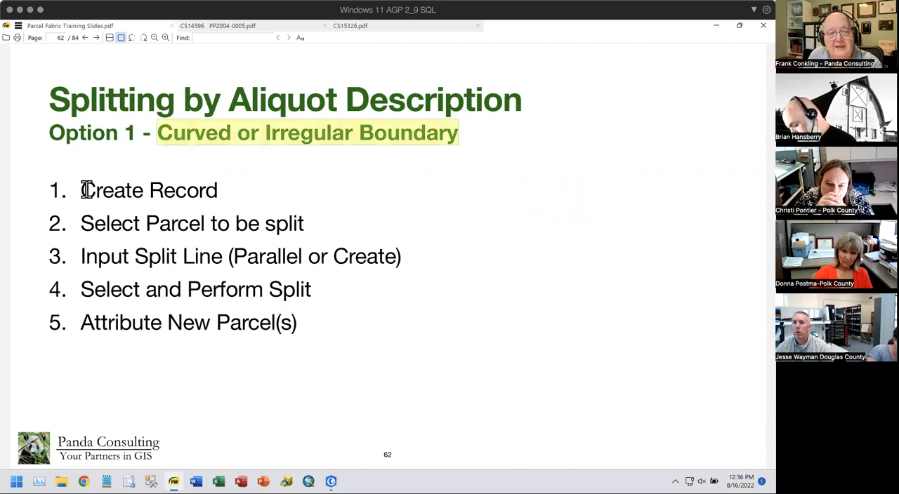
drag(81, 190, 221, 191)
drag(77, 224, 326, 226)
drag(75, 256, 406, 257)
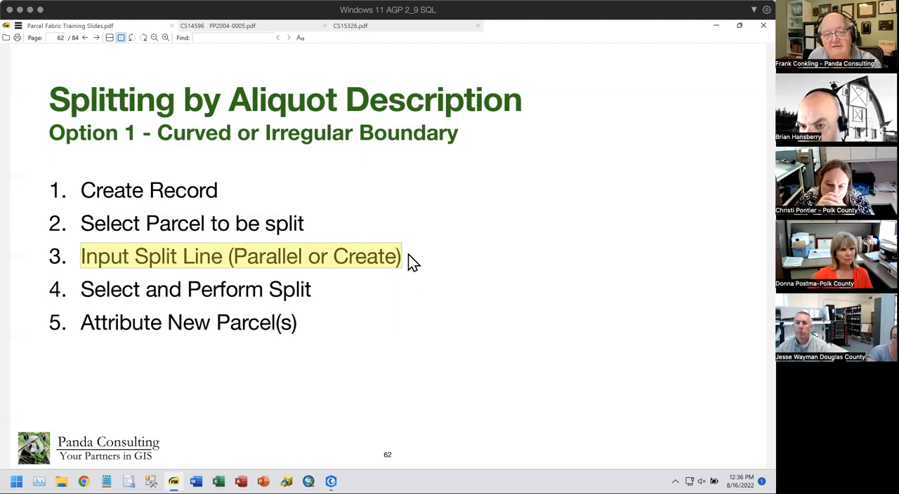
drag(80, 289, 310, 296)
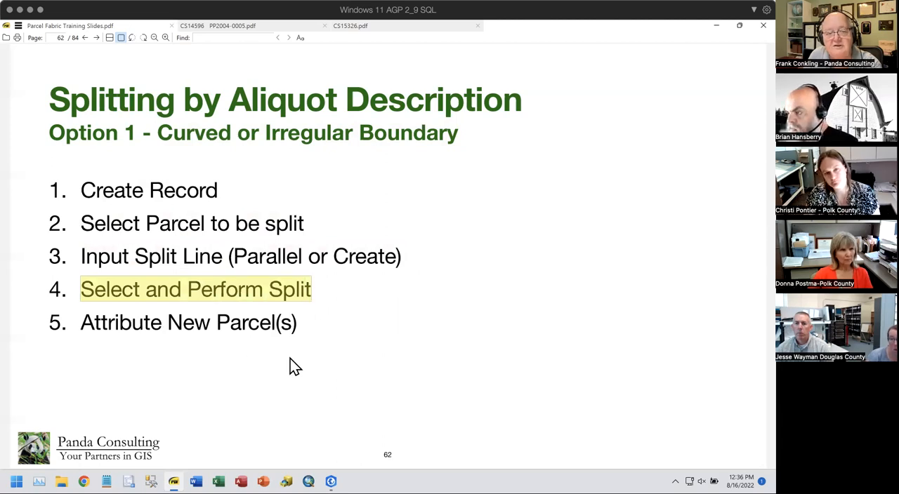
- Switch to the OrMapPF project in ArcGIS Pro and create a new record for the parcels around the irregular boundary line
mouse_move(331, 482)
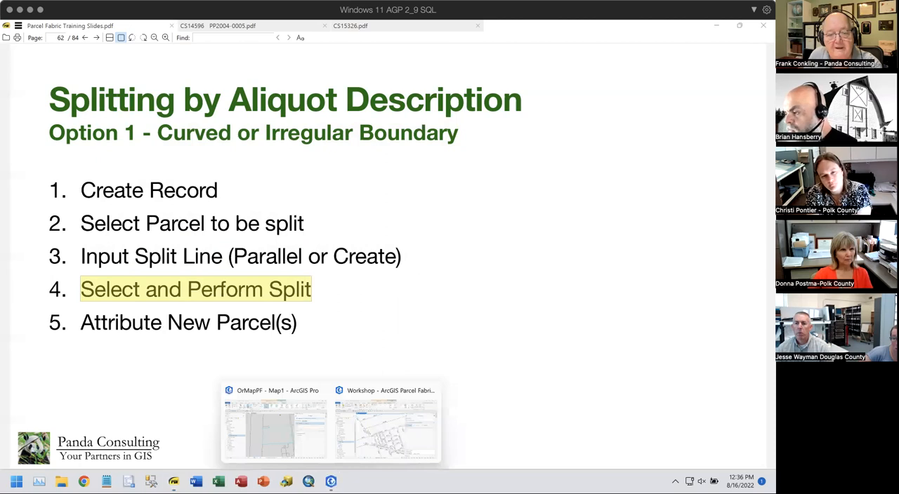
click(288, 456)
scroll(455, 318, down, 4)
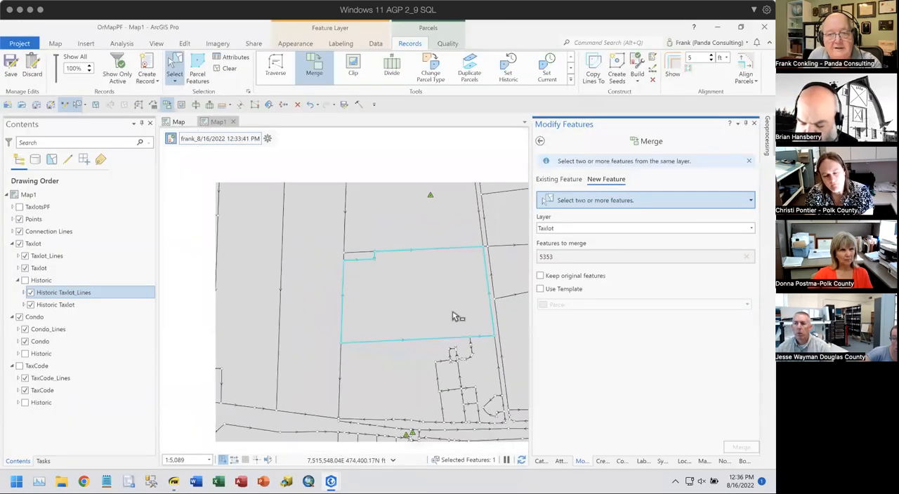
drag(450, 354, 371, 311)
scroll(302, 251, up, 5)
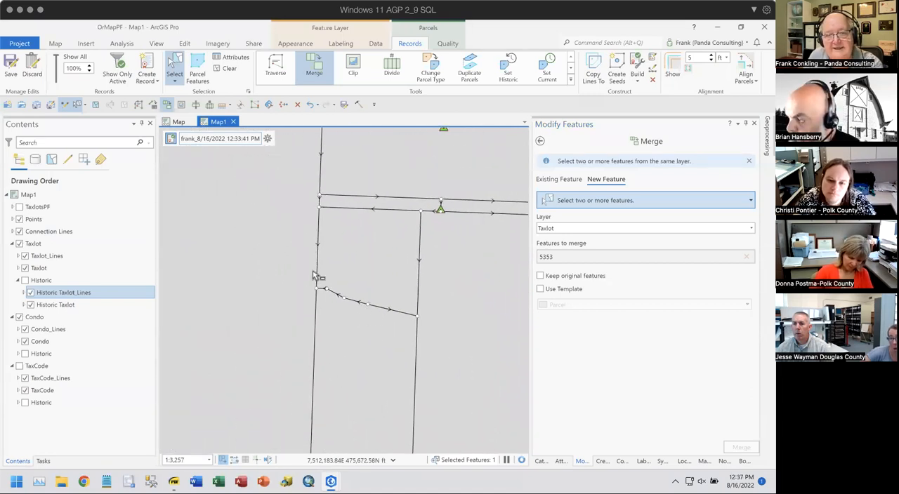
click(267, 138)
click(304, 135)
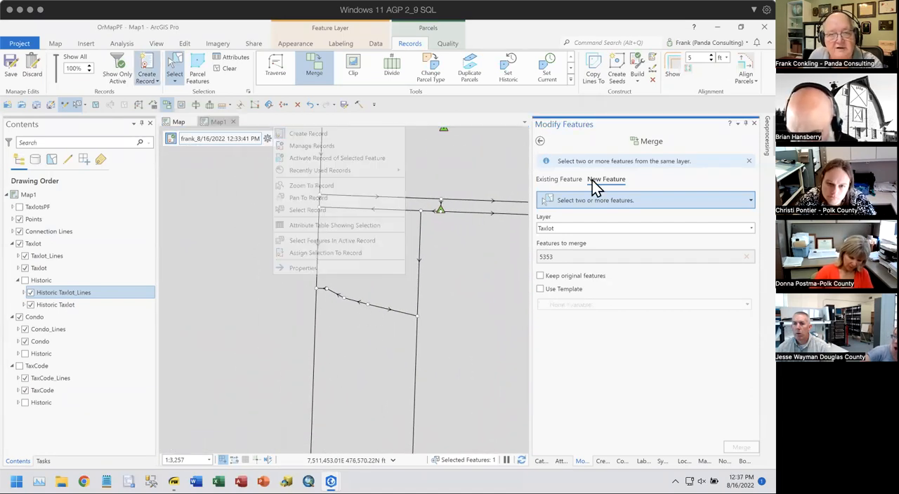
click(697, 446)
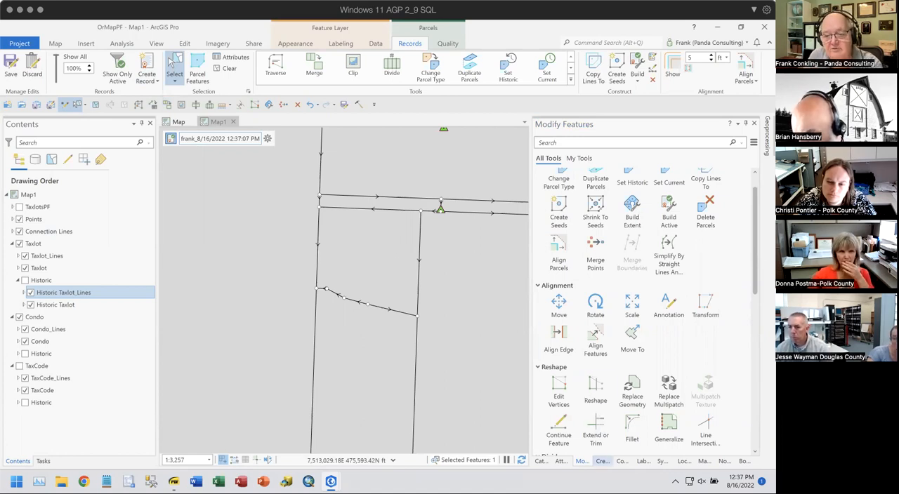
- Trace the irregular boundary between the two parcels as a new Taxlot parcel line with a 200 ft offset to the north
click(602, 461)
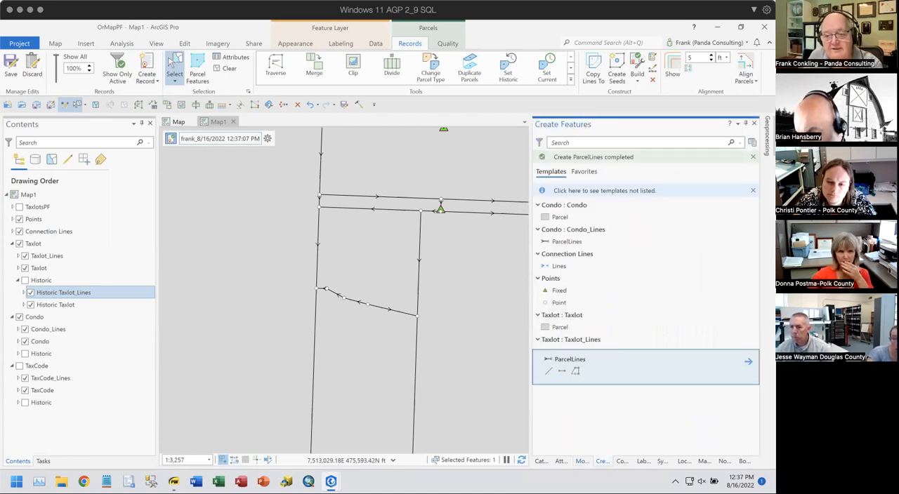
click(577, 371)
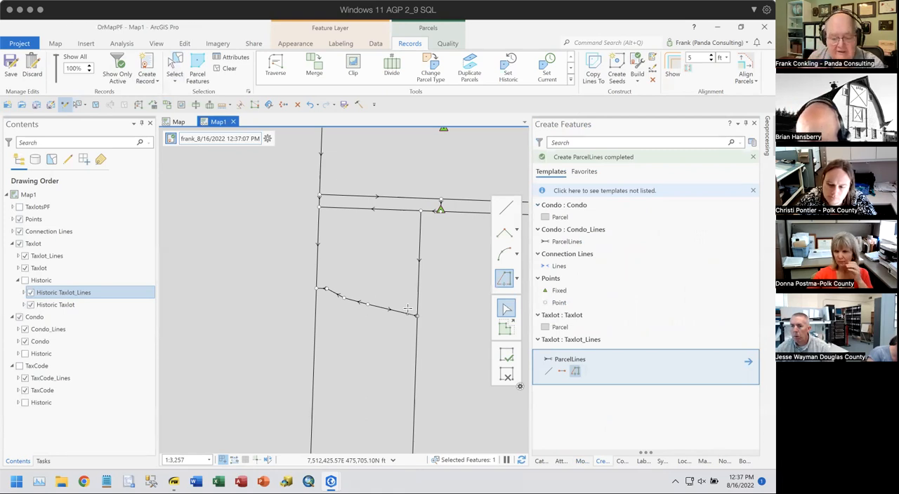
key(o)
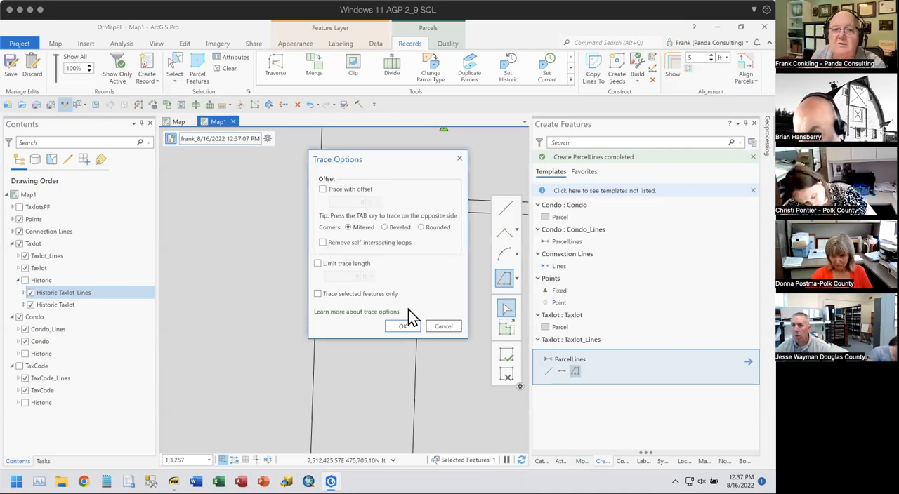
click(322, 189)
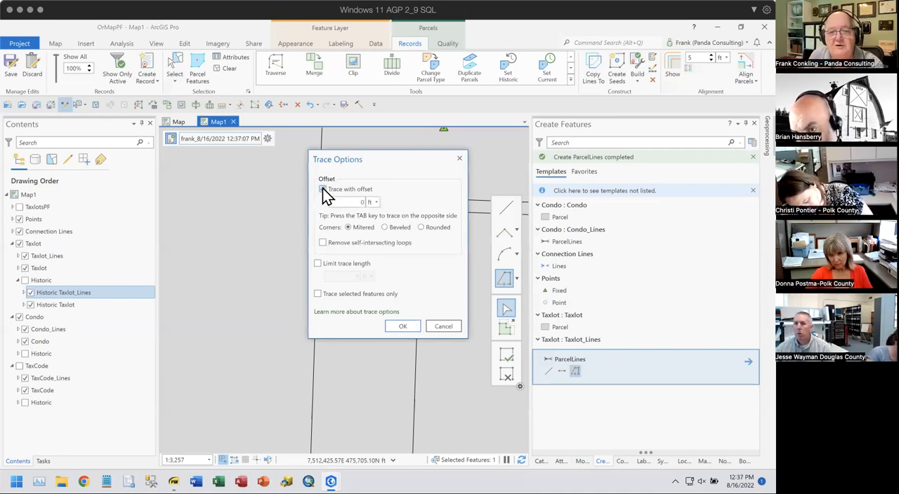
drag(356, 200, 369, 202)
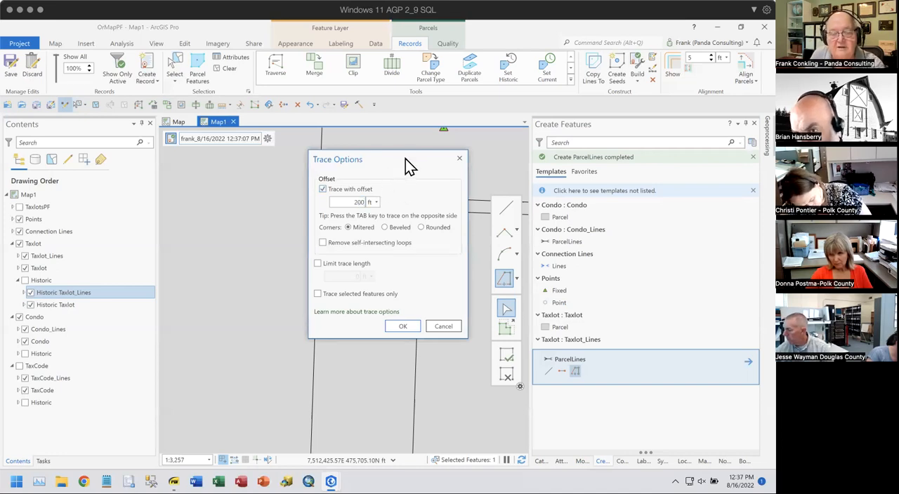
drag(405, 158, 197, 185)
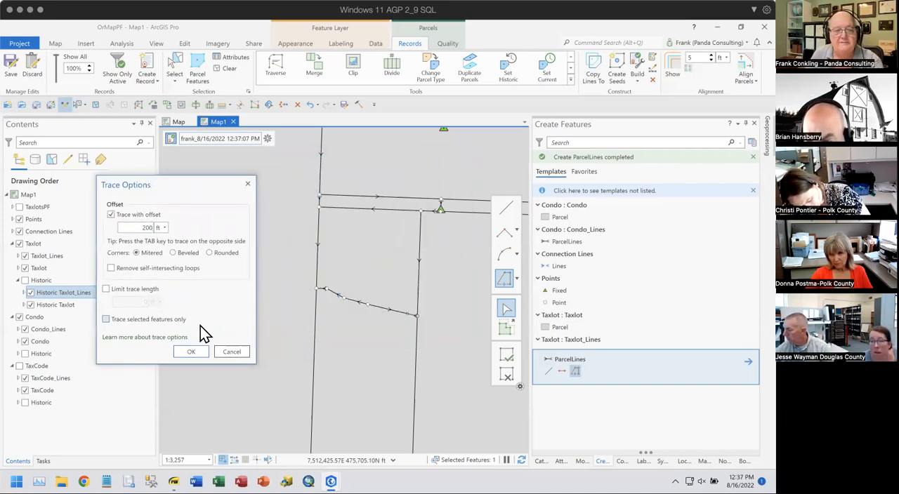
click(197, 353)
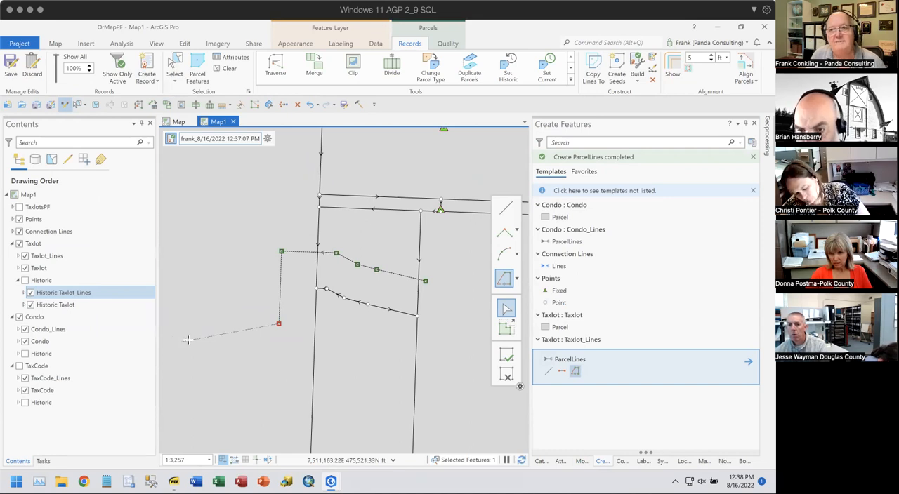
click(509, 360)
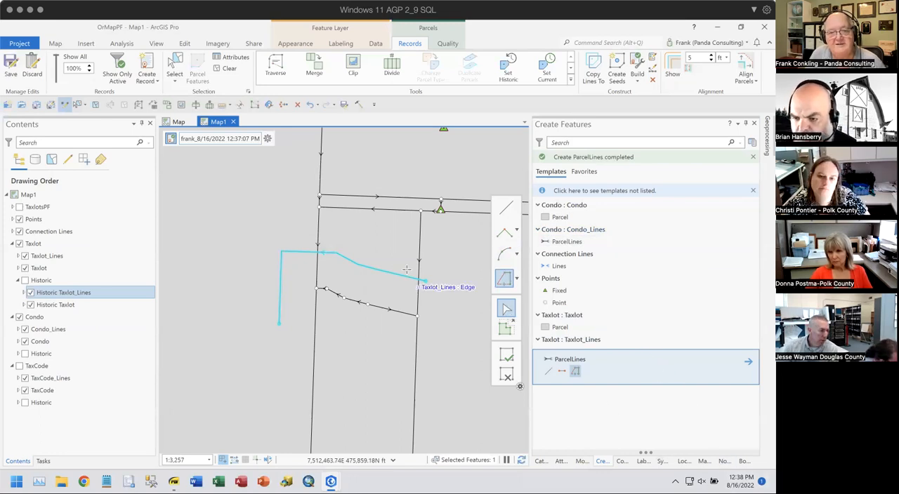
- Turn off splitting without a selection and split the traced line where it crosses the parcel's eastern and western boundary lines
click(196, 105)
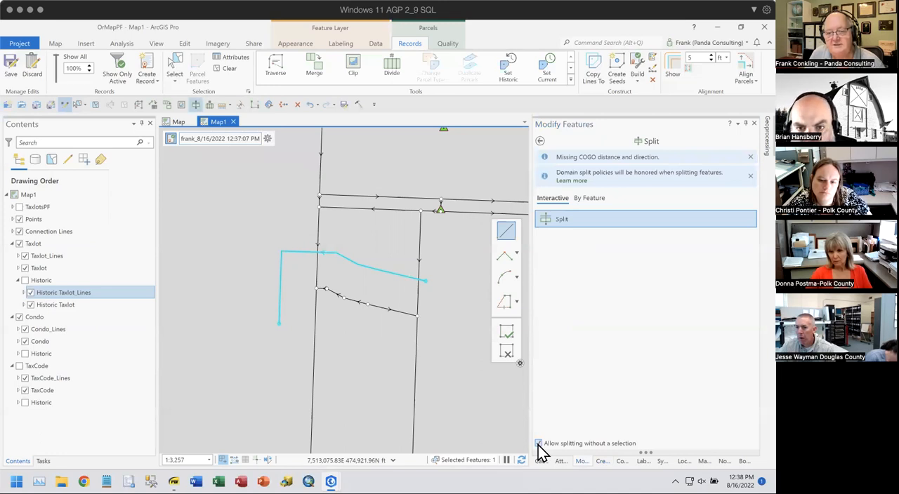
click(538, 444)
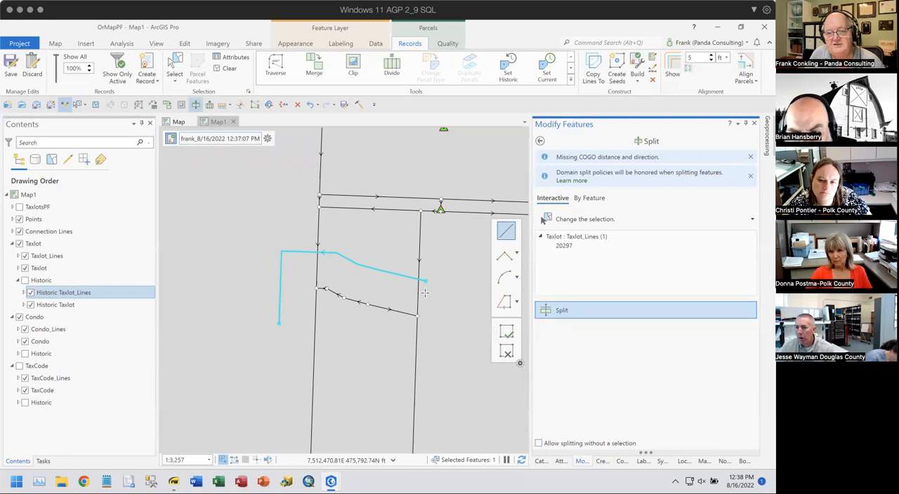
scroll(447, 297, up, 3)
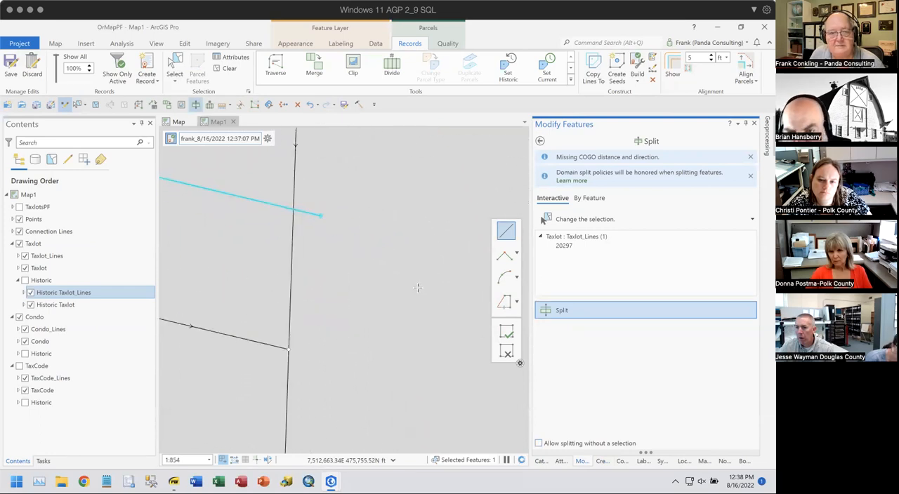
drag(353, 263, 428, 303)
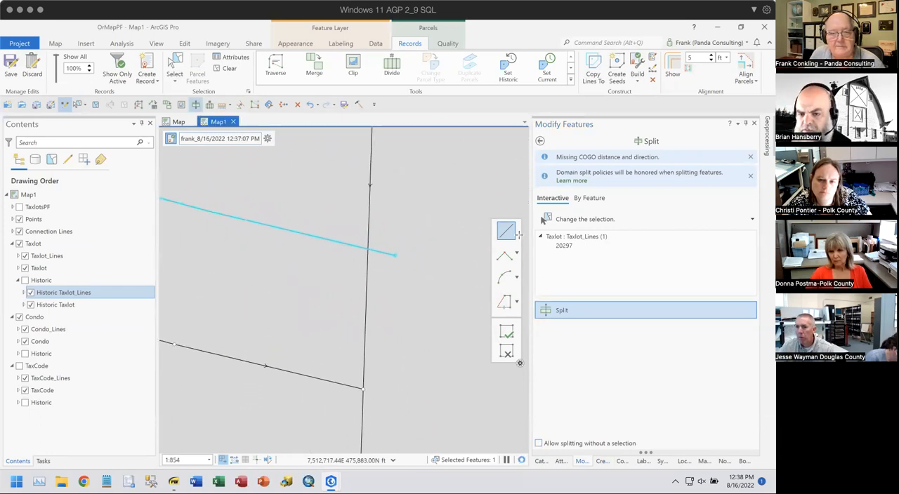
click(366, 255)
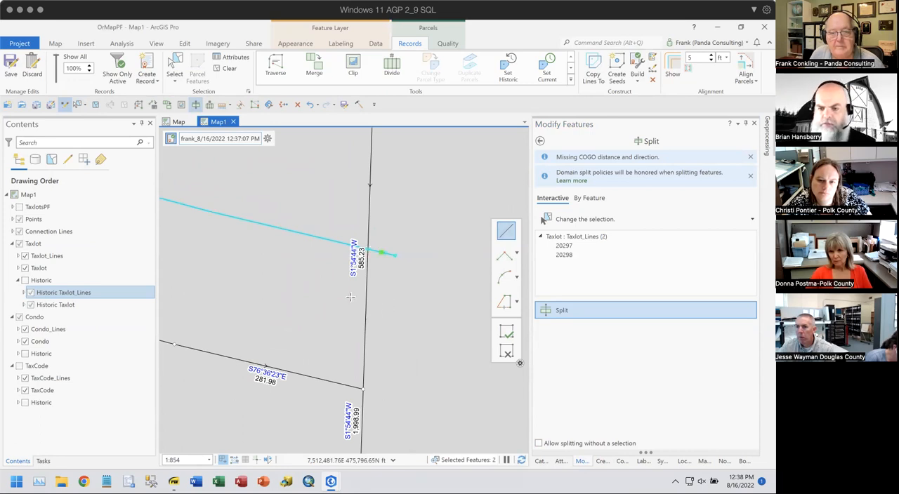
drag(242, 271, 488, 274)
drag(231, 238, 321, 293)
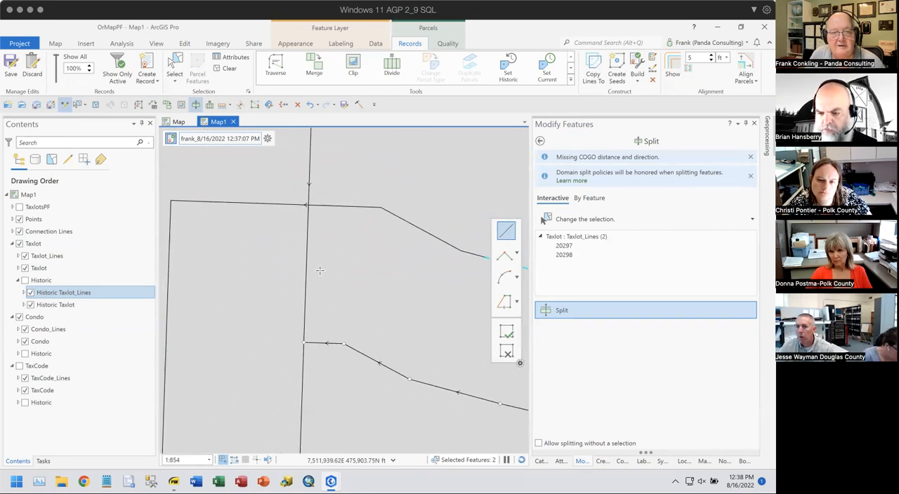
click(306, 205)
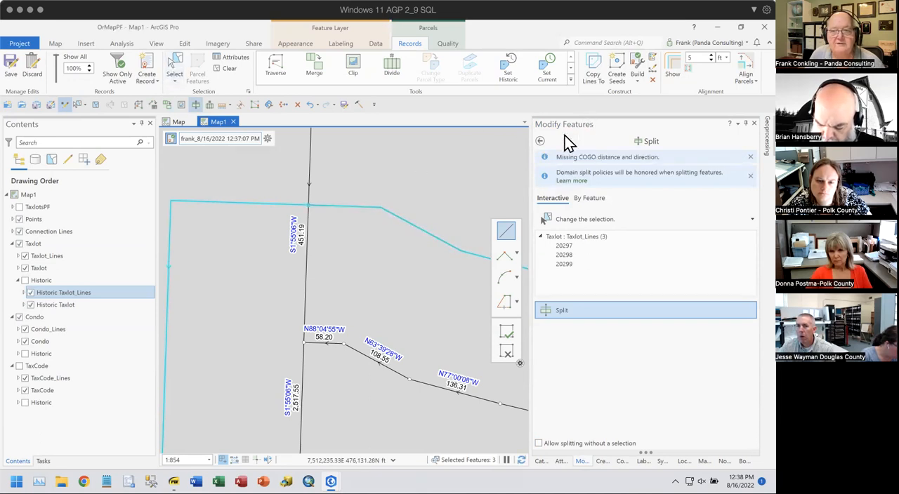
- Delete the pieces of the traced line that overhang the parcel's western and eastern boundaries
click(540, 141)
click(175, 71)
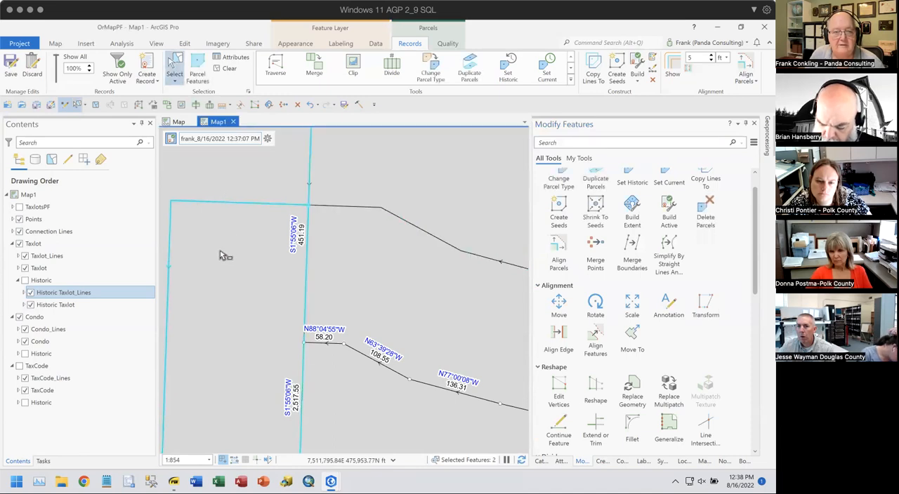
click(233, 288)
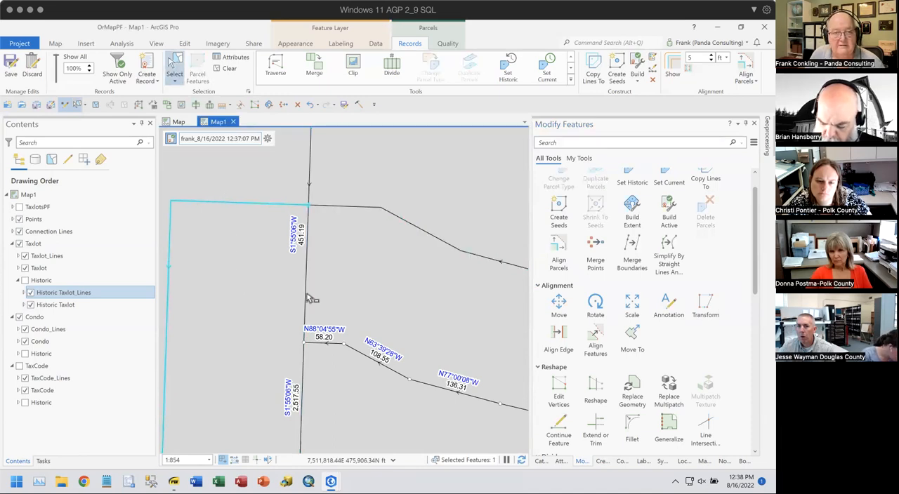
click(299, 106)
drag(457, 281, 347, 285)
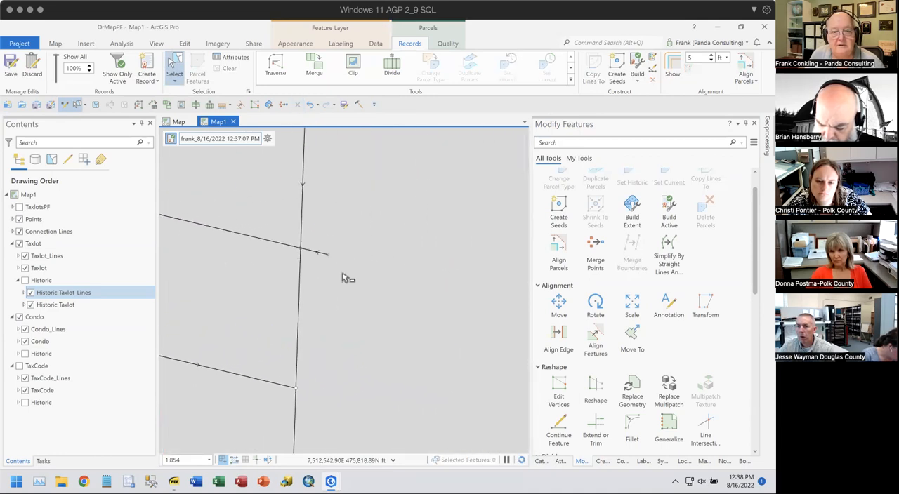
click(328, 267)
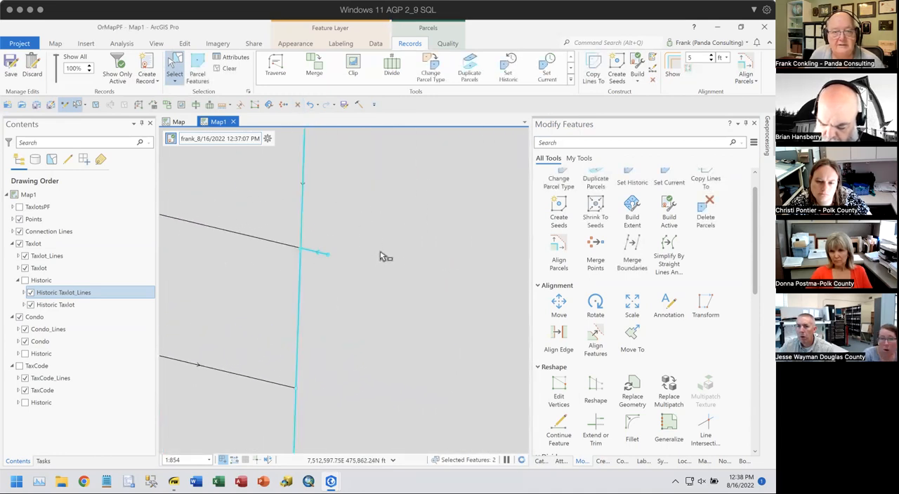
click(300, 106)
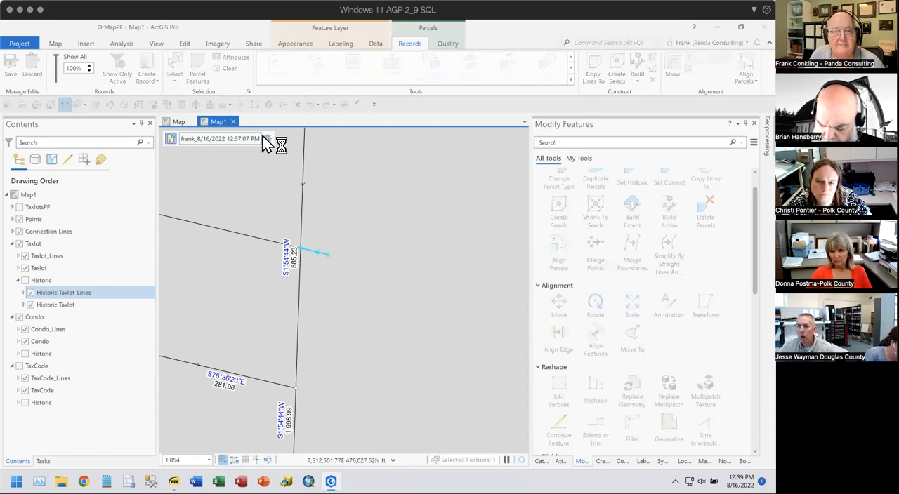
- Inspect the trimmed line's eastern end, then select the Taxlot parcel it crosses and start the Split tool on it
scroll(302, 239, up, 6)
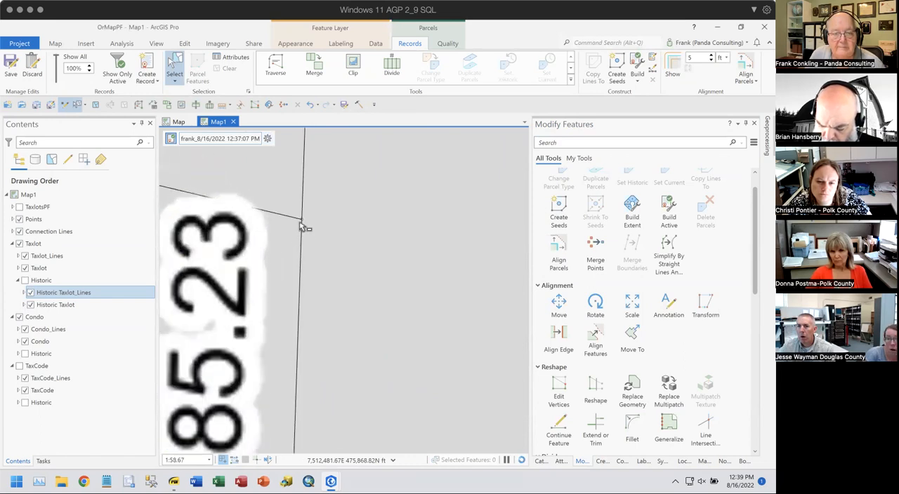
scroll(302, 226, up, 5)
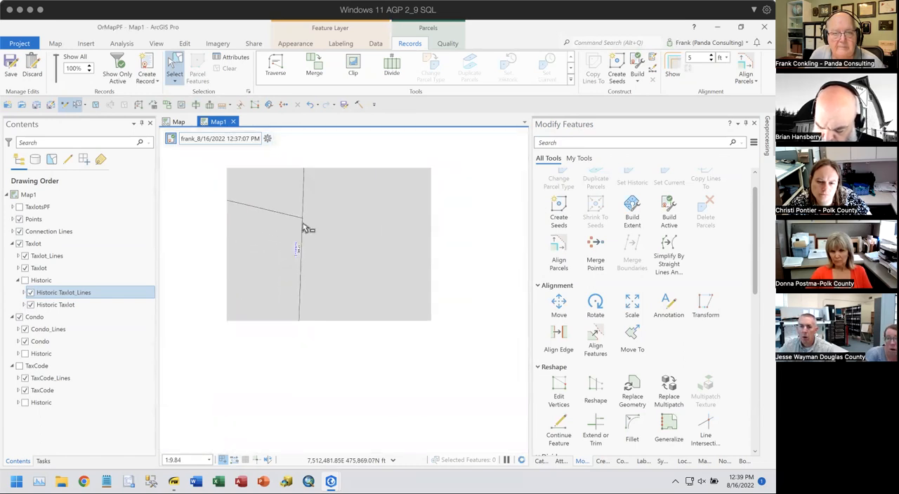
scroll(303, 229, down, 9)
scroll(305, 260, down, 2)
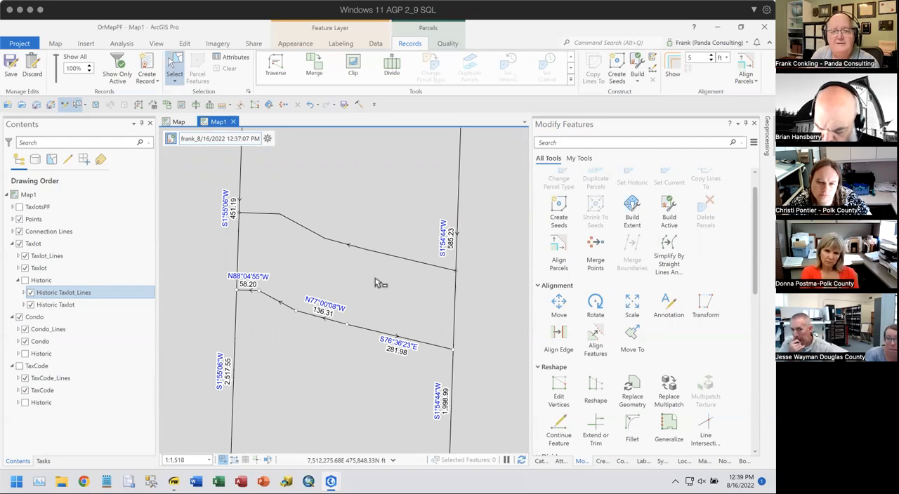
click(375, 280)
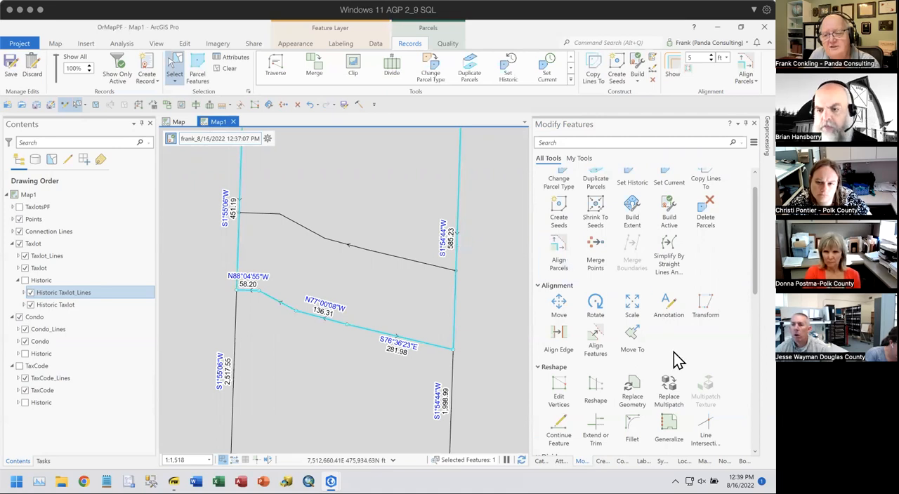
scroll(640, 372, down, 2)
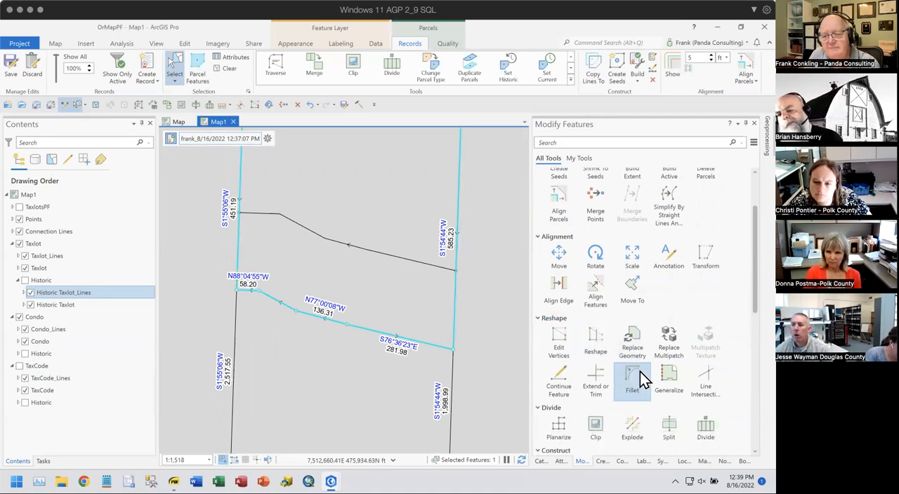
click(668, 404)
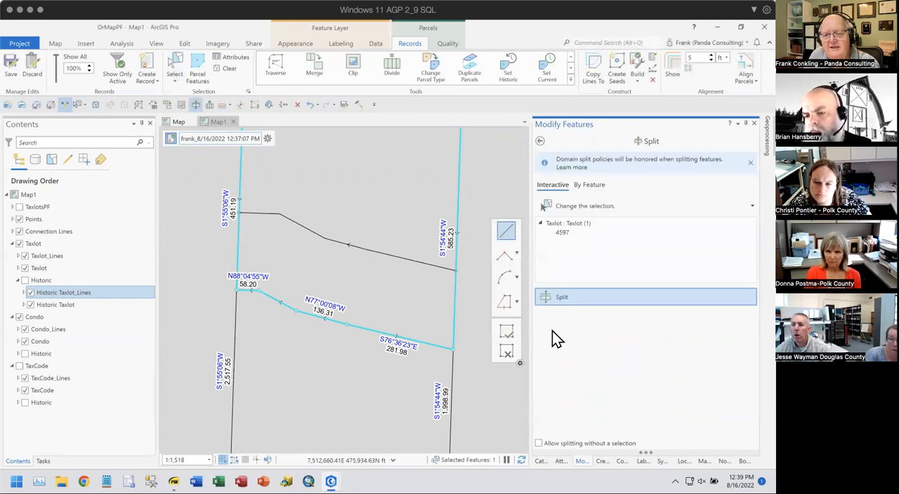
click(506, 301)
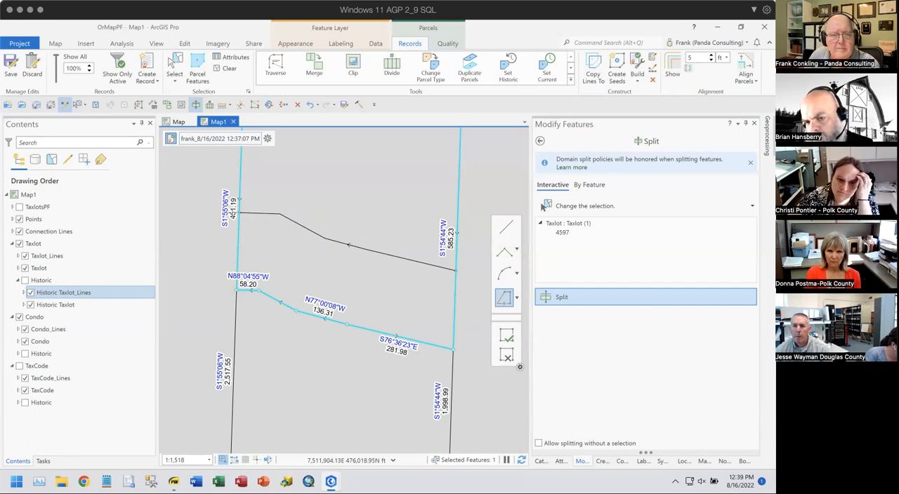
click(505, 231)
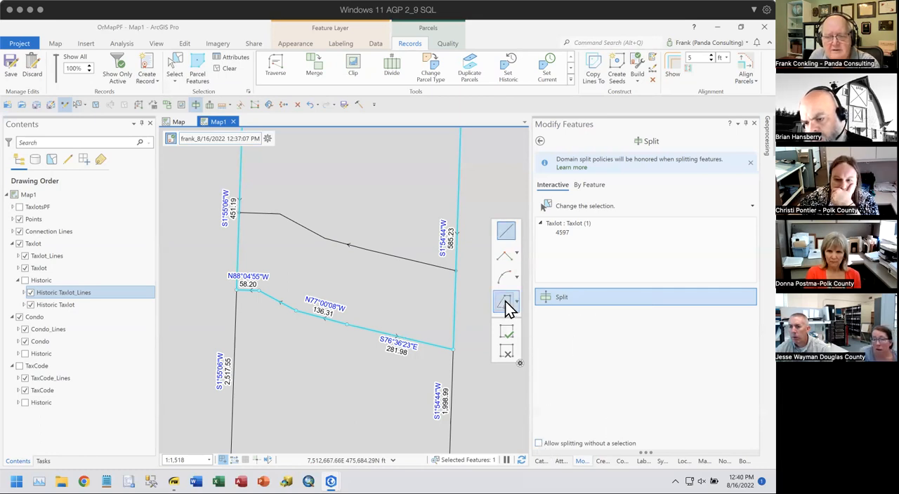
- Set up a split by feature with the Taxlot parcel as the target and add the offset line to the input features
click(595, 187)
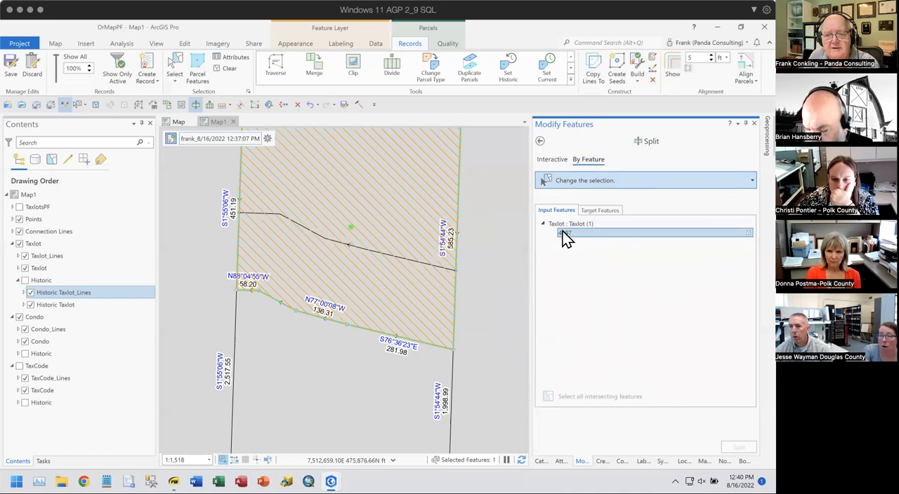
click(600, 211)
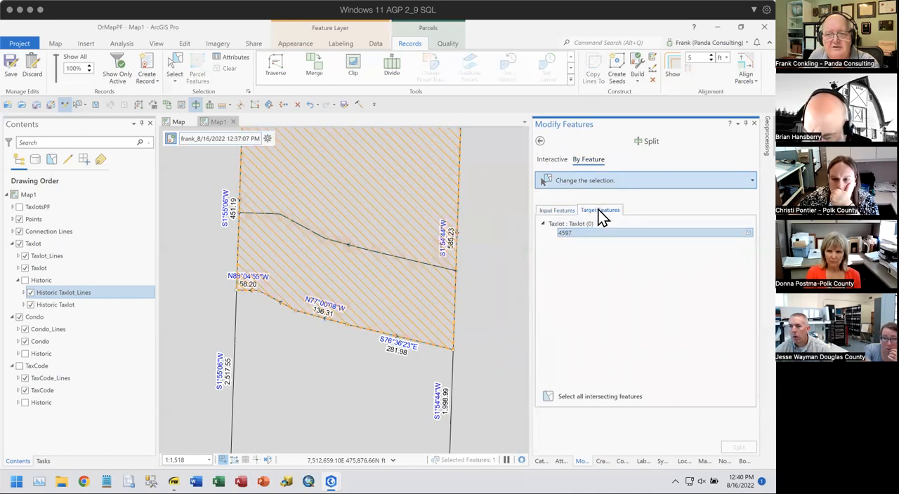
click(393, 293)
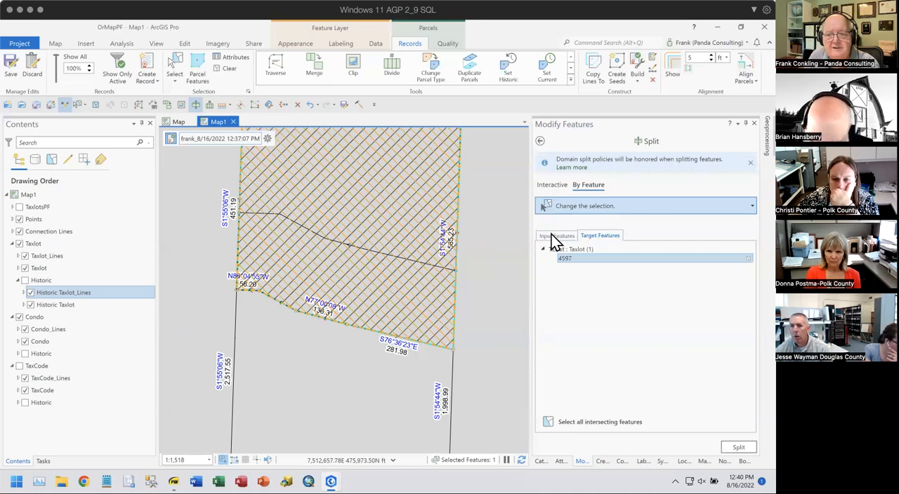
click(553, 238)
click(390, 260)
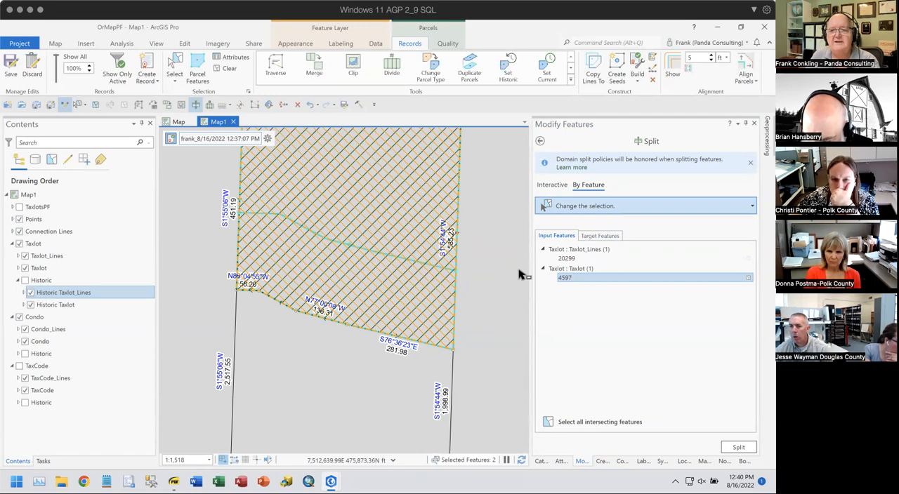
- Remove the Taxlot parcel from the input features, check the targets, and split the parcel along the offset line
right_click(563, 277)
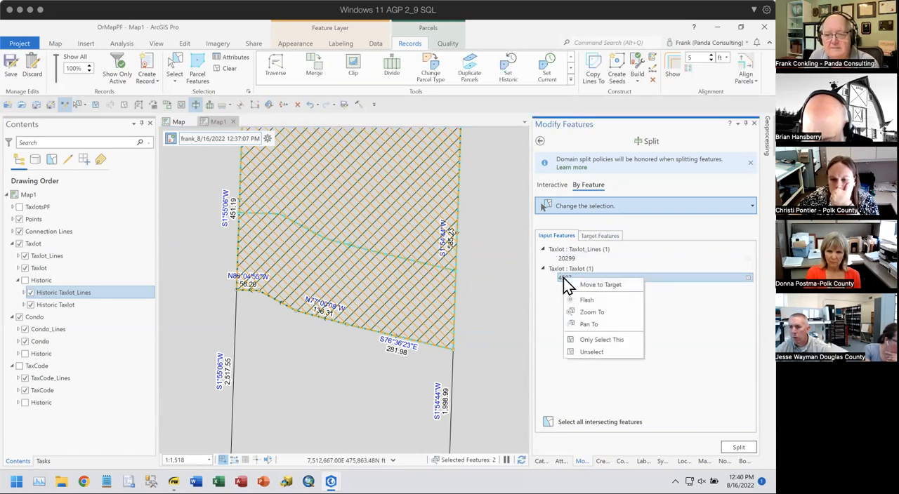
click(583, 350)
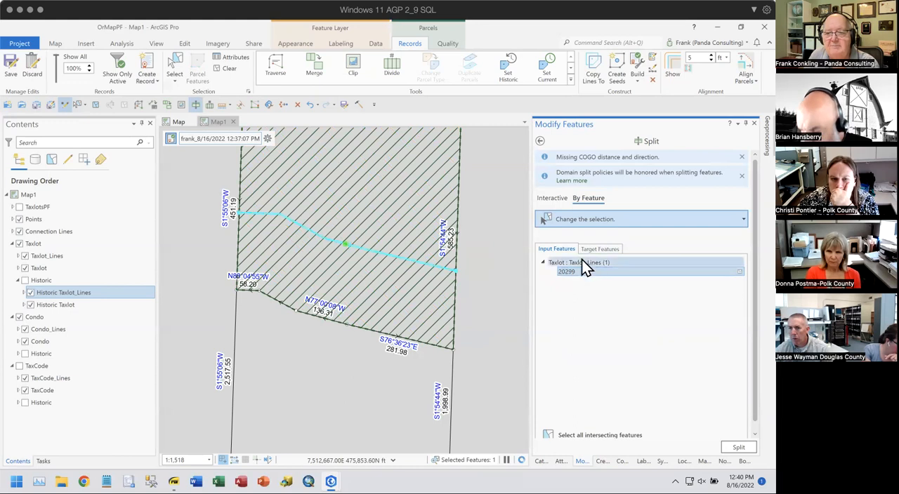
click(599, 249)
click(557, 259)
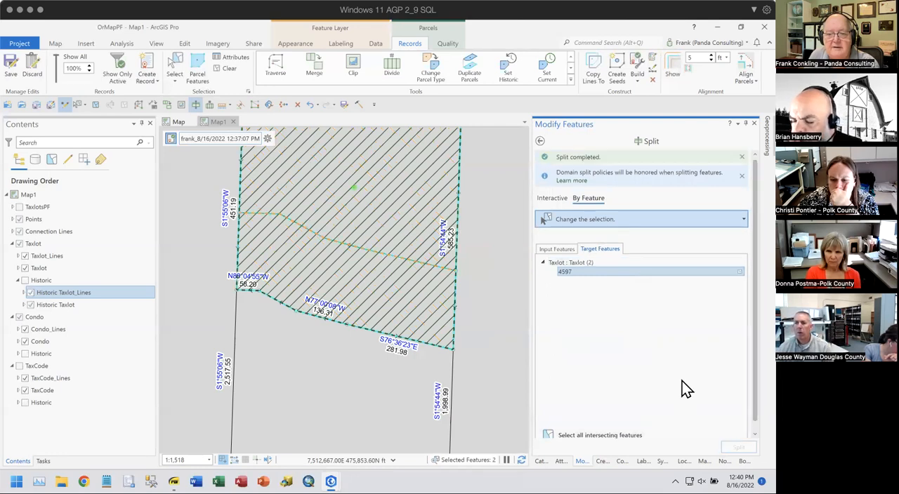
- Undo the parcel split, the deletion of the overhanging line pieces, and the traced offset line
scroll(421, 273, down, 2)
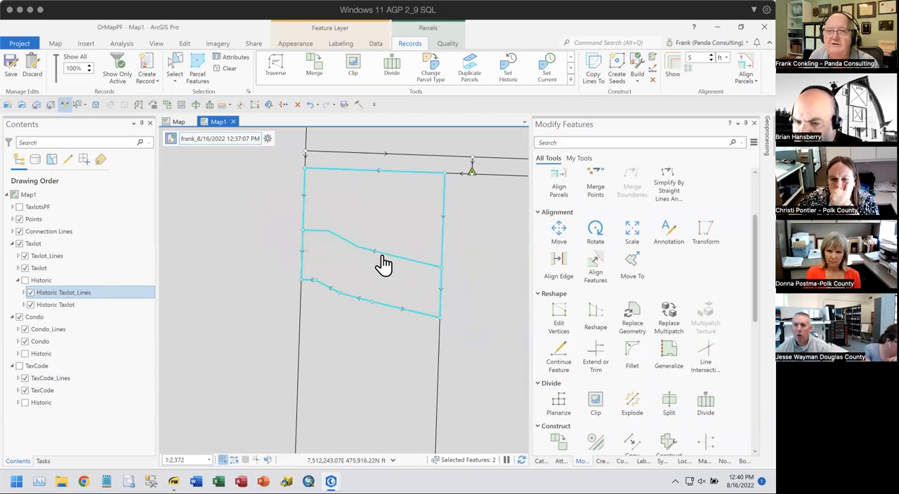
mouse_move(393, 302)
mouse_down()
mouse_move(386, 303)
mouse_move(394, 316)
mouse_up()
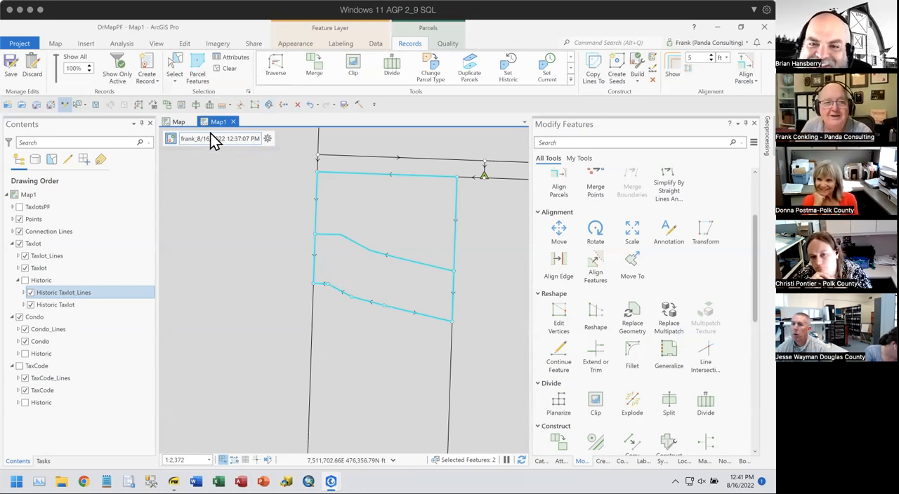
click(311, 105)
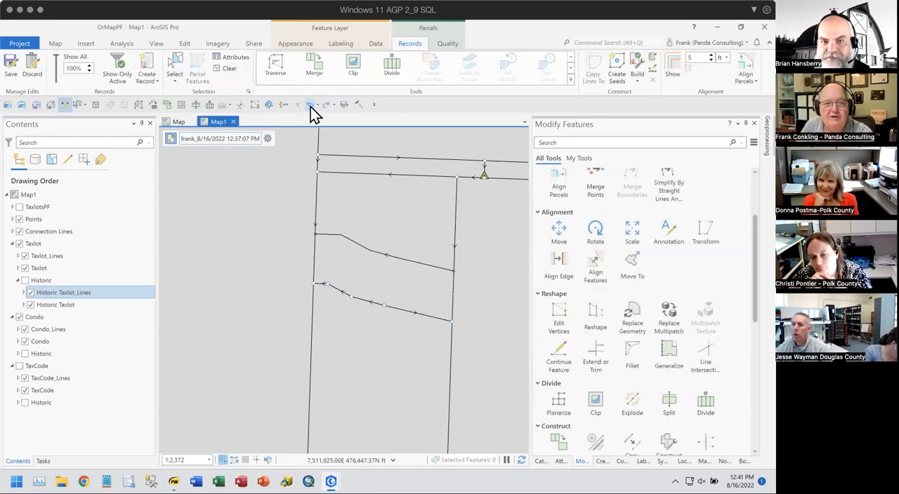
click(311, 106)
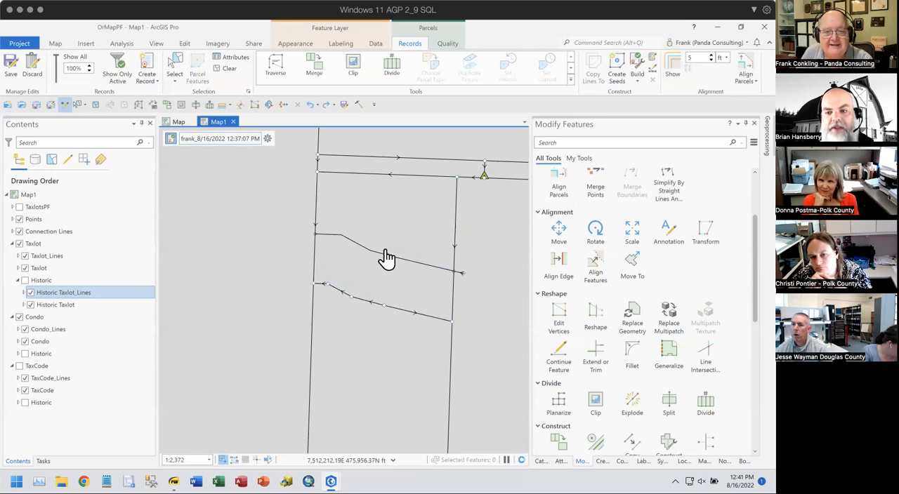
click(309, 105)
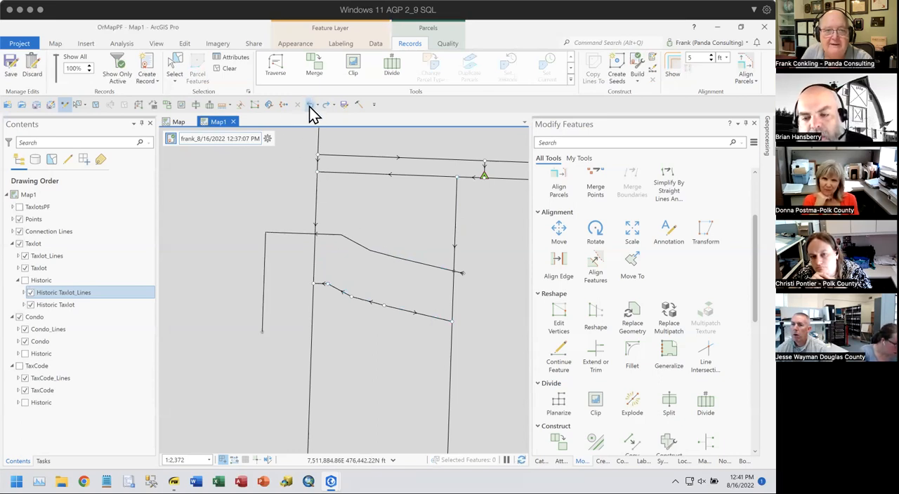
click(309, 105)
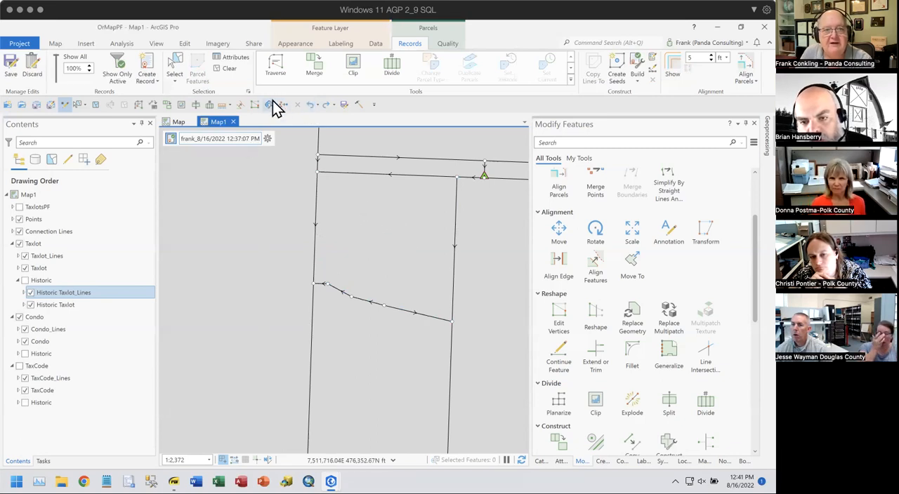
- Select the restored Taxlot parcel and set up the Divide tool on it with the Equal Area method
click(176, 70)
click(400, 266)
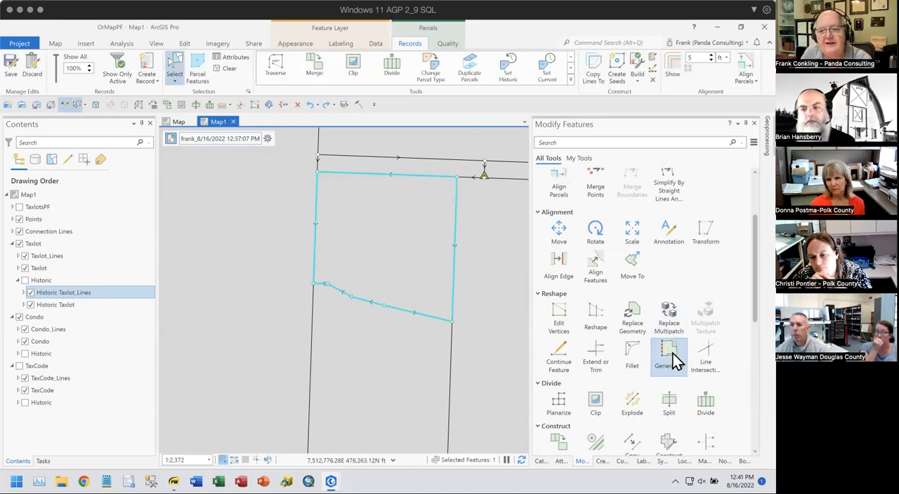
click(708, 406)
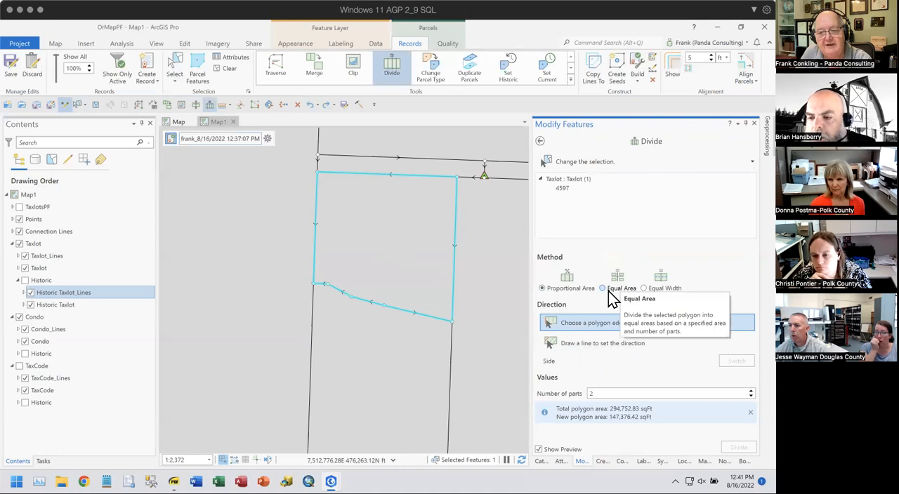
click(609, 291)
scroll(646, 367, down, 1)
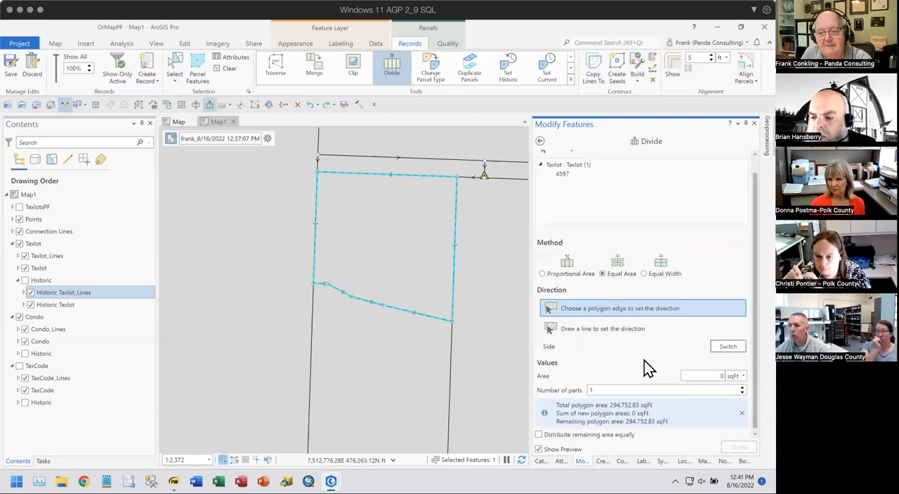
- Set the division area to 5 acres and use the parcel's northern edge as the direction
click(743, 377)
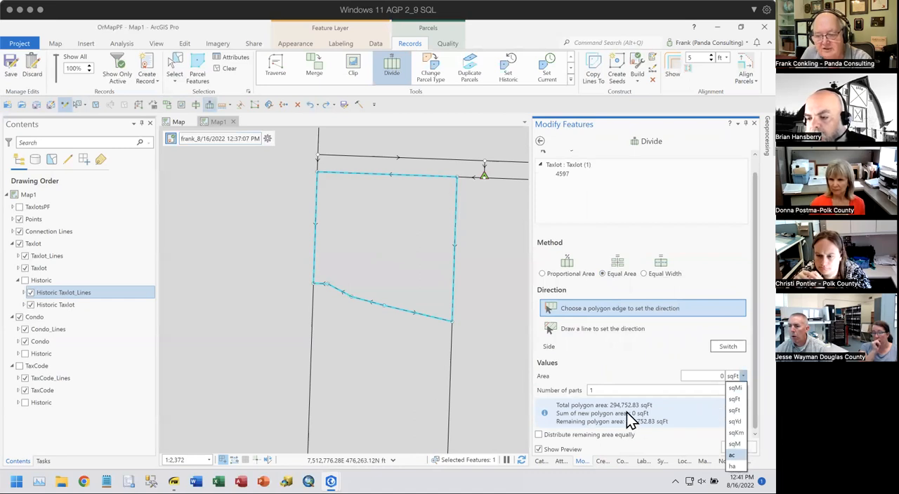
click(732, 455)
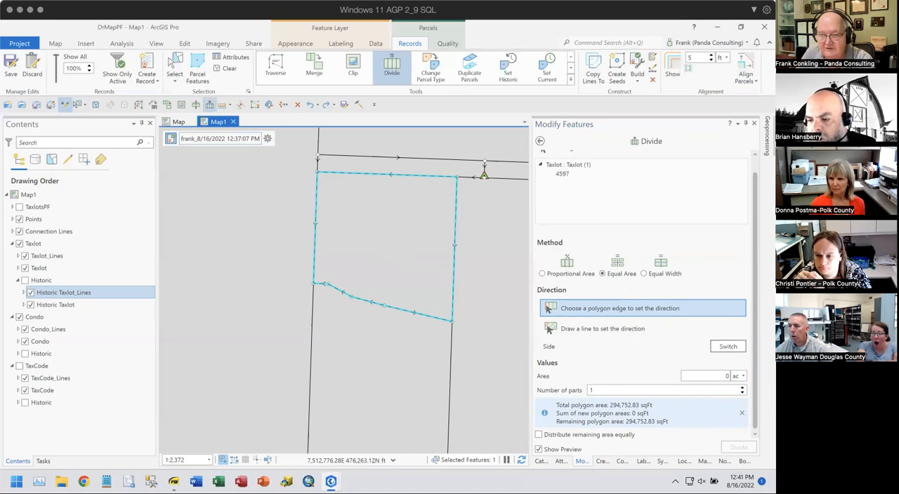
click(723, 377)
text(5)
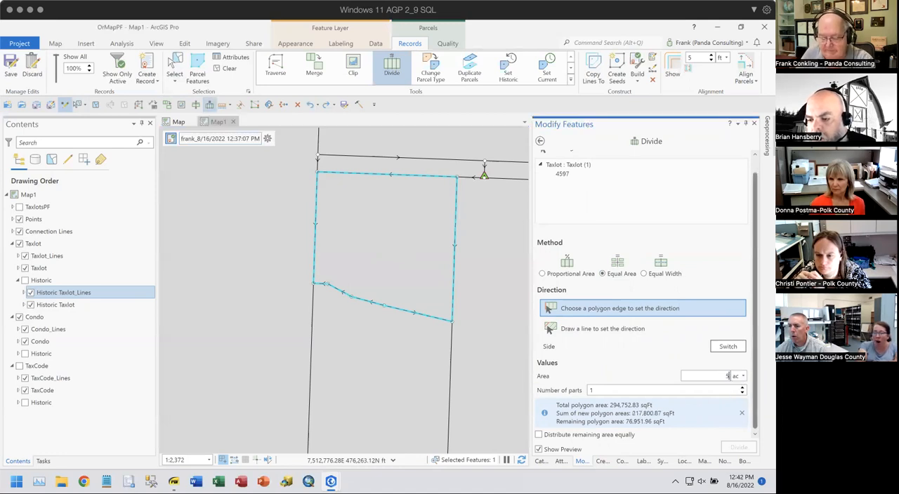
click(582, 310)
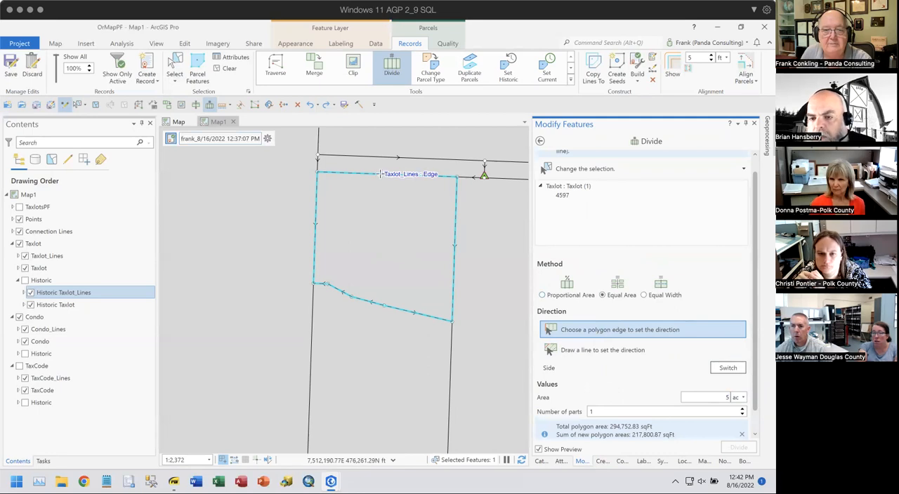
click(427, 175)
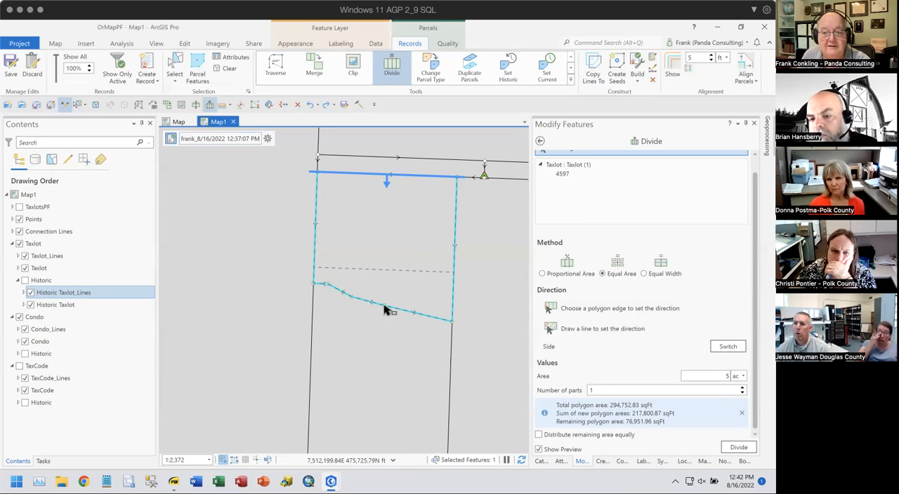
- Replace the division direction with a drawn slanted line just south of the parcel, crossing beyond both side boundaries
click(589, 330)
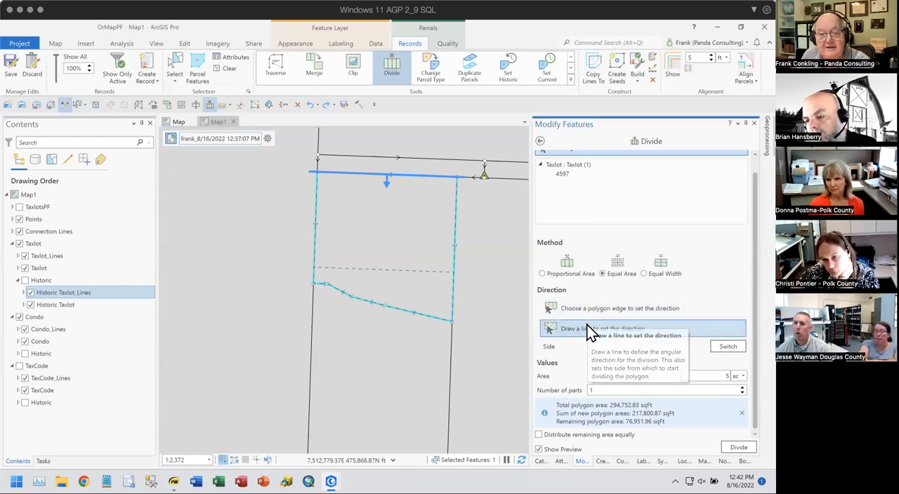
click(473, 346)
click(281, 288)
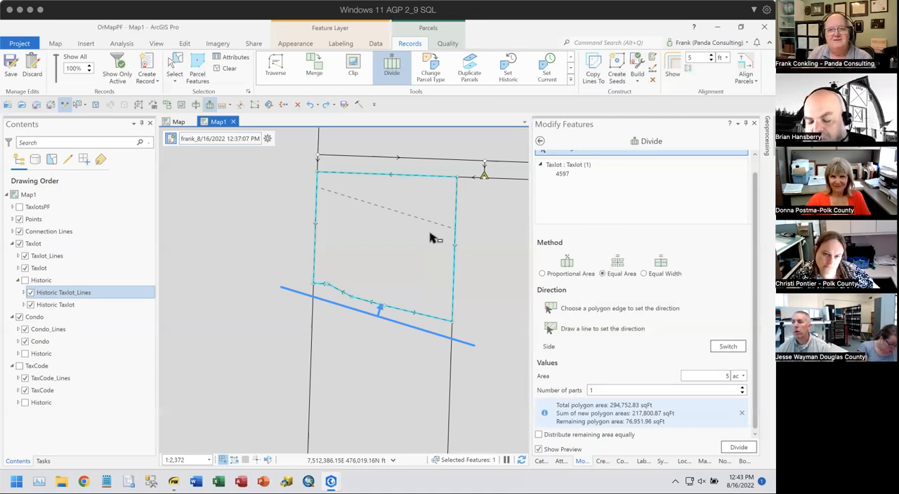
- Switch to the training slides PDF, review the irregular-boundary splitting steps, and advance to the Processing a Subdivision slide
mouse_move(331, 482)
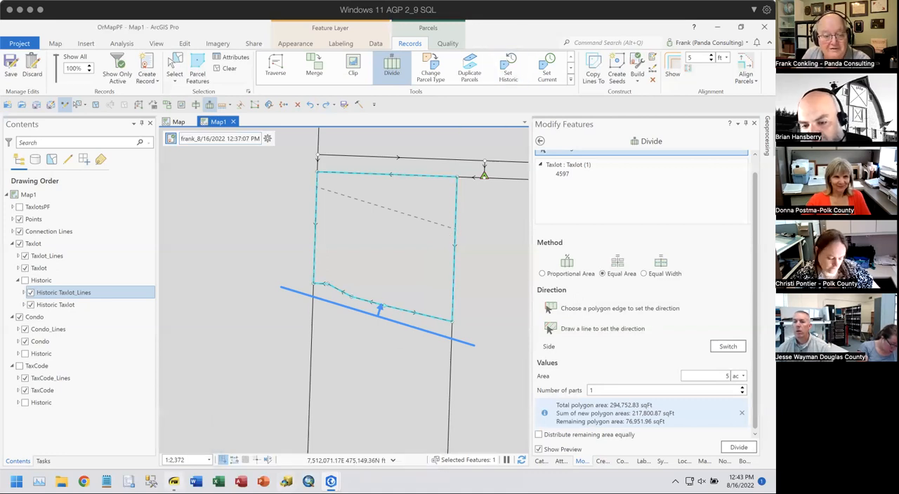
click(173, 482)
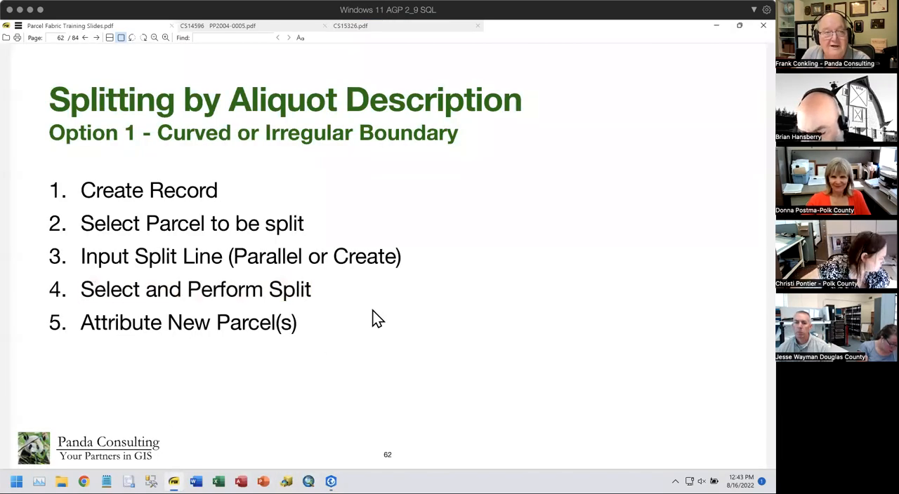
drag(52, 132, 466, 132)
click(539, 130)
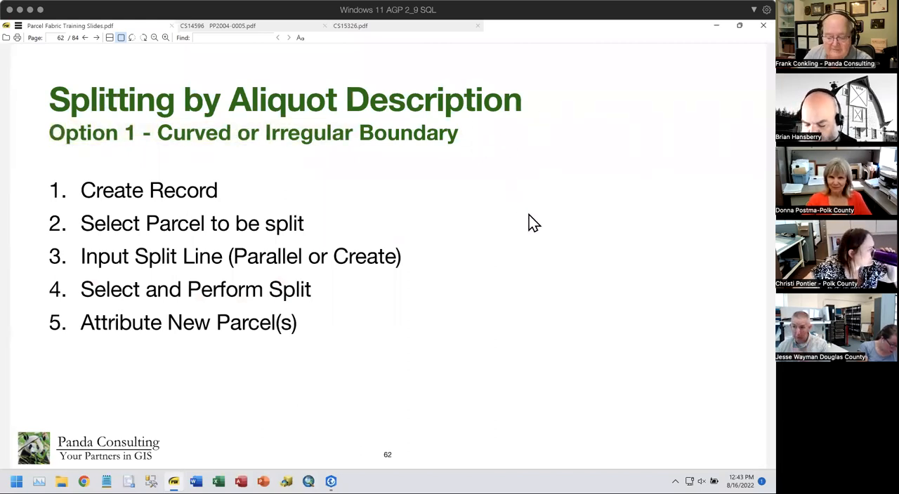
key(Page_Down)
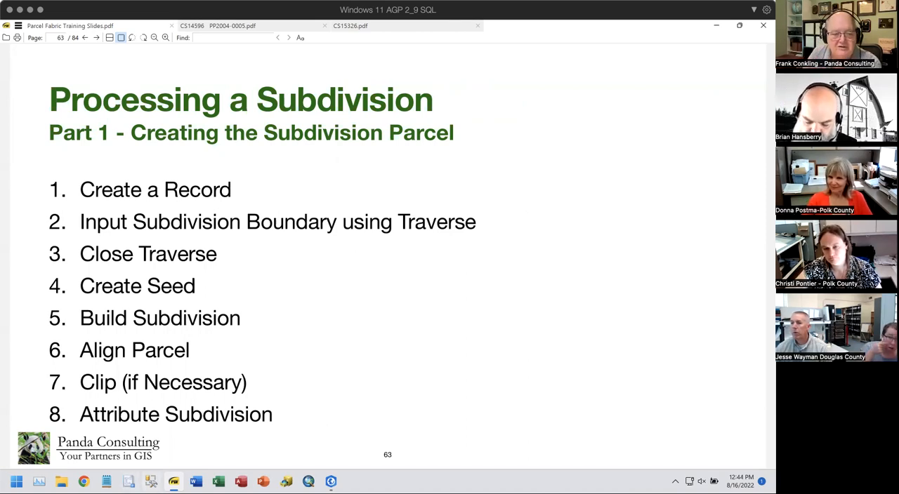
click(173, 481)
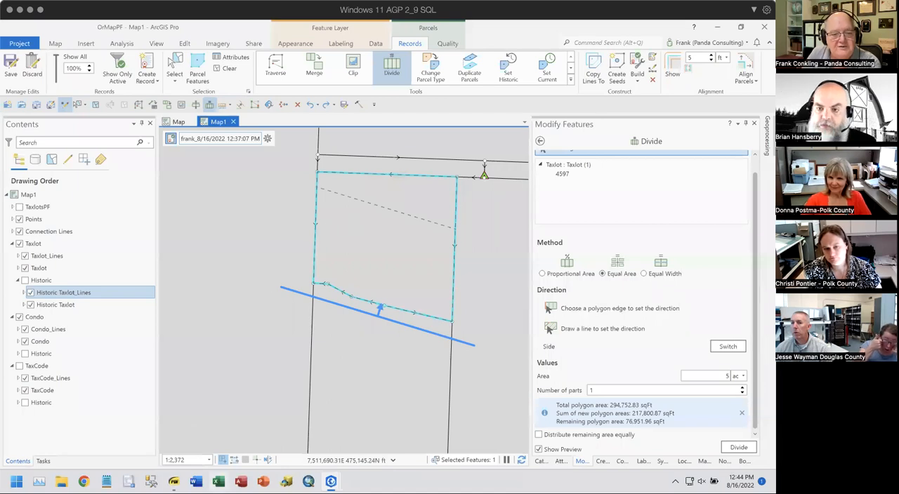
click(174, 481)
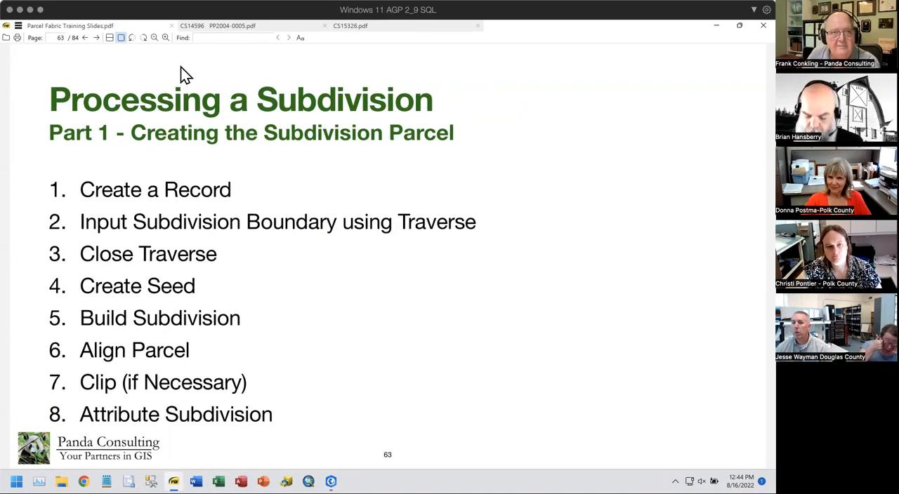
- View the partition plat in CS14596 PP2004-0005.pdf, recheck the Processing a Subdivision slide, and return to the plat
click(218, 26)
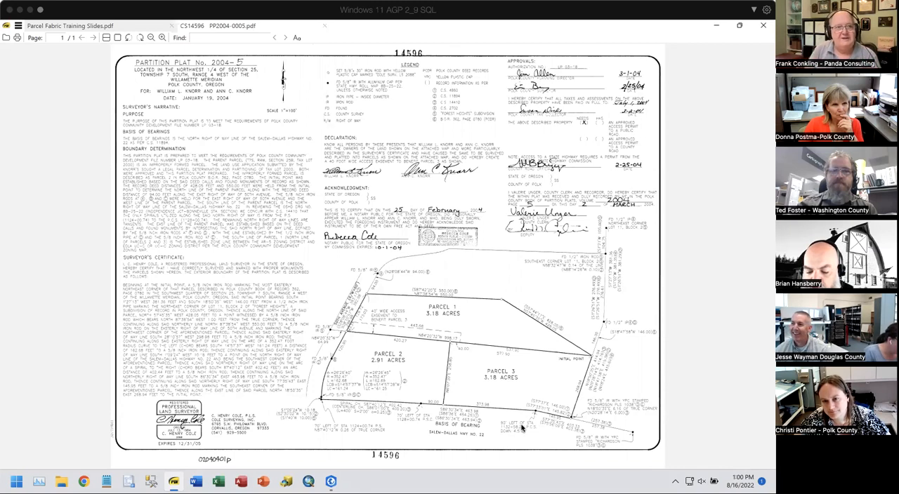
click(132, 26)
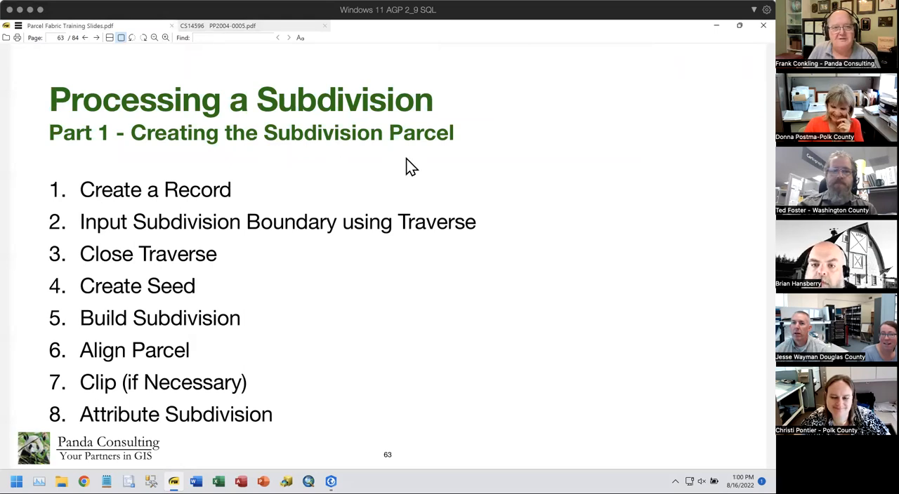
scroll(406, 159, down, 1)
scroll(406, 158, up, 1)
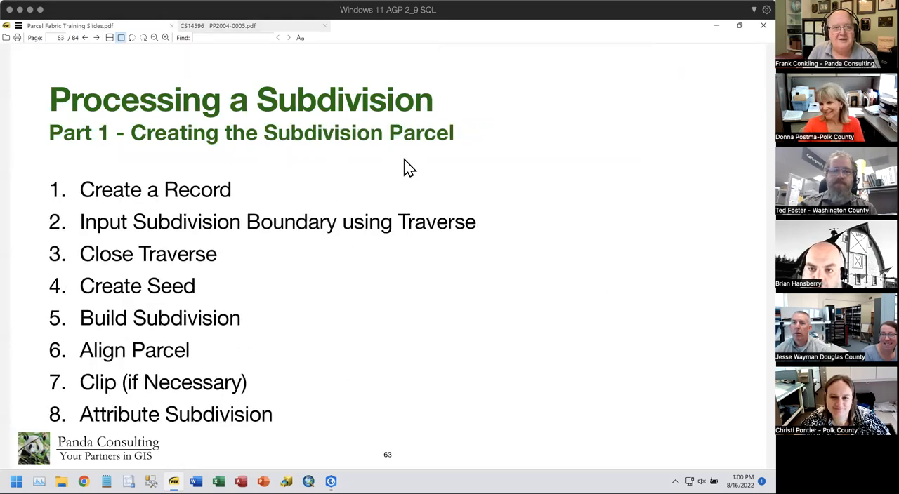
click(244, 26)
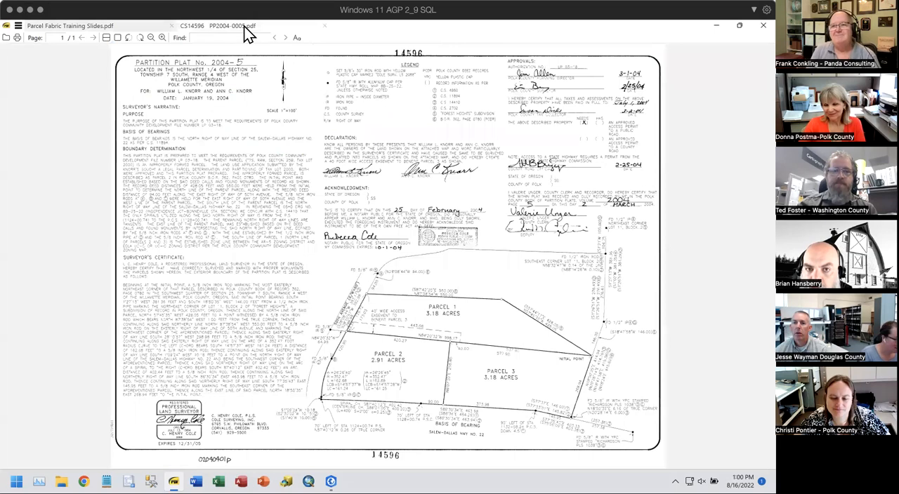
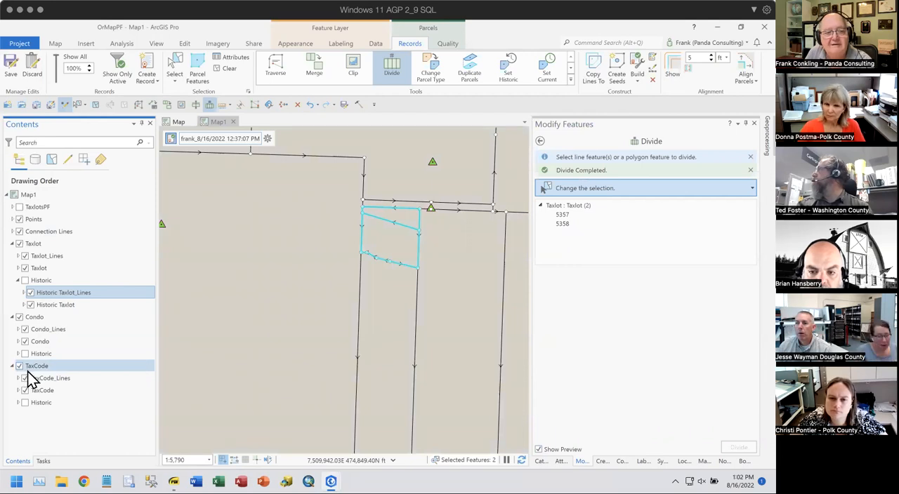
- Review the Processing a Subdivision slide in the training slides PDF, and view the partition plat in CS14596 PP2004-0005.pdf
click(30, 246)
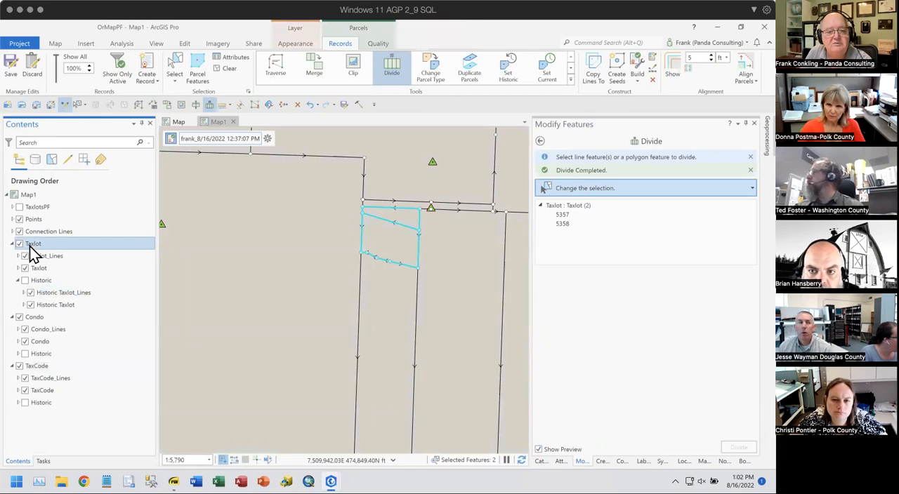
click(174, 482)
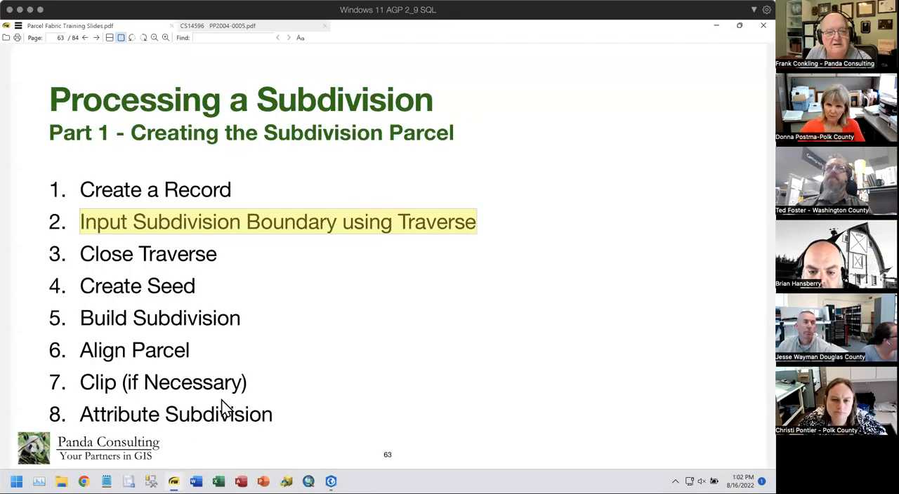
click(274, 26)
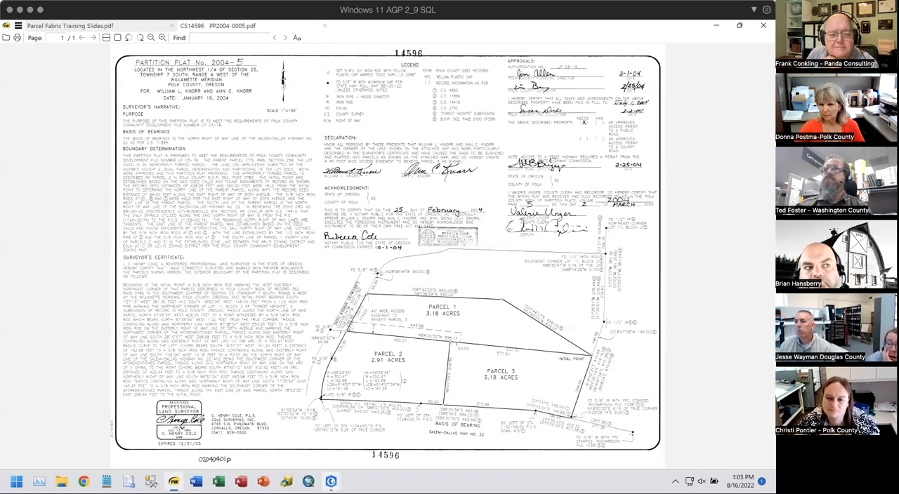
- Return to the OrMapPF map in ArcGIS Pro, hide the TaxCode layer group, and clear the selected taxlots
mouse_move(330, 481)
click(280, 432)
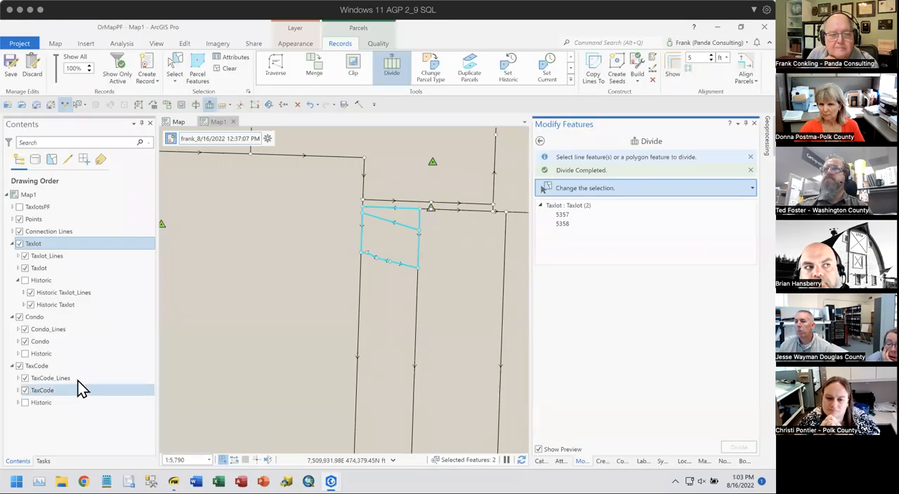
click(19, 366)
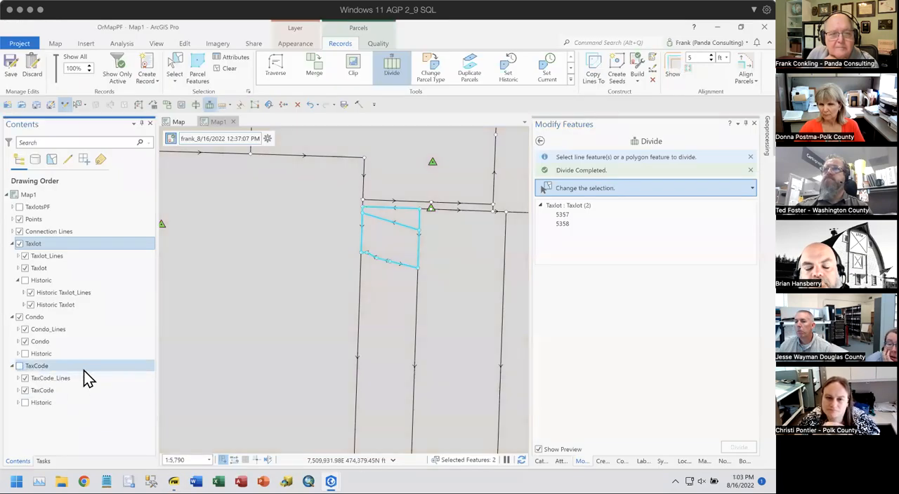
click(228, 69)
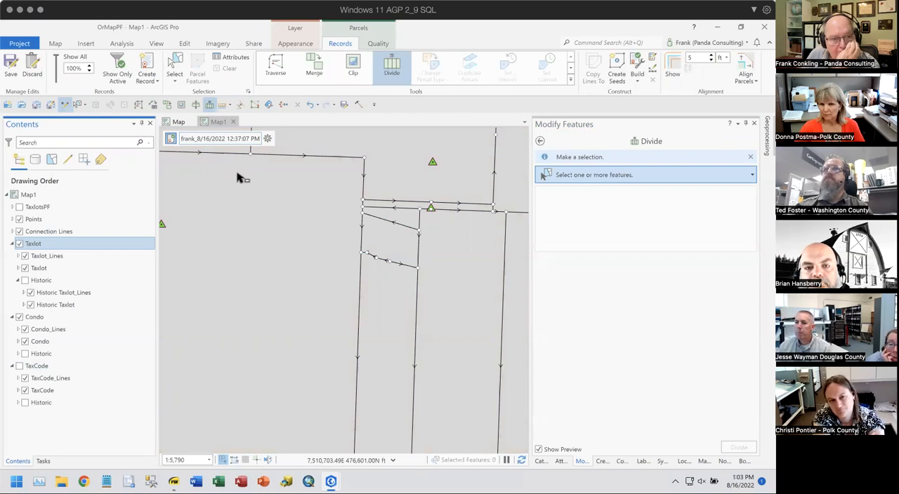
- Rename the TaxCode layer group as "TaxCode (Subdivision)"
click(43, 367)
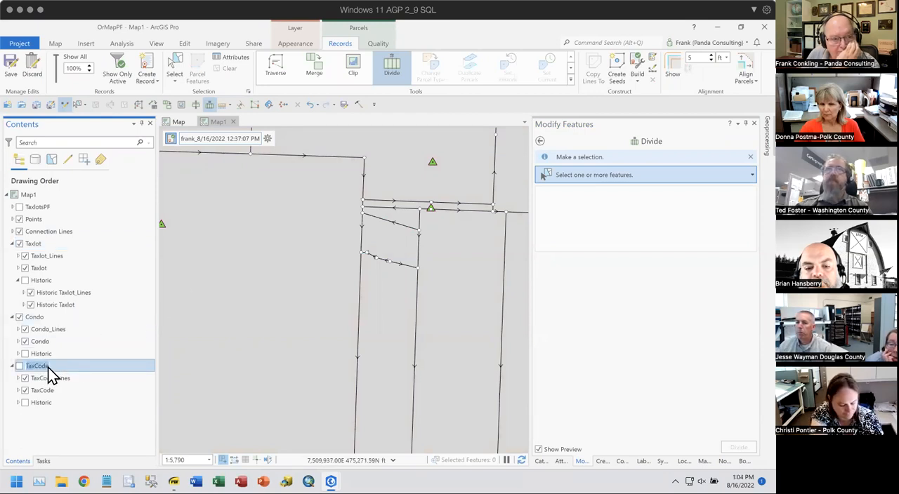
key(F2)
text((Subdivision )
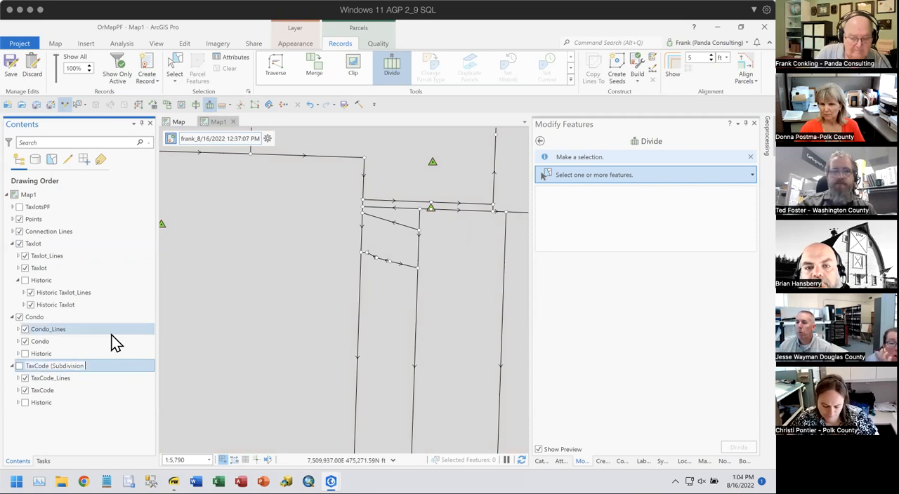
text())
key(Return)
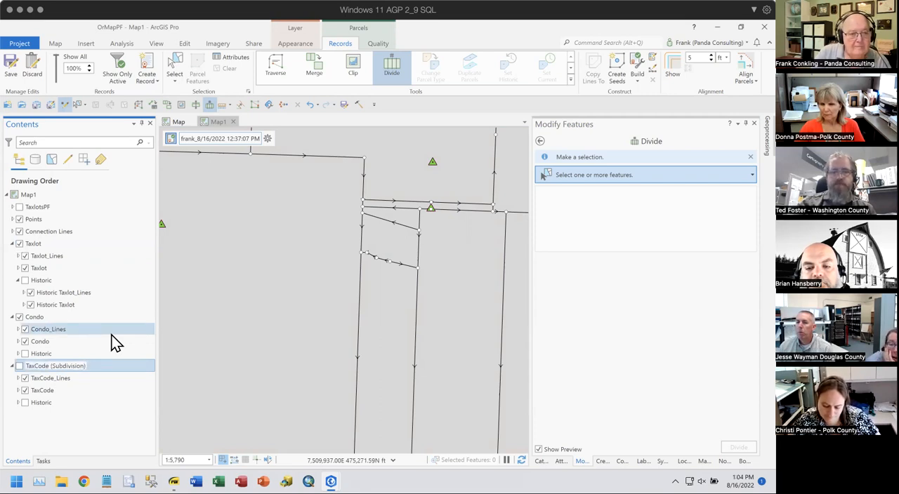
- Rename the Condo layer group as "Condo (Lots)"
click(45, 324)
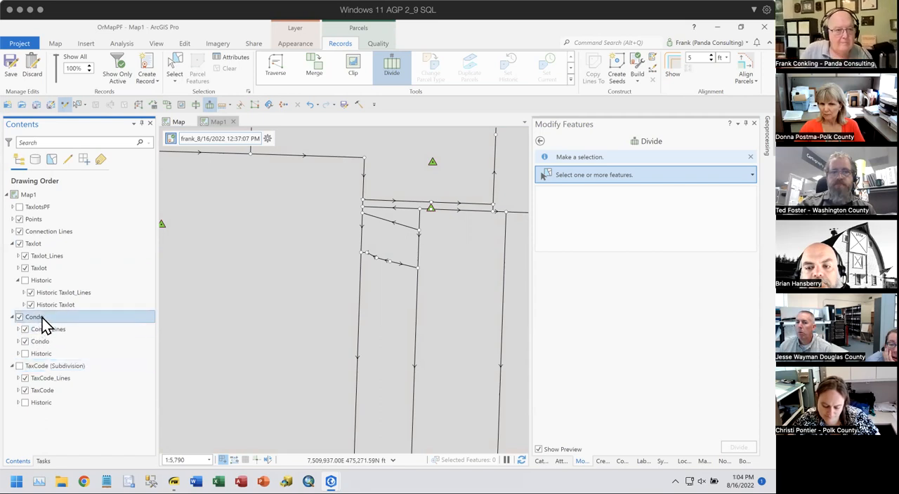
click(43, 317)
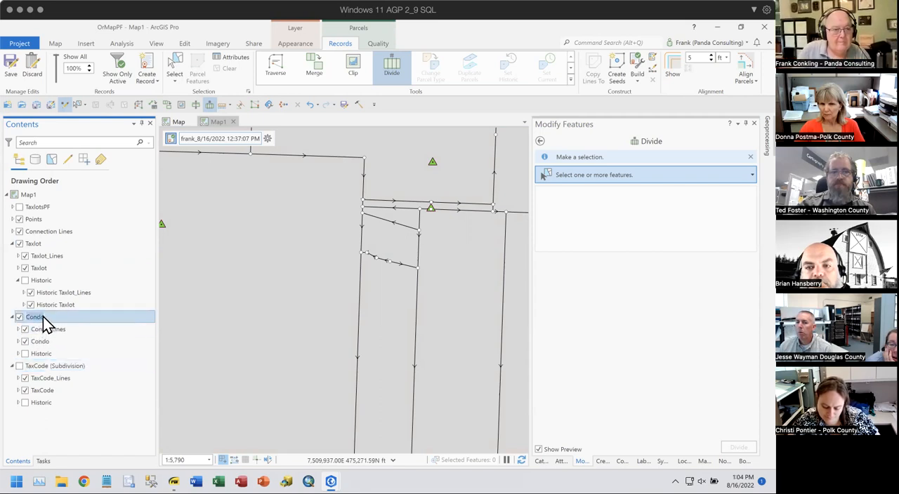
click(43, 316)
text((Lots)
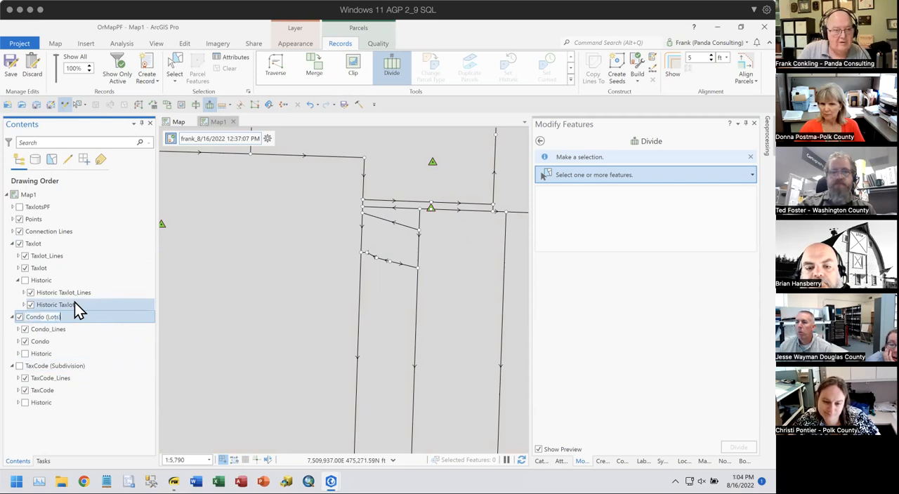
click(113, 342)
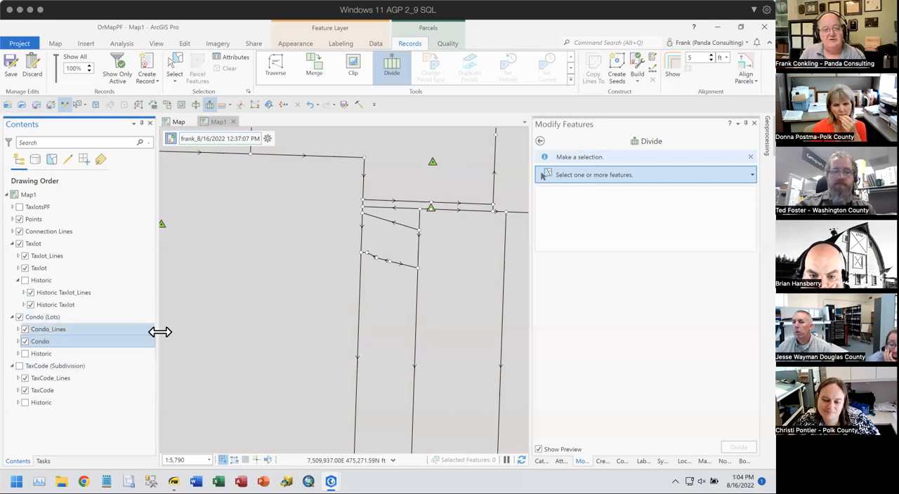
- Recheck the parcel layout on the partition plat PDF, and return to the OrMapPF map in ArcGIS Pro
click(174, 481)
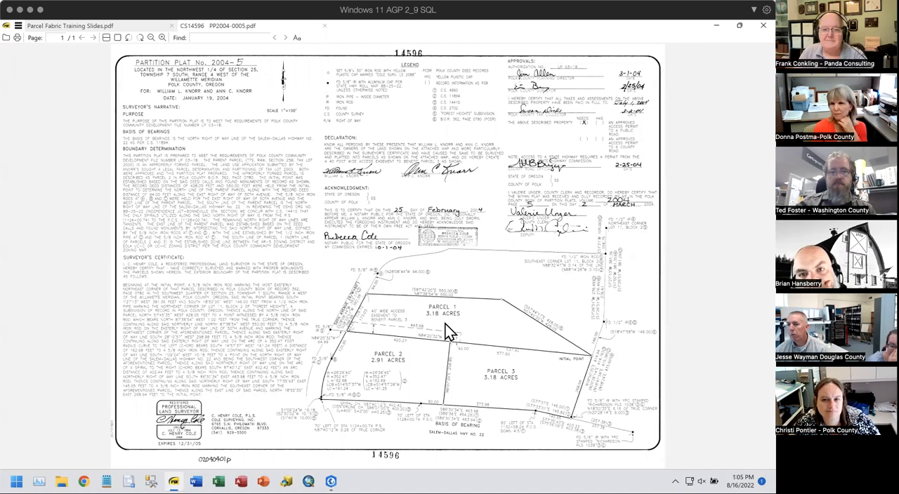
mouse_move(330, 482)
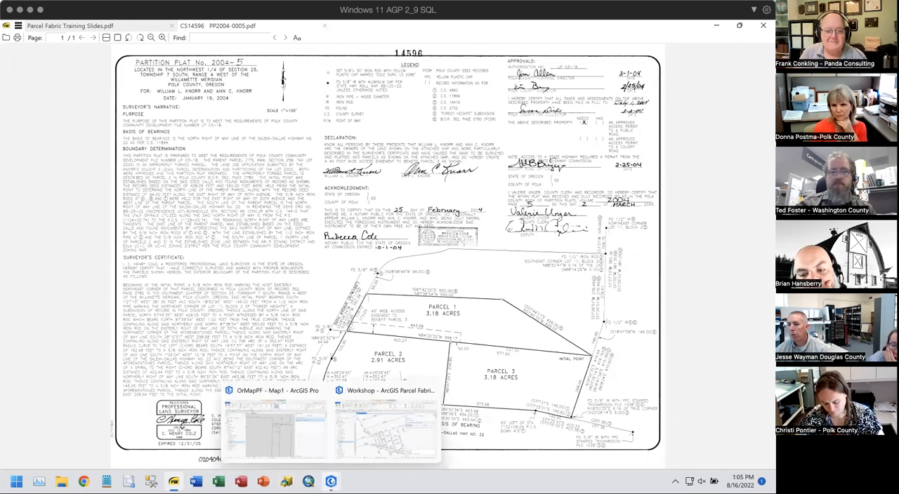
click(275, 442)
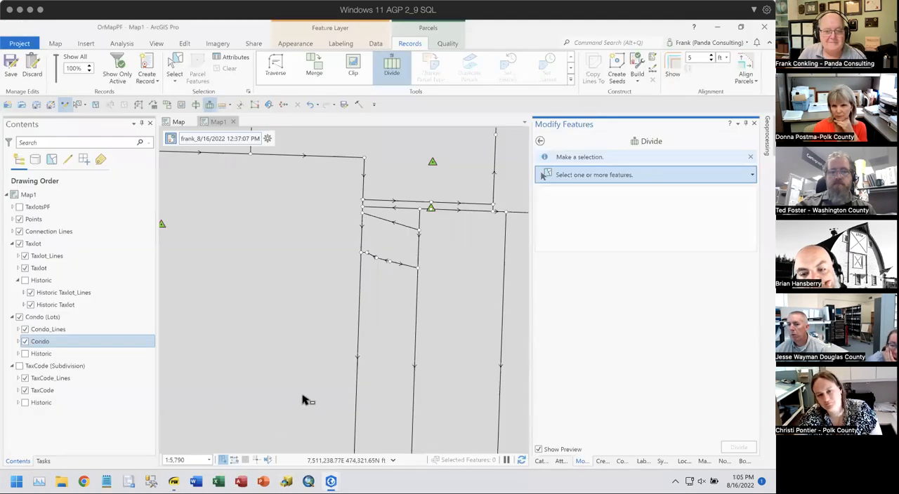
- Open the Add Parcel Type tool for the TaxlotsPF parcel fabric in the project geodatabase
click(540, 460)
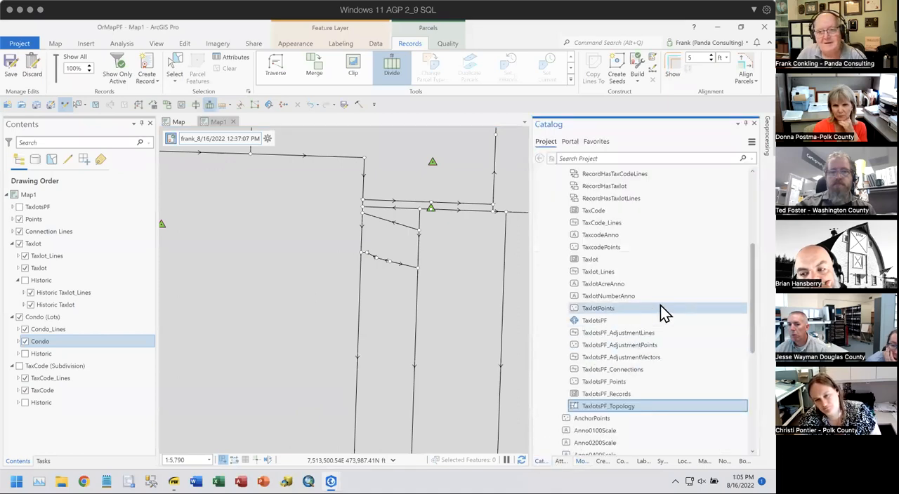
click(607, 322)
right_click(605, 321)
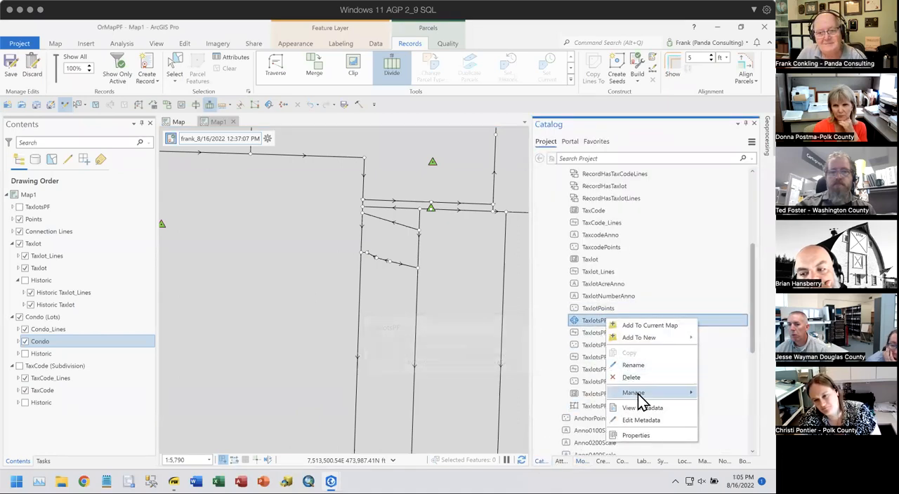
mouse_move(632, 394)
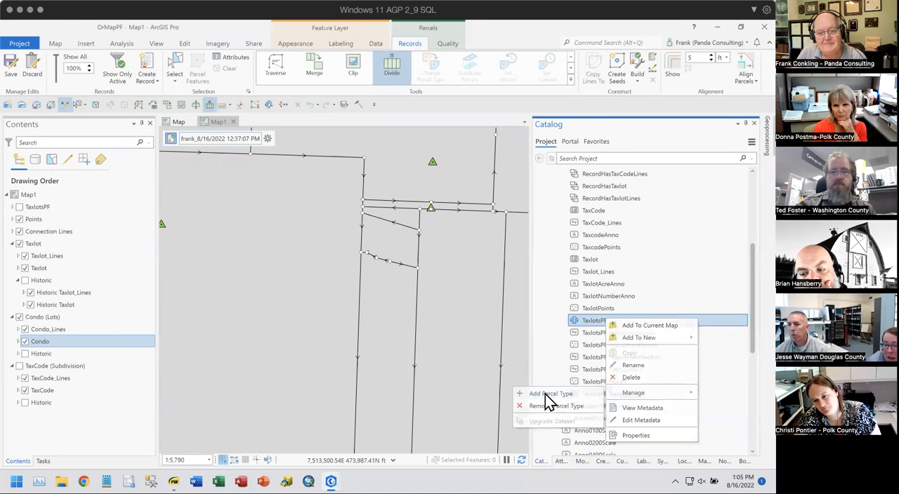
click(538, 391)
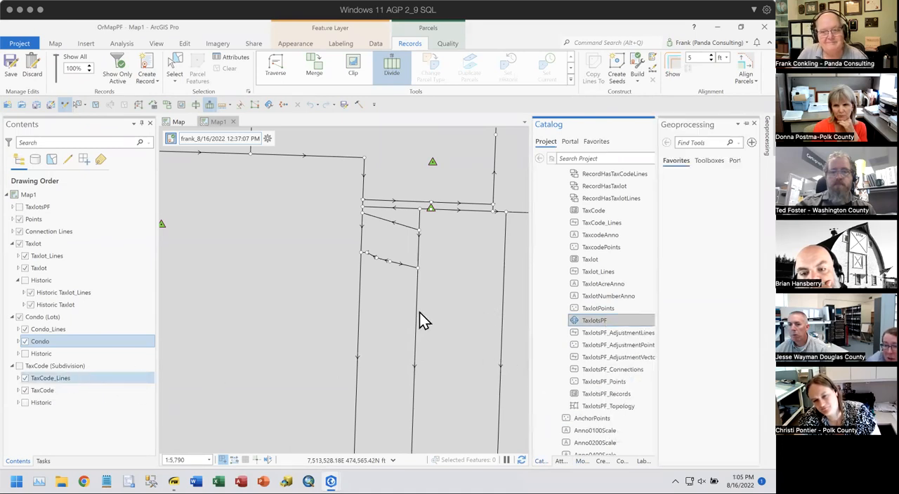
- Try to add a parcel type named Subdivision to TaxlotsPF, and view the details of the tool run
click(712, 233)
text(Subdivi)
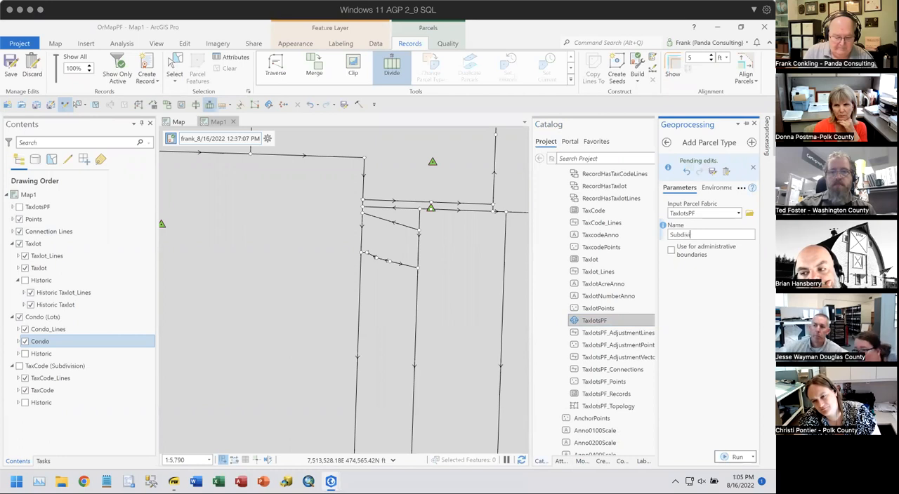
text(sion)
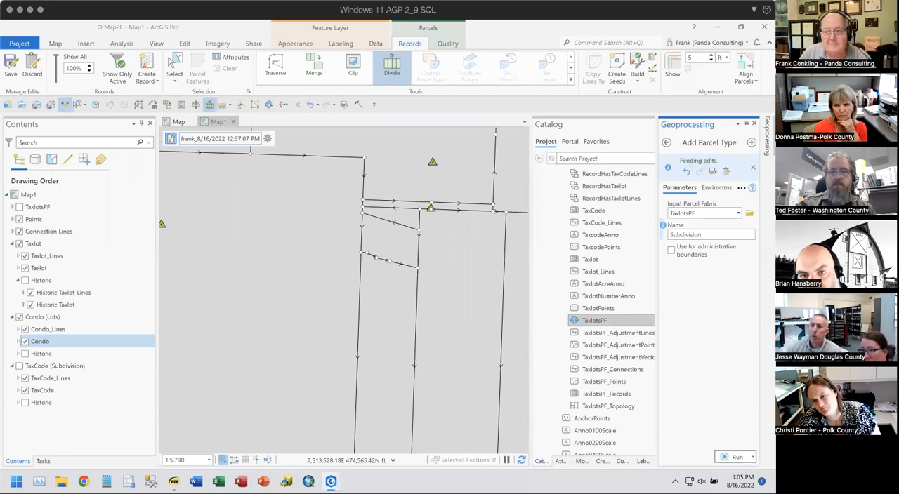
click(734, 457)
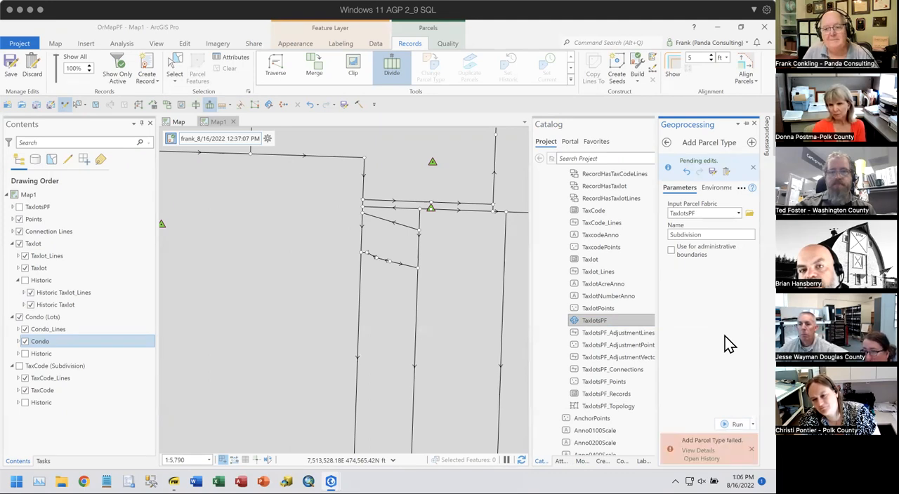
click(698, 451)
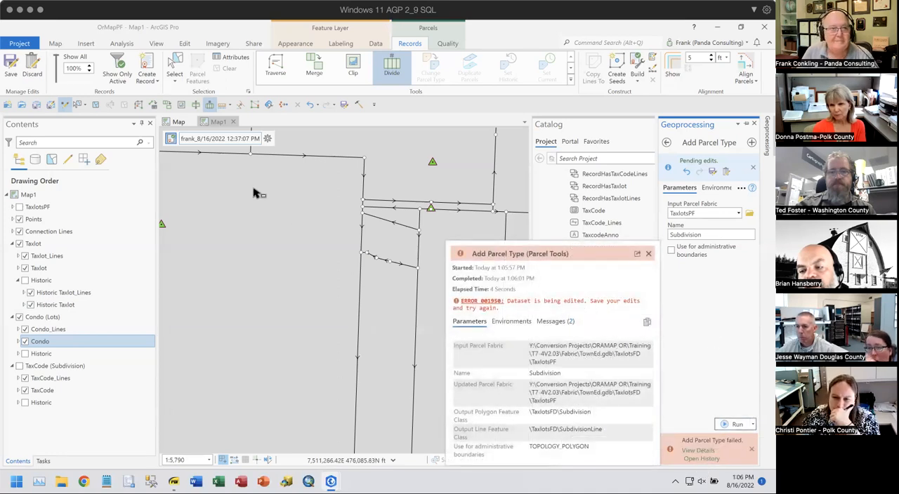
- Disable editing without saving the edits, and run Add Parcel Type again for the Subdivision type
click(65, 105)
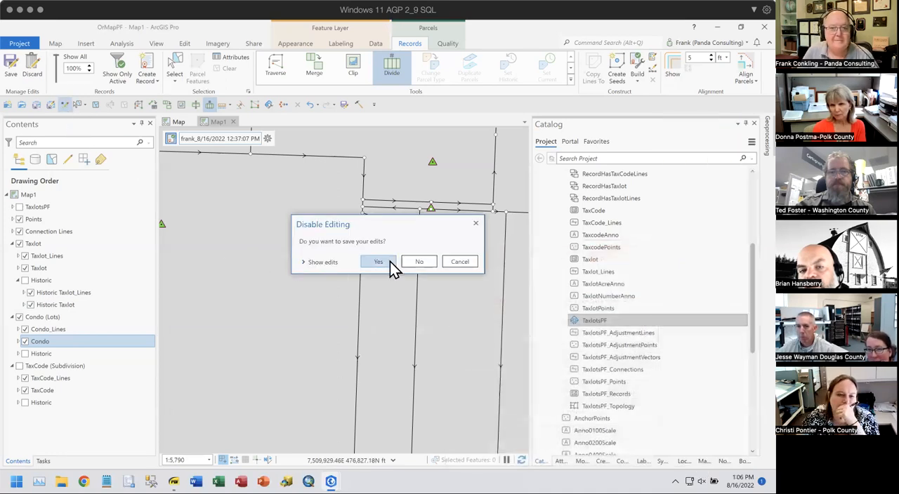
click(418, 265)
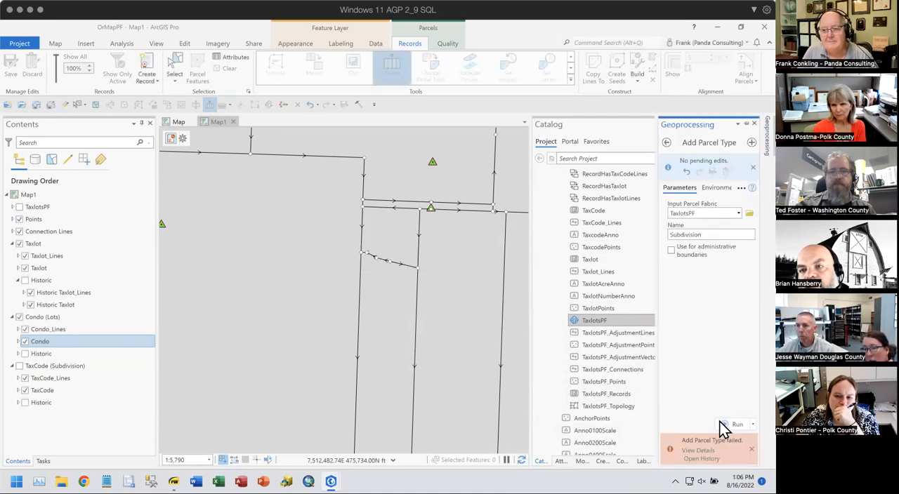
click(727, 425)
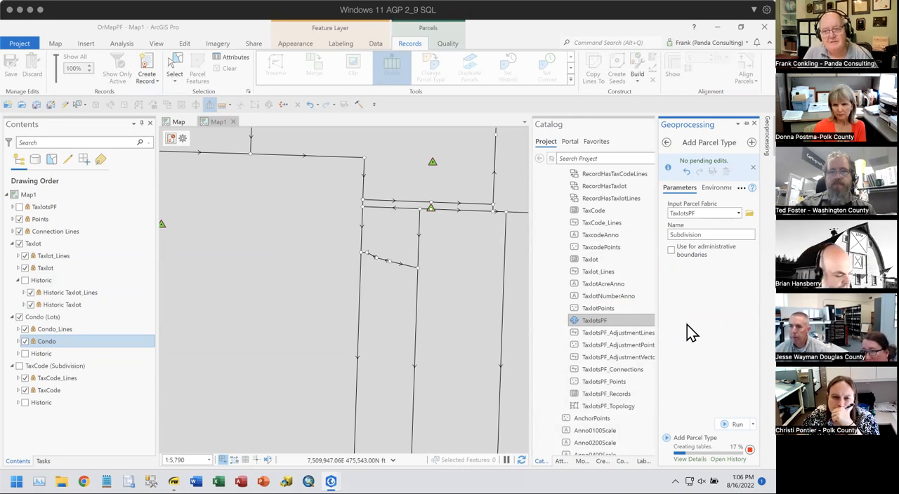
- Restore the name of the "Condo (Lots)" layer group to Condo
click(47, 318)
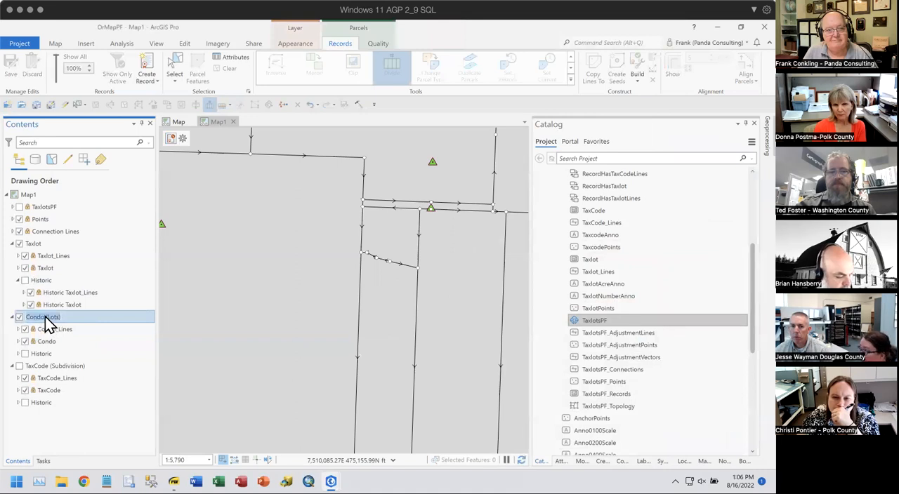
click(45, 317)
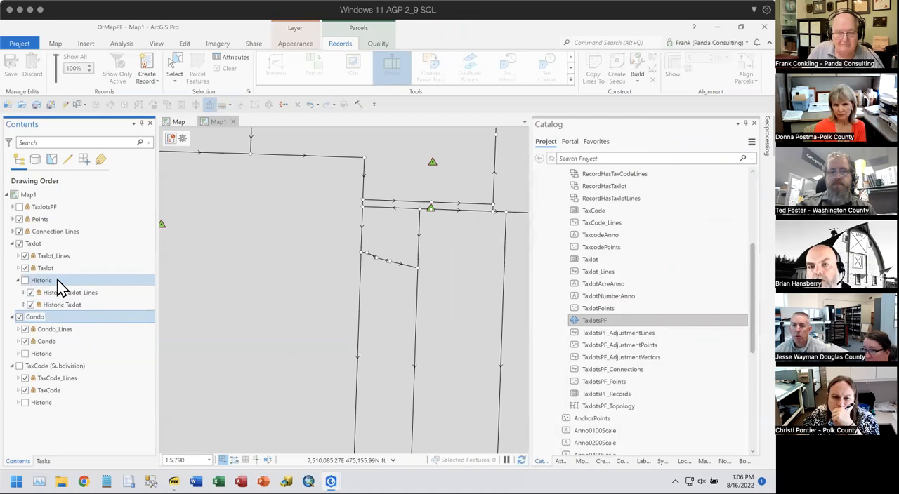
key(Return)
- Remove "(Subdivision)" from the TaxCode layer group's name
click(52, 366)
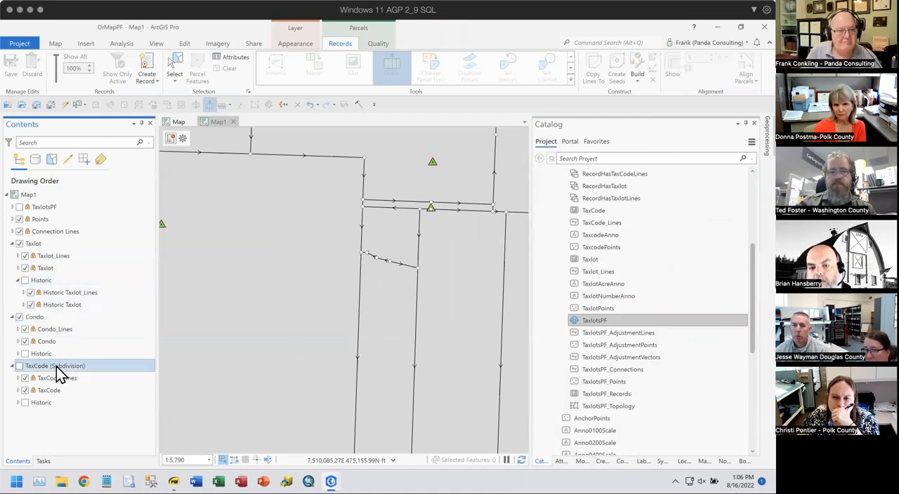
click(48, 365)
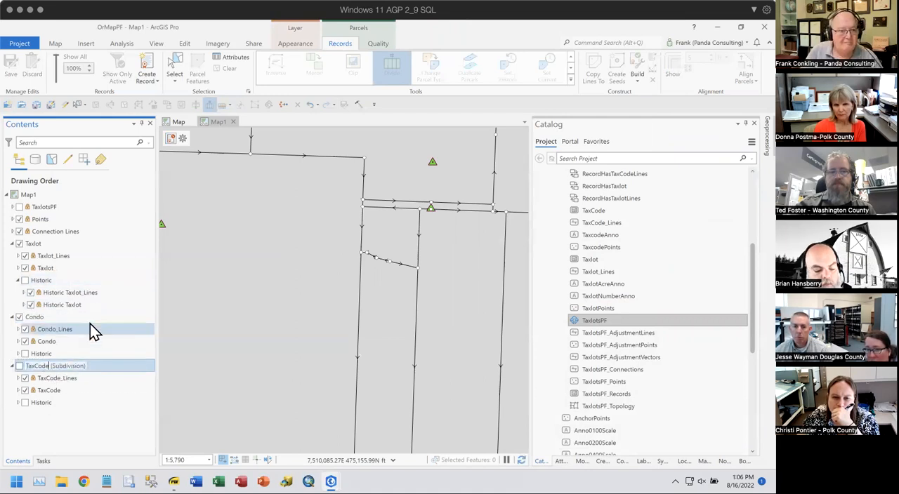
key(Delete)
key(Delete)
key(Delete)
key(Delete)
key(Delete)
key(Delete)
key(Delete)
key(Delete)
key(Delete)
key(Delete)
key(Delete)
key(Delete)
key(Delete)
key(Delete)
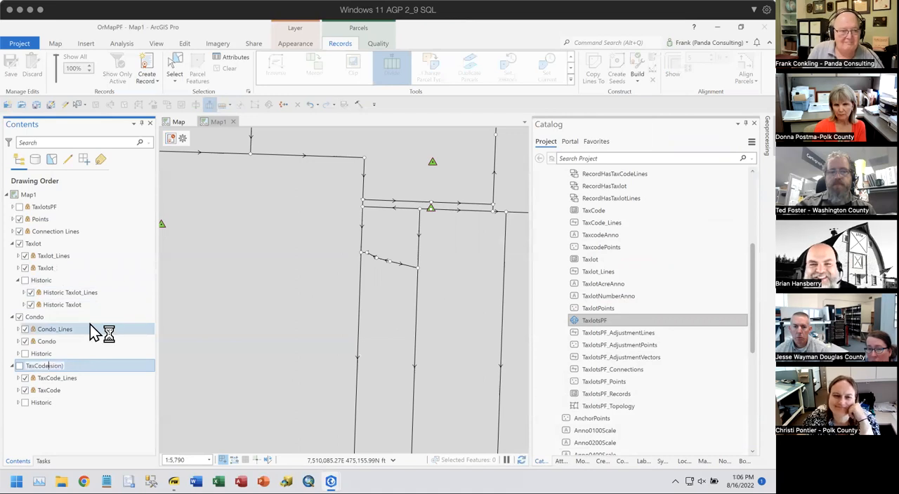
key(Escape)
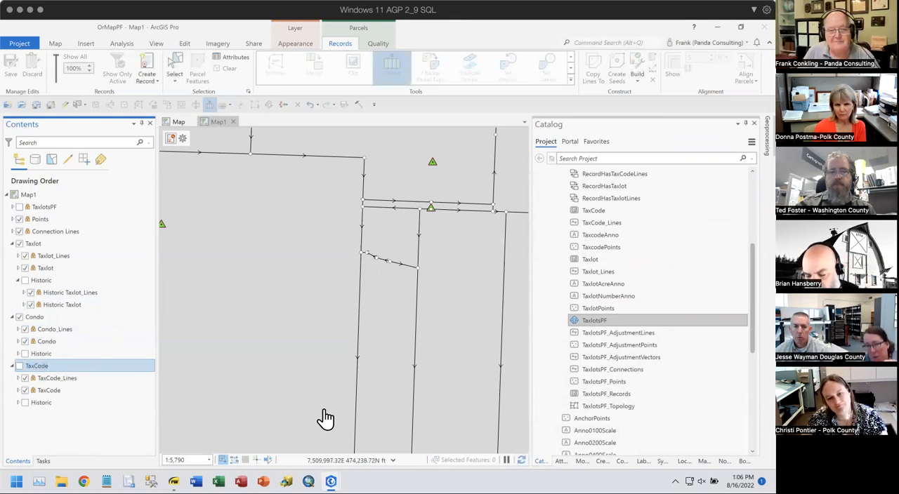
- Add another parcel type named Lots to the TaxlotsPF parcel fabric
click(767, 137)
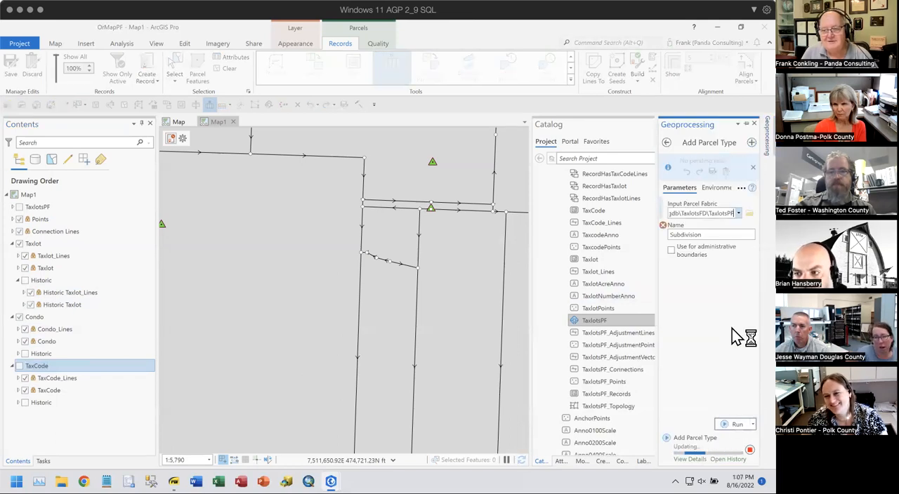
double_click(709, 233)
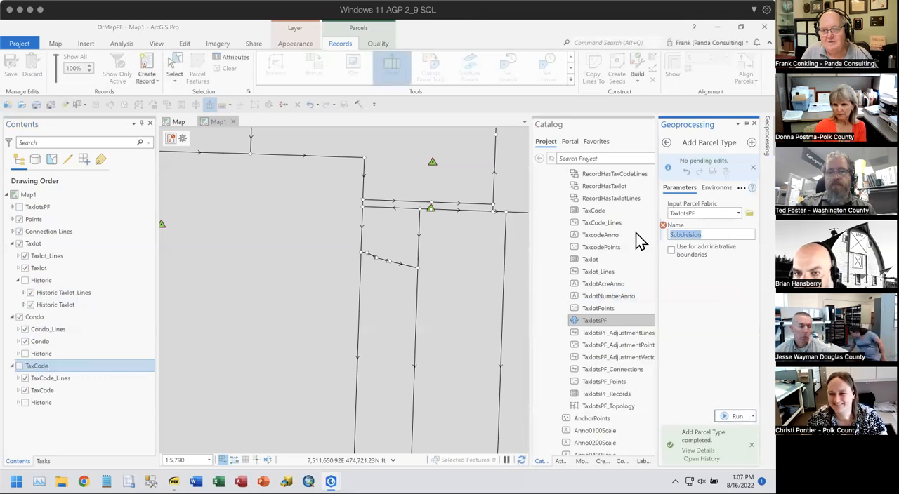
scroll(634, 230, down, 6)
scroll(632, 229, up, 10)
text(Lots)
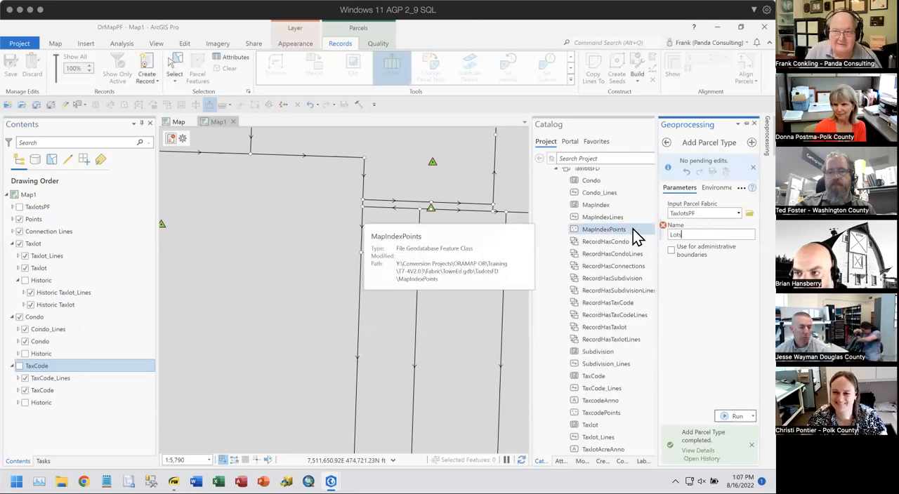
click(730, 417)
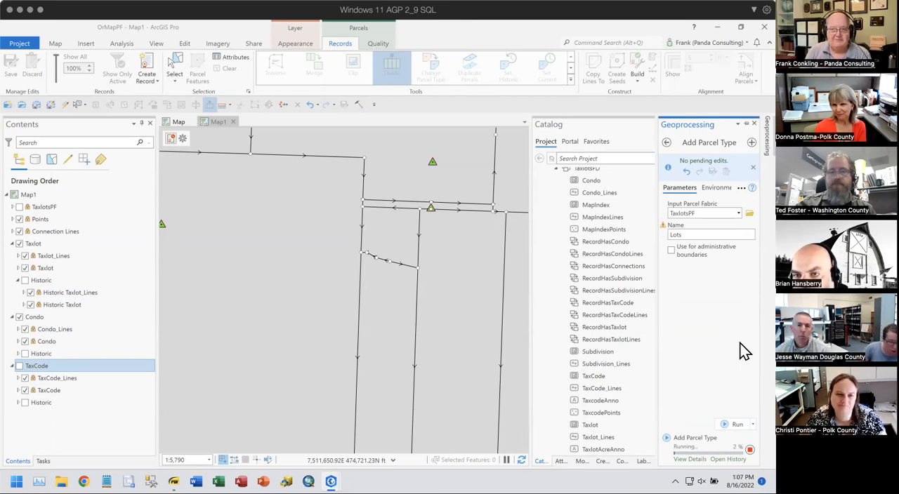
- Refresh the TaxlotsFD feature dataset in the TownEd geodatabase
scroll(624, 361, down, 5)
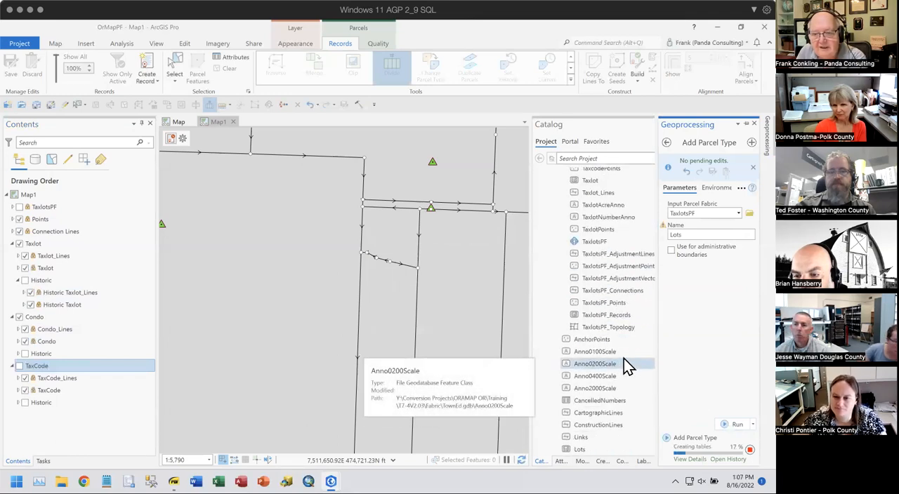
scroll(625, 365, down, 1)
scroll(621, 337, up, 10)
click(594, 223)
right_click(590, 225)
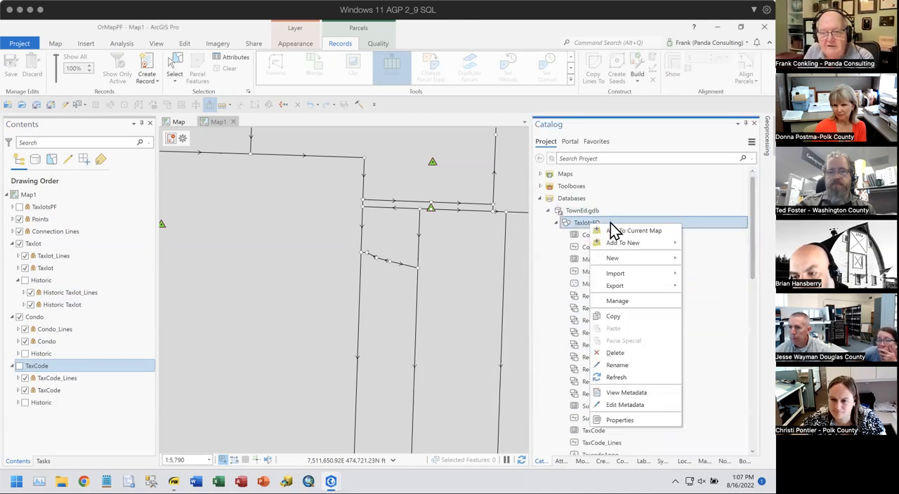
click(621, 378)
- Examine the TaxlotsFD contents for the Lots and Subdivision feature classes and relationship classes, and compare them with the geodatabase's standalone feature classes
scroll(658, 355, down, 5)
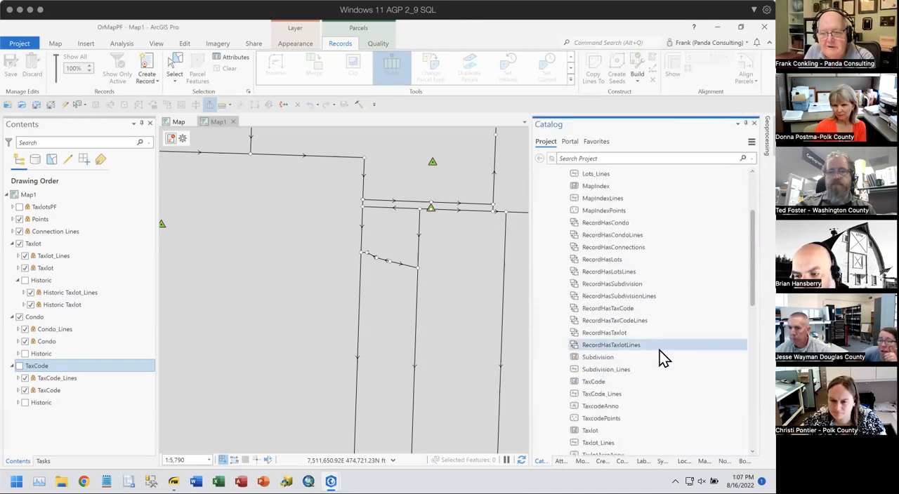
scroll(661, 358, down, 6)
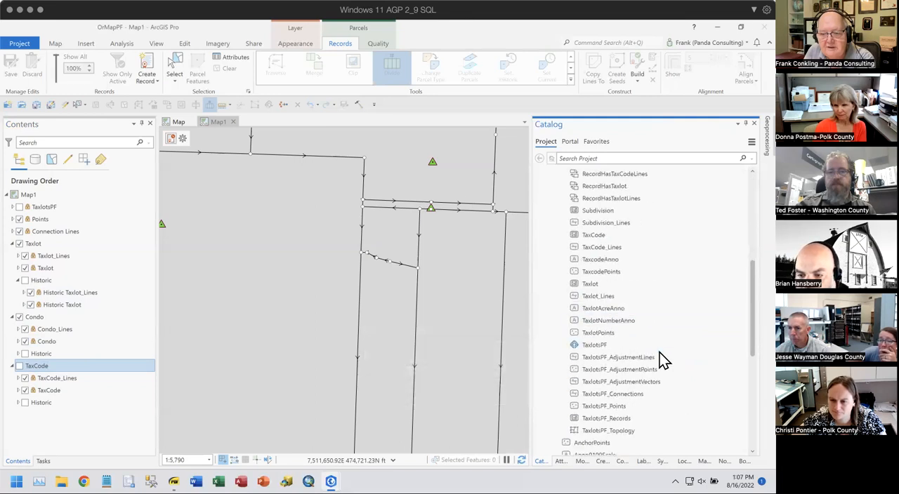
scroll(662, 359, down, 4)
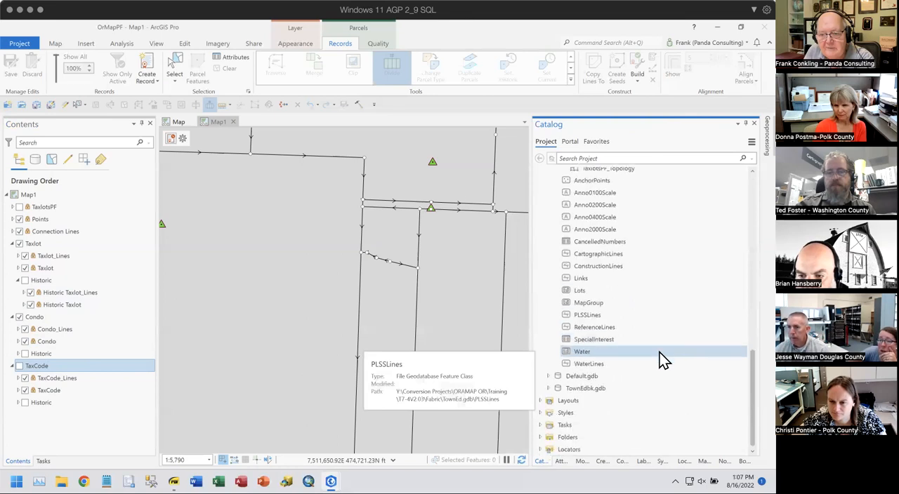
scroll(660, 359, up, 4)
scroll(657, 348, up, 12)
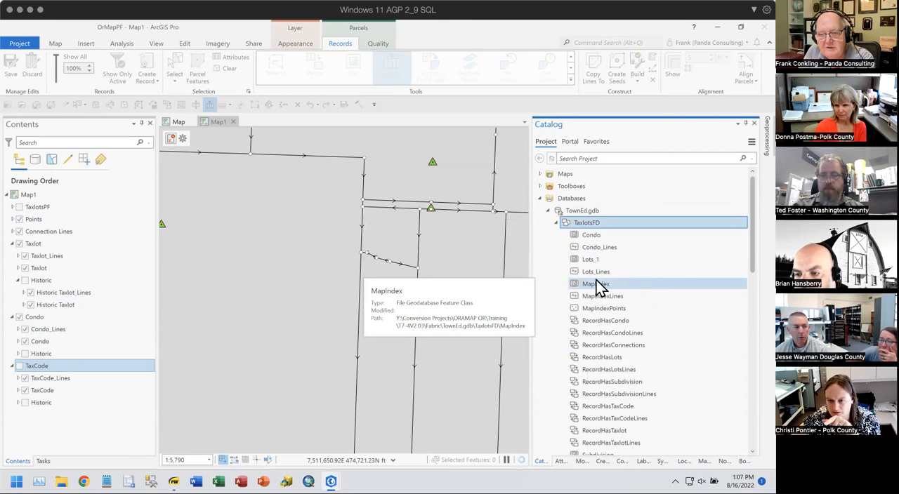
click(587, 260)
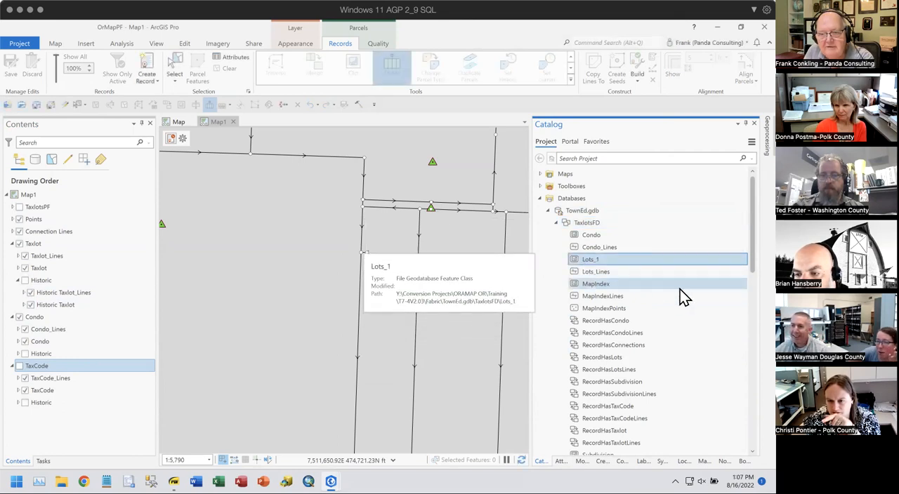
scroll(680, 291, down, 4)
scroll(622, 328, up, 3)
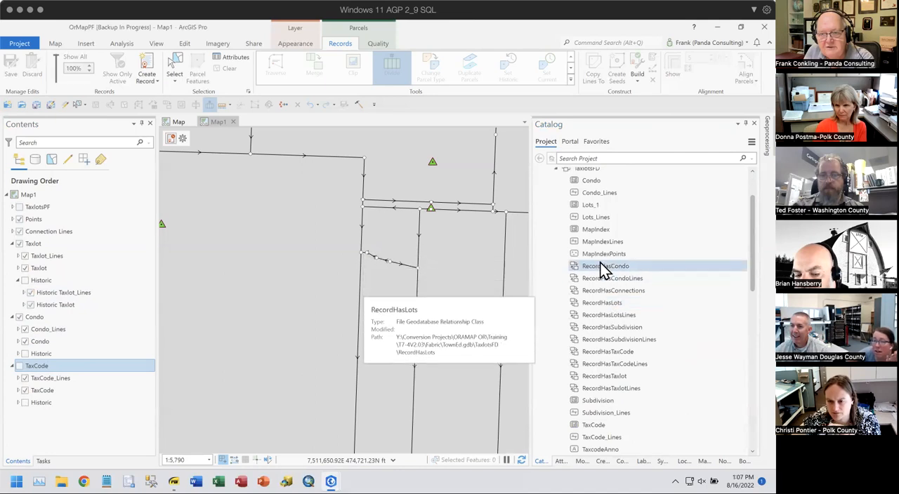
scroll(601, 267, up, 2)
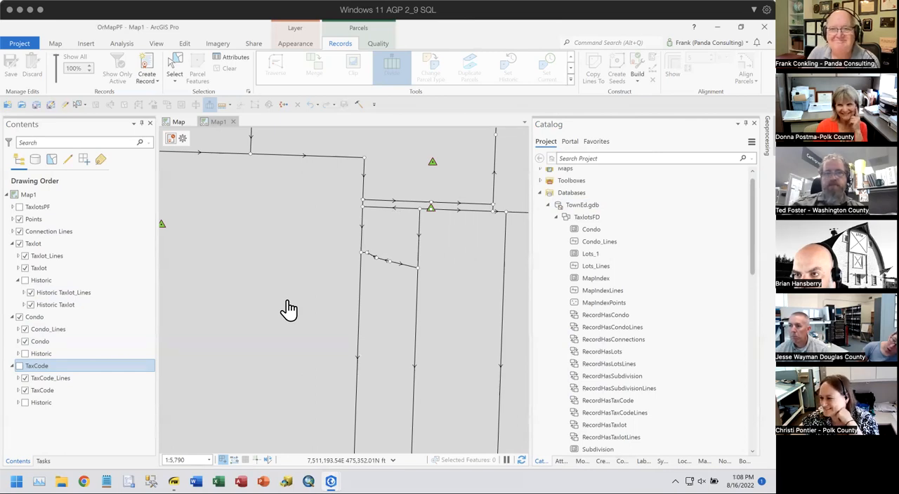
- Open the field design of the Subdivision feature class in TaxlotsFD and select its Name field
scroll(676, 277, down, 3)
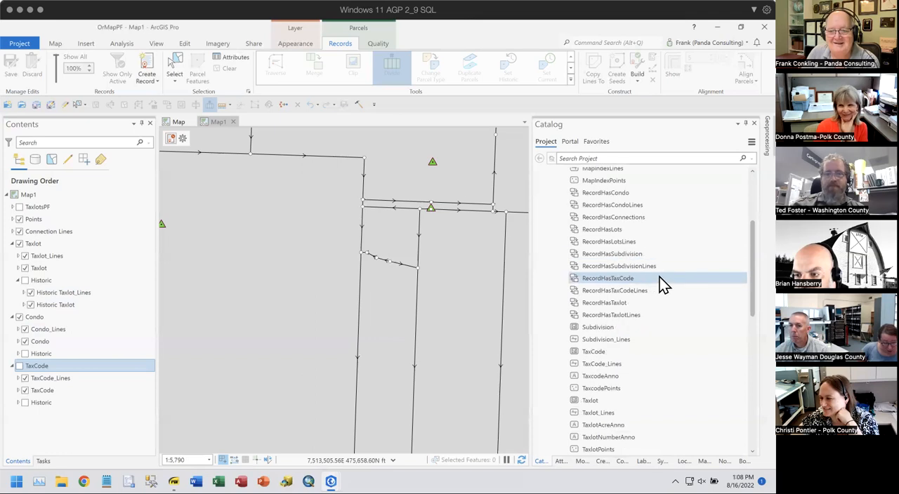
scroll(659, 277, down, 4)
scroll(658, 278, down, 1)
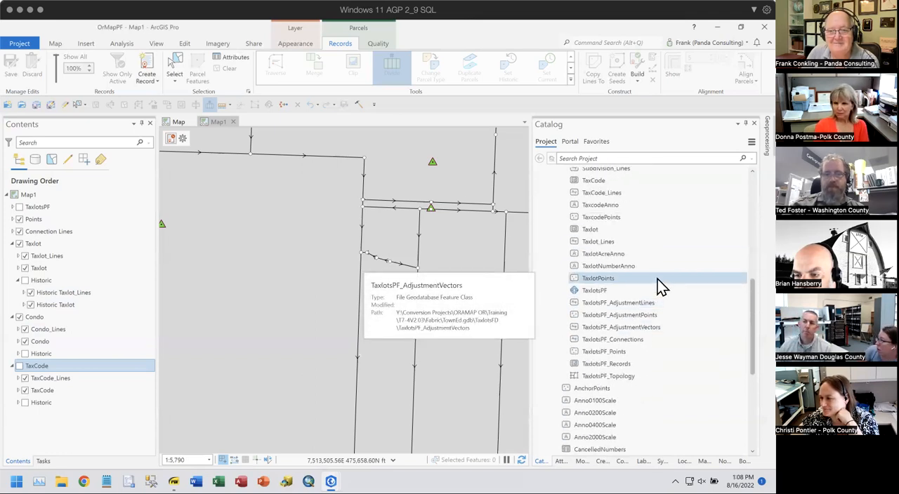
scroll(660, 286, up, 1)
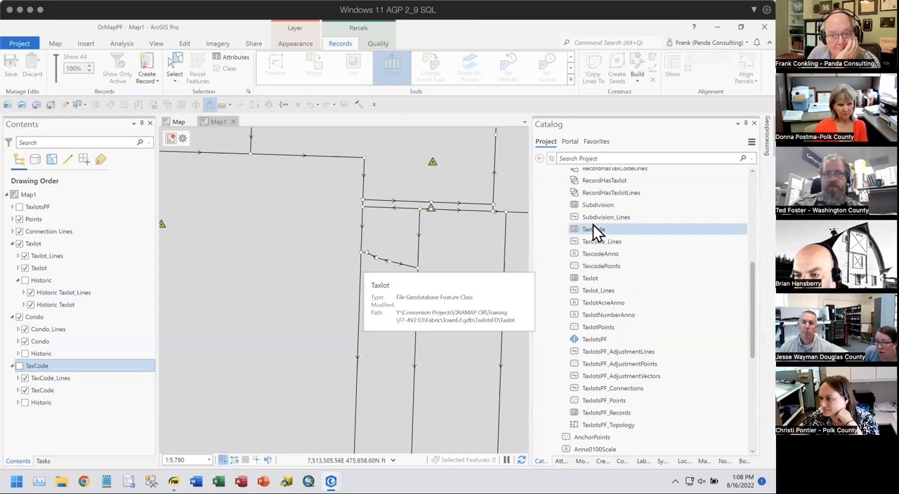
right_click(599, 204)
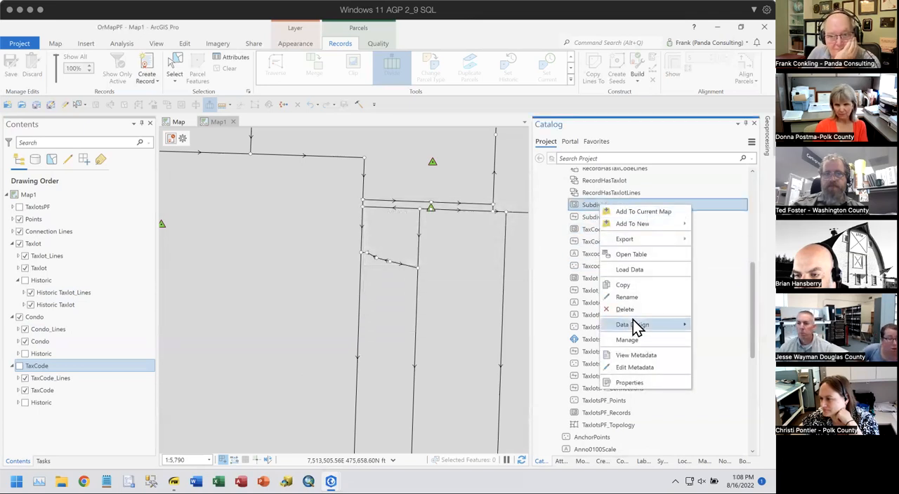
mouse_move(635, 326)
click(552, 339)
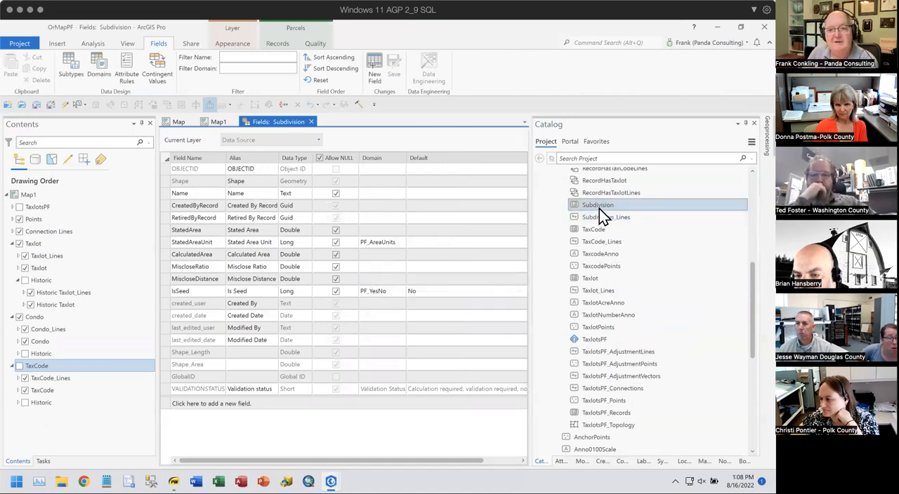
click(165, 191)
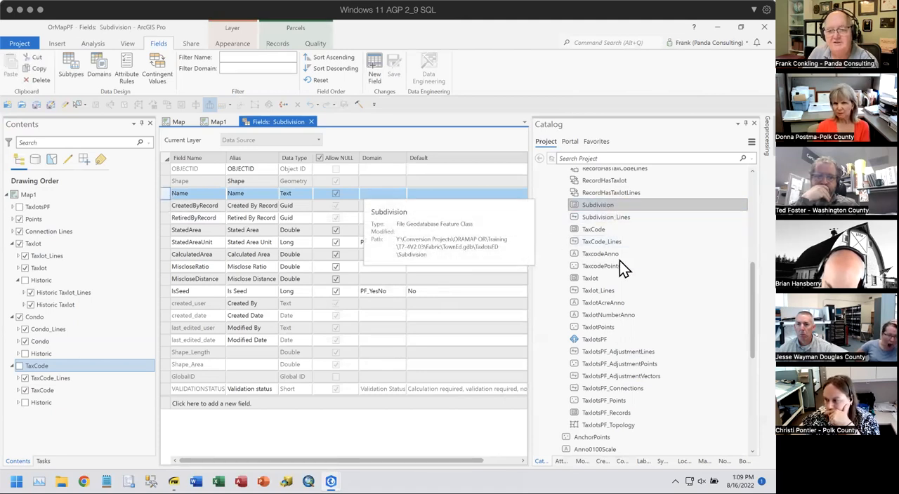
- Check the Lots_1 and Lots feature classes in the TownEd geodatabase, and close the Subdivision fields view
scroll(646, 246, up, 5)
scroll(650, 257, up, 2)
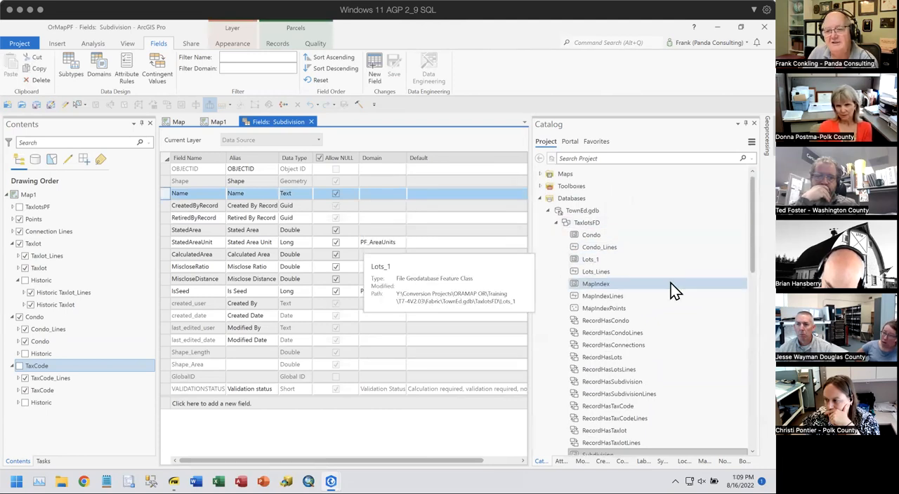
scroll(667, 290, down, 3)
scroll(667, 291, down, 10)
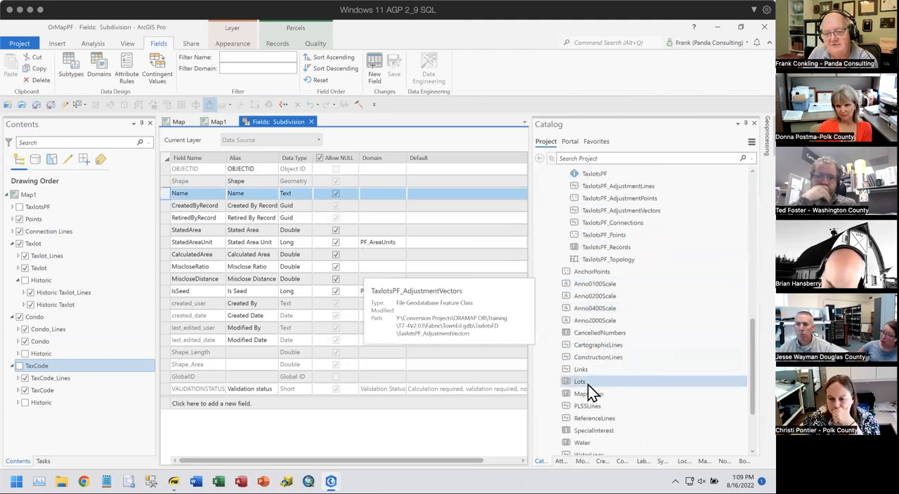
scroll(678, 315, up, 4)
scroll(679, 315, up, 4)
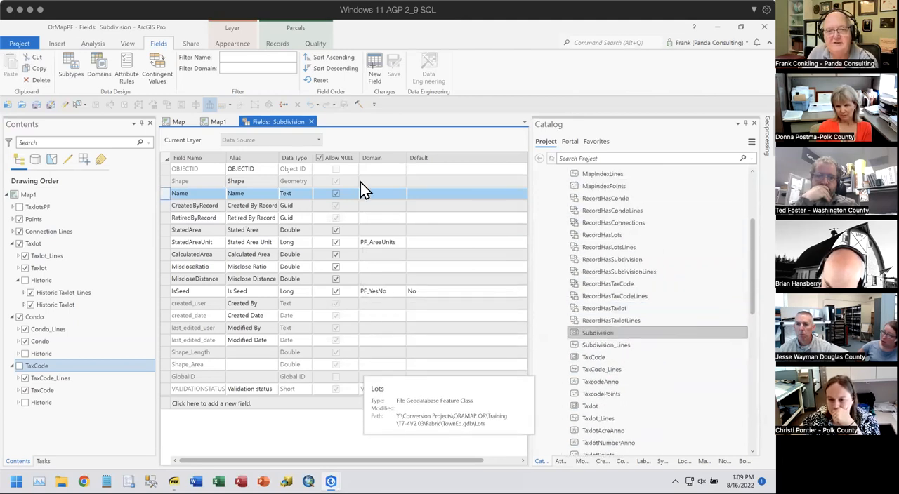
click(311, 122)
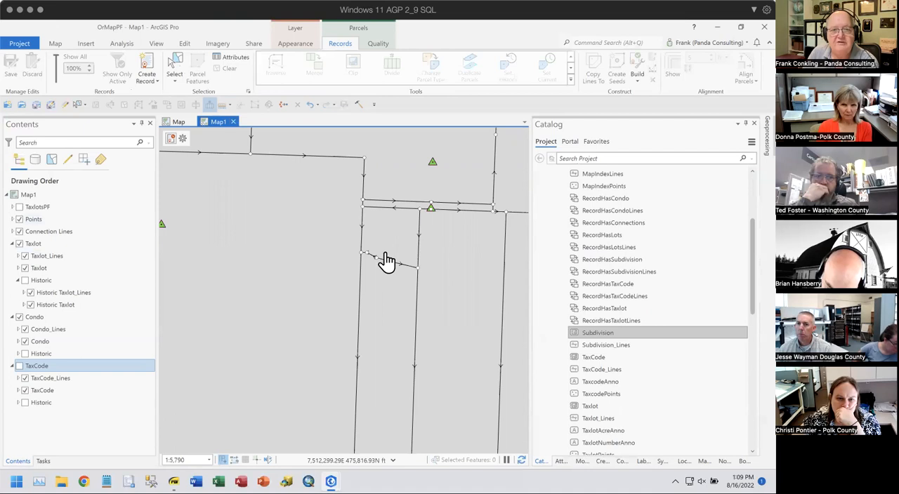
- Add the TaxlotsPF parcel fabric to a new map and close Map1
scroll(688, 331, up, 4)
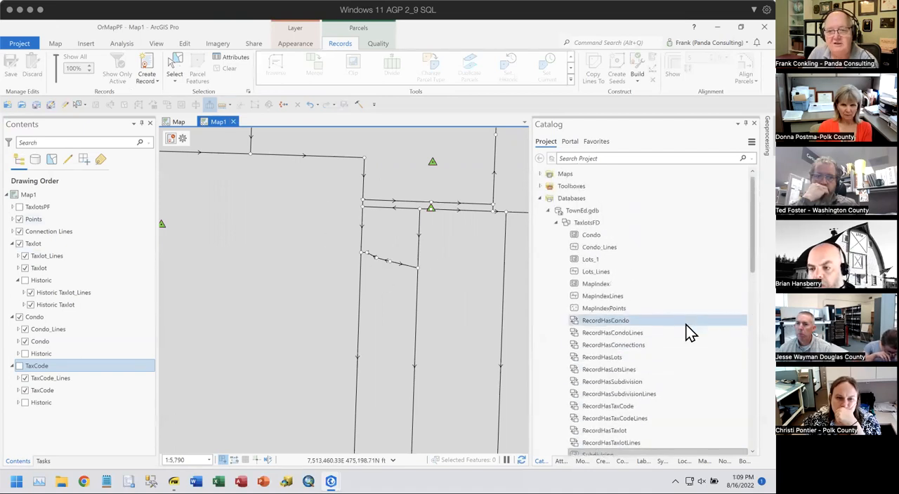
scroll(634, 344, down, 3)
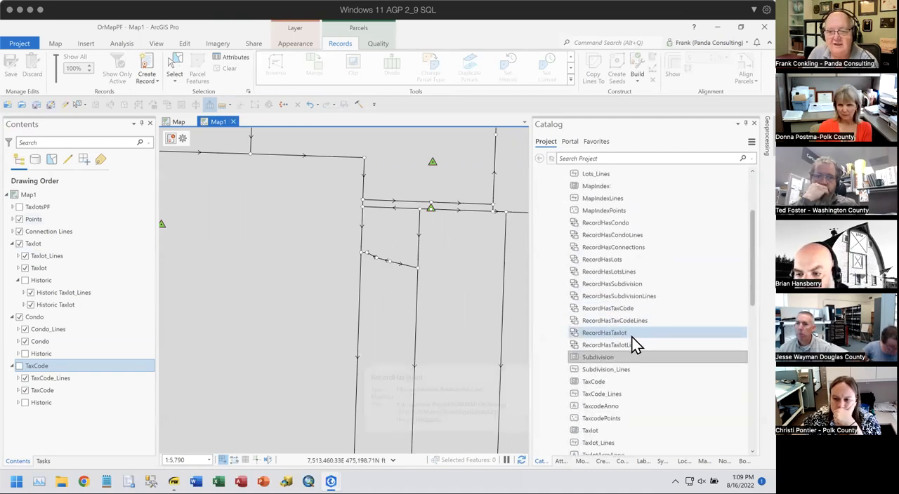
scroll(634, 344, down, 3)
right_click(592, 395)
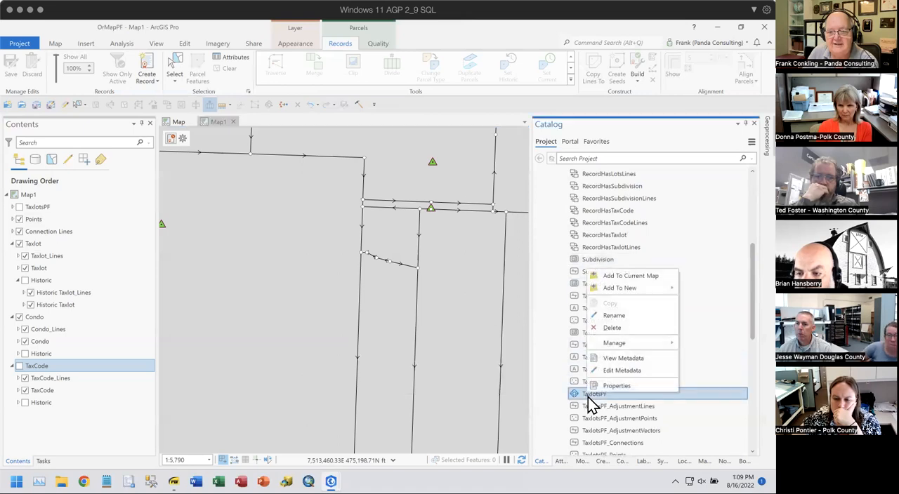
mouse_move(651, 288)
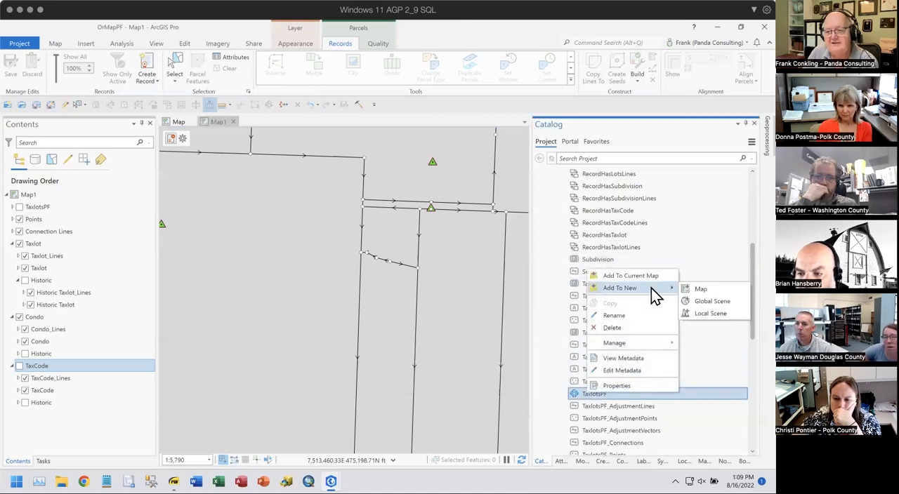
click(698, 289)
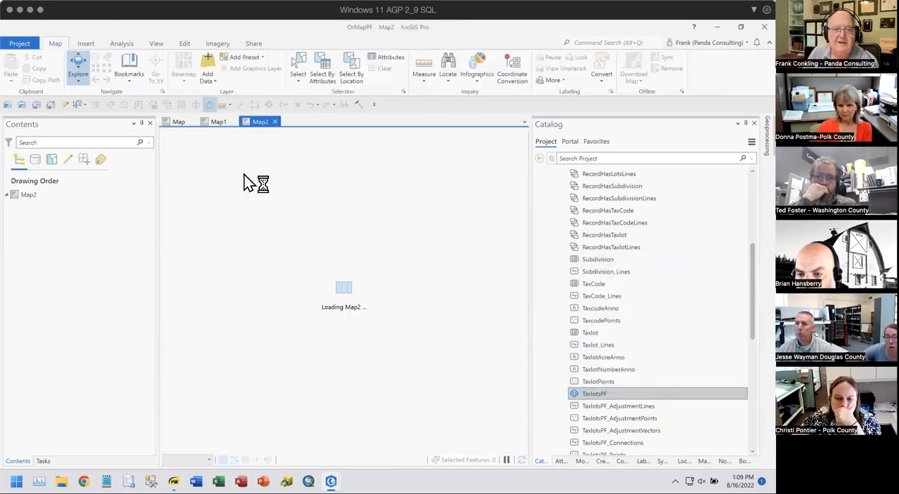
click(230, 125)
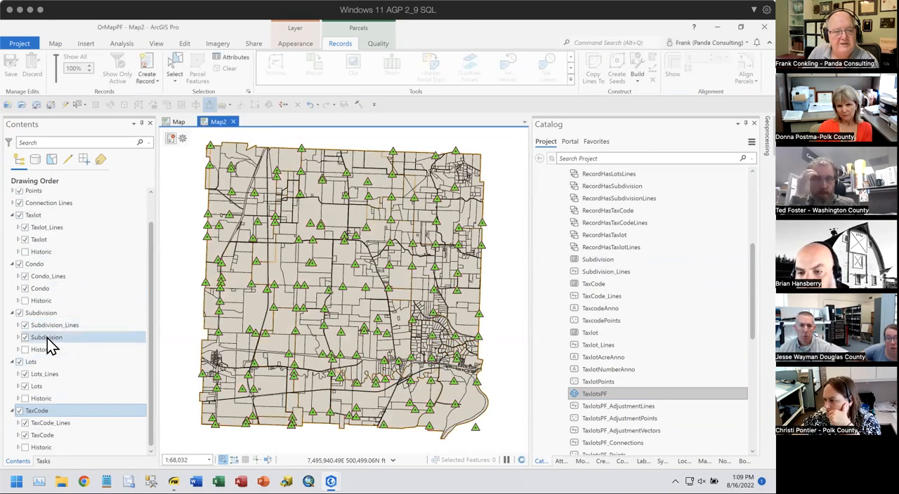
- Move the Lots layer group above the Subdivision group in the drawing order
click(88, 325)
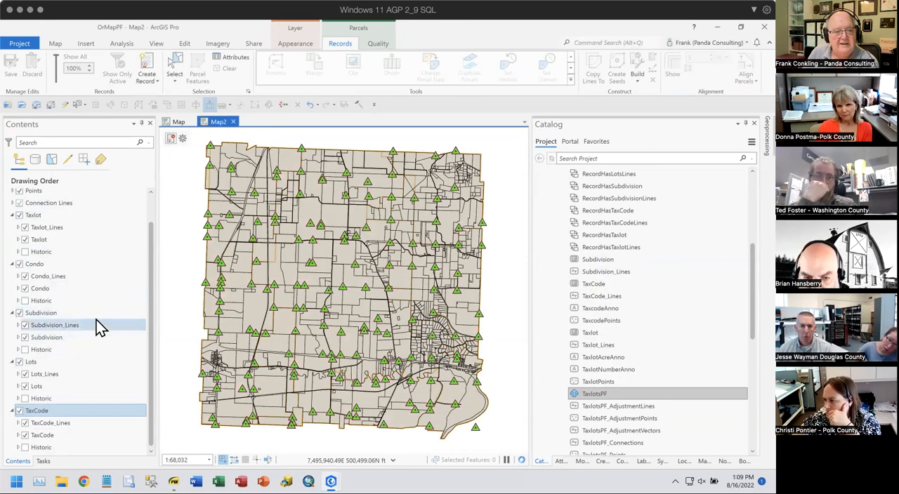
click(34, 388)
click(34, 363)
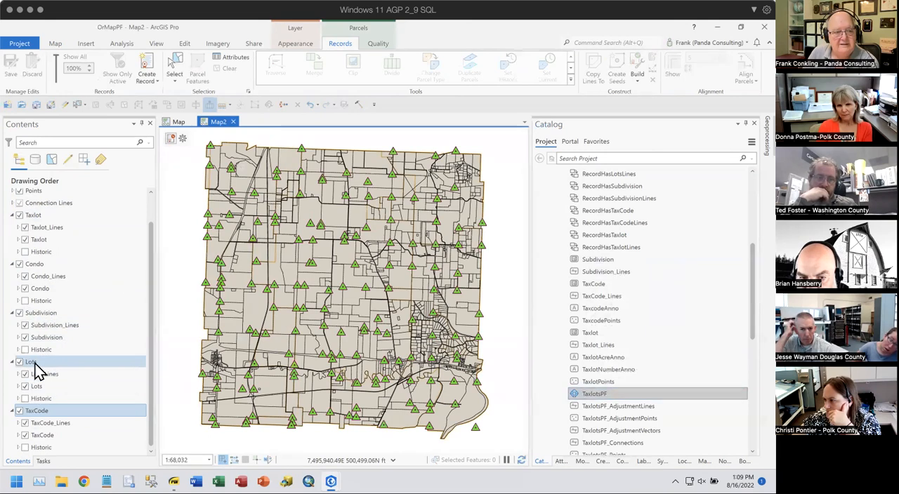
drag(34, 365, 34, 313)
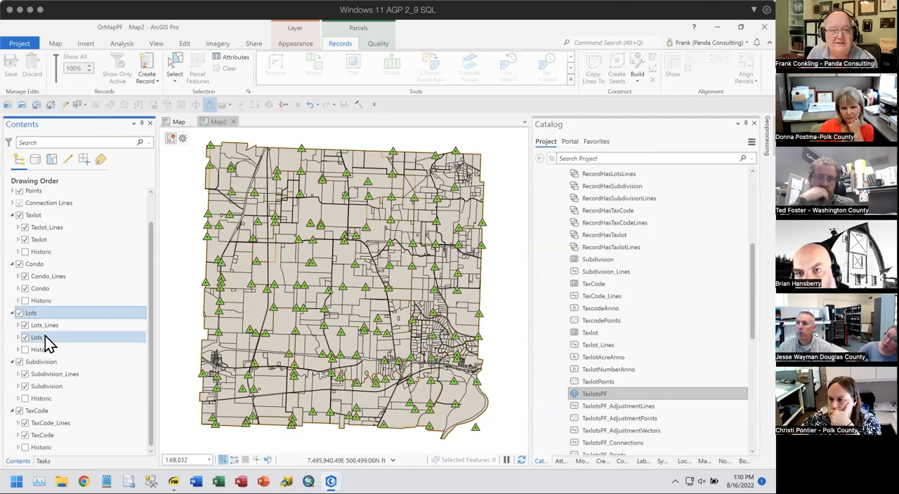
- Switch to the original map and zoom in on the taxlots around the selected boundary line
click(179, 126)
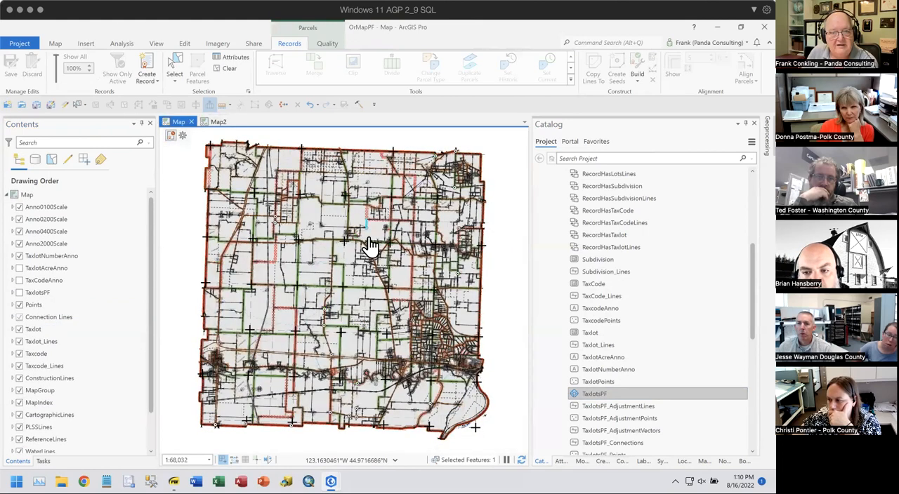
scroll(370, 235, up, 5)
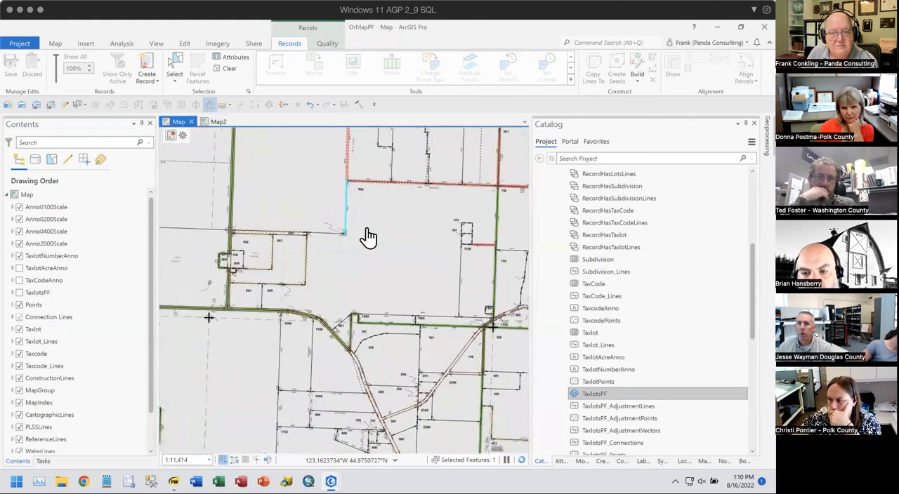
scroll(368, 240, down, 2)
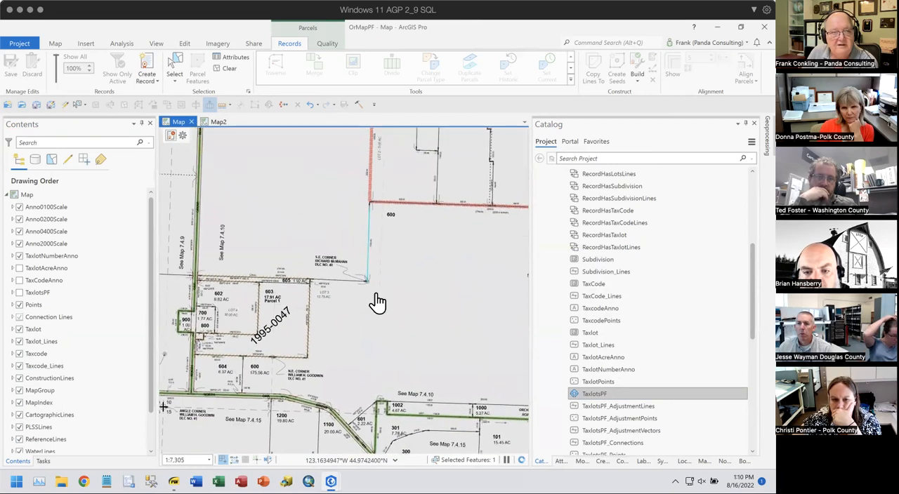
- Turn off the view link between Map and Map2, and zoom Map2 out to the wider taxlot area
click(156, 45)
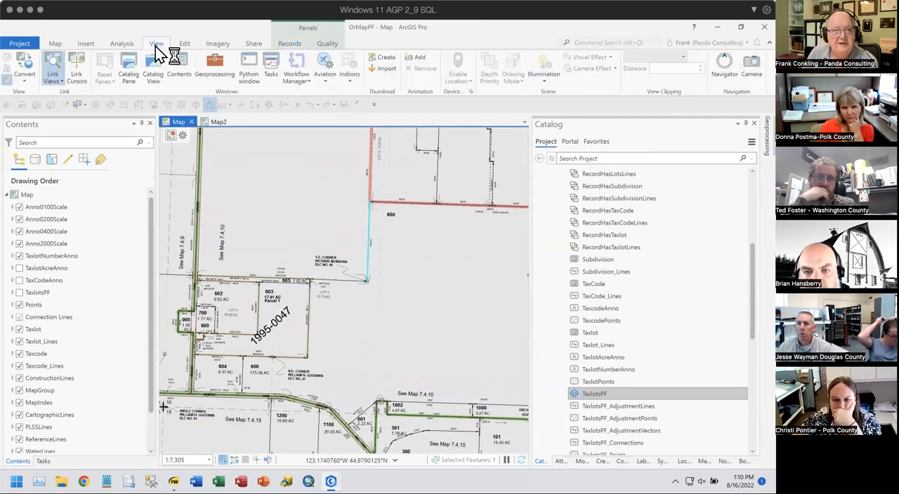
click(58, 86)
click(79, 120)
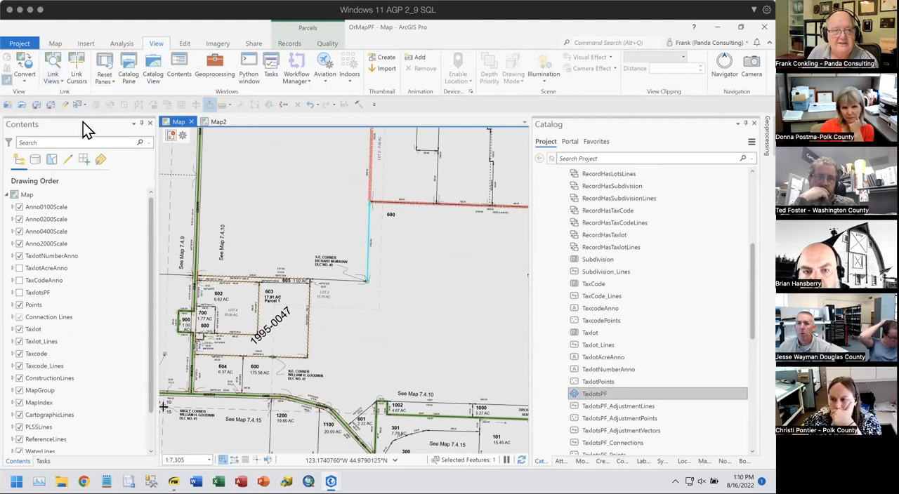
click(218, 123)
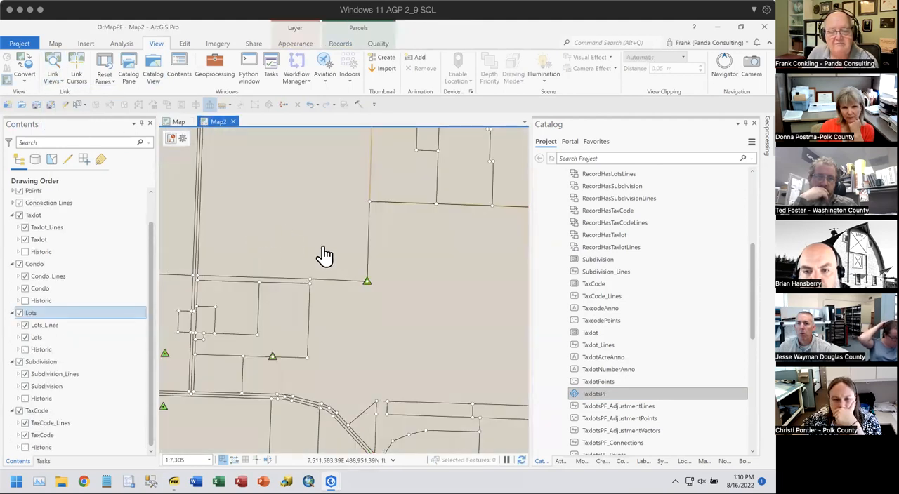
scroll(385, 274, down, 3)
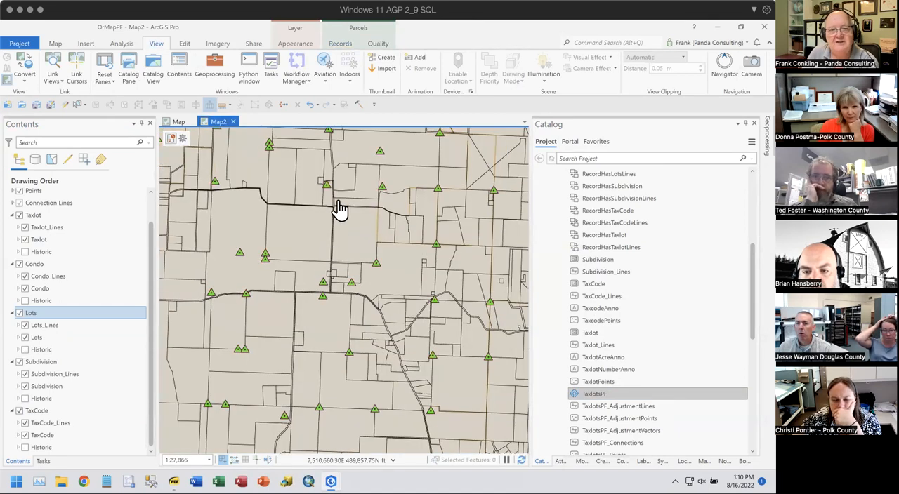
scroll(347, 249, up, 3)
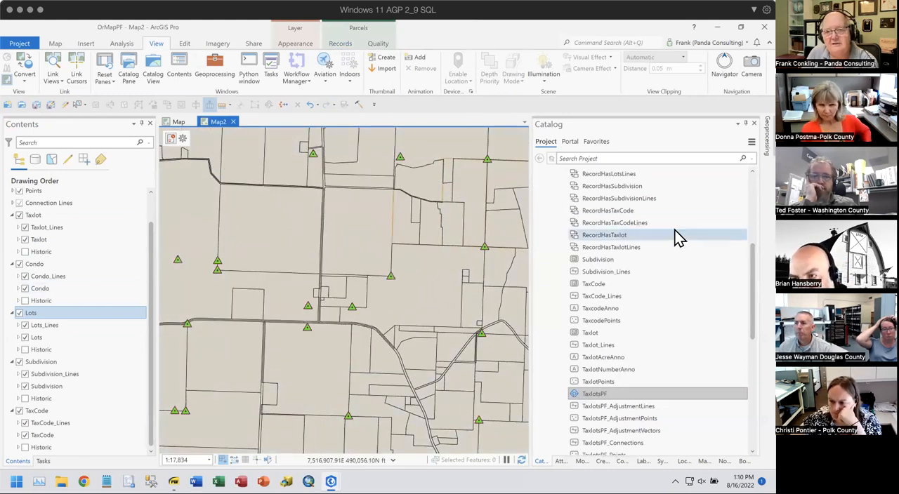
- Delete Map1 from the project's maps, and collapse the Maps and Databases folders in the catalog
scroll(618, 234, up, 6)
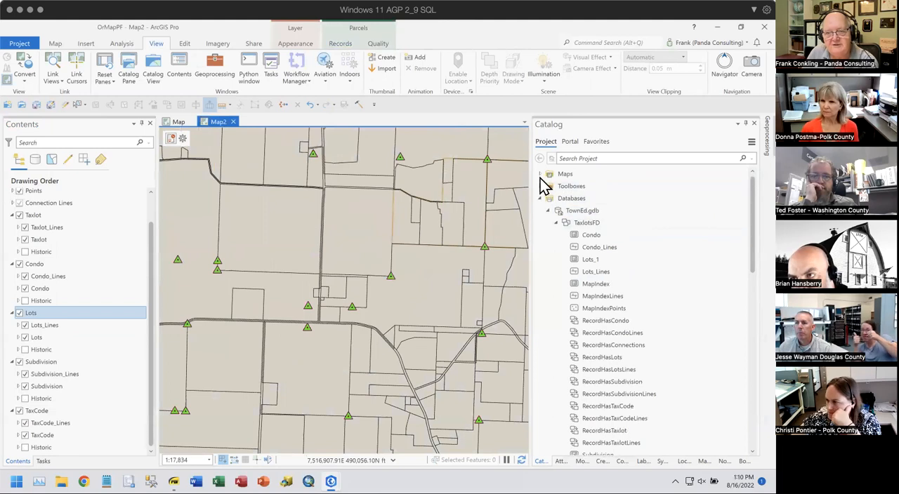
click(540, 175)
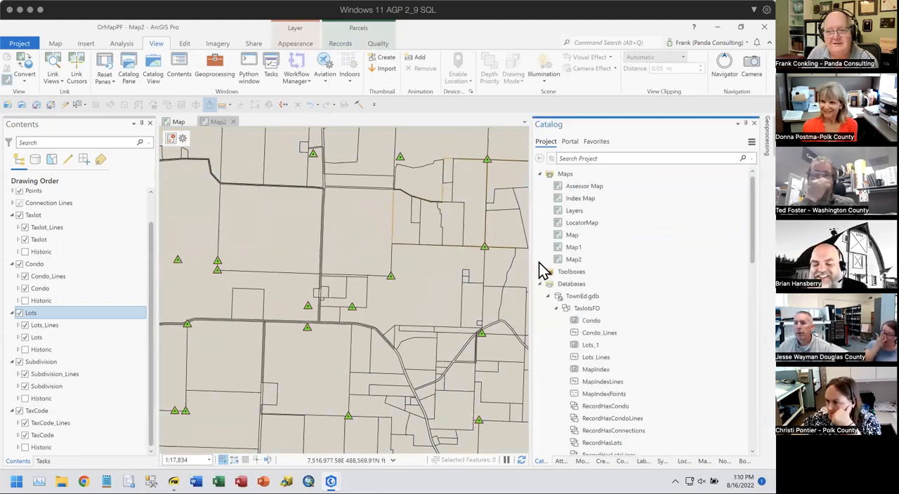
right_click(576, 248)
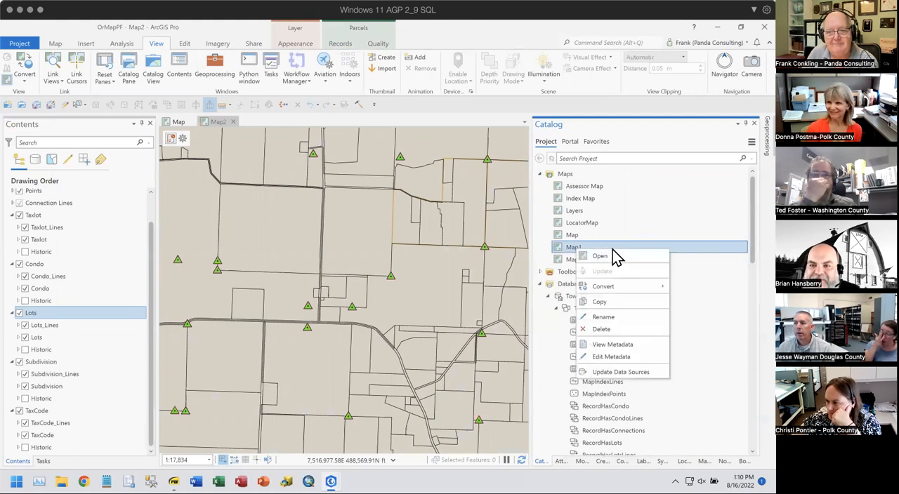
click(604, 329)
click(414, 273)
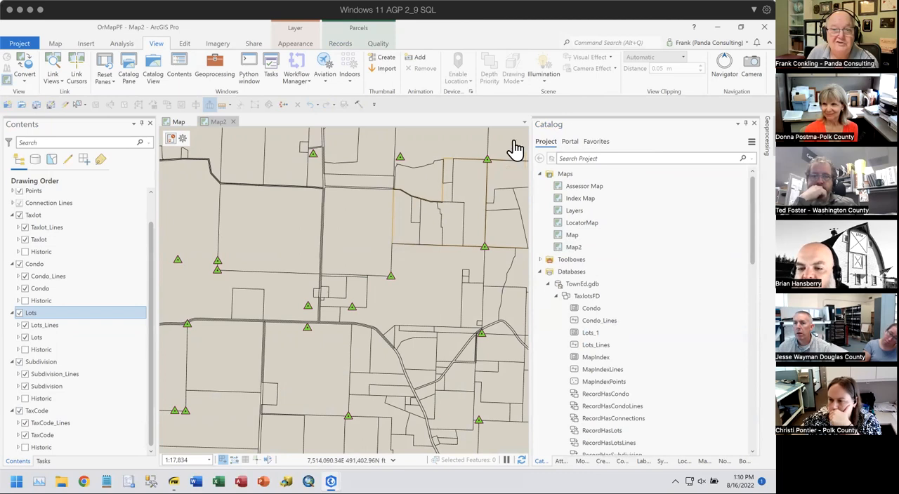
click(540, 174)
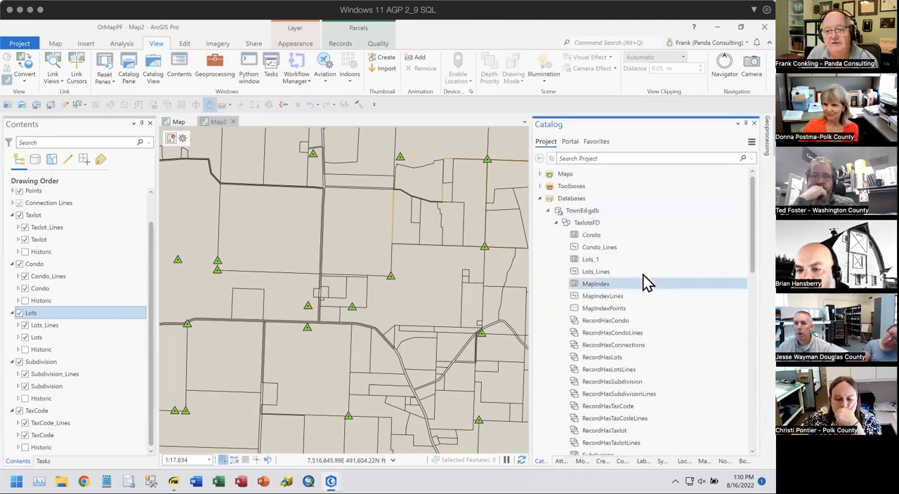
click(540, 198)
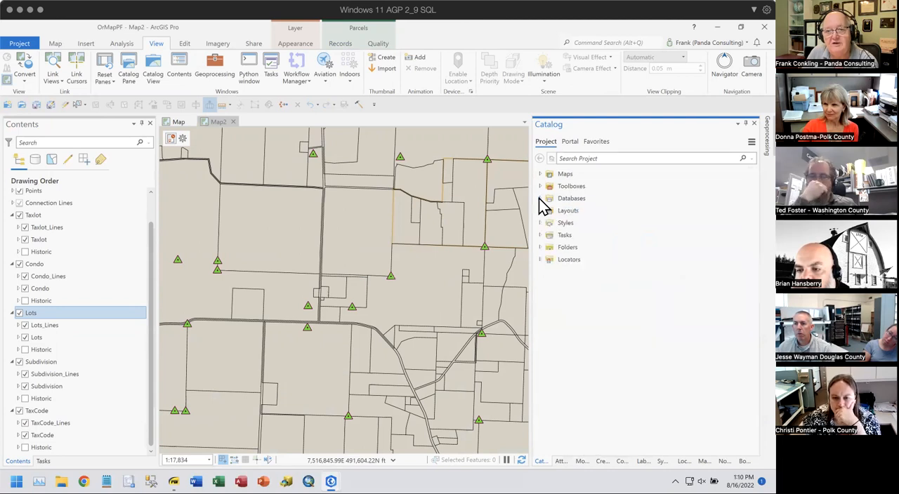
- View the Partition Plat 2004-5 PDF, then close the Workshop project and return to the OrMapPF project
mouse_move(174, 482)
click(174, 429)
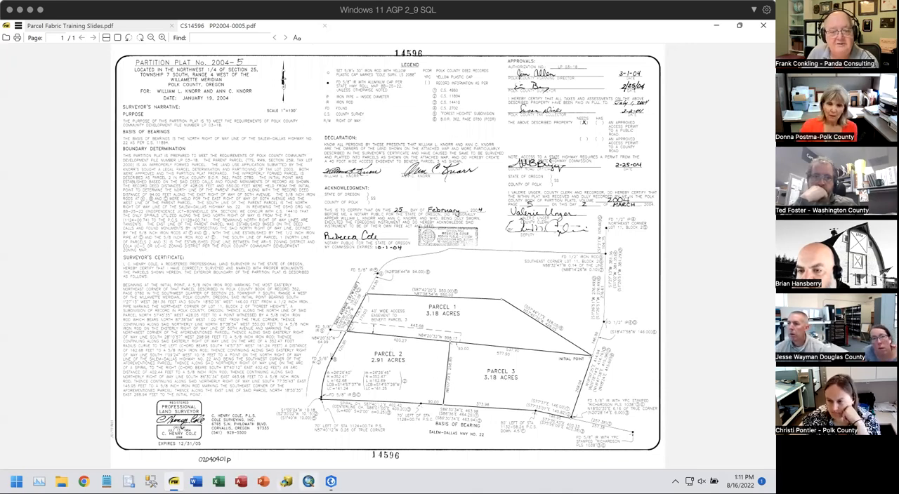
mouse_move(330, 481)
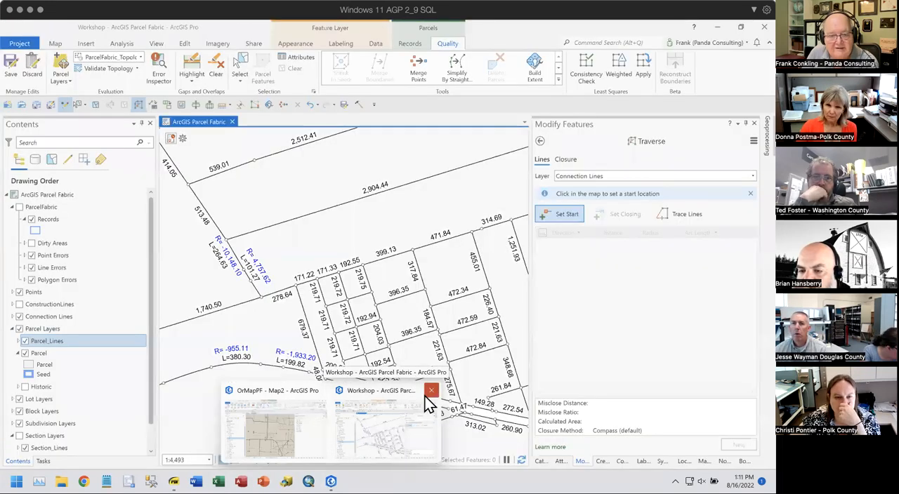
click(432, 390)
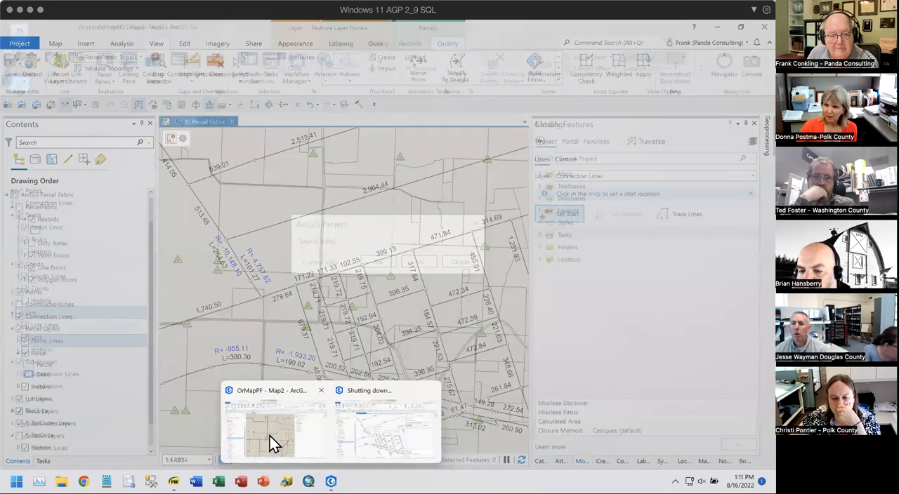
click(281, 438)
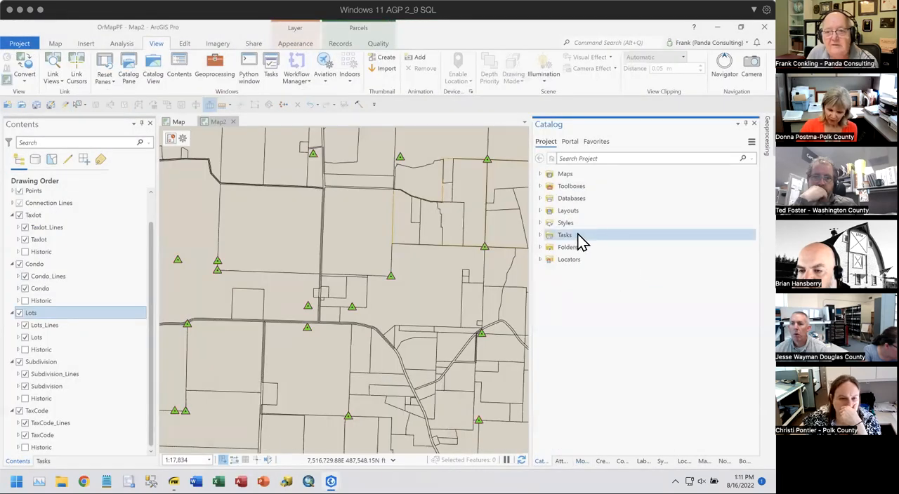
- Try to open the Zoom To Map script from the Default.tbx toolbox while Map2 is active
click(541, 186)
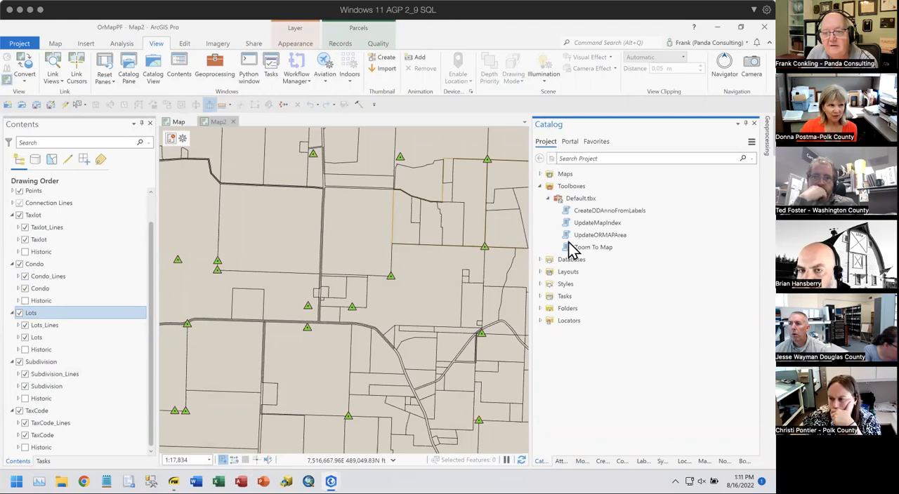
click(602, 251)
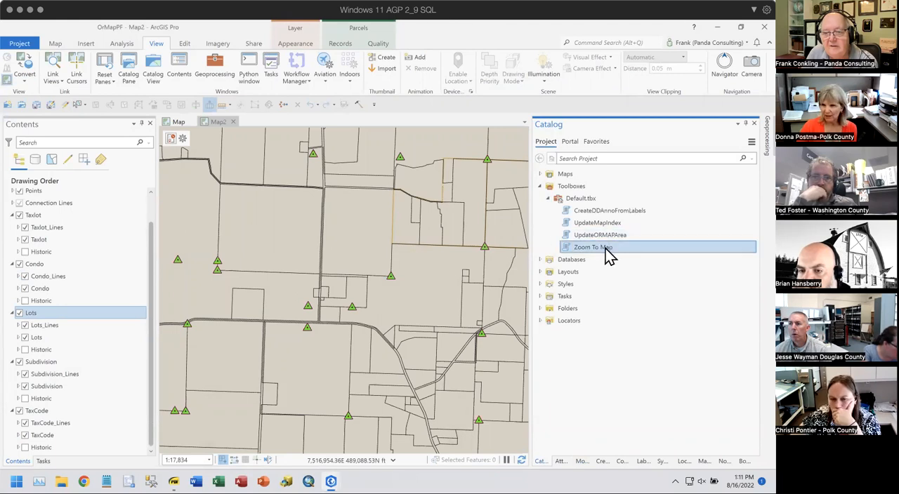
right_click(582, 256)
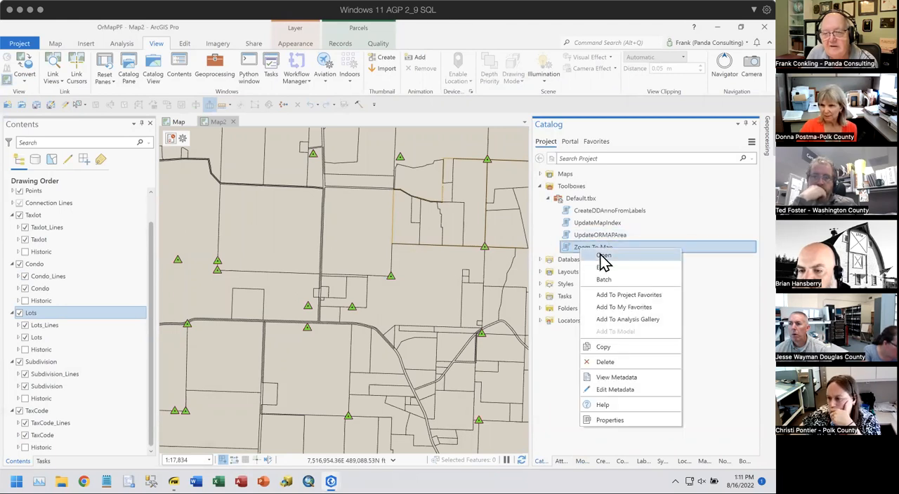
click(590, 266)
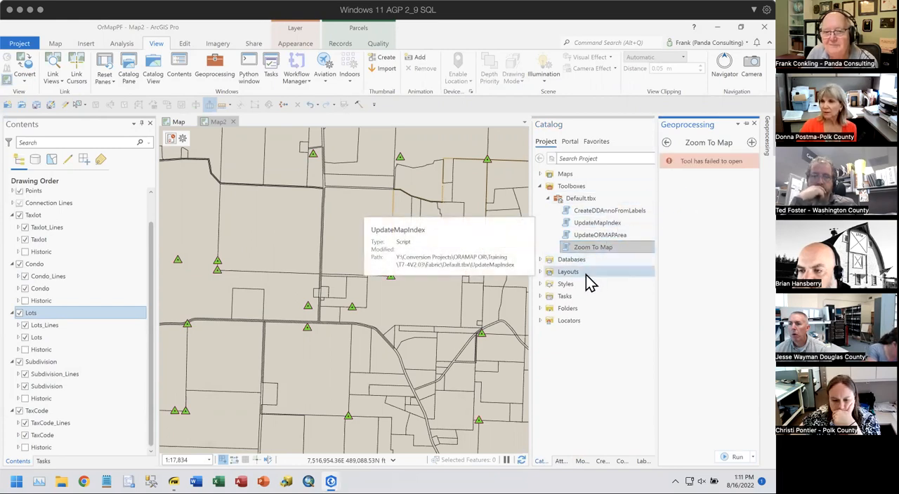
click(570, 338)
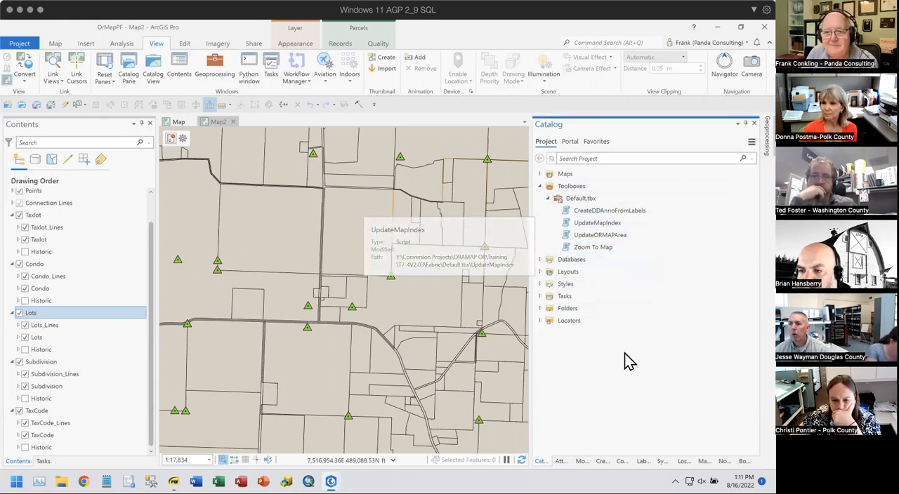
right_click(595, 247)
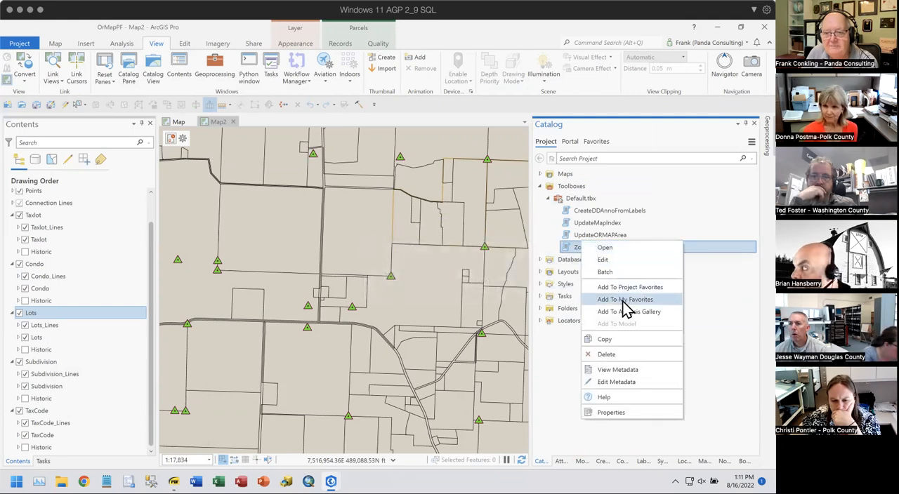
click(608, 251)
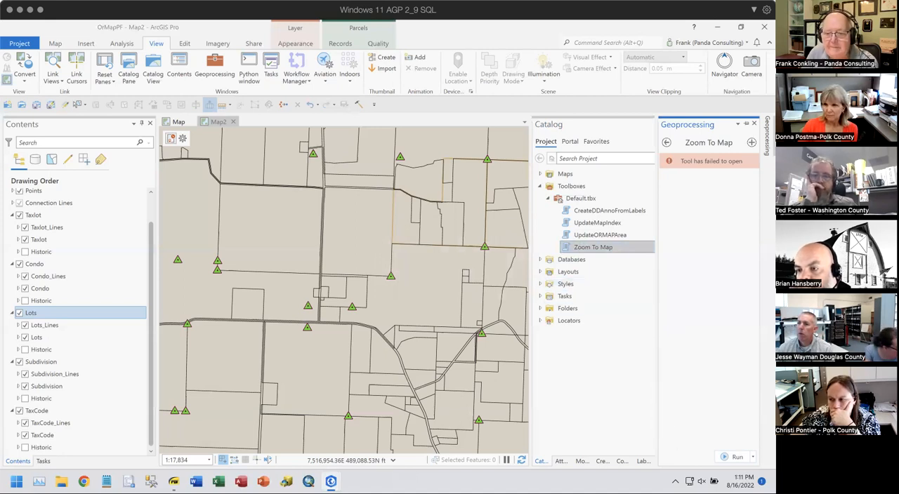
- Return to the catalog and look through the TaxlotsFD feature dataset in the TownEd geodatabase
click(561, 461)
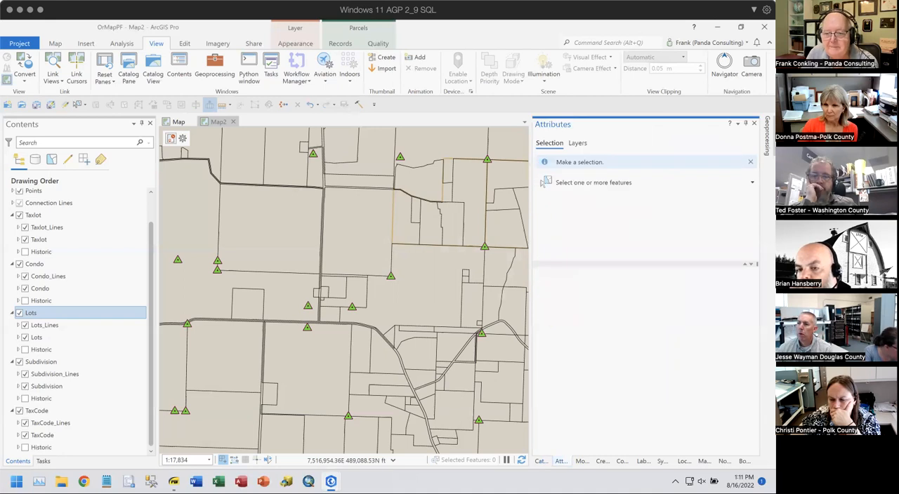
click(541, 462)
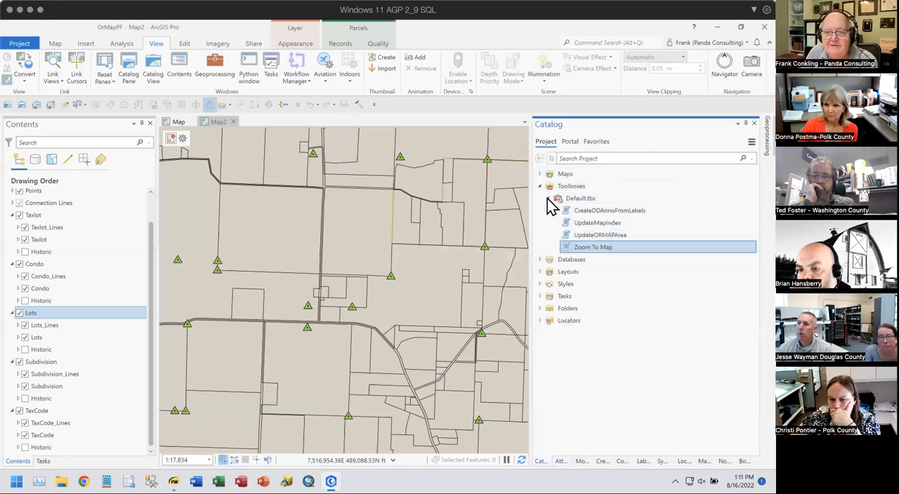
click(549, 199)
click(540, 210)
click(548, 223)
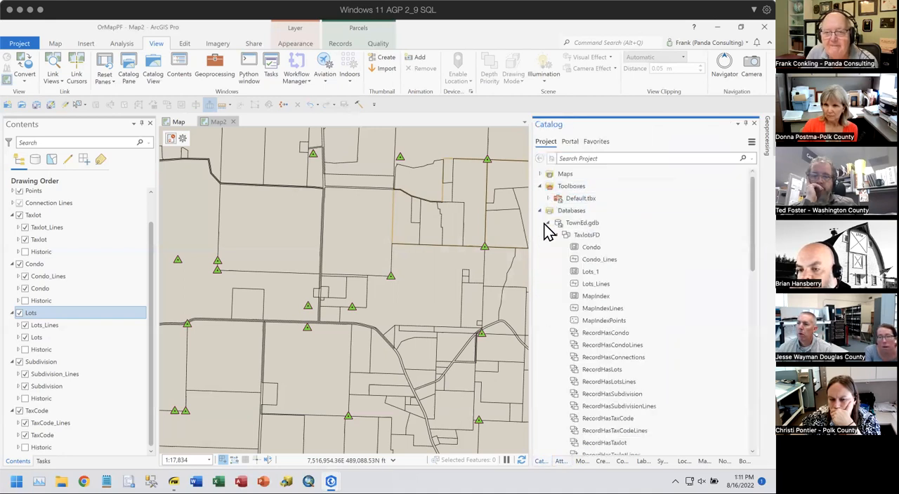
scroll(670, 315, down, 5)
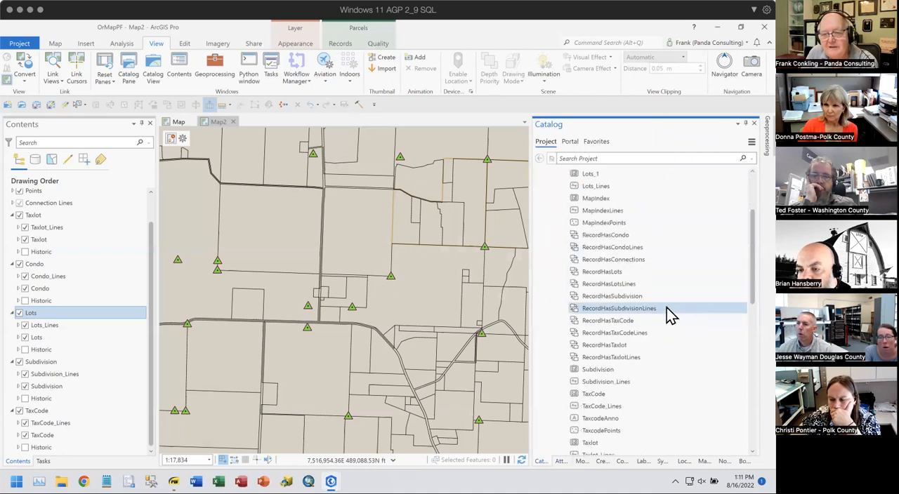
scroll(670, 315, down, 1)
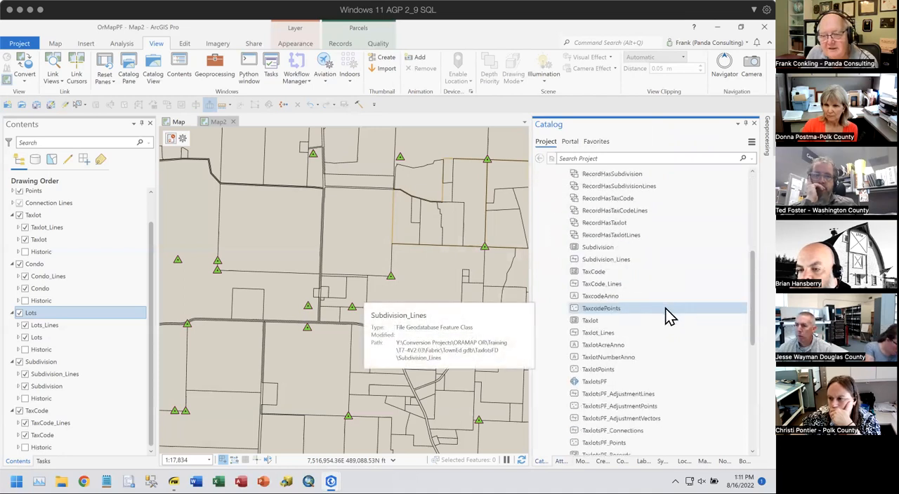
scroll(667, 315, up, 1)
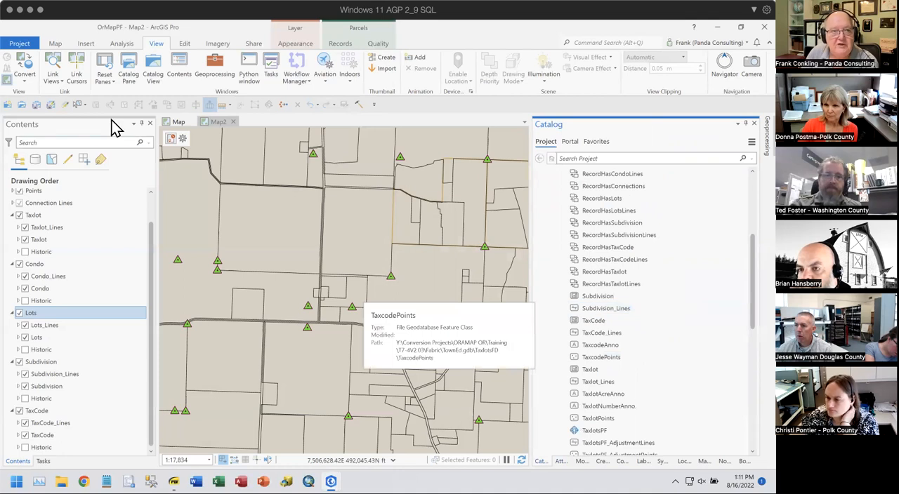
- Switch to the original map and open the Zoom To Map script from the Default.tbx toolbox
click(179, 122)
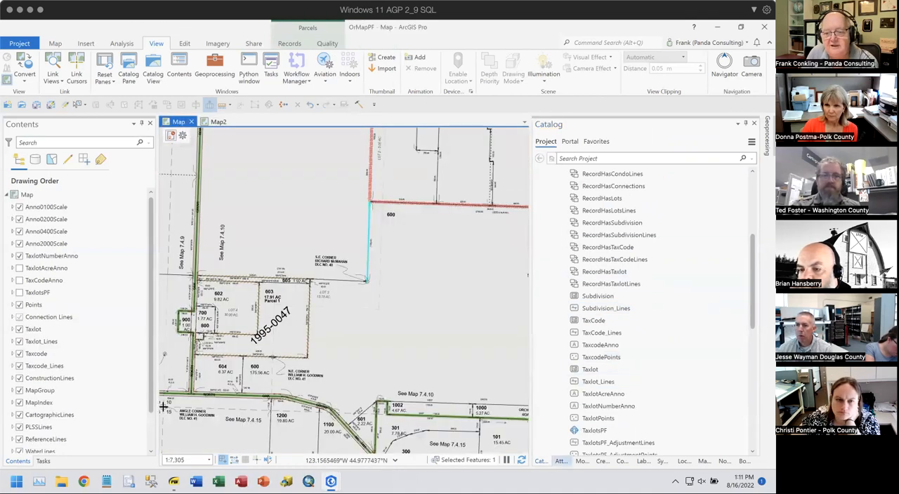
scroll(660, 344, up, 5)
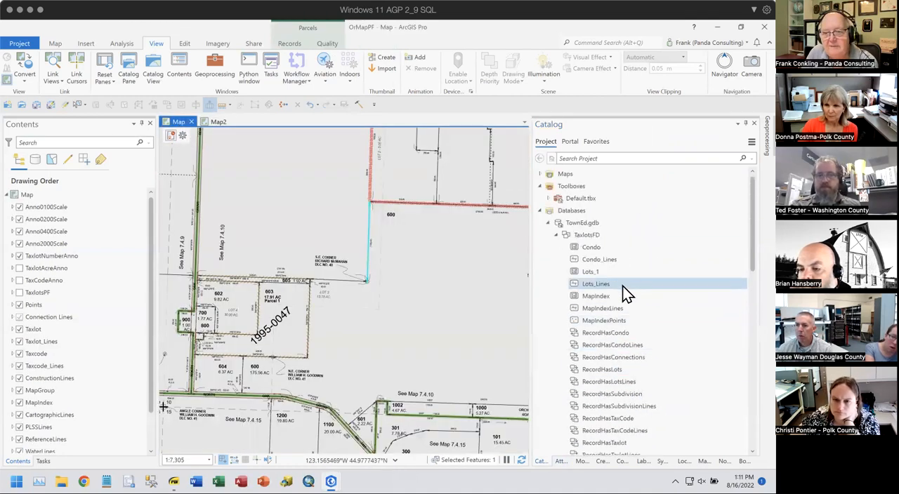
click(548, 198)
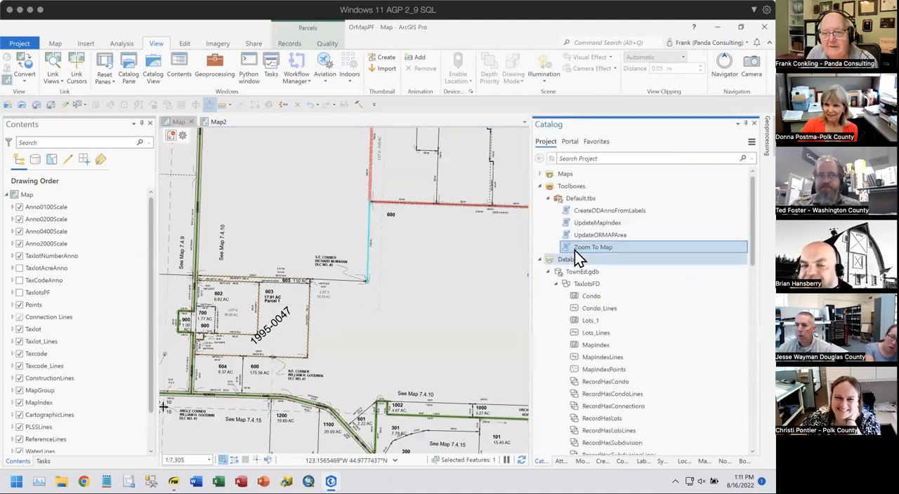
right_click(585, 251)
click(592, 251)
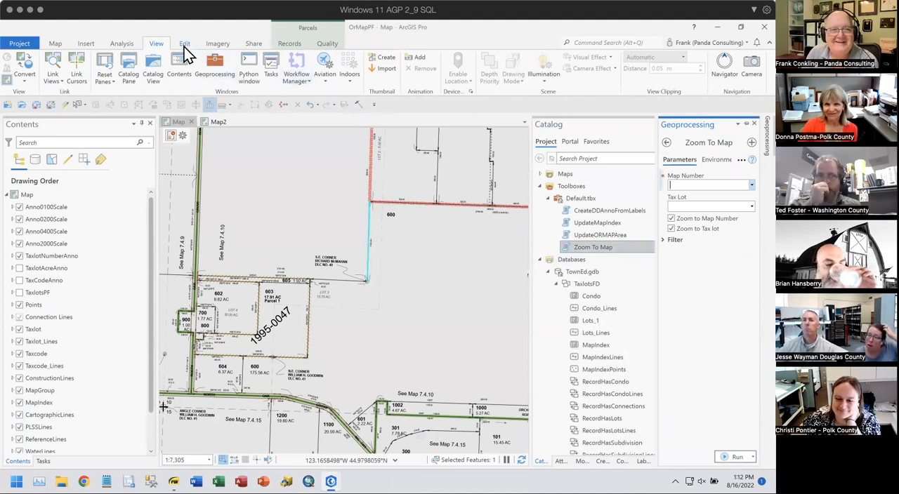
- Clear the feature selection and zoom the map to map number 7.4.25B with Zoom To Map
click(350, 71)
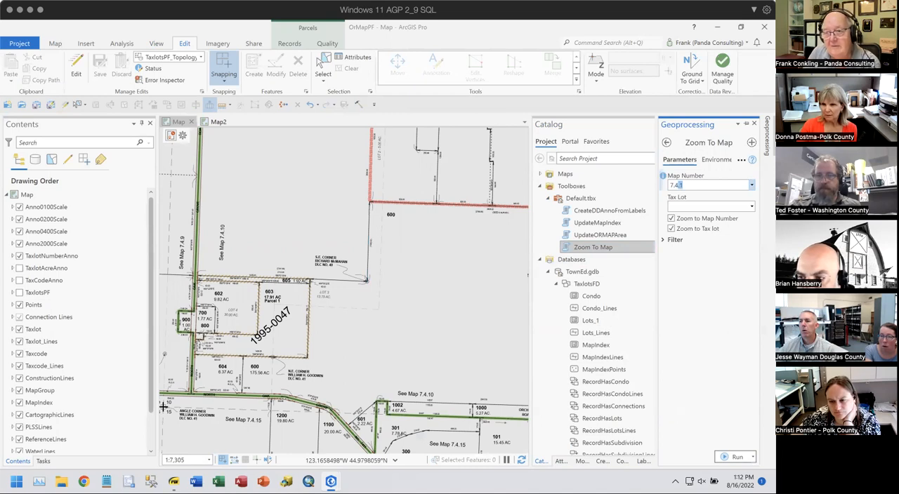
click(751, 186)
scroll(721, 239, down, 3)
scroll(718, 254, down, 3)
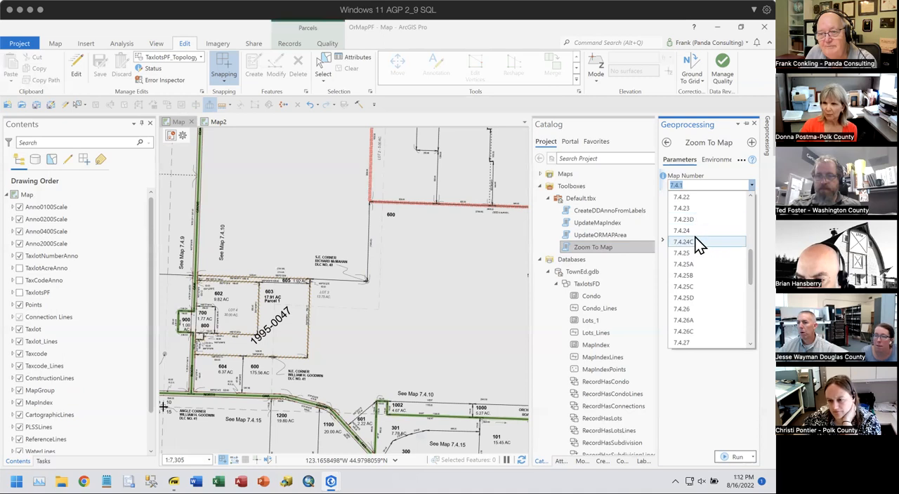
click(693, 276)
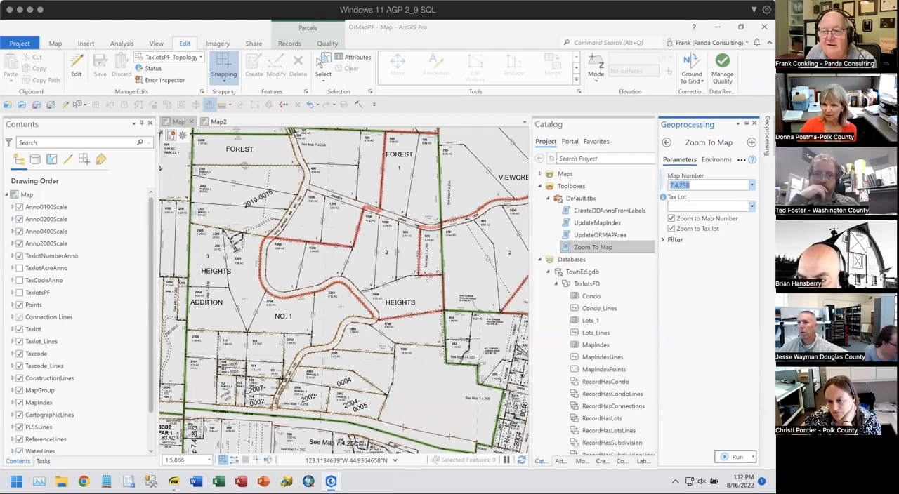
- Zoom the map to tax lot 2004 on map number 7.4.25B with Zoom To Map
click(751, 206)
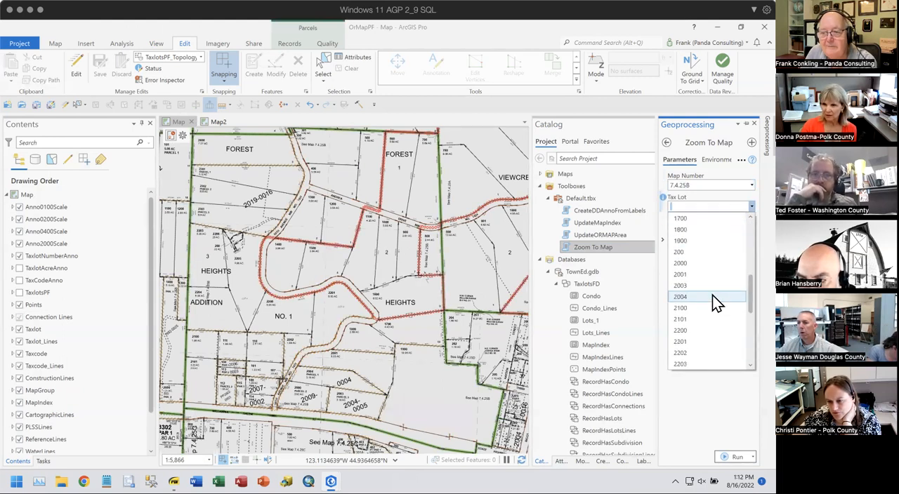
click(688, 295)
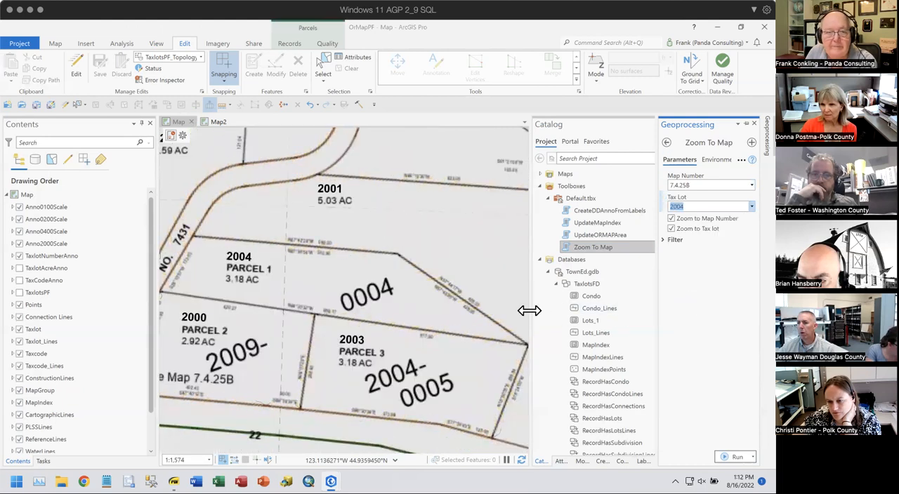
drag(485, 284, 504, 246)
scroll(477, 260, down, 3)
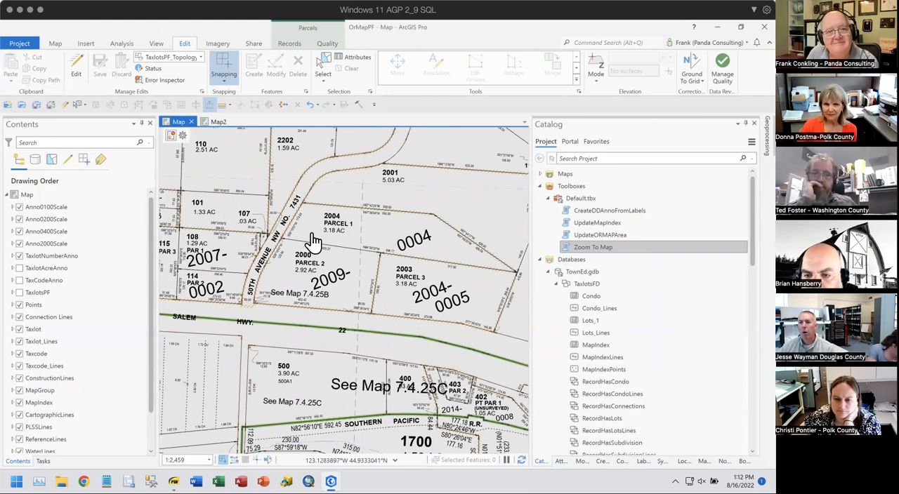
- Link the views of the open maps by center and scale from the original map
click(214, 122)
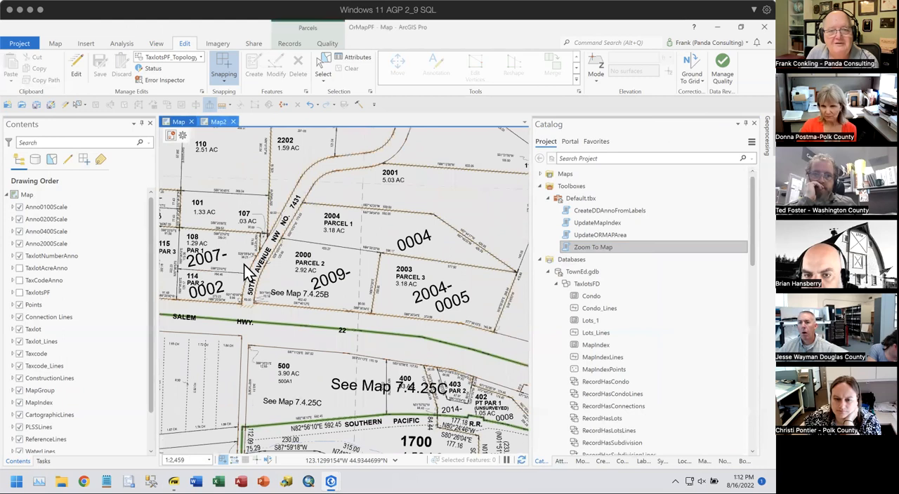
click(179, 124)
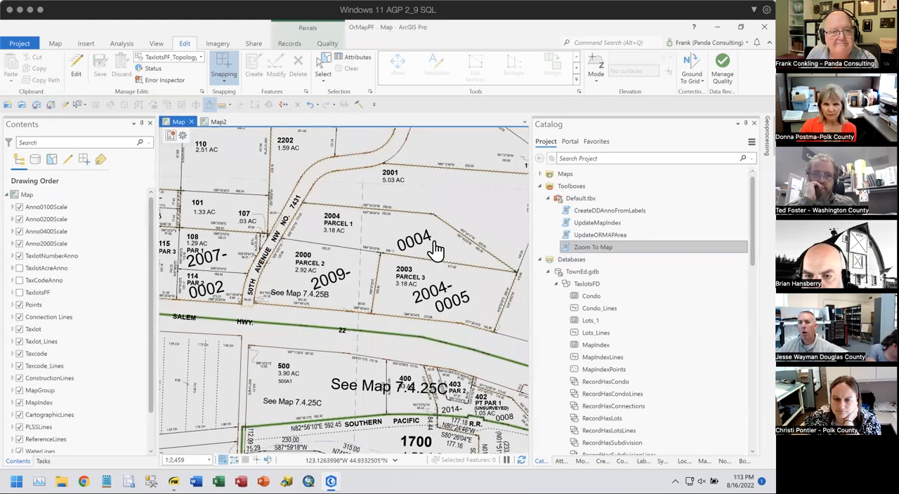
click(158, 44)
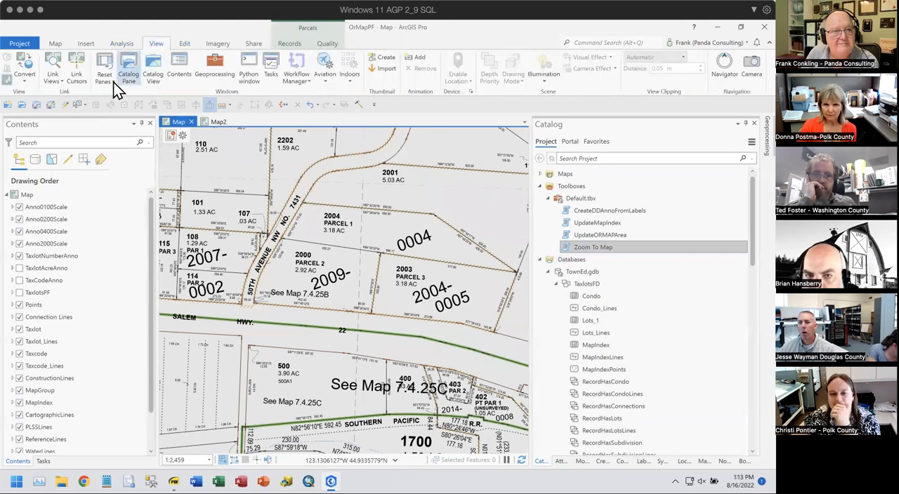
click(57, 83)
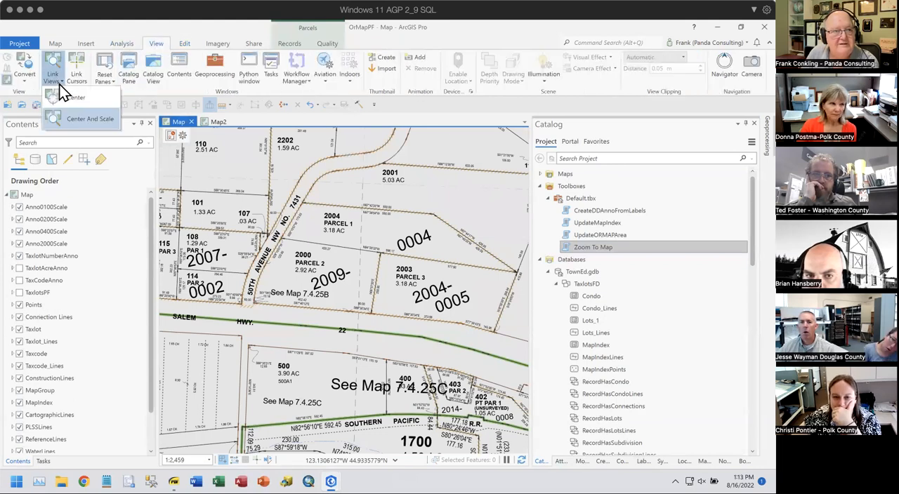
click(64, 121)
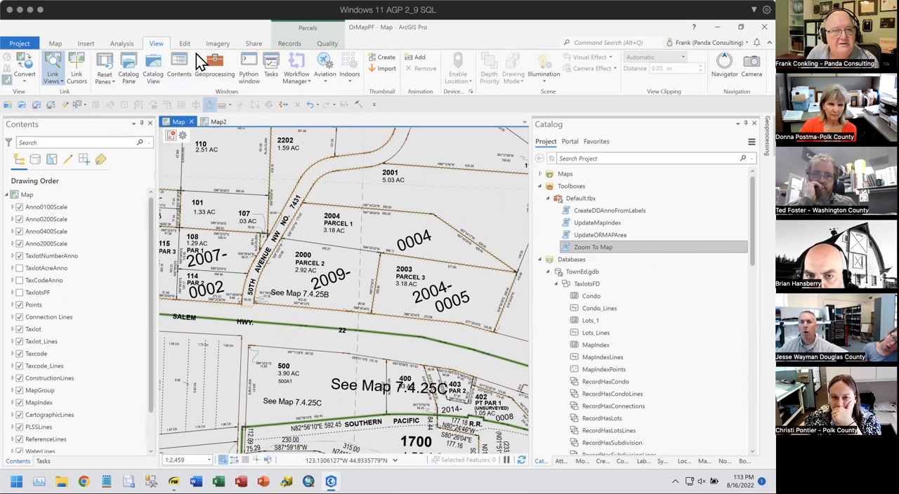
- Switch to Map2 and turn off the Condo and TaxCode layer groups
click(218, 122)
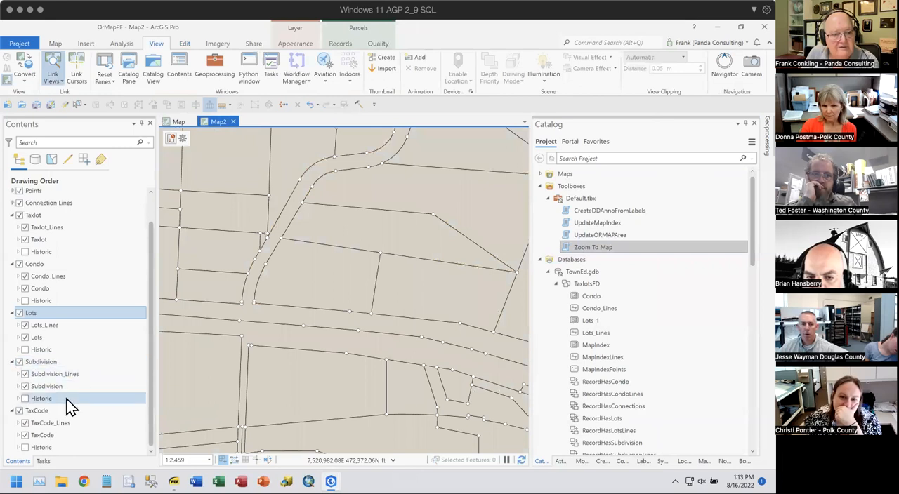
click(19, 264)
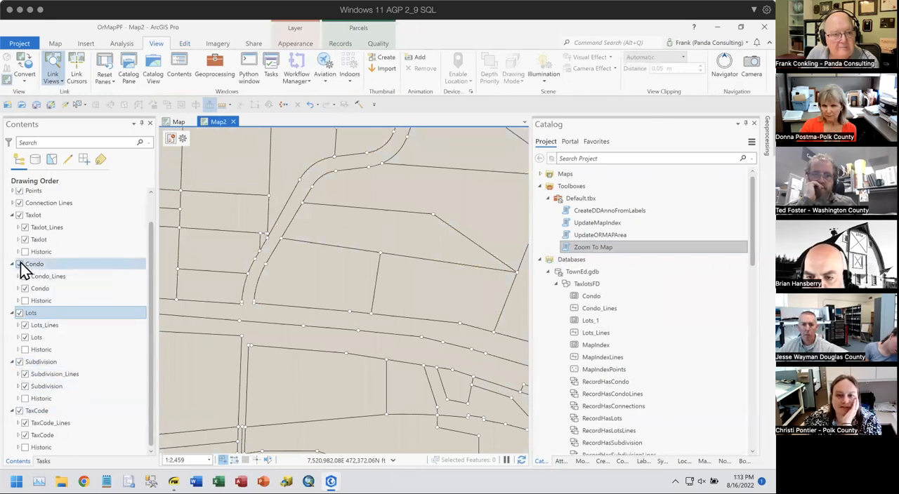
click(19, 411)
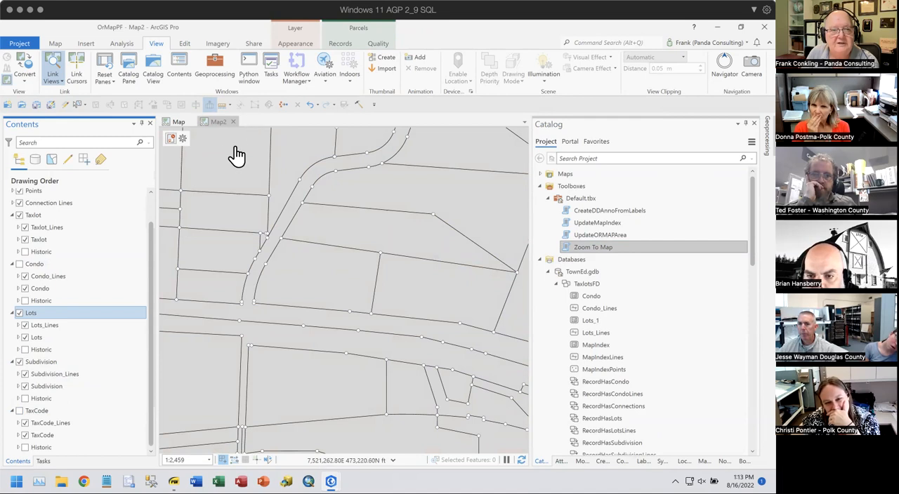
- Select the three taxlots of partition plat 2004-5 with their shared lines and merge the taxlots into existing feature 4351
click(66, 106)
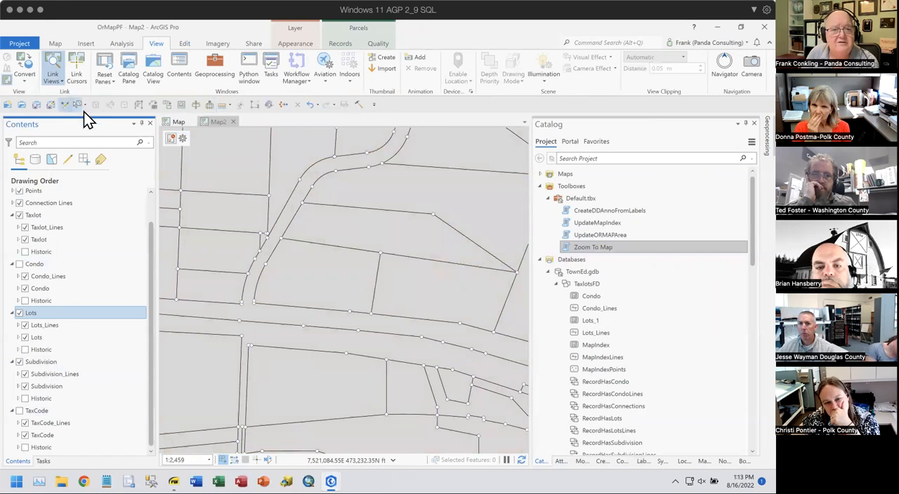
drag(378, 244, 410, 252)
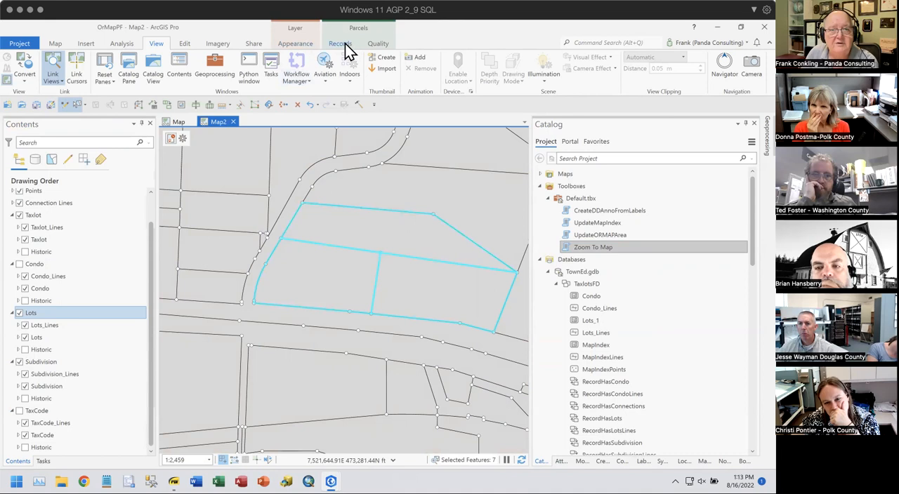
click(384, 44)
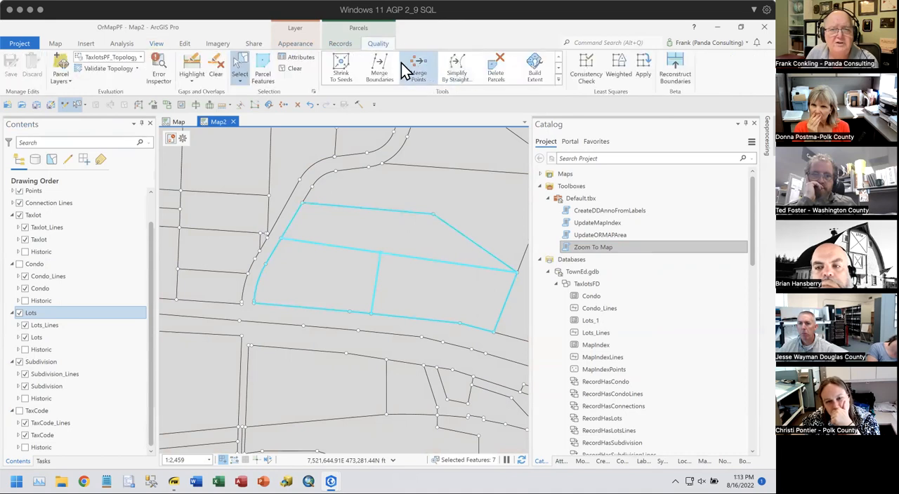
click(184, 44)
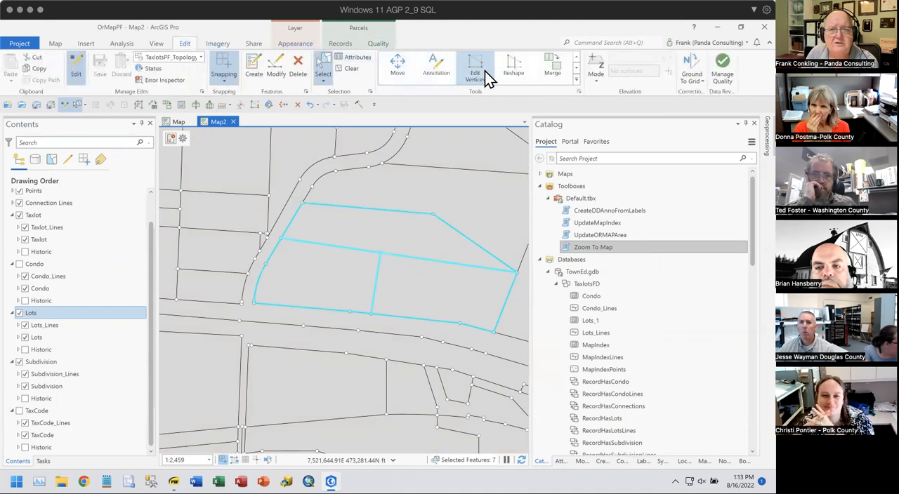
click(577, 91)
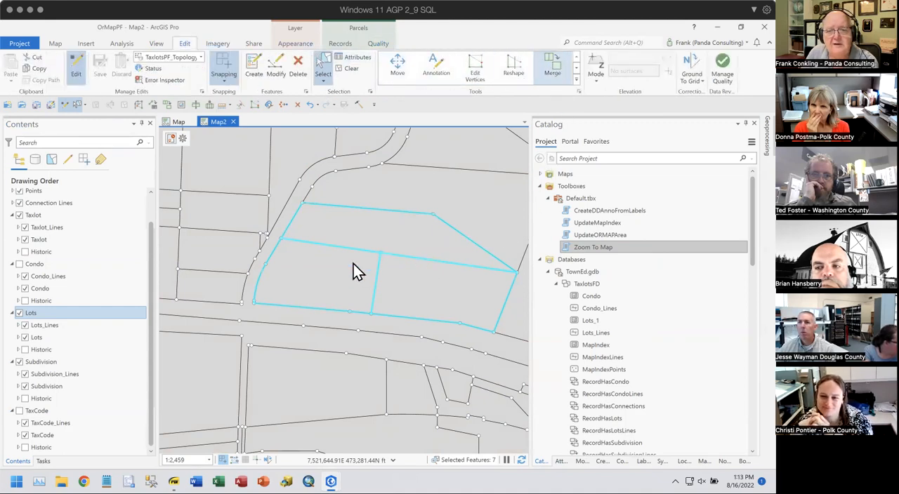
click(559, 443)
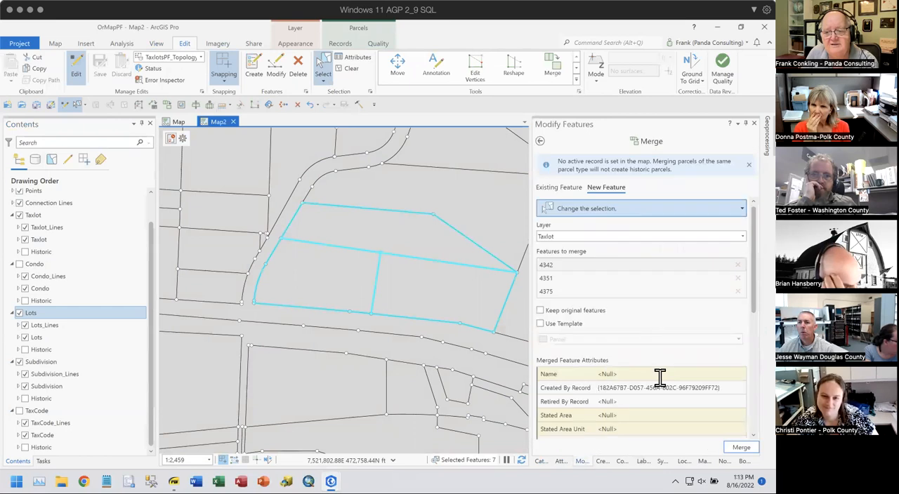
click(550, 279)
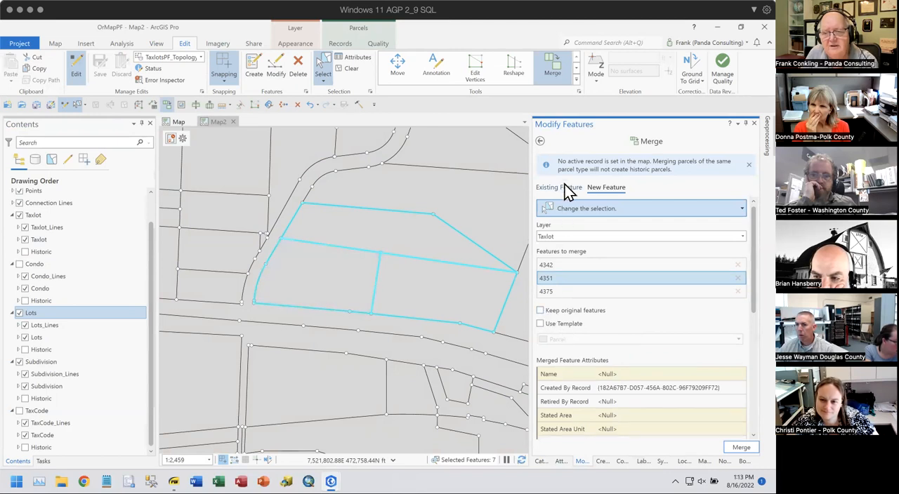
click(565, 188)
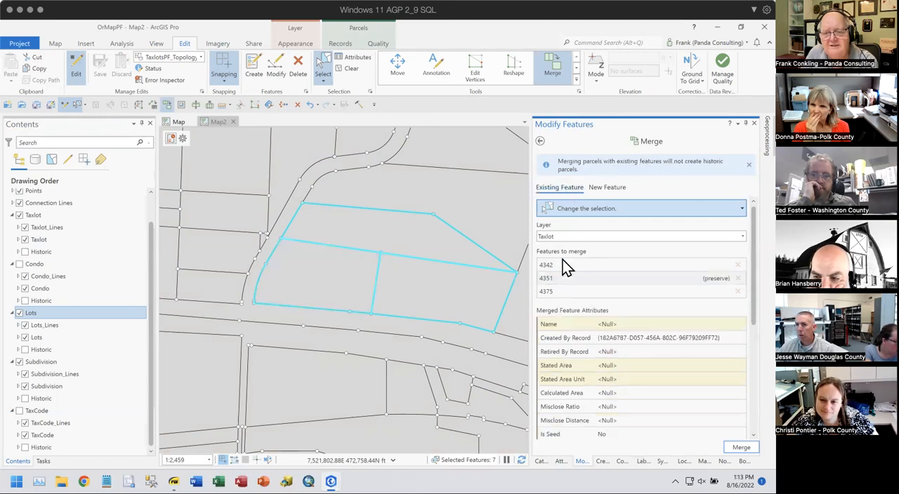
click(548, 279)
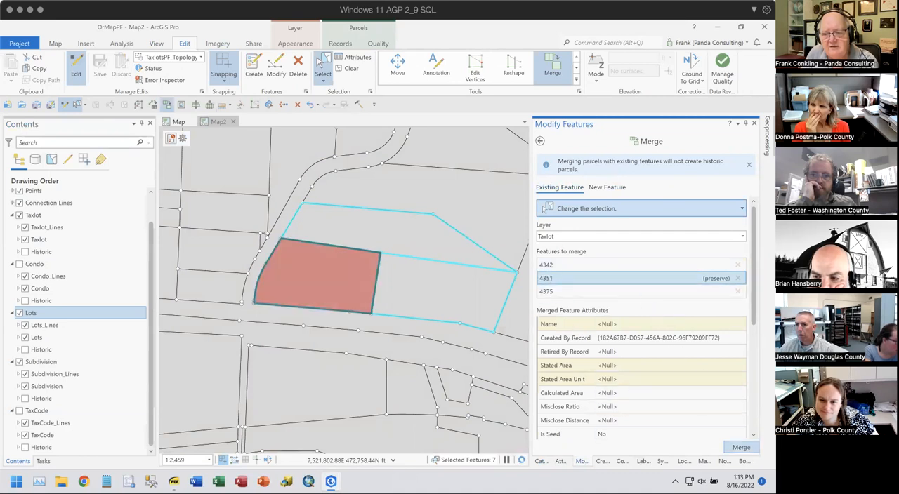
click(740, 448)
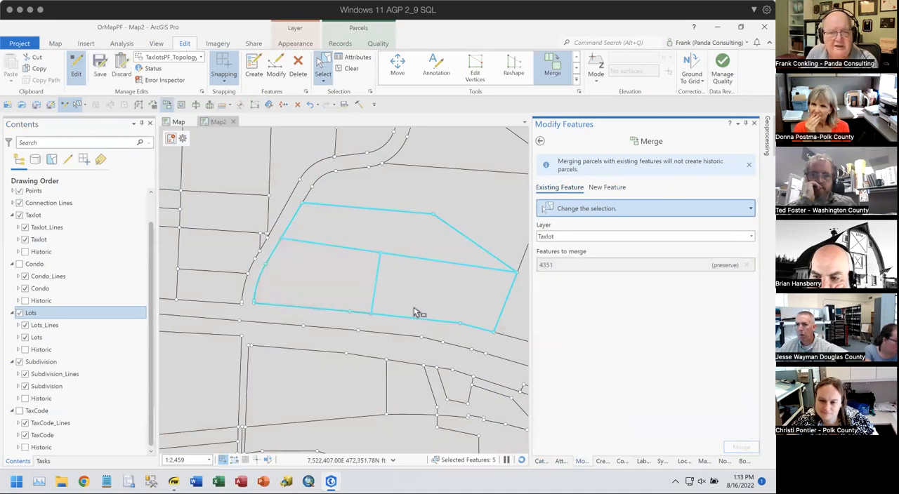
- Delete the three selected interior Taxlot_Lines and the leftover fabric point inside the merged taxlot
click(403, 273)
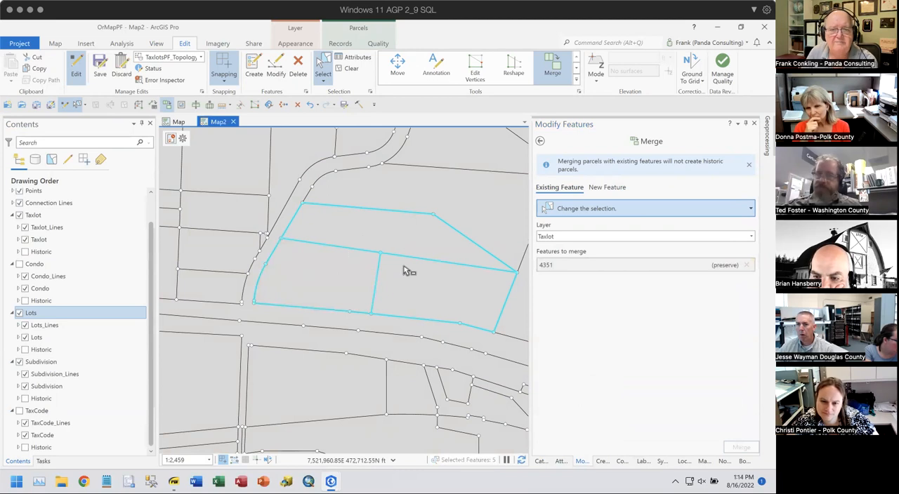
click(560, 461)
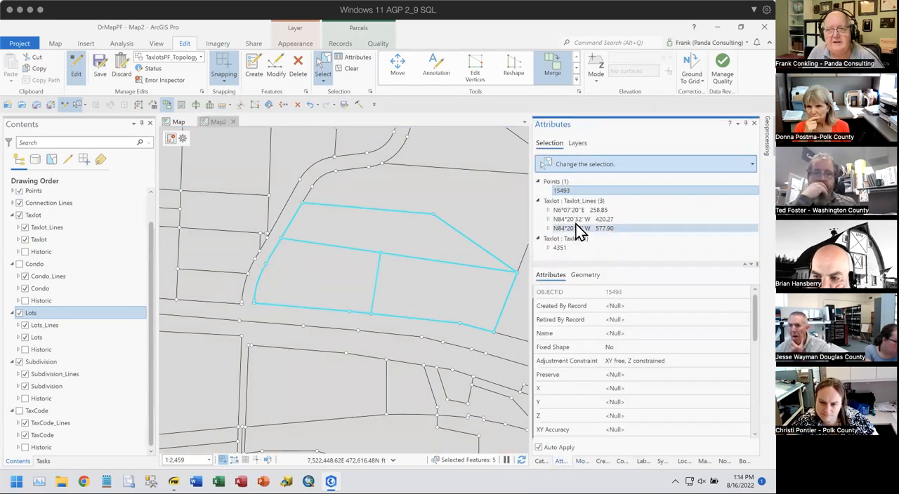
click(572, 200)
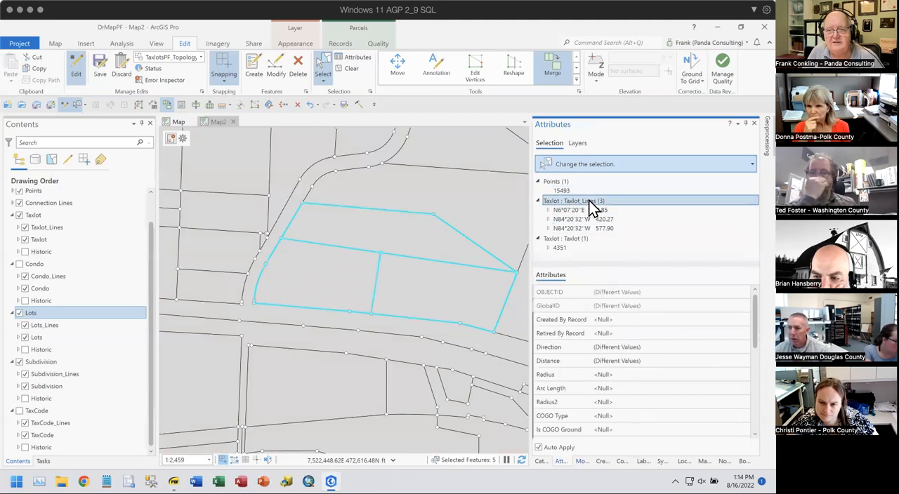
right_click(588, 201)
click(598, 307)
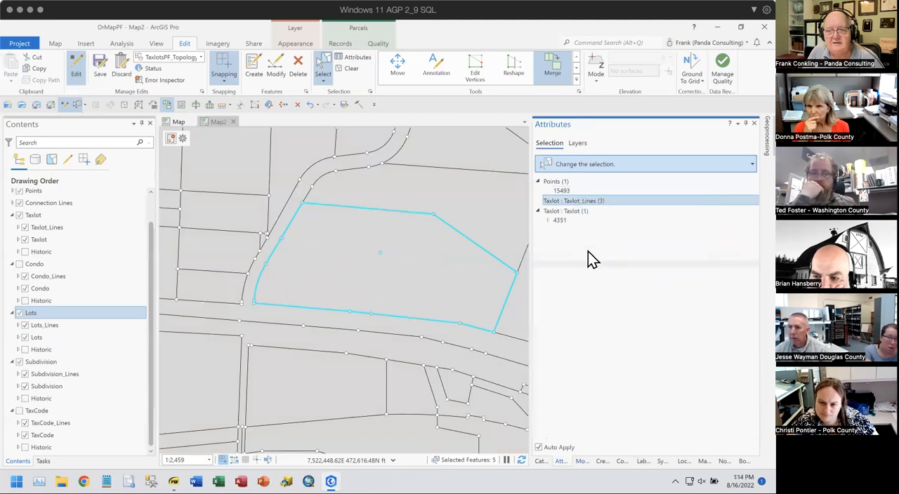
click(563, 191)
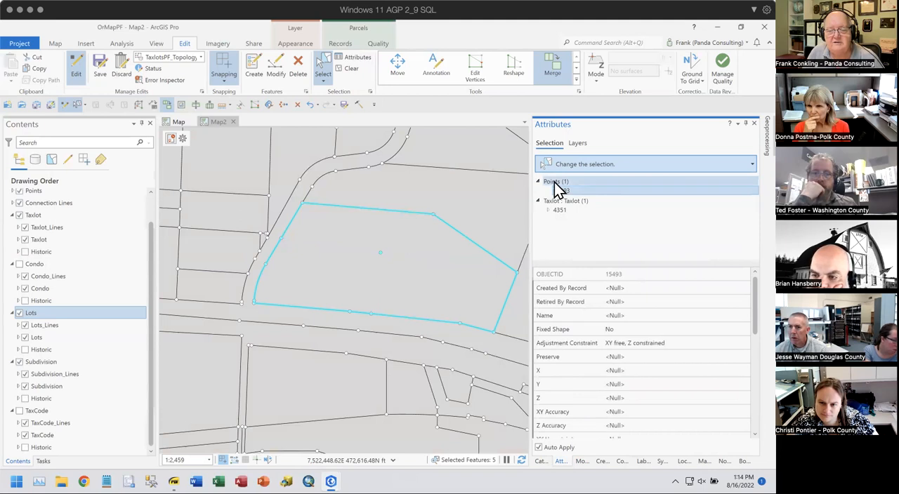
right_click(558, 189)
click(573, 187)
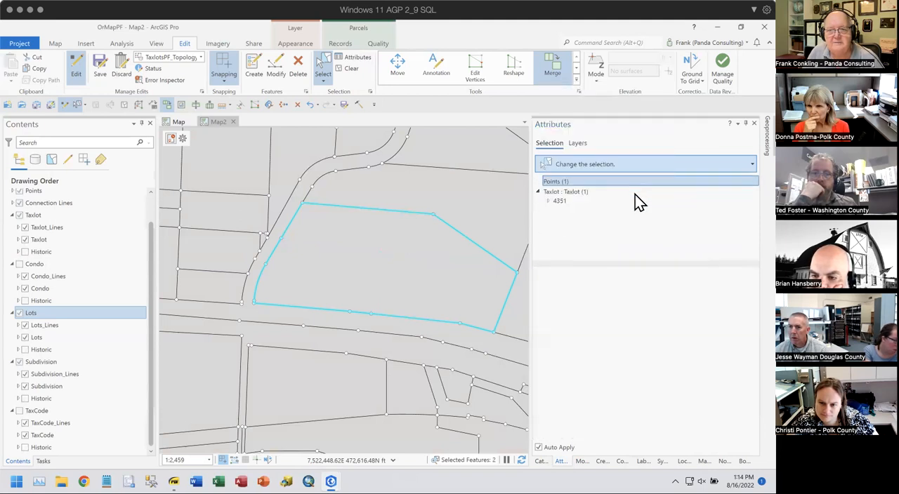
- Clear the selection and turn off the Lots and Subdivision layer groups
click(349, 69)
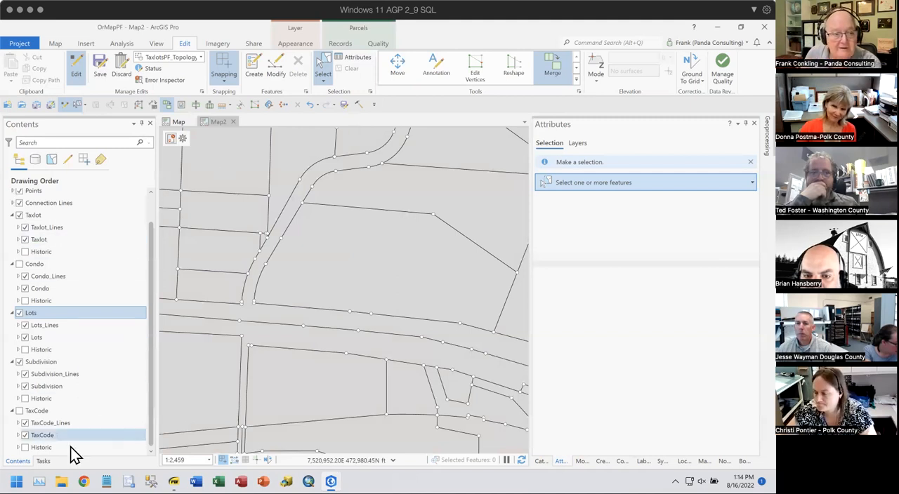
click(19, 314)
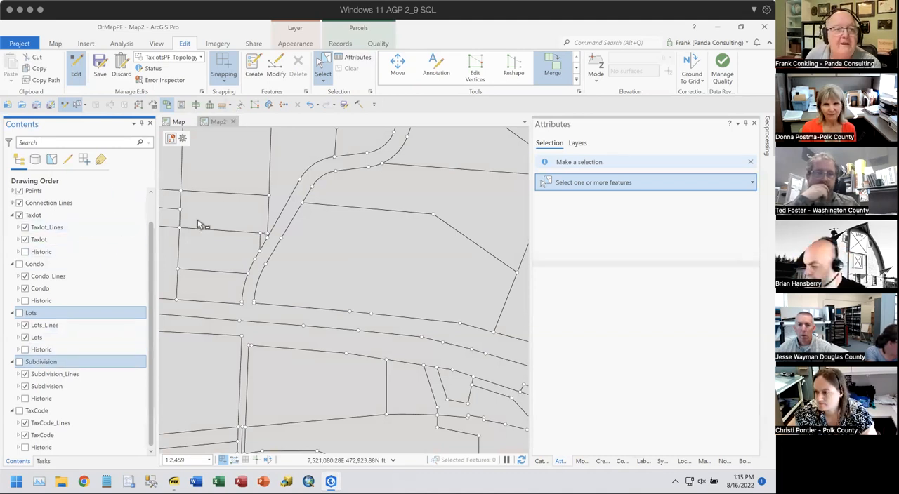
- Look through the project's databases and the Fabric folder for the partition plat image
click(541, 461)
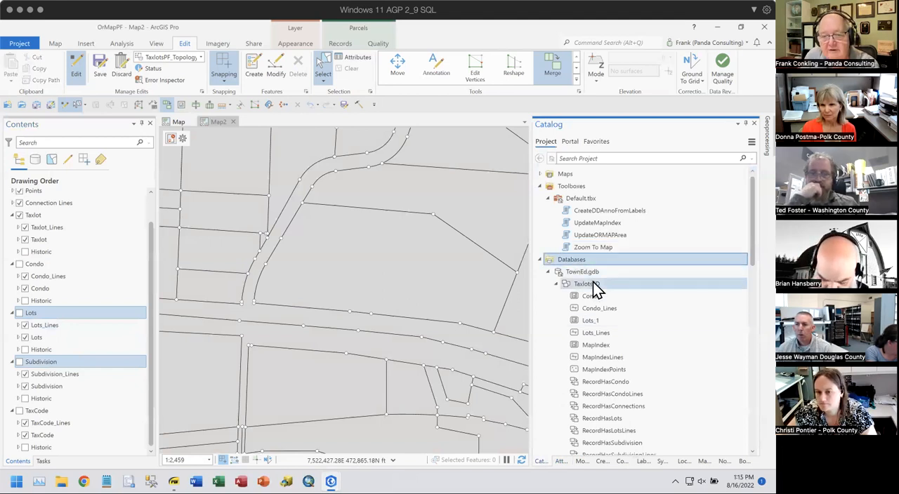
scroll(660, 268, down, 10)
scroll(664, 272, down, 6)
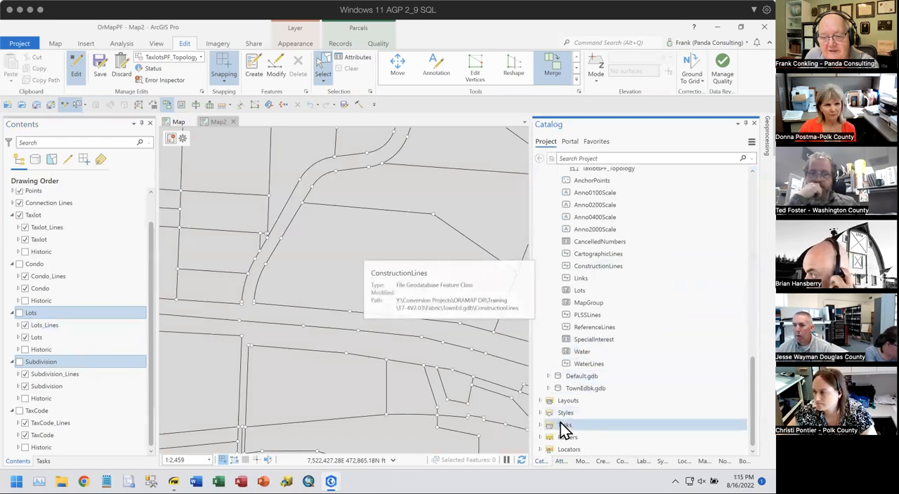
click(540, 437)
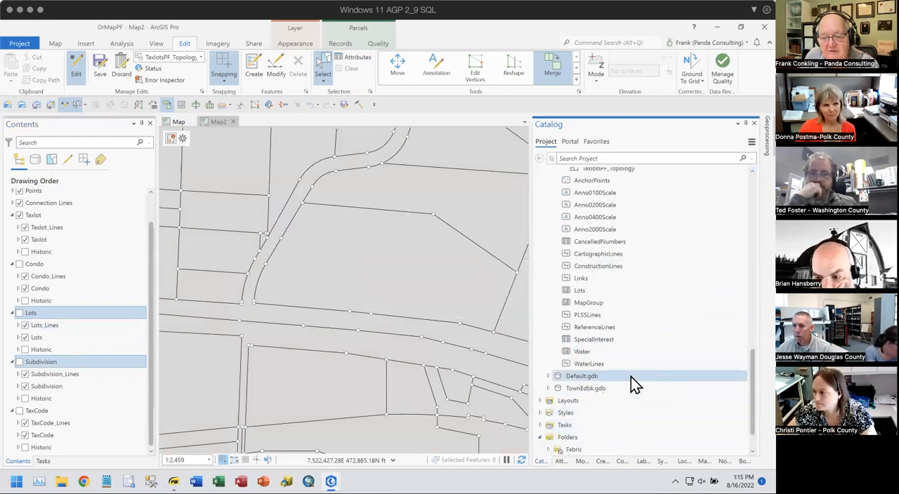
scroll(631, 377, down, 2)
click(549, 414)
scroll(623, 366, down, 3)
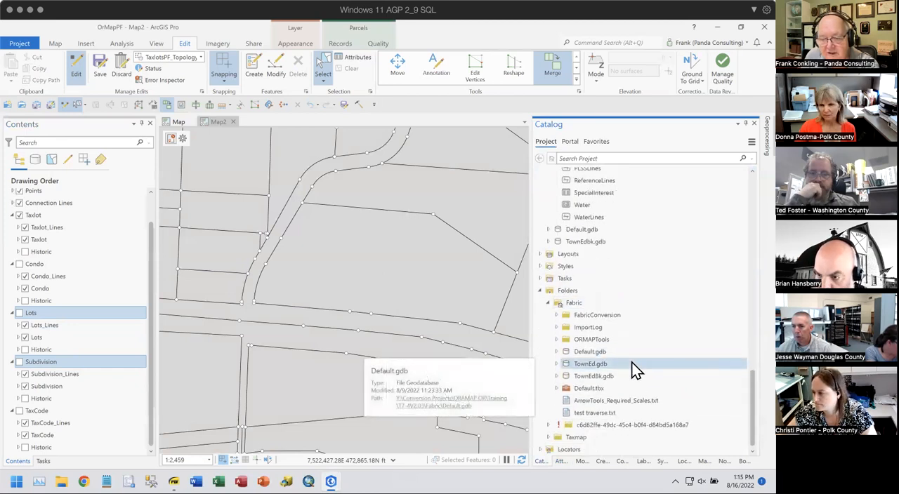
scroll(630, 365, down, 1)
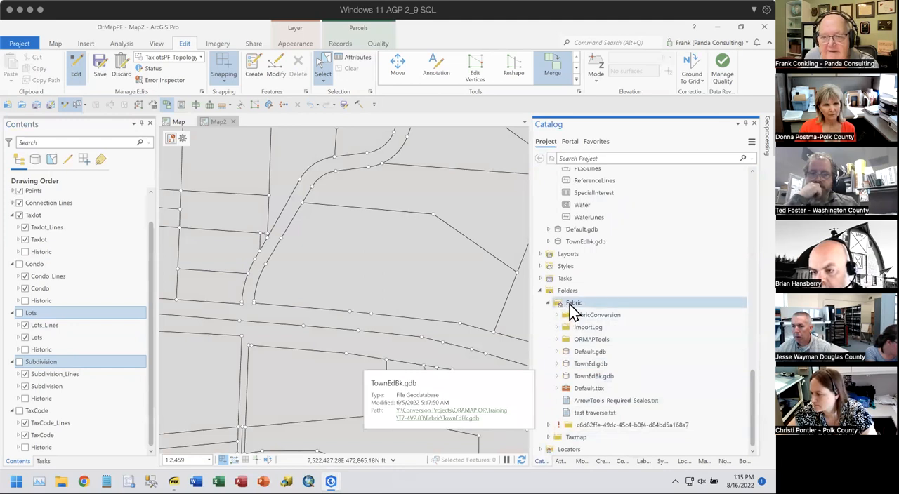
- Browse the catalog favorites through Panda Consulting Dropbox, Conversion Projects, ORAMAP OR and Training to the Sample Documents folder
click(593, 142)
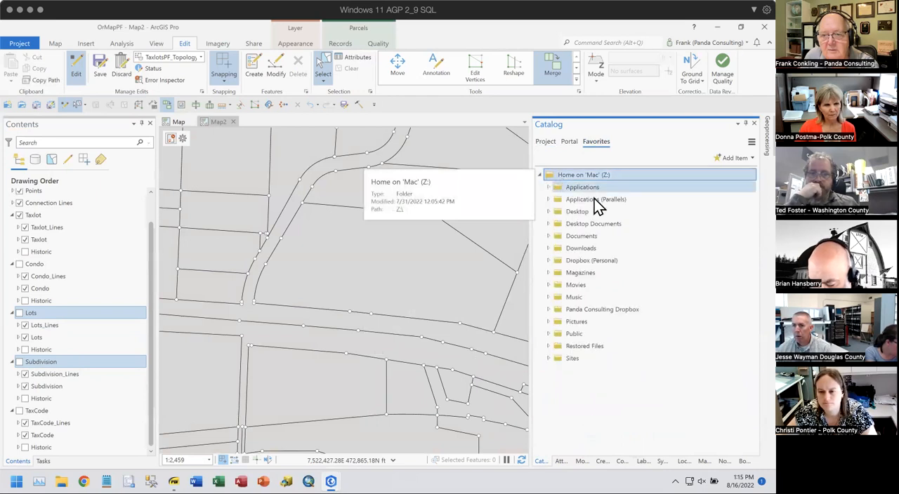
double_click(640, 312)
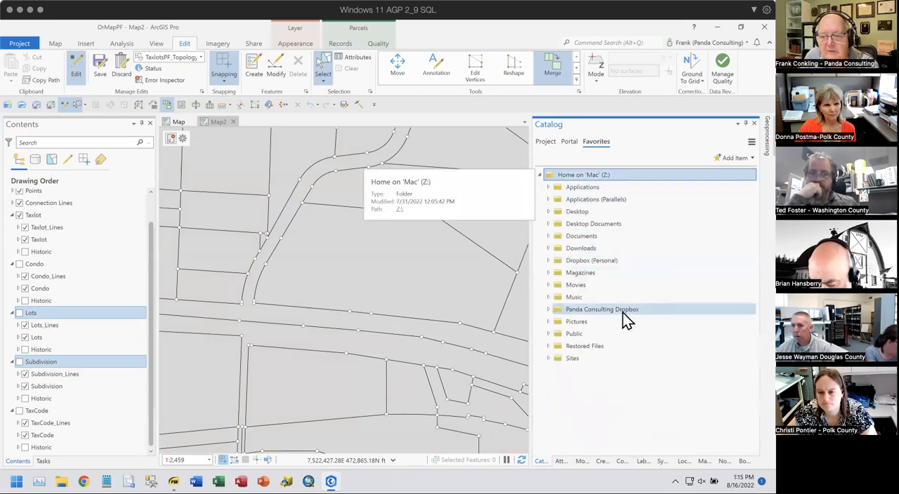
double_click(595, 335)
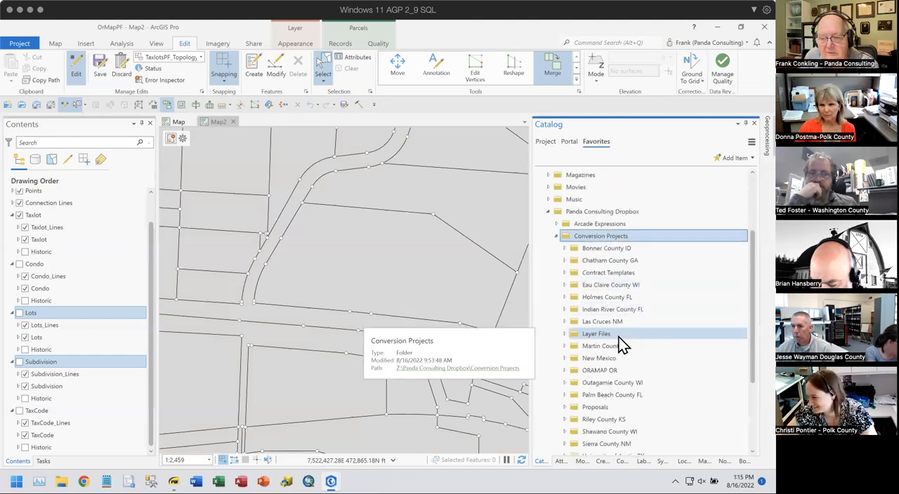
scroll(613, 330, down, 1)
click(596, 346)
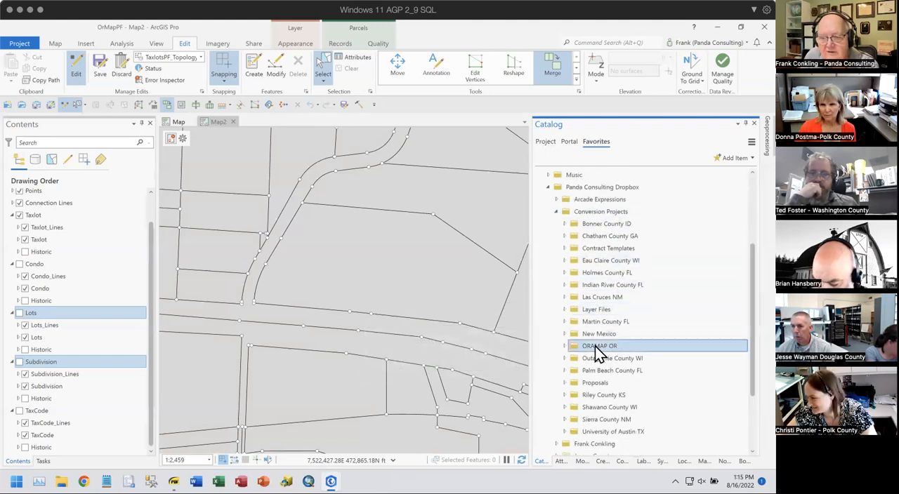
click(563, 346)
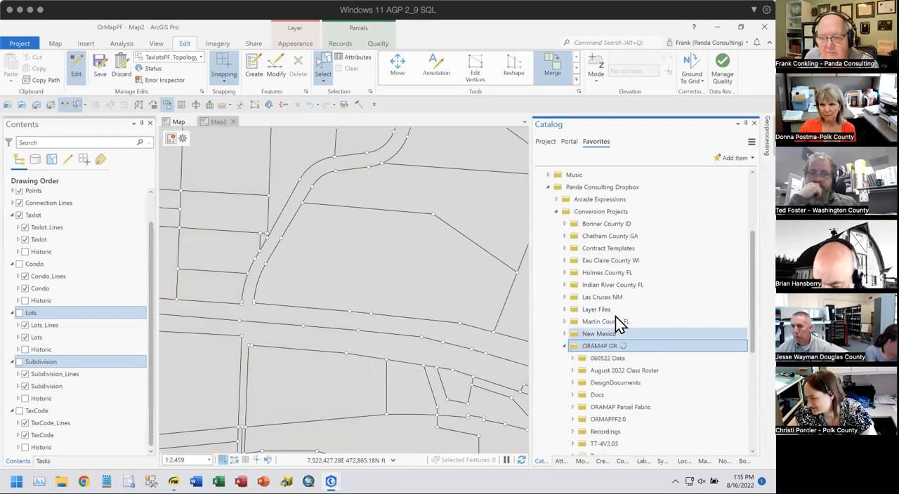
scroll(638, 310, down, 3)
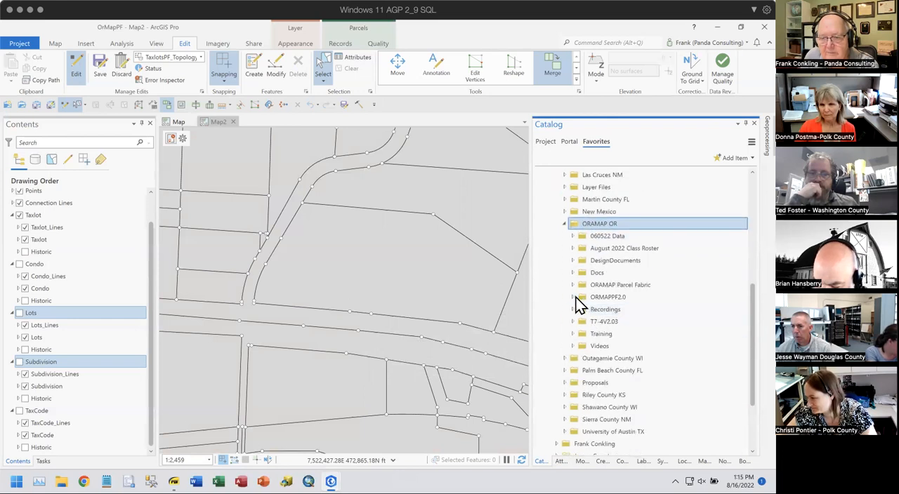
click(573, 334)
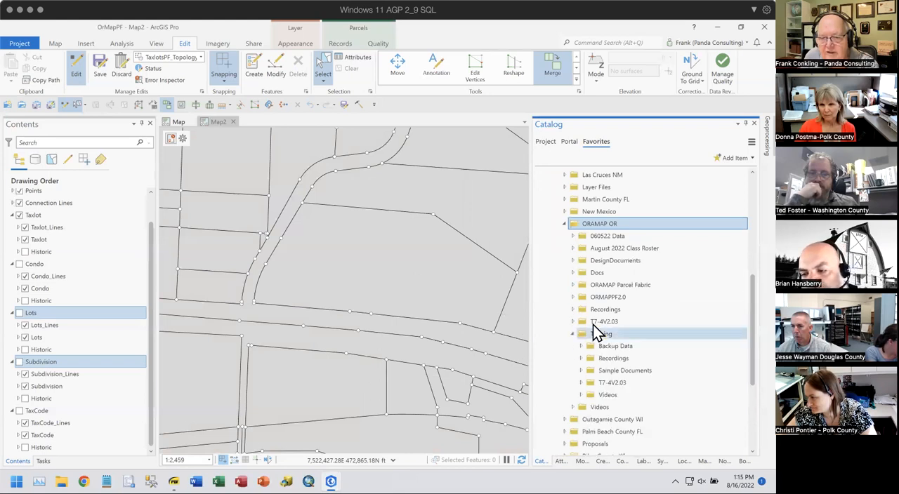
scroll(592, 325, down, 2)
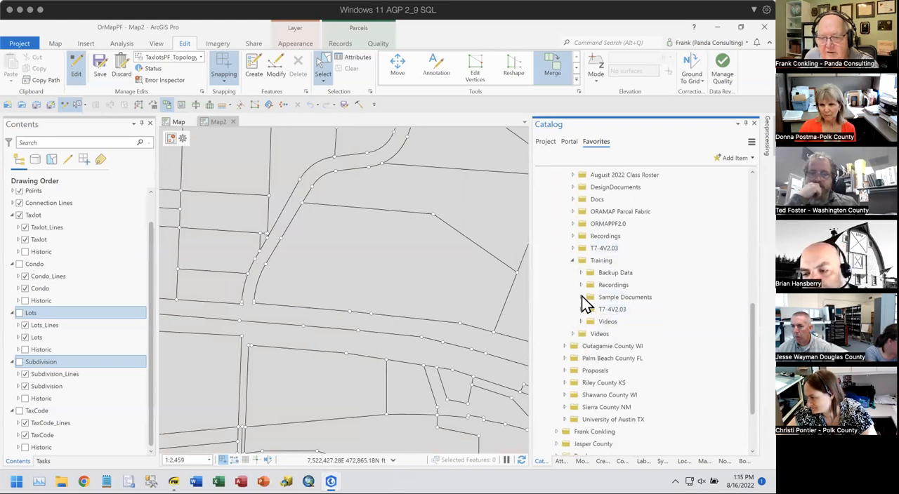
click(581, 297)
- Add the plat image CS14596 PP2004-0005.jpg to Map2 and calculate its raster statistics
click(597, 322)
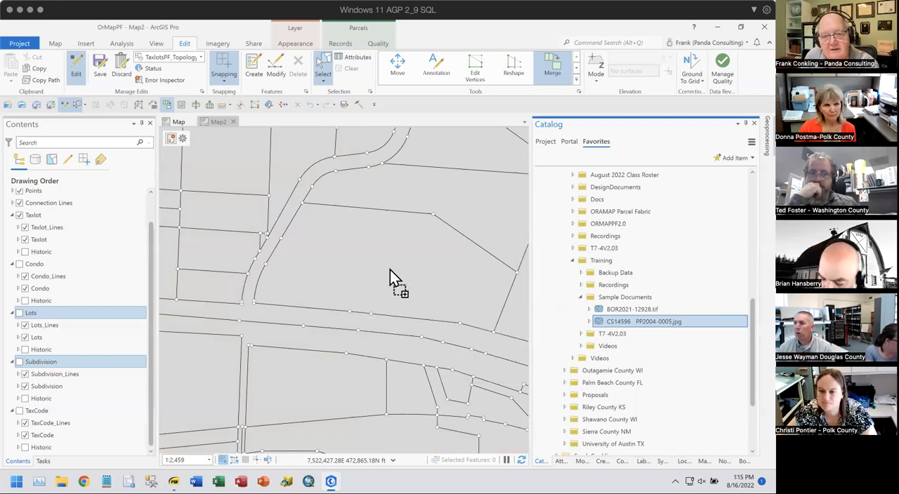
drag(366, 269, 368, 275)
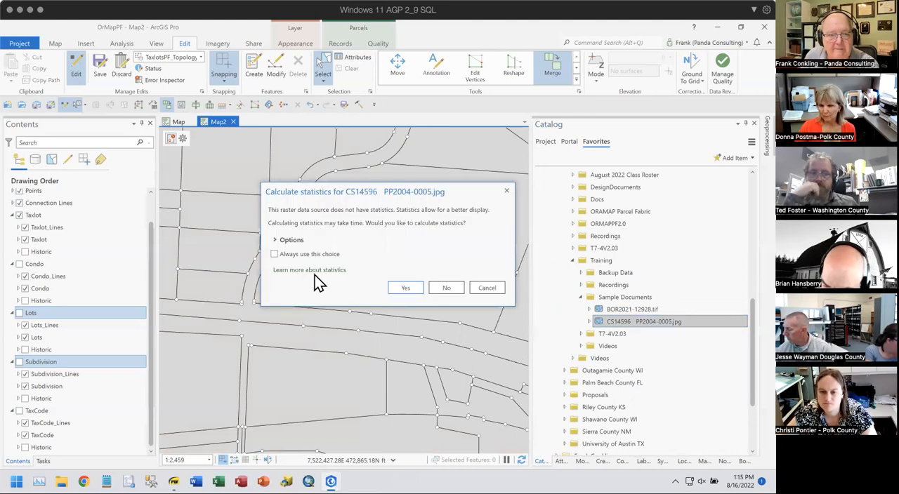
click(406, 289)
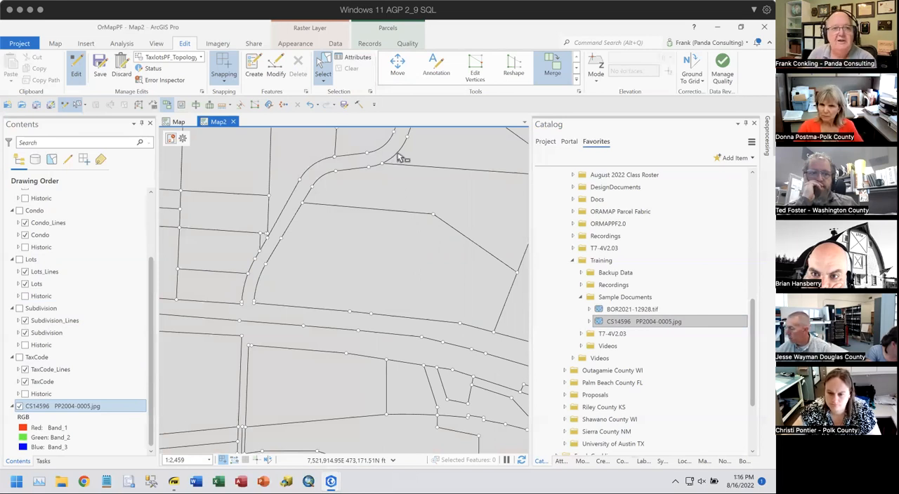
- Start georeferencing the CS14596 PP2004-0005.jpg raster layer and fit the image to the current map display
click(40, 358)
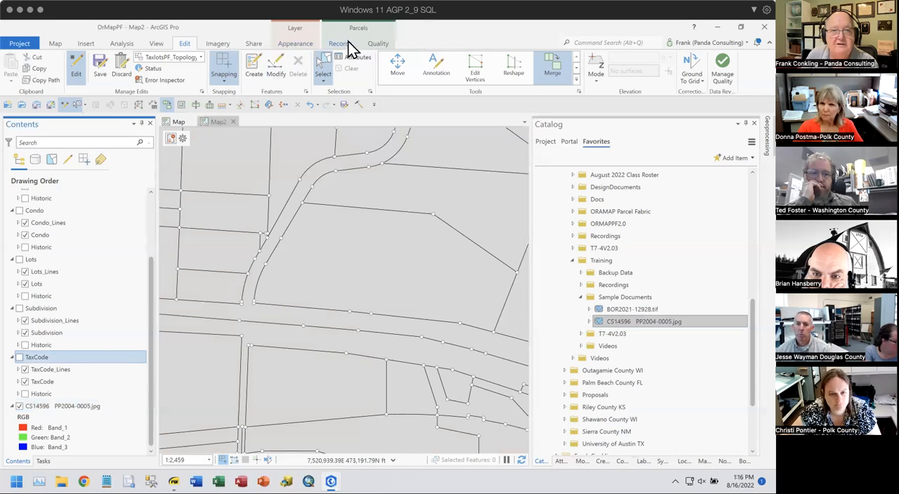
click(52, 406)
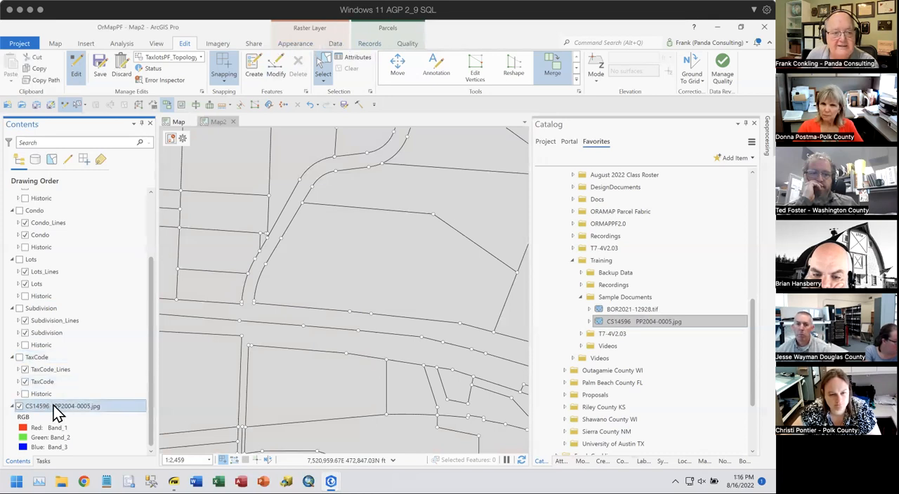
click(216, 44)
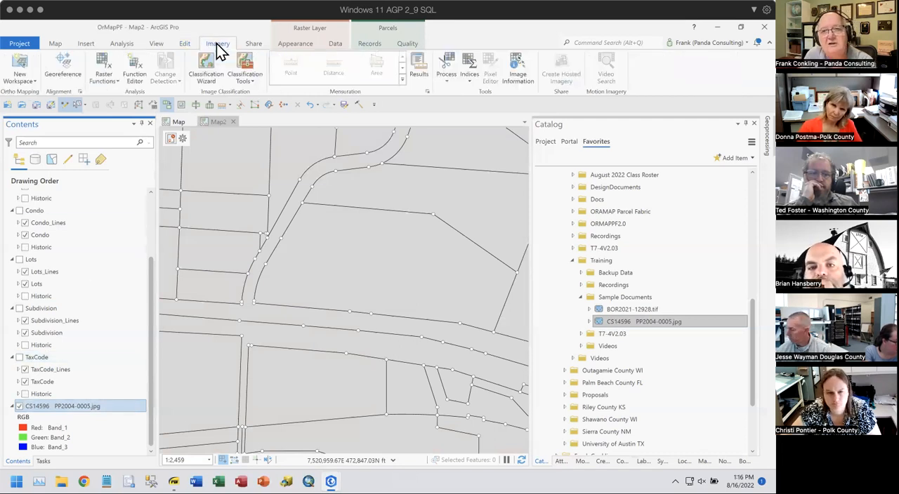
click(56, 63)
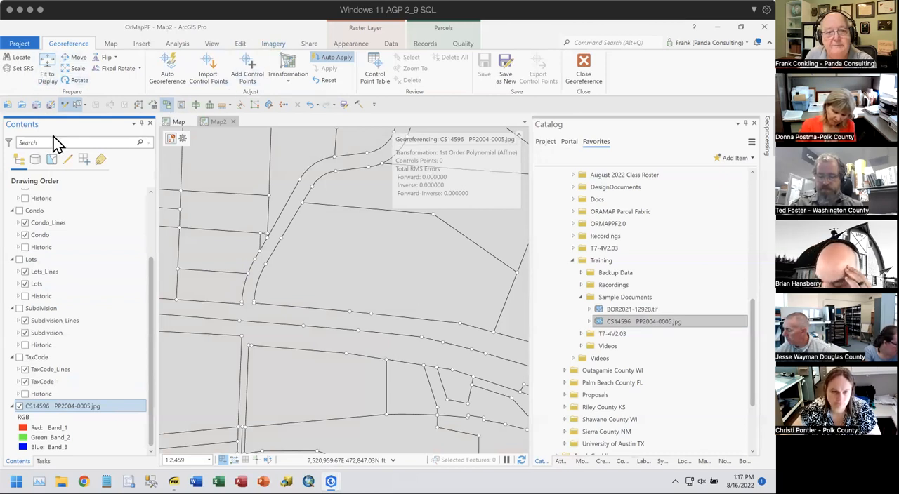
click(45, 59)
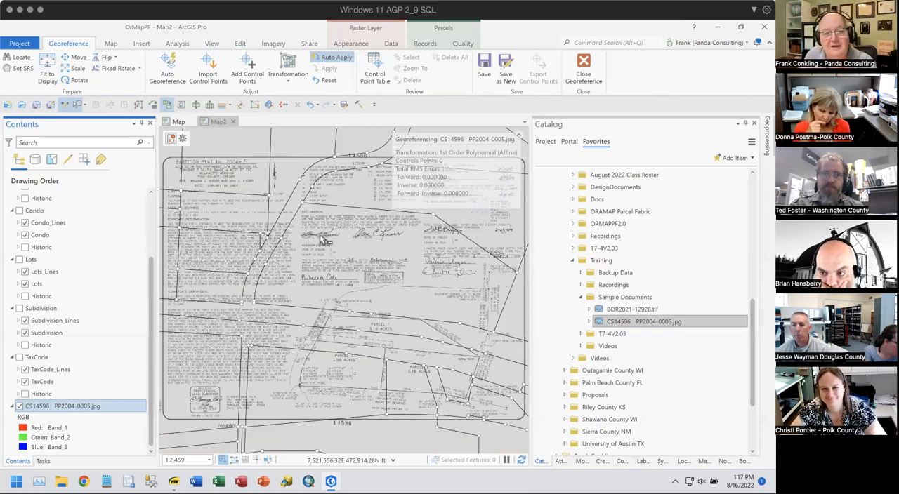
- Add the first control point, linking the bend in Parcel 1's northern boundary on the plat to the matching fabric point
click(247, 67)
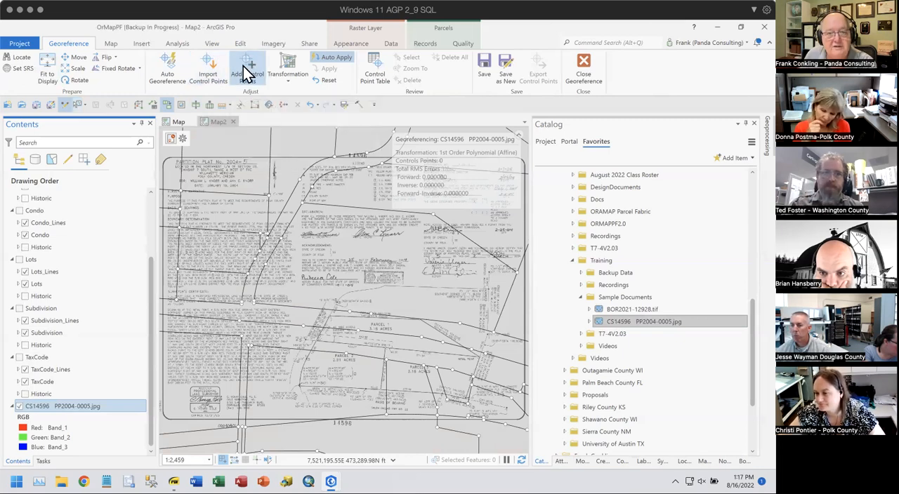
scroll(422, 320, up, 2)
scroll(421, 320, up, 5)
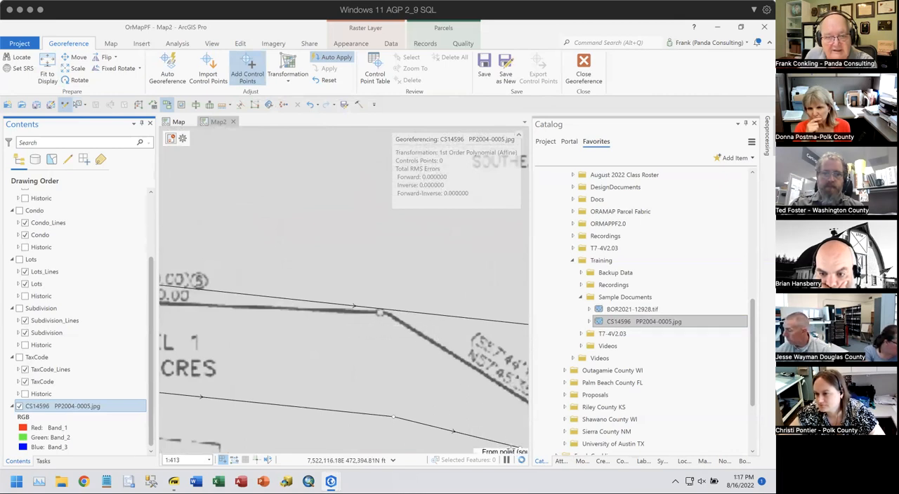
click(384, 312)
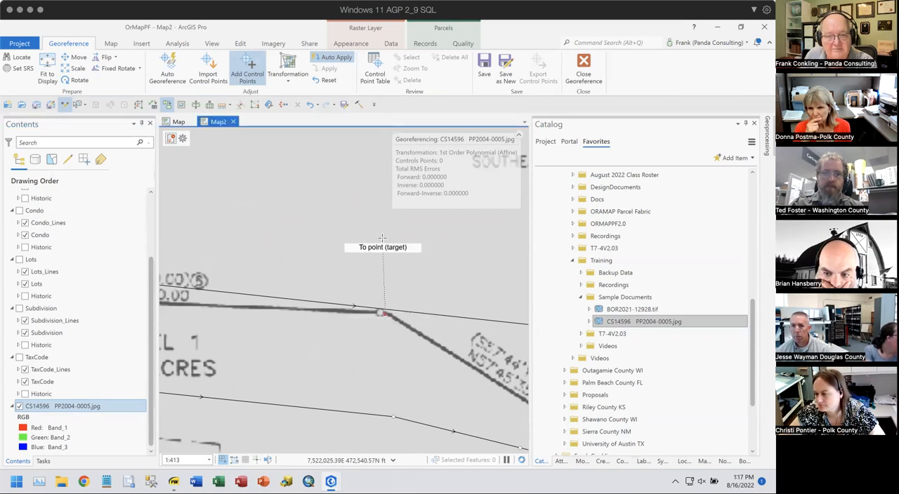
drag(369, 237, 351, 348)
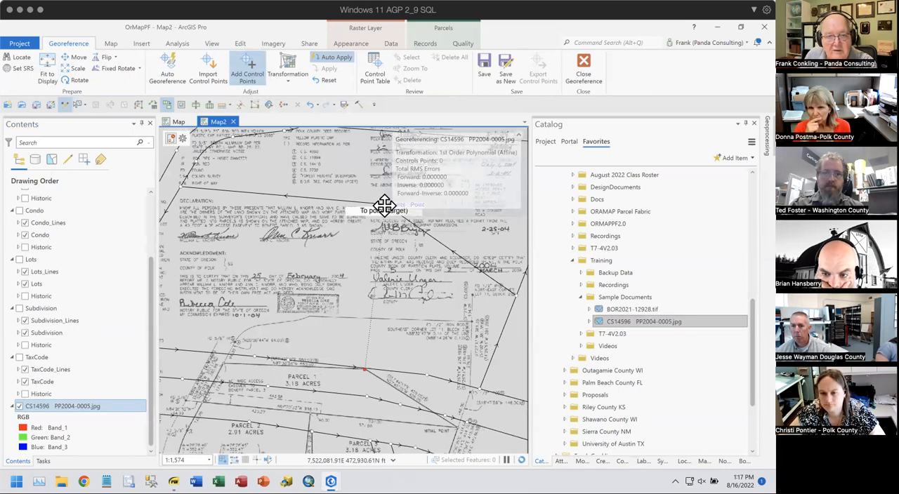
scroll(383, 205, up, 3)
drag(385, 202, 340, 222)
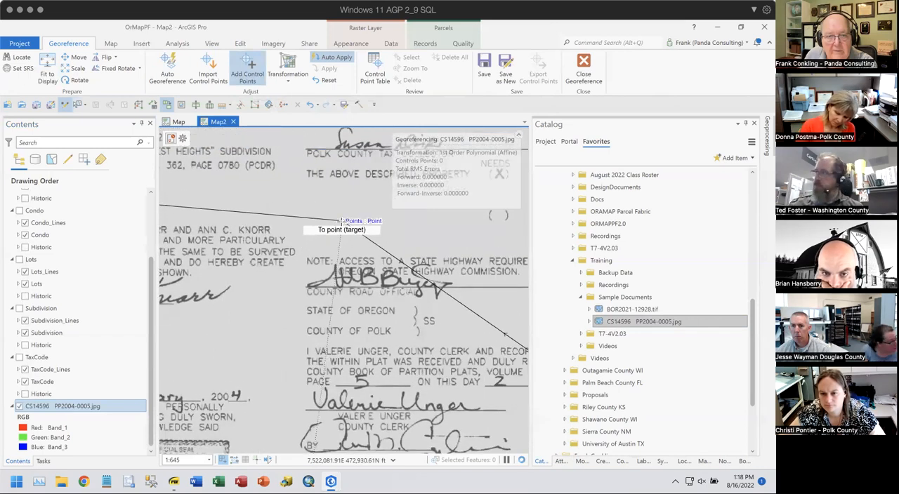
click(341, 223)
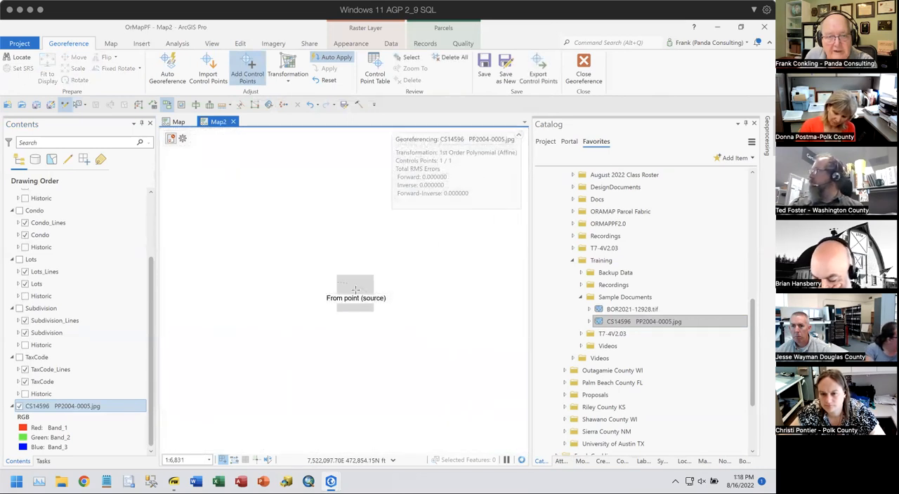
- Add a second control point from the plat's southeast boundary corner to the matching fabric point at the road line
scroll(355, 290, down, 5)
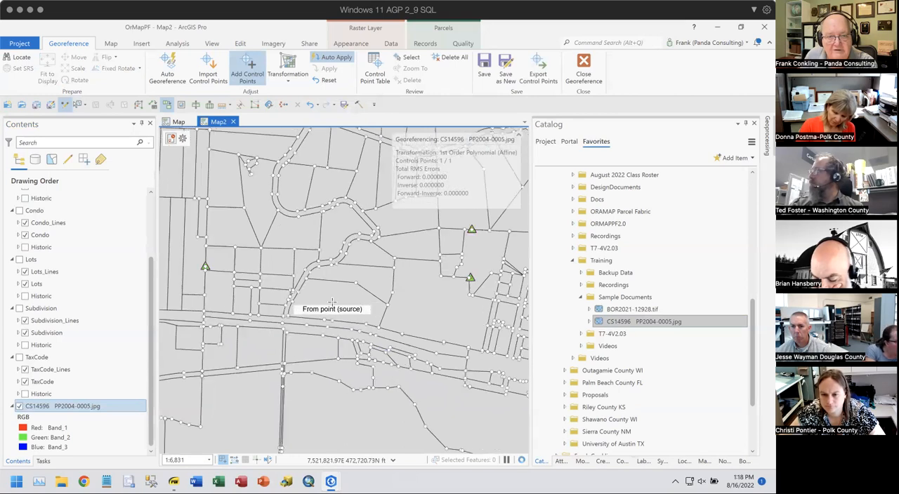
scroll(332, 302, up, 2)
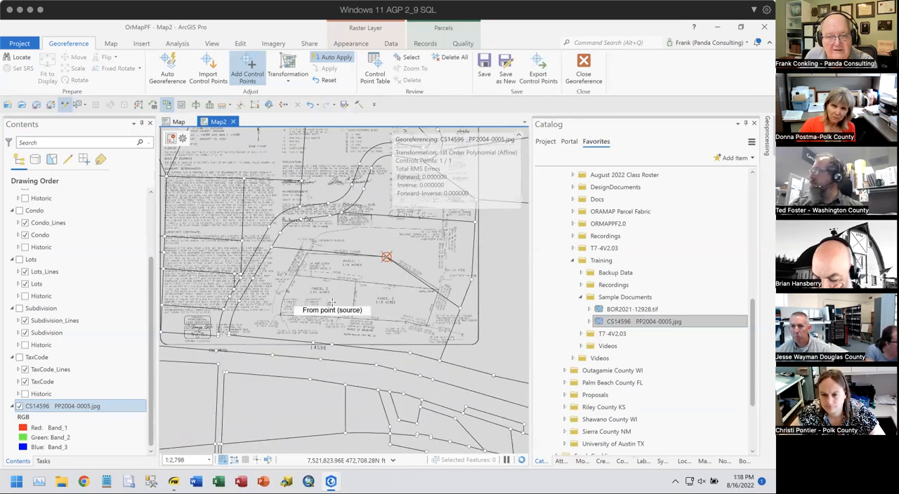
scroll(441, 321, up, 3)
scroll(393, 354, up, 1)
scroll(347, 323, up, 1)
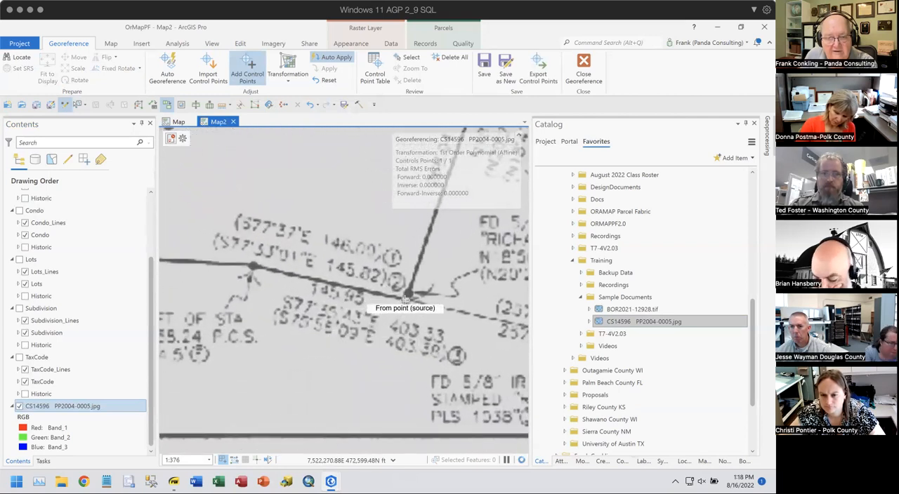
click(405, 300)
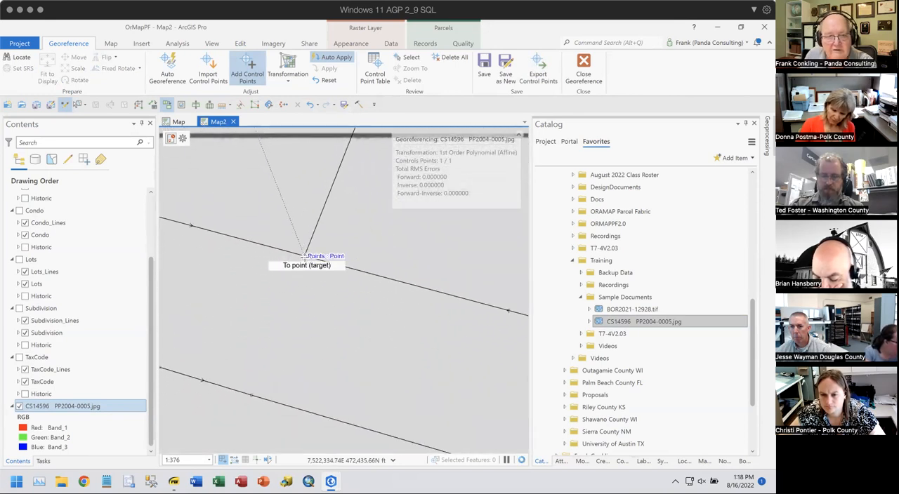
click(303, 256)
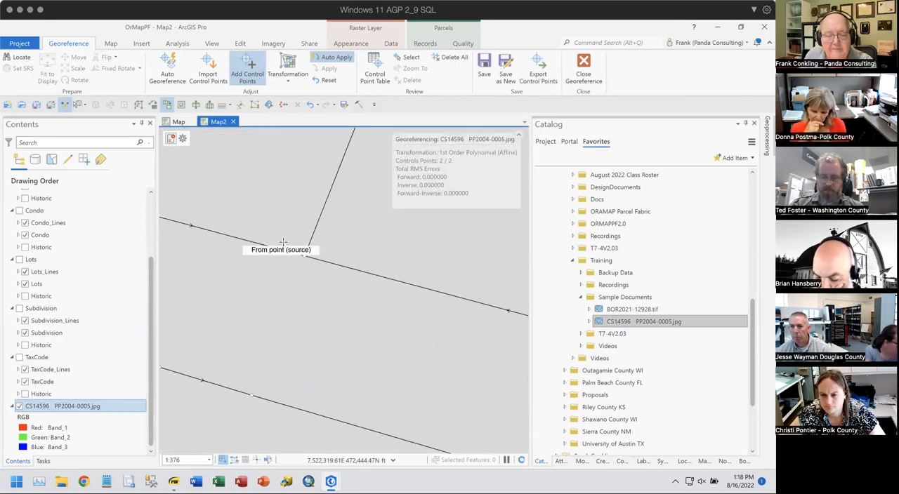
- Add a third control point linking the plat's southwest boundary corner at Parcel 2 to the matching fabric point
scroll(260, 231, down, 5)
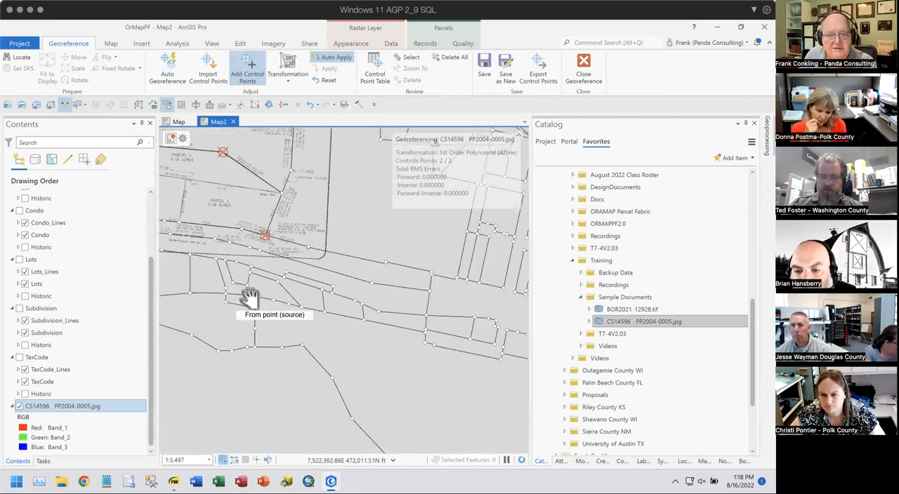
scroll(250, 298, up, 4)
scroll(330, 288, up, 3)
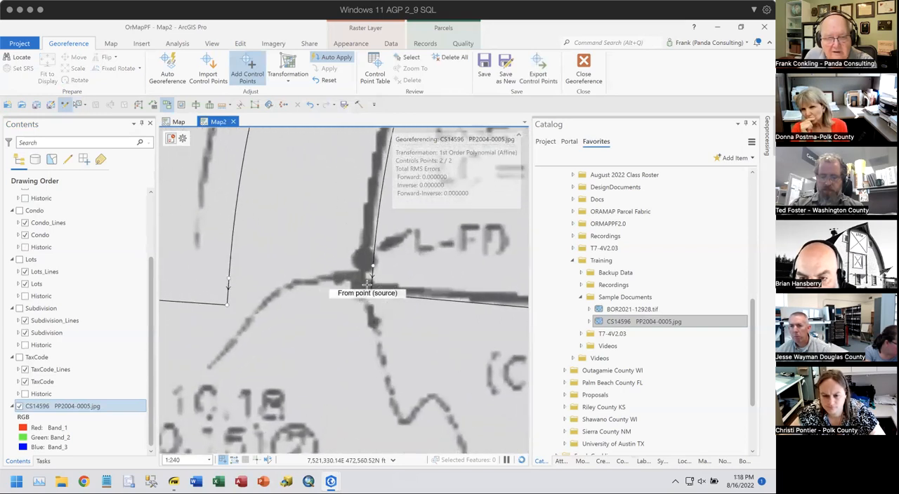
scroll(367, 284, up, 3)
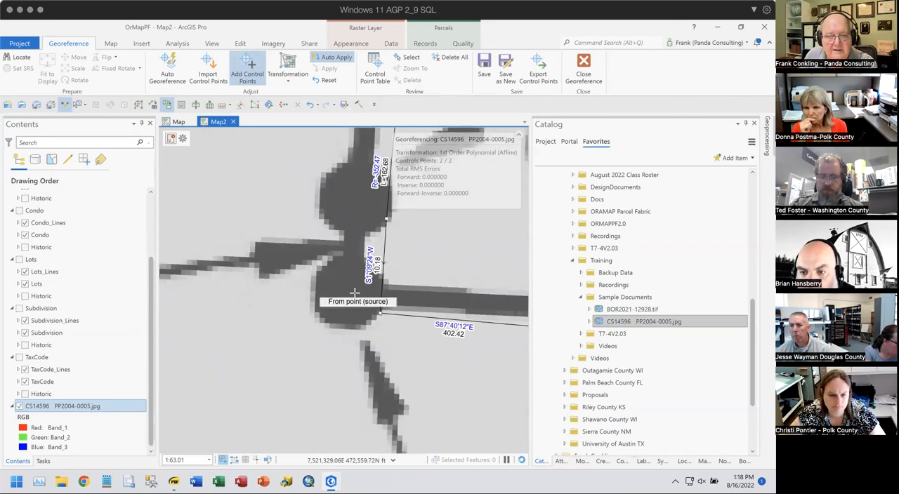
click(352, 293)
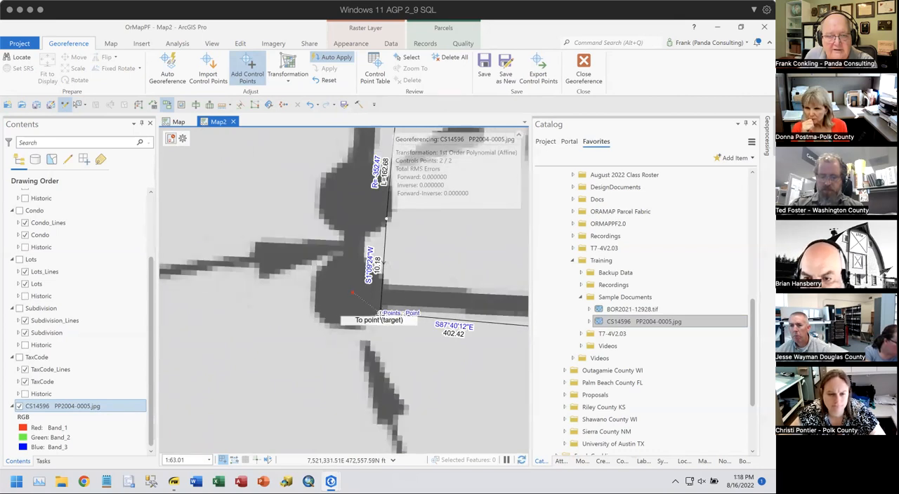
click(380, 313)
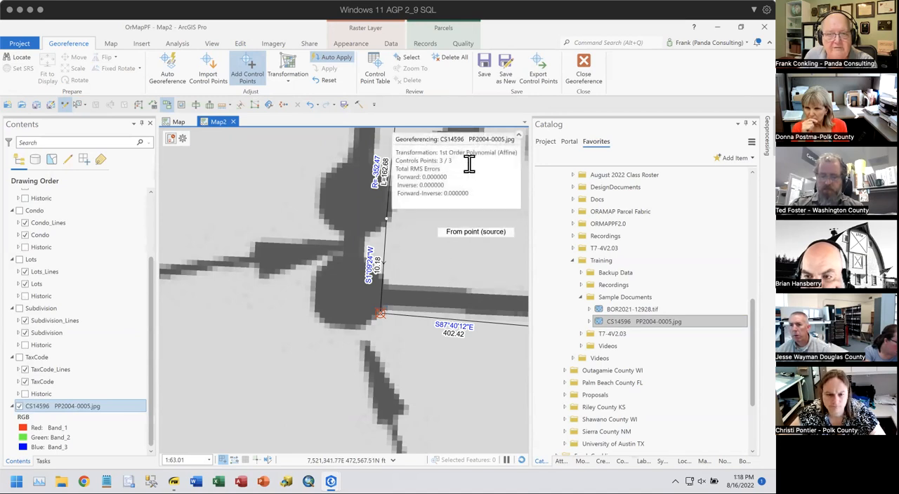
- Review the link residuals in the control point table, close it, and save the georeferencing transformation to the source raster
scroll(465, 235, down, 1)
scroll(464, 235, down, 2)
drag(463, 238, 309, 318)
scroll(334, 312, down, 3)
drag(419, 290, 280, 368)
scroll(371, 302, down, 1)
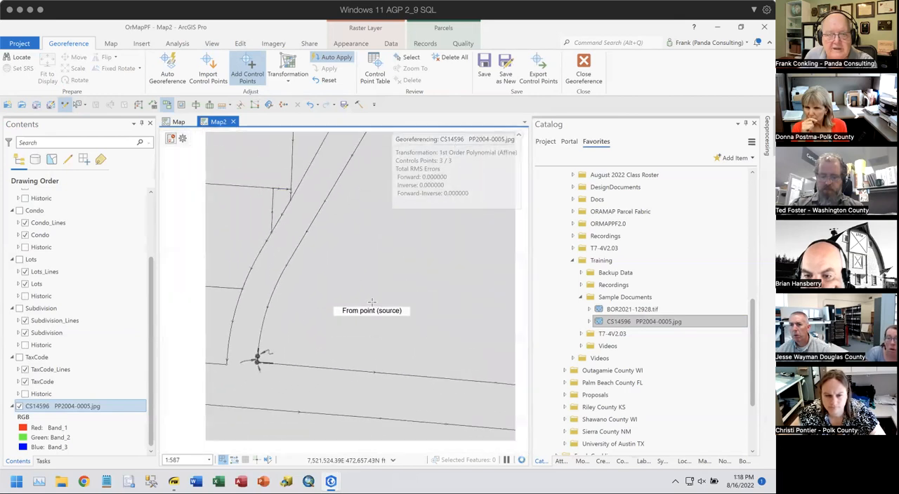
scroll(371, 302, down, 2)
scroll(406, 303, down, 2)
drag(374, 279, 372, 279)
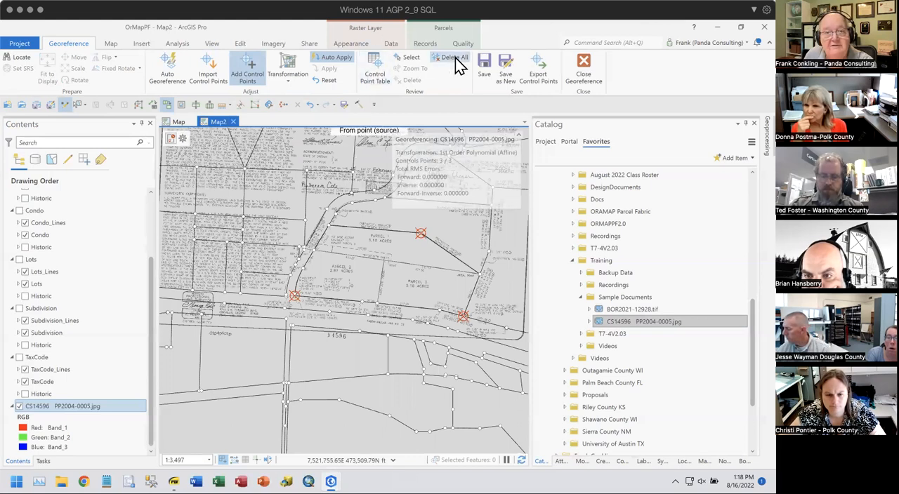
click(376, 79)
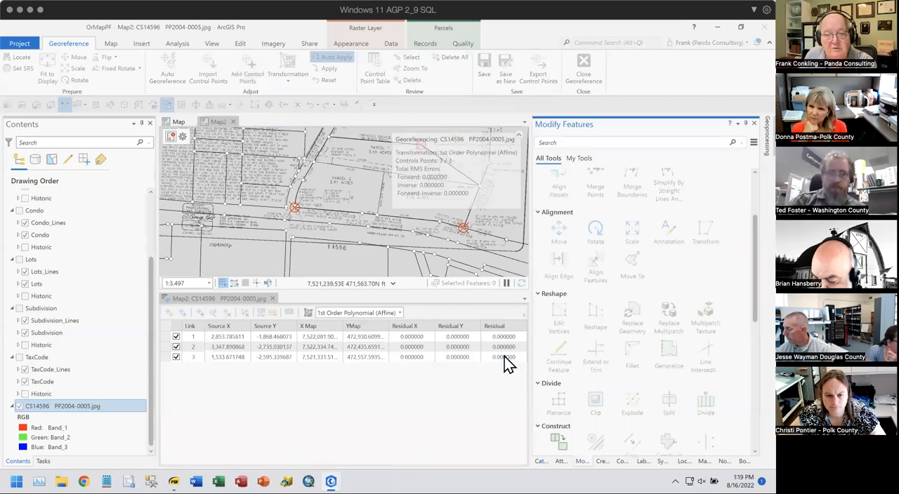
click(273, 299)
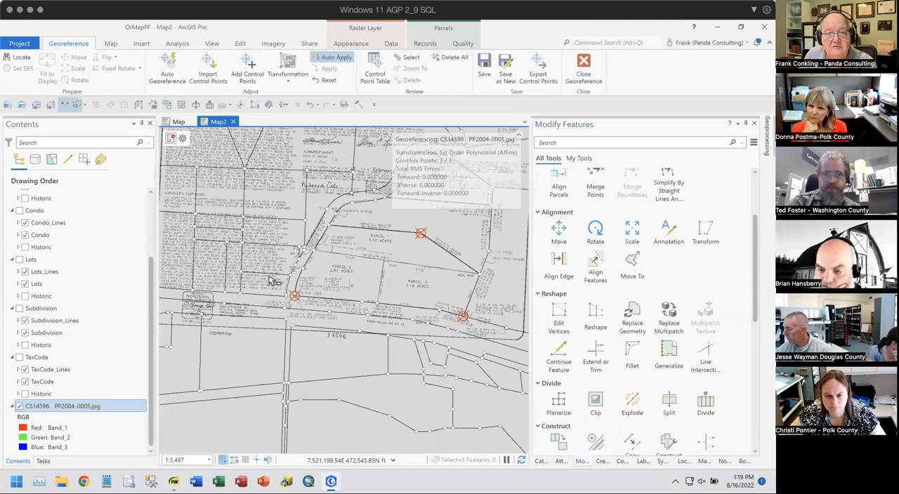
click(483, 67)
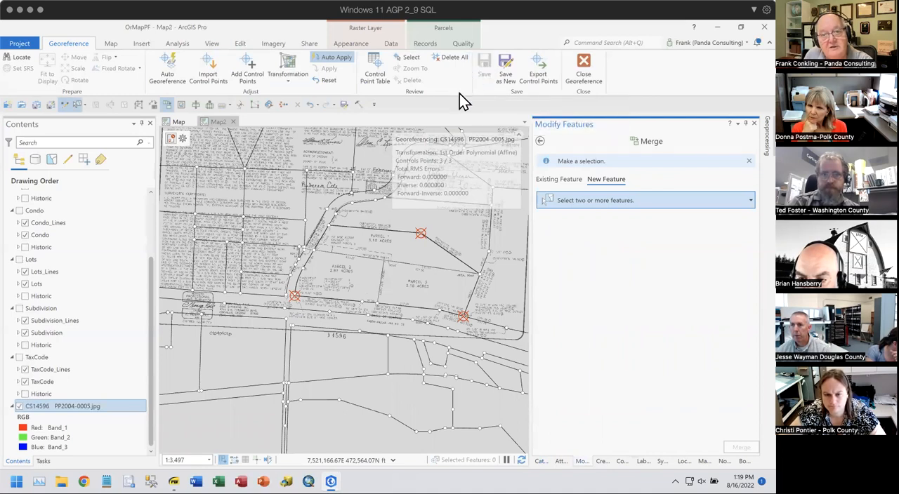
- Switch to File Explorer and examine the plat's world and auxiliary files in the ORAMAP OR Training Sample Documents folder
click(62, 482)
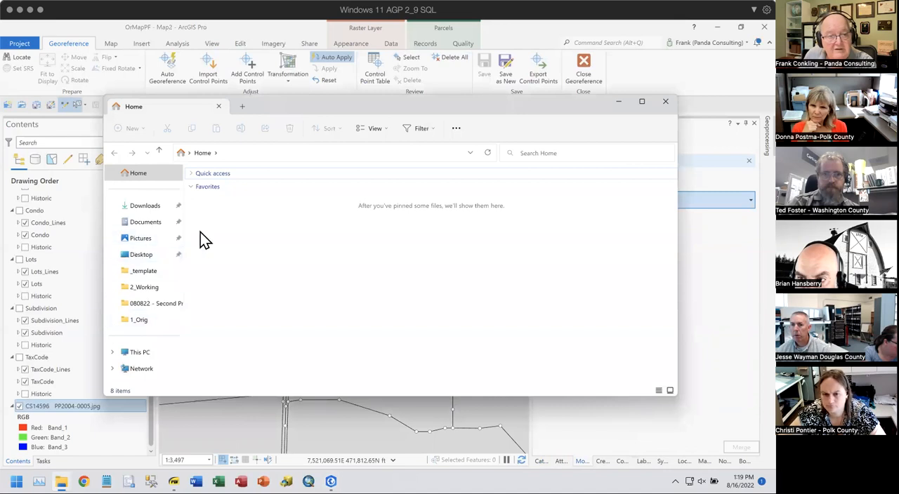
click(144, 353)
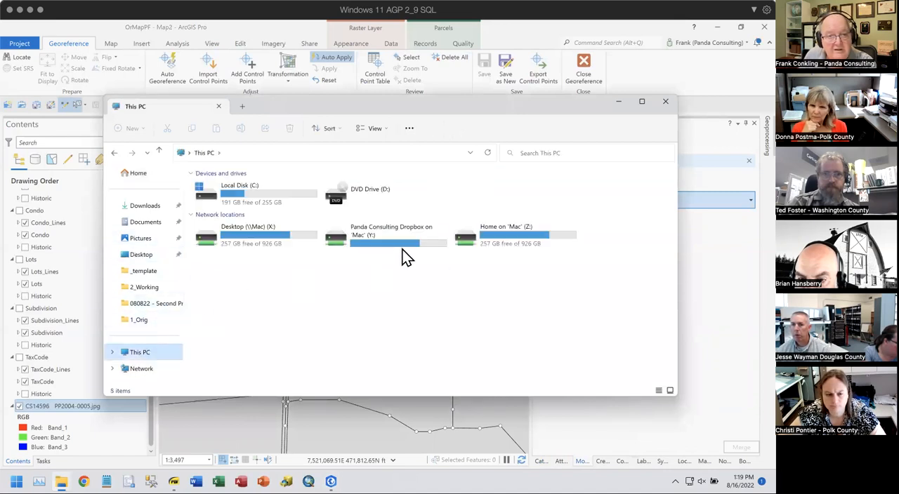
double_click(391, 238)
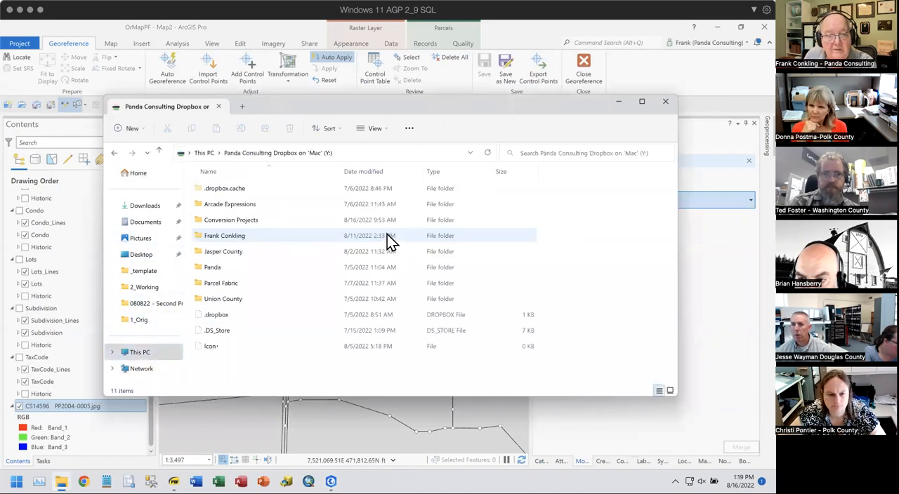
double_click(236, 222)
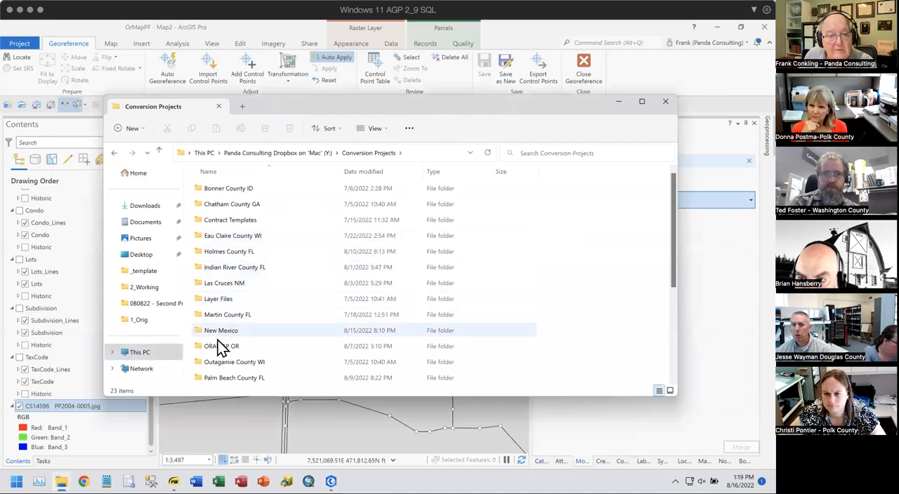
double_click(218, 344)
click(211, 316)
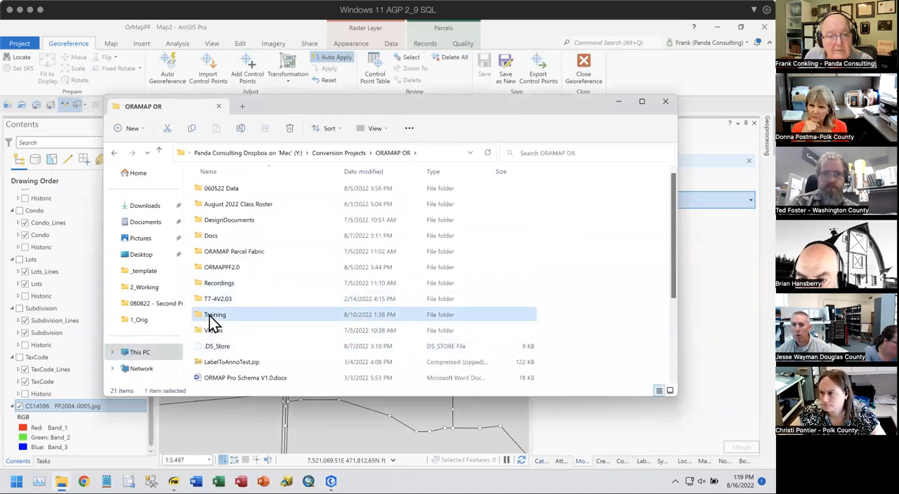
double_click(210, 317)
double_click(216, 220)
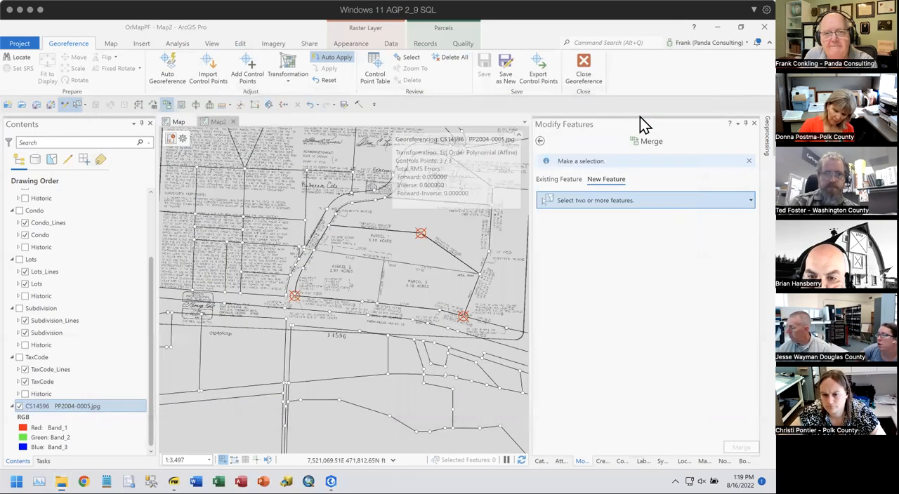
click(667, 104)
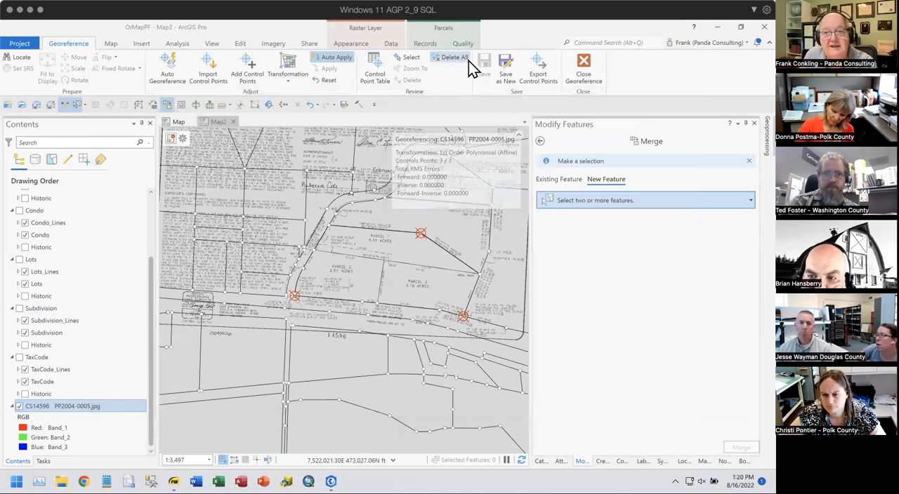
- Close the georeferencing session and widen the map view by narrowing the Modify Features pane
click(585, 67)
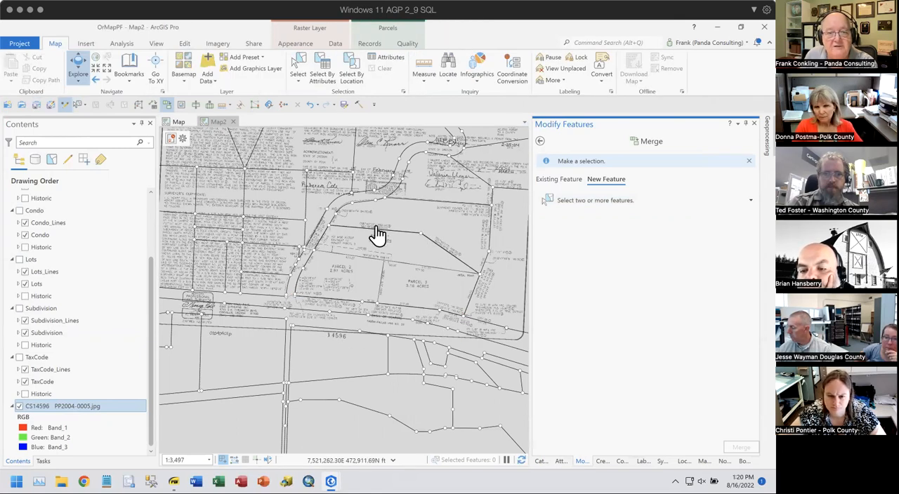
scroll(420, 251, up, 4)
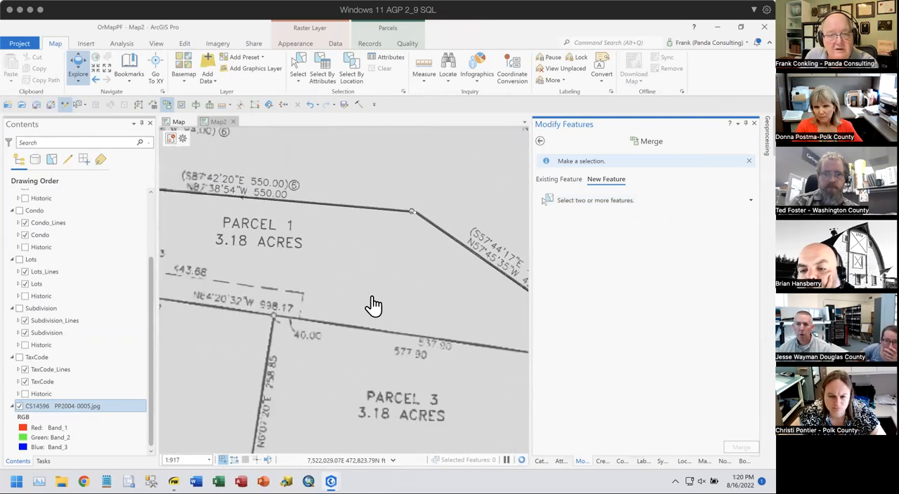
scroll(375, 302, down, 2)
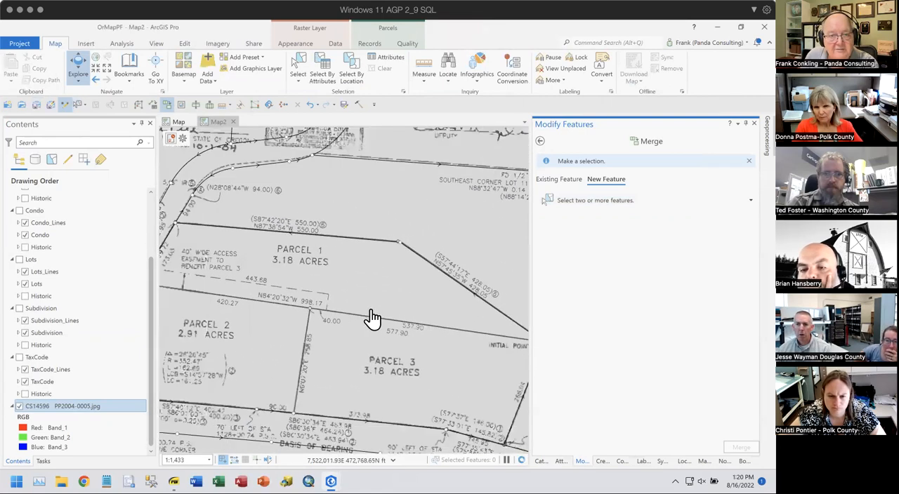
scroll(394, 302, up, 3)
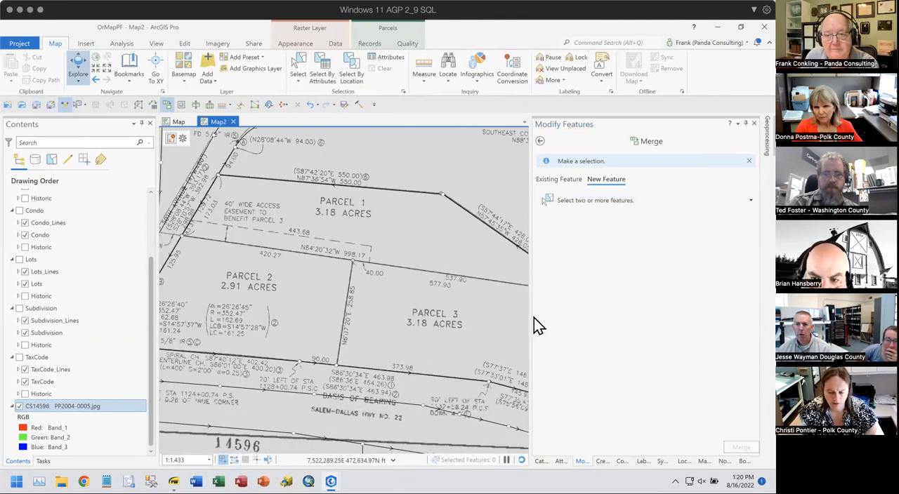
drag(530, 315, 608, 321)
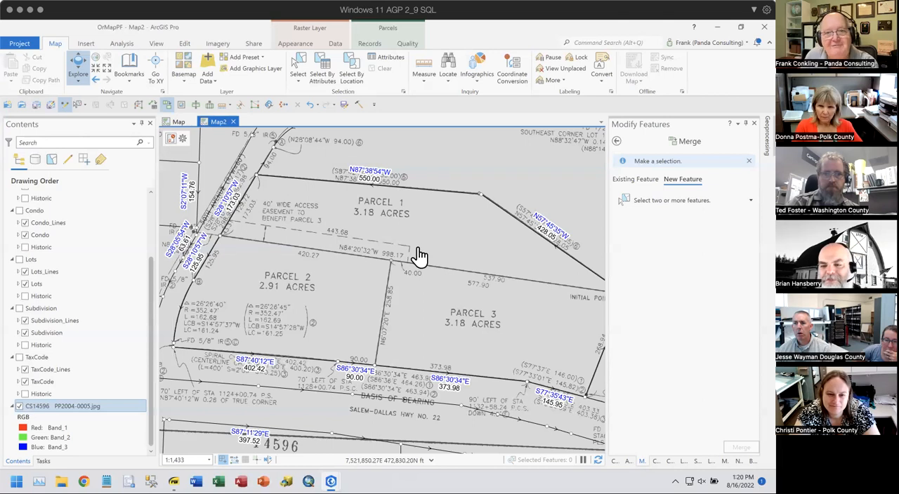
- Compare the fabric's line bearings and distances with the georeferenced plat along the outer boundary of Parcels 1, 2 and 3
drag(365, 281, 391, 250)
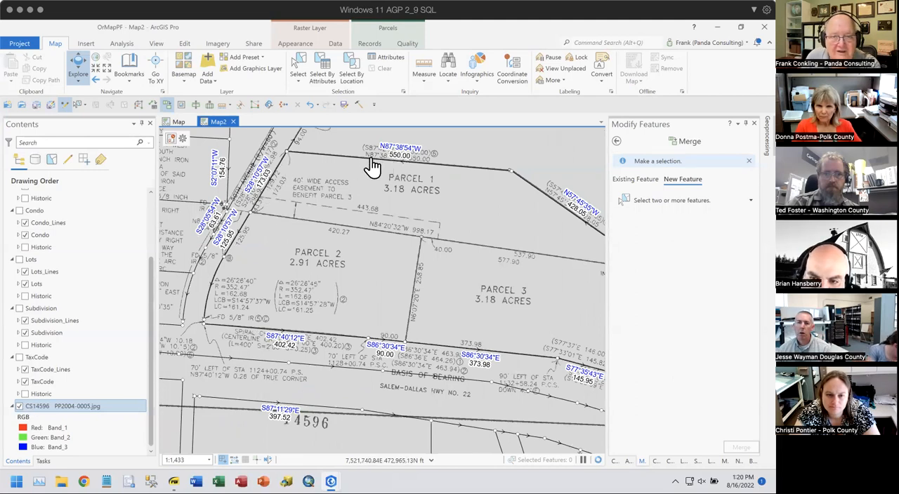
drag(568, 234, 516, 234)
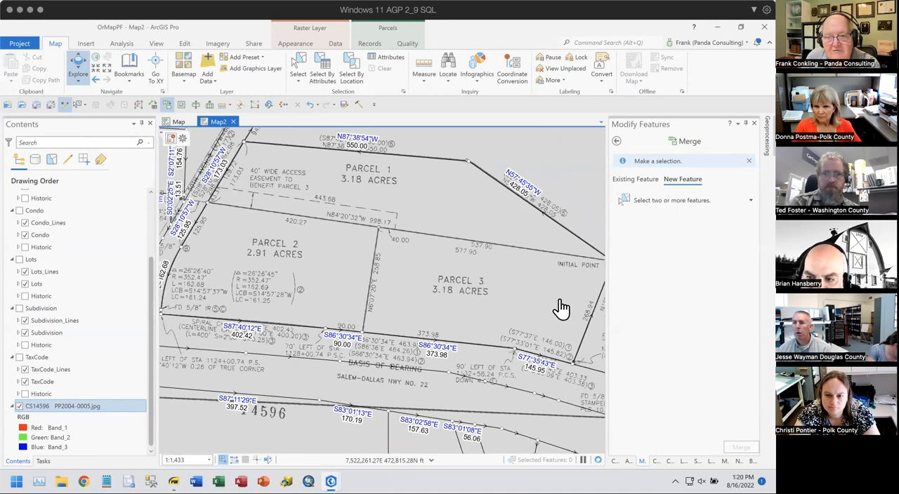
drag(561, 291, 414, 254)
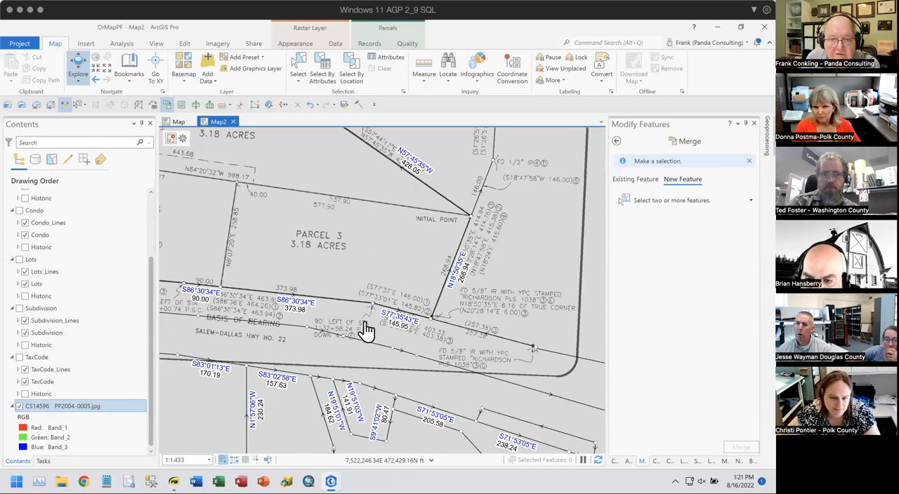
drag(276, 311, 388, 338)
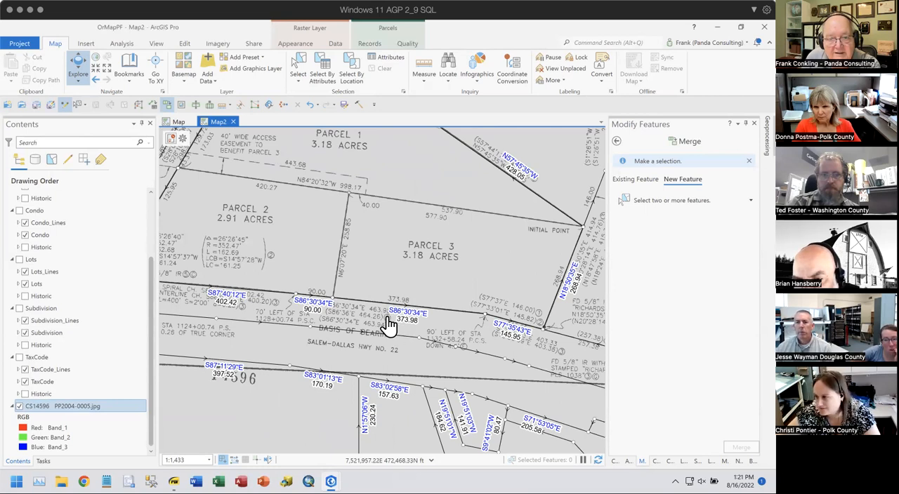
drag(300, 316, 406, 328)
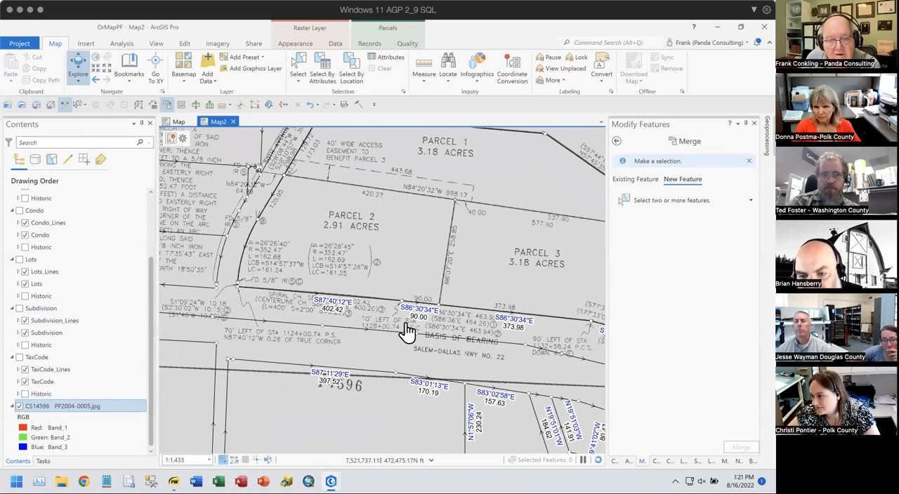
drag(316, 327, 422, 342)
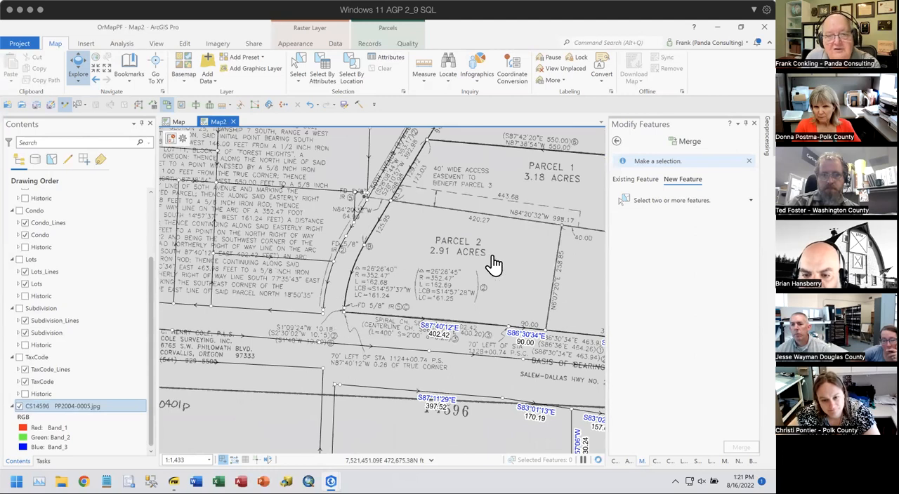
drag(494, 263, 347, 274)
scroll(346, 274, down, 3)
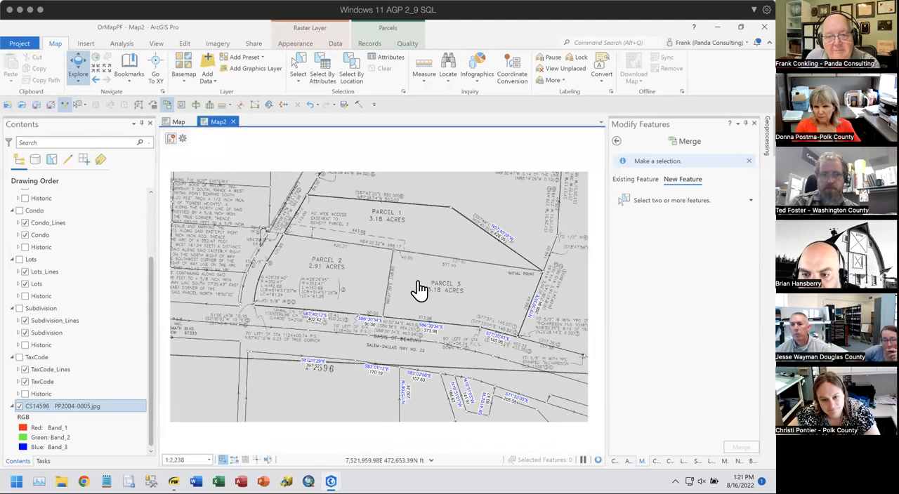
drag(421, 289, 410, 249)
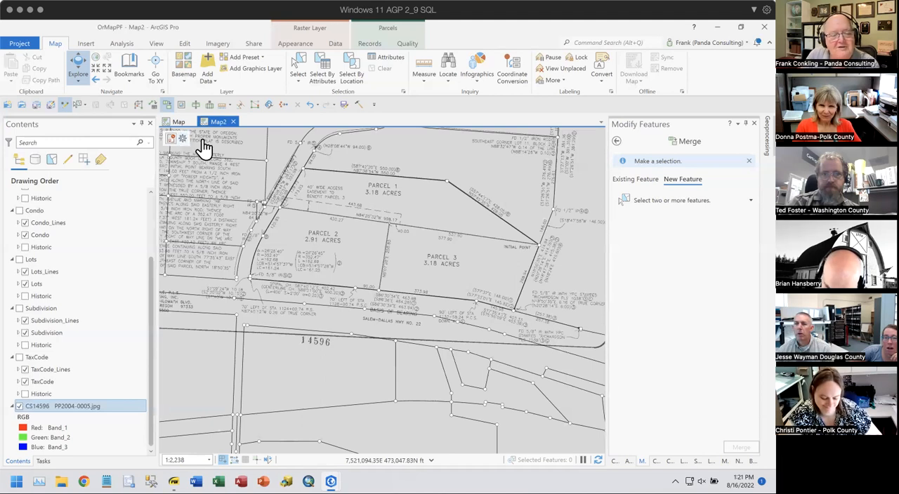
- Switch to Parcel Fabric Training Slides.pdf and review the Processing a Subdivision steps for creating the subdivision parcel and its taxlots
click(173, 481)
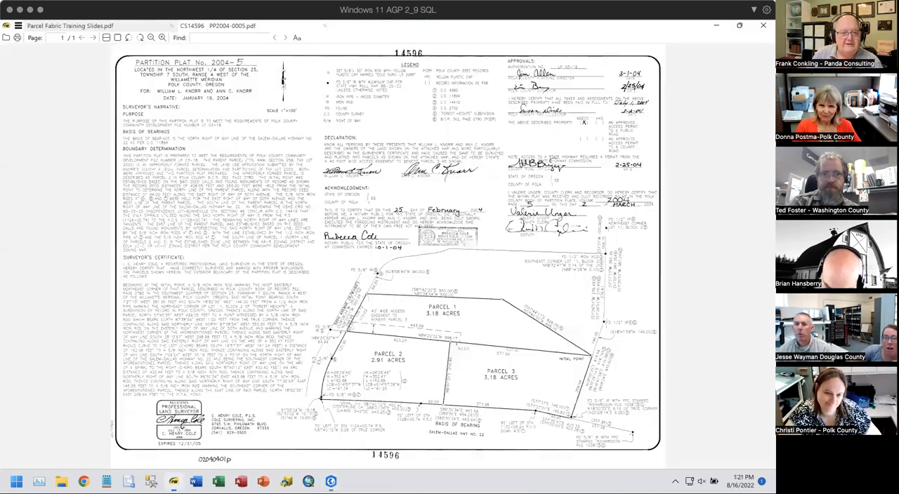
click(106, 26)
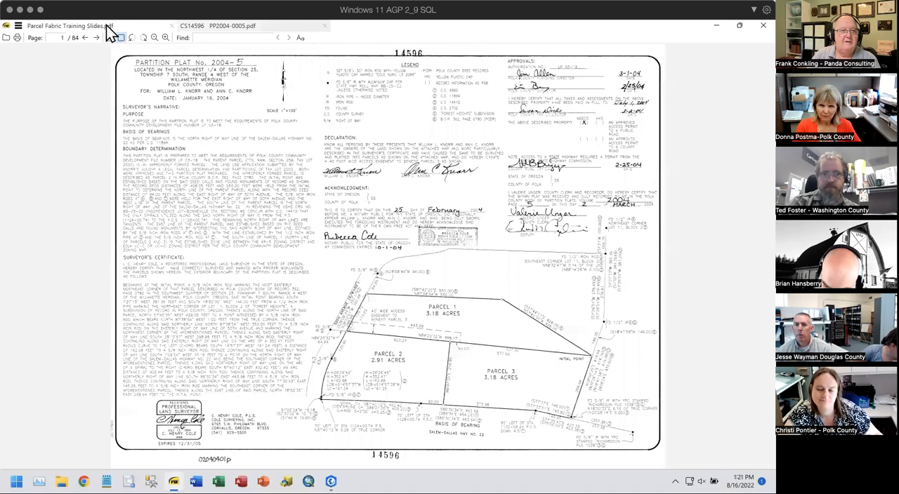
click(313, 186)
drag(78, 190, 242, 206)
drag(77, 221, 498, 231)
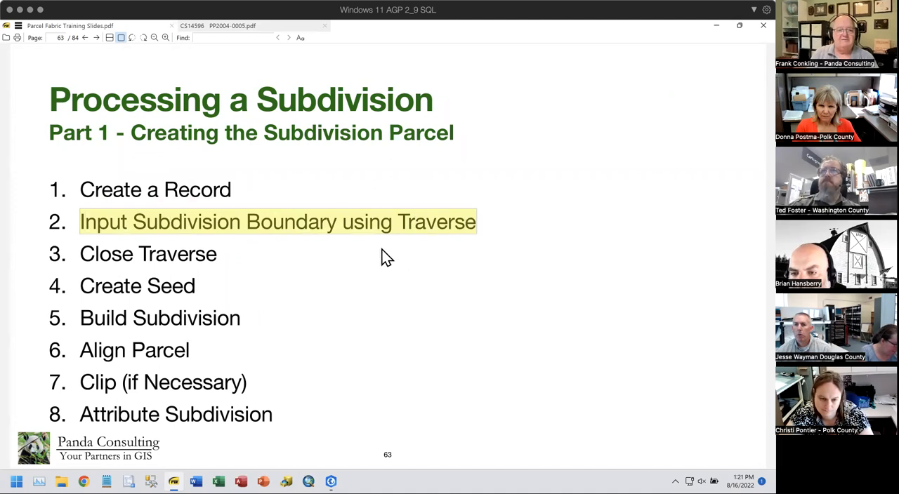
drag(80, 254, 224, 256)
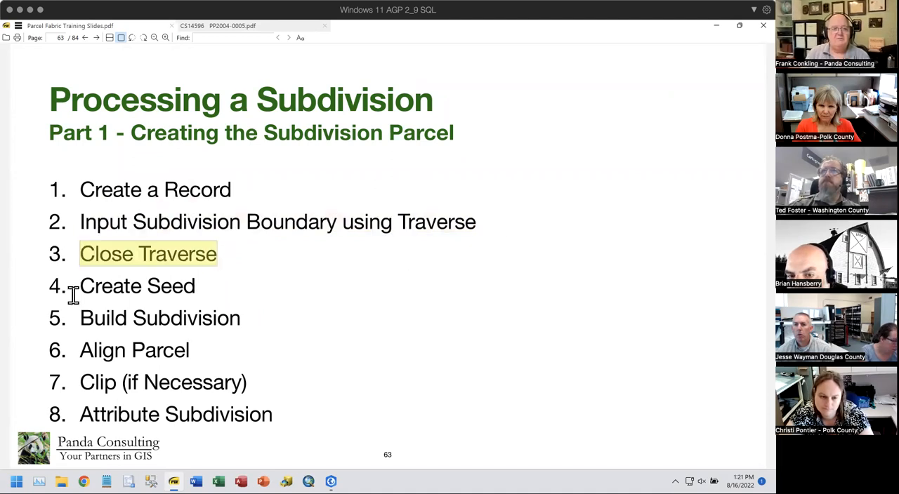
drag(73, 285, 197, 287)
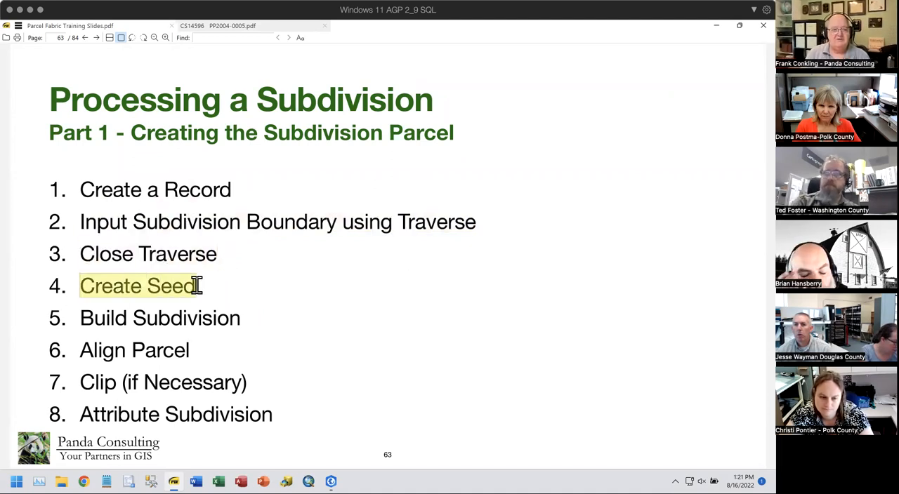
drag(78, 318, 237, 317)
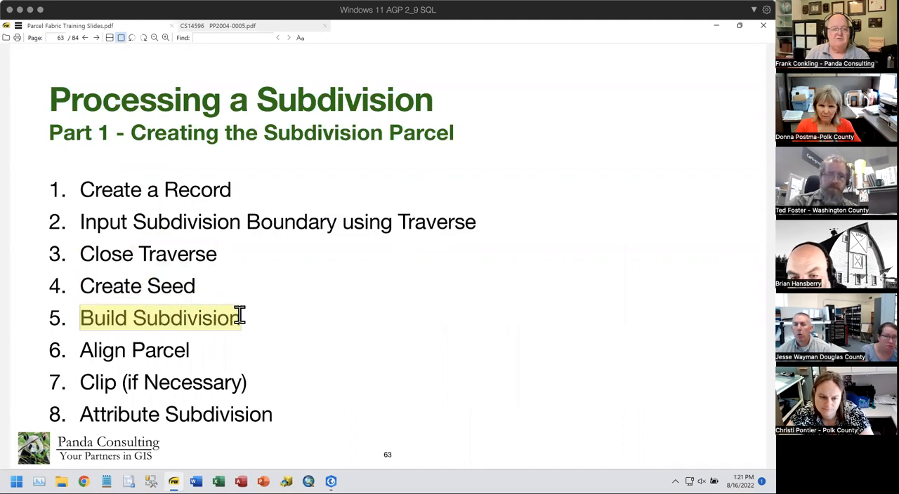
drag(84, 350, 192, 350)
drag(79, 381, 252, 391)
drag(79, 414, 281, 420)
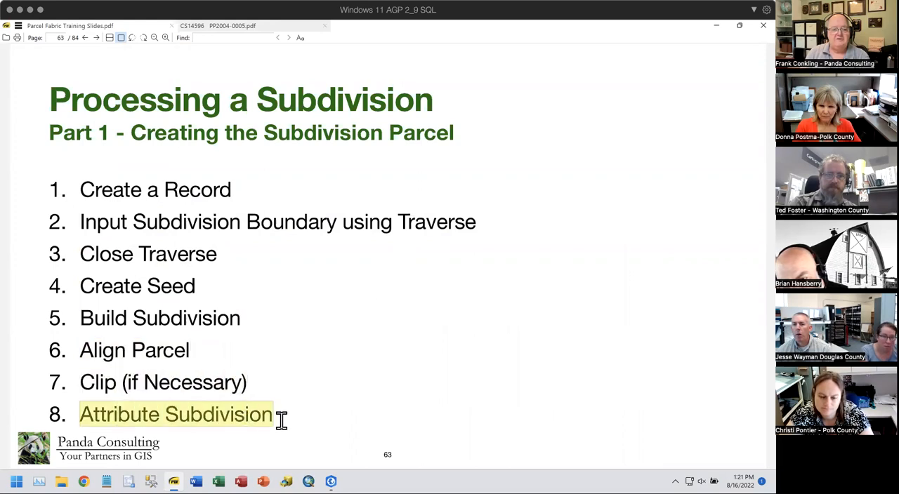
click(422, 345)
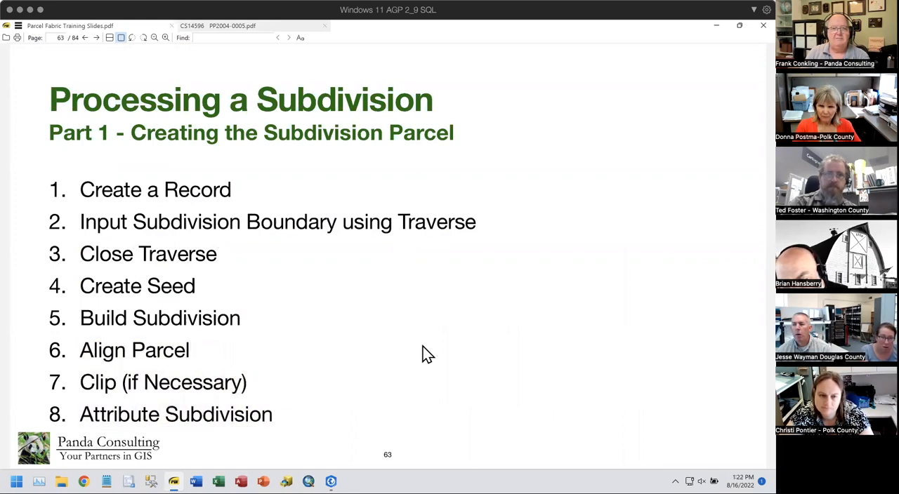
key(Page_Down)
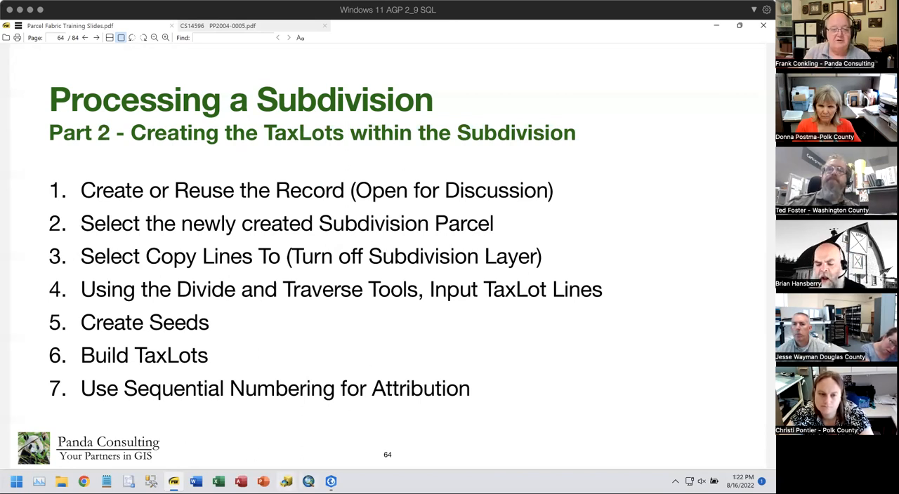
- Switch back to ArcGIS Pro and start a new parcel fabric record named Practice Sub
mouse_move(331, 482)
click(287, 446)
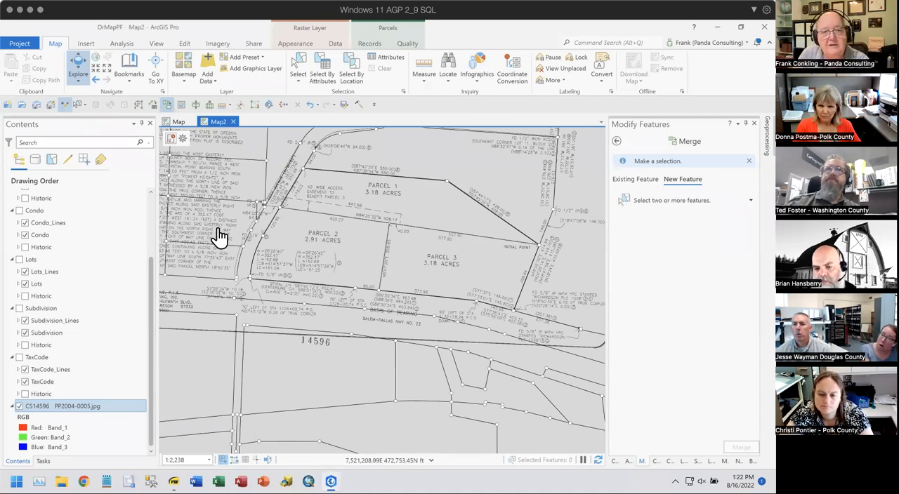
click(185, 140)
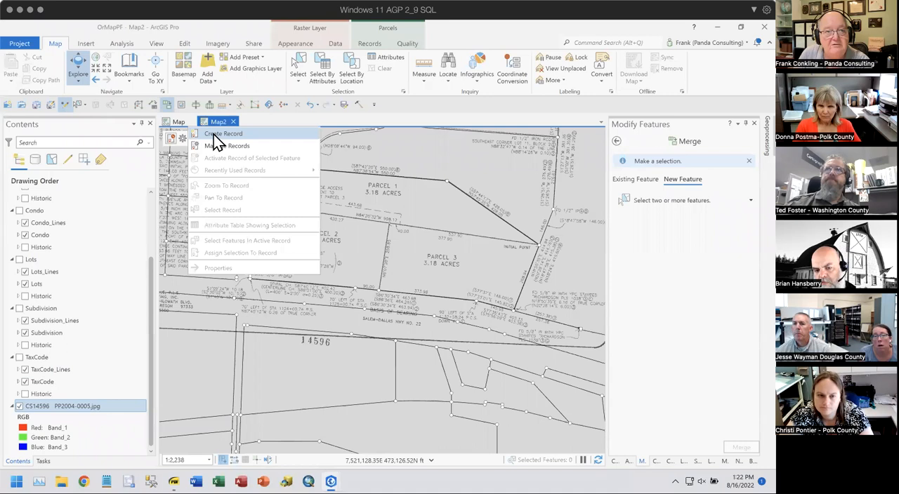
click(214, 134)
click(683, 163)
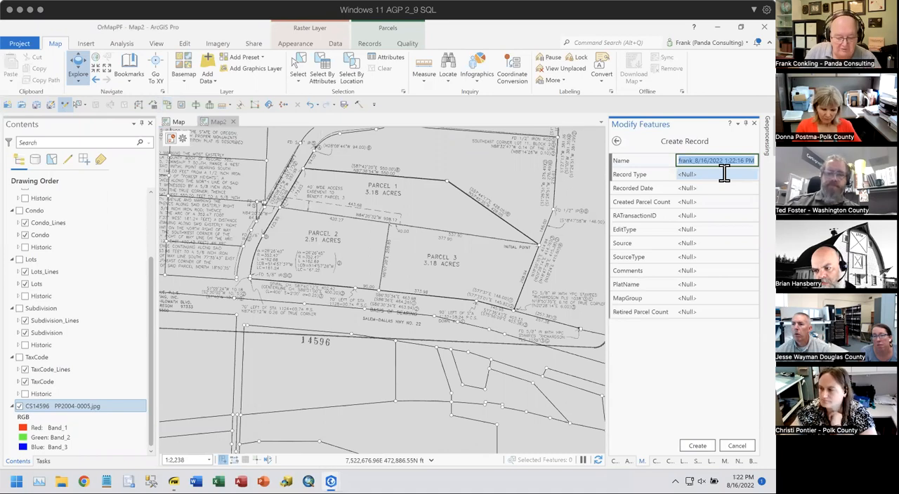
text(P)
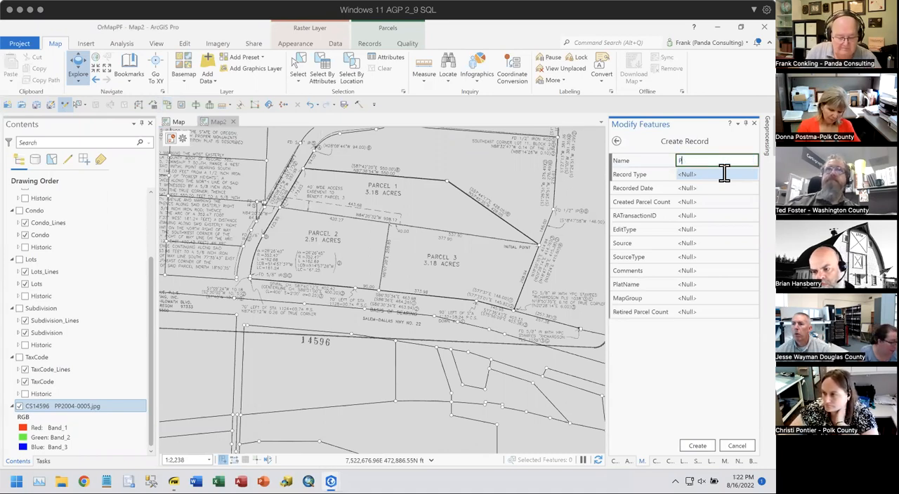
text(act)
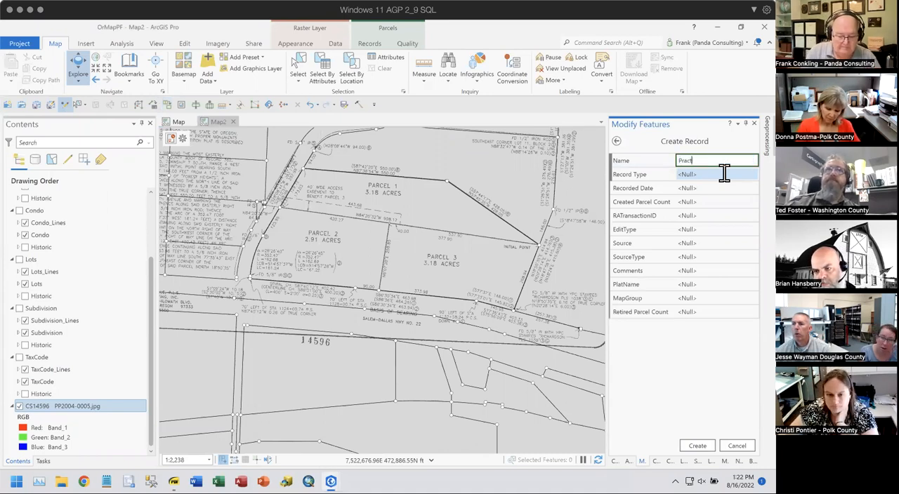
text(ive Sub)
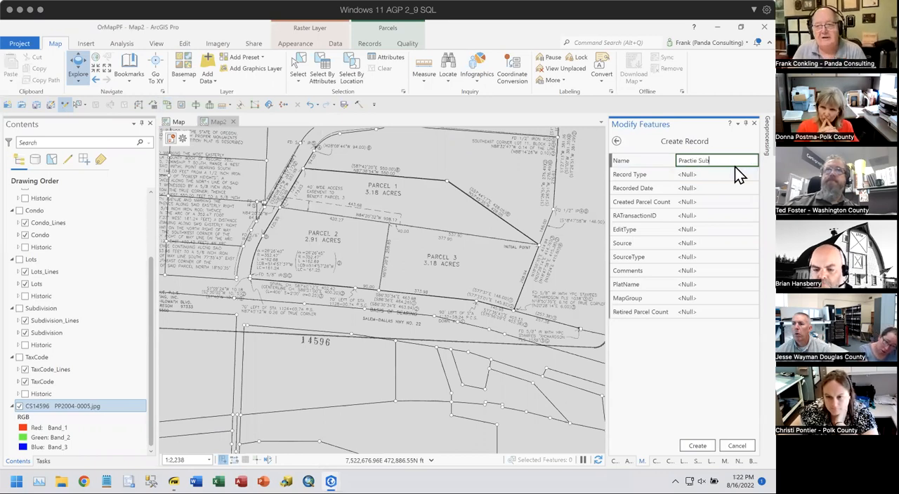
click(694, 160)
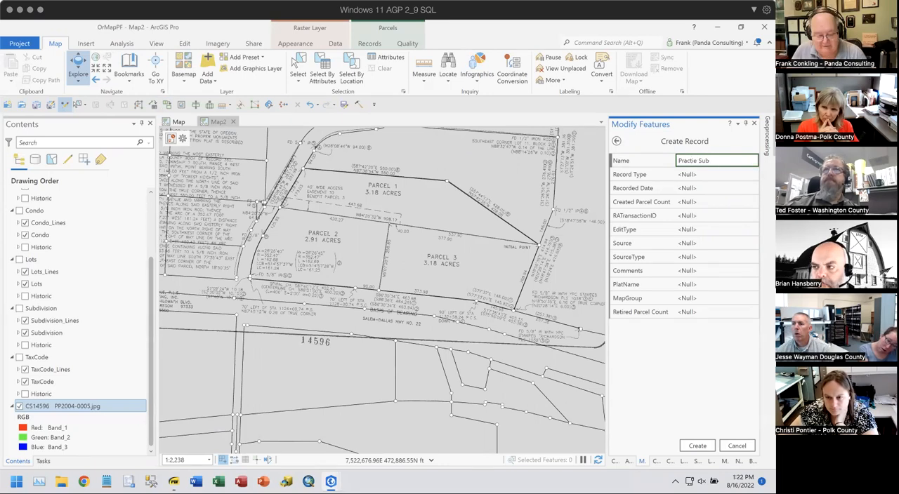
text(c)
- Set the new record's type to Subdivision and create the record
click(726, 175)
click(727, 174)
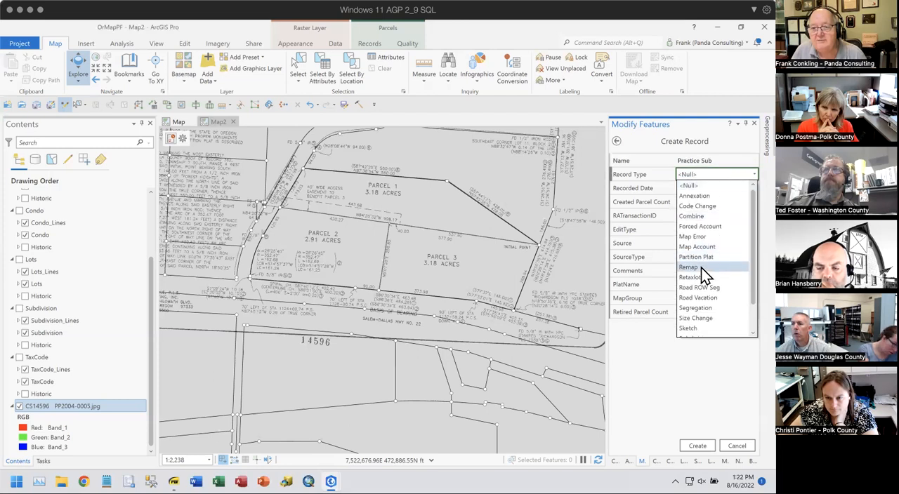
scroll(717, 319, down, 1)
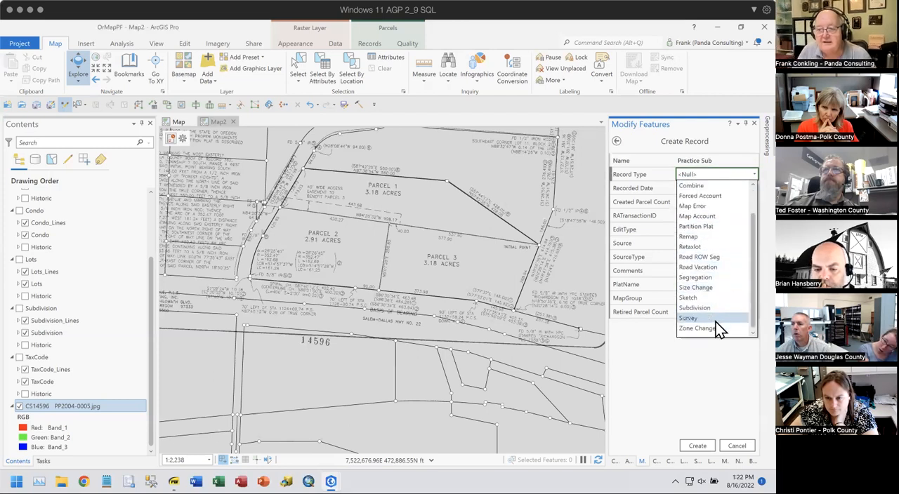
click(712, 308)
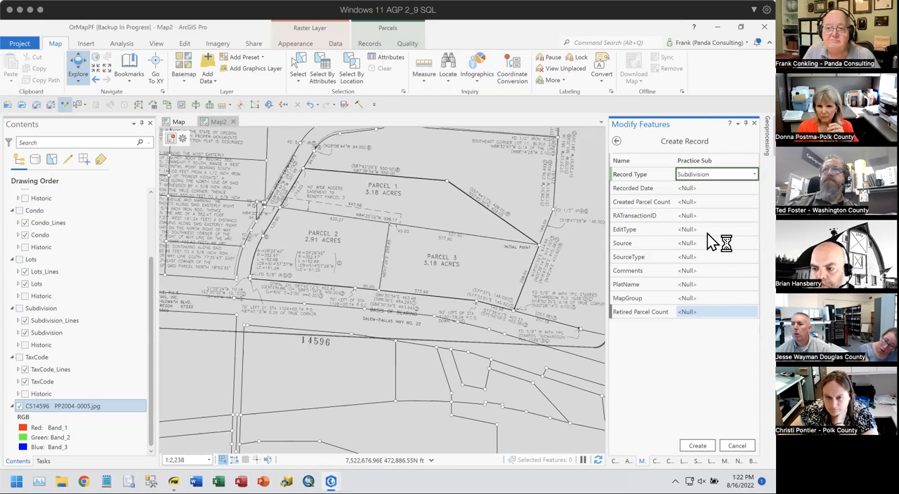
click(705, 187)
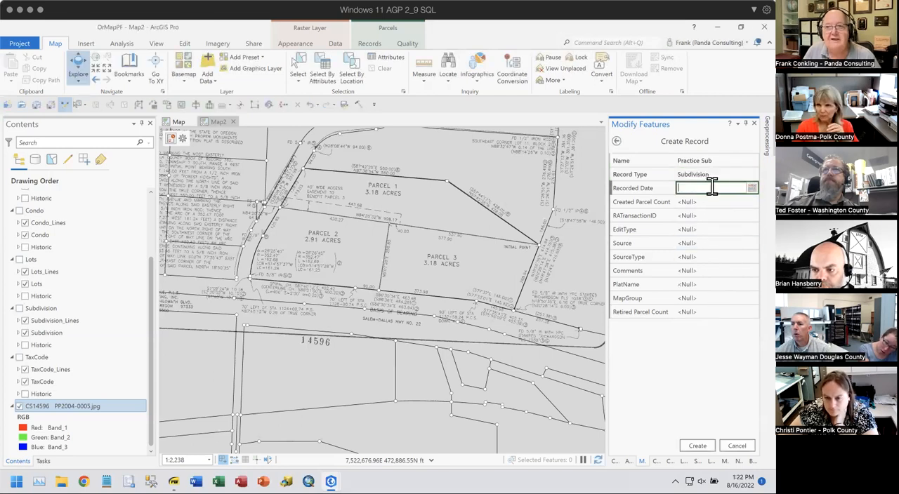
click(703, 447)
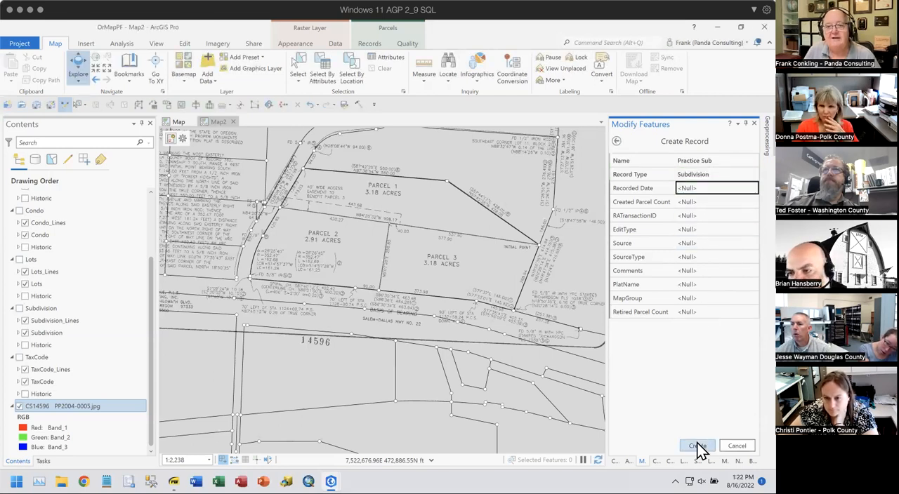
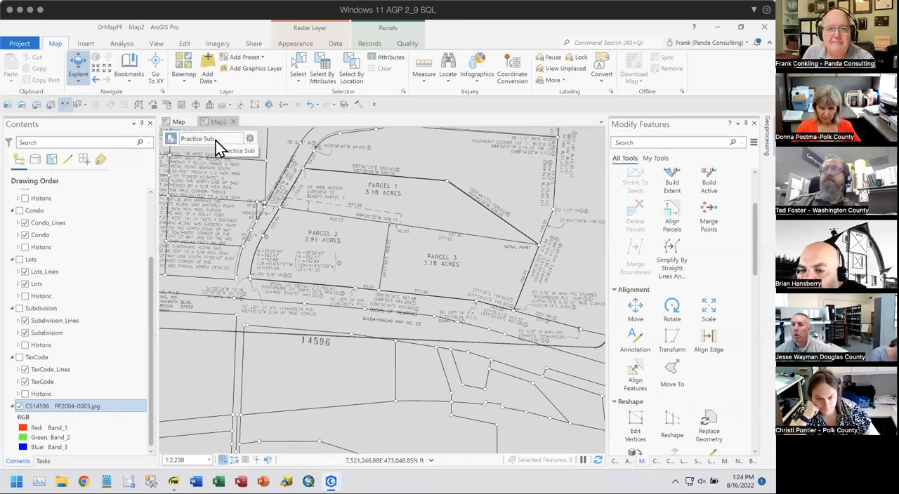
- Start a parcel traverse, make the Subdivision parcel type visible, and set the traverse layer to Subdivision_Lines
click(371, 44)
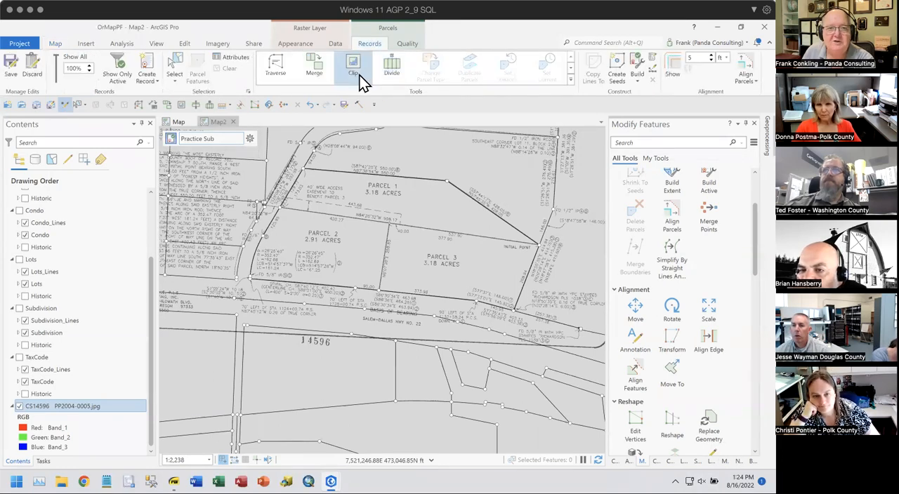
click(275, 65)
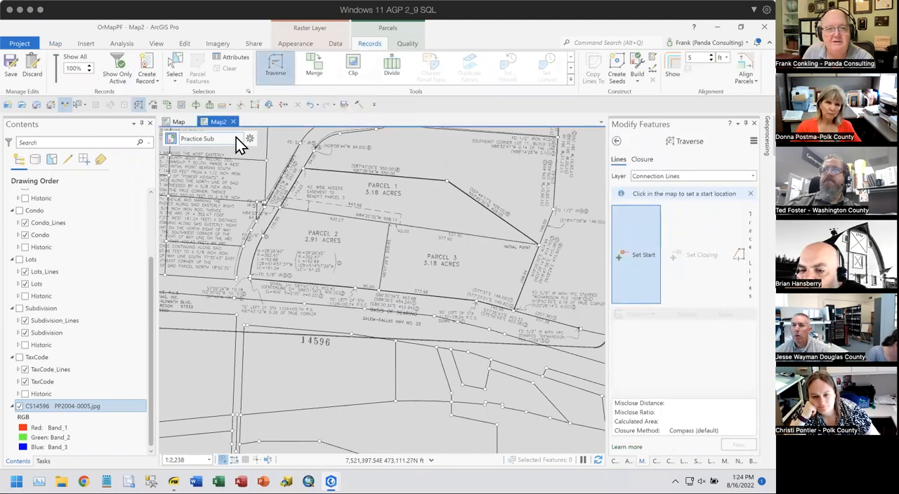
click(678, 177)
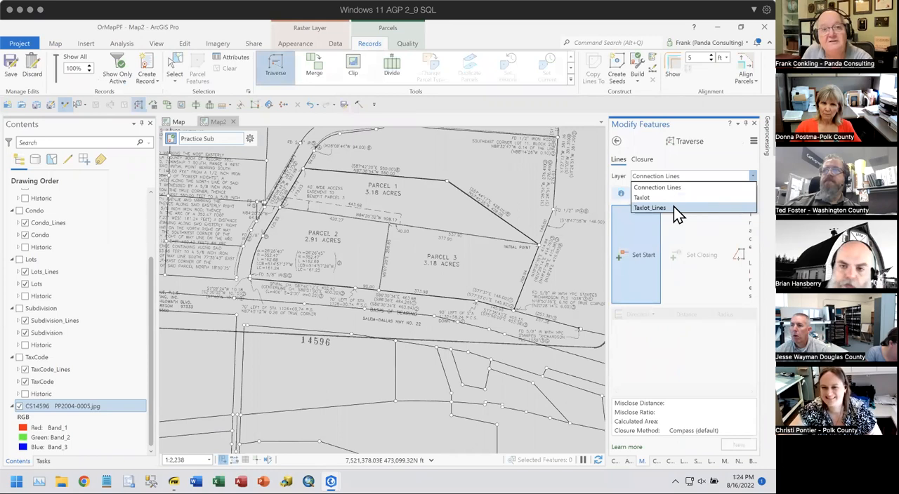
click(678, 186)
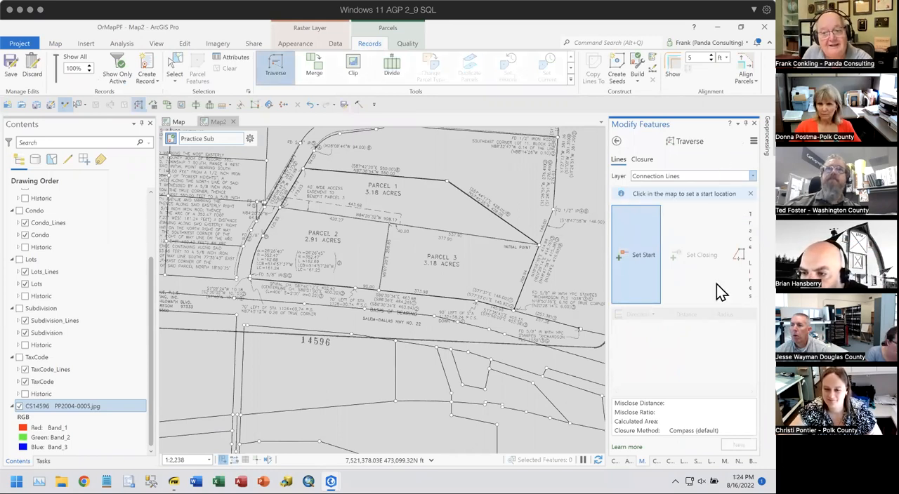
click(20, 309)
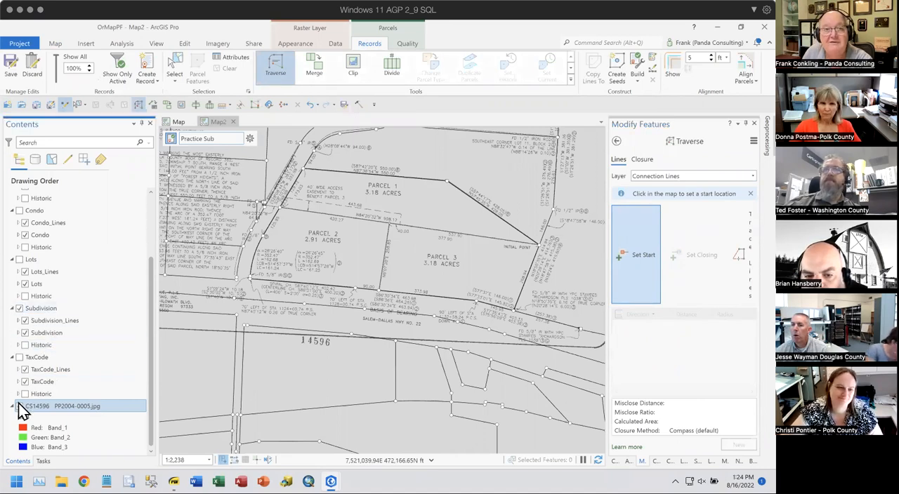
click(19, 406)
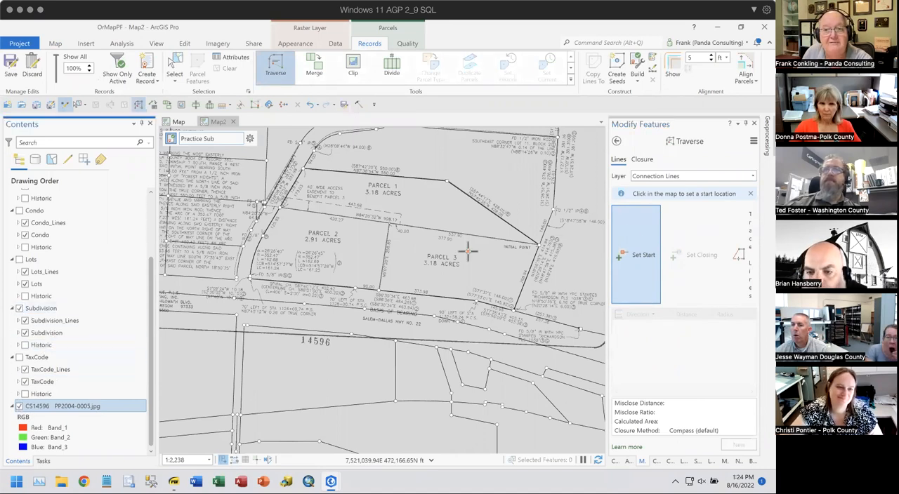
click(689, 177)
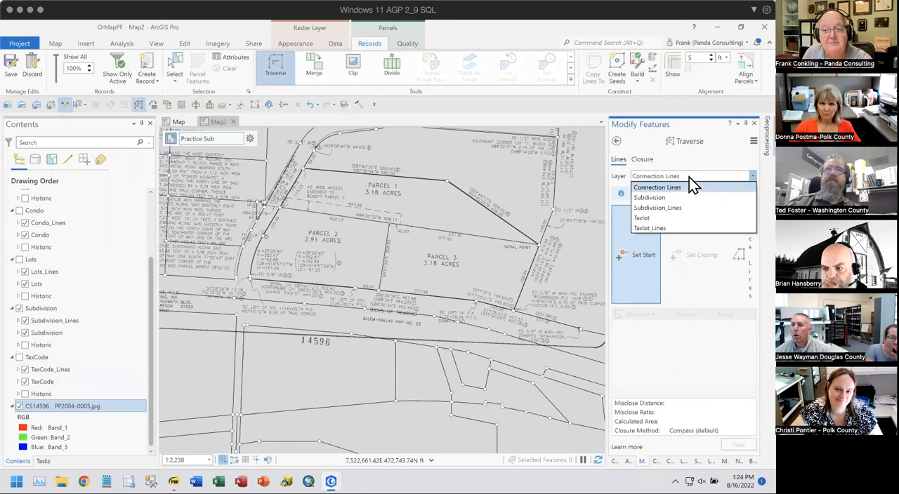
click(664, 208)
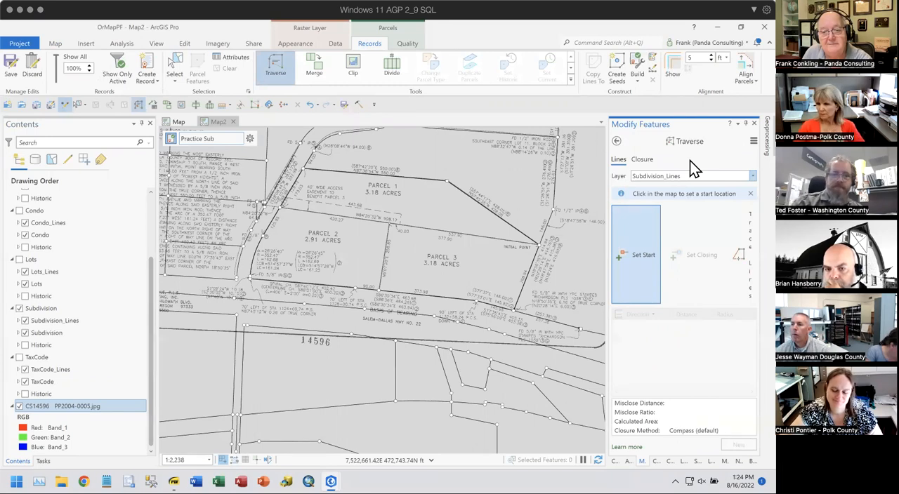
- Examine the plat's boundary calls around Parcels 2 and 3 and its surveyor's certificate, and locate the initial point
scroll(518, 315, up, 3)
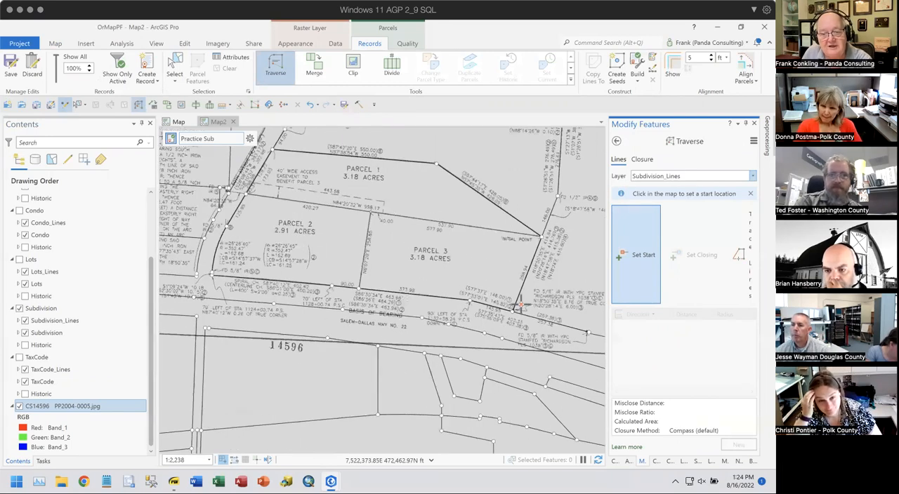
drag(491, 352, 514, 342)
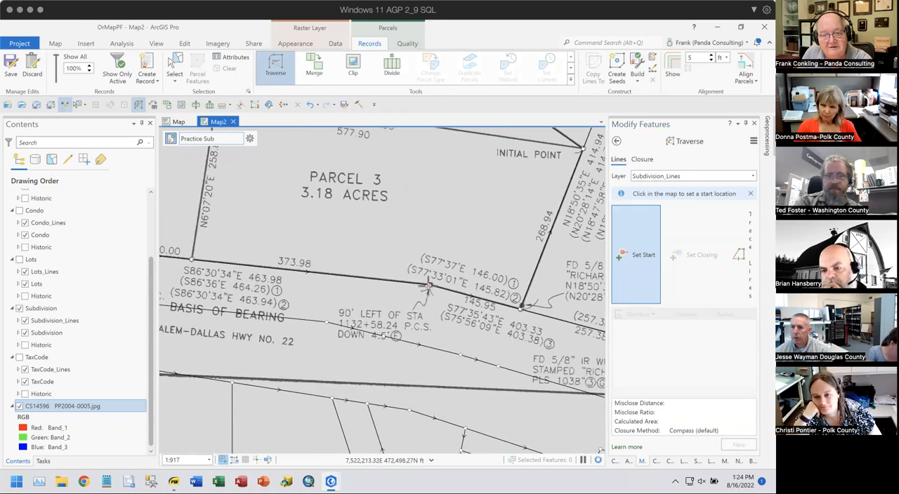
drag(271, 324, 408, 326)
drag(296, 310, 568, 346)
drag(397, 305, 277, 446)
drag(348, 324, 527, 330)
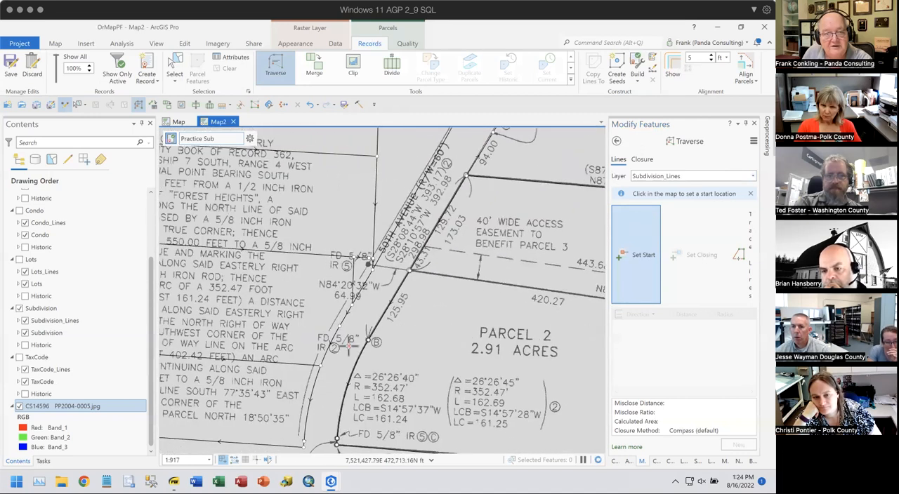
drag(515, 368, 528, 368)
drag(396, 359, 454, 340)
scroll(455, 340, down, 2)
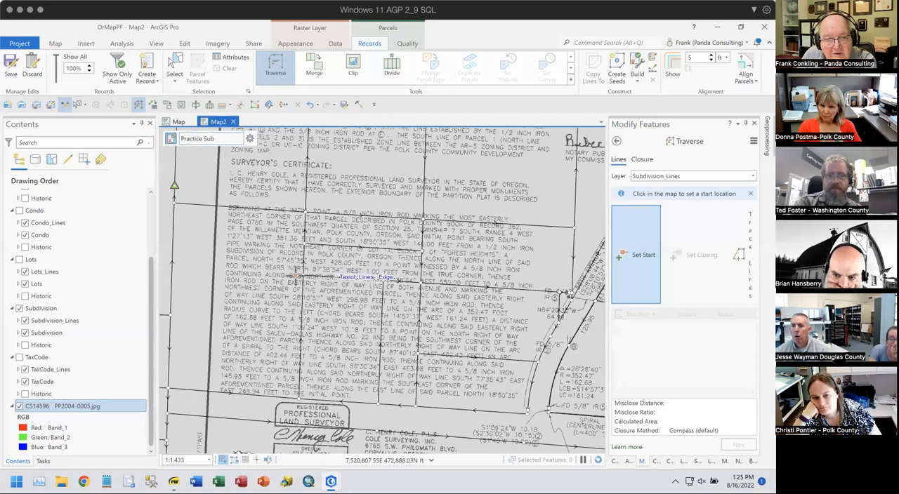
drag(428, 328, 302, 348)
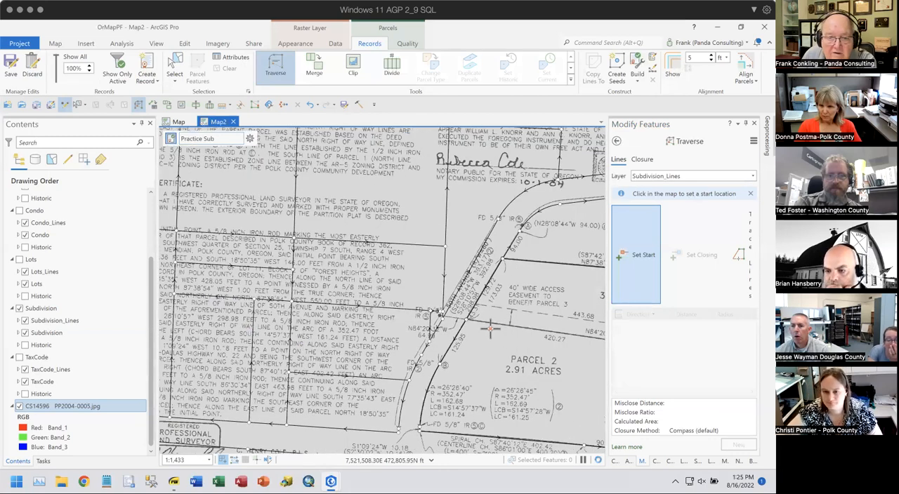
drag(486, 397, 475, 349)
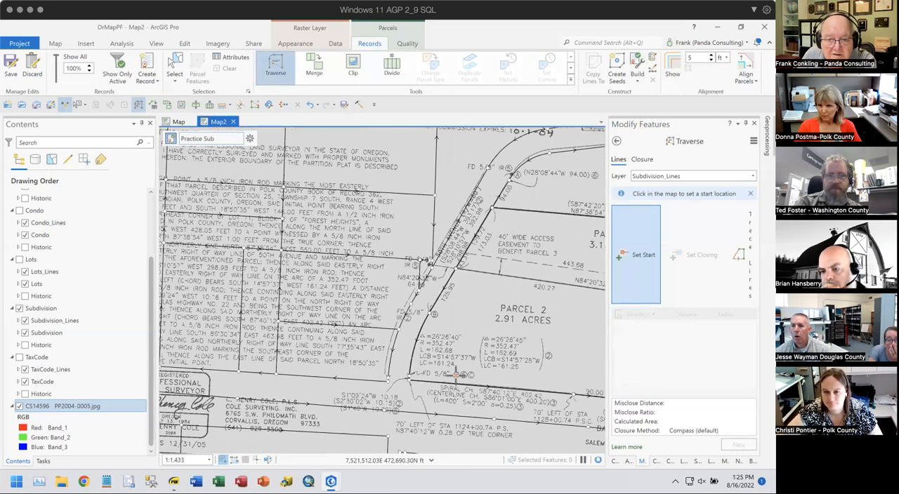
drag(469, 295, 311, 392)
drag(430, 379, 246, 282)
drag(441, 400, 487, 305)
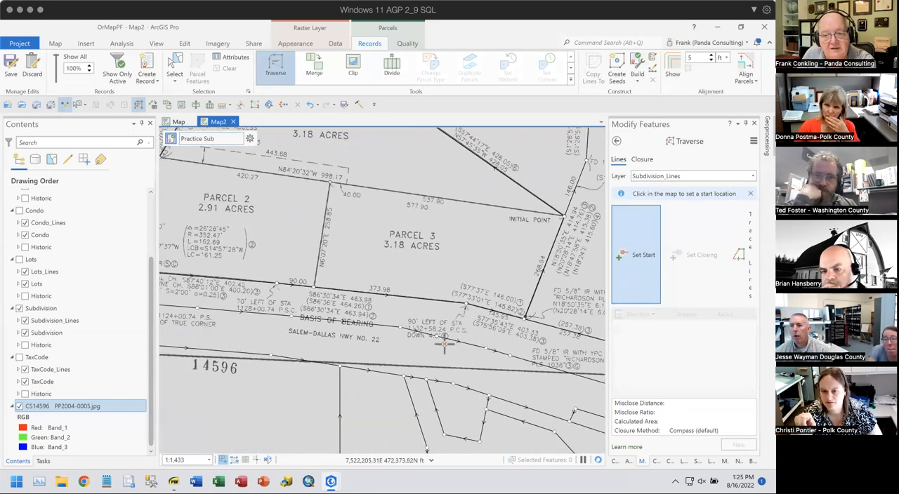
scroll(435, 344, up, 3)
drag(512, 264, 329, 329)
drag(330, 309, 331, 290)
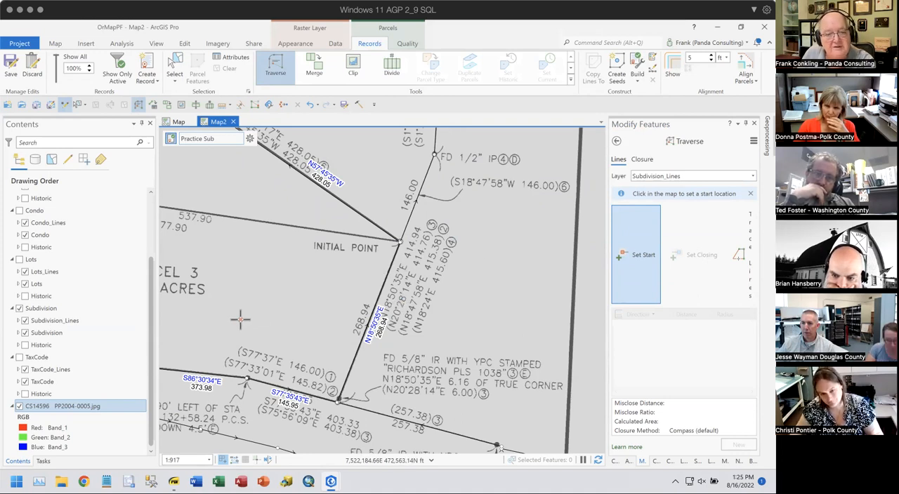
- Start a ground to grid correction from an entered ground line, and set its direction to 18.5035-3
click(267, 459)
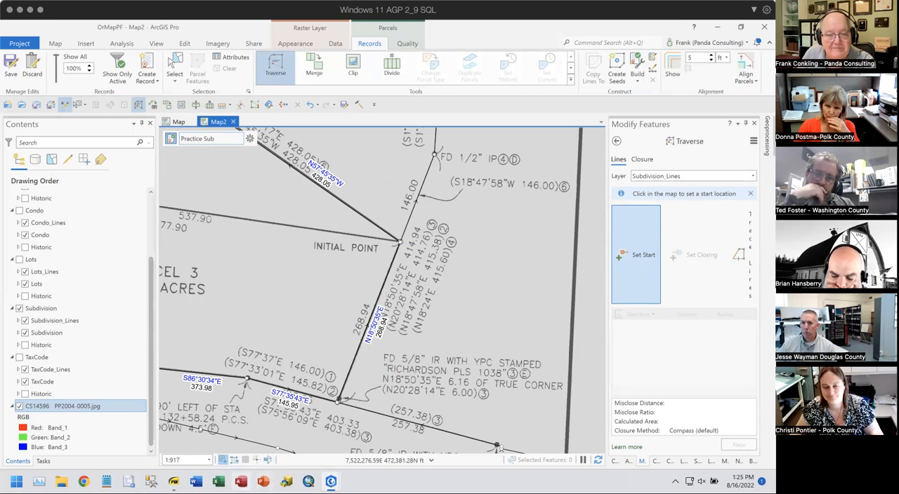
click(267, 460)
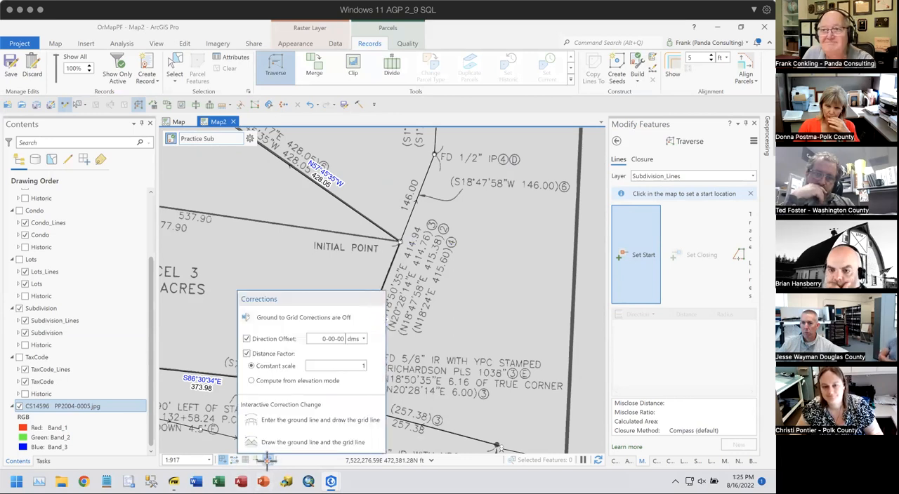
click(280, 420)
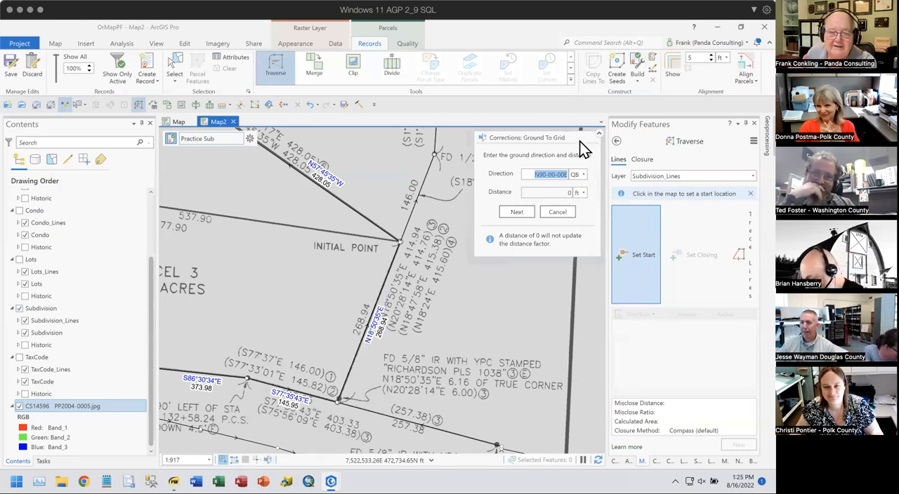
text(18)
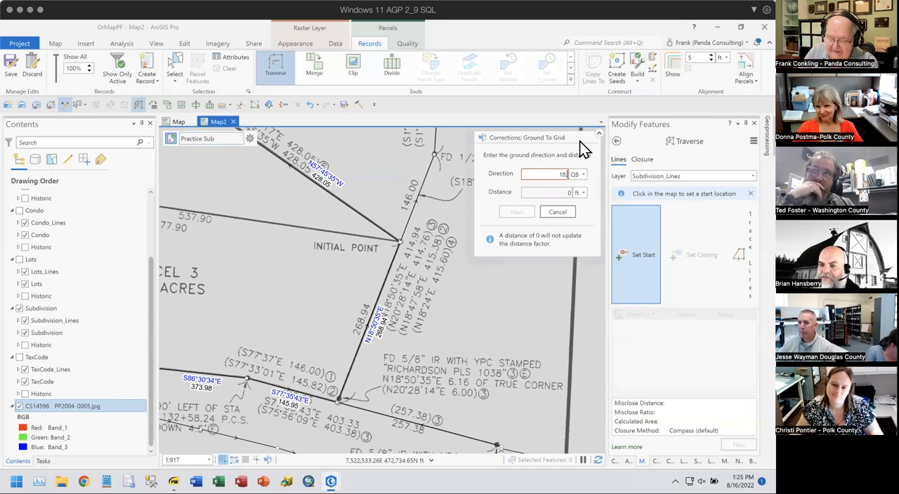
text(.5035-)
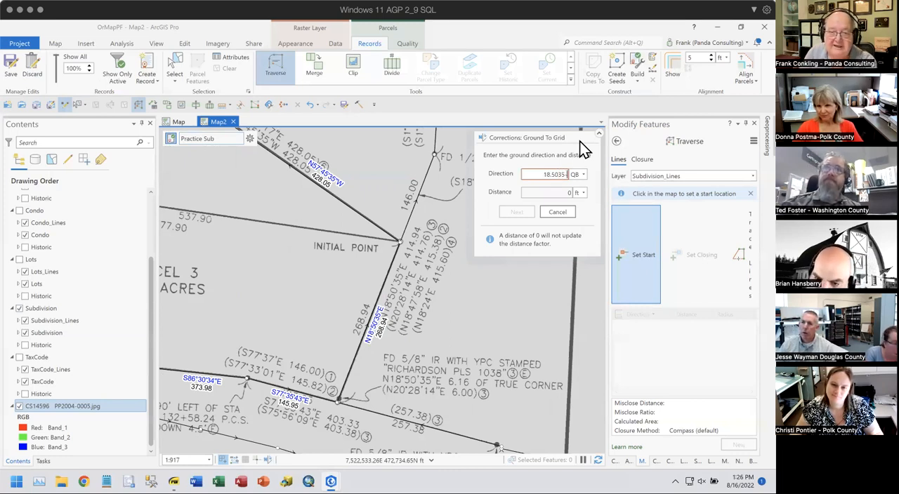
text(3)
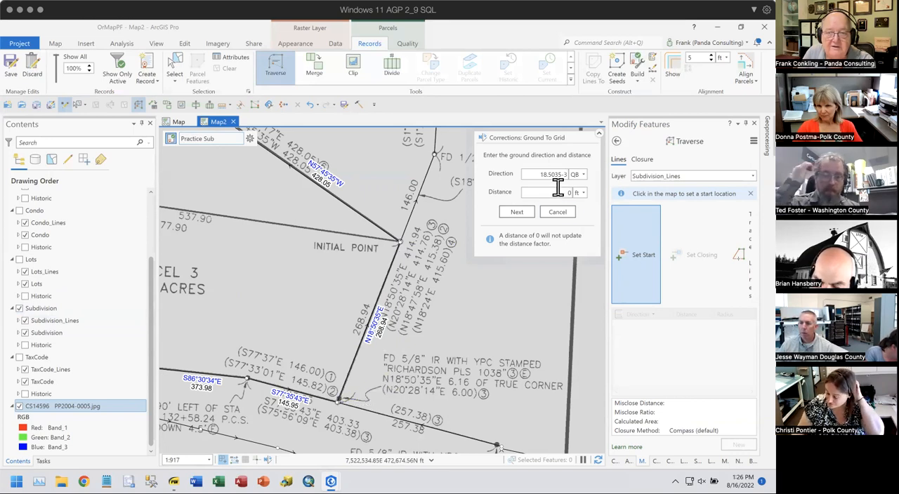
- Define the correction's grid line along Parcel 3's 268.94 ft east boundary, running from near the initial point southward
click(522, 211)
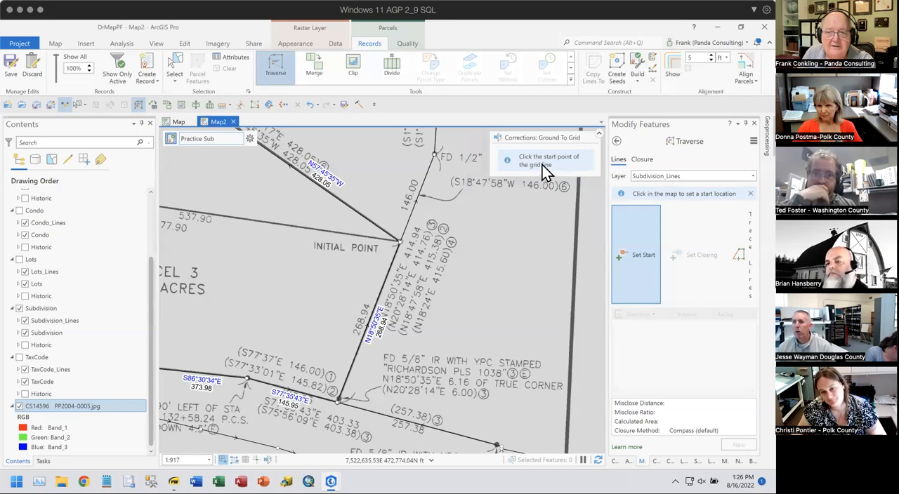
click(392, 262)
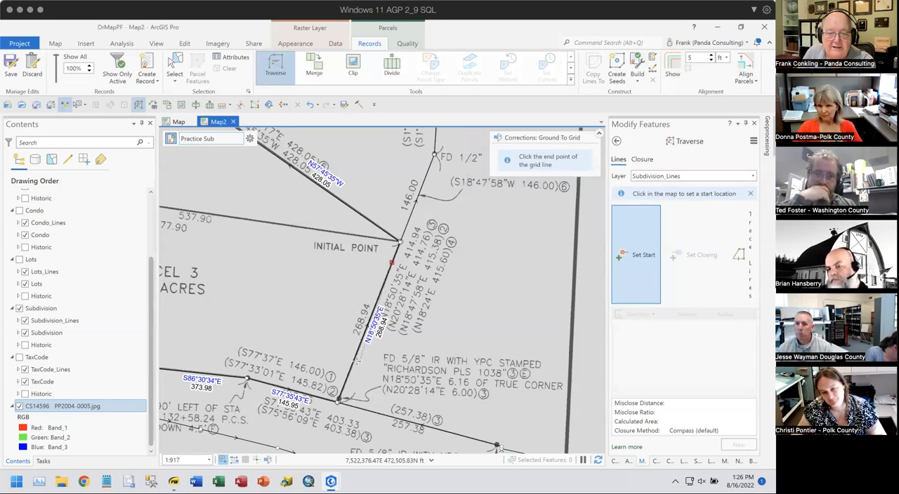
click(351, 361)
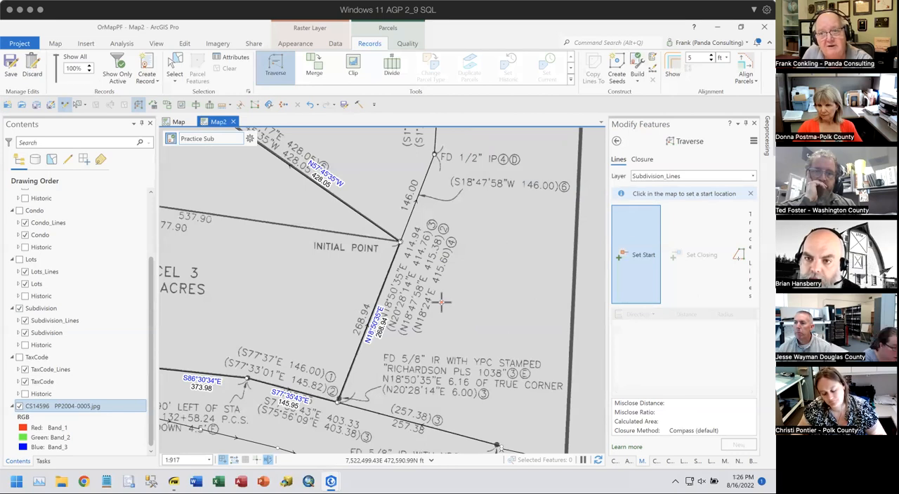
- Set the traverse start at the plat's initial point and widen the Traverse pane to show all course columns
click(643, 259)
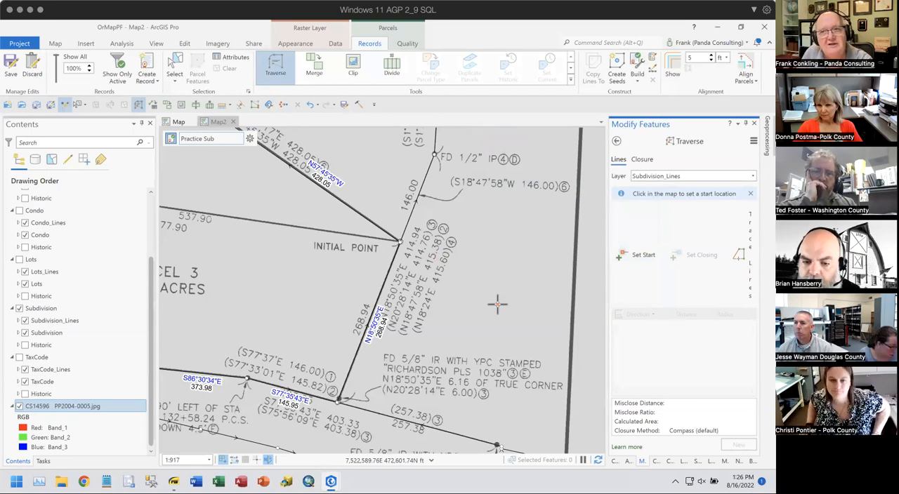
click(399, 243)
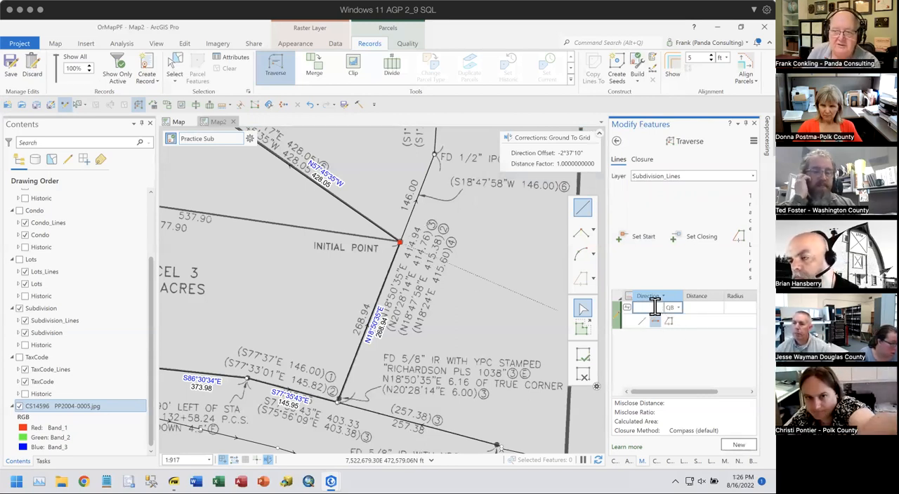
drag(606, 274, 545, 284)
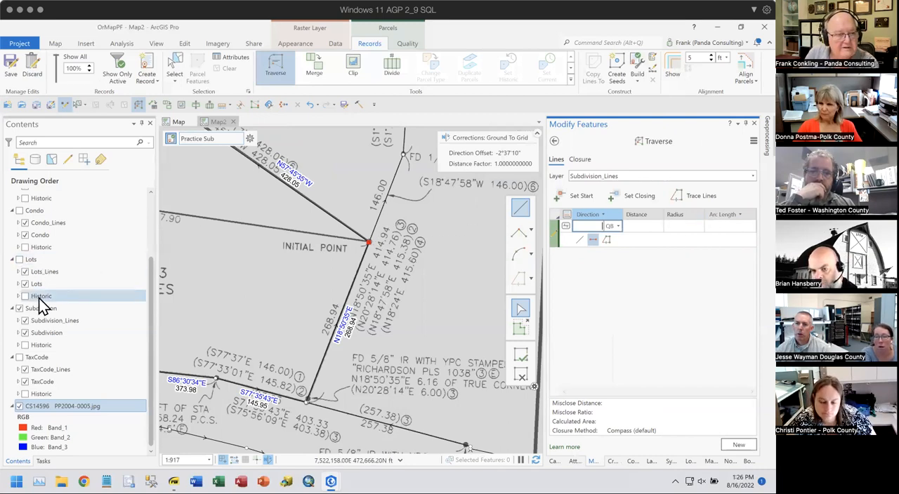
- Turn off the labels of the Taxlot_Lines layer
scroll(63, 263, up, 3)
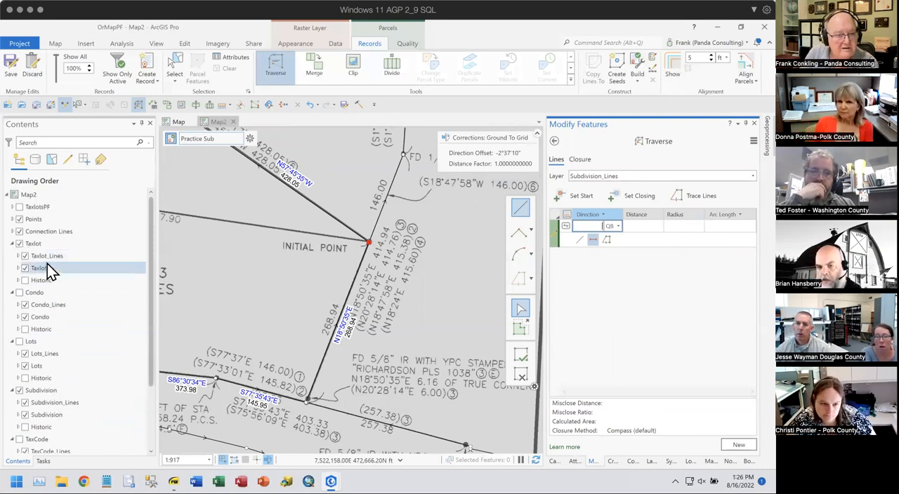
right_click(50, 257)
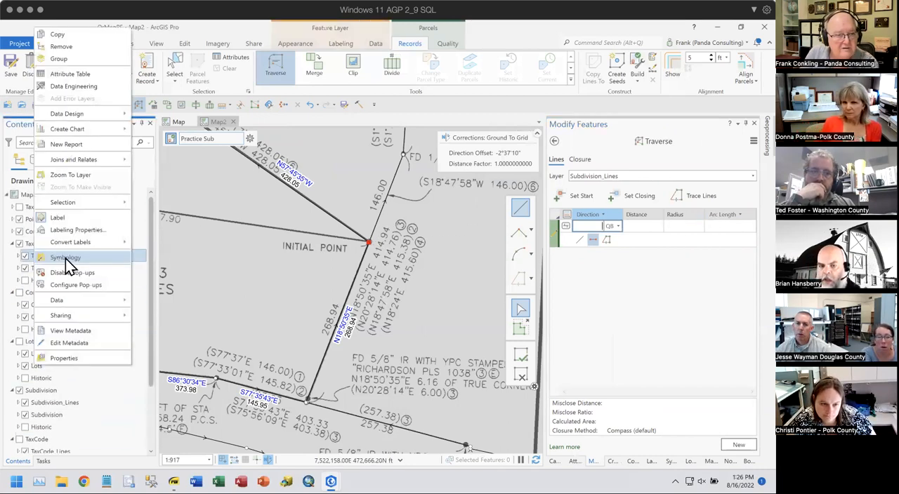
click(63, 217)
- Try to enter 18.503.5-3 as the direction of the first traverse course
click(590, 227)
text(18.)
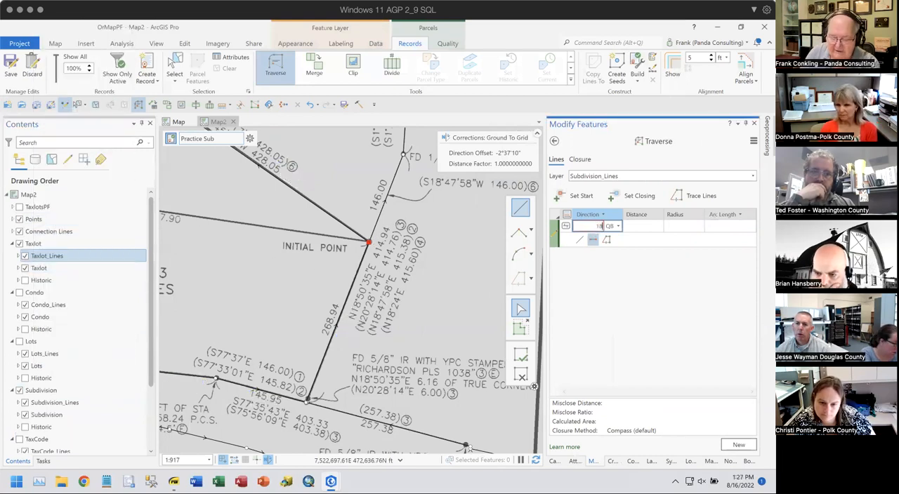
text(5035-1)
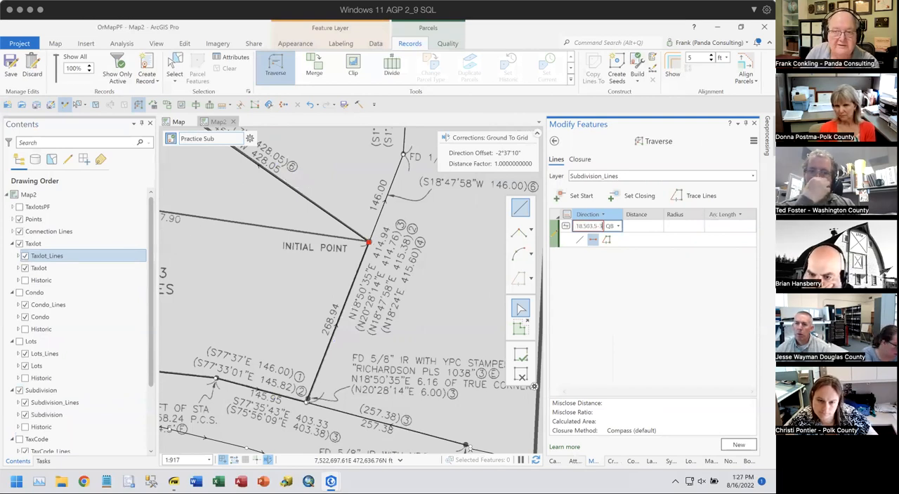
key(Tab)
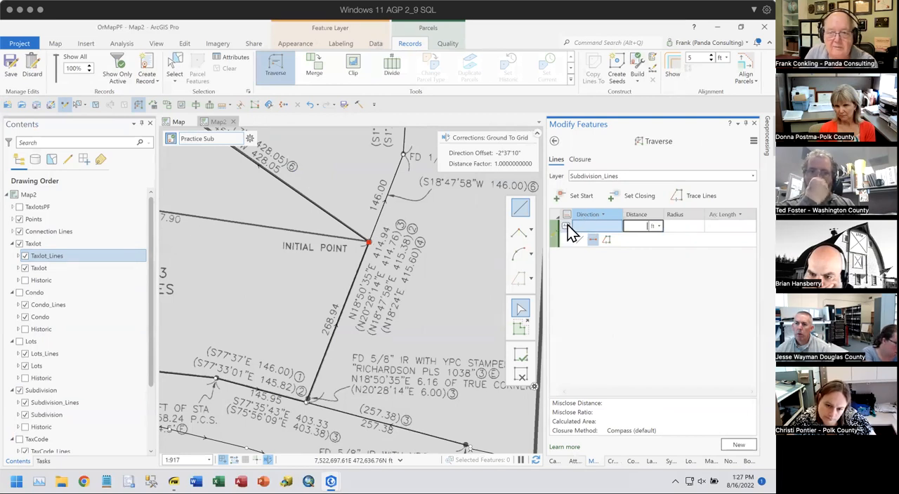
- Enter the first traverse course as a Subdivision ParcelLines line with direction 18.5035-3 and distance 268.94 ft
click(569, 225)
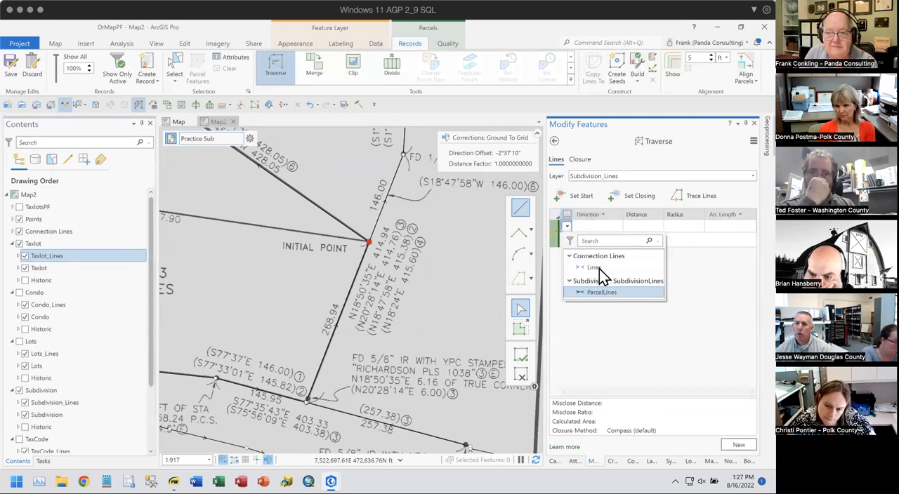
click(601, 292)
click(590, 226)
text(18.5035)
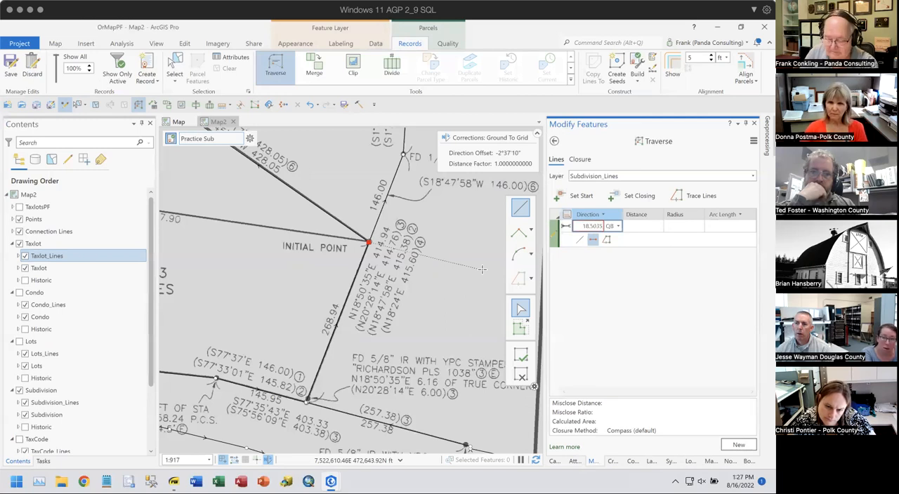
text(-3)
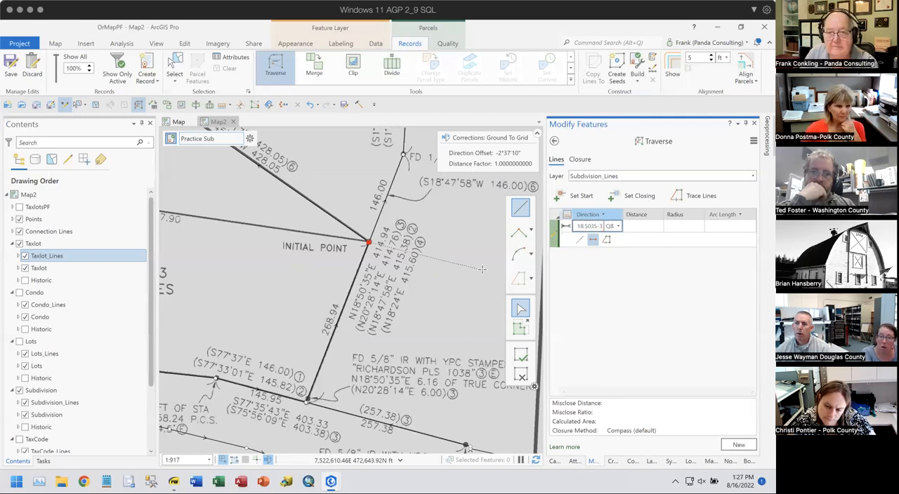
key(Tab)
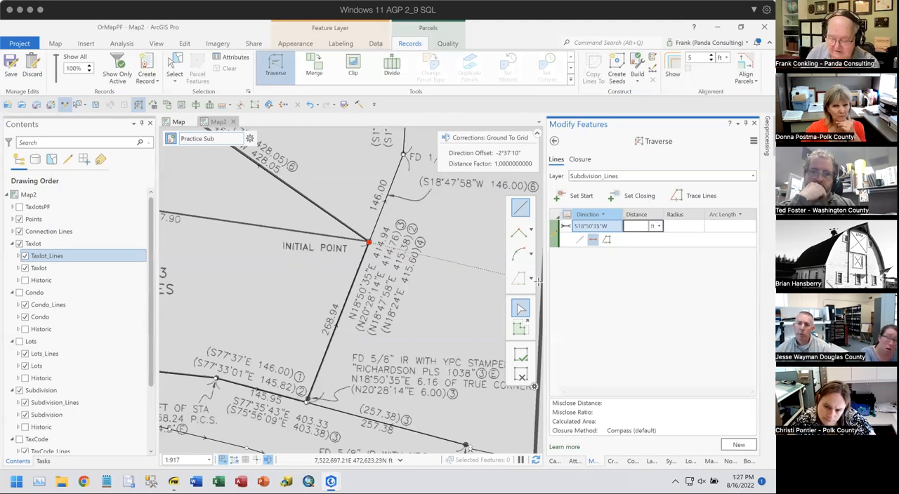
text(268)
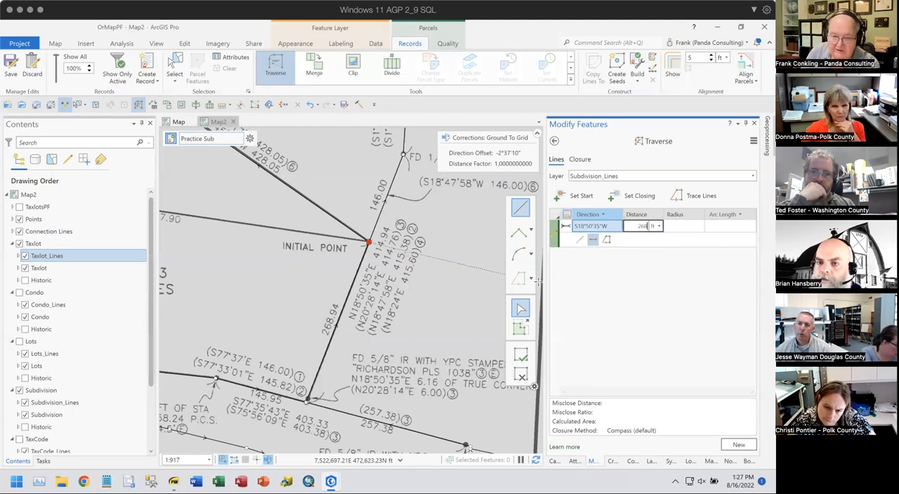
text(.94)
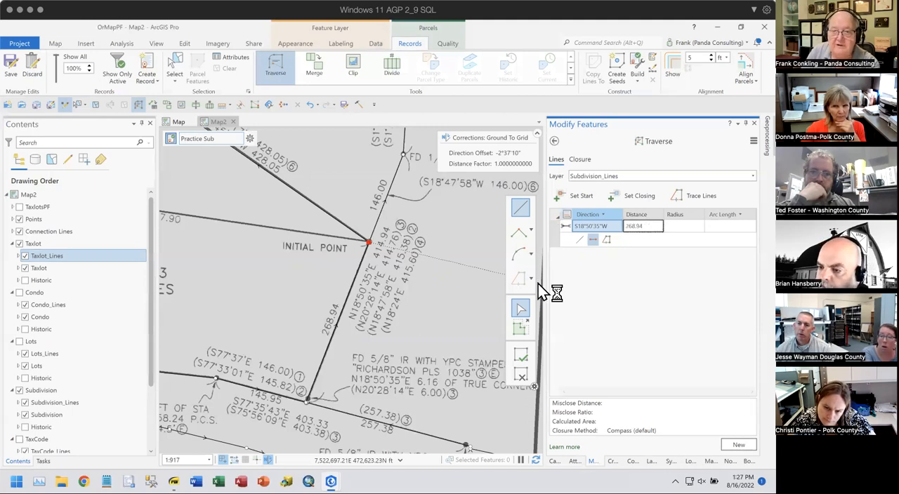
key(Return)
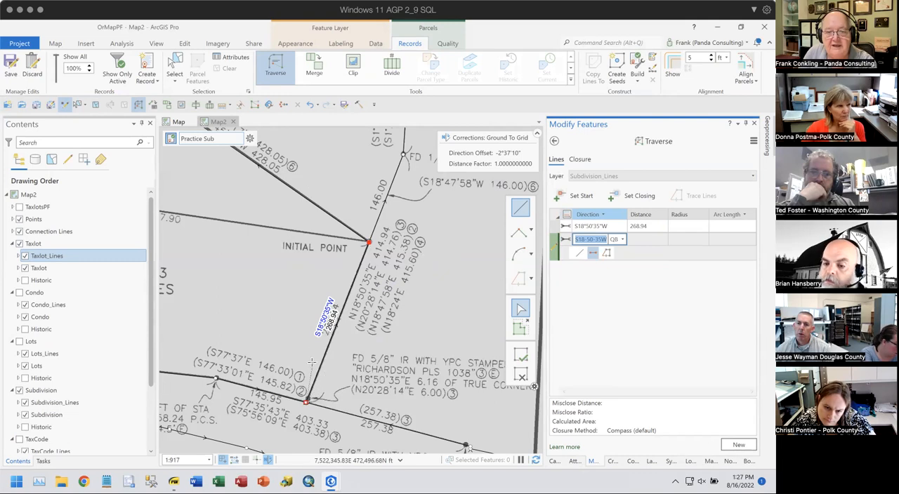
- Add the second course along Parcel 3's south boundary with direction 77.3543-4 and distance 145.95 ft
drag(261, 358, 425, 316)
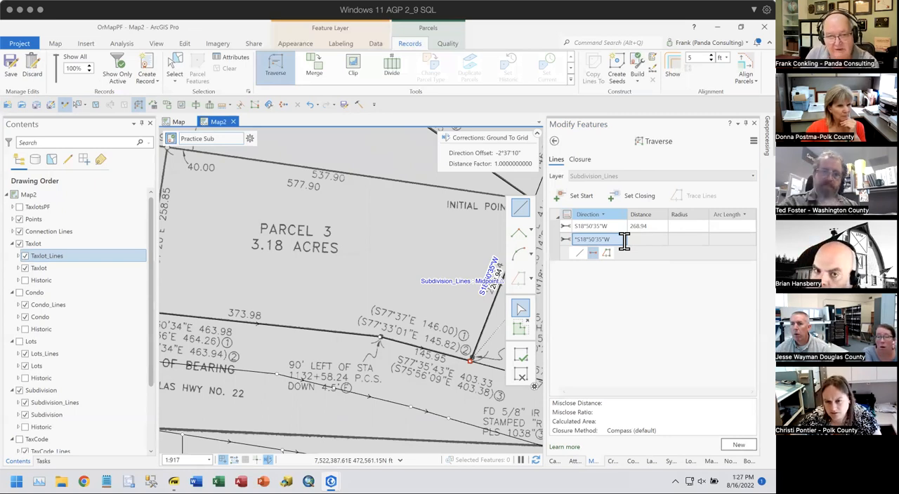
scroll(624, 241, down, 1)
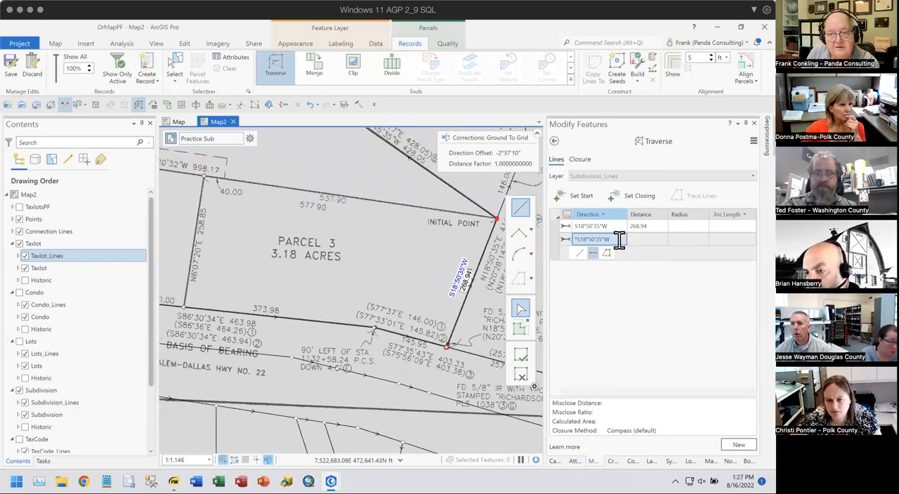
click(623, 239)
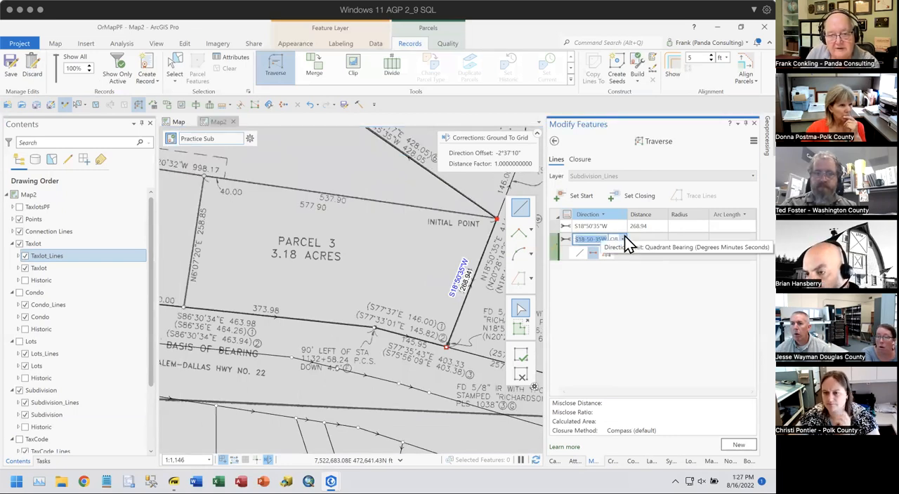
key(BackSpace)
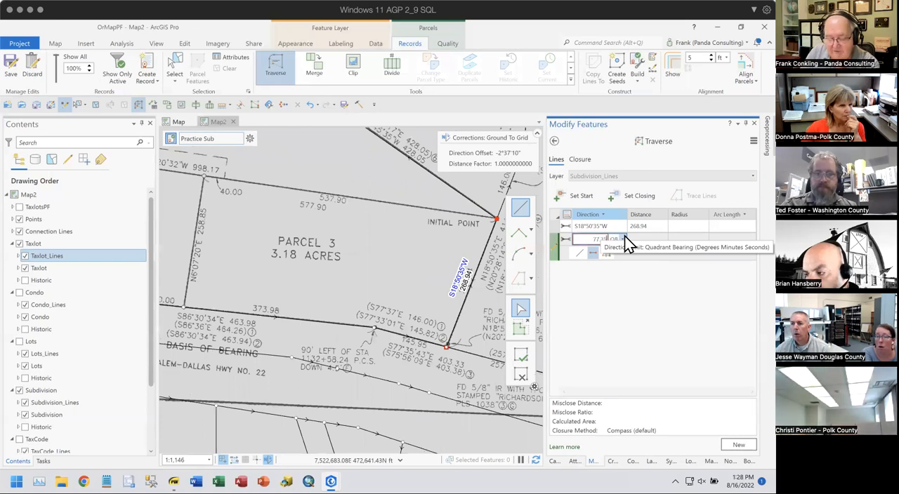
text(77.3543-4)
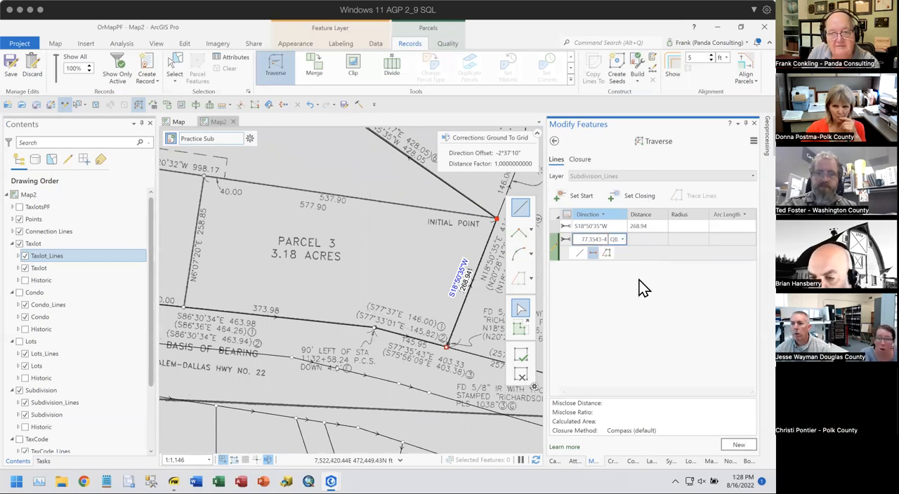
click(648, 239)
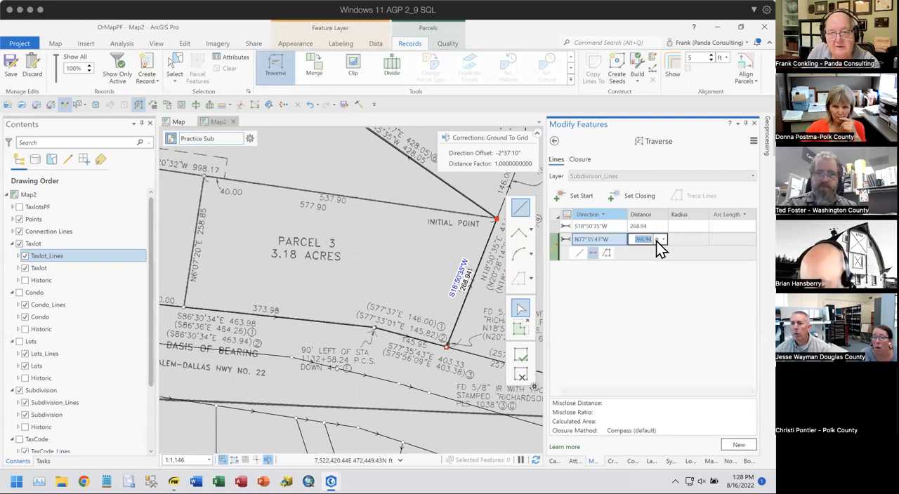
text(145.95)
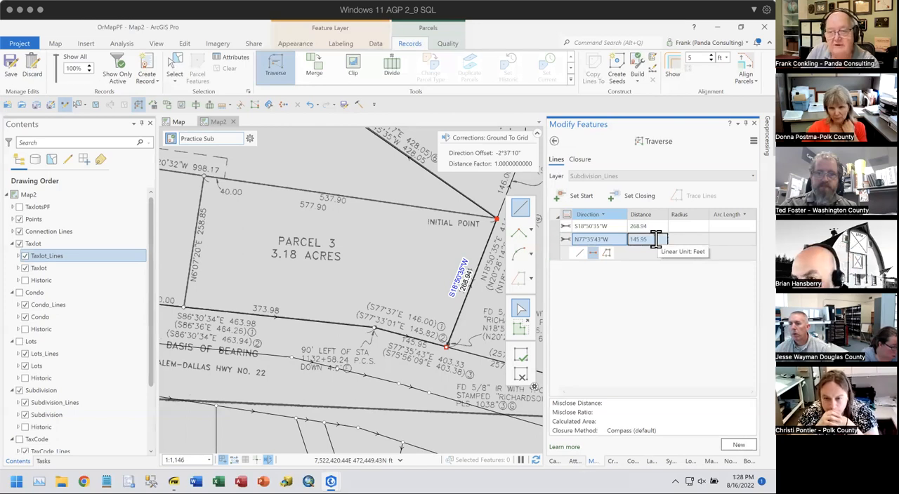
key(Return)
- Add the third course along Parcel 3's south boundary with direction 86.3034-4 and distance 373.98 ft
drag(363, 328, 475, 291)
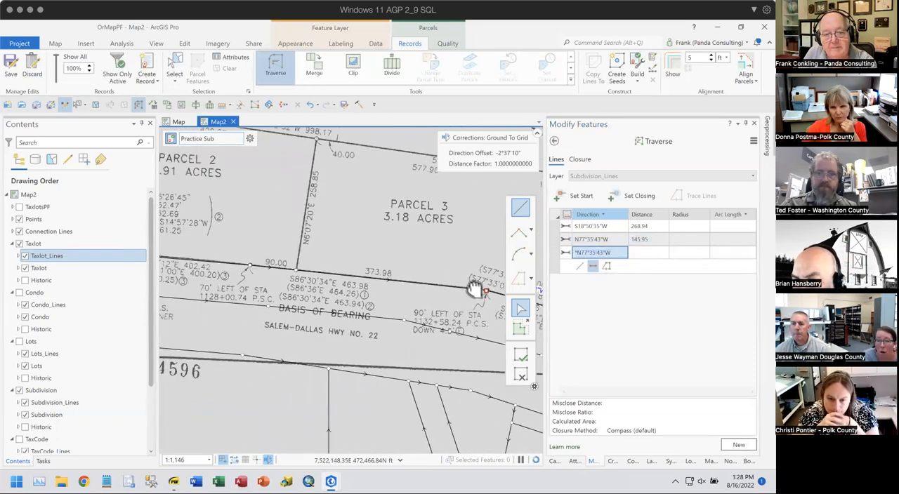
click(620, 256)
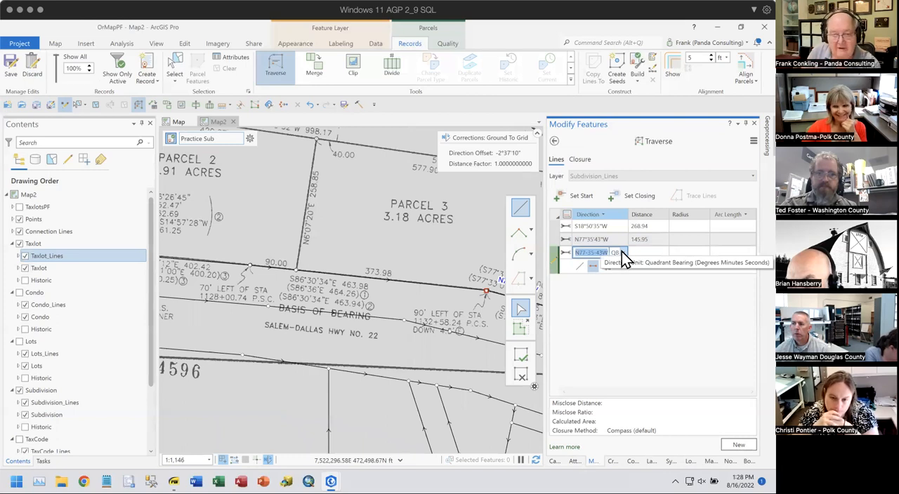
text(88)
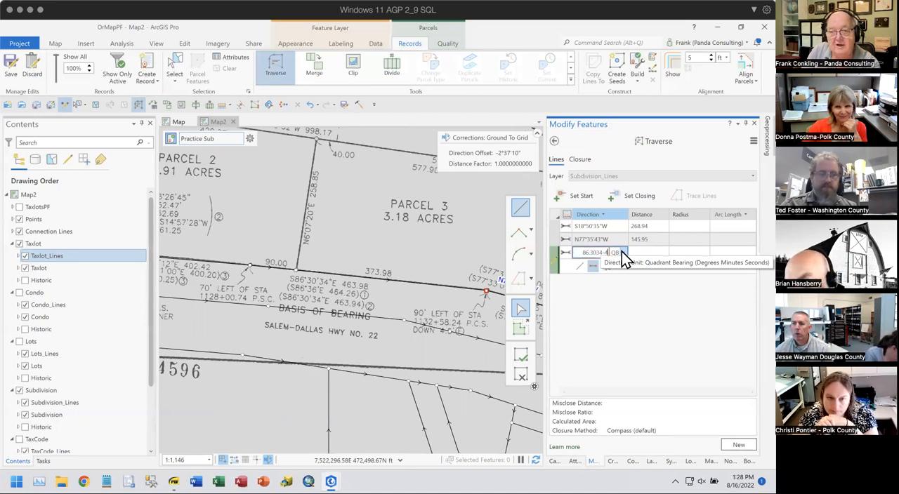
key(Tab)
text(37)
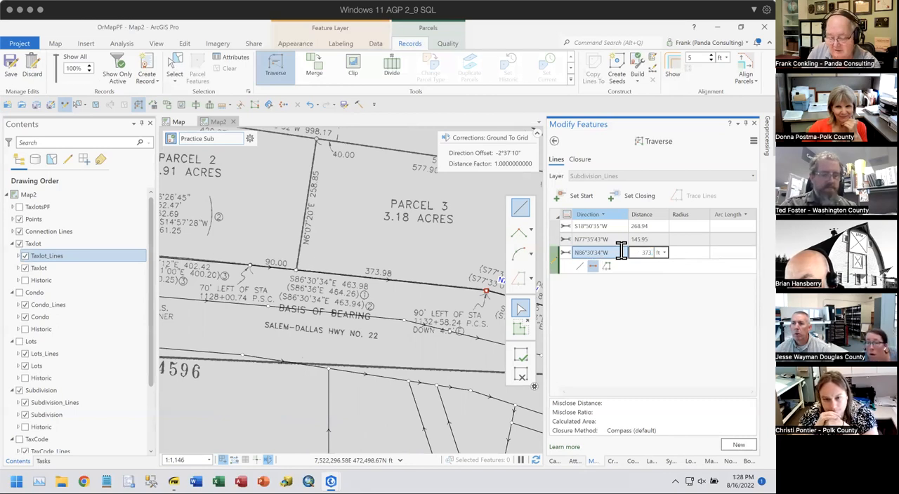
key(Return)
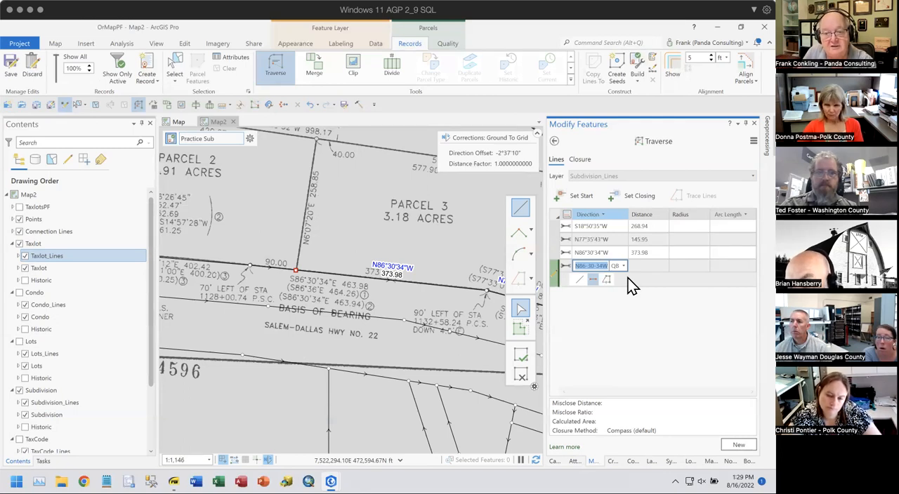
- Add the fourth course, keeping the previous course's direction and setting the distance to 90 ft
key(Tab)
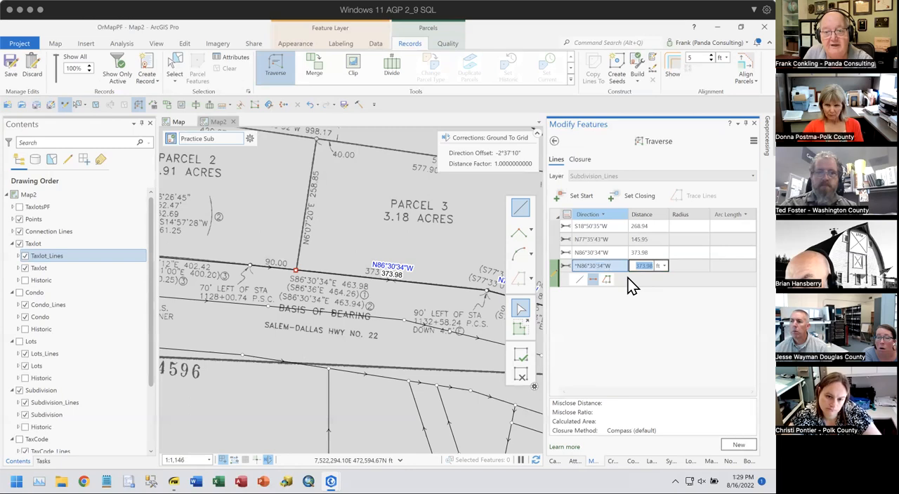
text(5)
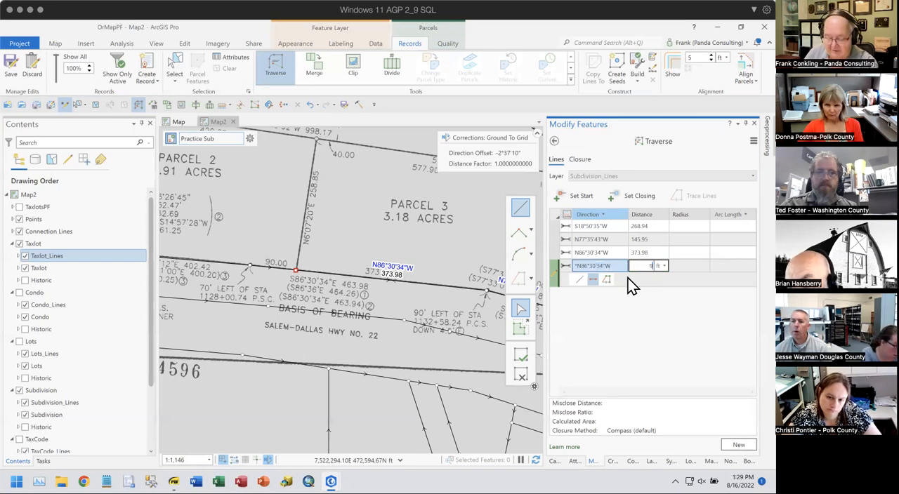
text(0)
key(Return)
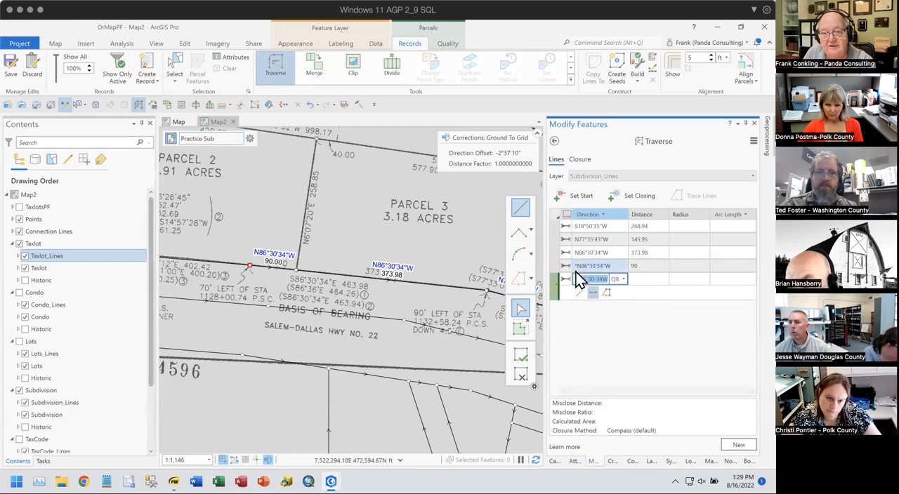
- Try to enter 85.0100-4 as the direction of the fifth course along the spiral, and clear its carried-over distance
drag(236, 336, 422, 324)
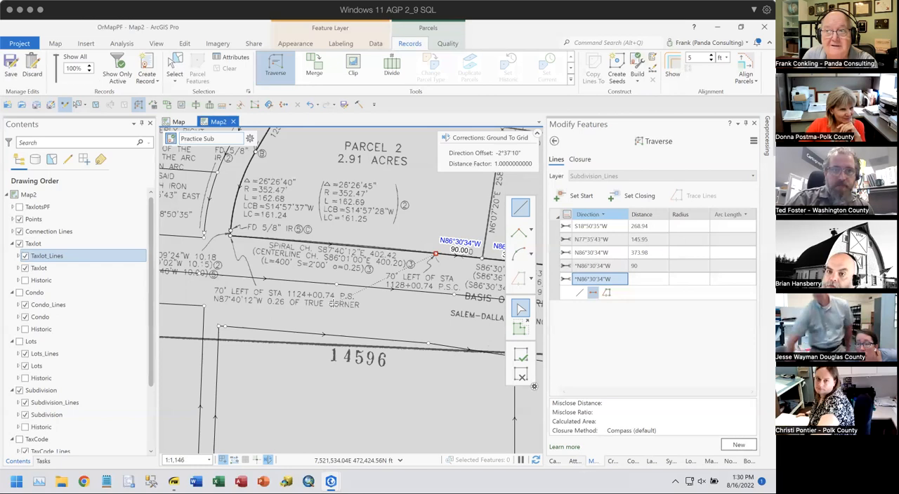
click(617, 278)
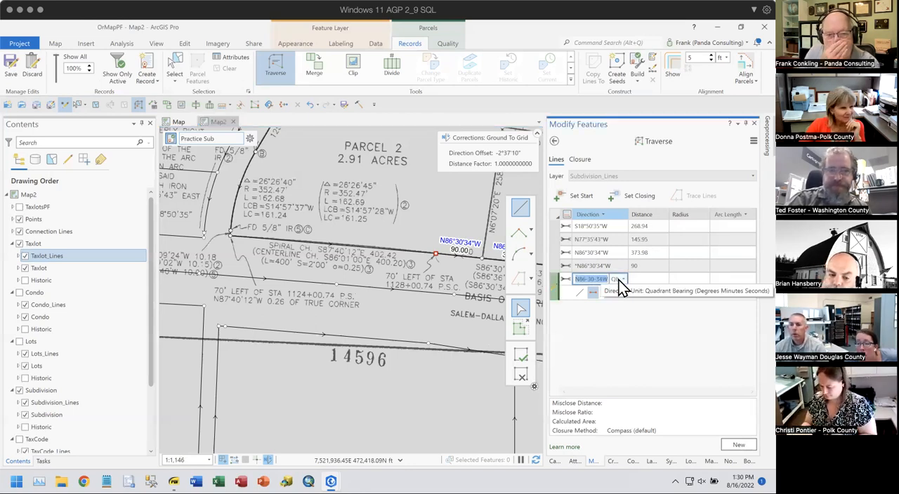
text(88)
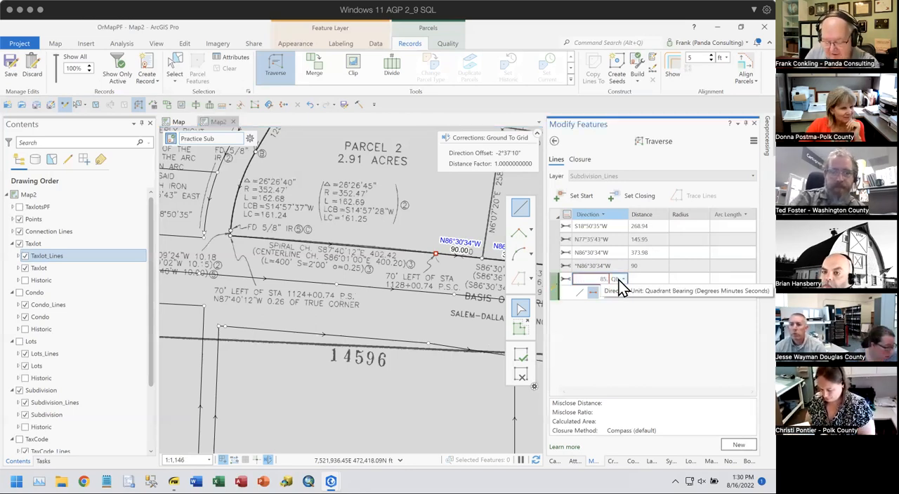
text(.0100-4)
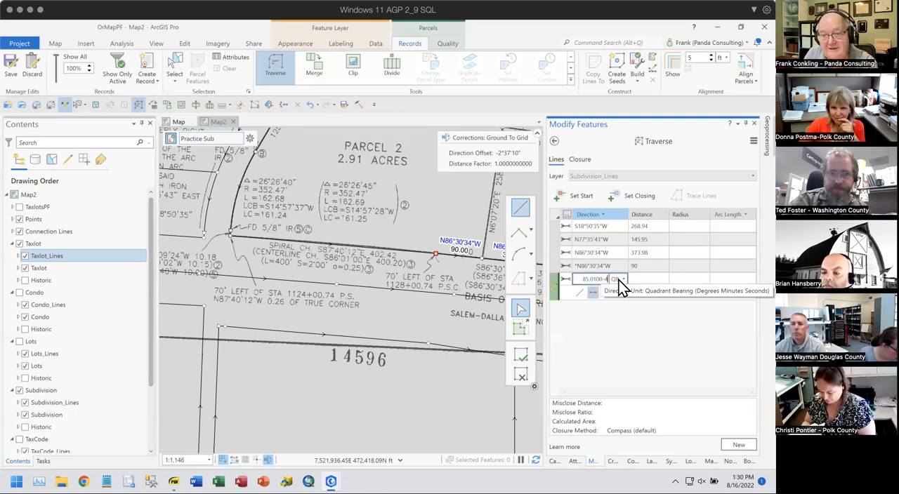
key(Tab)
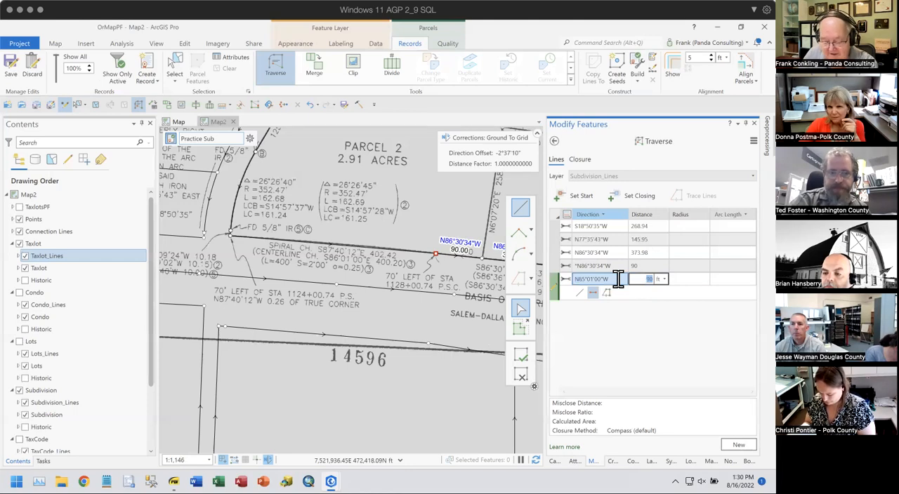
key(BackSpace)
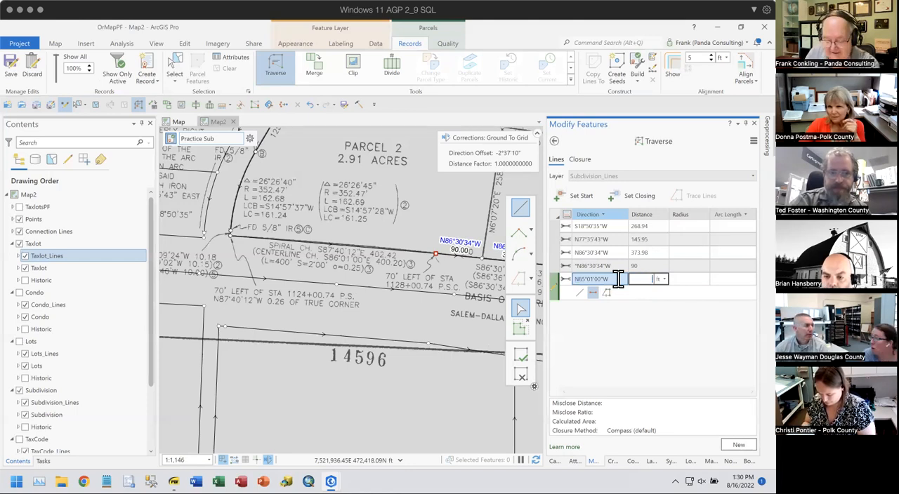
text(0)
key(Tab)
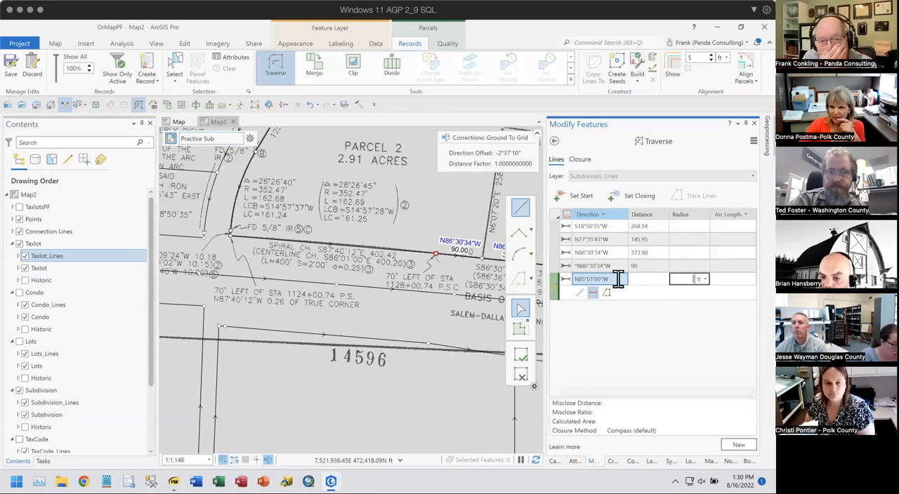
- Correct the fifth course's direction to N86-01-00W and add the course with a distance of 400.2 ft
click(580, 278)
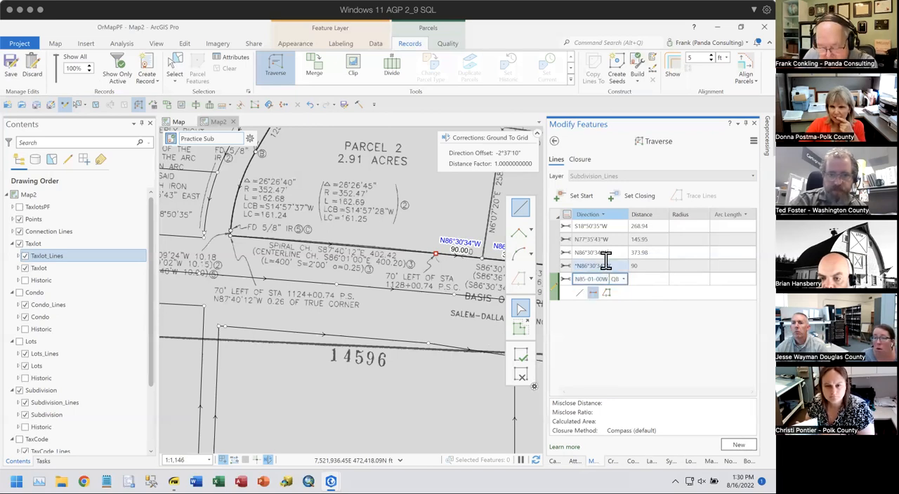
key(Tab)
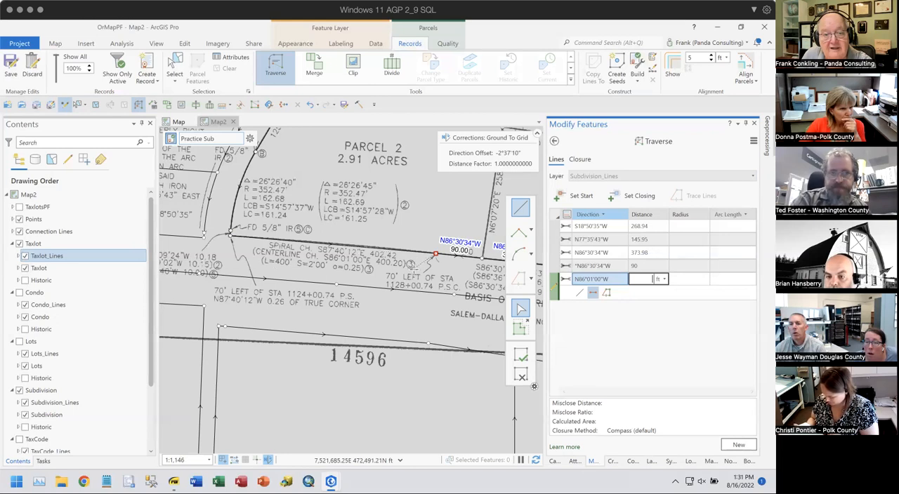
click(642, 279)
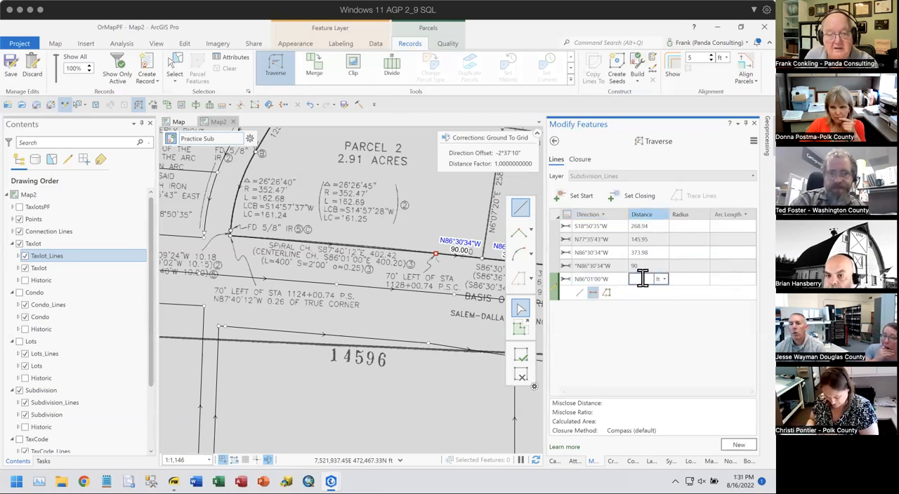
text(400.2)
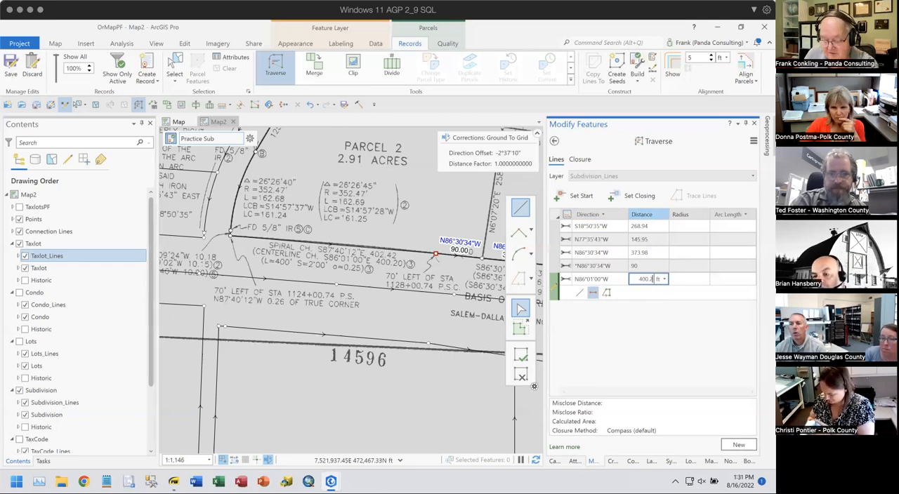
key(Return)
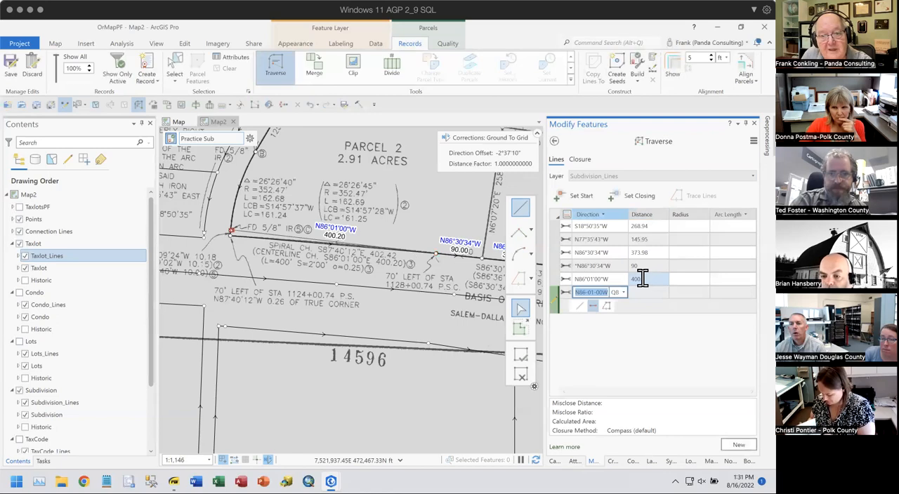
- Change the fifth course along the spiral chord to direction 87.4012-4 and distance 402.42 ft
click(625, 279)
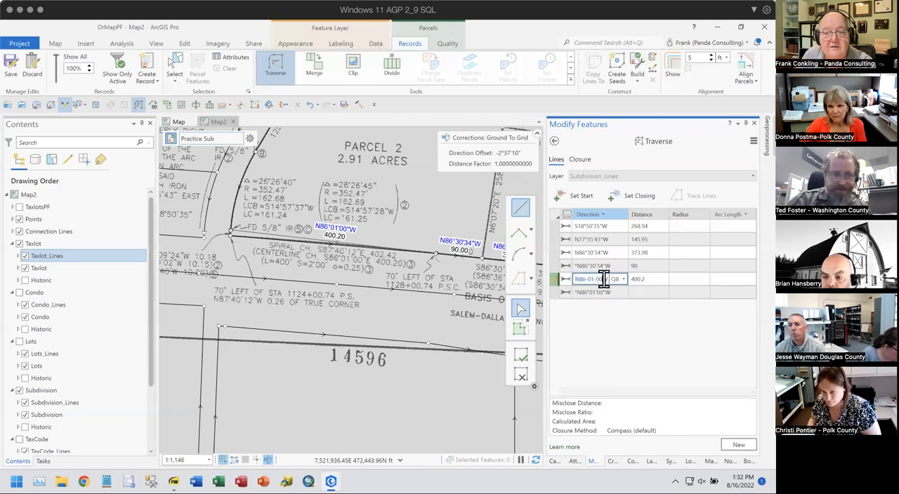
drag(604, 278, 567, 278)
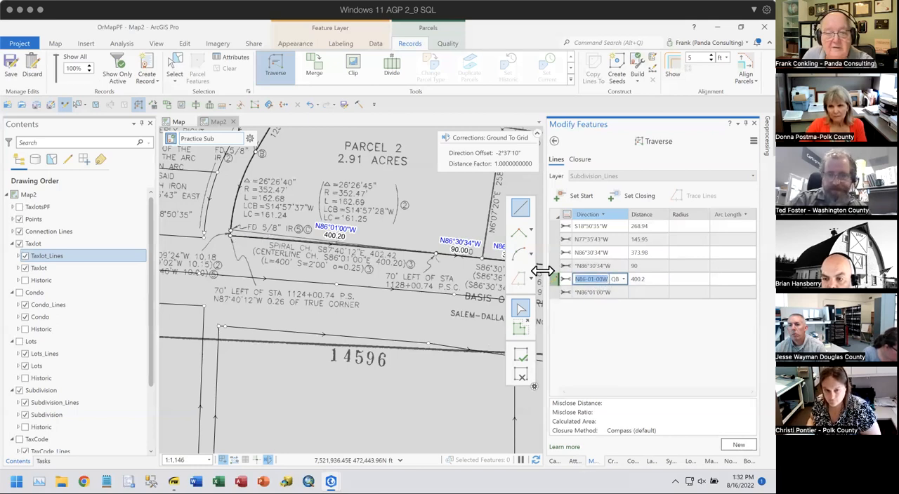
text(87)
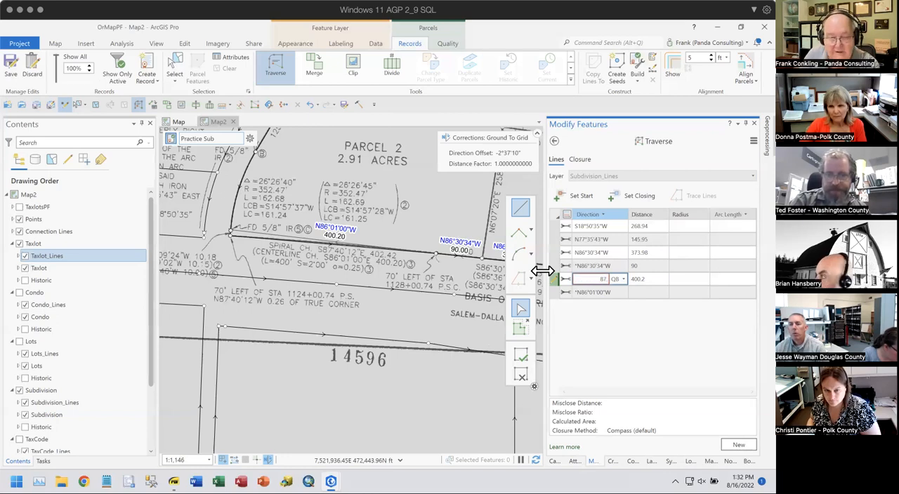
text(.4012-4)
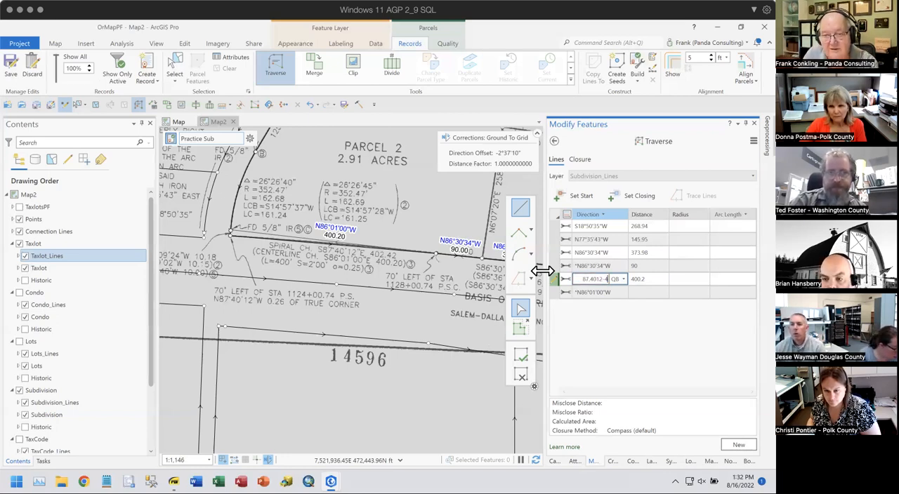
key(Tab)
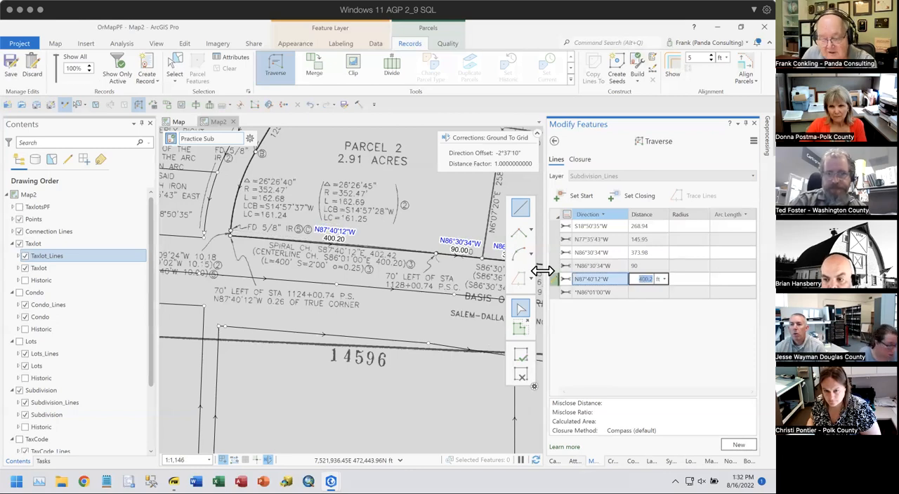
text(402)
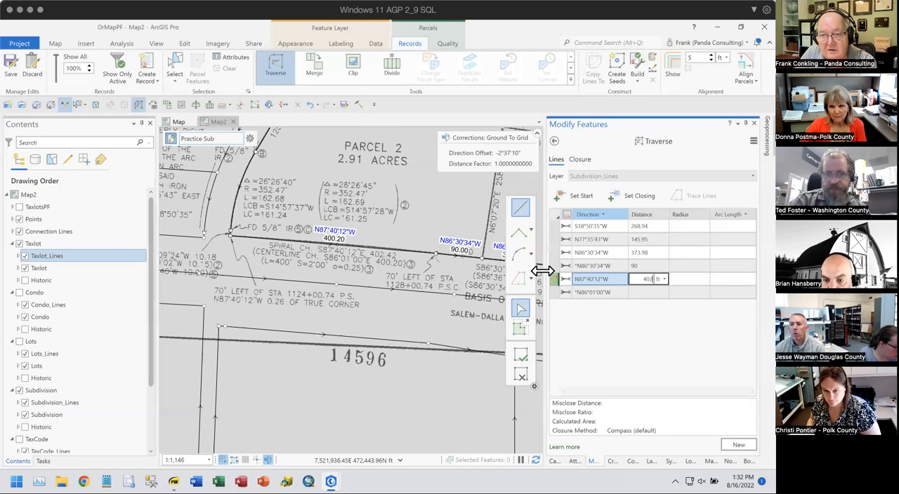
text(0.42)
key(Return)
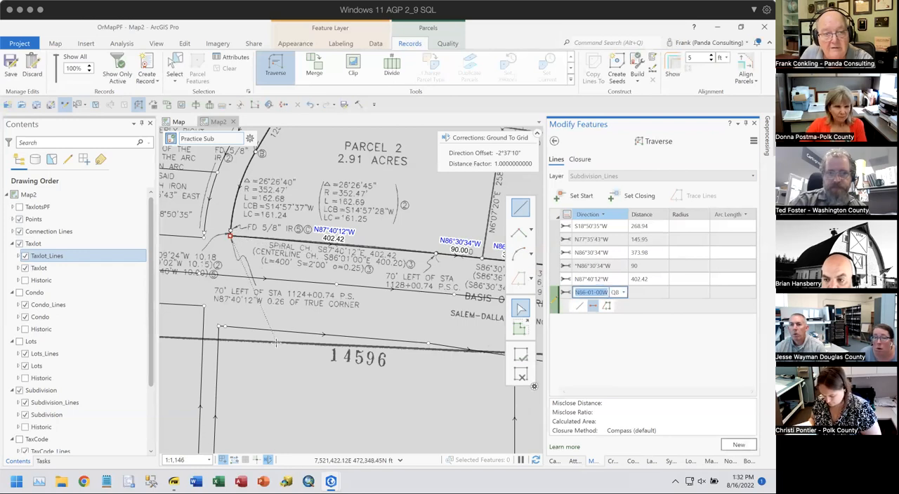
- Add the sixth course, the short jog at the spiral's west end, with direction 1.0924-1 and distance 10.18 ft
drag(297, 344, 407, 340)
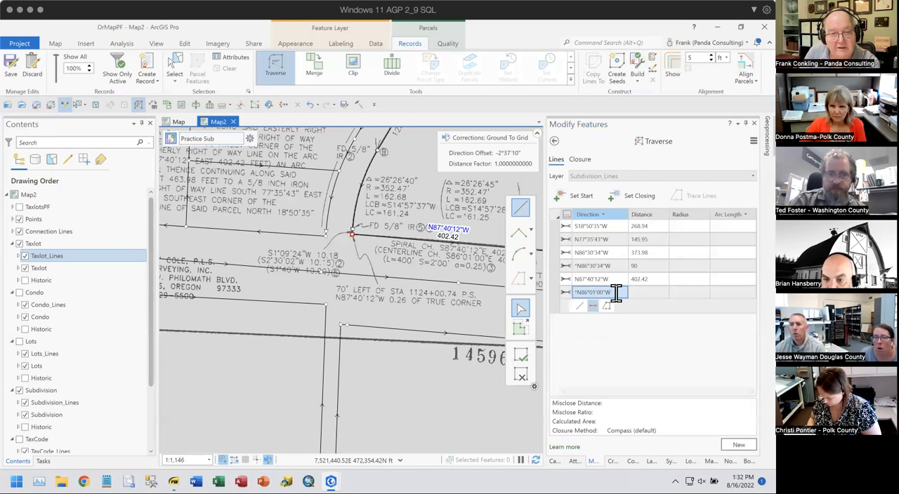
scroll(616, 293, down, 2)
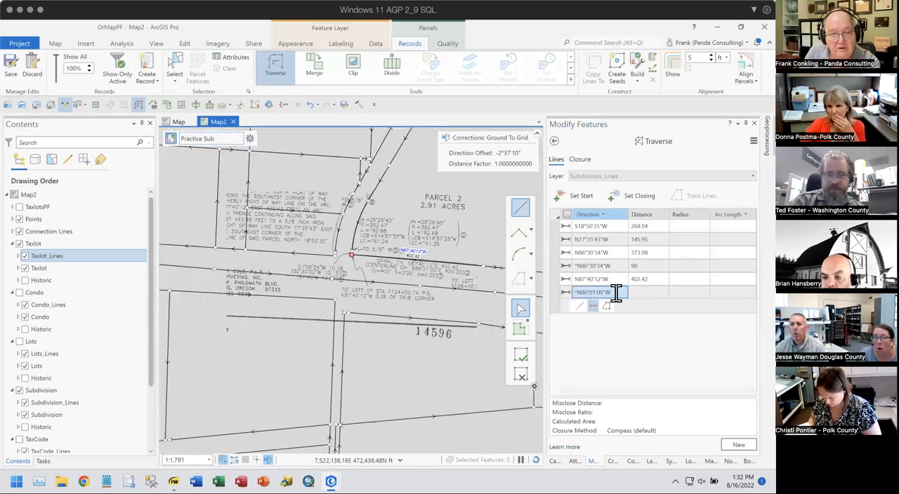
scroll(357, 258, up, 3)
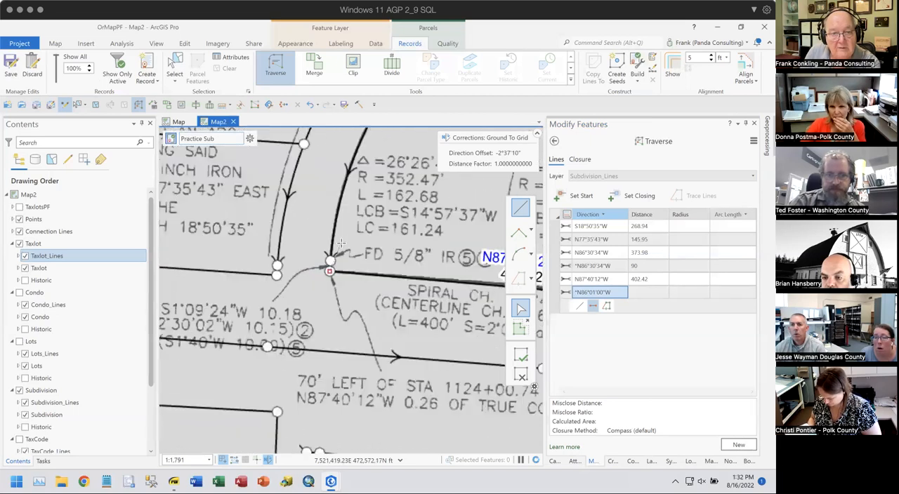
scroll(357, 274, down, 2)
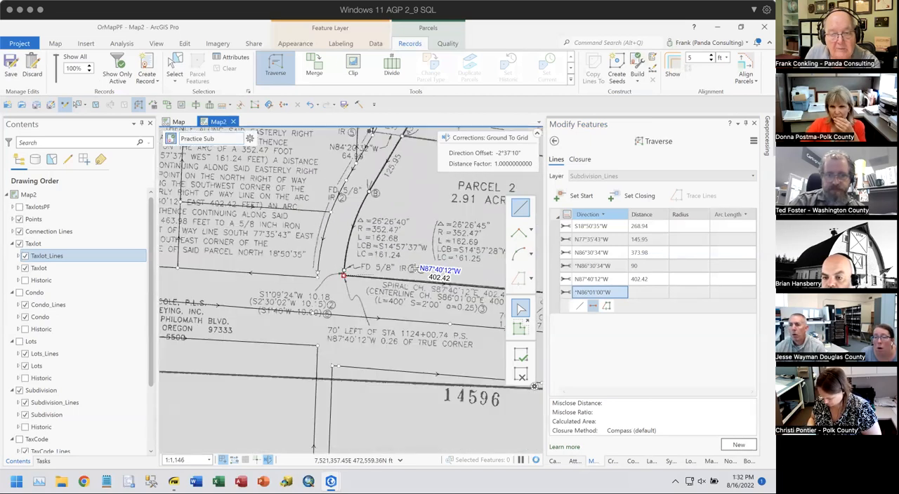
click(618, 292)
text(1.092)
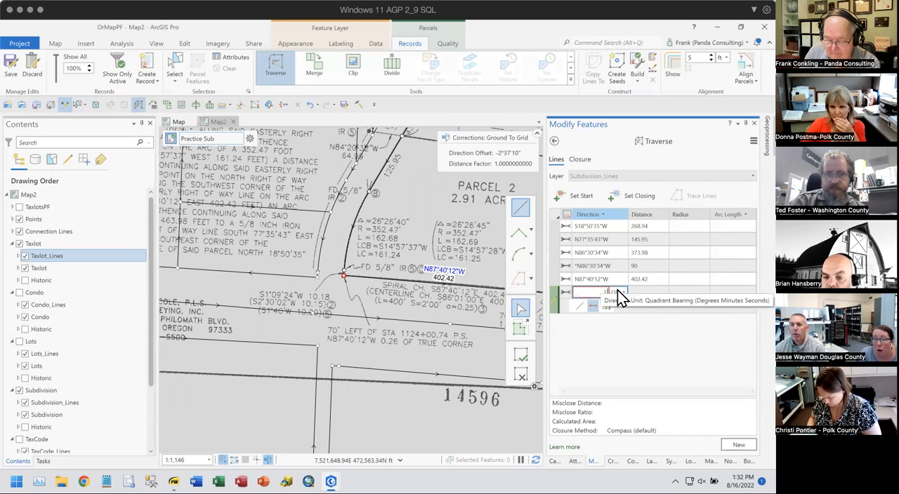
text(4-1)
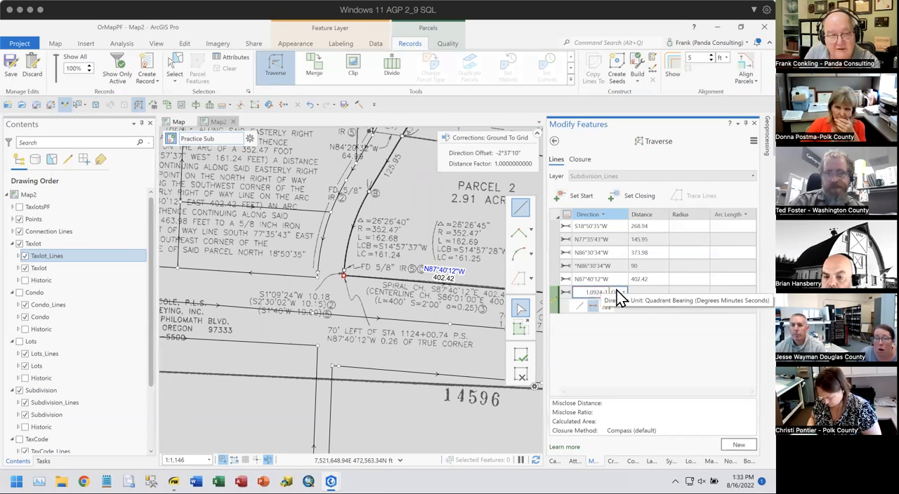
key(Tab)
text(10.18)
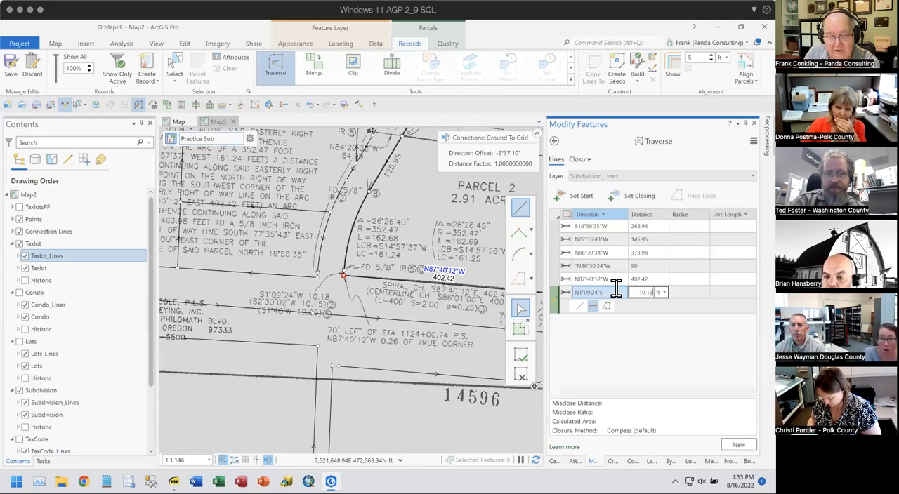
key(Return)
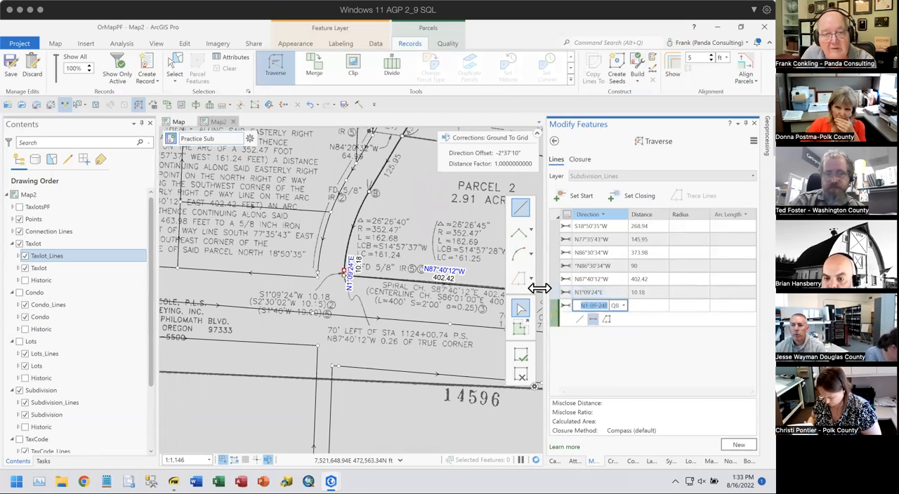
- Enter chord bearing 14.5737-1cb and distance 0 for the seventh course, the curve along Parcel 2's west boundary
drag(374, 285, 363, 316)
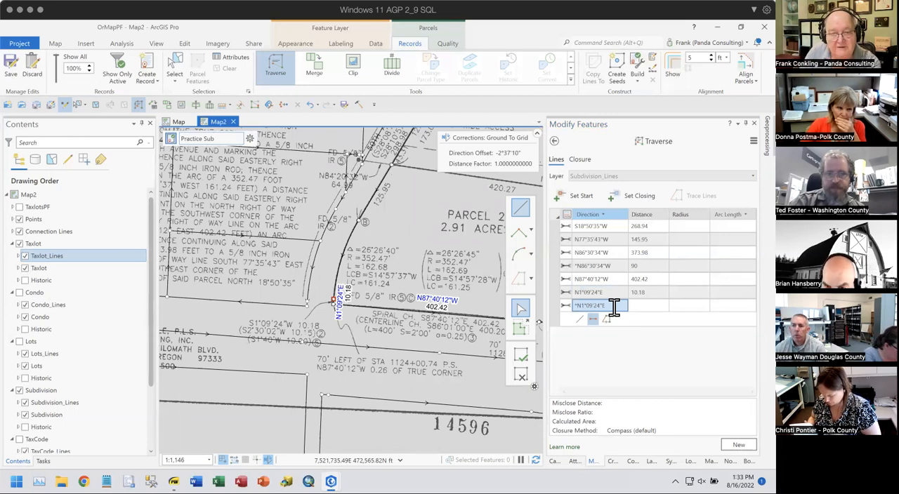
scroll(614, 307, down, 1)
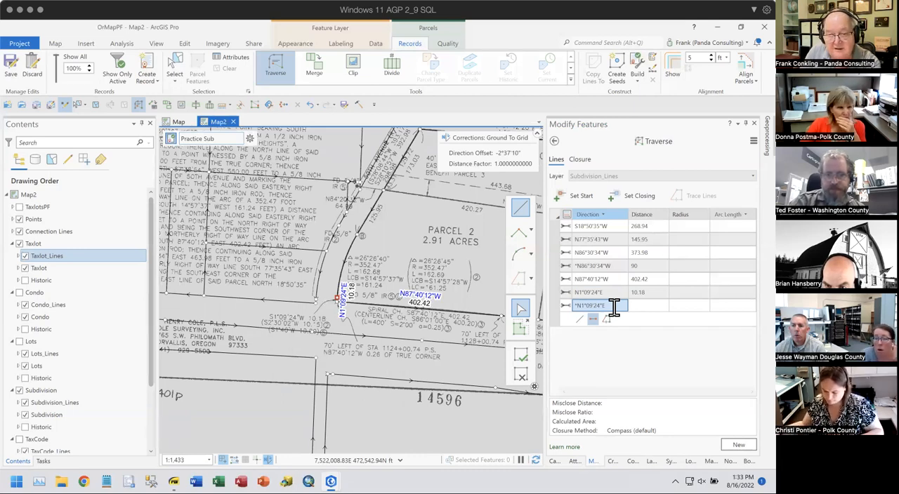
click(614, 307)
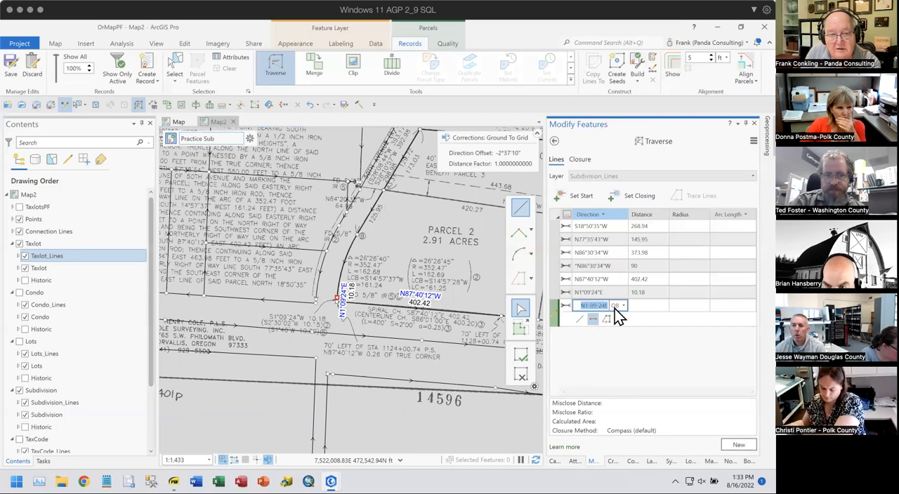
text(14)
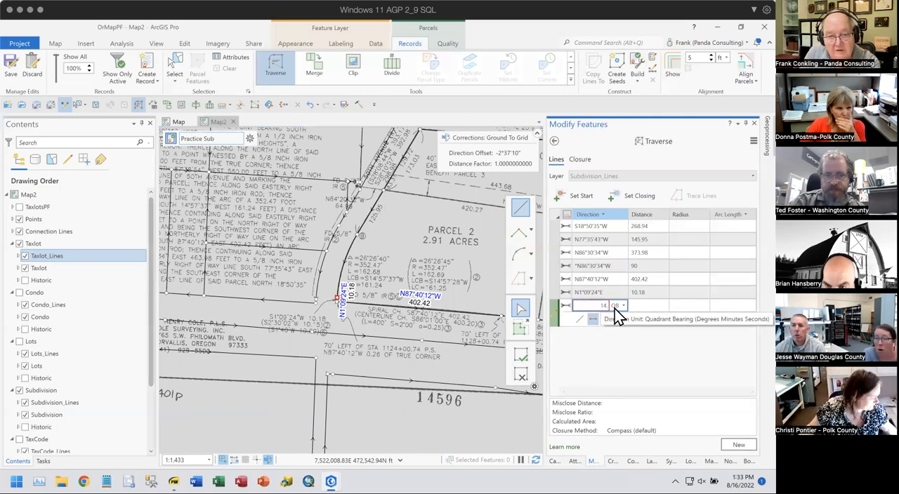
text(.5737-1cb)
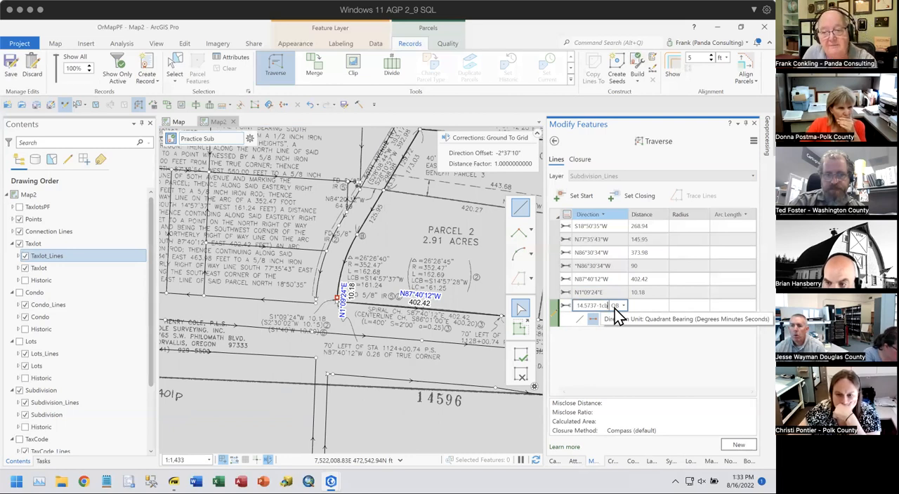
key(Tab)
text(0)
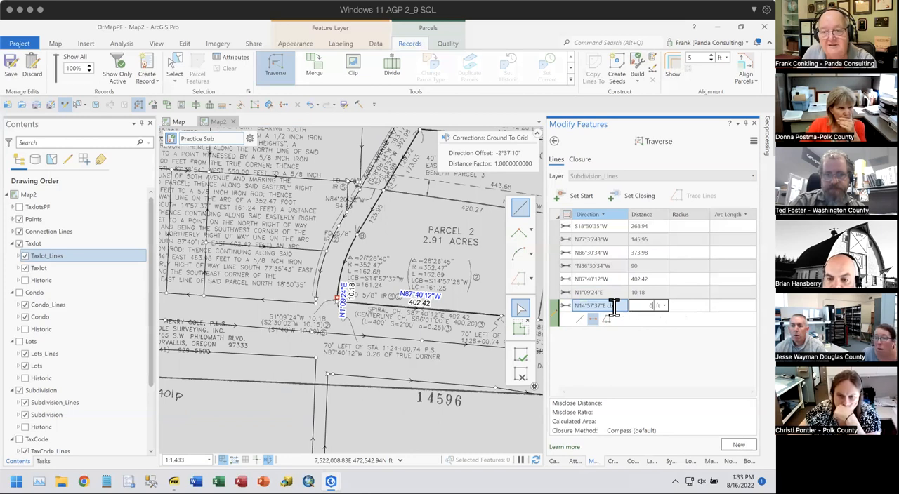
- Set the curve course's radius to 352.47 ft and its central angle to 26.2640d, and add the course
key(Tab)
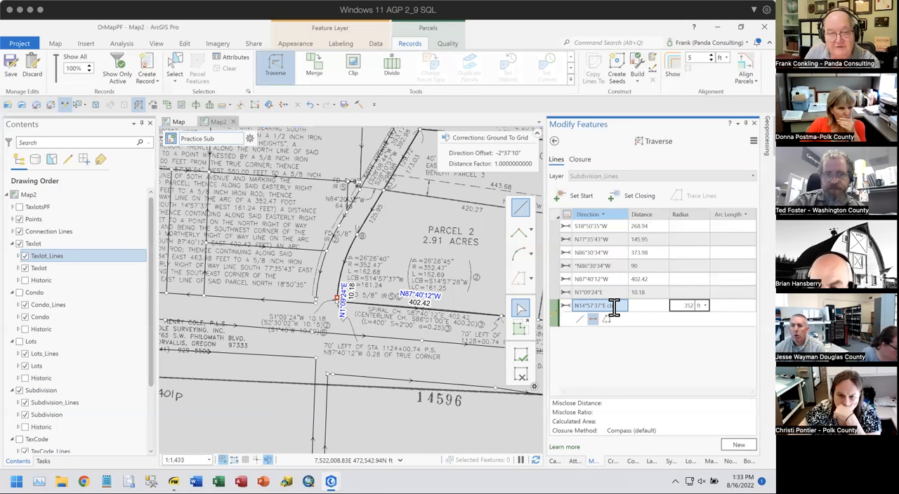
text(352.47)
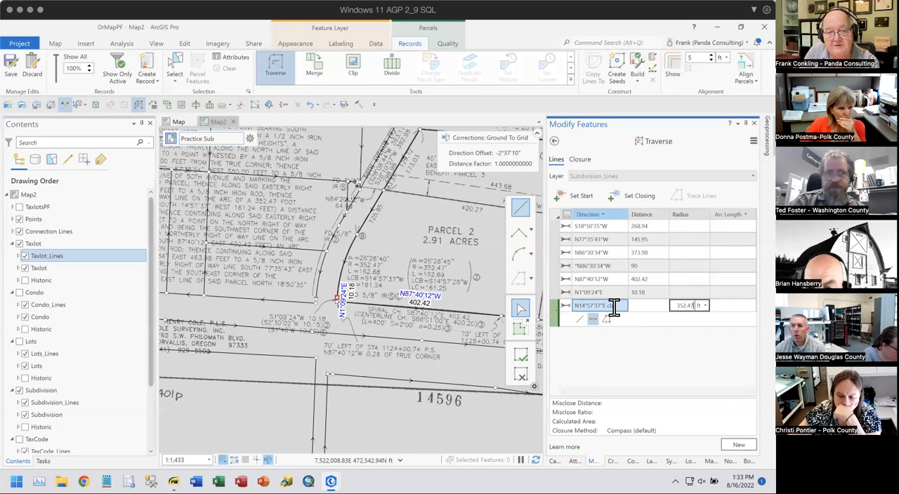
key(Tab)
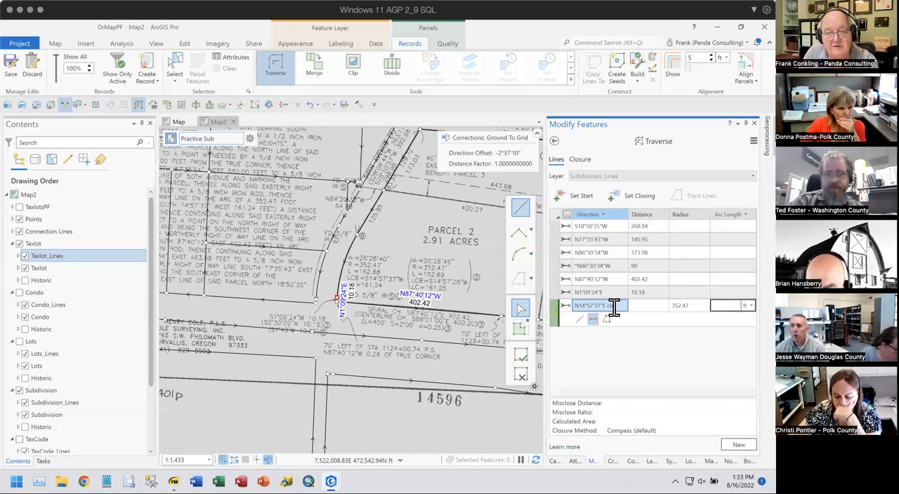
text(26.26)
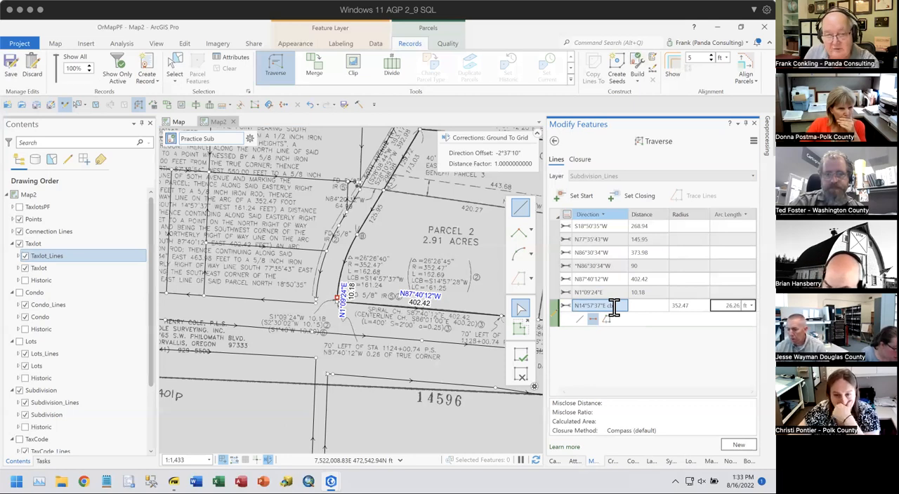
text(40)
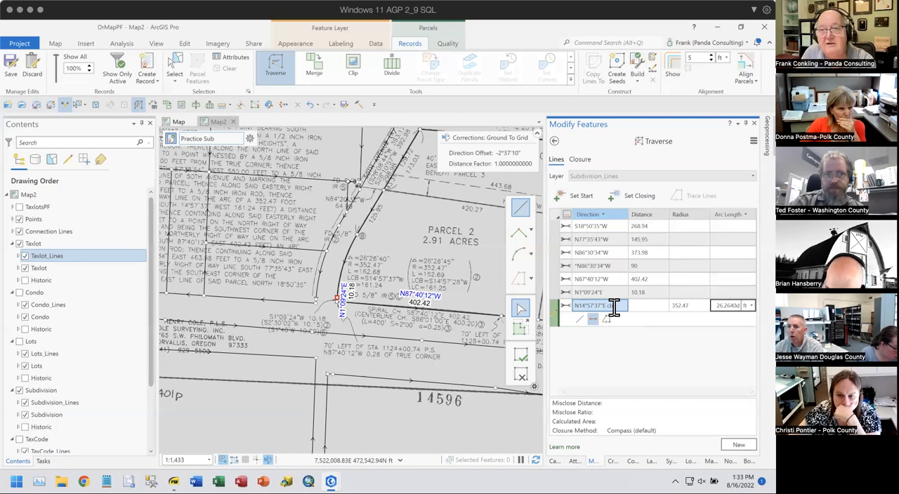
text(d)
key(Return)
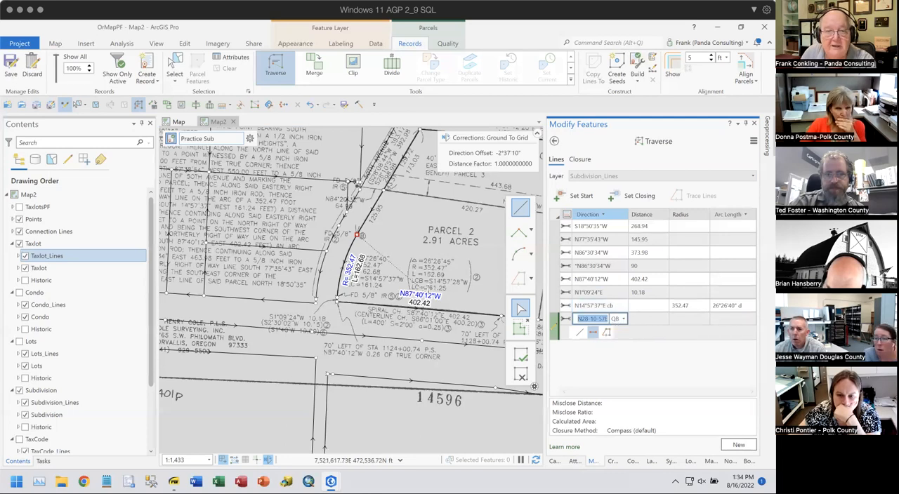
- Add the eighth course north from the curve's end, keeping the tangent direction and setting the distance to 125.95 ft
scroll(344, 293, up, 5)
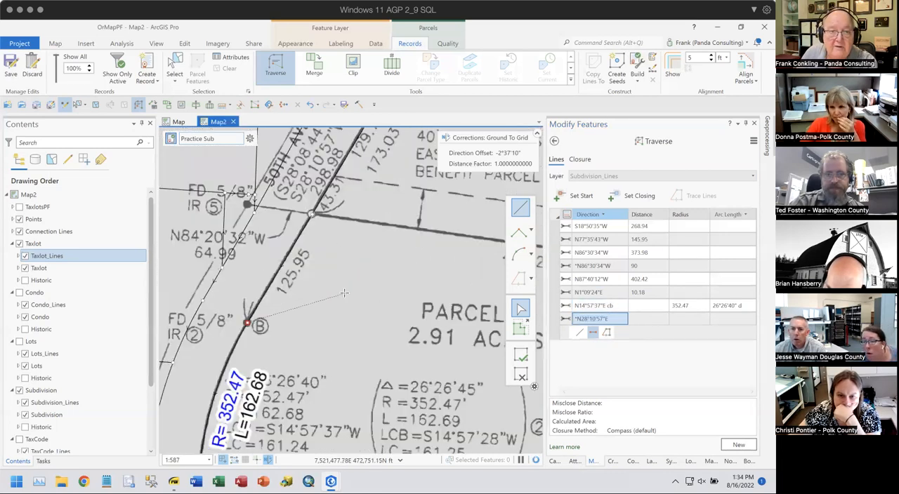
scroll(344, 293, down, 3)
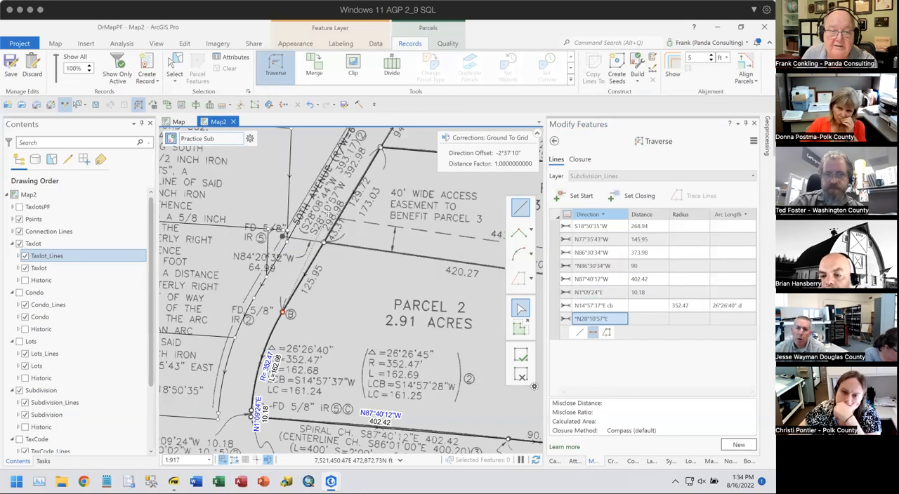
click(619, 318)
key(Tab)
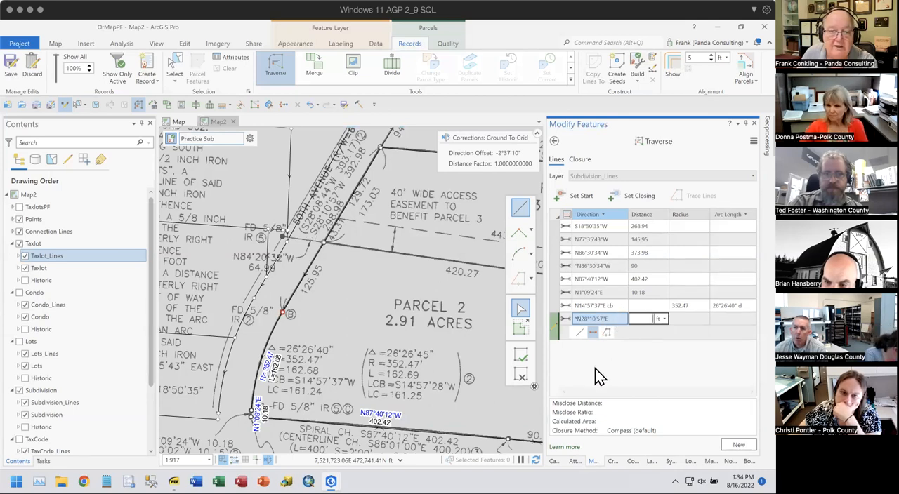
text(125.95)
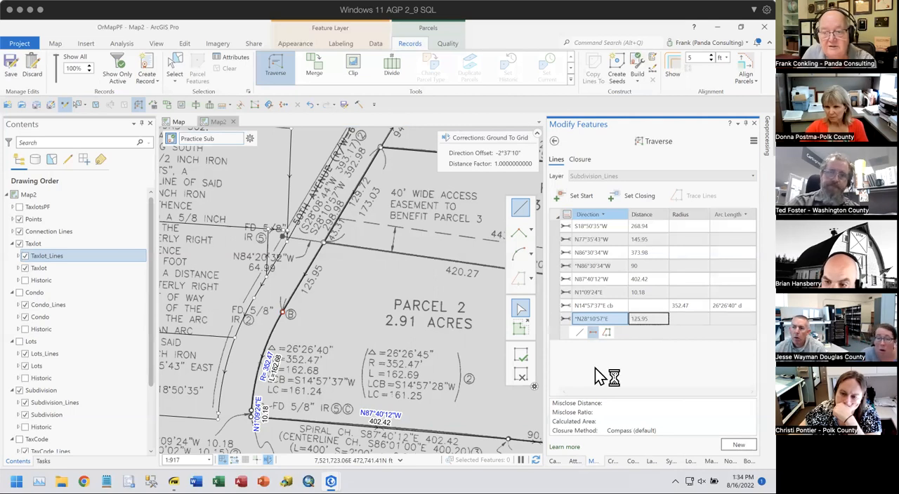
key(Return)
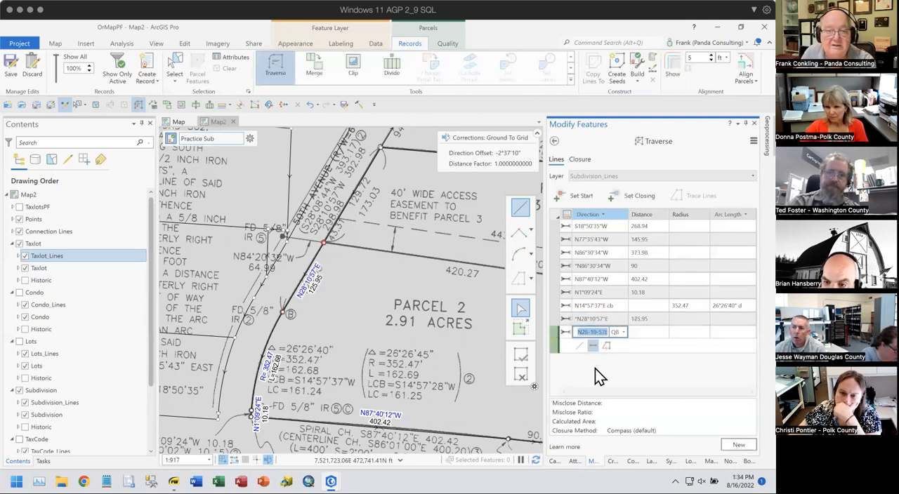
- Add the ninth course along Parcel 1's west boundary, keeping the tangent direction and setting the distance to 173.03 ft
drag(414, 319, 396, 360)
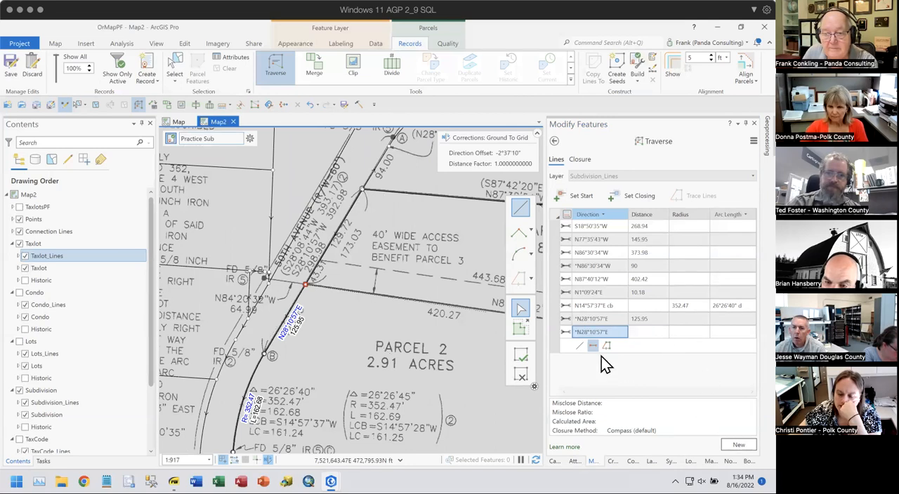
click(618, 333)
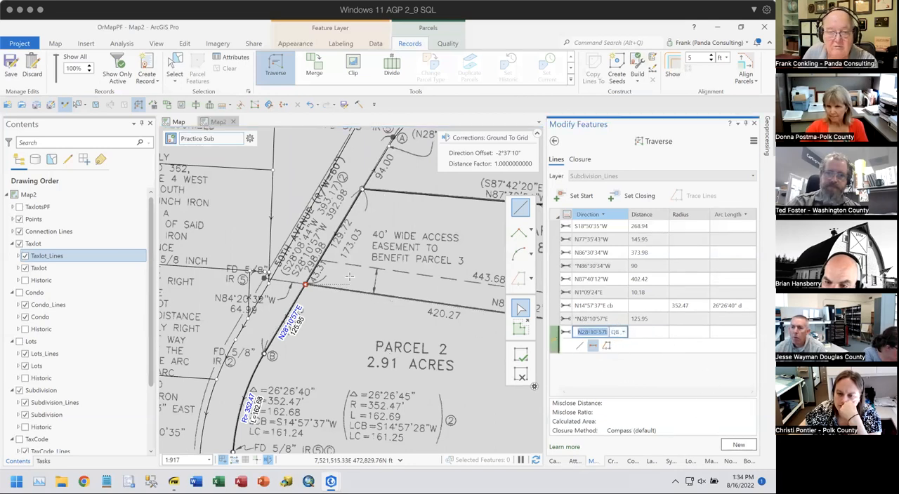
key(Tab)
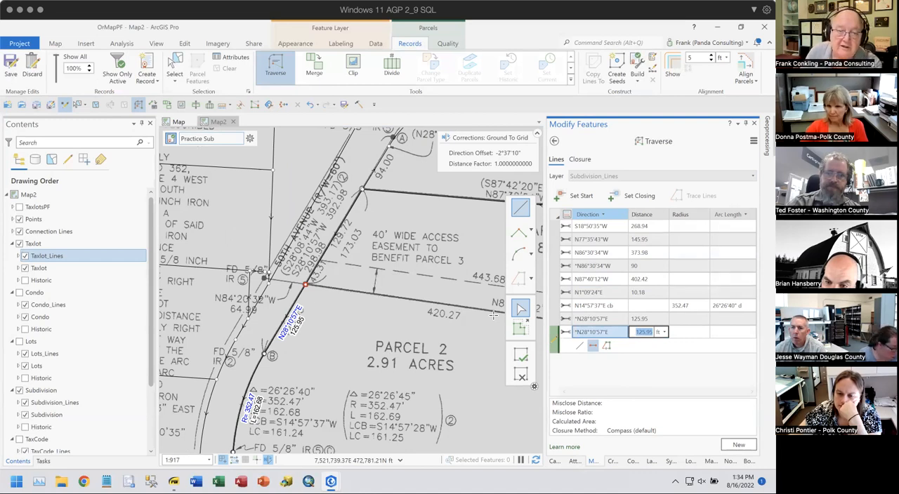
text(173.03)
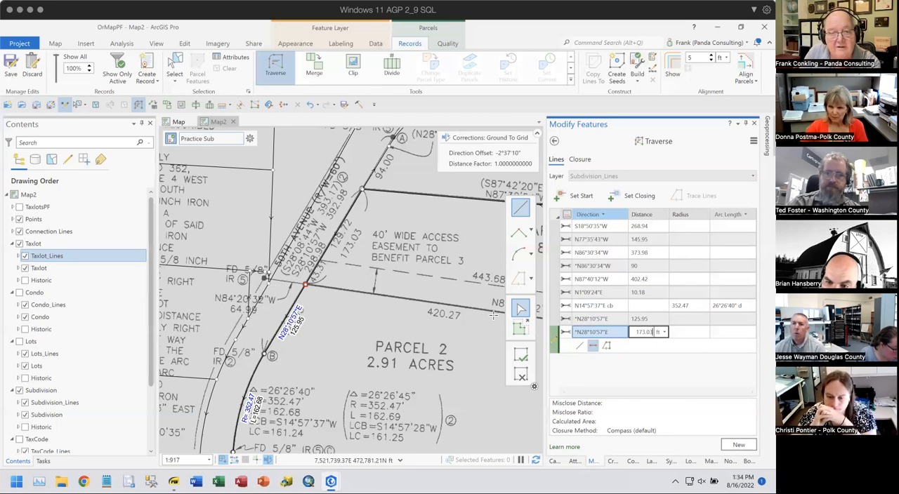
key(Return)
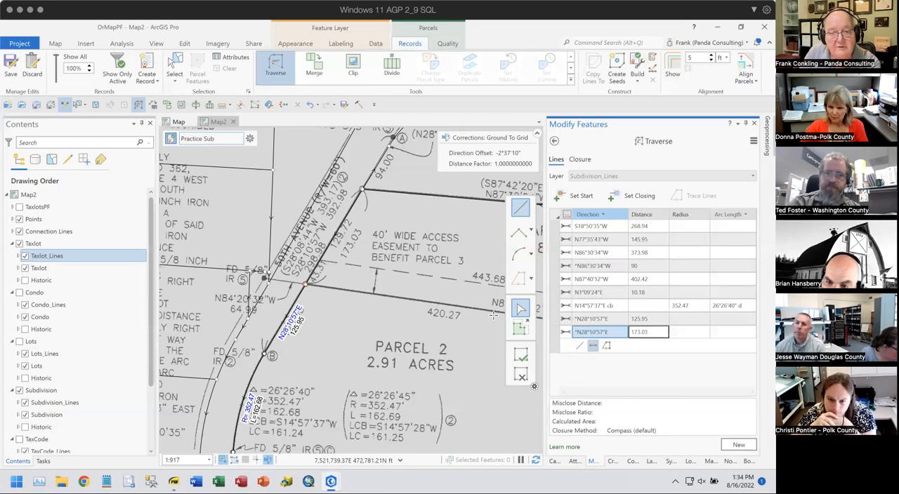
- Add the tenth course along Parcel 1's north boundary with direction 87.3854-2 and distance 550 ft
drag(400, 214, 267, 319)
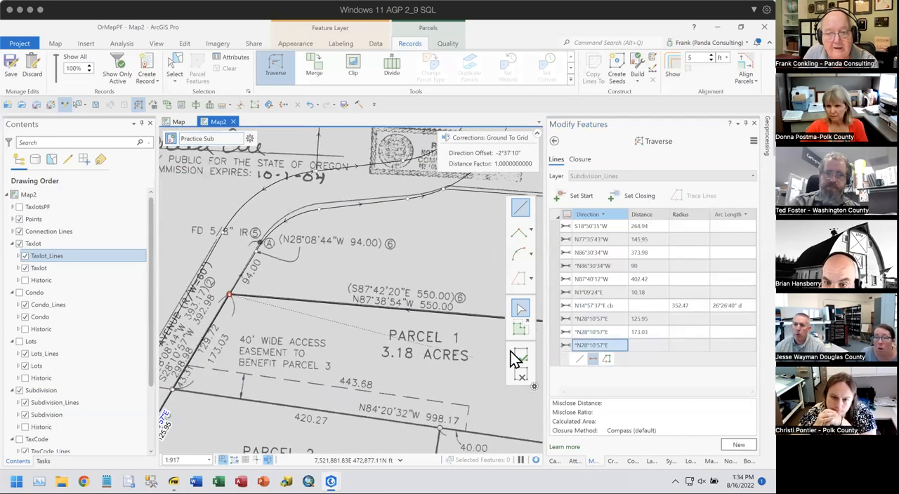
click(617, 345)
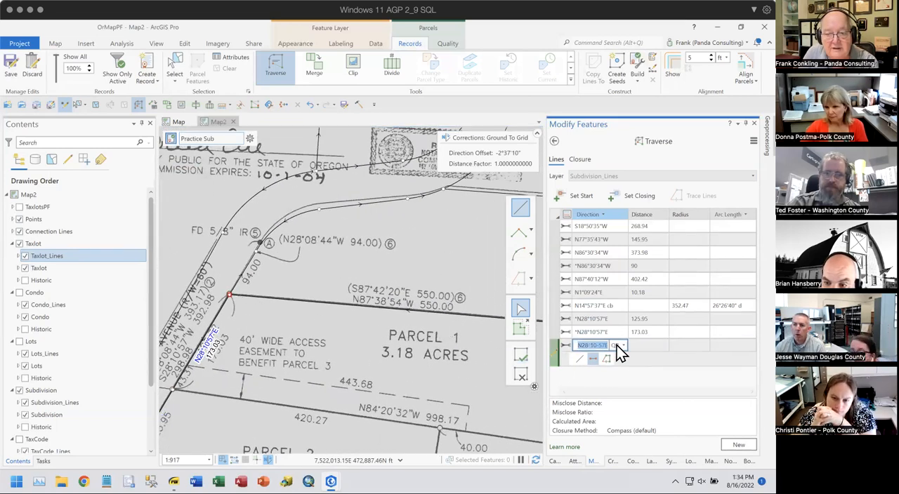
key(BackSpace)
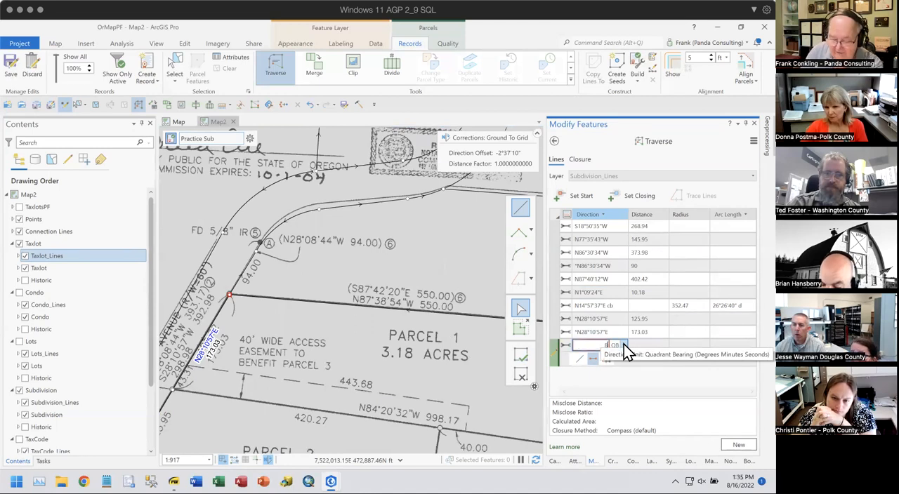
text(87.4220-)
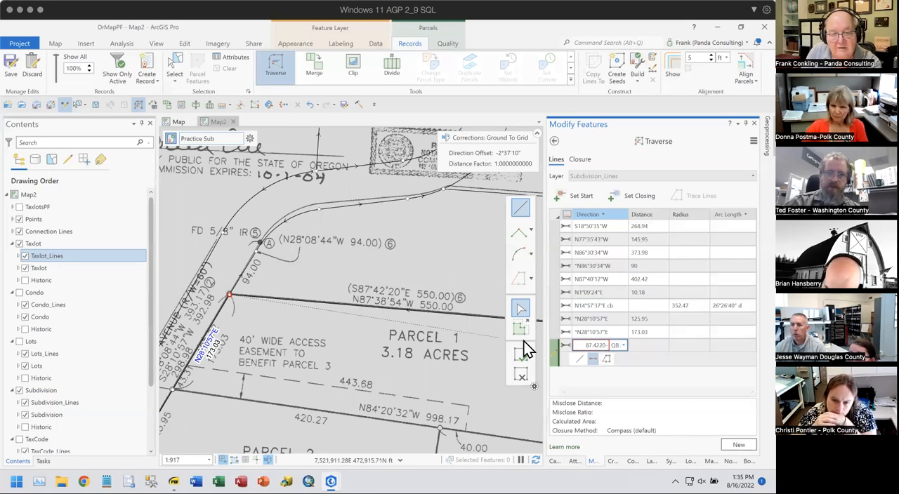
drag(580, 346, 608, 345)
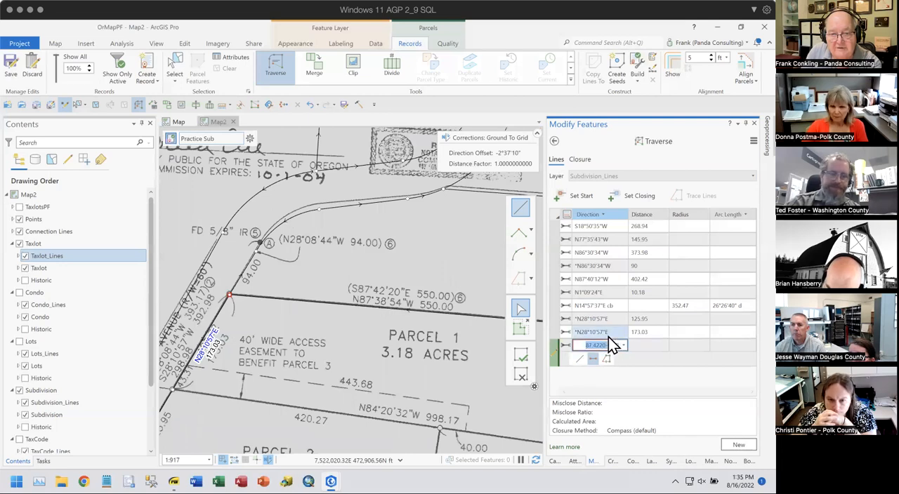
key(BackSpace)
text(87.)
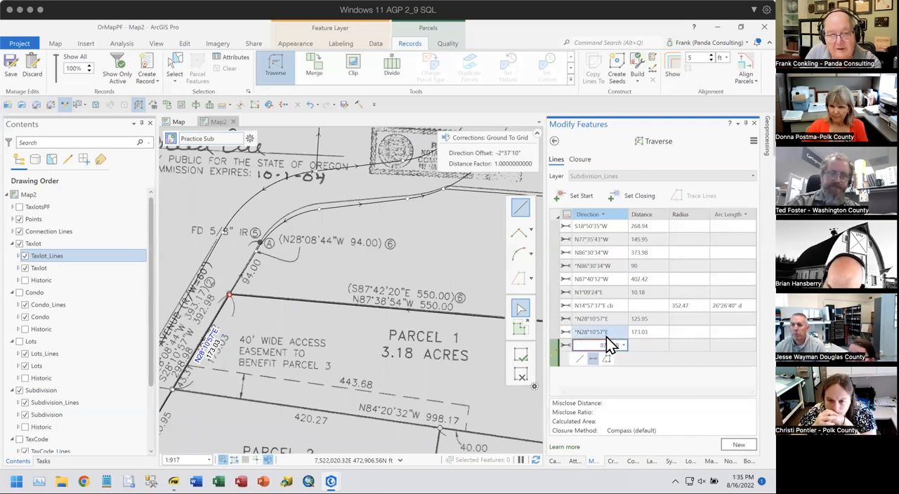
text(3854-)
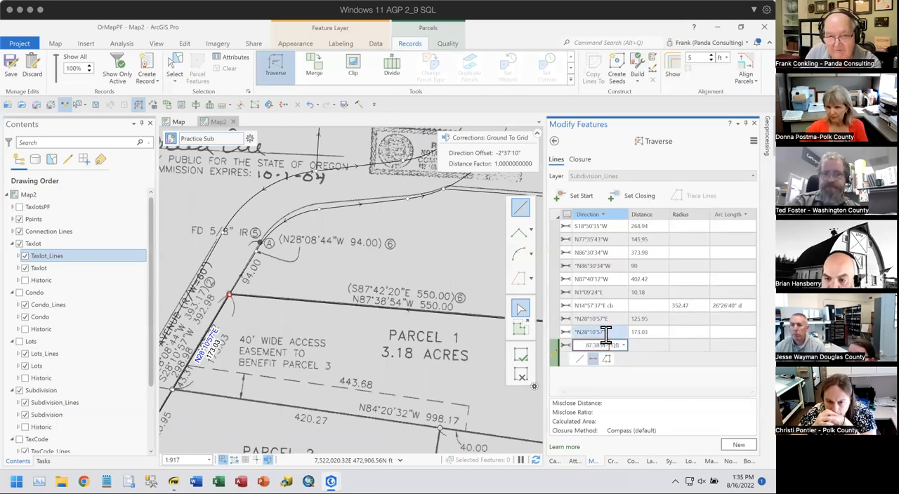
text(2)
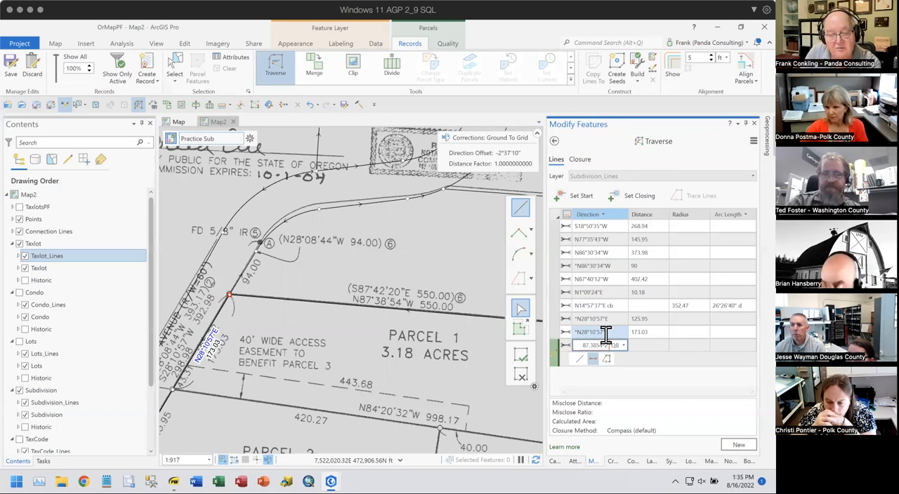
key(Tab)
text(550)
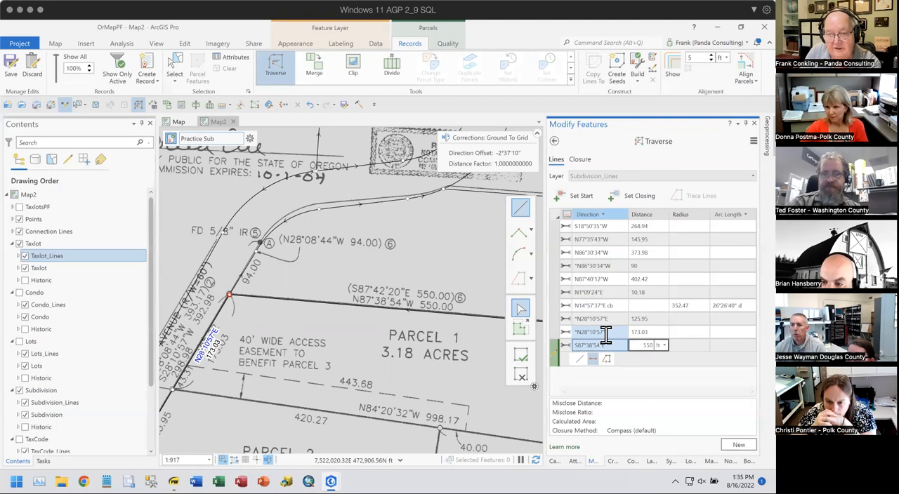
key(Return)
- Add the eleventh course southeast to the Initial Point with direction 57.4417-2 and distance 428.05 ft
drag(414, 383, 133, 333)
drag(298, 361, 252, 295)
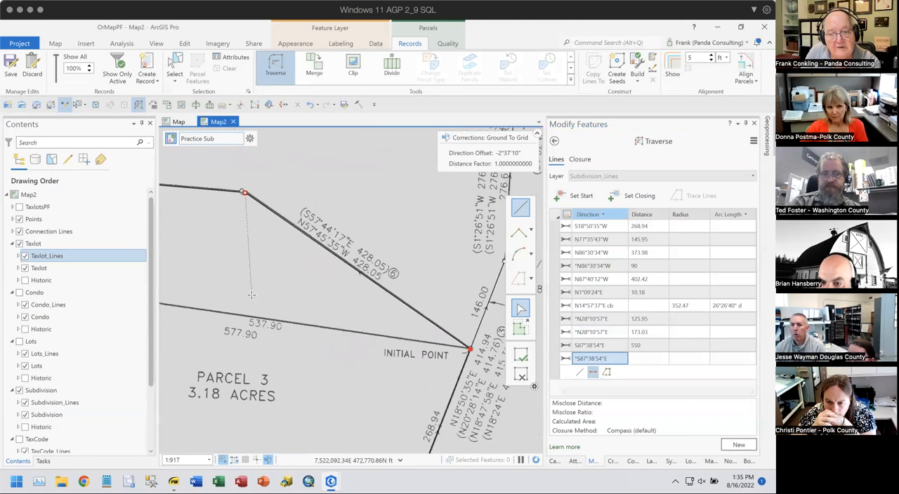
click(621, 356)
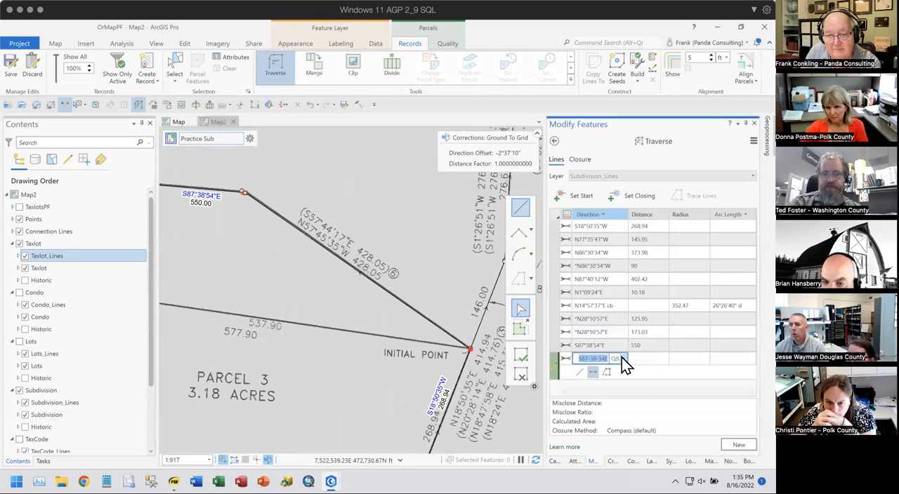
text(57)
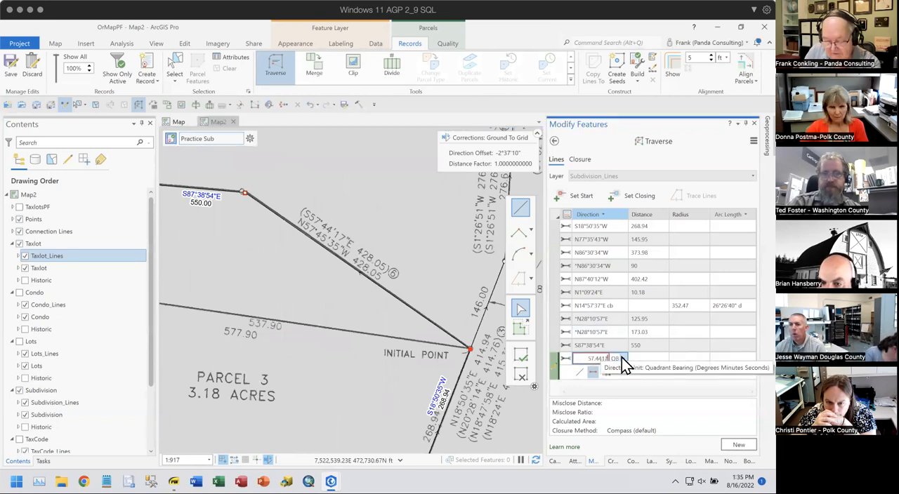
text(.4417-2)
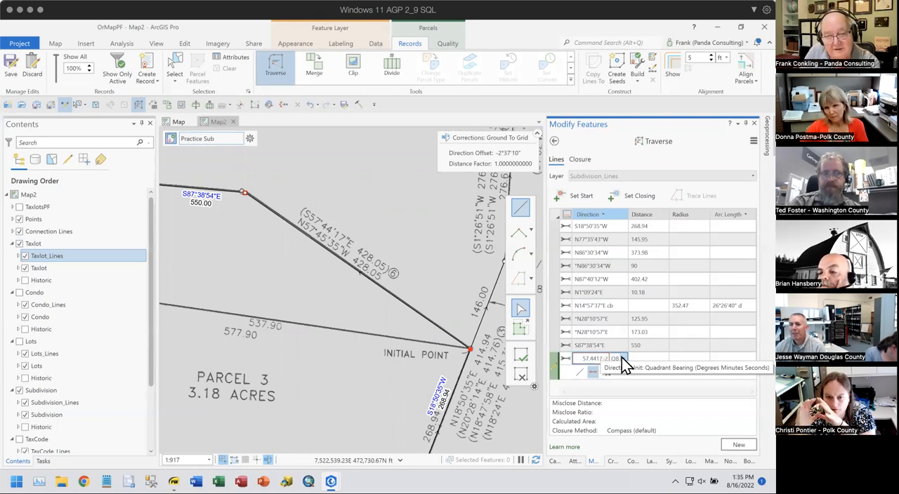
key(Tab)
text(428.05)
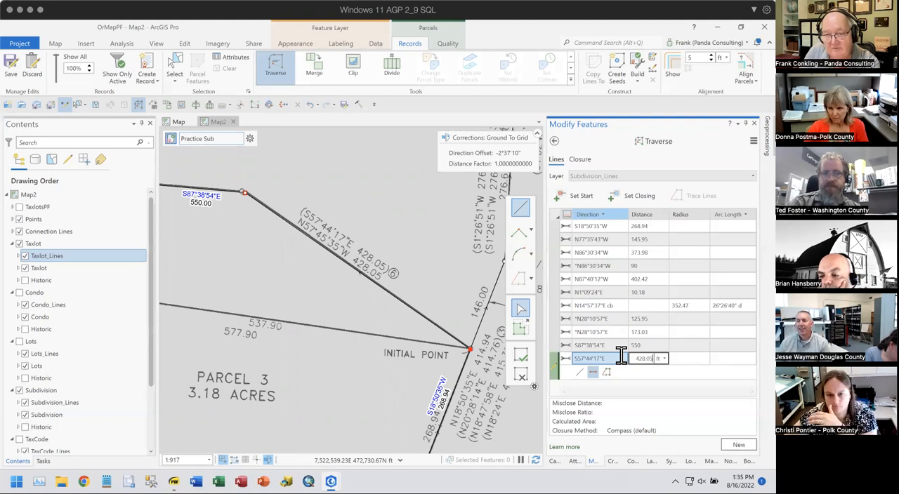
key(Return)
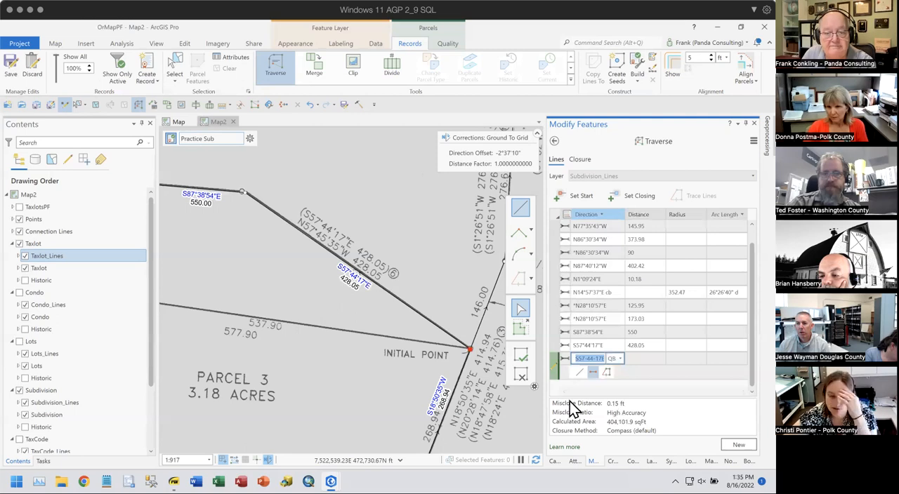
- Set the direction of the closing 428.05 ft course to S57-45-35E
scroll(427, 383, down, 3)
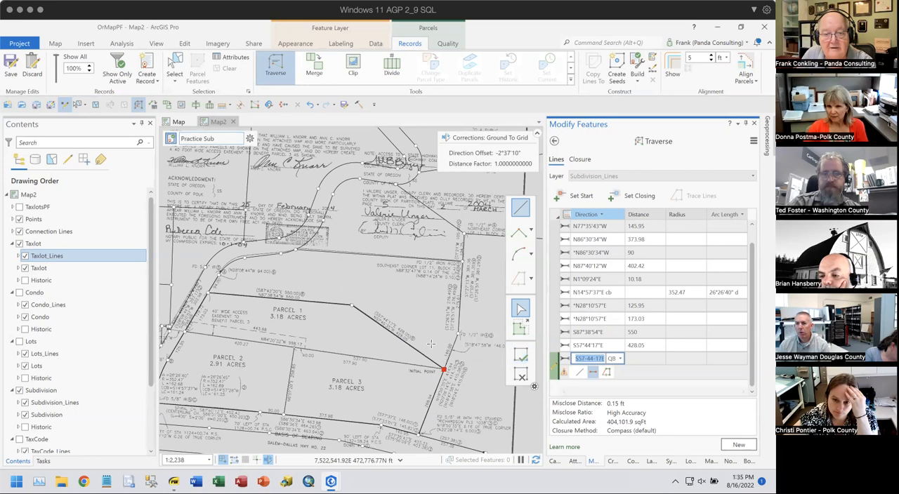
scroll(412, 344, up, 4)
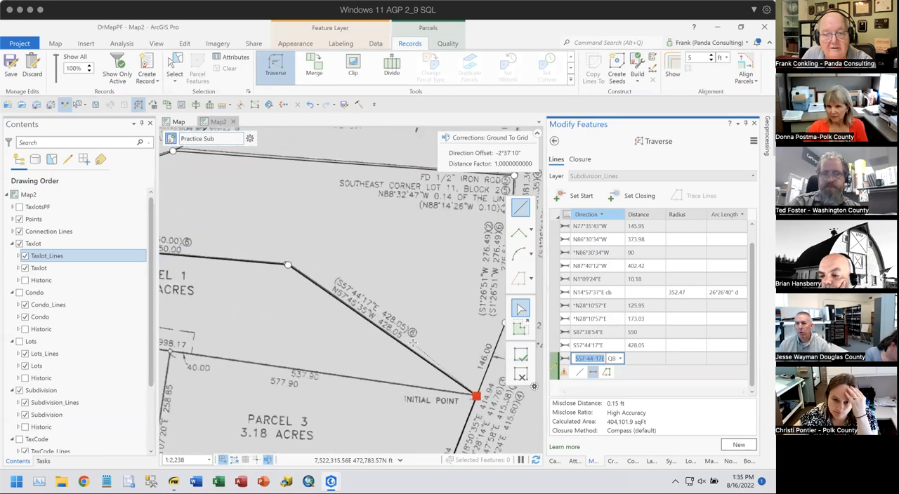
click(592, 344)
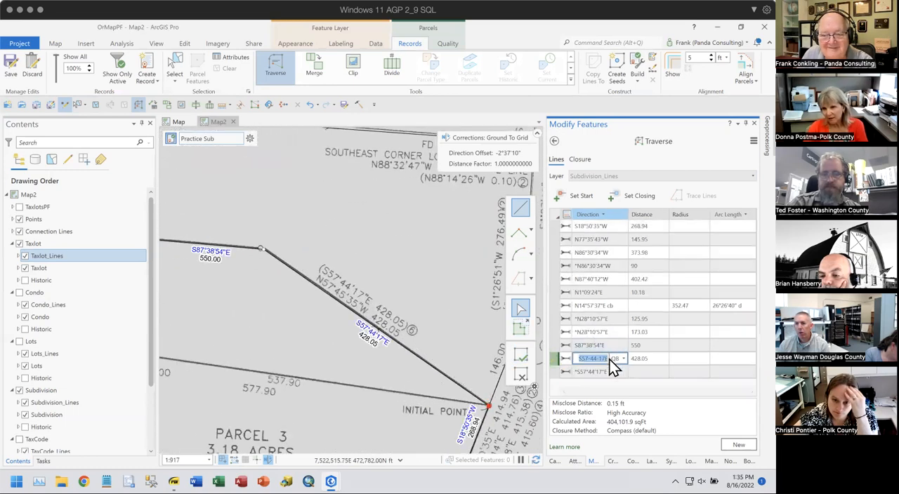
click(599, 356)
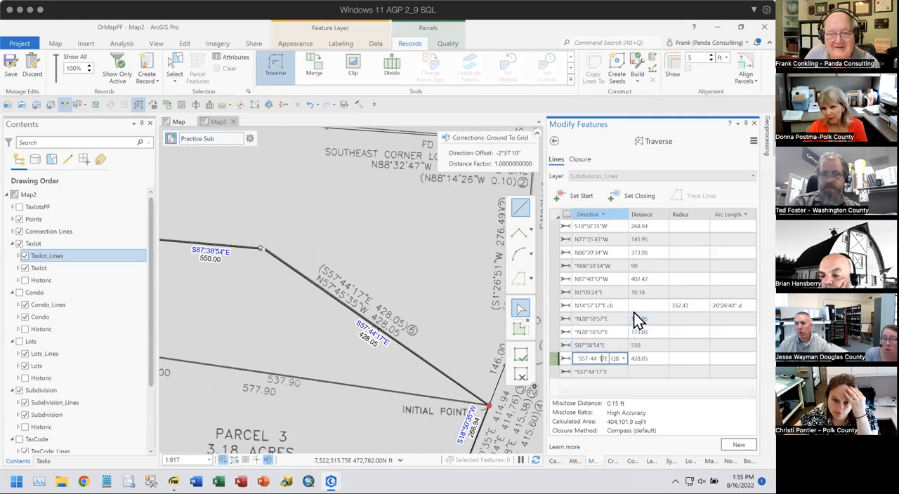
key(Left)
key(Left)
key(Left)
key(Left)
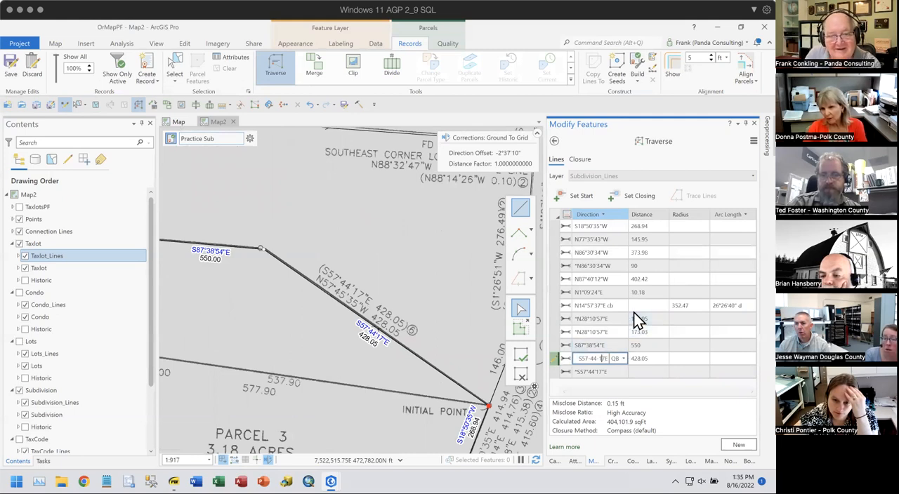
key(Right)
key(Right)
key(Right)
key(Right)
key(Right)
key(BackSpace)
key(BackSpace)
key(BackSpace)
key(BackSpace)
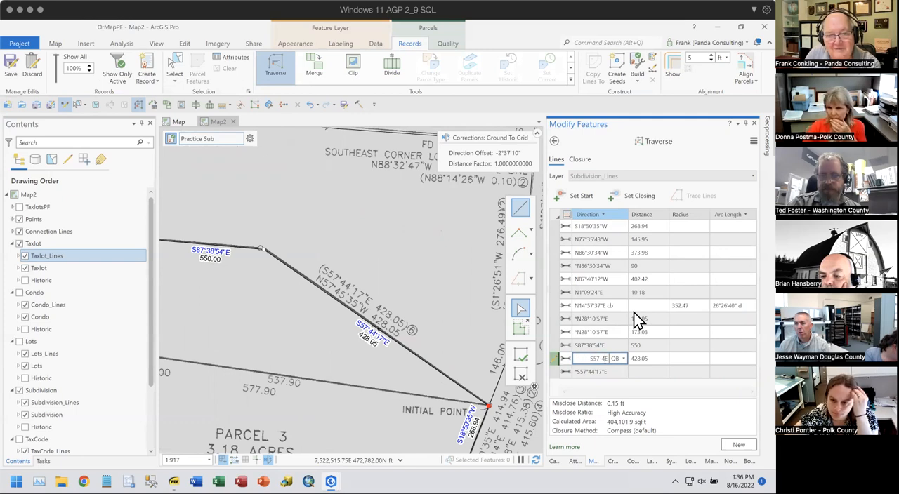
text(5)
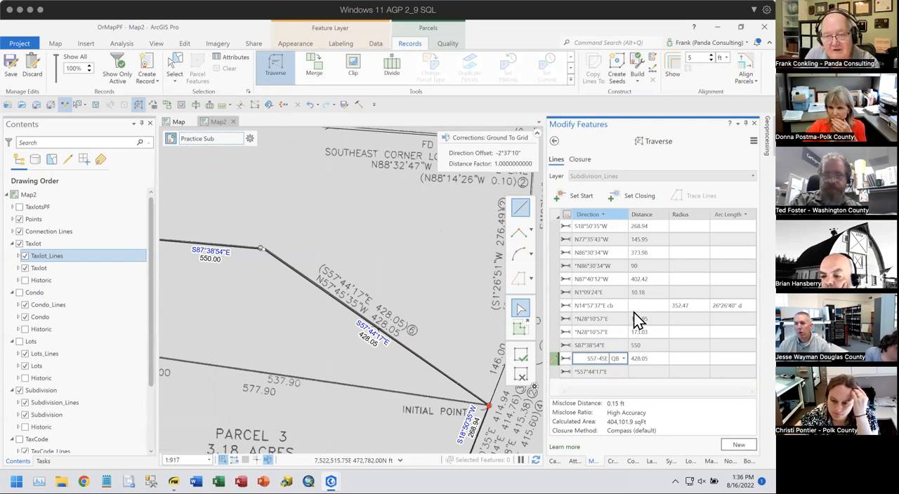
text(35)
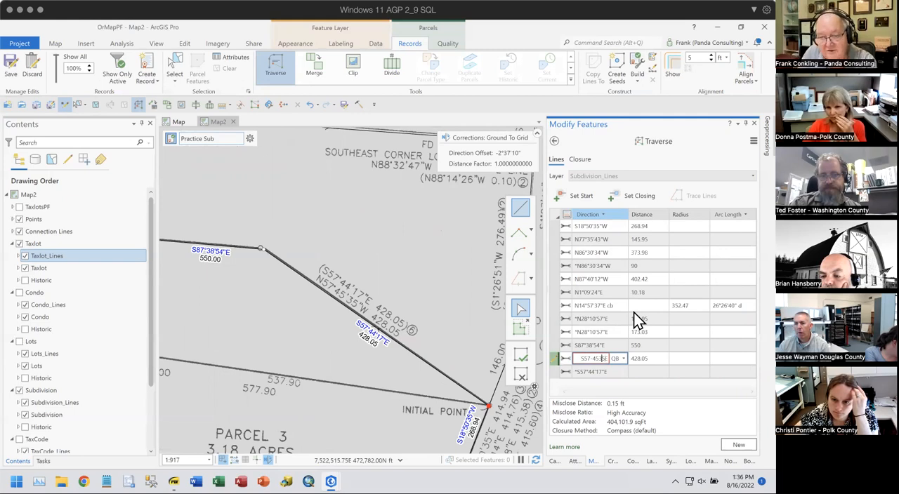
text(-)
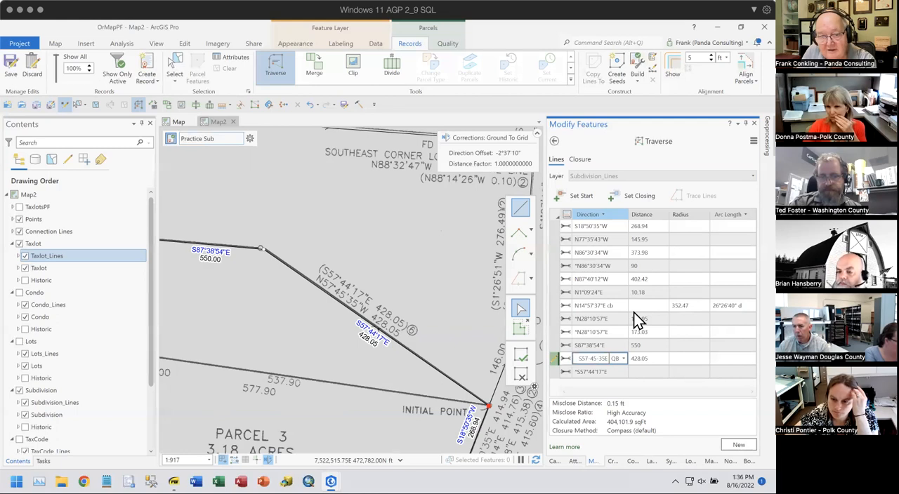
key(Return)
key(Tab)
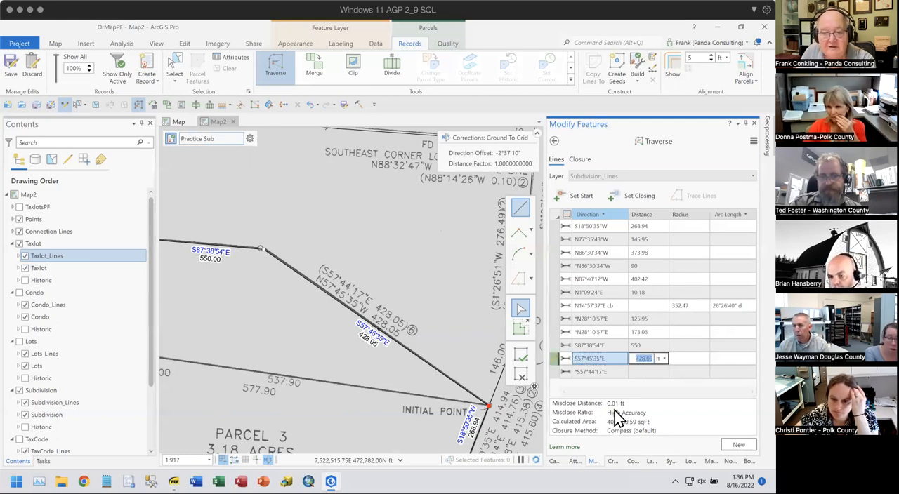
- Check the traverse's closure tolerance setting, close it, and exit the Traverse tool
scroll(422, 340, down, 3)
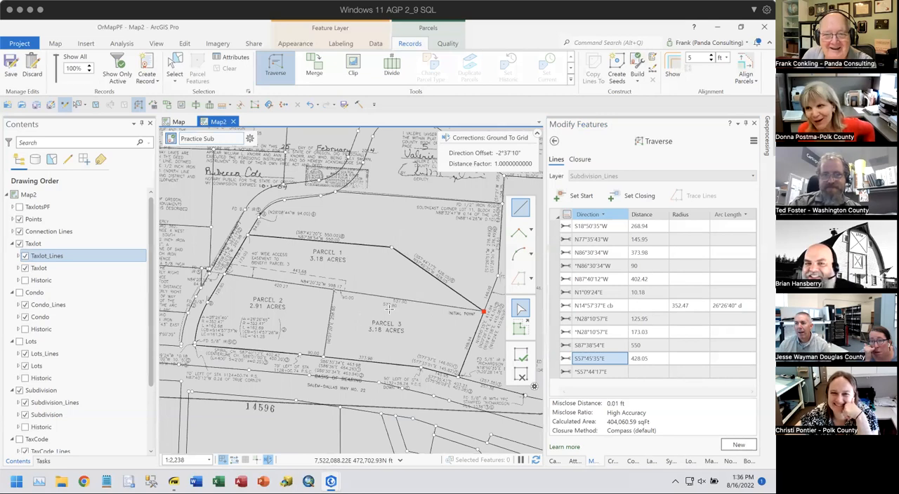
drag(322, 316, 314, 278)
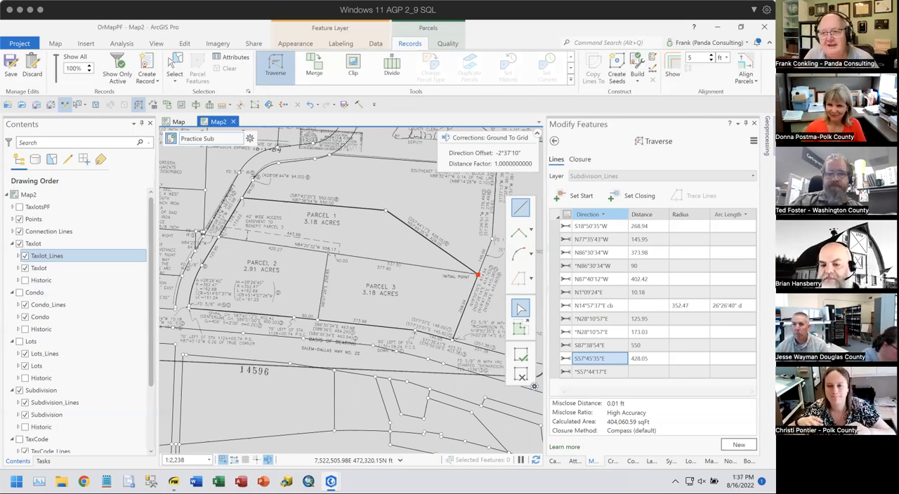
click(753, 141)
click(706, 191)
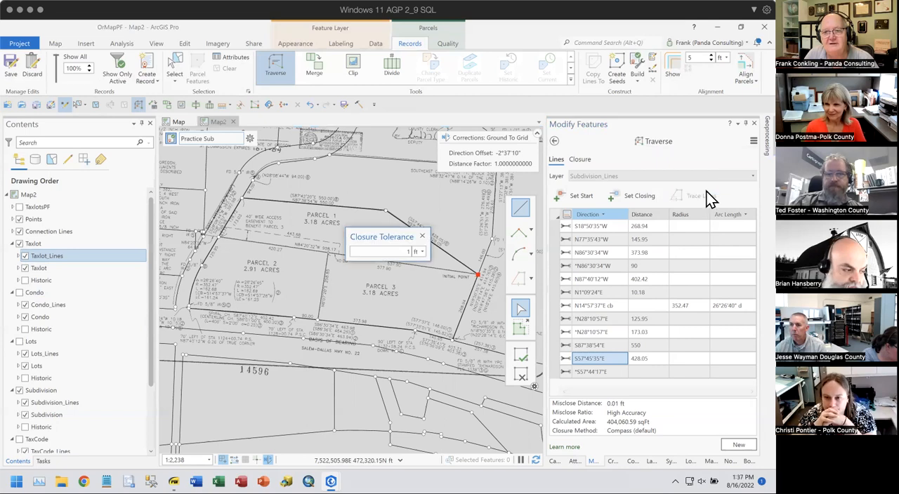
click(424, 236)
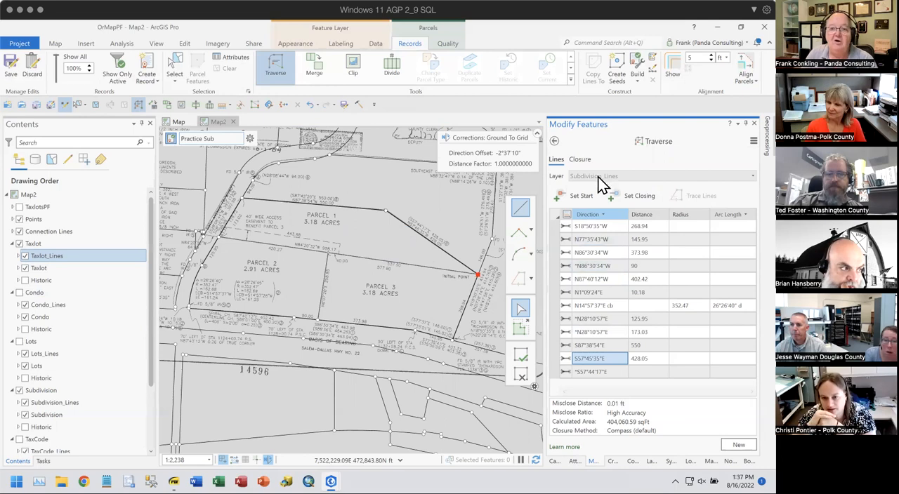
click(555, 143)
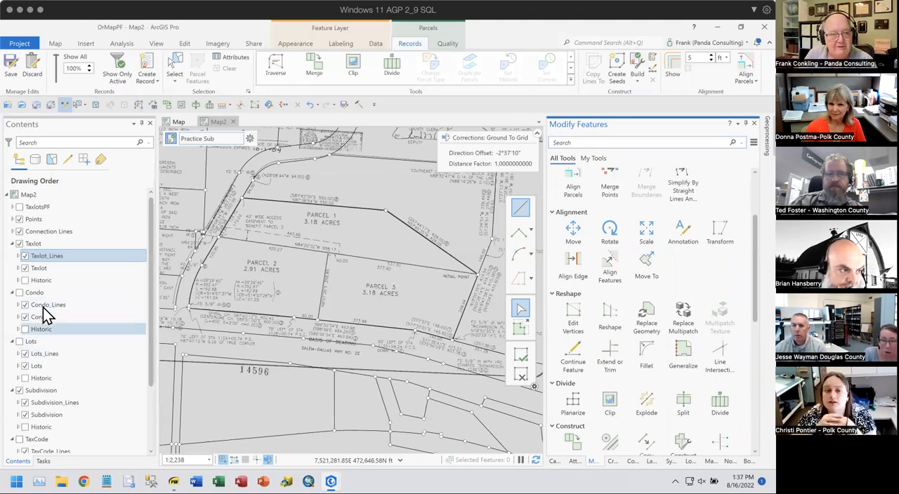
- Hide the CS14596 PP2004-0005.jpg plat image and the Taxlot group so the traversed subdivision boundary stands alone
scroll(76, 366, down, 2)
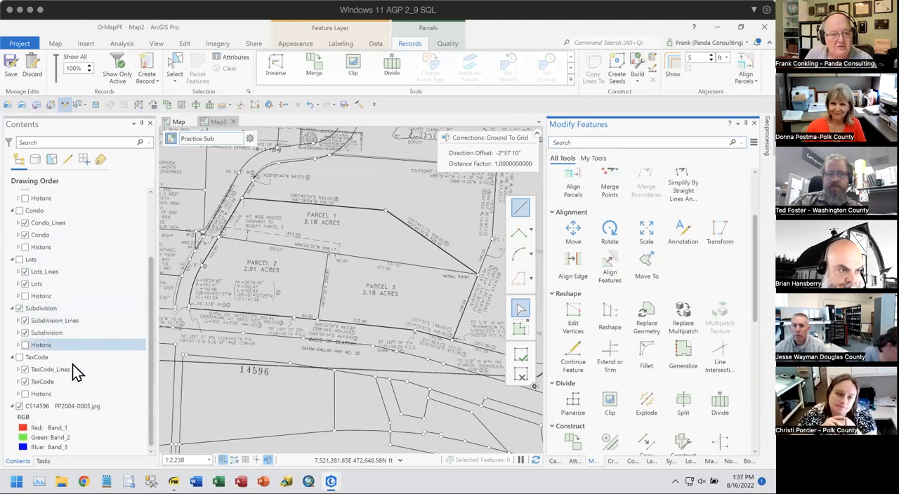
click(19, 406)
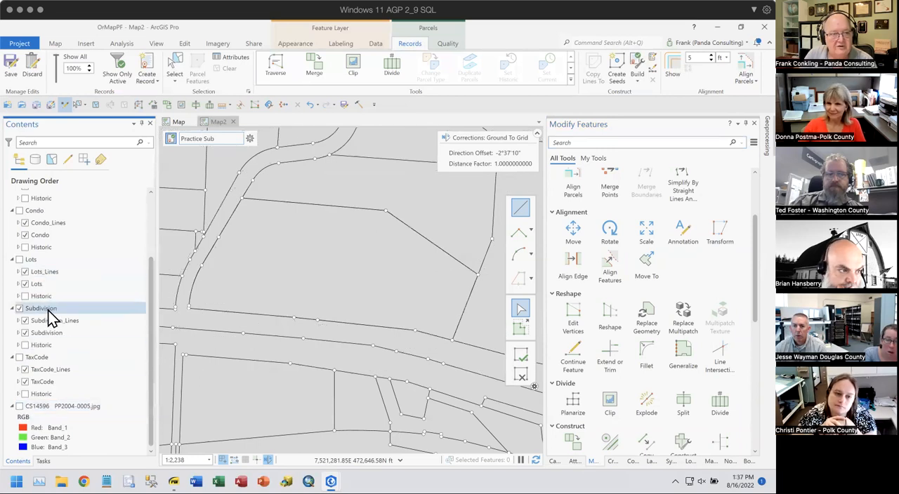
scroll(32, 292, up, 2)
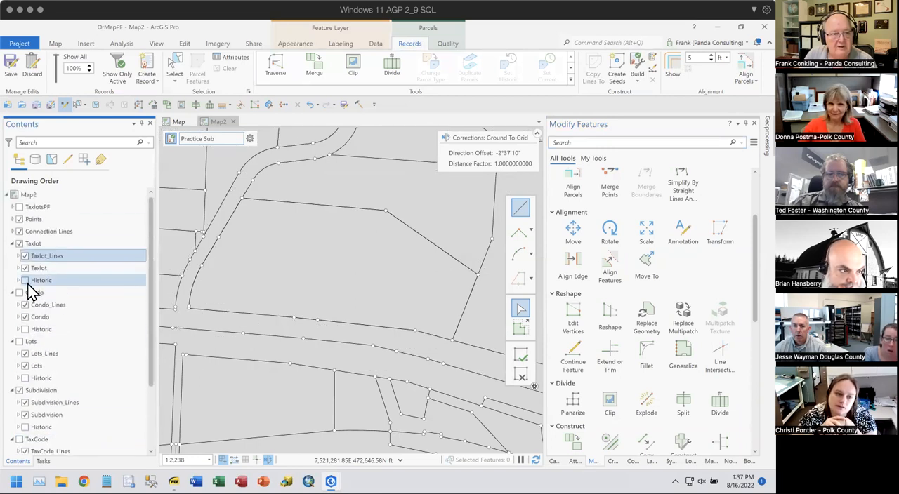
click(19, 243)
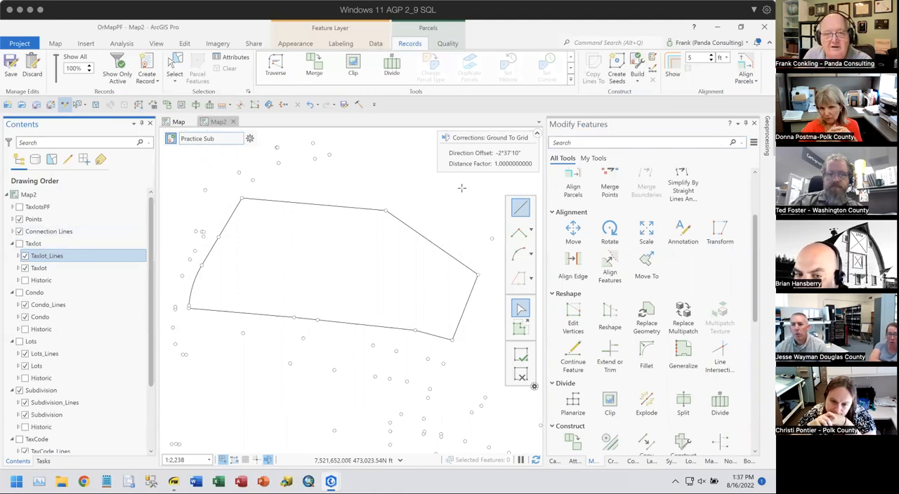
- Build the subdivision polygon from a seed within the closed boundary and set its Name attribute to Name
click(616, 67)
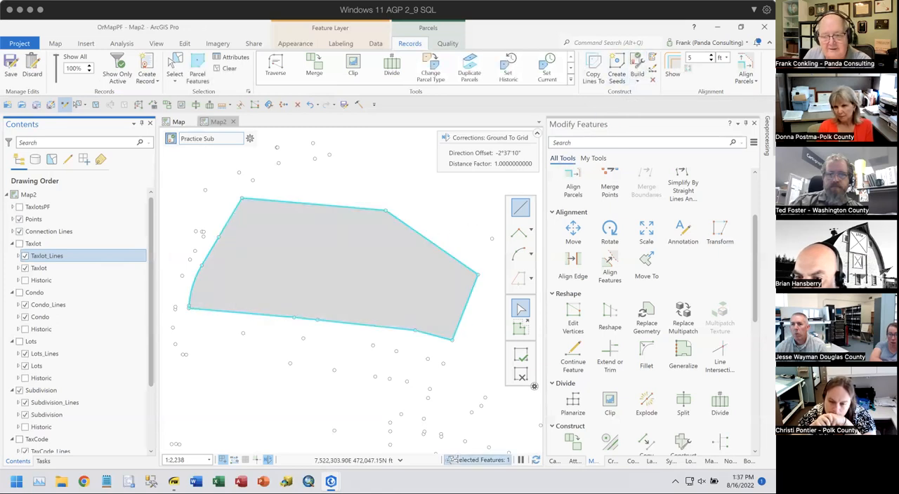
click(574, 462)
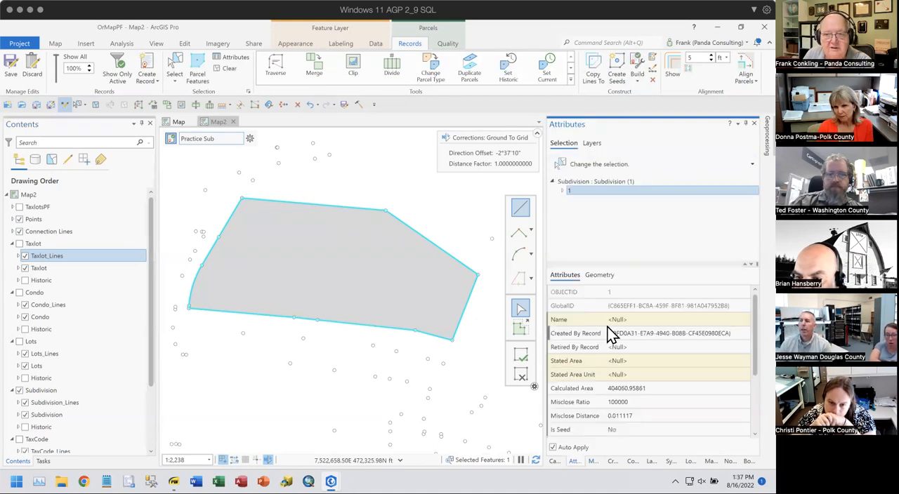
click(661, 318)
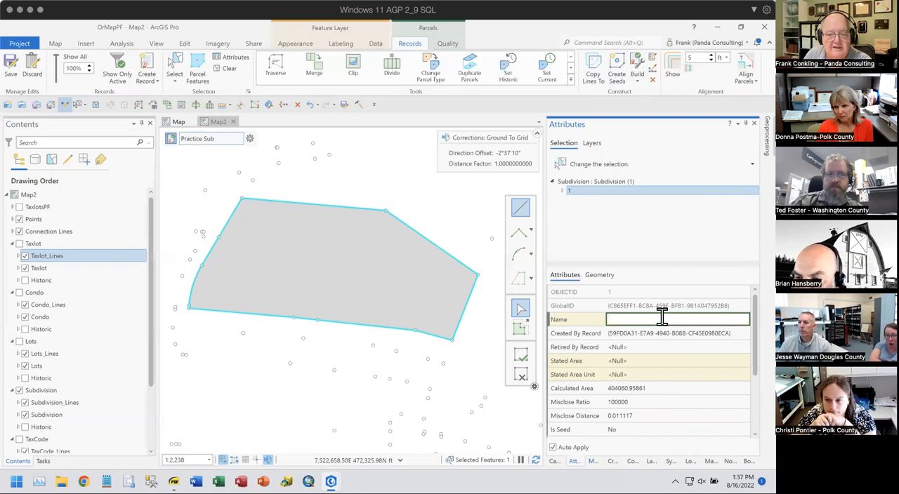
text(Name)
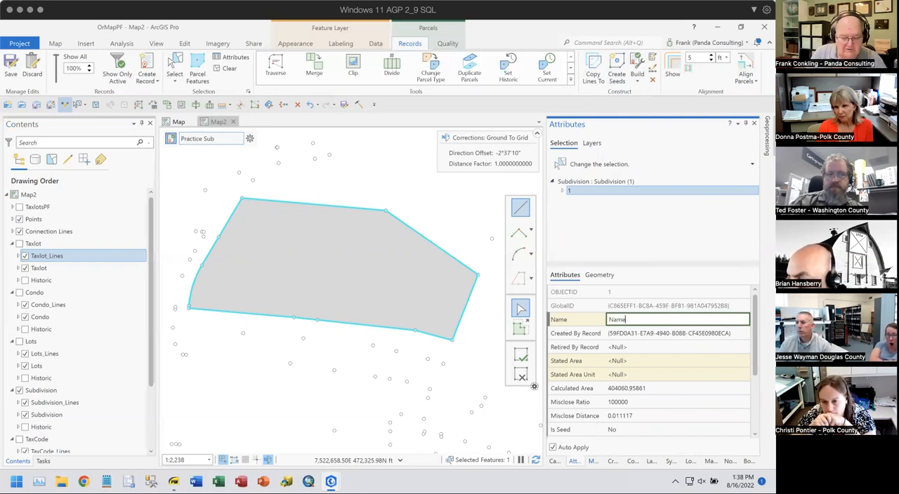
key(Tab)
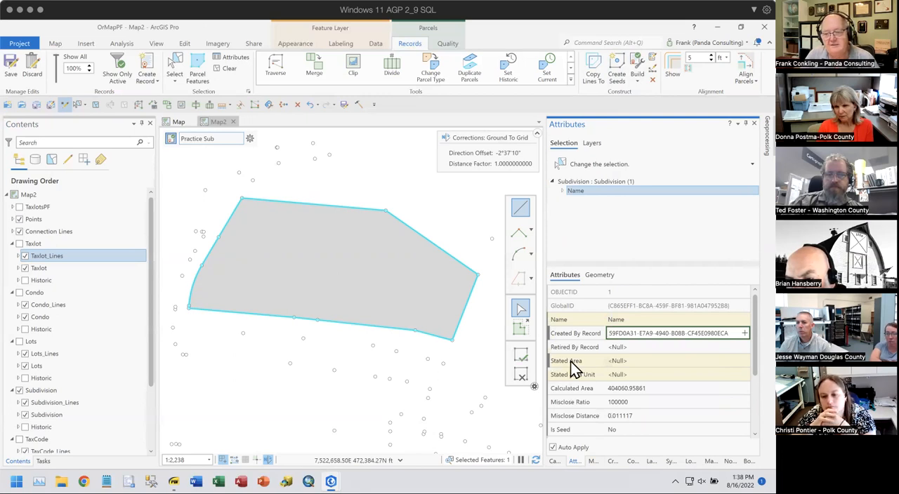
scroll(682, 398, down, 3)
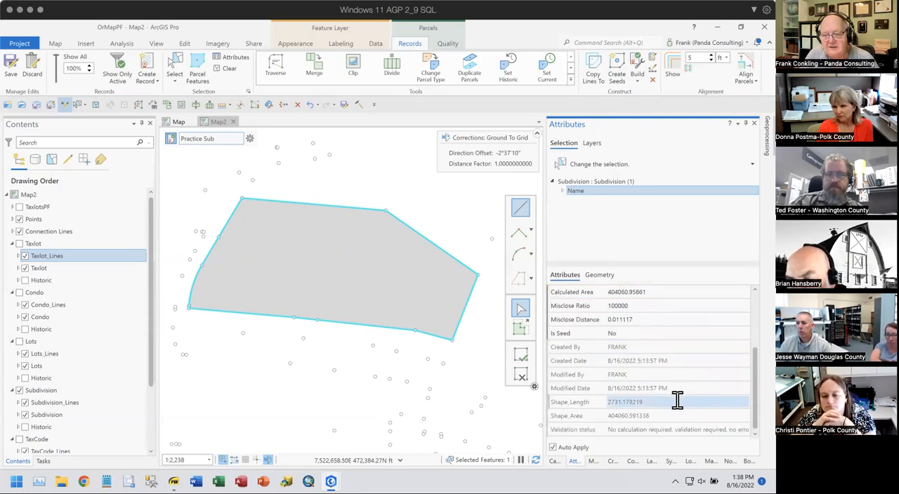
scroll(677, 401, up, 3)
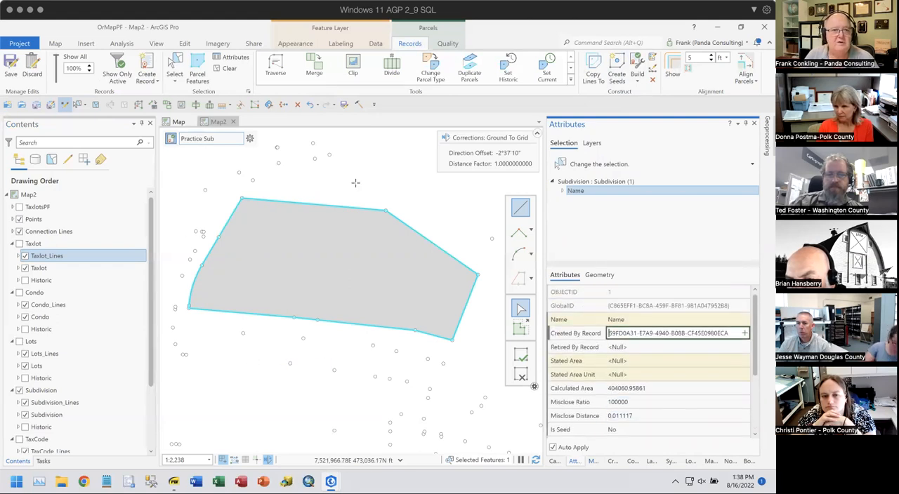
- Redisplay the Taxlot group and, in Align Parcels, add an anchor point at the subdivision's east corner, the Initial Point
click(20, 244)
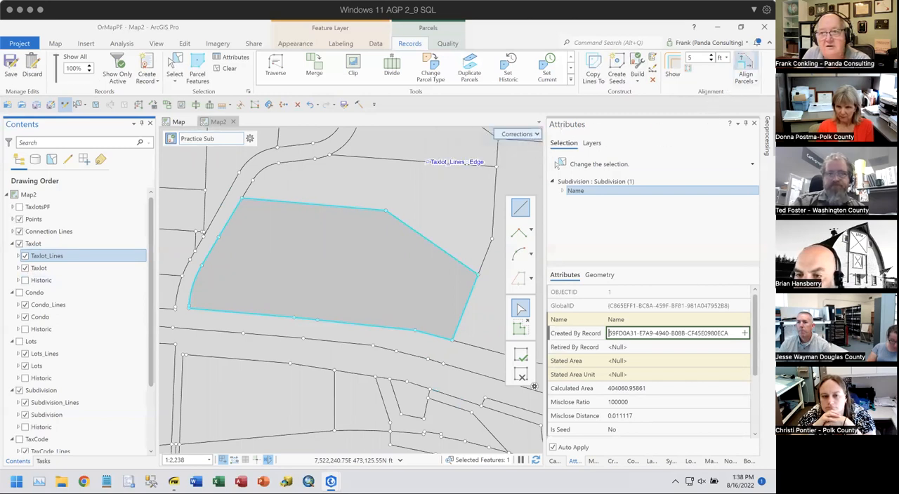
click(745, 70)
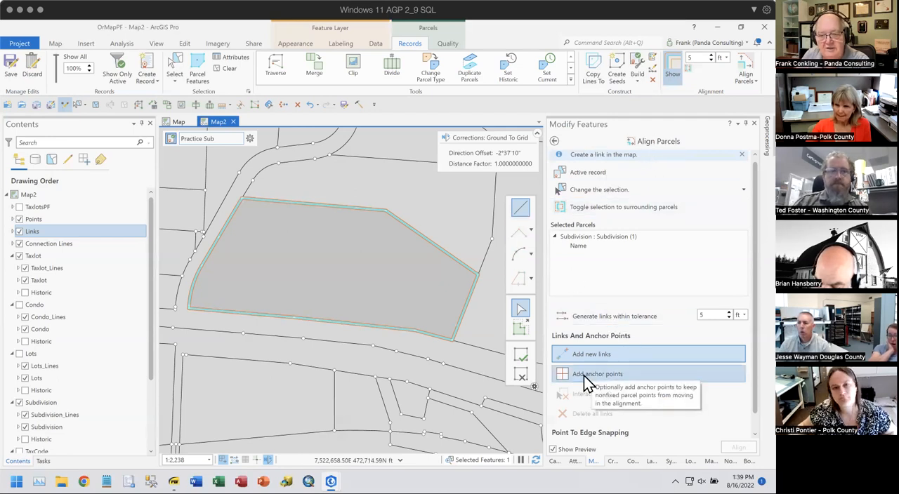
scroll(476, 269, up, 2)
scroll(476, 269, up, 5)
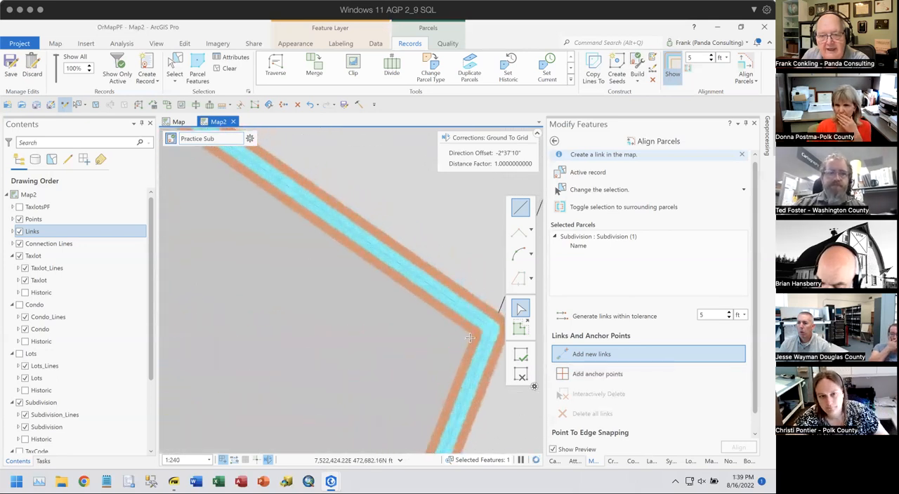
scroll(389, 304, up, 2)
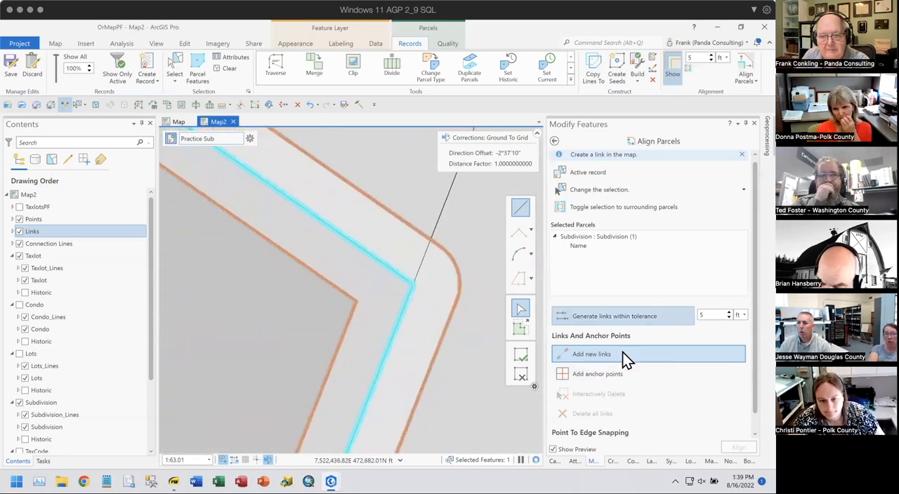
click(567, 374)
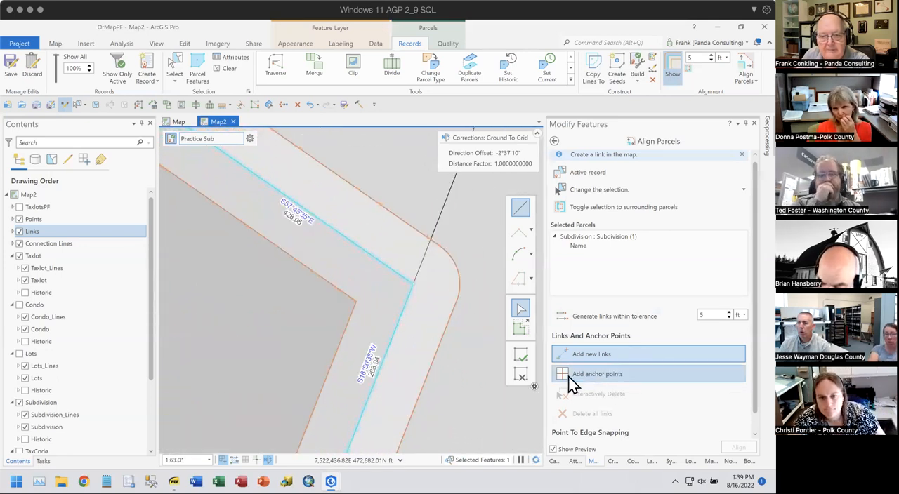
click(412, 283)
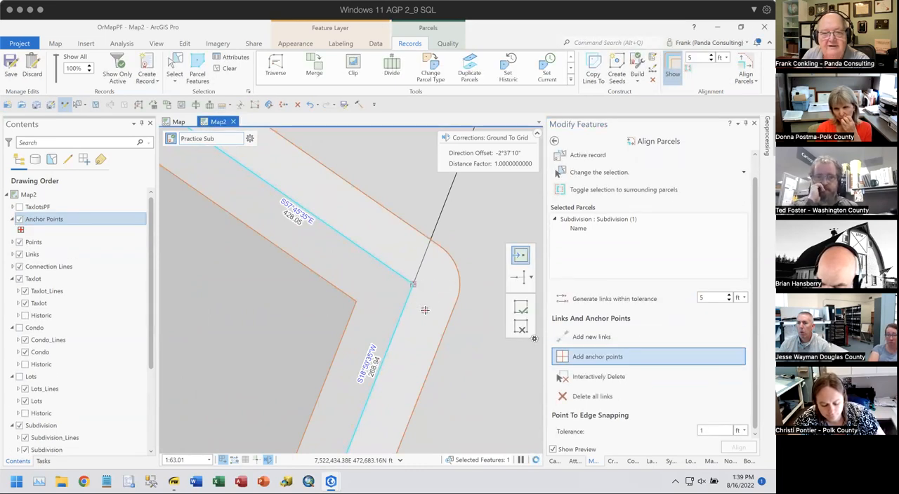
scroll(425, 309, down, 5)
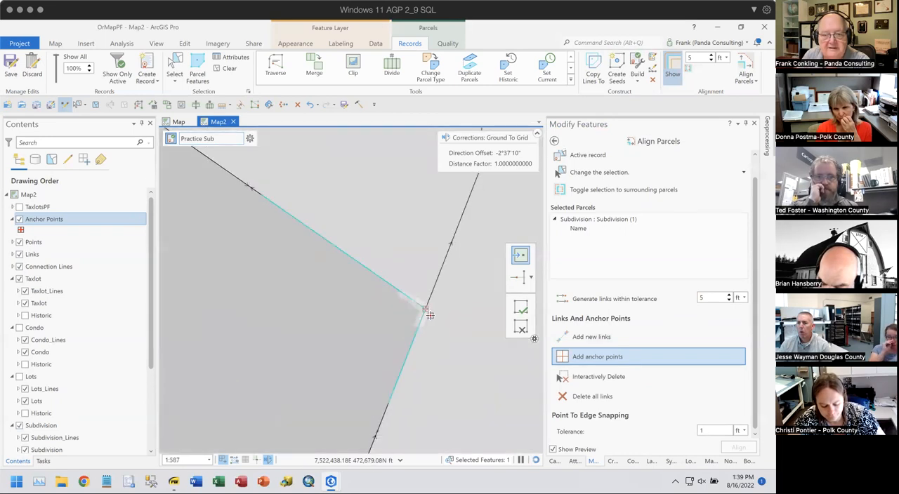
scroll(429, 315, down, 3)
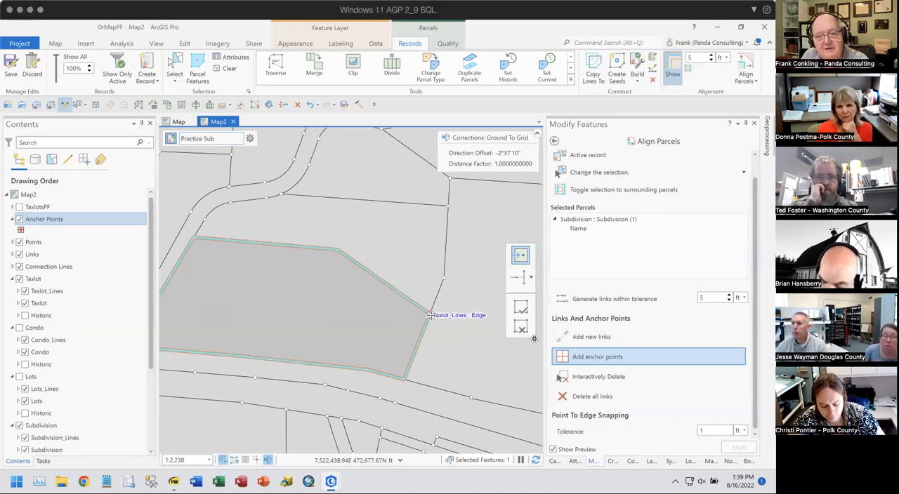
- Set the point-to-edge snapping tolerance to 5 ft and generate alignment links within a 5 ft tolerance
drag(372, 372, 405, 311)
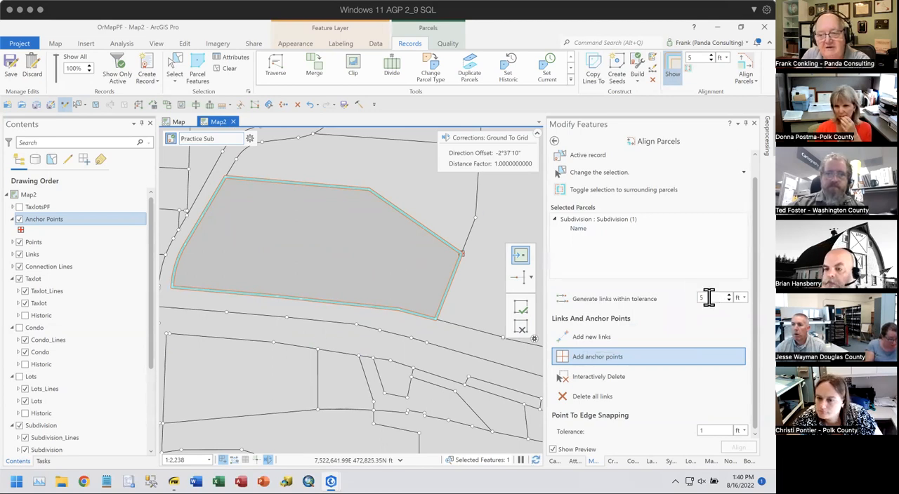
scroll(457, 252, up, 4)
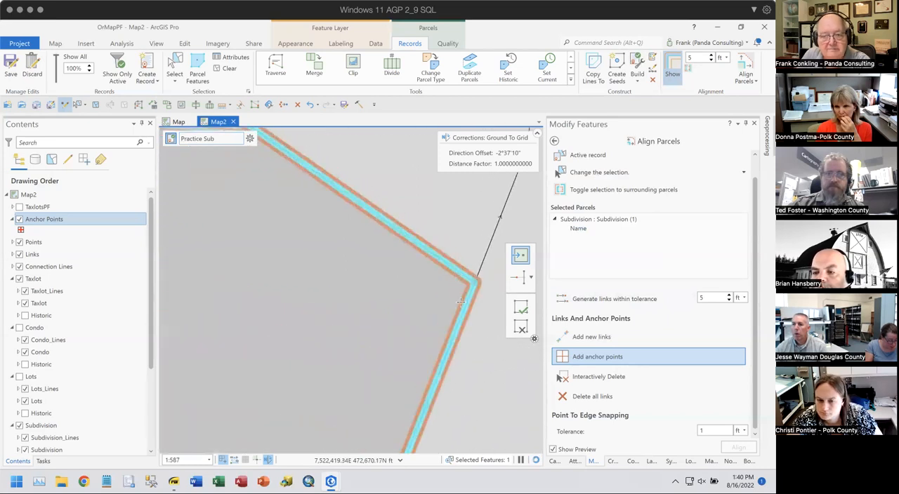
drag(445, 314, 480, 182)
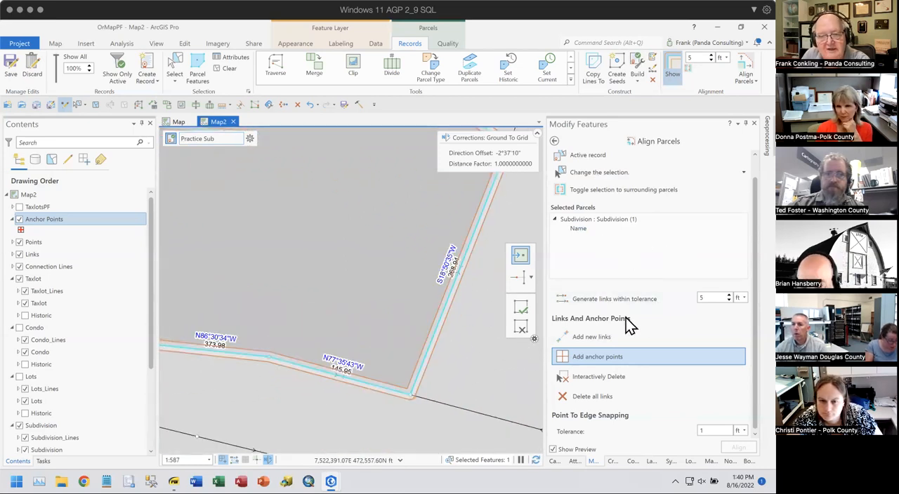
scroll(624, 284, up, 1)
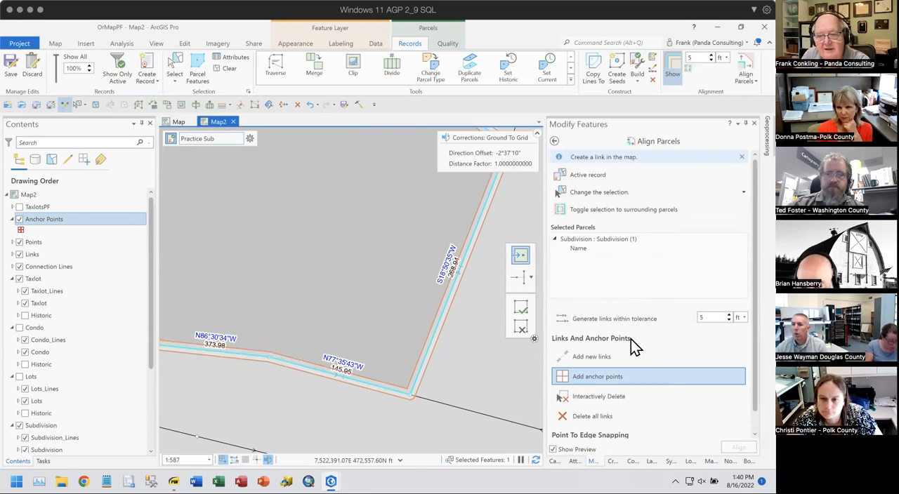
scroll(712, 420, down, 1)
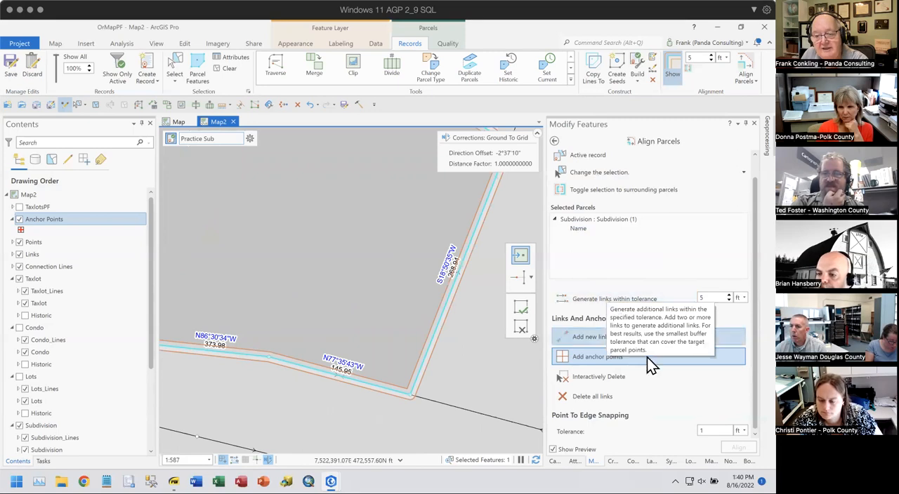
click(724, 430)
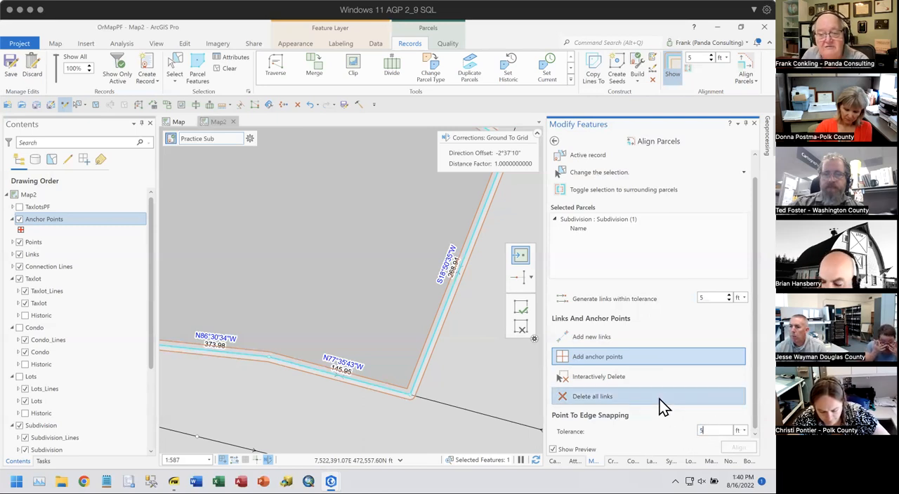
click(577, 298)
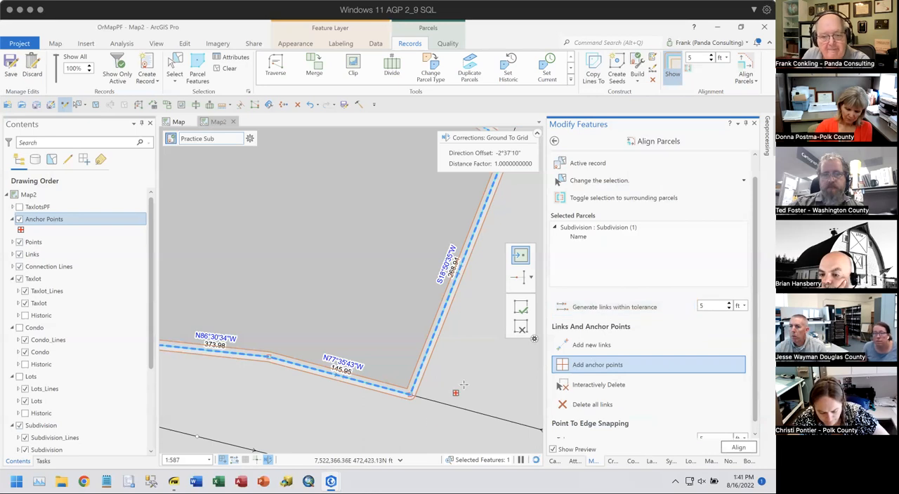
- Examine the generated link and alignment preview at the subdivision's southeast corner, along its south boundary, and around the whole parcel
scroll(435, 382, up, 4)
scroll(436, 302, up, 5)
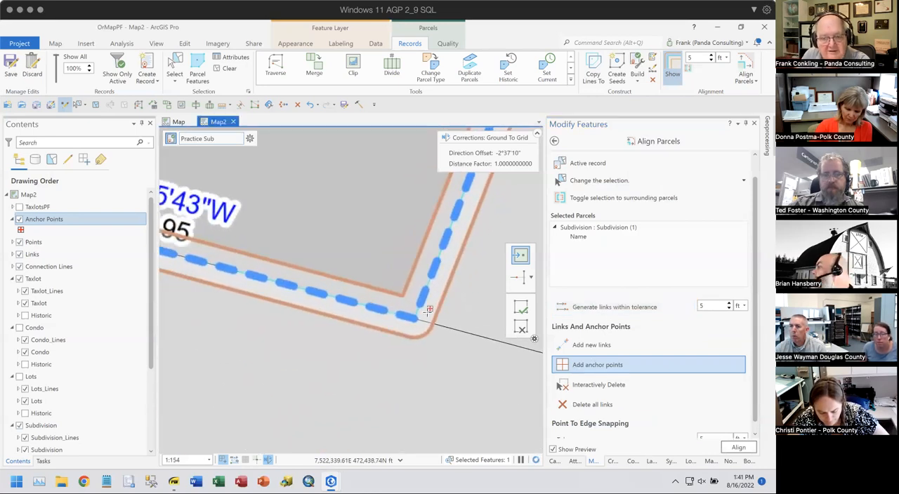
scroll(406, 293, up, 4)
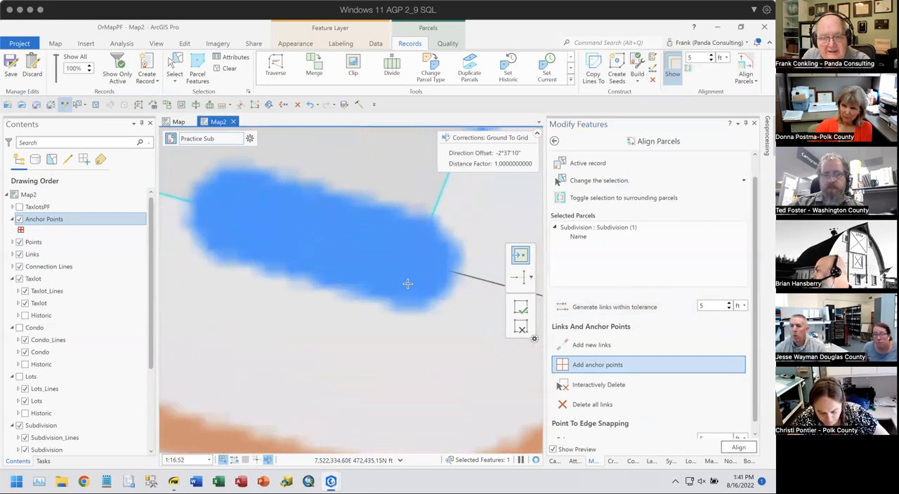
scroll(425, 217, up, 3)
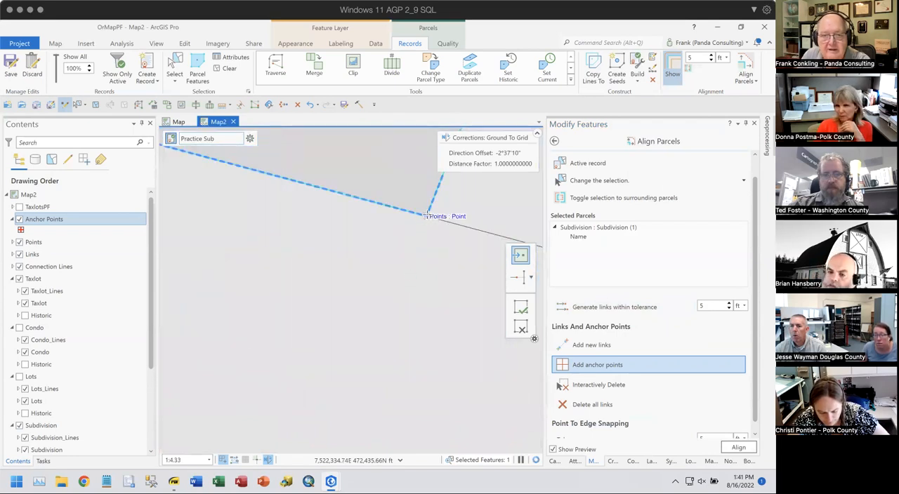
scroll(427, 218, up, 2)
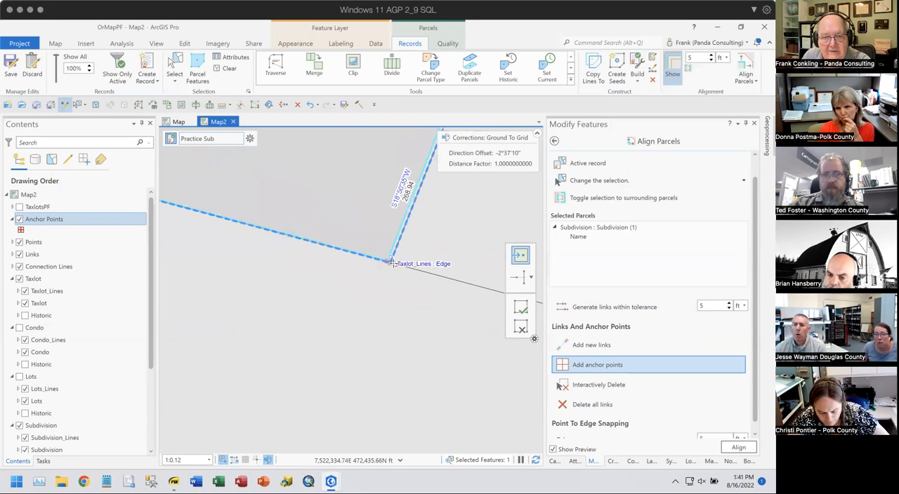
scroll(390, 263, up, 1)
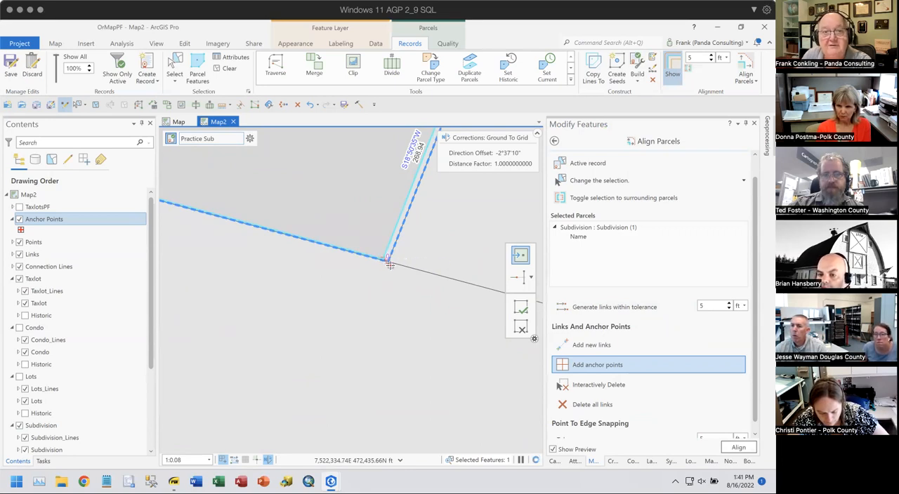
scroll(392, 266, down, 3)
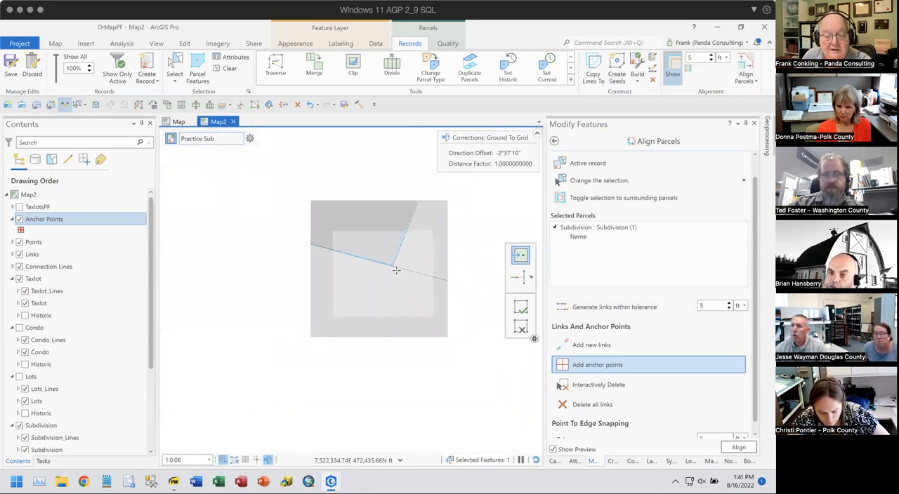
scroll(396, 272, down, 3)
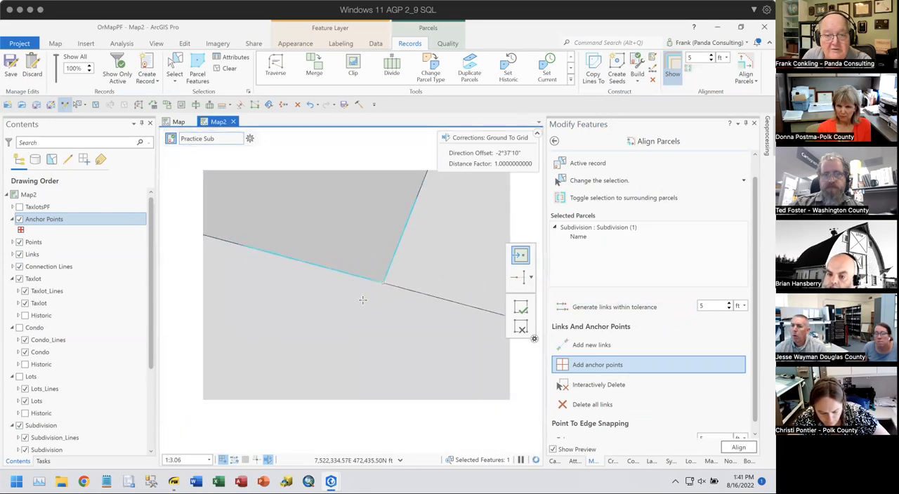
drag(388, 327, 505, 357)
drag(227, 289, 518, 380)
scroll(272, 310, down, 2)
drag(239, 304, 438, 361)
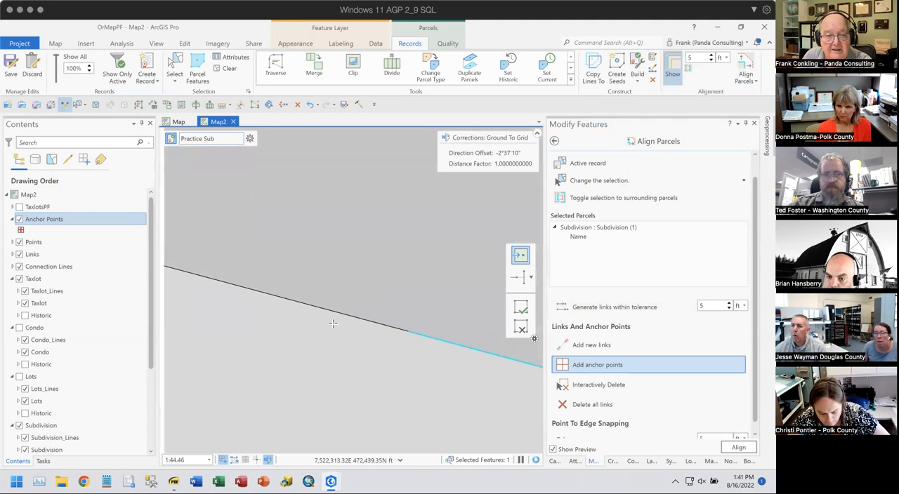
scroll(345, 309, down, 3)
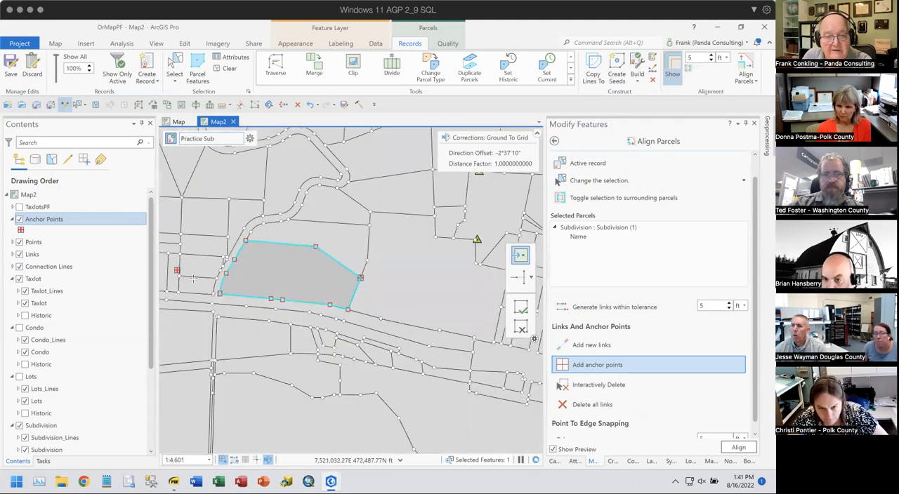
- Examine the generated link at the subdivision's southwest corner, the Links layer's link types, and the alignment preview along the parcel boundary
scroll(217, 295, up, 2)
scroll(217, 288, up, 10)
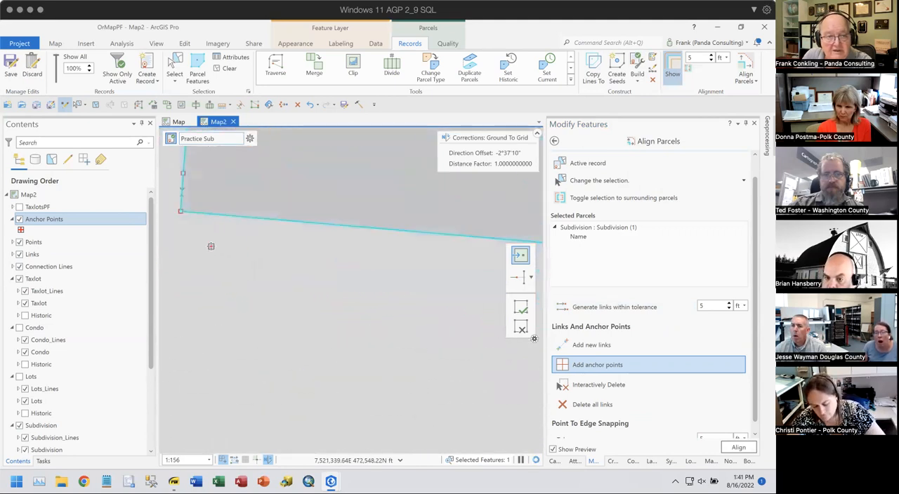
drag(250, 264, 435, 387)
drag(282, 251, 374, 323)
scroll(348, 282, up, 8)
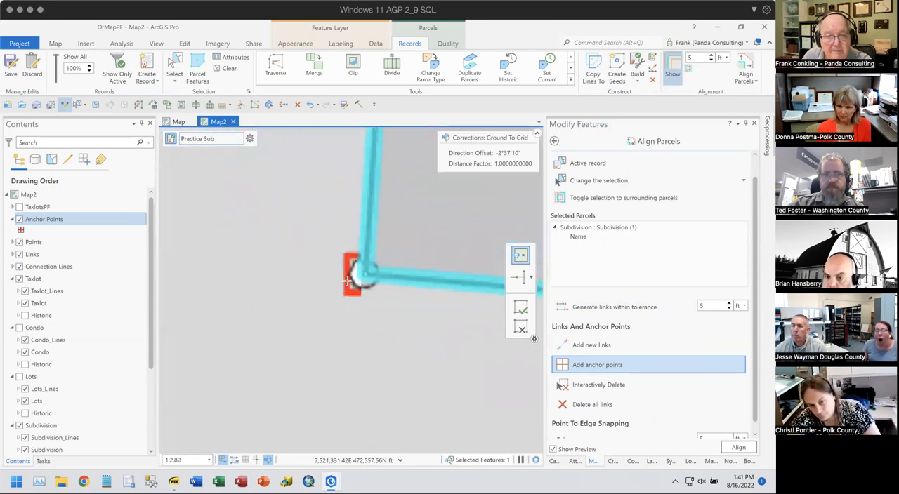
scroll(476, 263, up, 4)
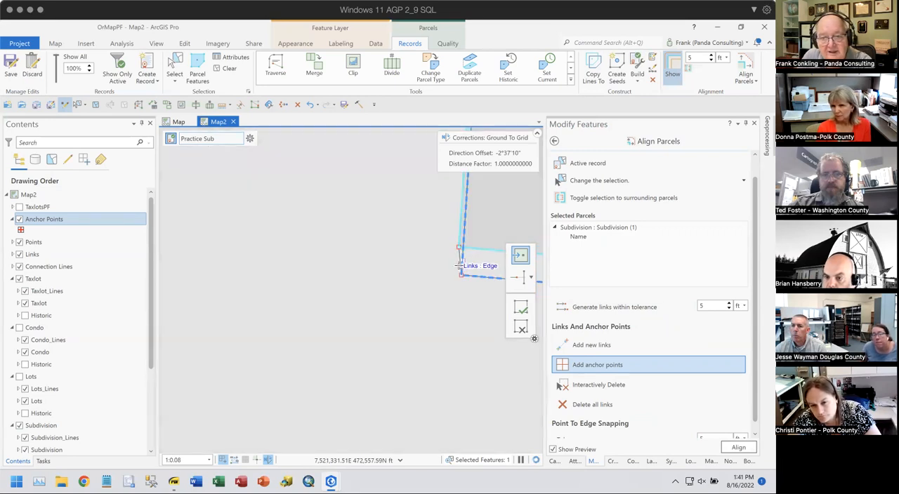
click(12, 255)
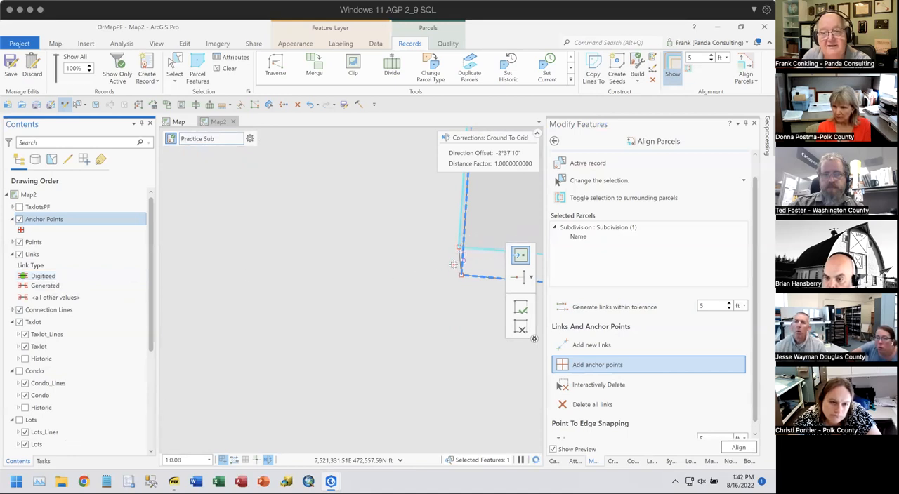
scroll(370, 271, down, 3)
drag(451, 246, 354, 296)
scroll(353, 297, down, 4)
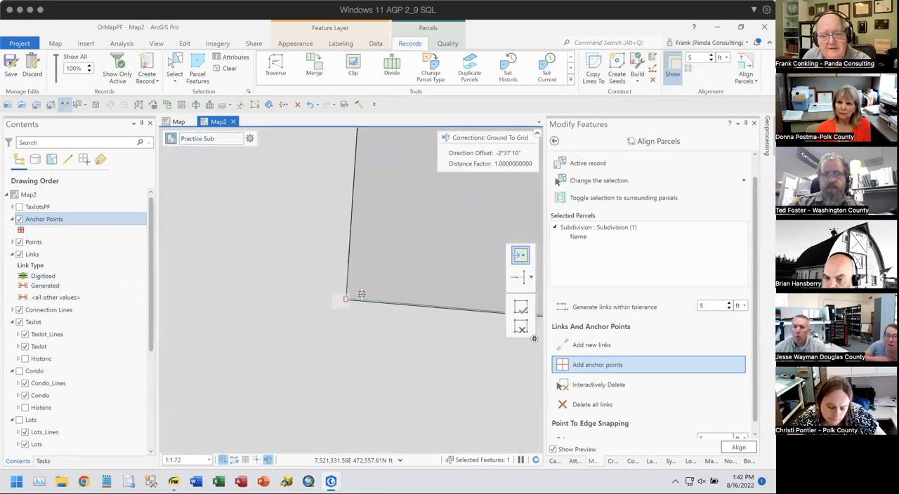
scroll(345, 297, down, 10)
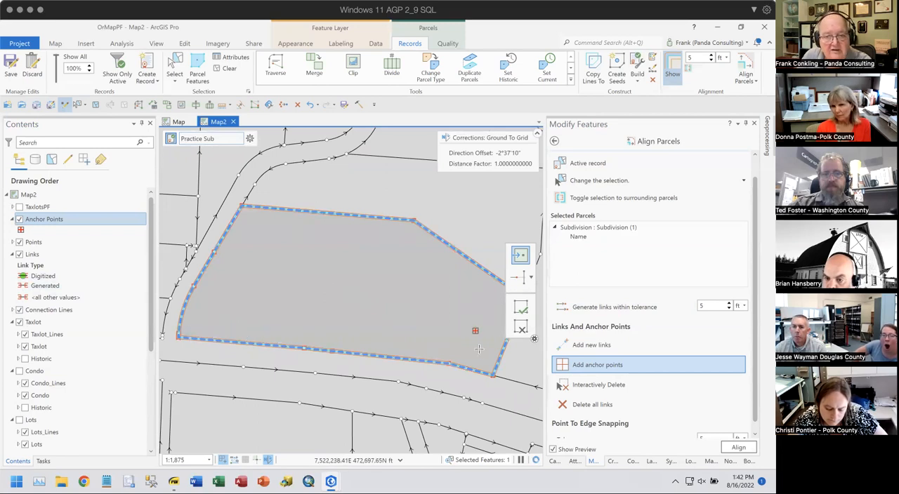
drag(449, 350, 368, 312)
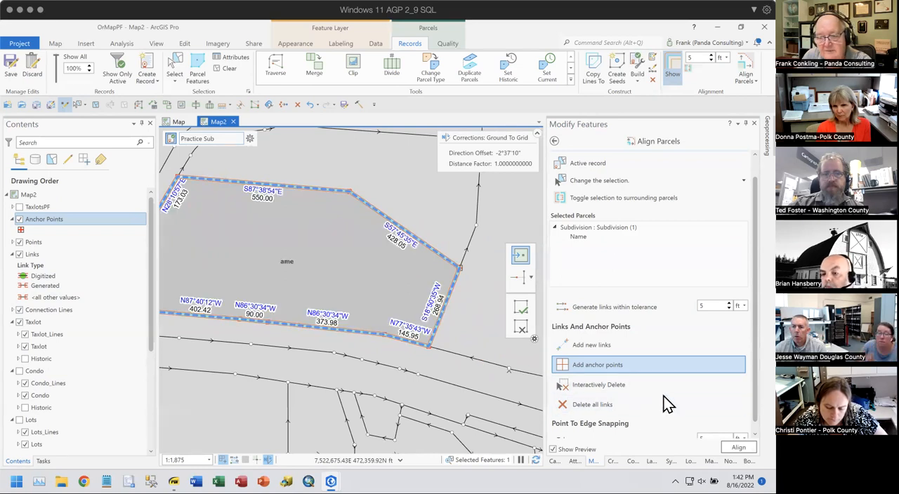
scroll(660, 402, down, 1)
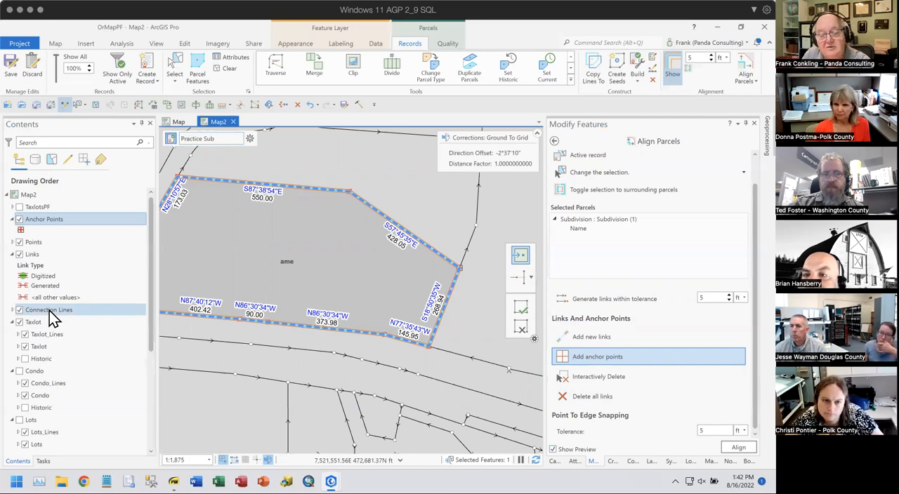
- Display the Condo, Lots and TaxCode layer groups so their parcels take part in the alignment
click(20, 371)
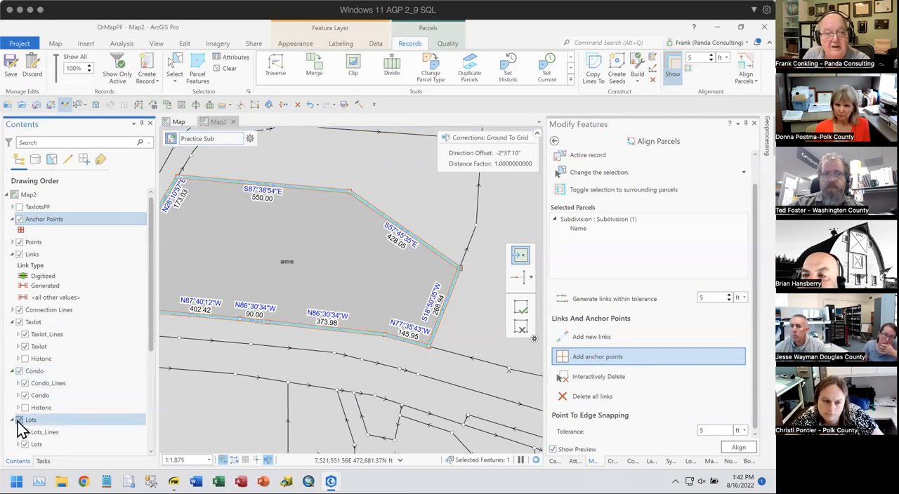
scroll(61, 393, down, 3)
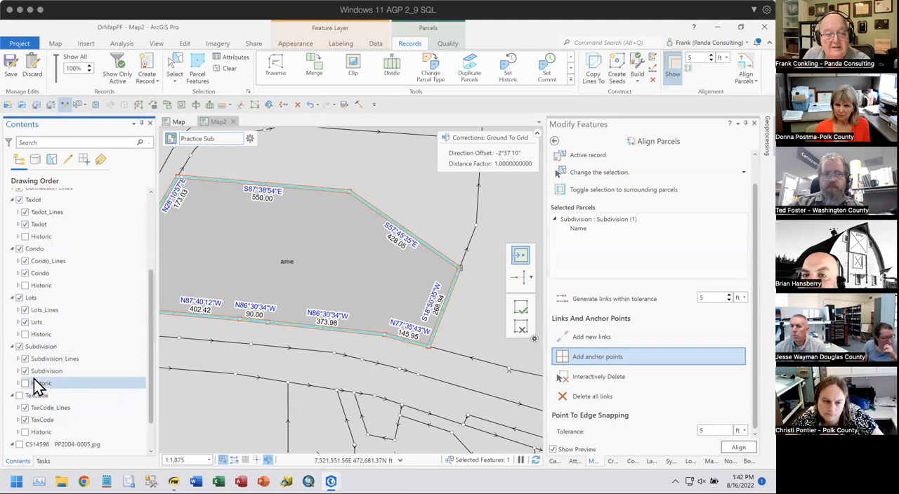
click(21, 396)
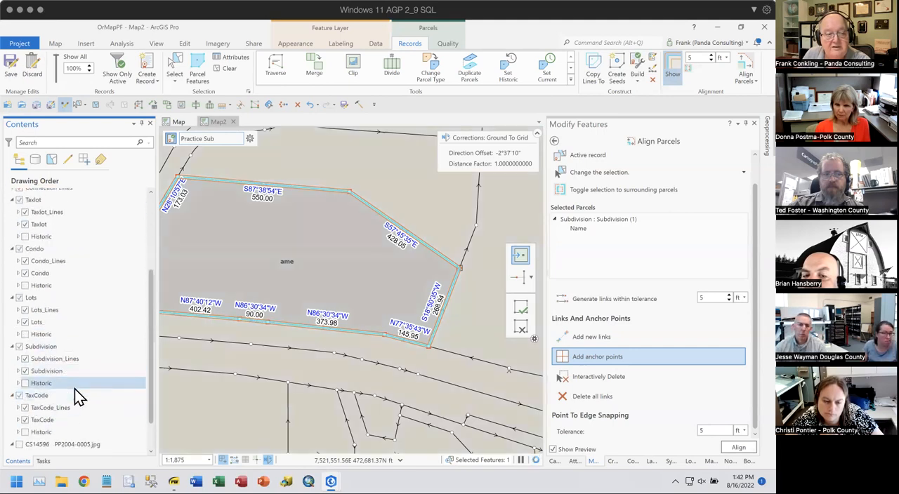
- Toggle the alignment selection to the surrounding parcels and review the adjoining taxlots and tax code area around the subdivision
click(627, 188)
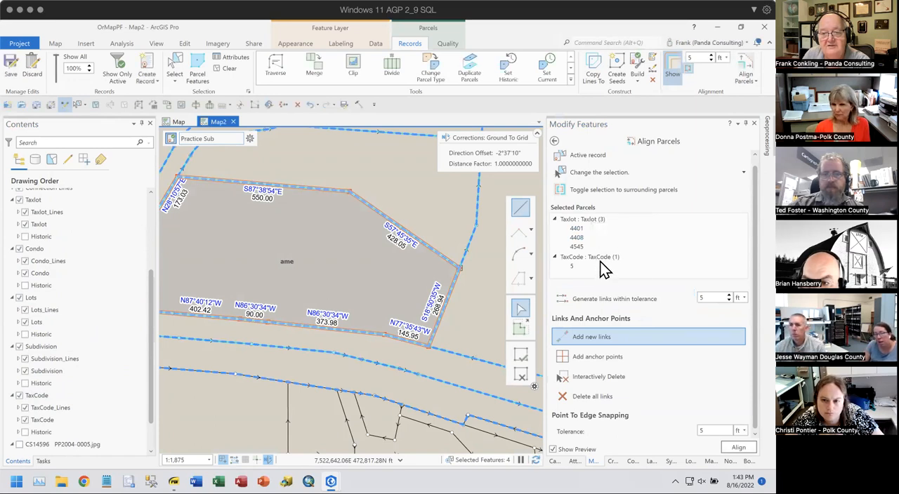
scroll(604, 267, up, 1)
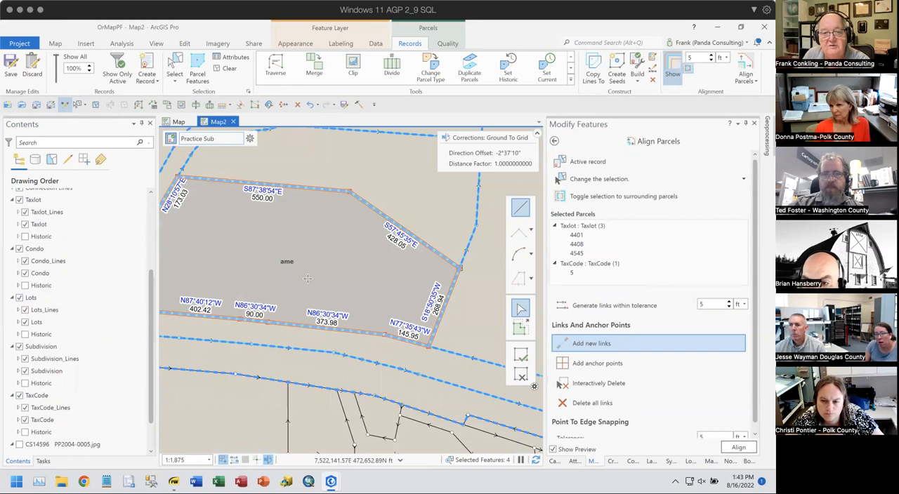
drag(256, 258, 313, 273)
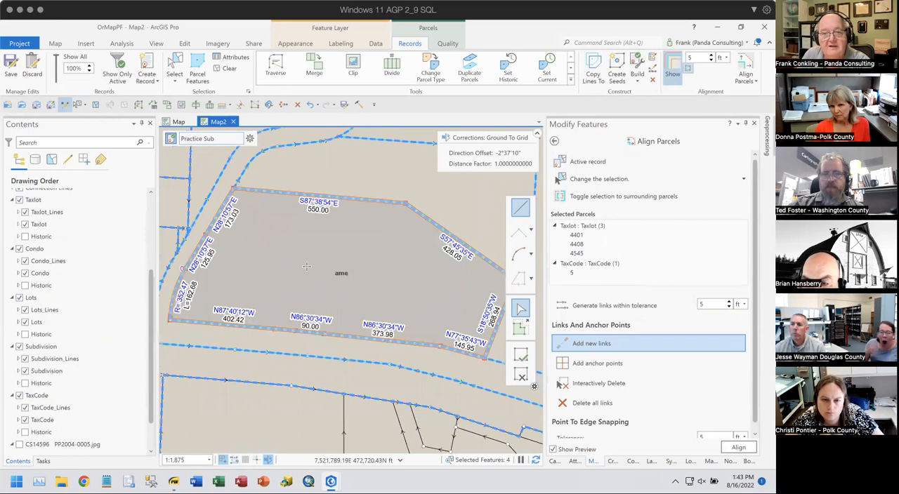
scroll(312, 263, down, 2)
drag(343, 302, 327, 290)
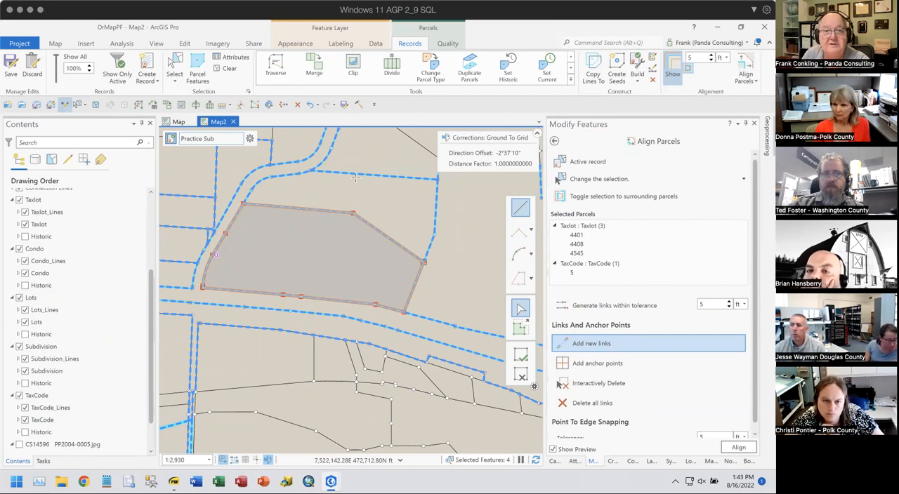
- Check the topology choices, keeping TaxlotsPF_Topology (Geodatabase), and run the parcel alignment on the surrounding parcels
click(447, 44)
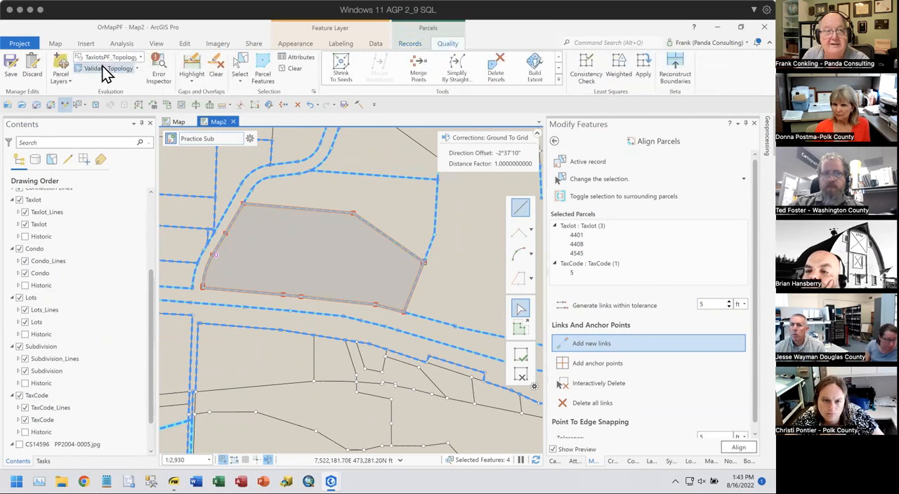
click(140, 57)
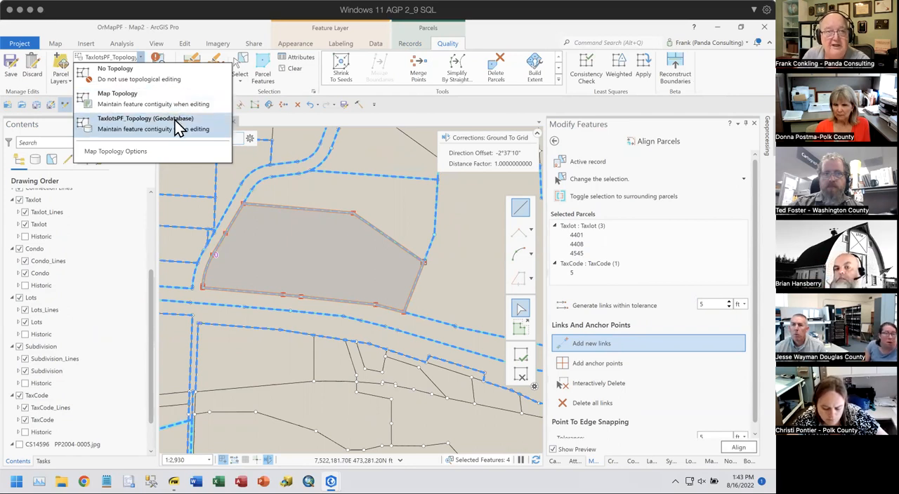
click(218, 25)
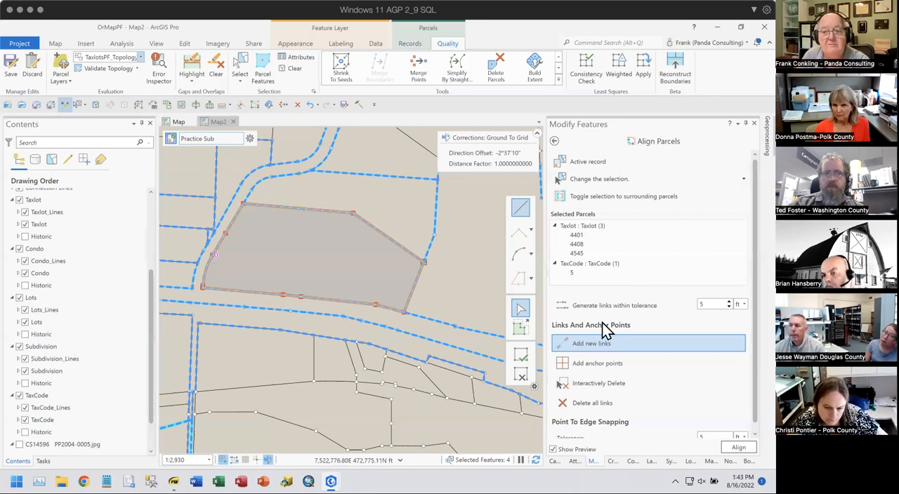
click(739, 450)
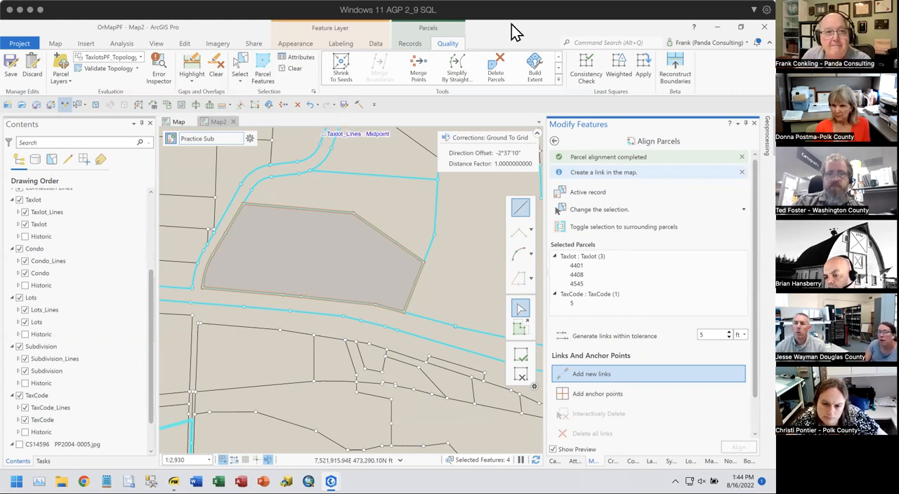
- Select the overlapping parcels at the subdivision, compare their attributes, and keep only the Subdivision parcel Name selected
click(239, 67)
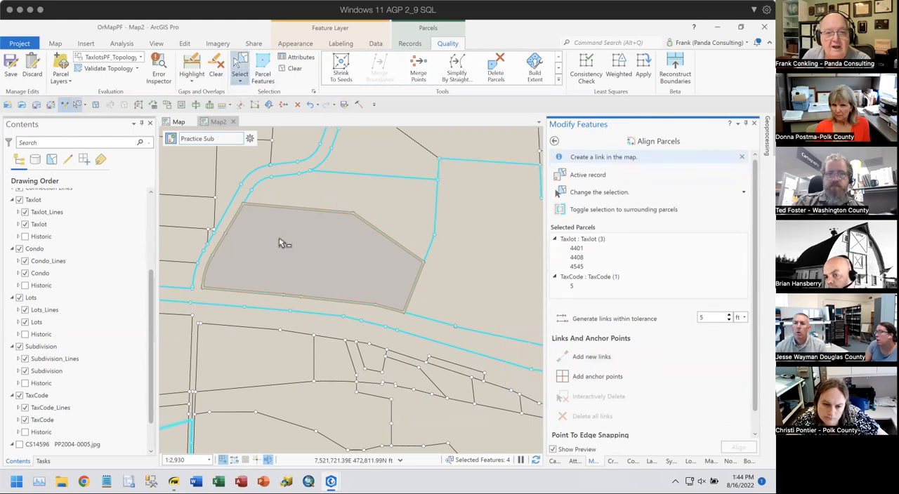
click(317, 263)
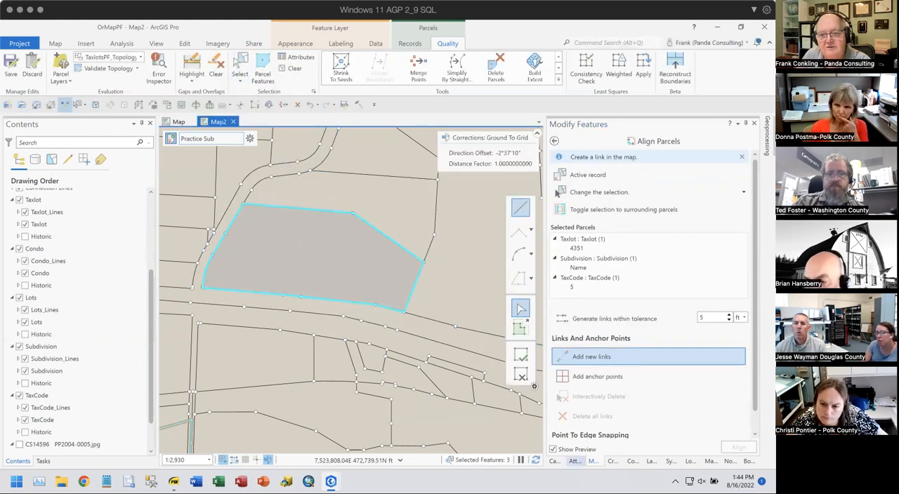
click(575, 461)
click(576, 191)
click(579, 210)
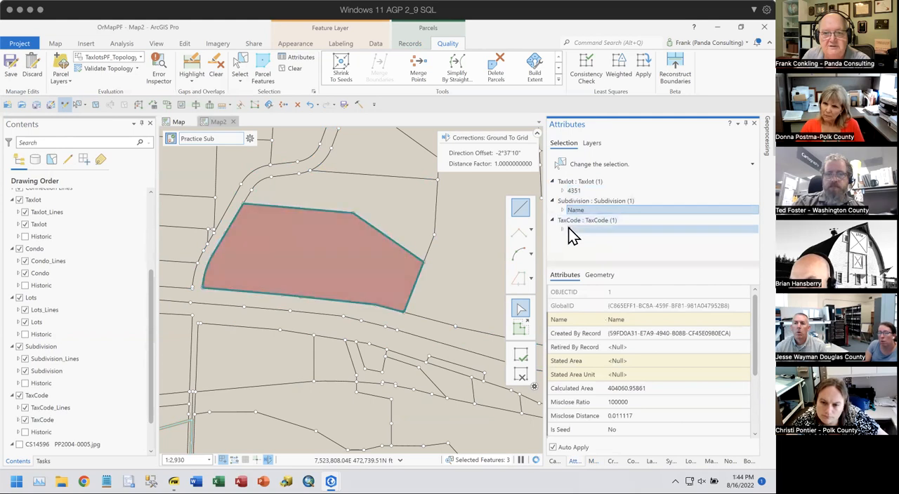
click(568, 229)
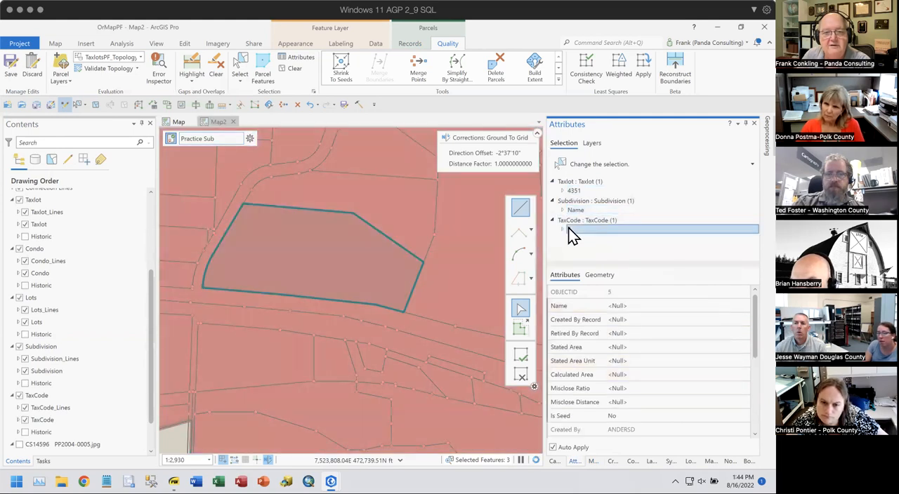
click(574, 211)
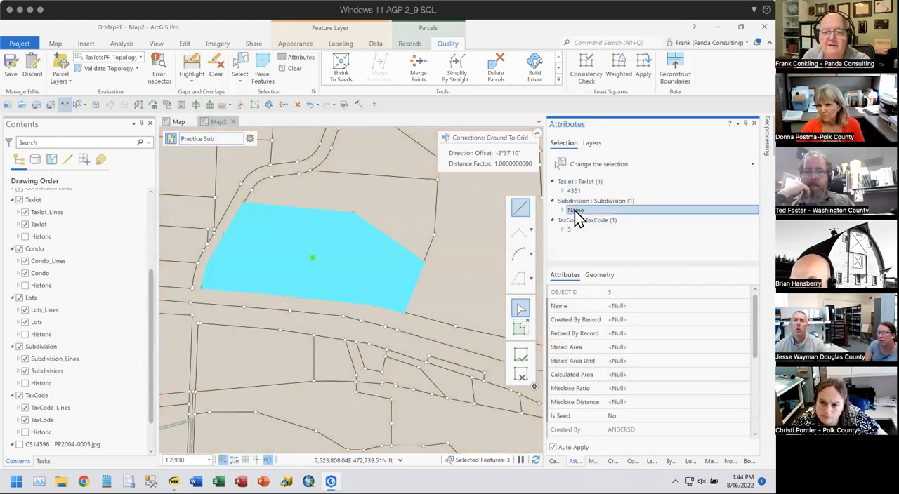
right_click(575, 210)
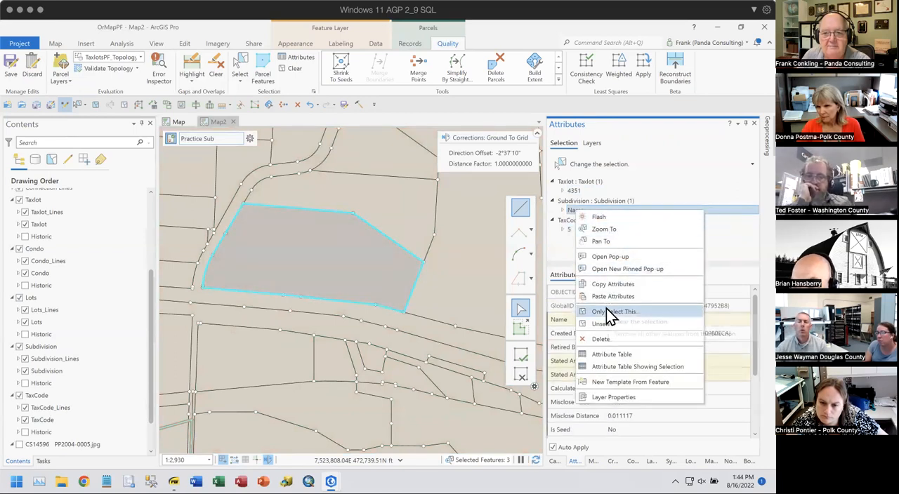
click(606, 311)
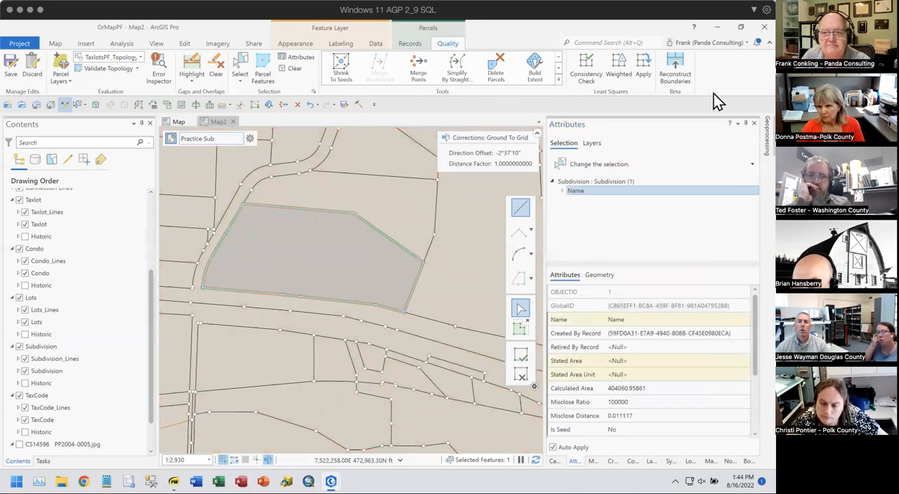
- Turn off the display of alignment links and anchor points, and hide the Condo layer group
click(410, 43)
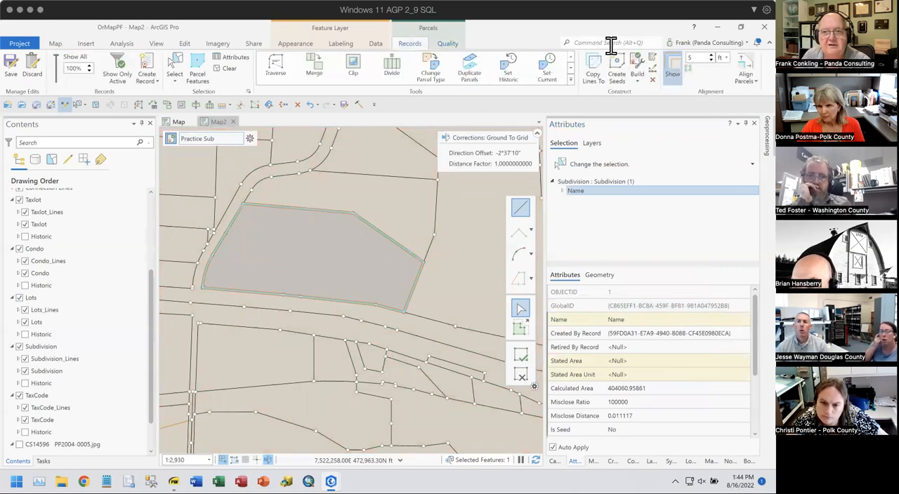
click(672, 75)
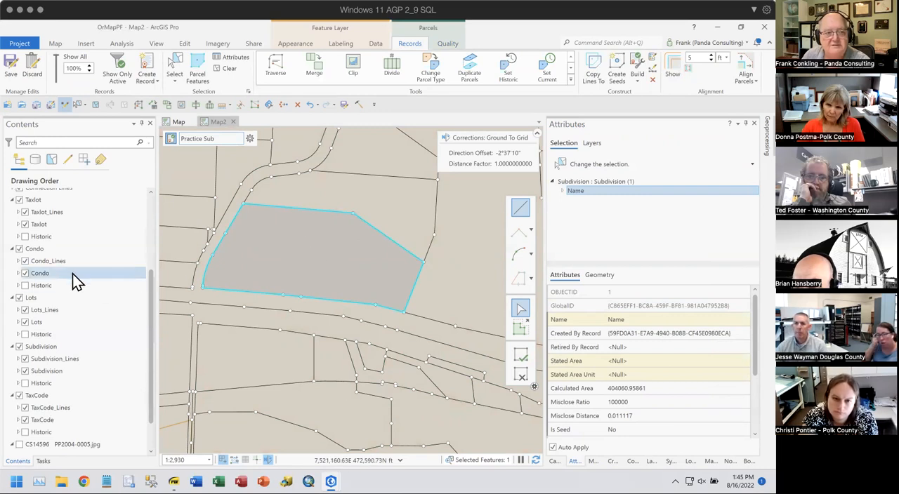
click(20, 248)
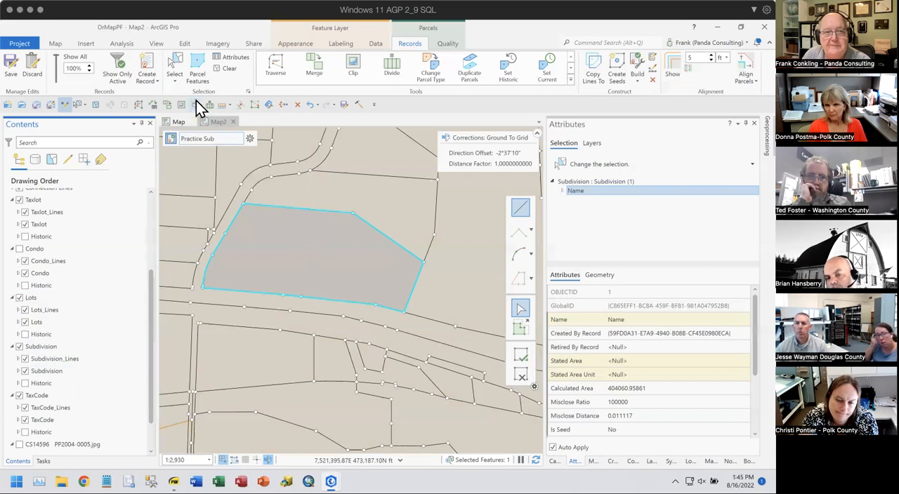
- Clip all editable features with the subdivision polygon, using a 0 ft buffer and the Discard (Remainder) option
click(351, 67)
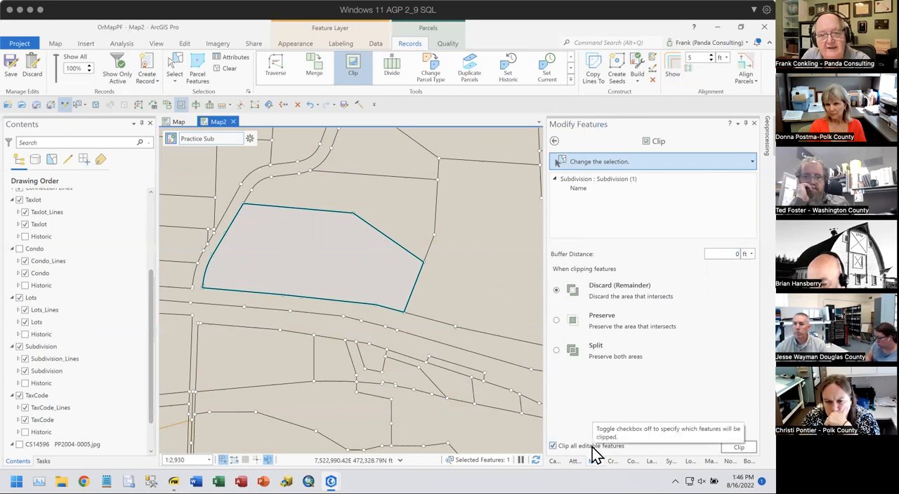
click(579, 188)
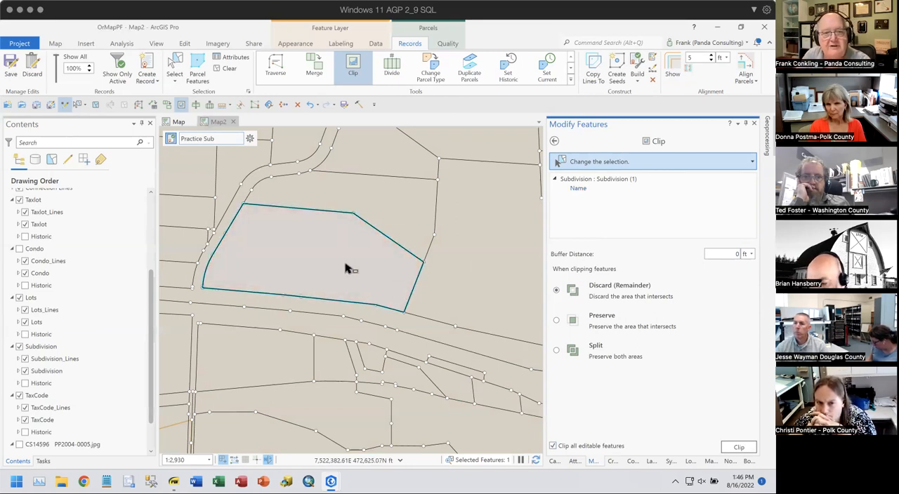
click(738, 449)
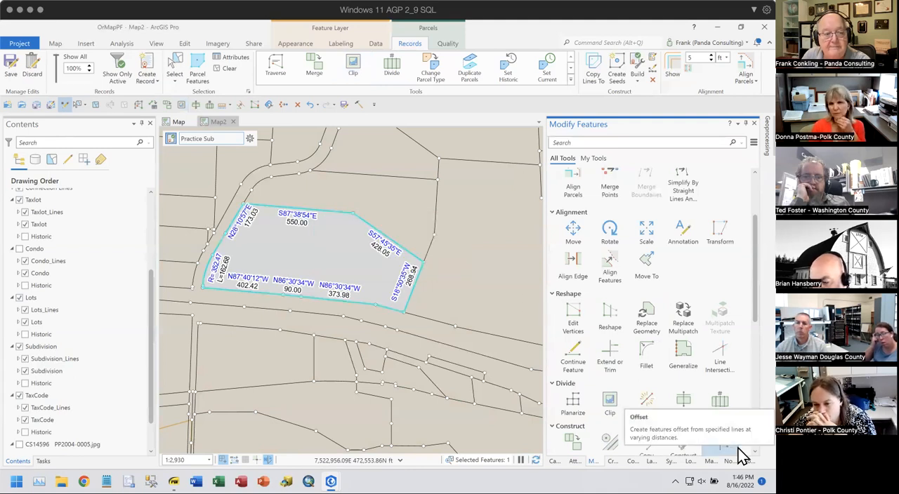
- Hide the TaxCode, Taxlot and Subdivision groups to isolate the Lots group and check the clipped area
click(24, 396)
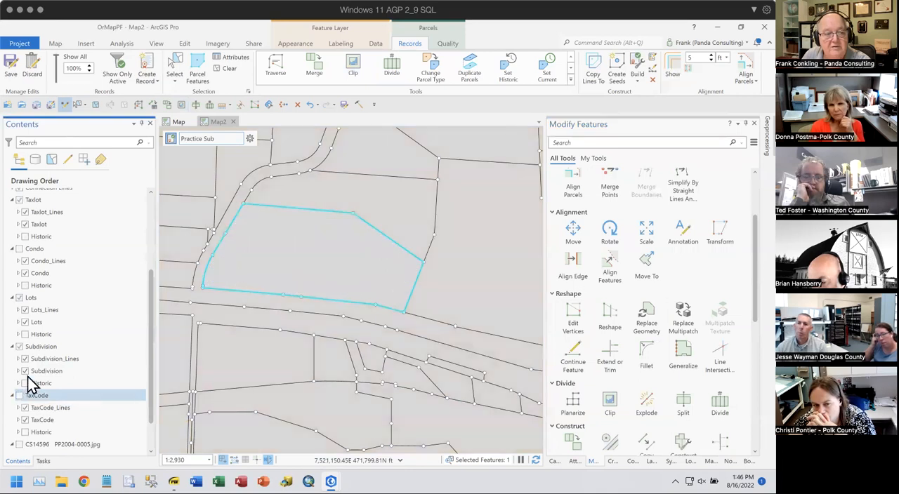
click(20, 200)
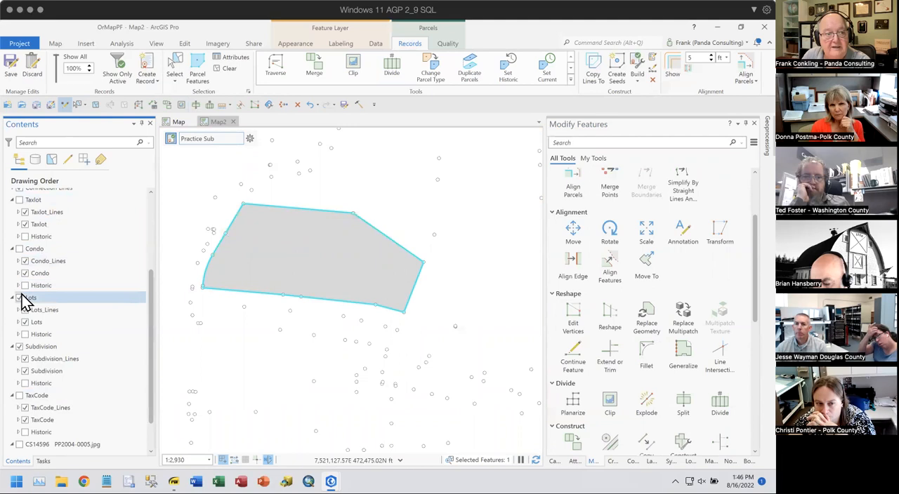
click(25, 321)
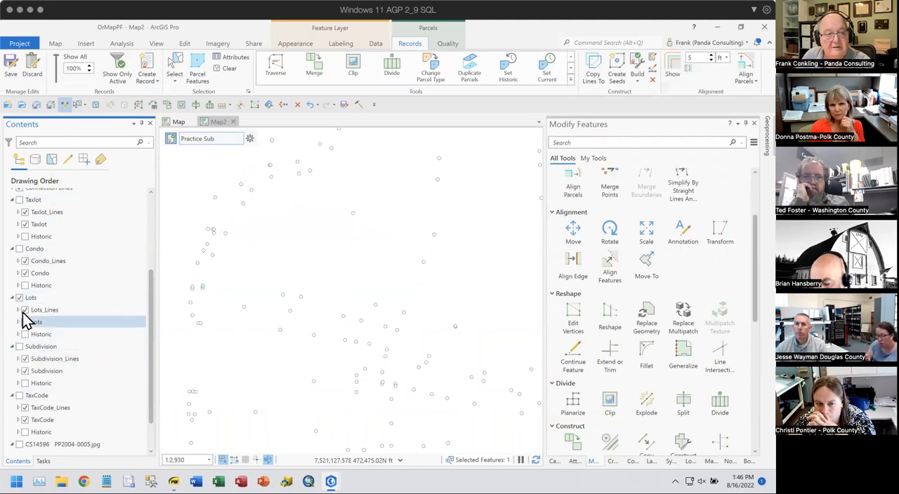
- Display the Taxlot and TaxCode groups in turn to check the clipped area, hide both again, and show the Subdivision group
click(19, 200)
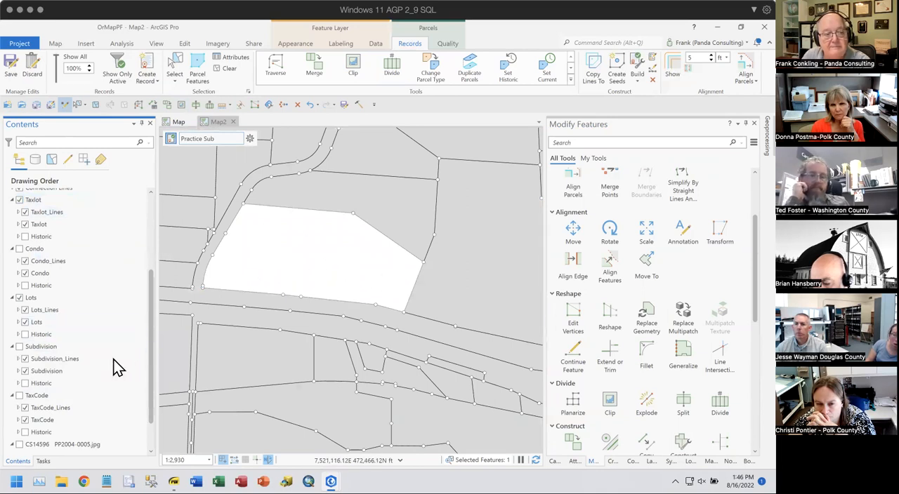
click(20, 396)
click(18, 200)
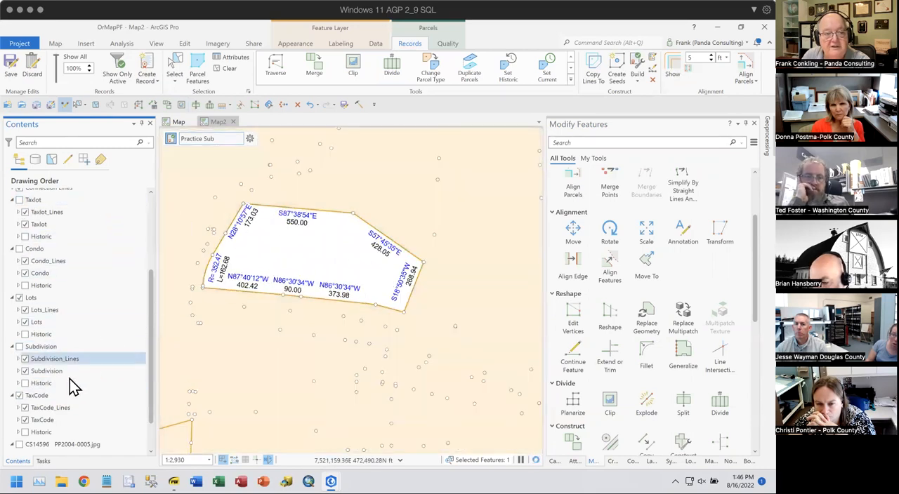
click(20, 396)
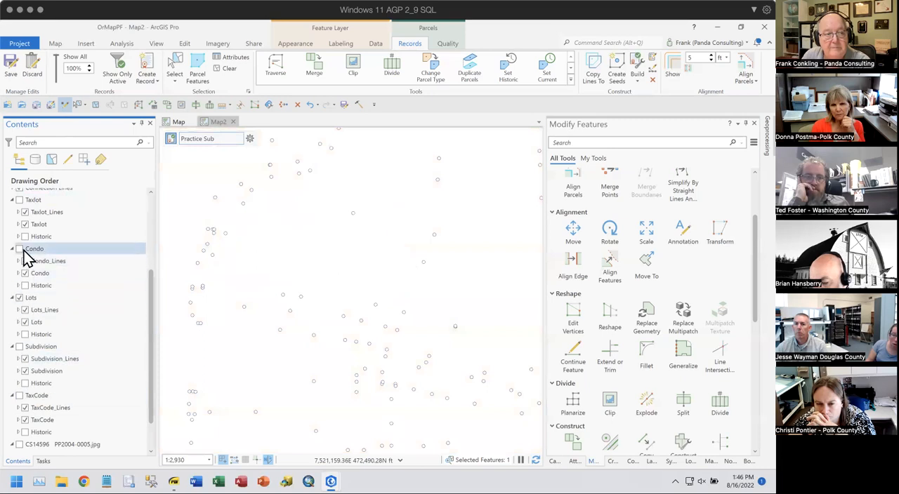
click(19, 346)
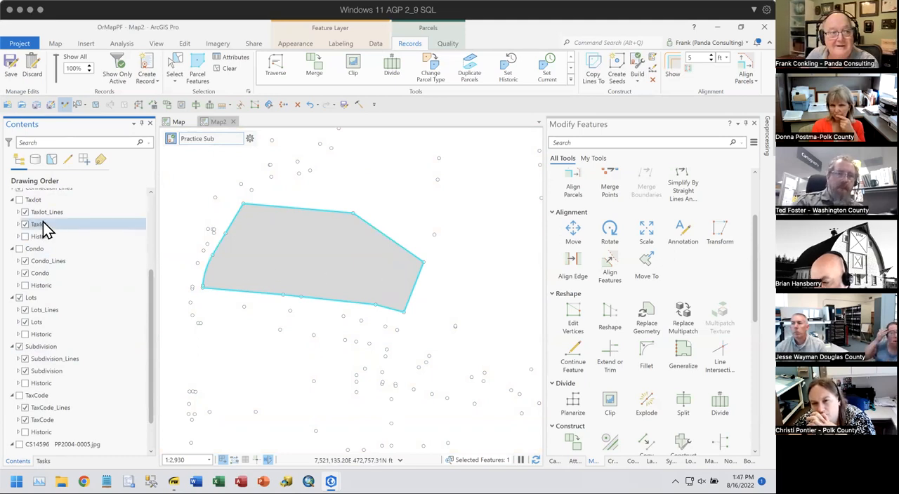
- Enable the Historic layers of Taxlot and TaxCode, check each group's historic parcels at the subdivision, and leave both groups hidden
click(25, 237)
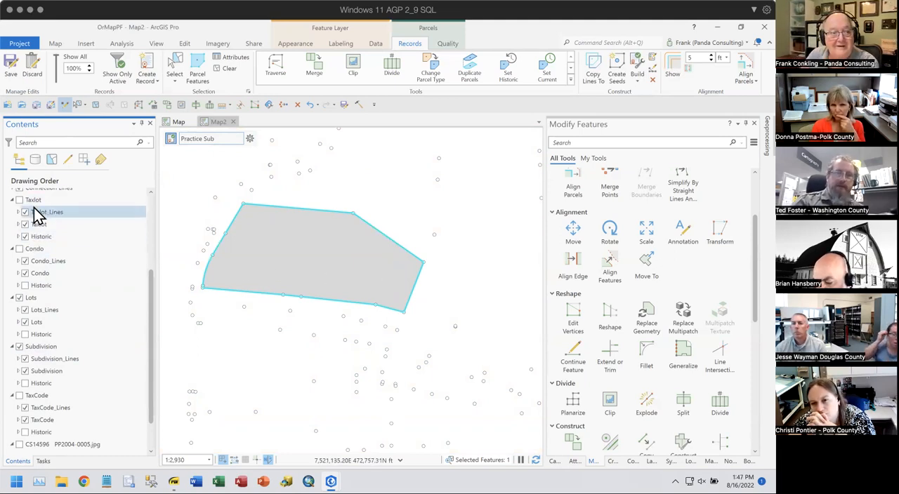
click(20, 200)
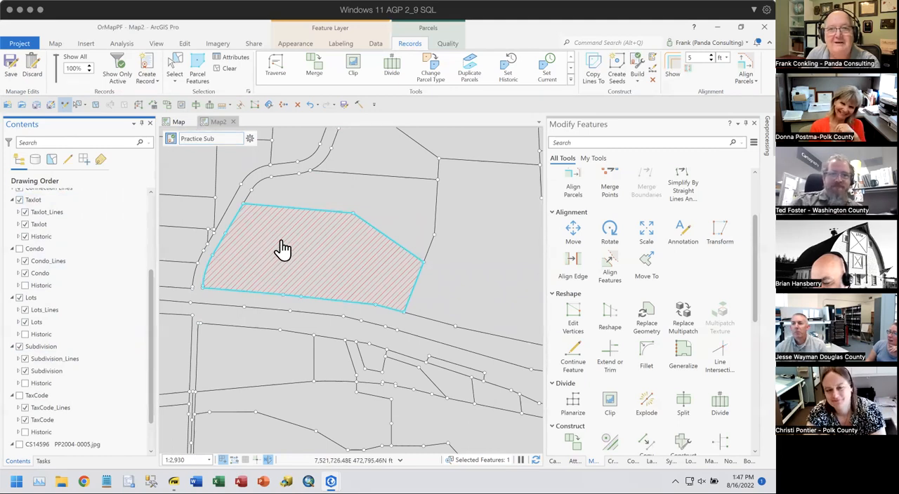
click(19, 200)
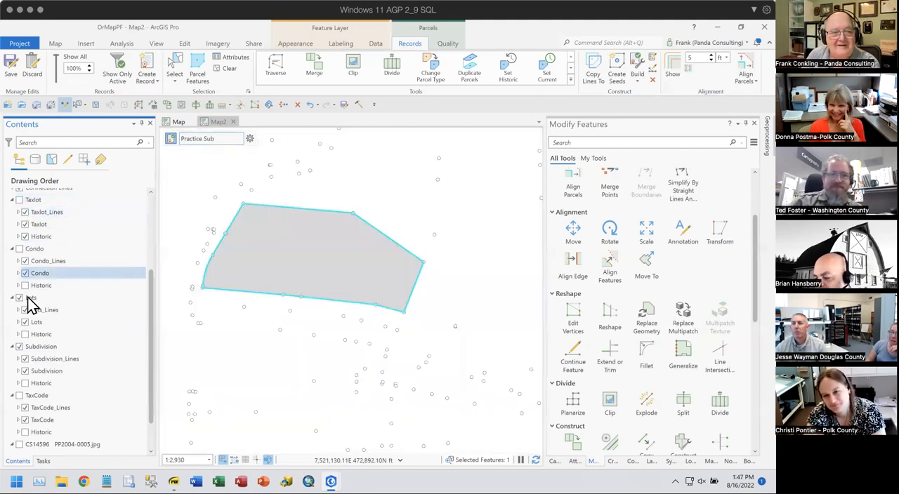
click(19, 395)
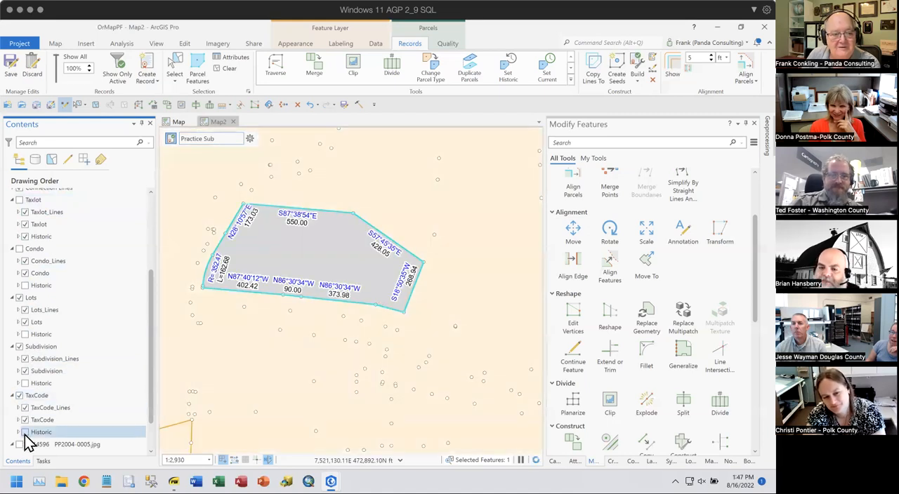
click(25, 432)
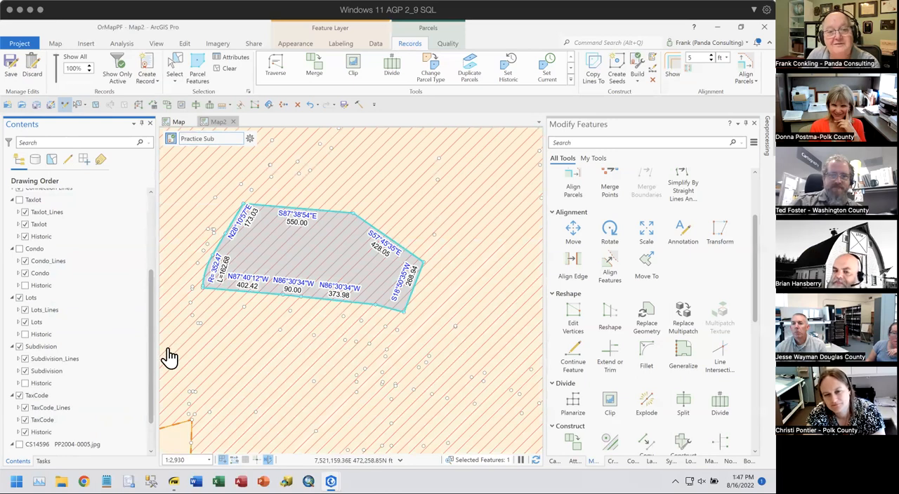
click(20, 396)
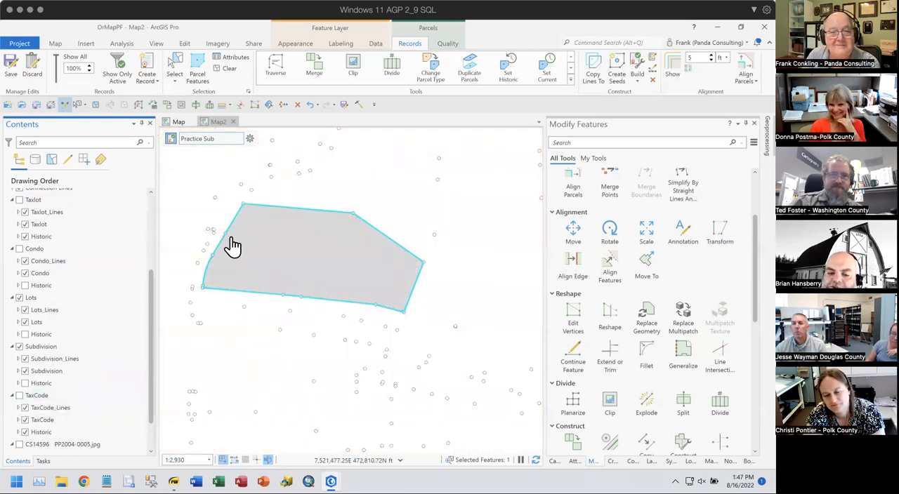
drag(304, 254, 345, 237)
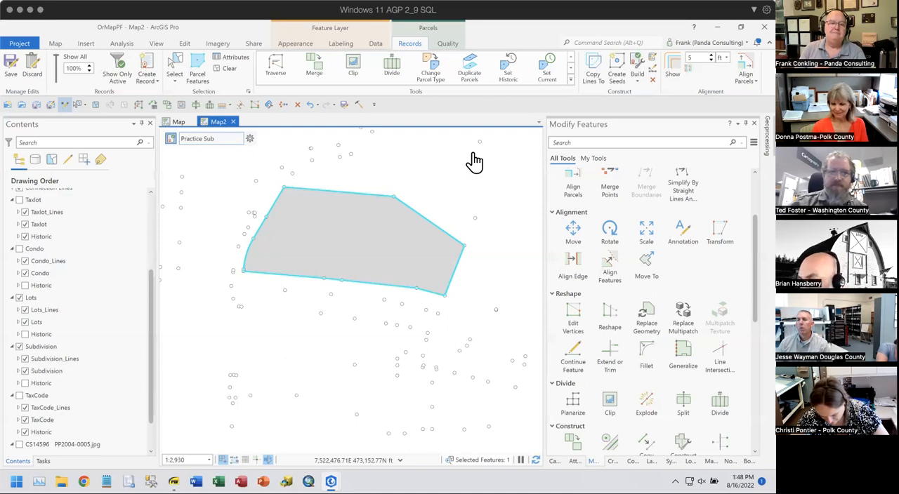
- Open the field design of the Records layer under TaxlotsPF and bring its Domain and Default columns into view
scroll(105, 253, up, 4)
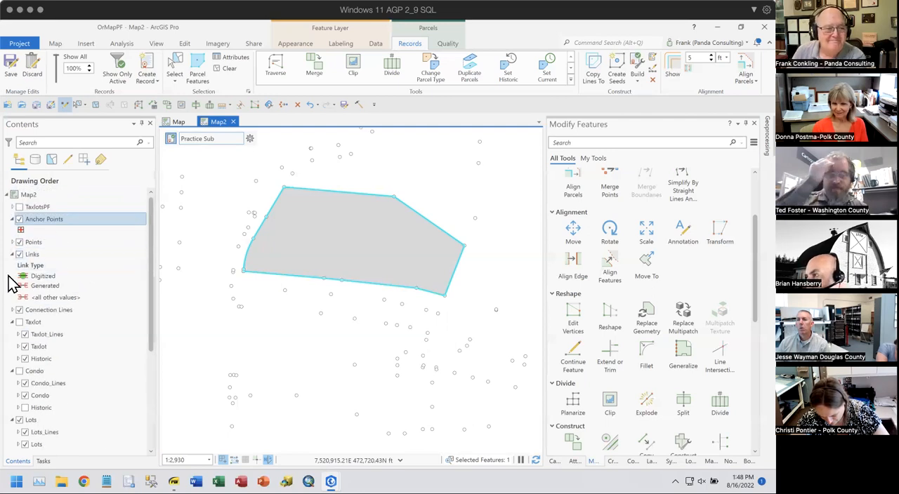
click(12, 207)
right_click(52, 219)
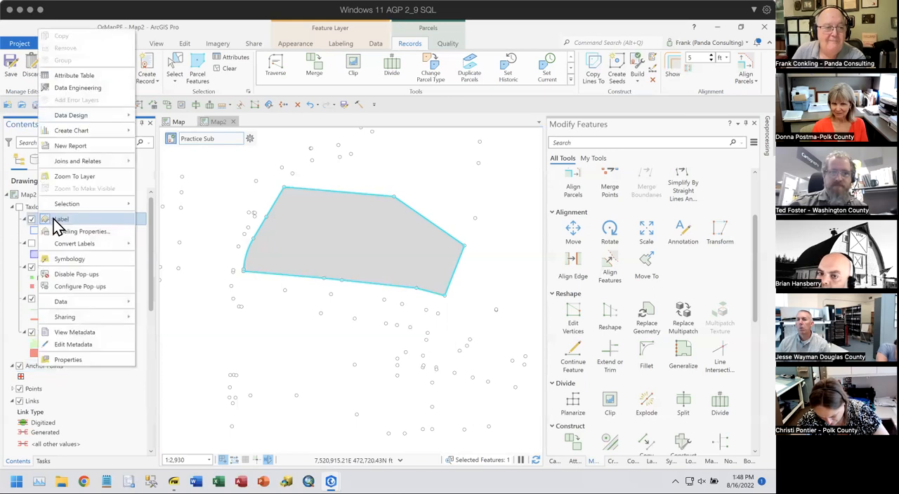
mouse_move(96, 115)
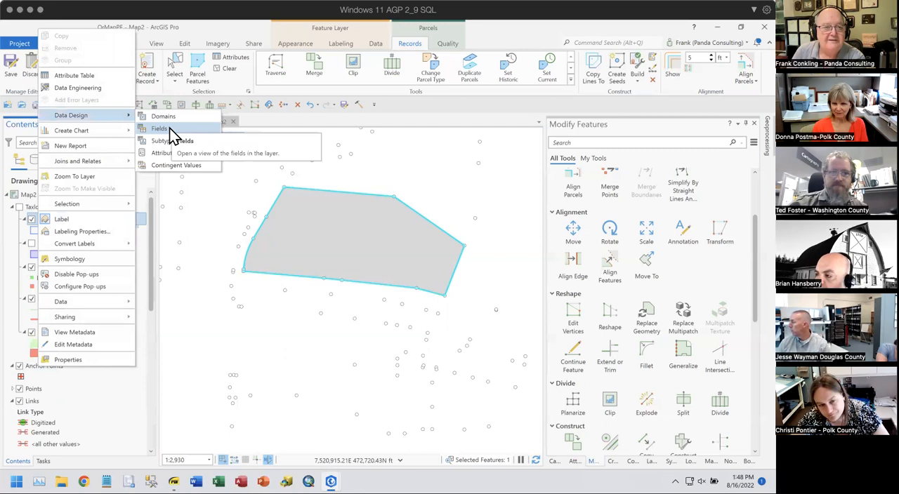
click(172, 131)
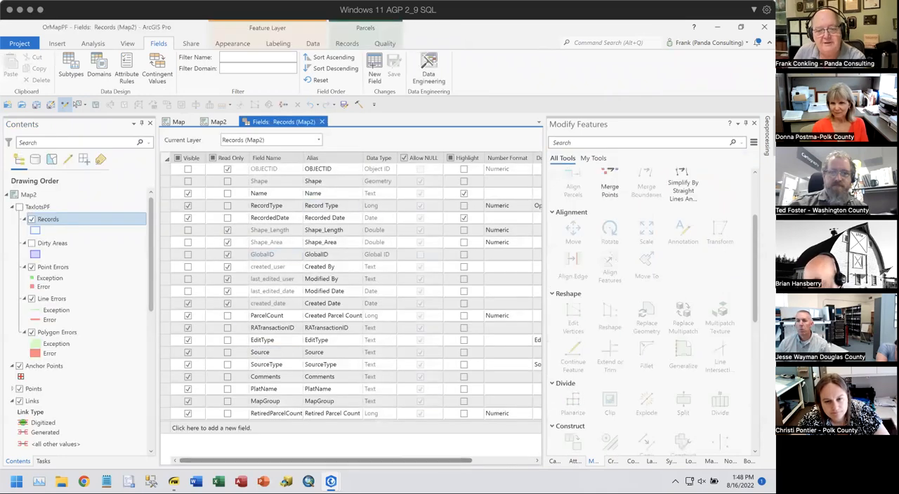
drag(415, 461, 473, 460)
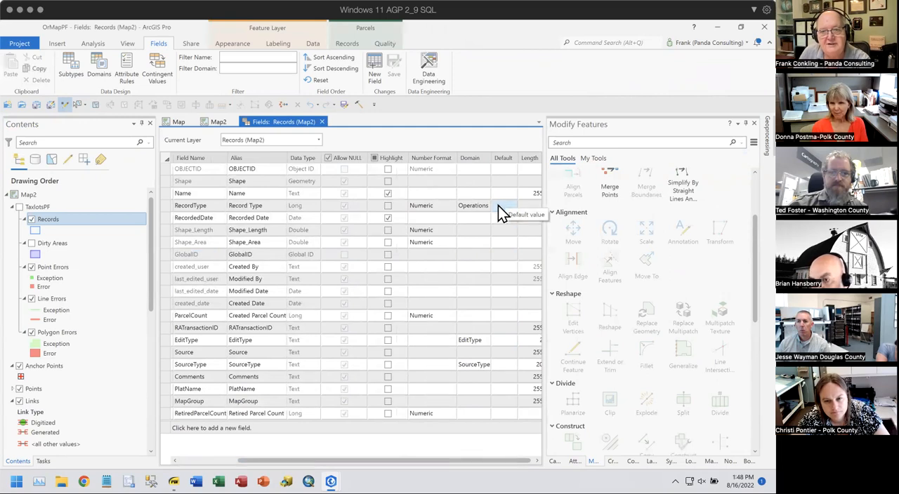
- Review the default value choices for the RecordType field without picking one, close the fields view, and collapse the TaxlotsPF group
click(500, 206)
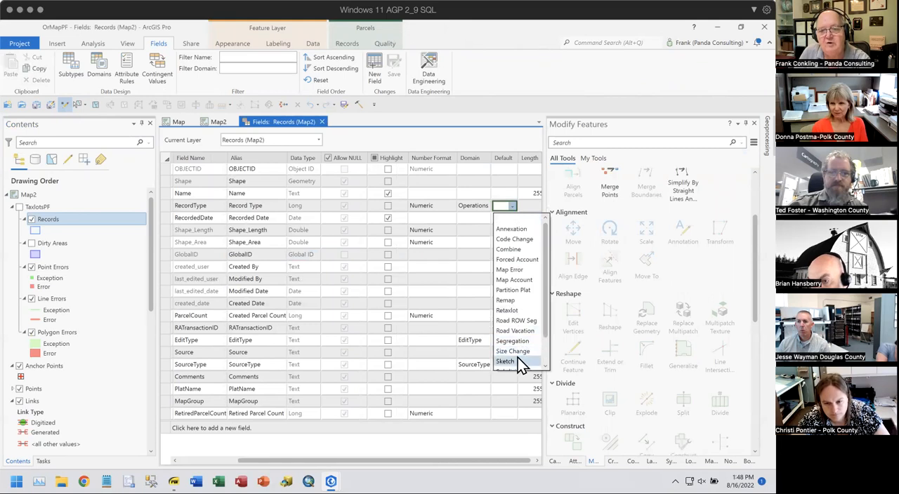
scroll(514, 361, down, 1)
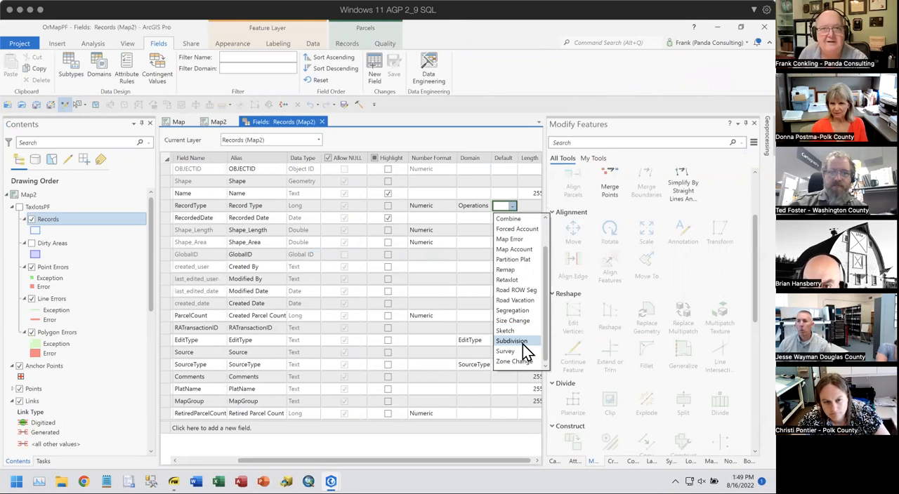
click(438, 130)
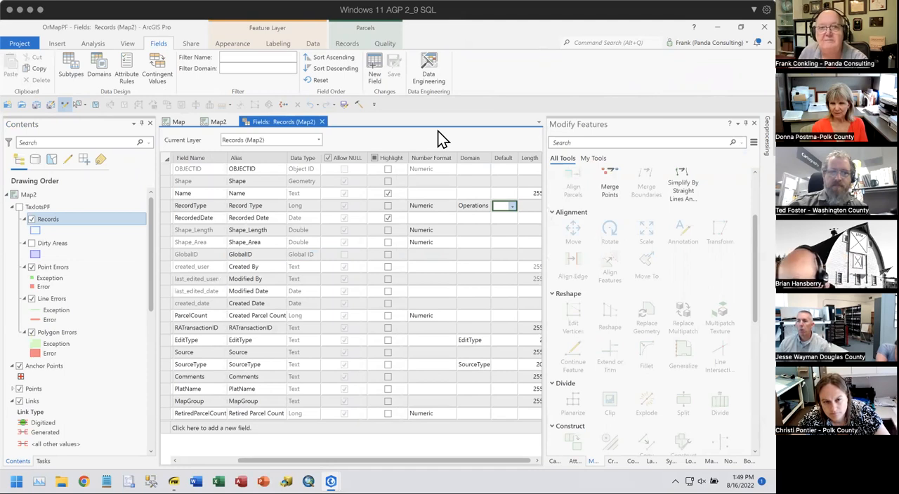
click(322, 127)
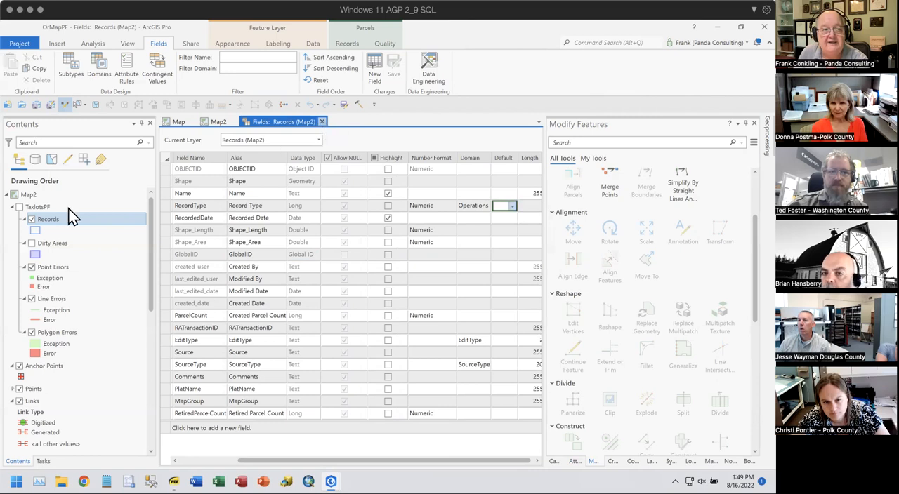
click(12, 207)
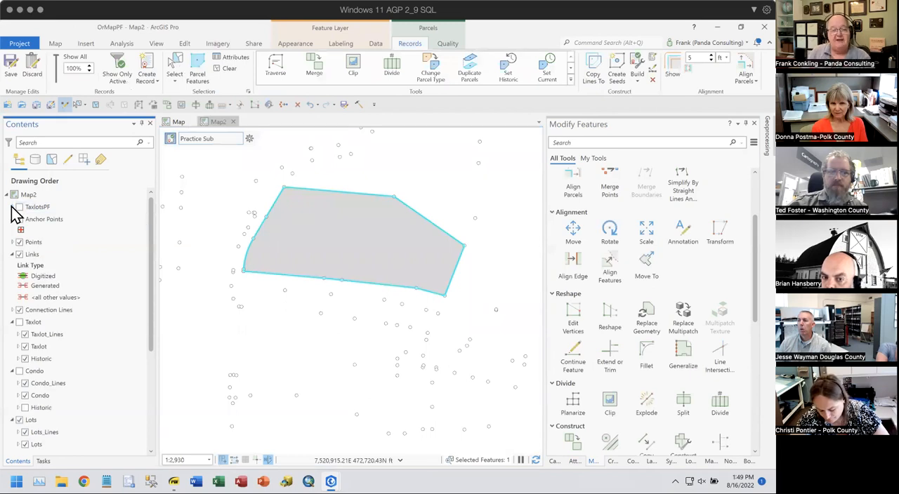
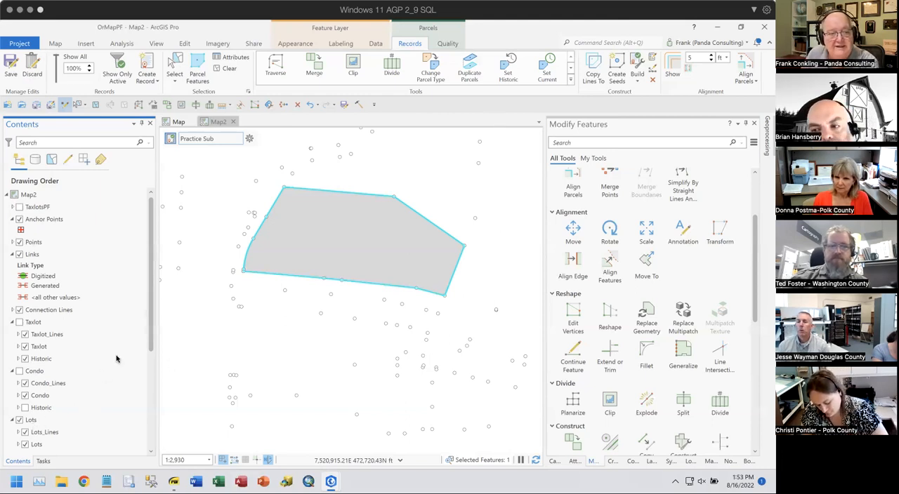
- Turn on the scanned plat image layer CS14596 PP2004-0005.jpg
drag(150, 323, 146, 416)
click(70, 407)
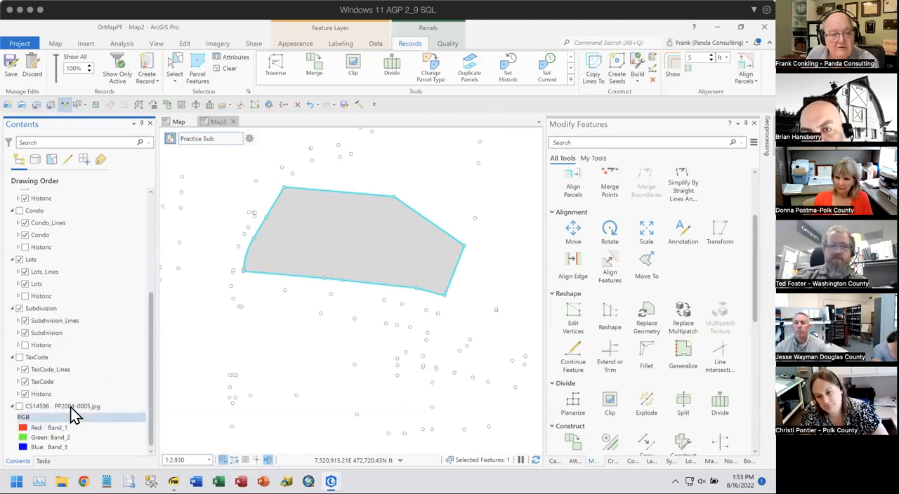
click(20, 407)
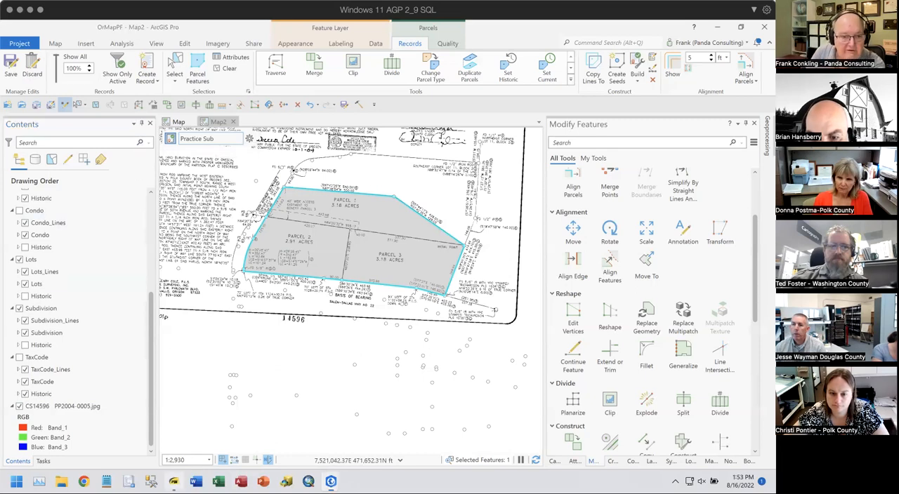
- Switch to the training slides PDF to highlight "Create or Reuse the Record (Open for Discussion)", and return to the Map2 window of ArcGIS Pro
click(174, 481)
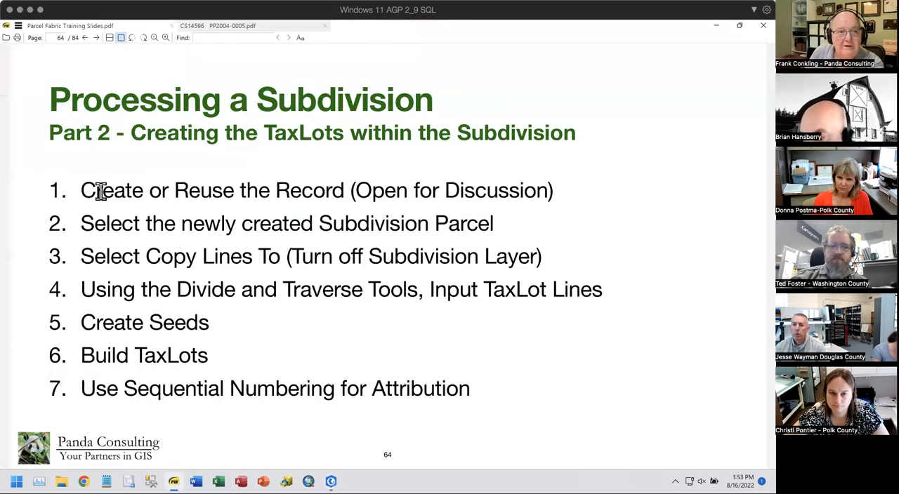
drag(82, 191, 591, 192)
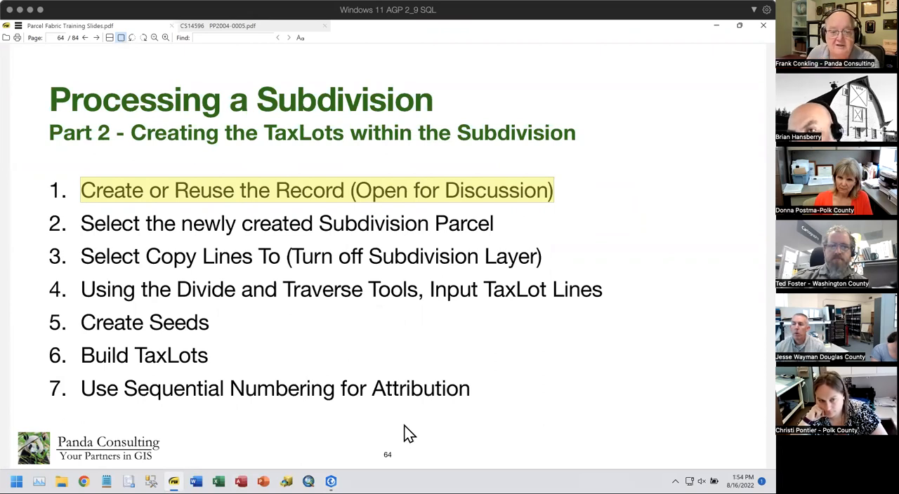
mouse_move(331, 482)
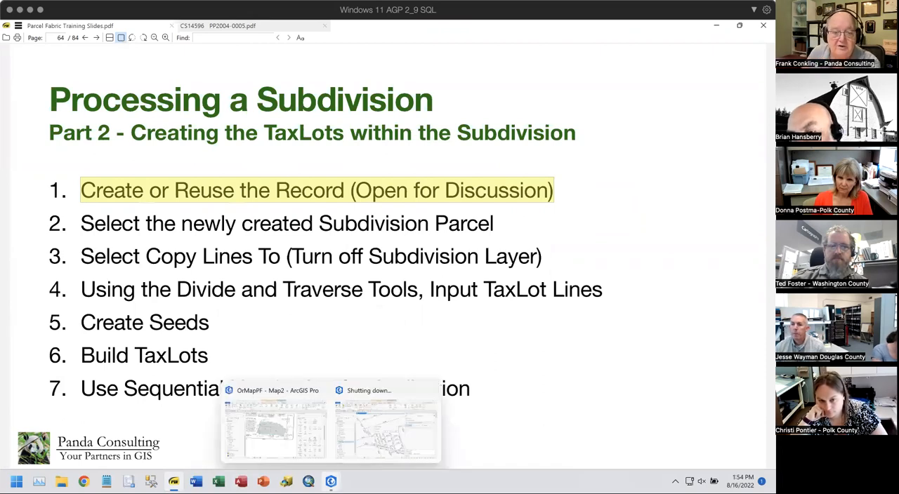
click(278, 433)
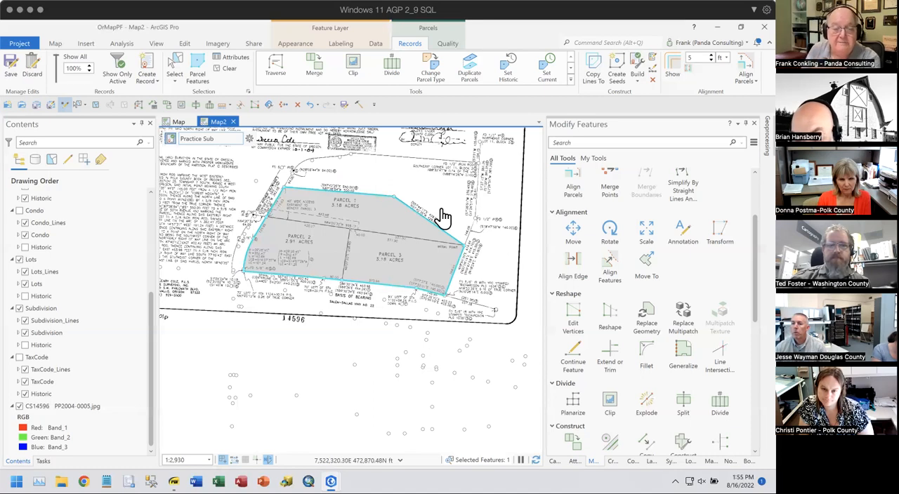
- Select all features belonging to the active record Practice Sub
scroll(400, 250, up, 2)
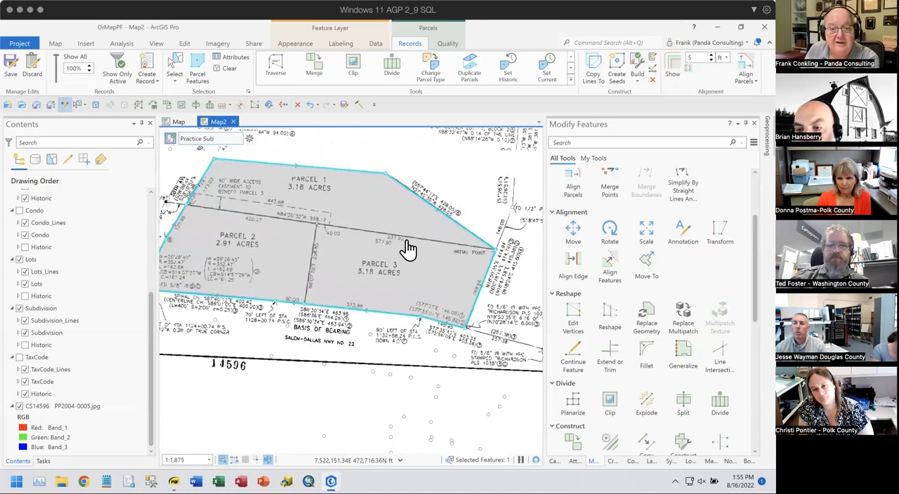
drag(407, 253, 437, 258)
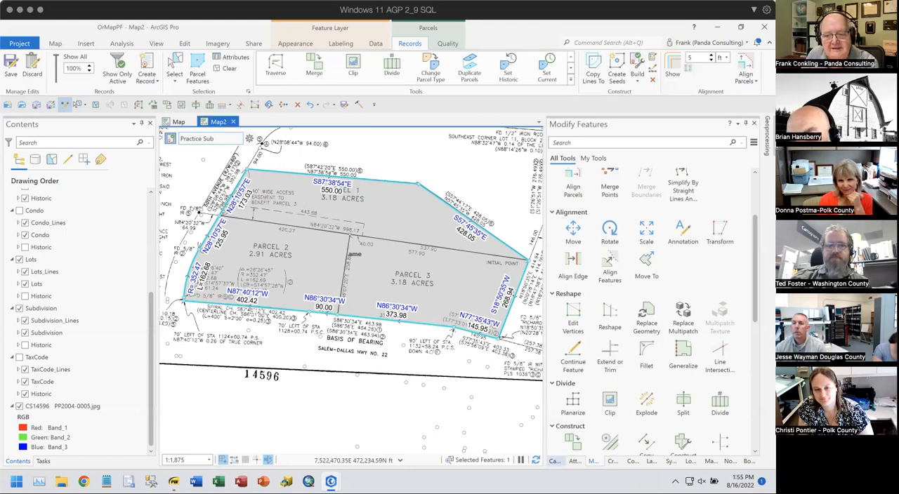
click(252, 138)
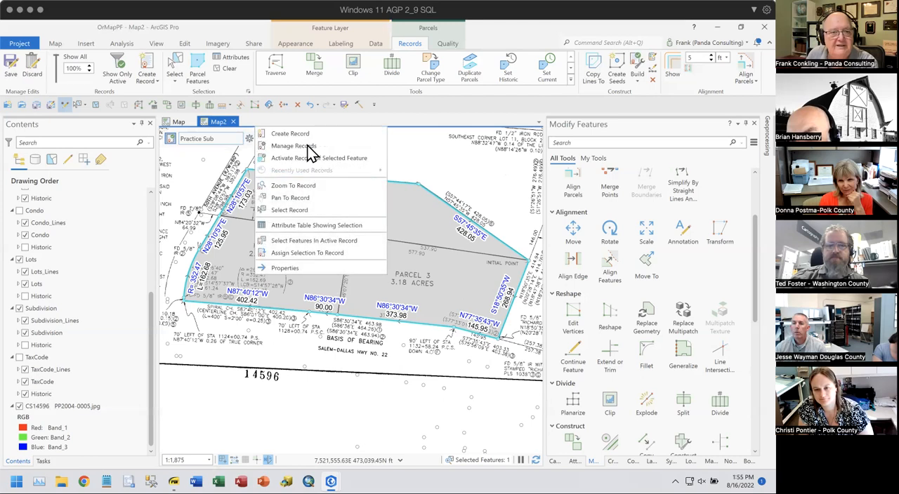
click(329, 237)
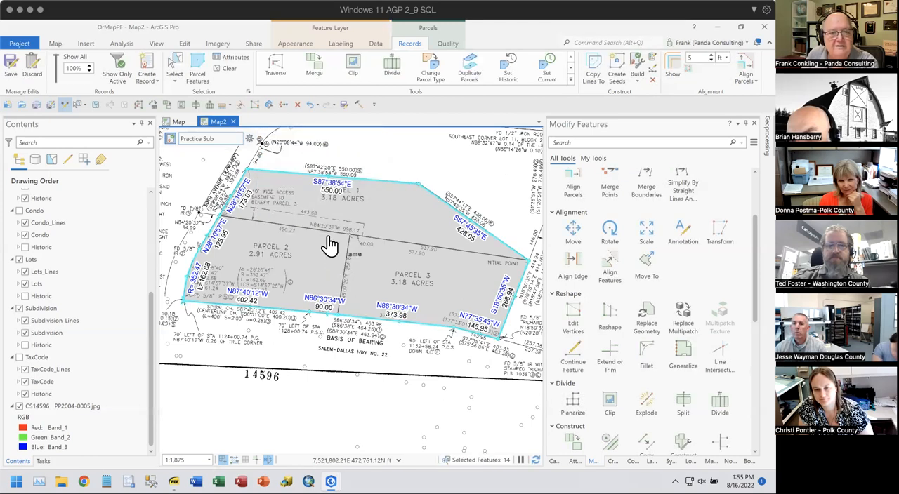
- Review the attributes of the selected points and subdivision lines, and locate the subdivision polygon in the selection
click(574, 461)
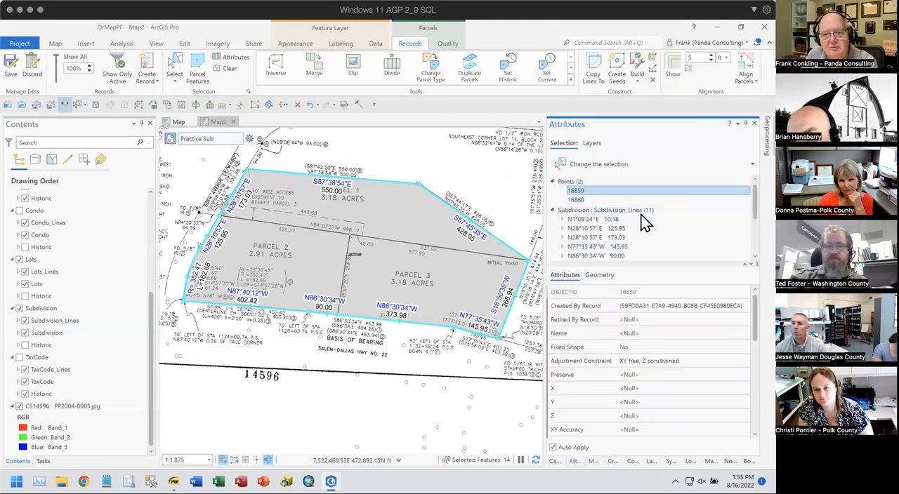
click(571, 184)
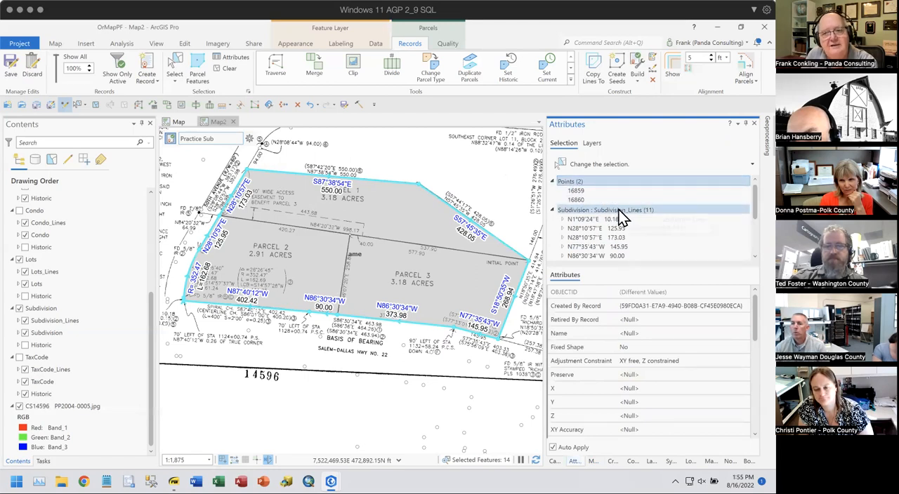
click(617, 210)
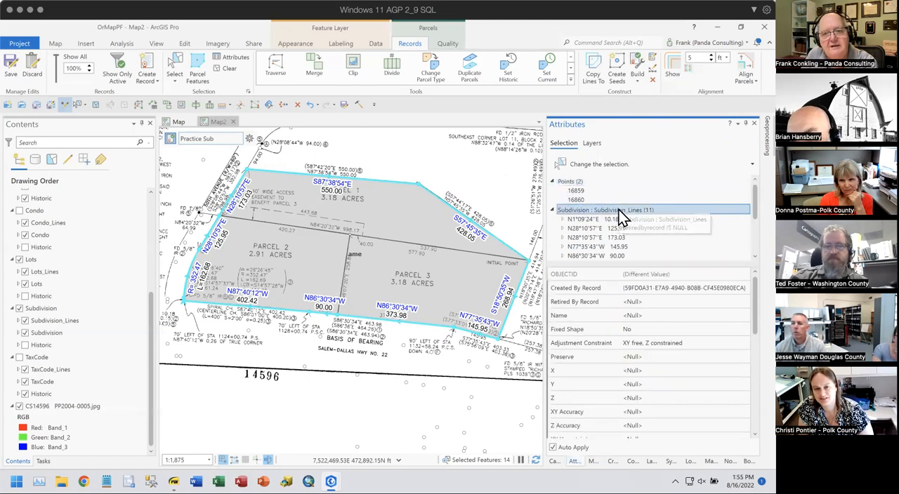
scroll(653, 200, down, 3)
click(660, 200)
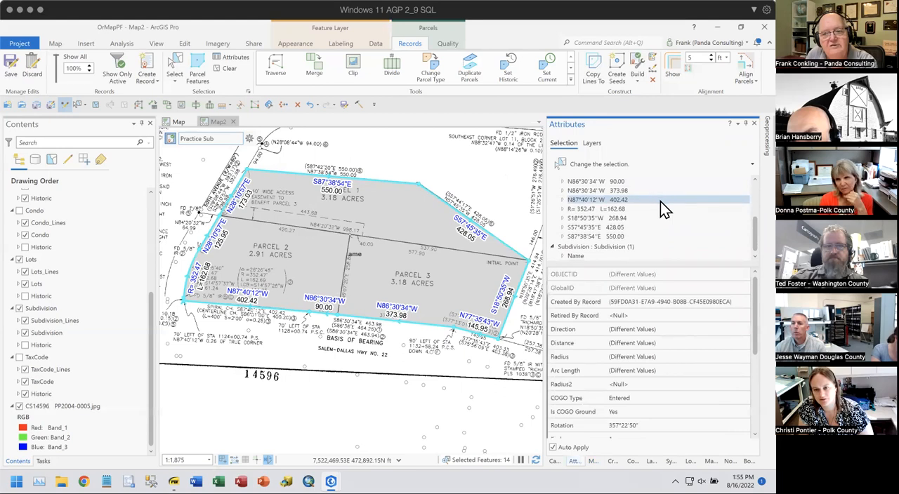
click(610, 247)
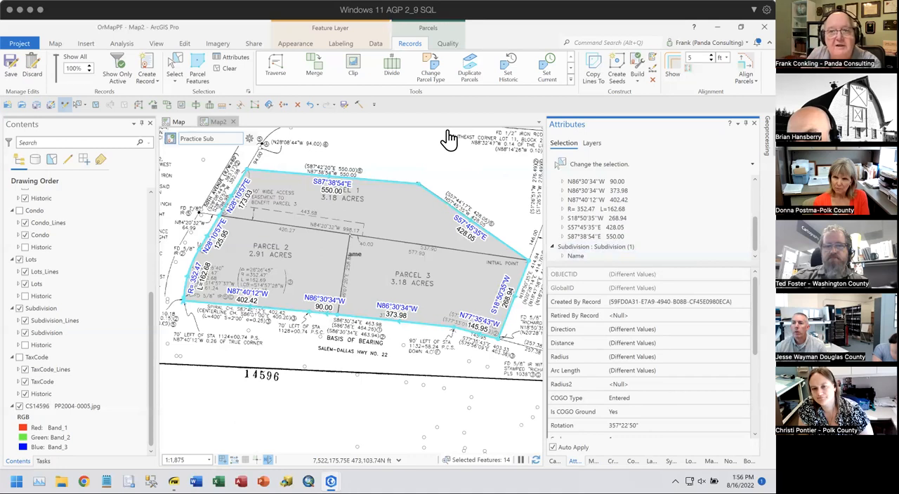
- Copy the selected subdivision lines to the Lots parcel type in record Practice Sub, showing only the active record and preserving attributes
click(596, 67)
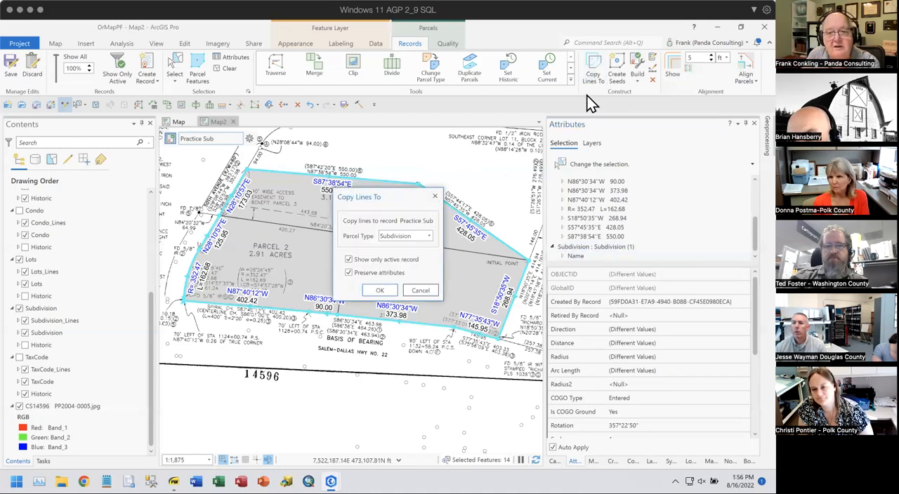
click(430, 235)
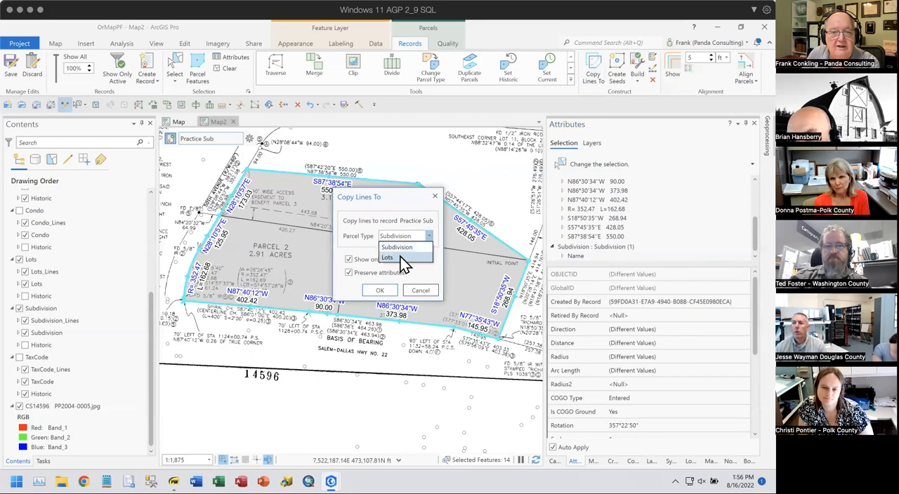
click(403, 258)
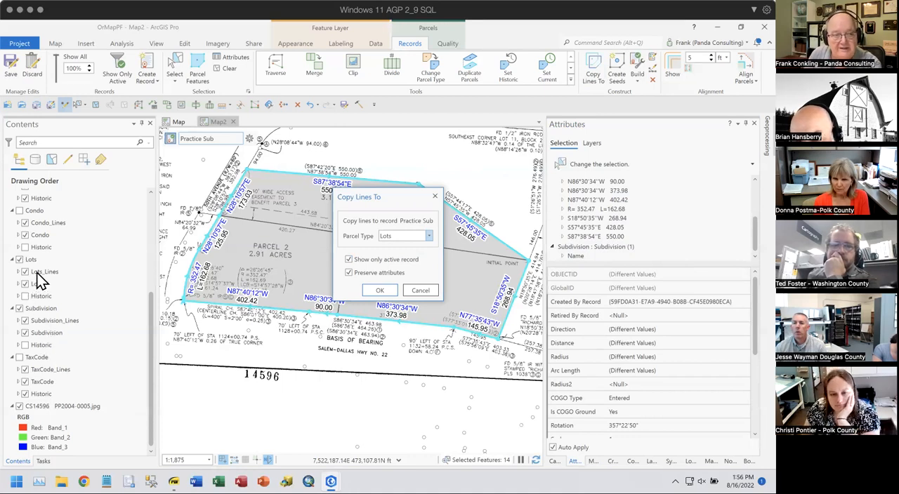
click(385, 289)
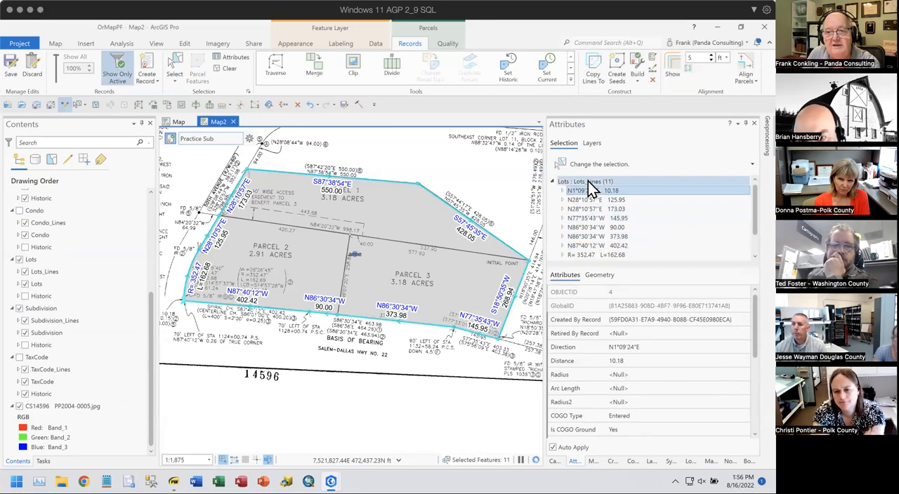
scroll(681, 223, down, 2)
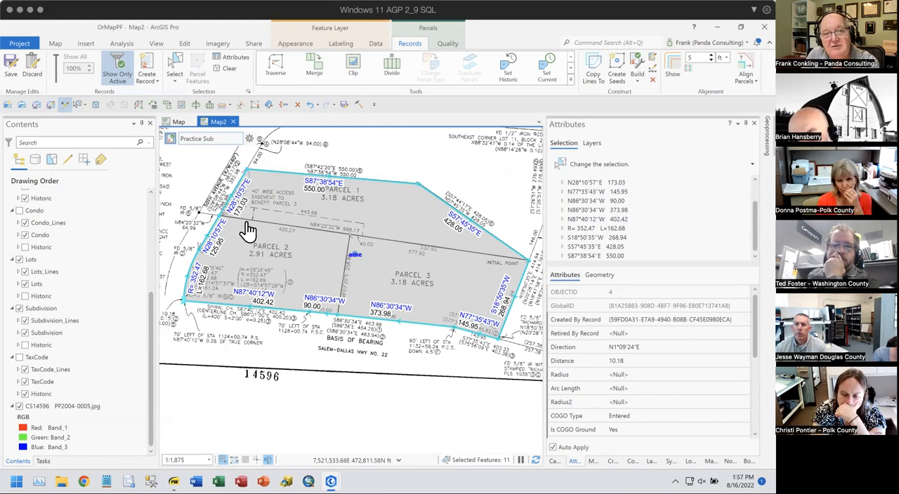
- Start a traverse on the Lots_Lines layer from the boundary endpoint at the west end of the Parcel 1 and Parcel 2 dividing line
click(273, 66)
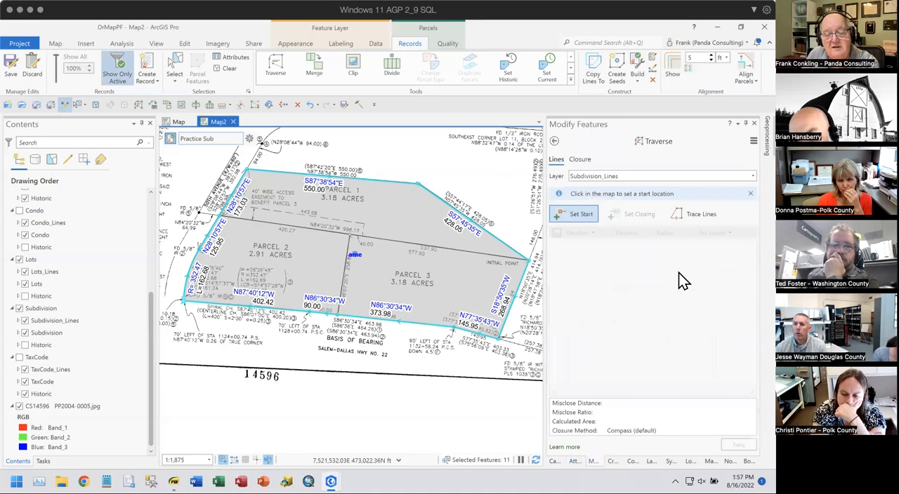
click(601, 177)
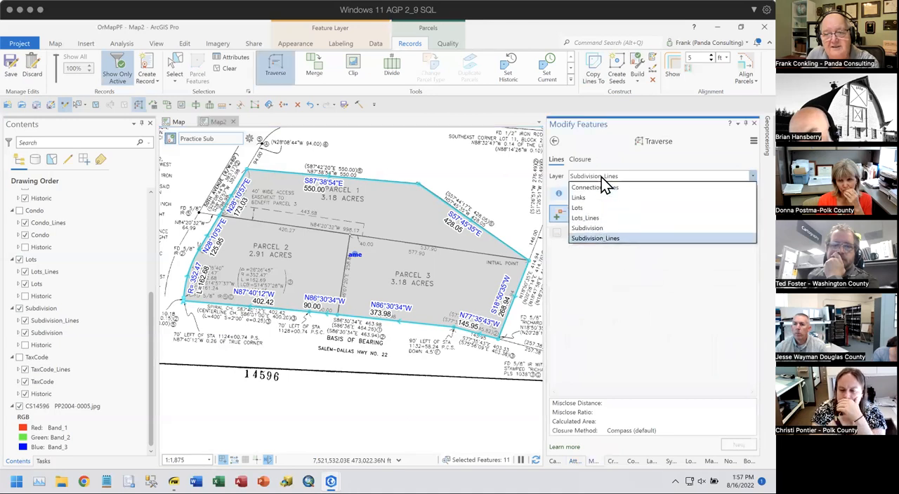
click(590, 219)
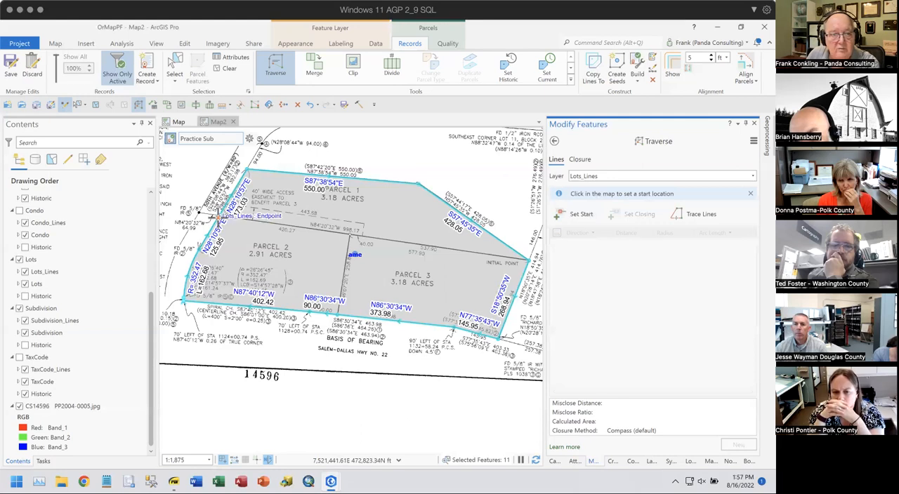
click(220, 214)
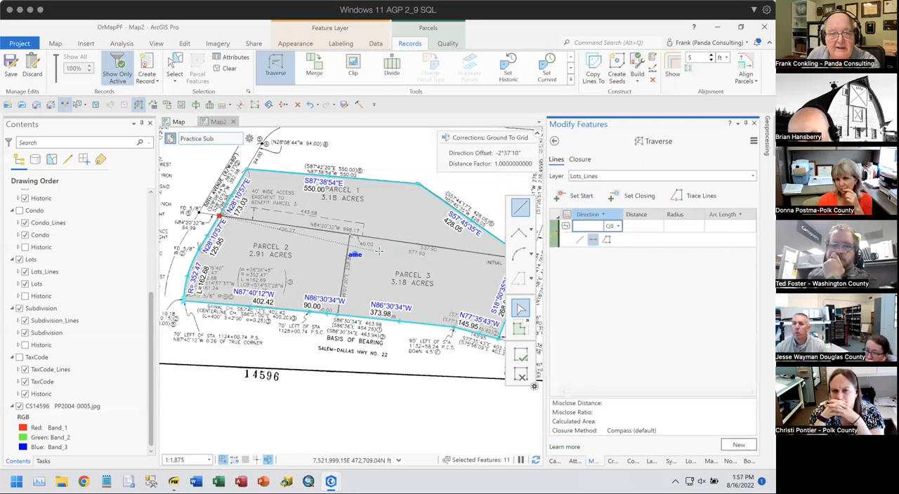
- Add a traverse course with direction S84°20'32"E and distance 998.17
scroll(379, 248, up, 1)
scroll(379, 248, up, 1)
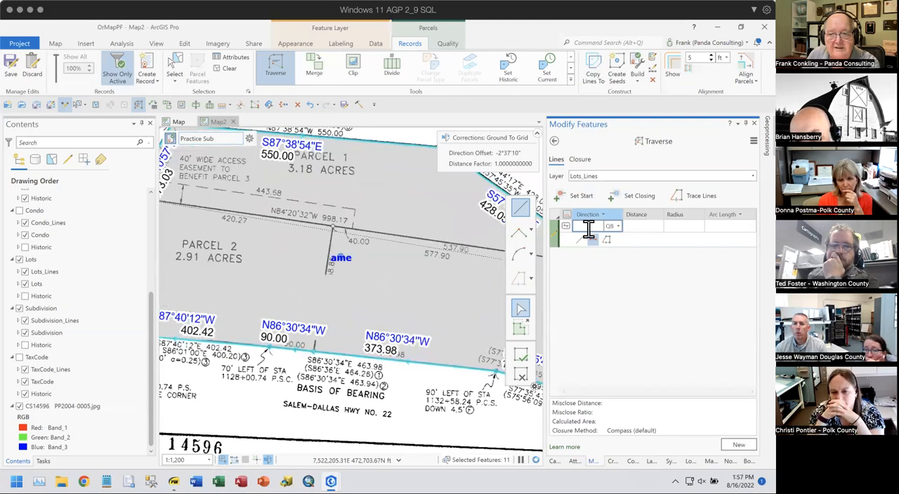
text(84)
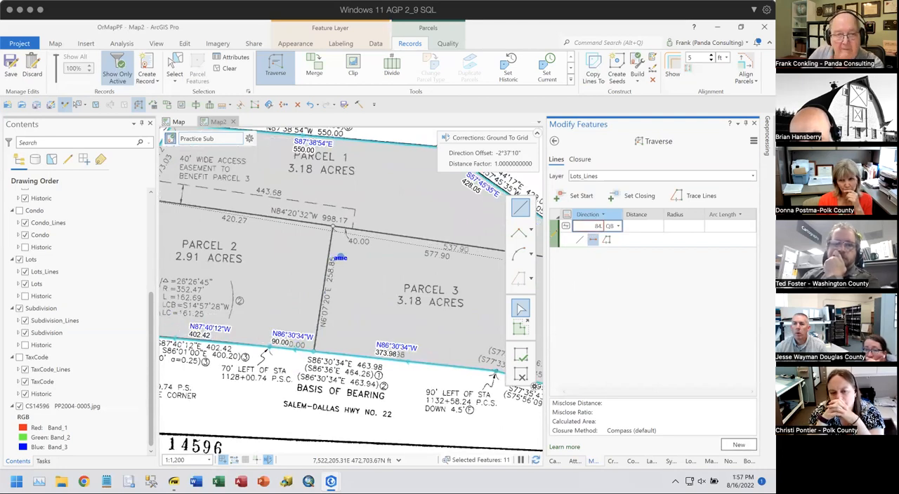
text(.2032)
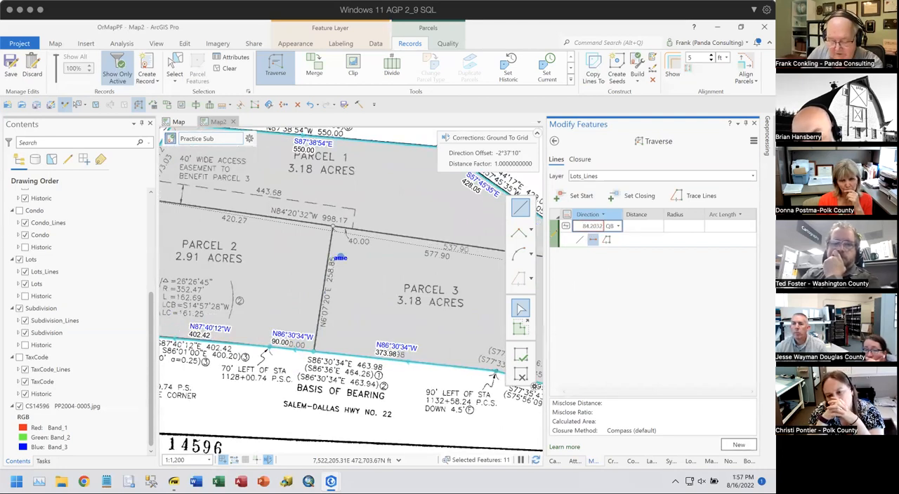
text(-)
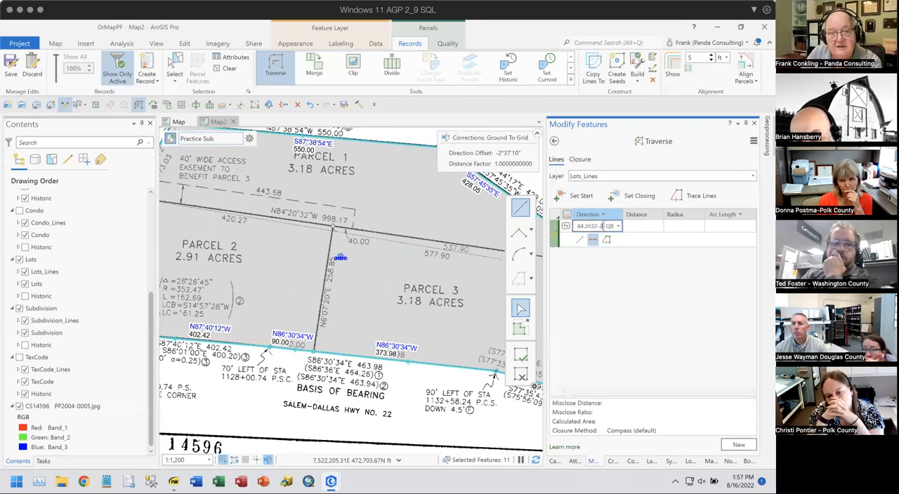
key(Tab)
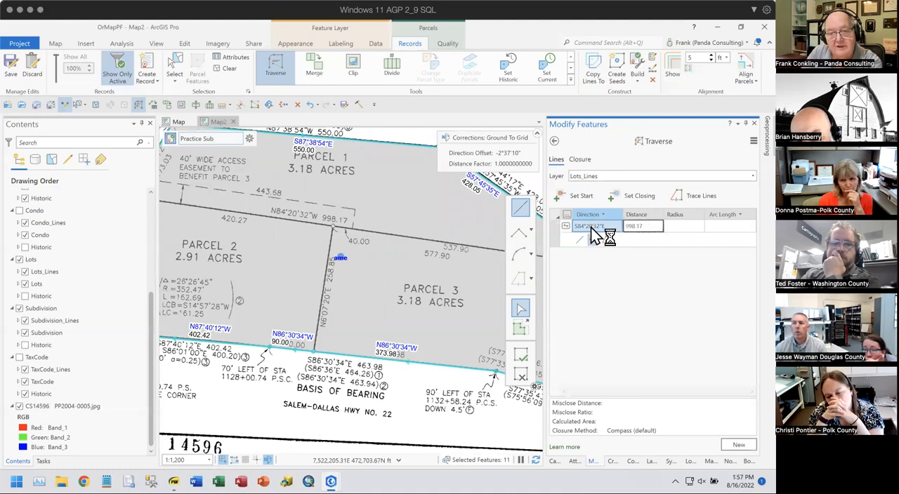
key(Return)
- Close the traverse on the Lots_Lines endpoint at the Initial Point, the east end of the Parcel 1 dividing line
drag(442, 313, 248, 279)
scroll(419, 233, up, 15)
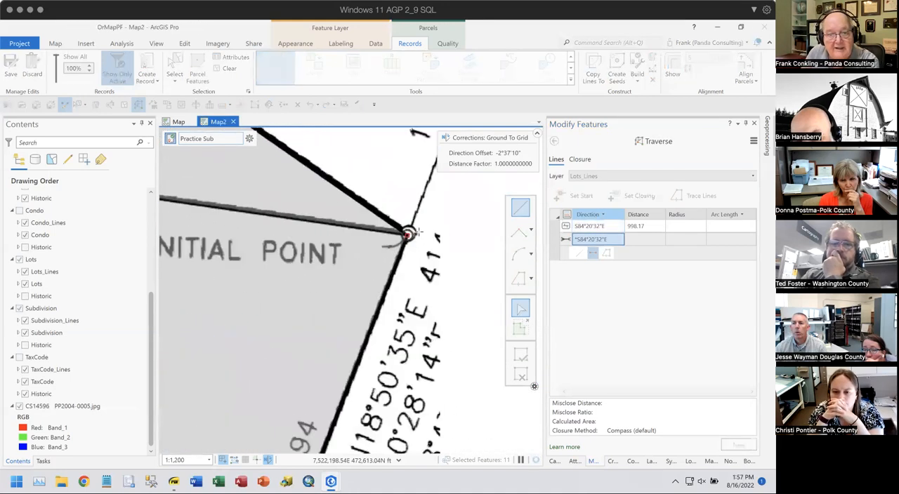
scroll(337, 297, down, 3)
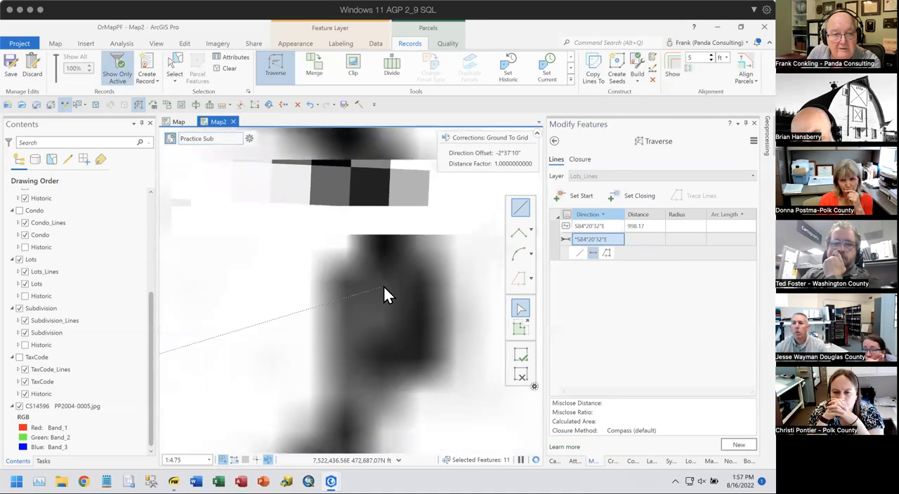
drag(311, 309, 410, 308)
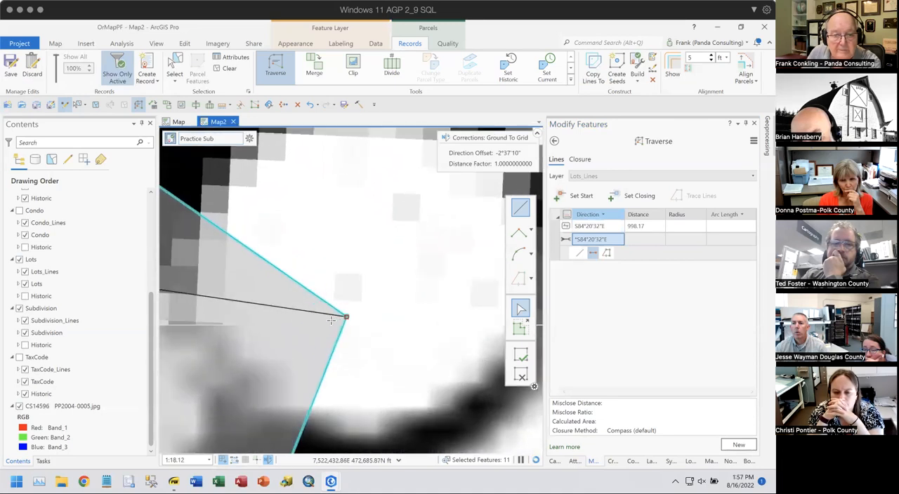
scroll(351, 320, up, 5)
drag(351, 323, 395, 306)
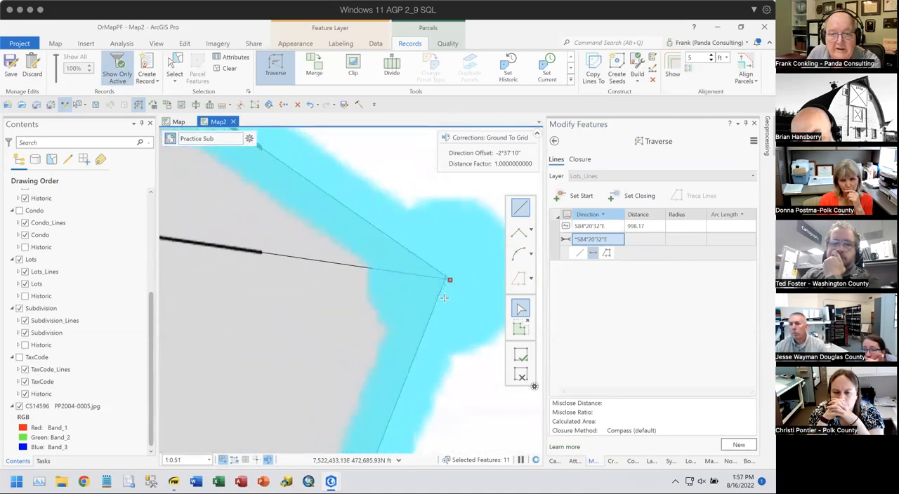
scroll(449, 283, up, 7)
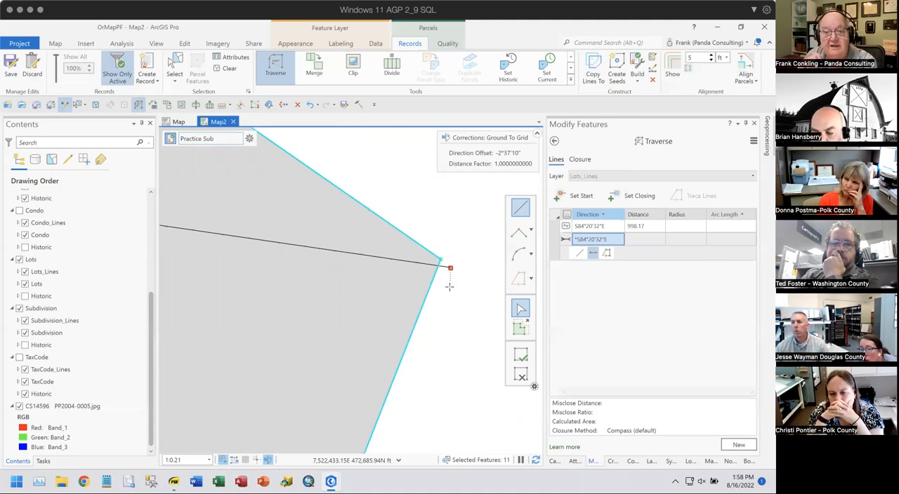
click(622, 193)
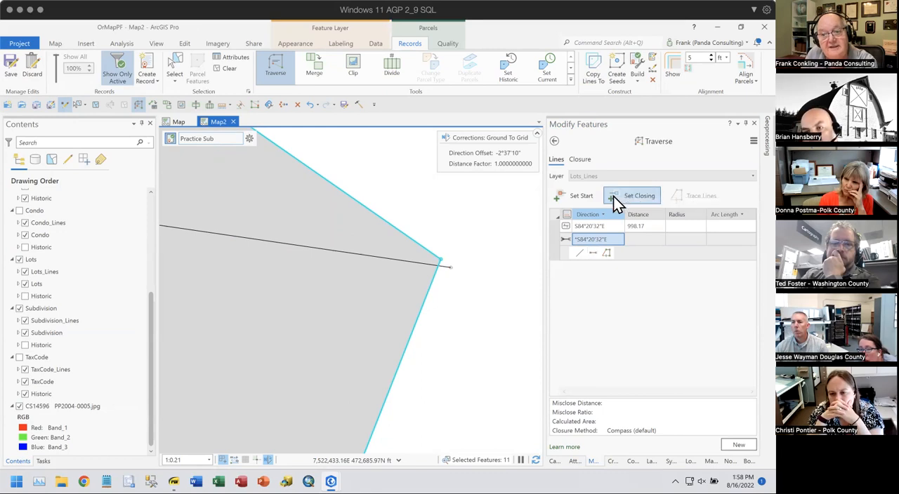
click(441, 259)
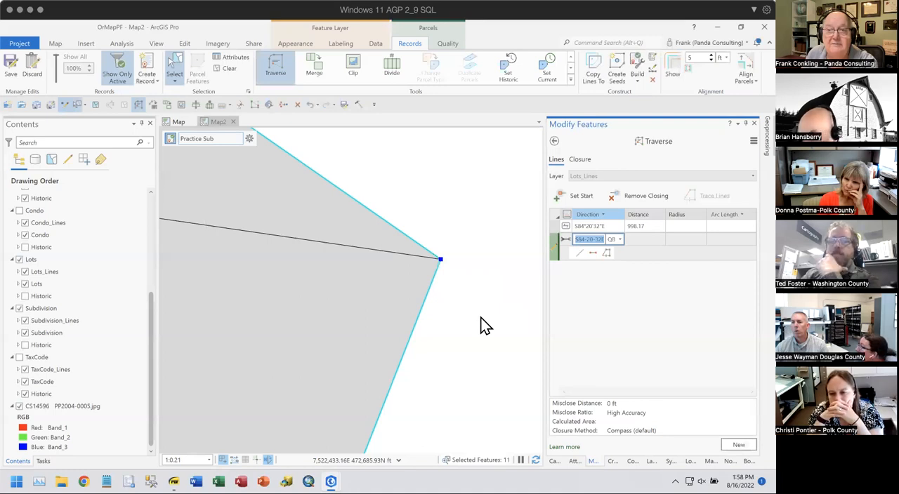
- Select the traversed S84°20'32"E lot line south of Parcel 1, near its junction with the Parcel 2 and Parcel 3 dividing line
scroll(483, 325, down, 2)
scroll(483, 322, up, 3)
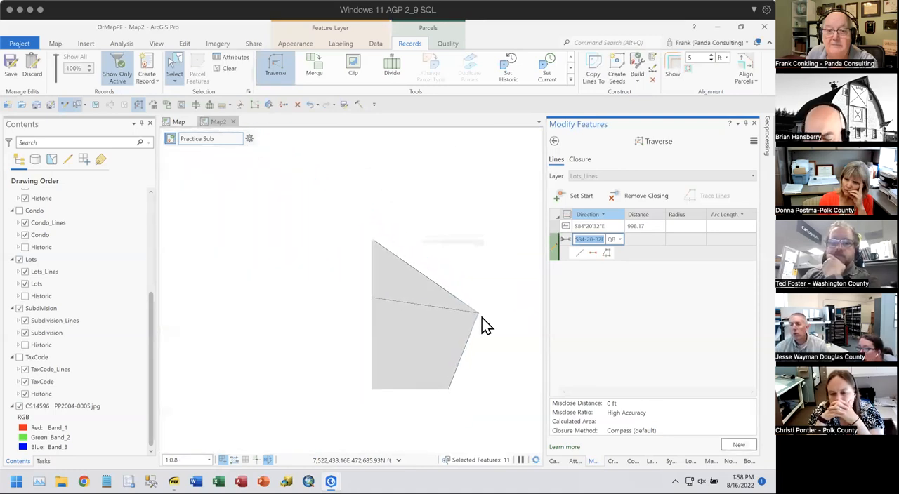
scroll(401, 354, down, 4)
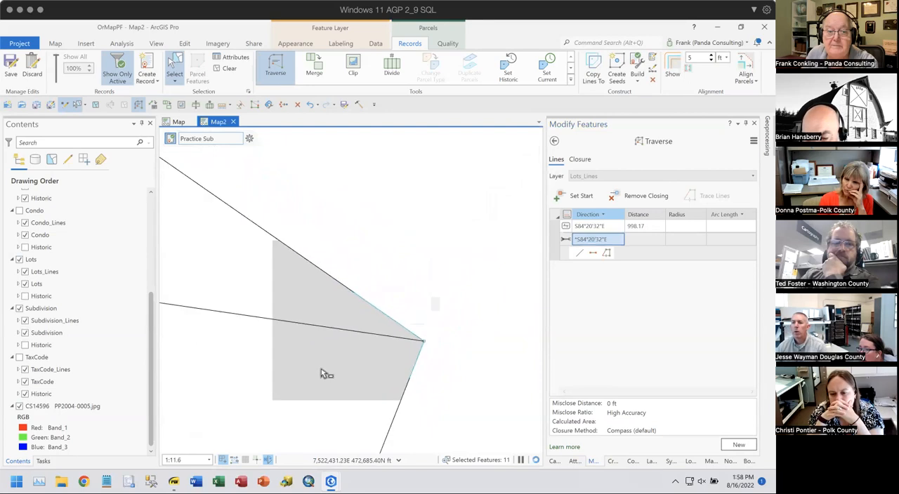
drag(321, 369, 514, 354)
scroll(452, 341, down, 3)
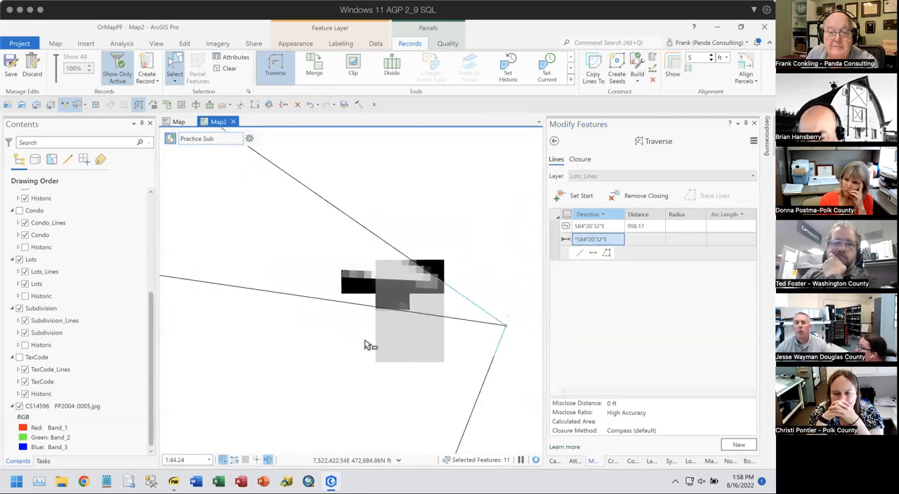
scroll(369, 323, down, 3)
drag(256, 323, 530, 324)
scroll(449, 329, down, 3)
drag(373, 327, 478, 322)
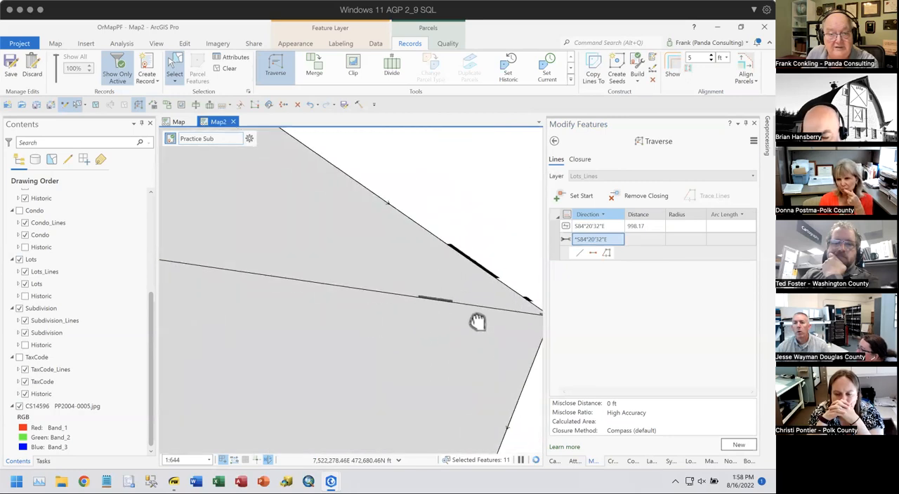
drag(323, 307, 461, 331)
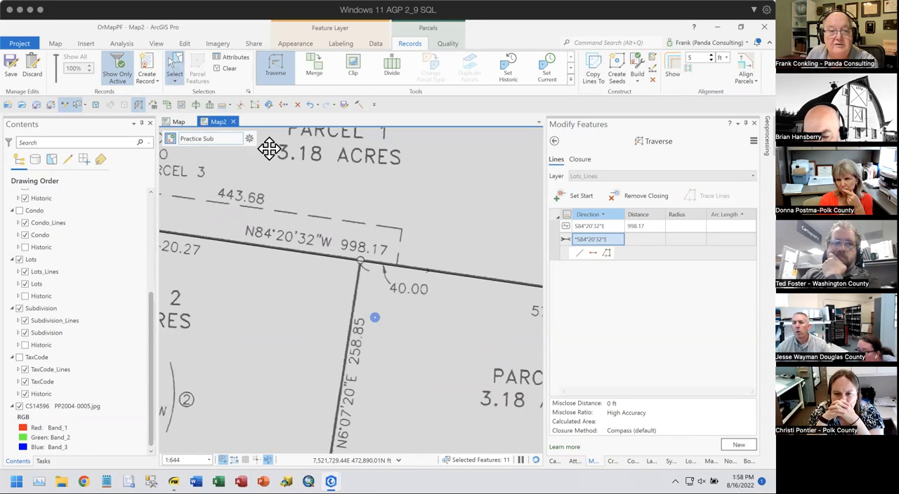
click(314, 267)
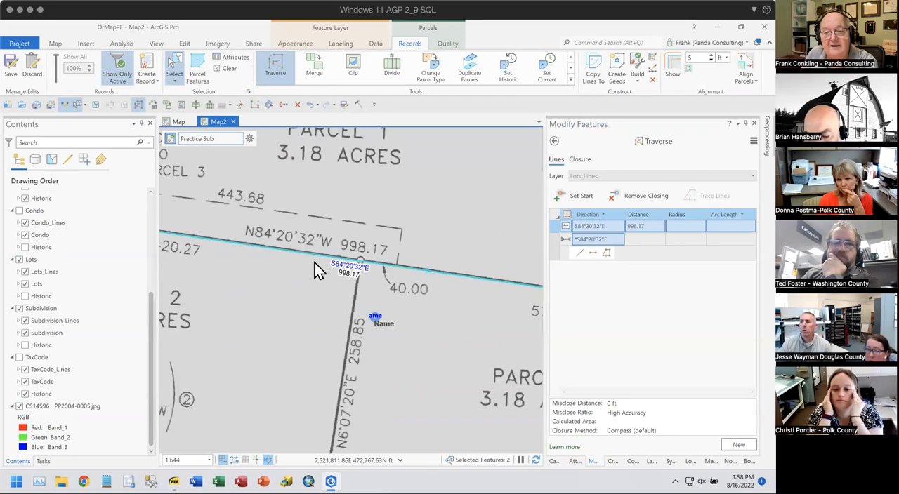
- Start the Divide tool and remove the subdivision polygon from the selection, keeping only the S84°20'32"E lot line
click(553, 142)
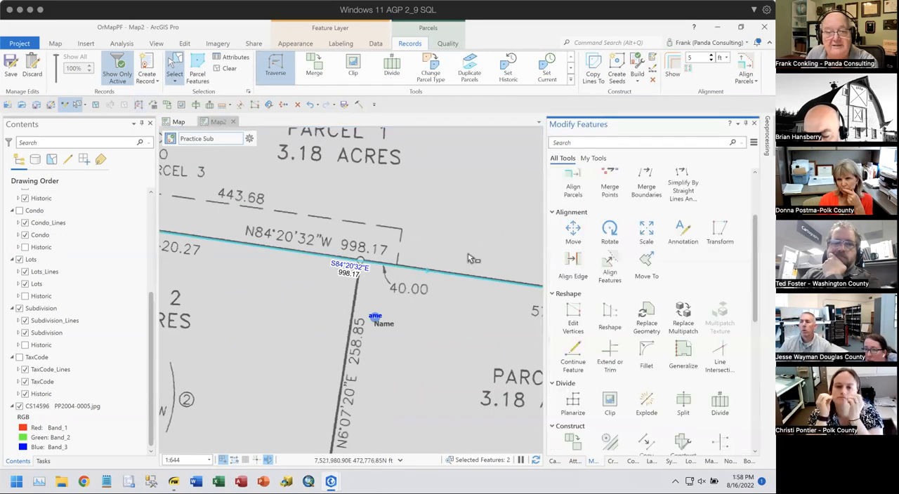
scroll(453, 309, down, 3)
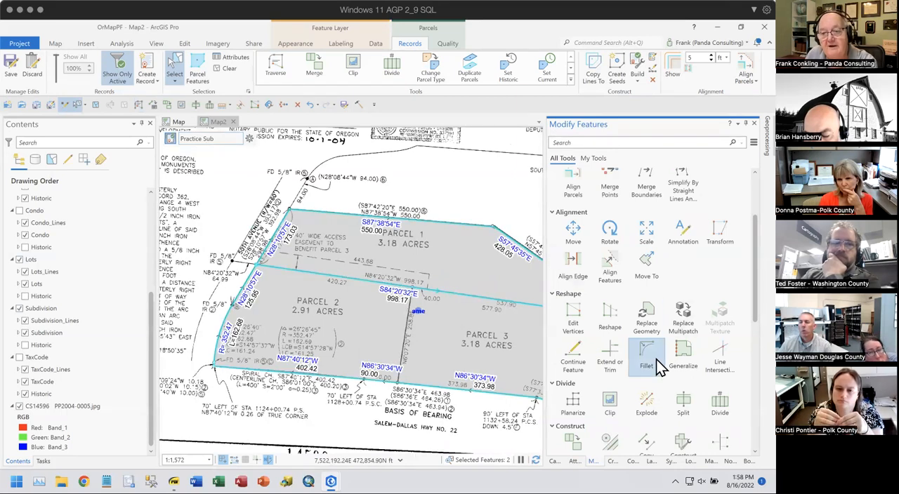
click(712, 409)
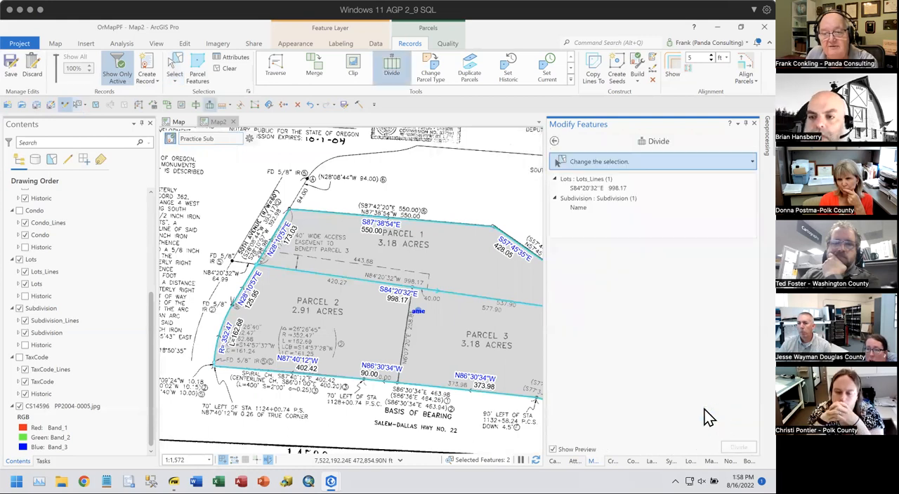
right_click(580, 209)
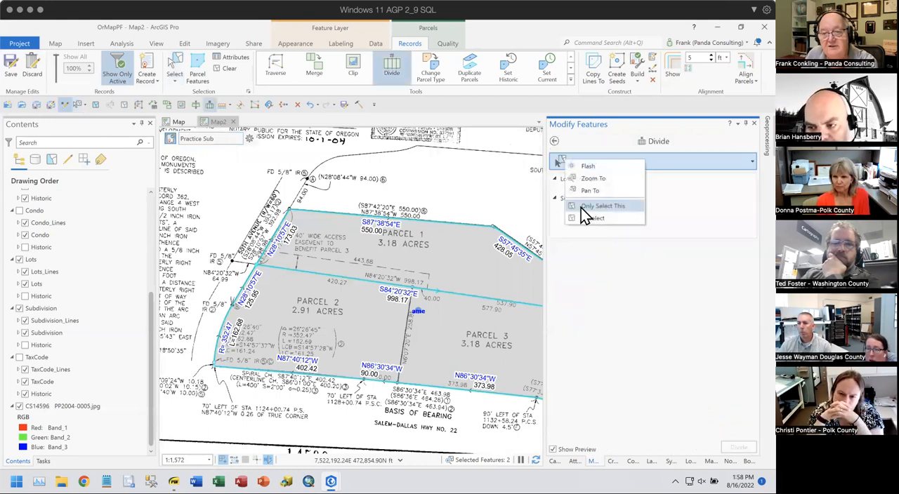
click(588, 224)
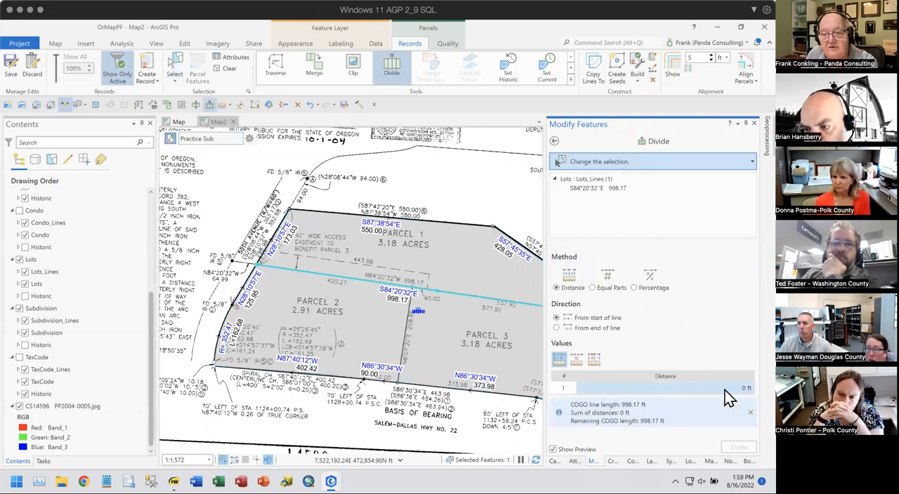
- Divide the lot line from its start by varying distances of 420.27 ft and 577.9 ft, distributing the remaining length proportionally
drag(394, 326, 282, 317)
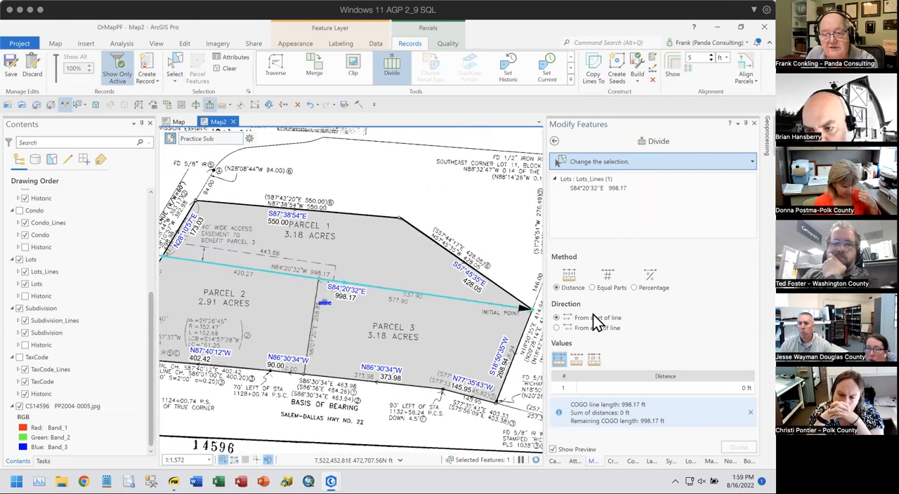
click(596, 365)
click(723, 389)
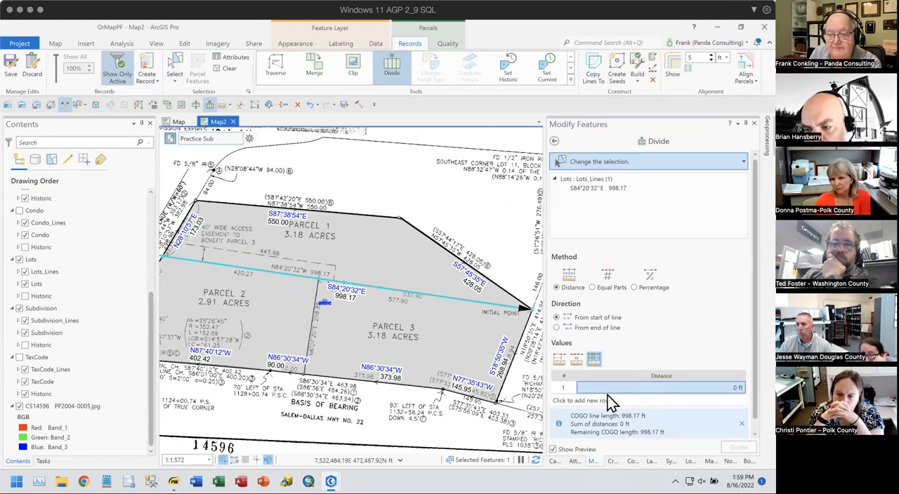
click(726, 387)
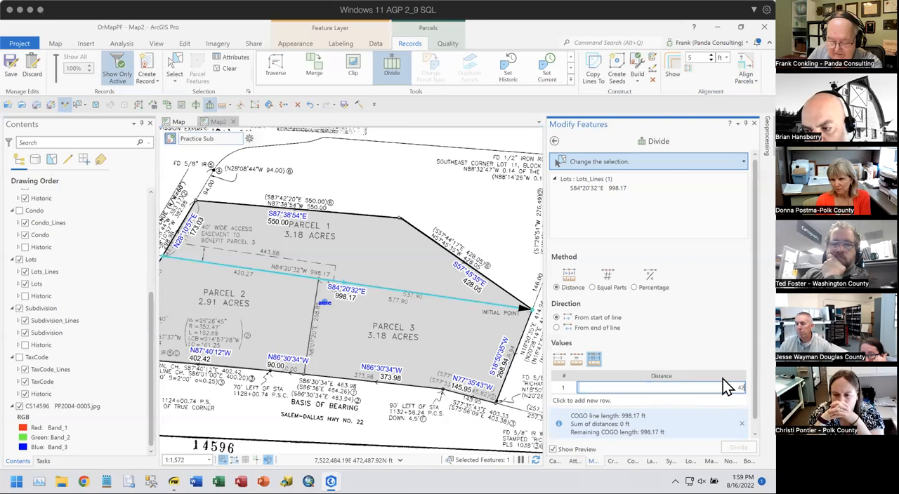
key(Return)
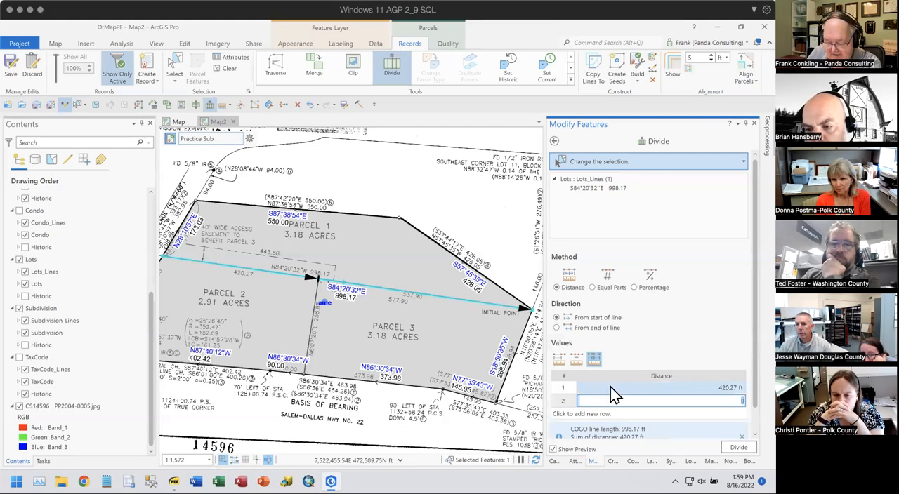
text(53)
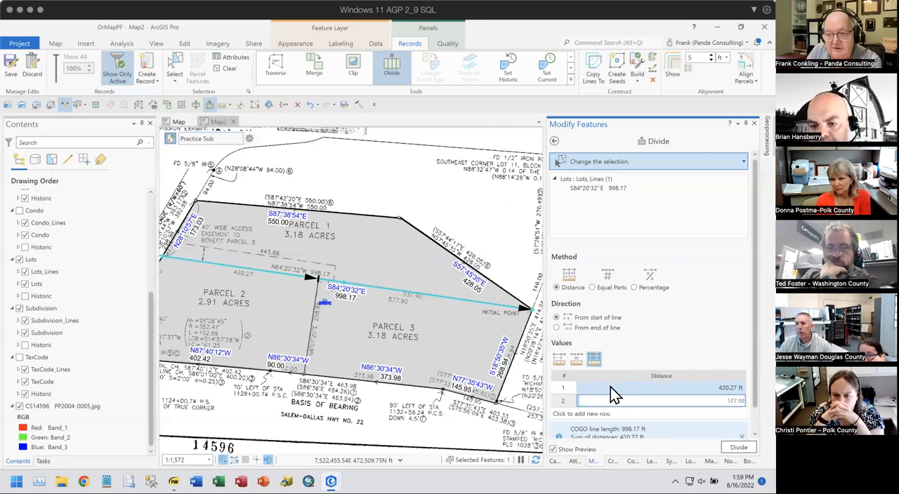
key(Return)
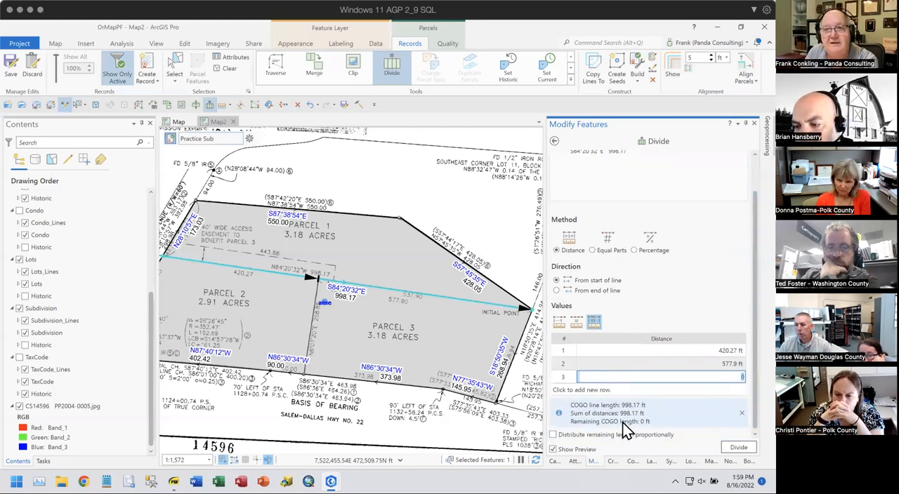
click(554, 434)
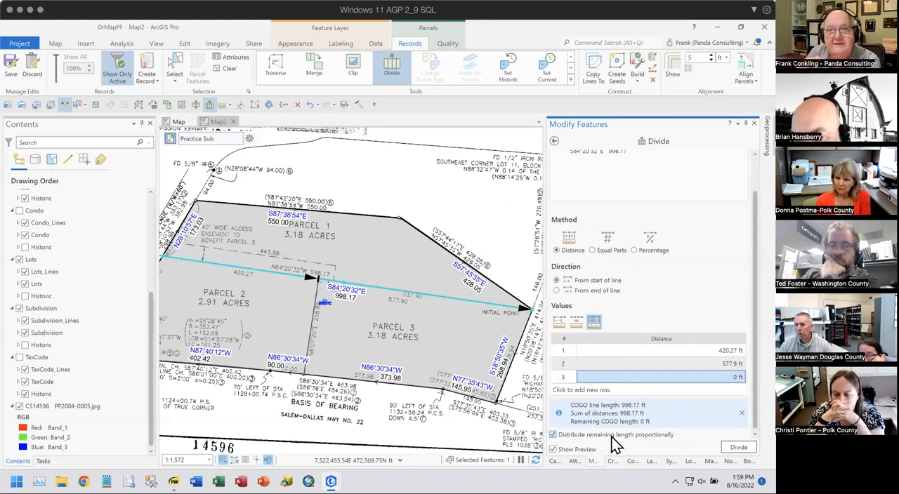
click(736, 449)
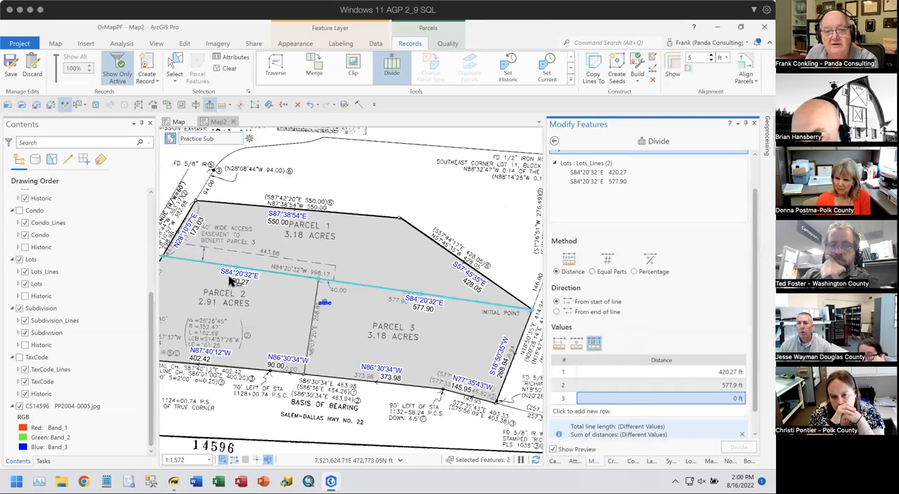
- Start a traverse on the Lots_Lines layer from the boundary endpoint at the south end of the Parcel 2 and Parcel 3 dividing line
scroll(306, 310, up, 3)
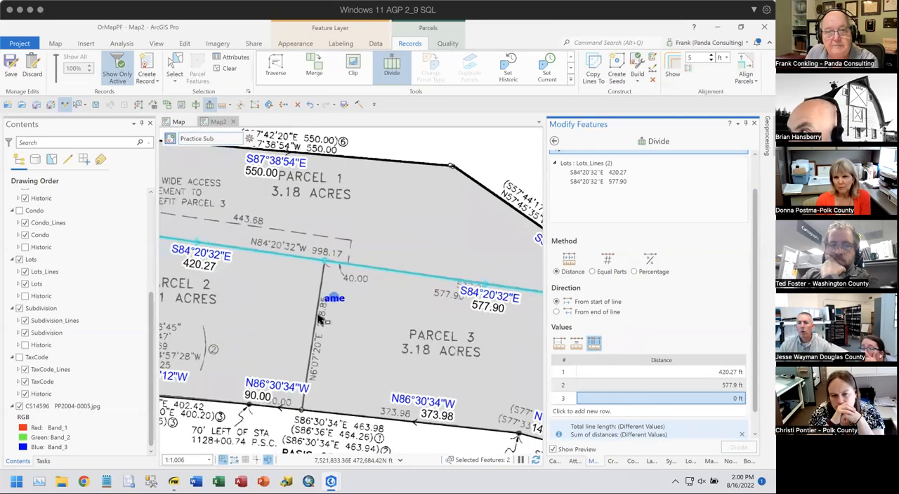
click(282, 63)
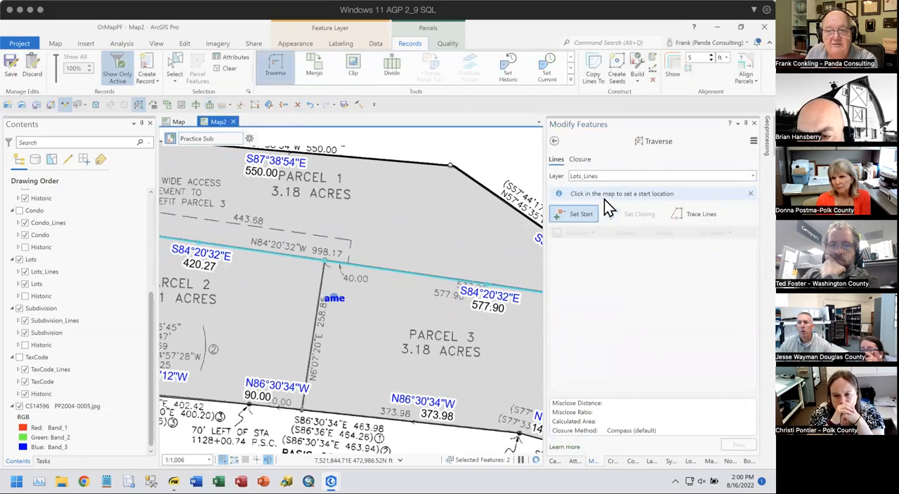
click(580, 216)
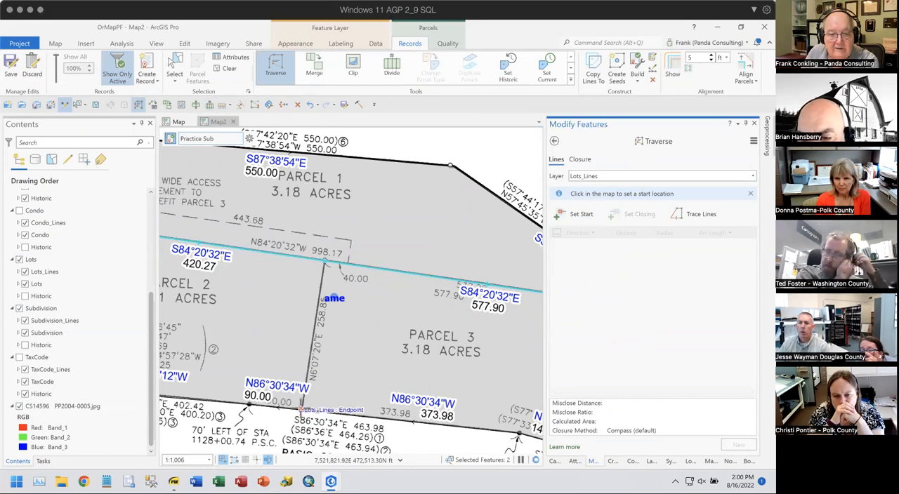
click(302, 411)
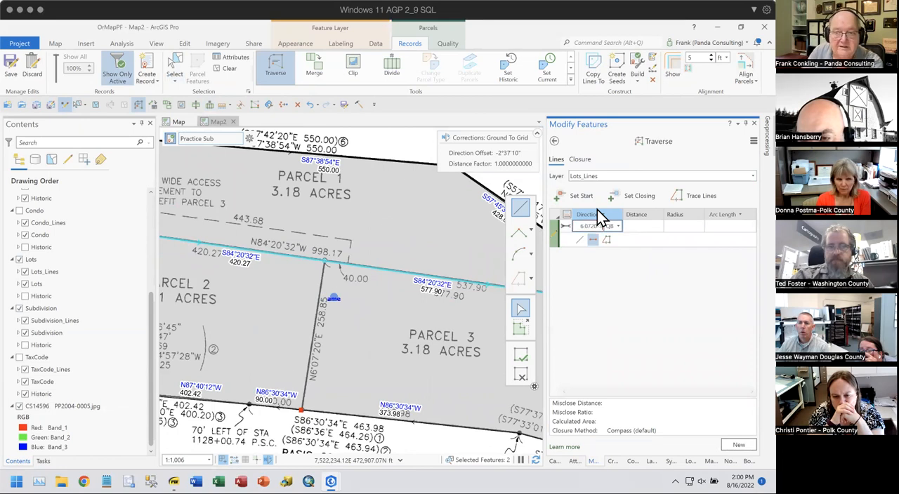
- Add a traverse course with direction N6°07'20"E and distance 258.85
key(Tab)
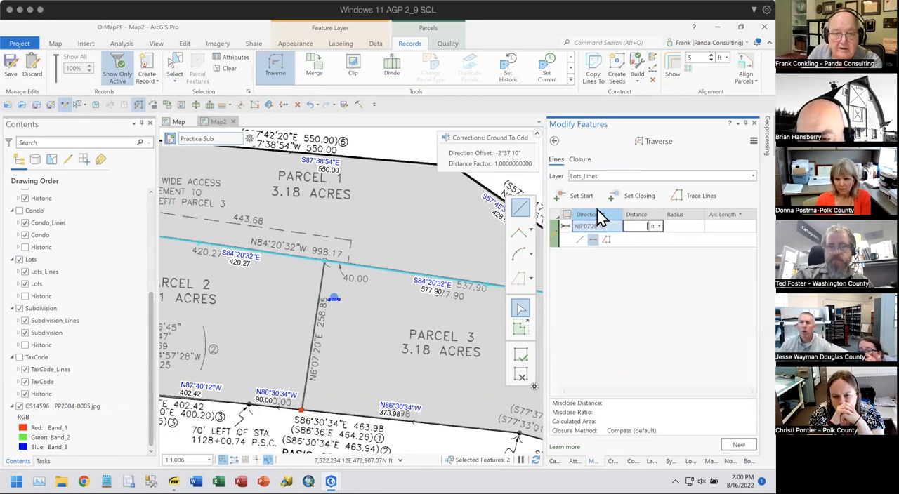
text(258)
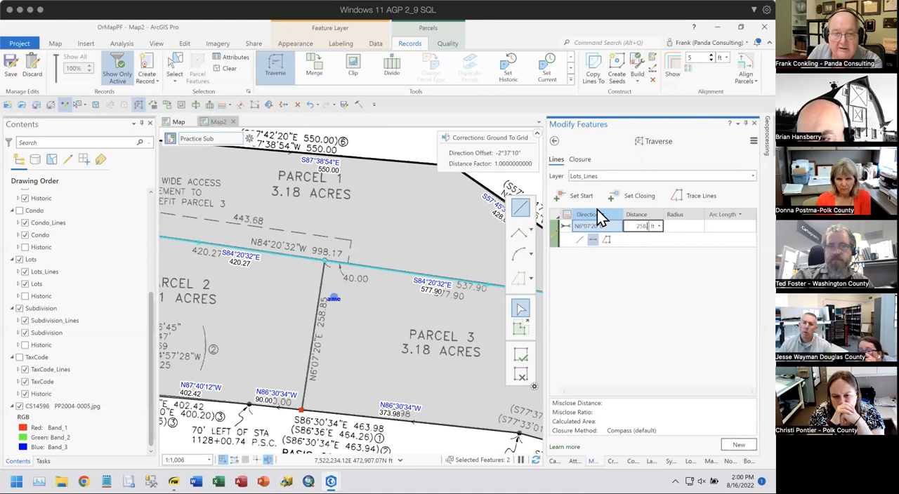
text(.85)
key(Return)
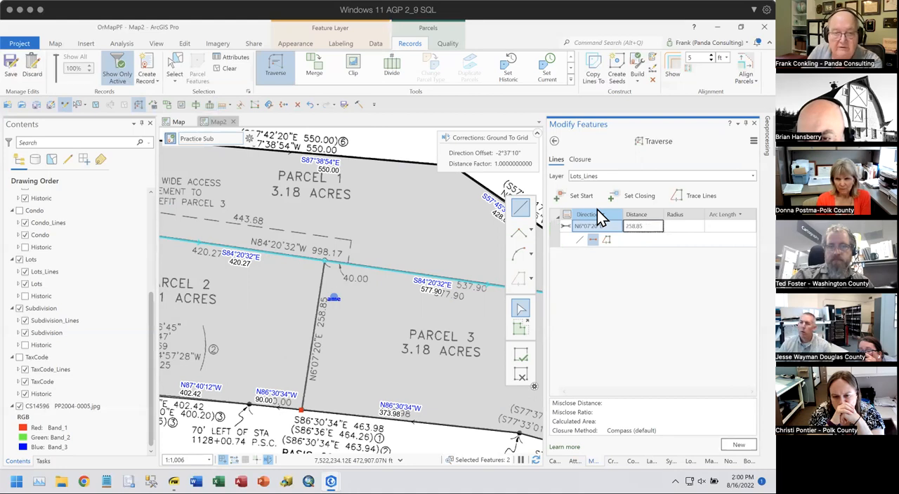
- Set the traverse closing point on the Lots_Lines endpoint where the S84°20'32"E lot line is divided, and finish the traverse
scroll(311, 273, up, 5)
scroll(311, 273, up, 10)
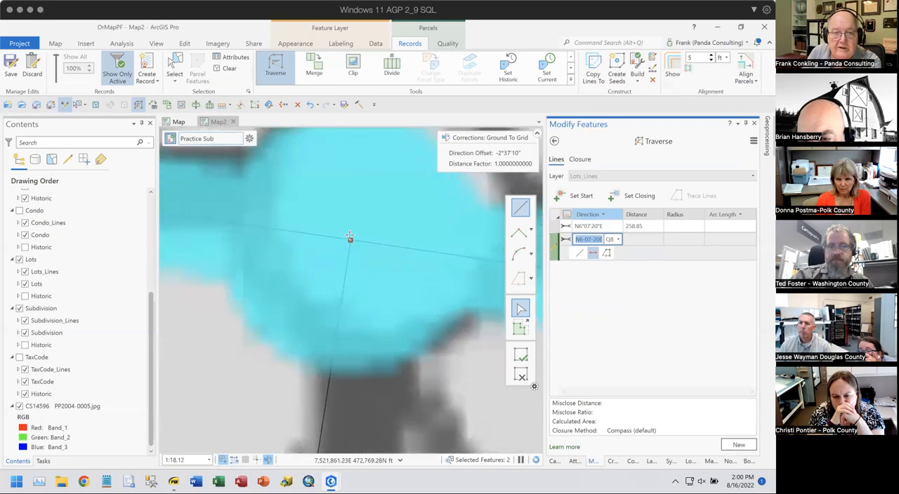
scroll(350, 236, up, 5)
scroll(368, 304, up, 3)
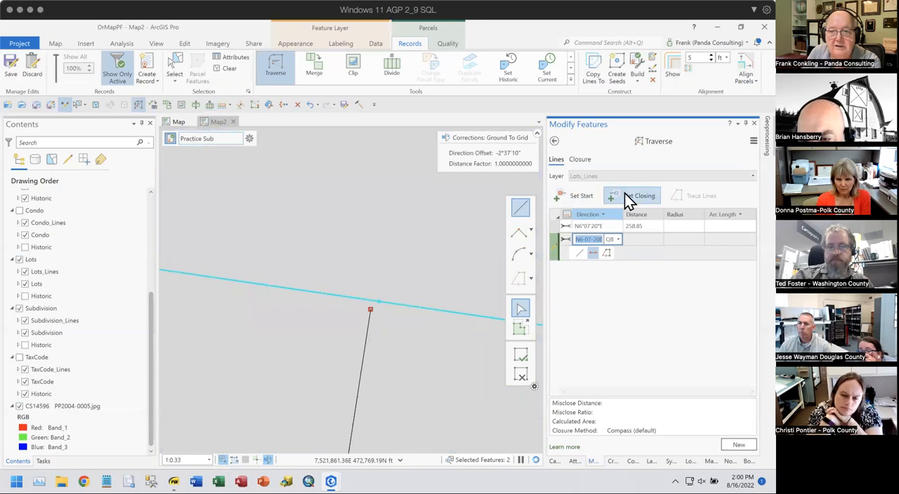
click(625, 194)
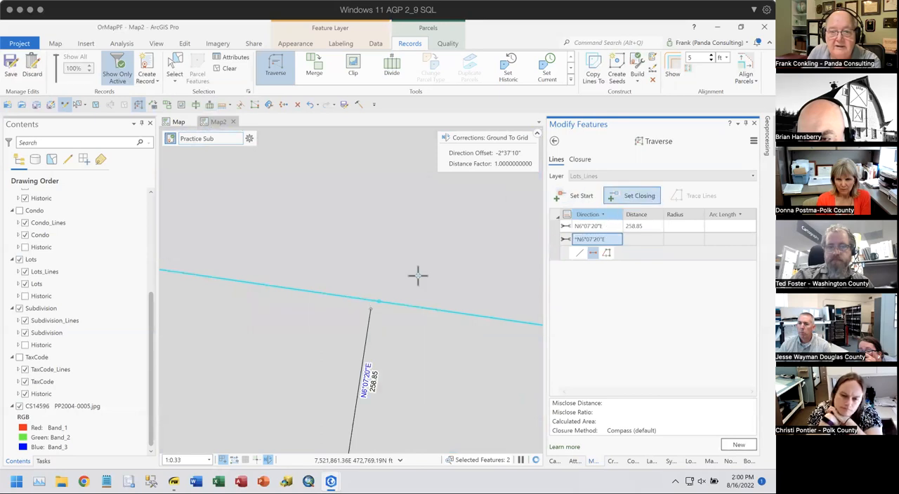
click(377, 302)
scroll(422, 241, down, 3)
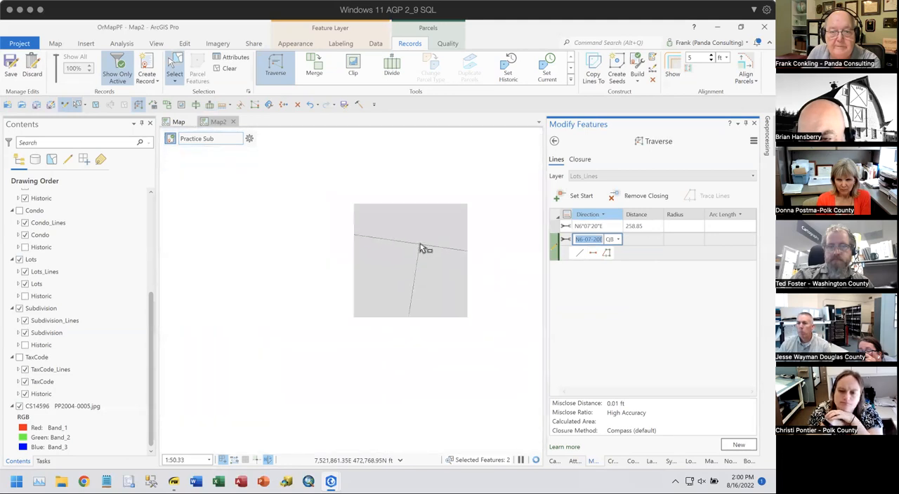
scroll(421, 248, down, 5)
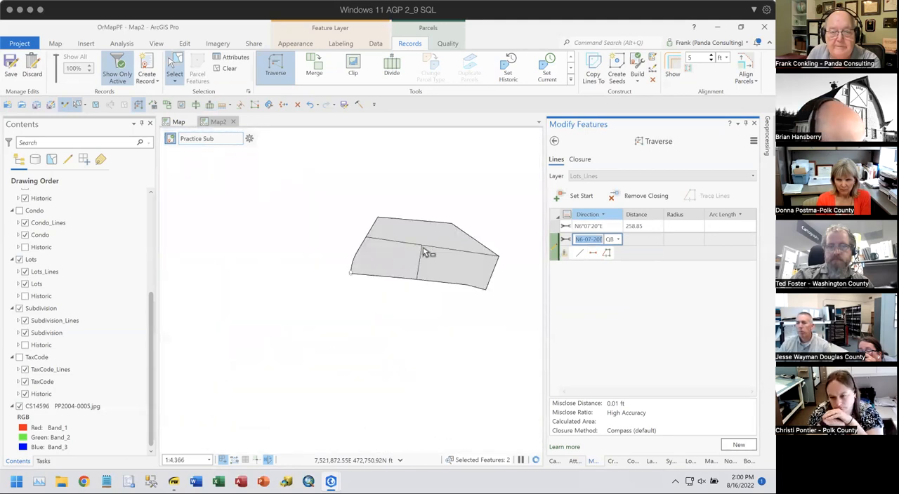
scroll(421, 251, up, 3)
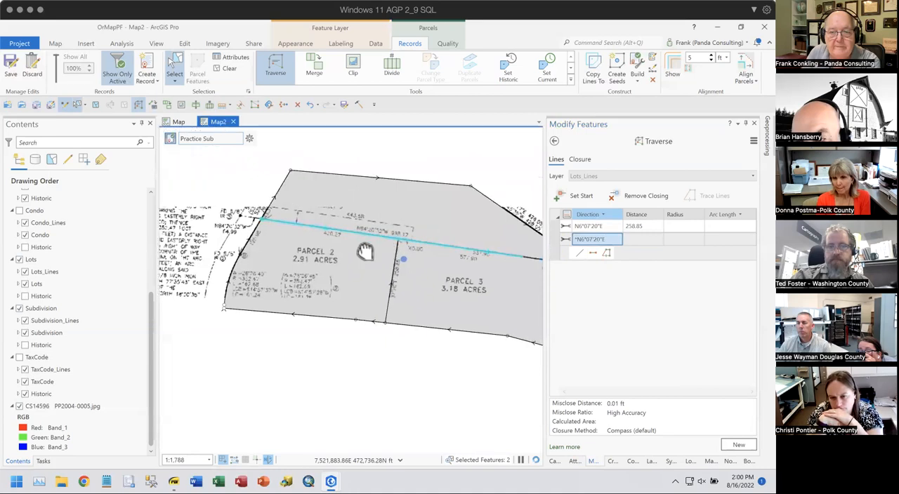
scroll(375, 256, down, 2)
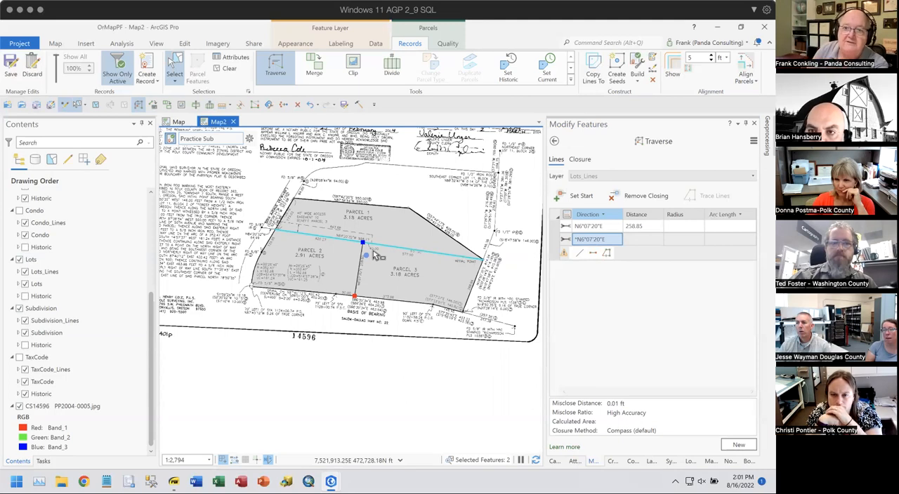
click(554, 141)
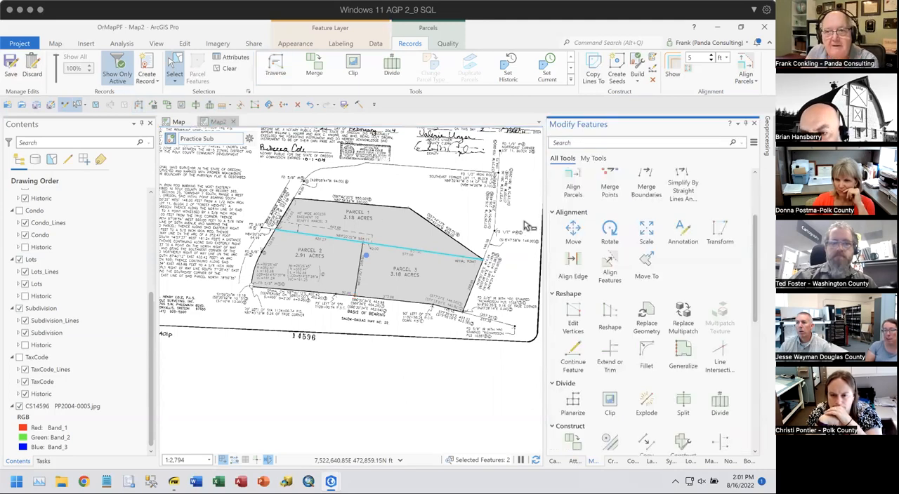
- Create seeds for the unseeded lots of the Practice Sub record and build its lot polygons
click(618, 68)
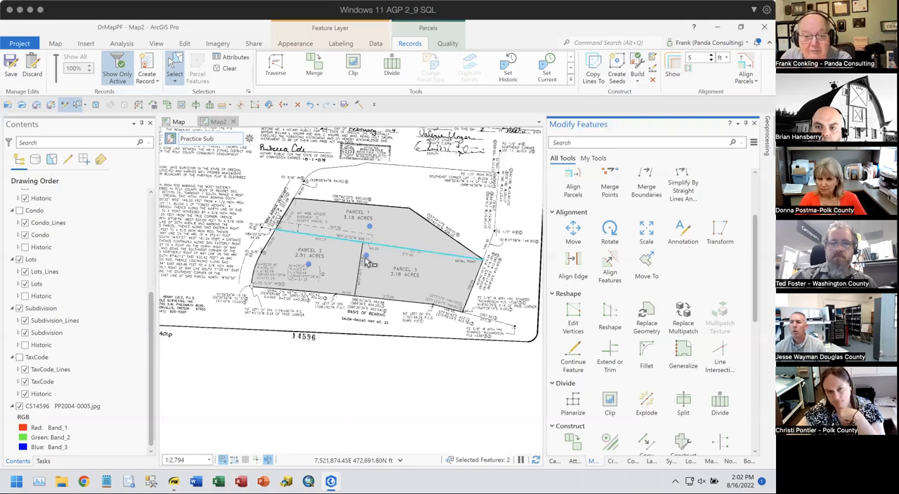
scroll(365, 259, up, 5)
scroll(476, 312, down, 5)
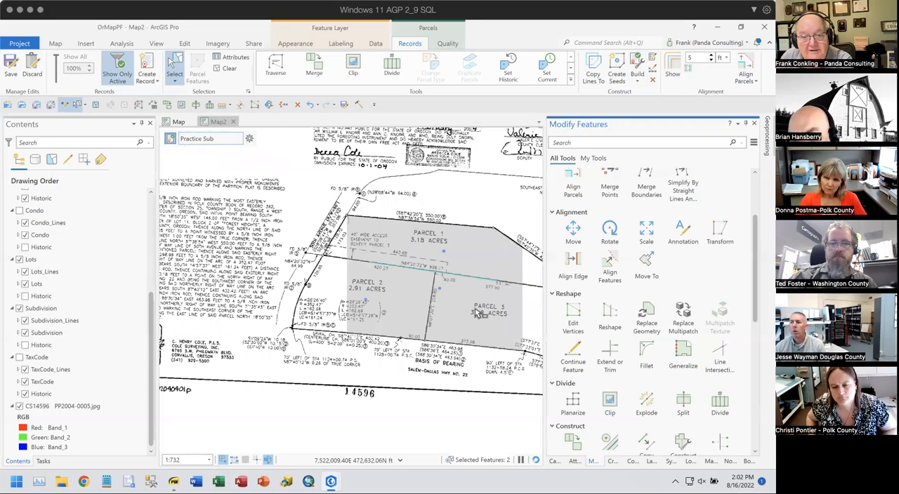
drag(446, 297, 389, 266)
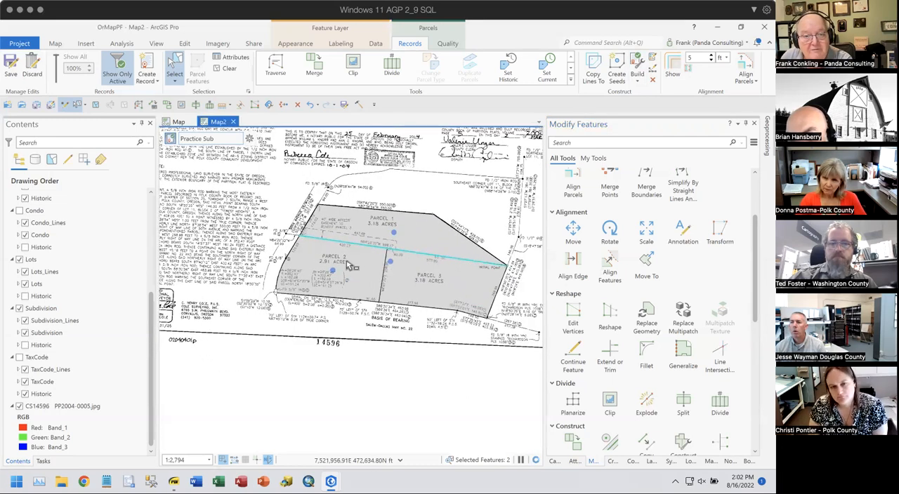
click(231, 67)
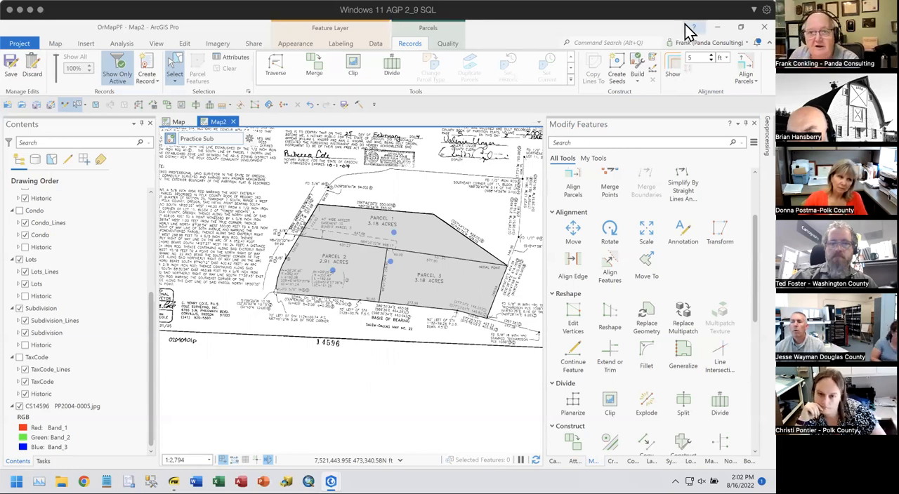
click(639, 64)
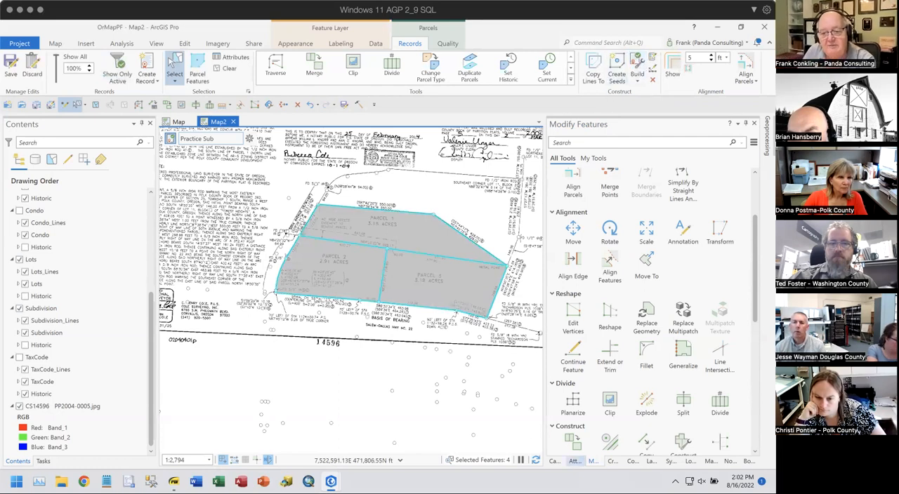
- Remove the TaxCode polygon from the selection, keeping only the lot polygons, and review which lot each record represents
click(575, 462)
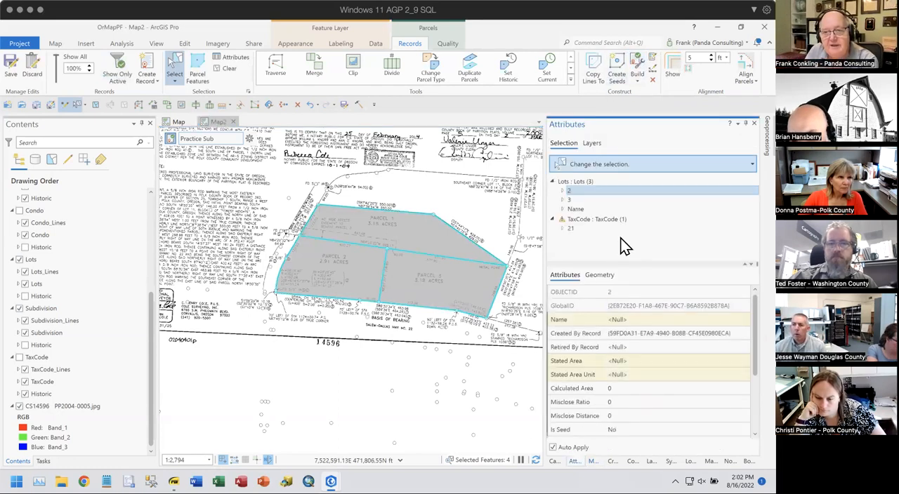
click(576, 211)
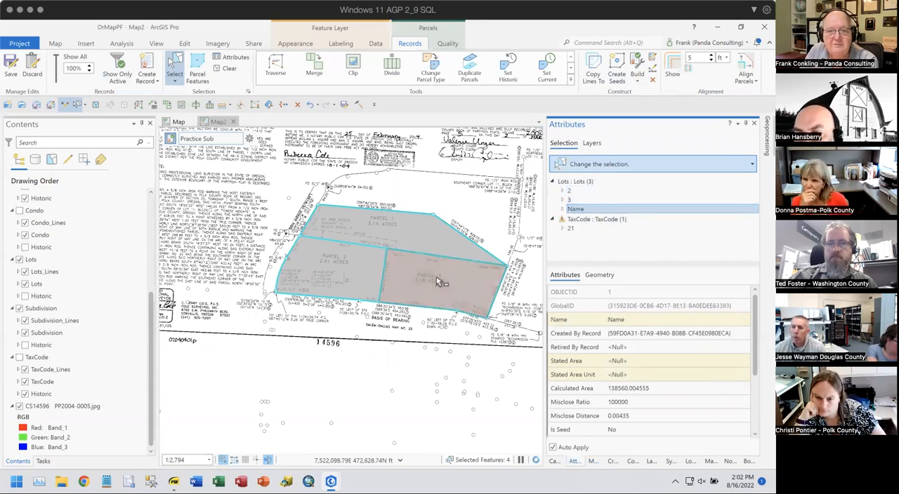
right_click(594, 220)
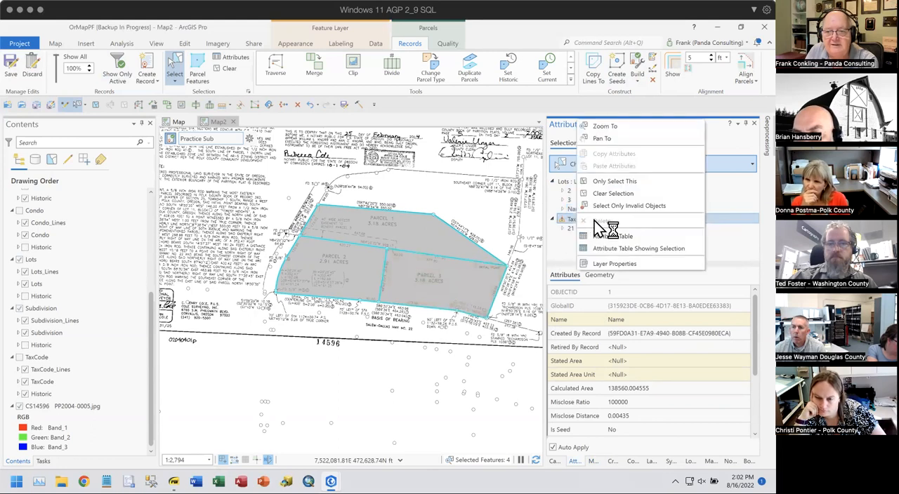
click(613, 193)
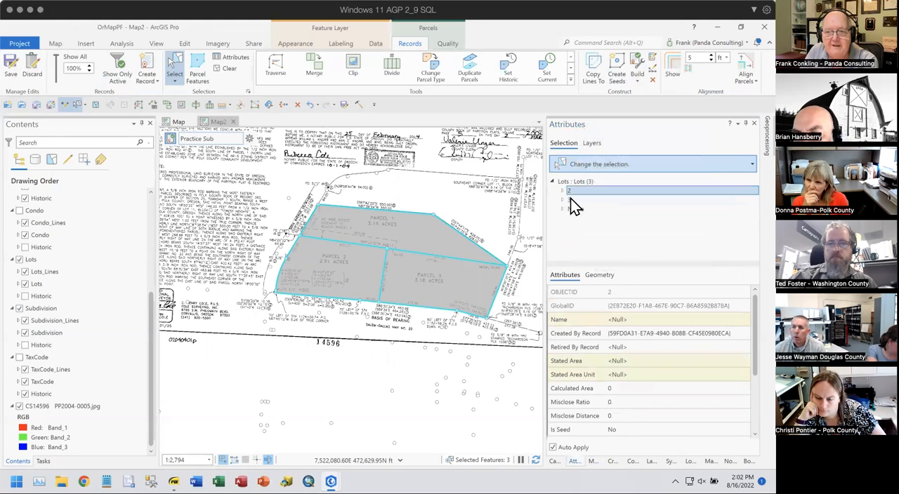
click(569, 191)
click(572, 208)
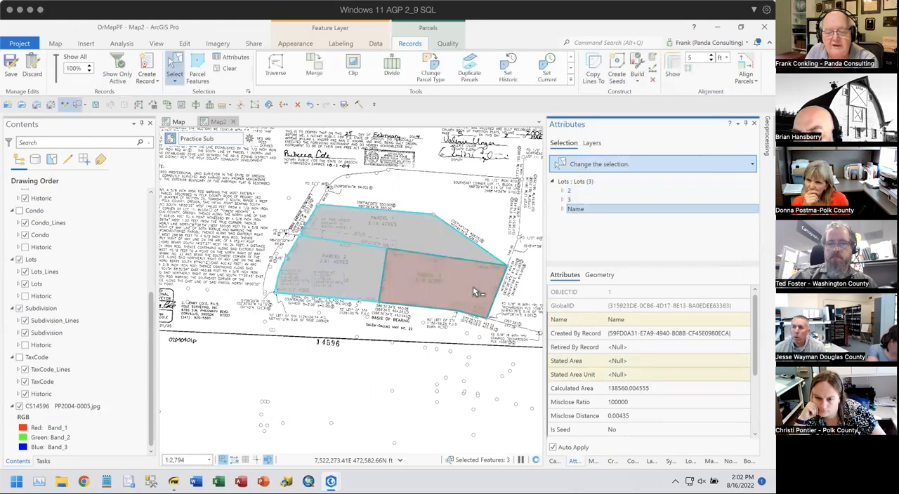
- Start Sequential Numbering for the selected lots and choose Lots : Lots as the layer to number
click(592, 462)
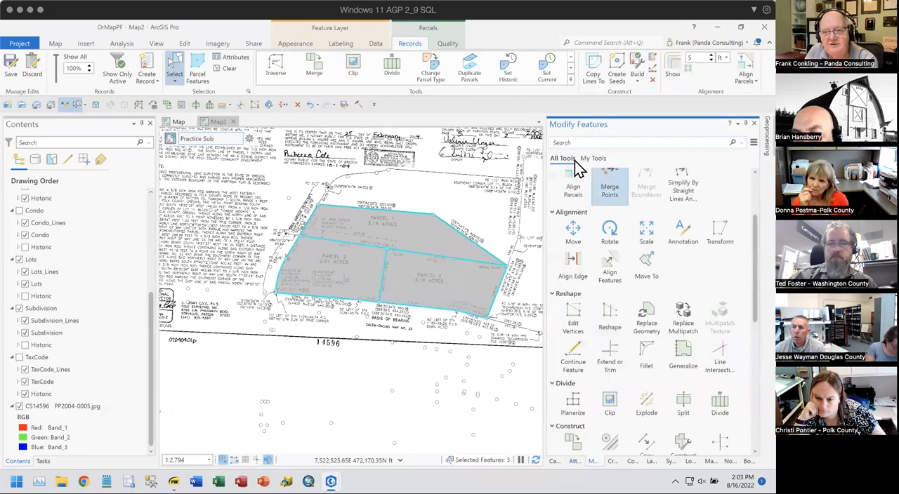
scroll(629, 295, down, 4)
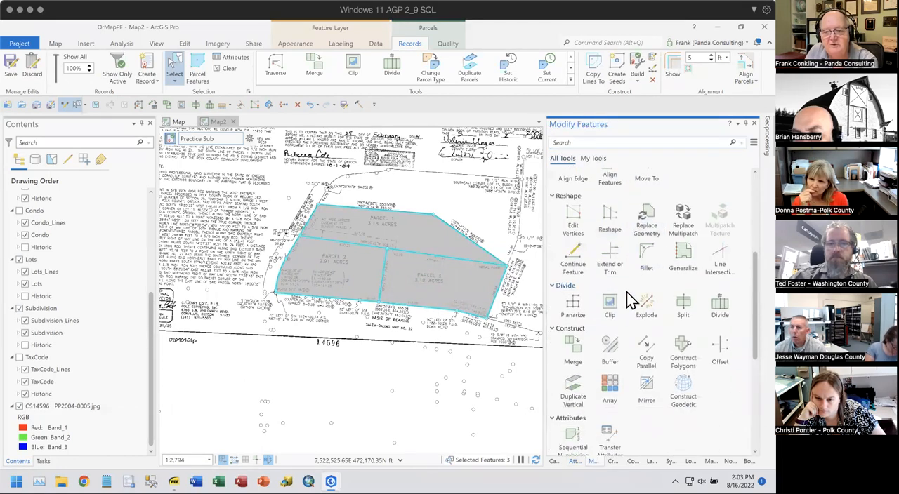
click(572, 340)
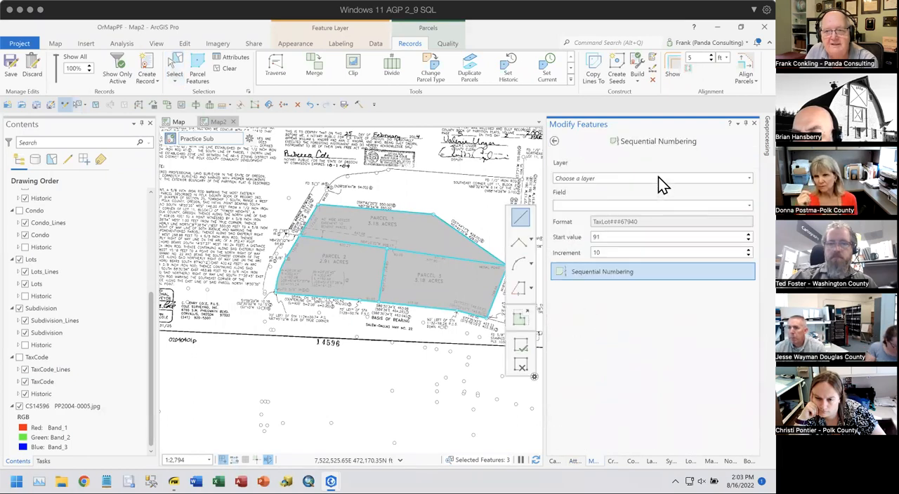
click(602, 181)
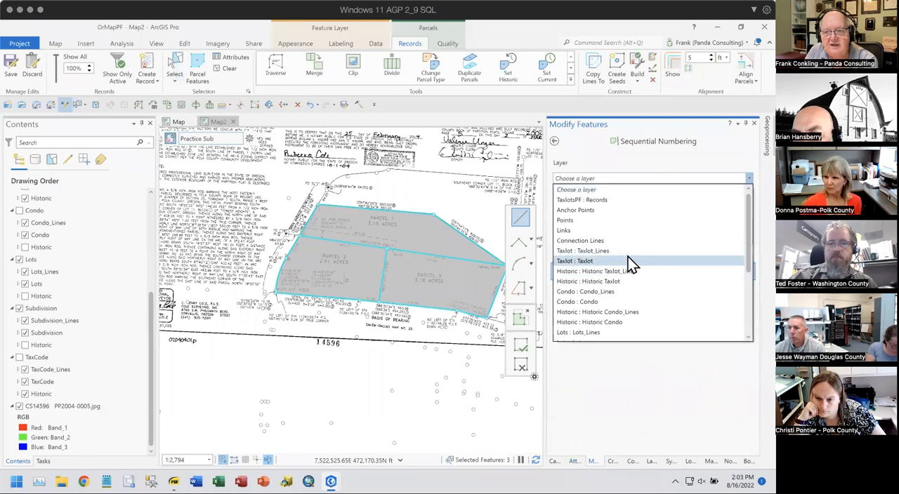
scroll(631, 264, down, 4)
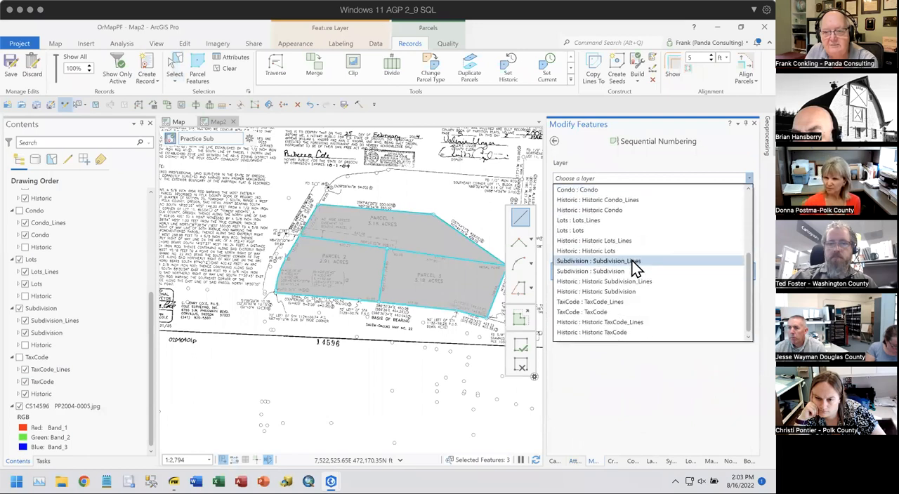
click(566, 230)
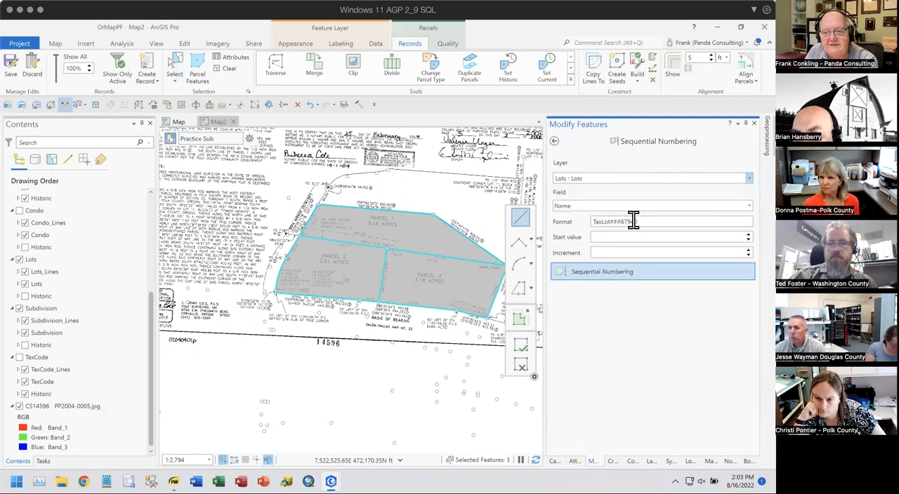
drag(646, 221, 568, 223)
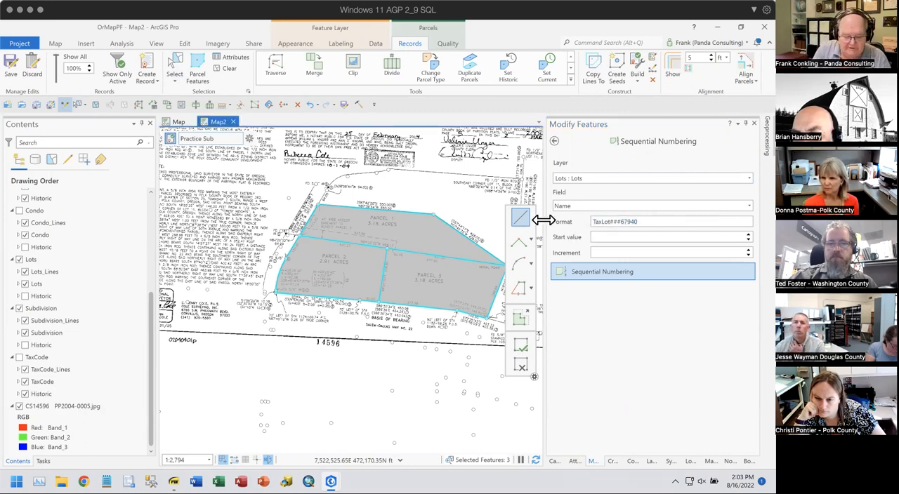
key(a)
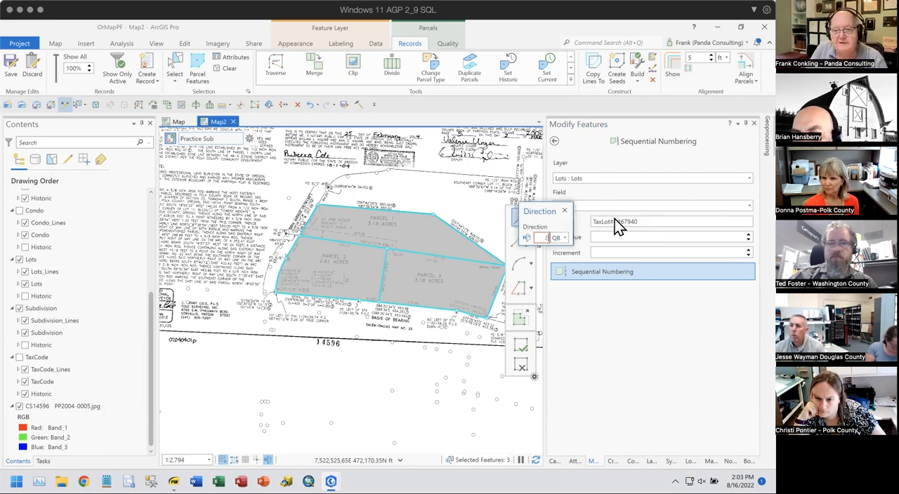
key(Escape)
- Set the Name numbering format to "Parcel #" with start value 3 and increment -1, and activate the numbering
drag(649, 221, 573, 219)
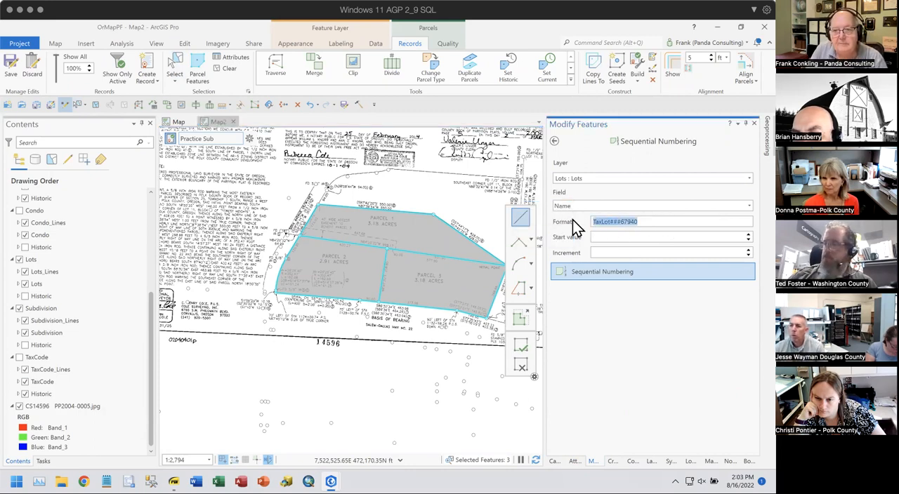
text(Parcel #)
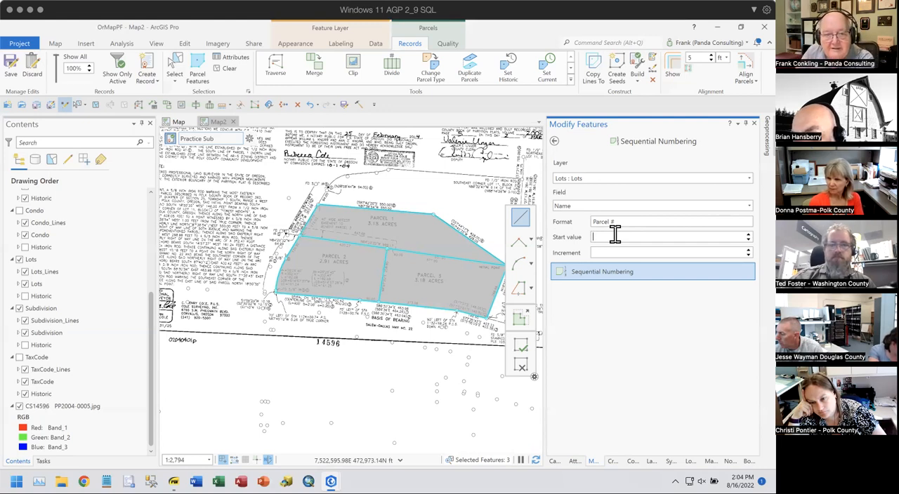
click(587, 275)
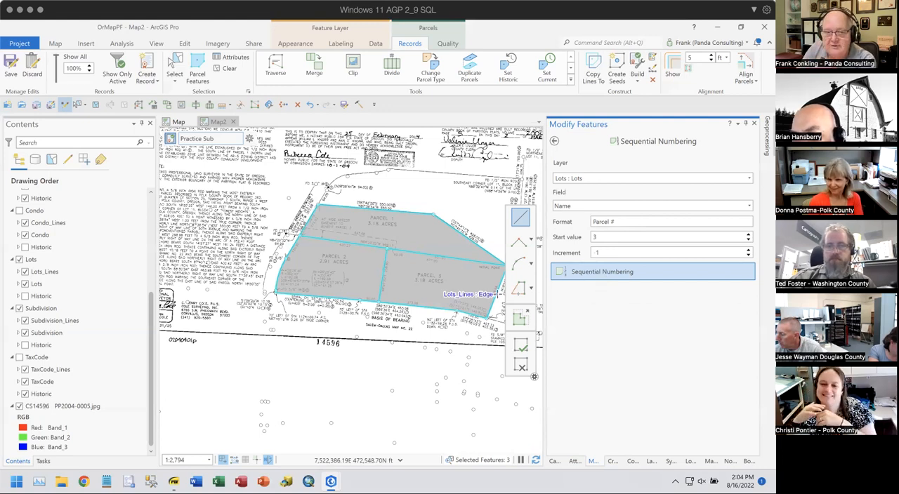
- Number the lots by sketching a line through Parcel 3, Parcel 2 and Parcel 1 in that order
click(435, 280)
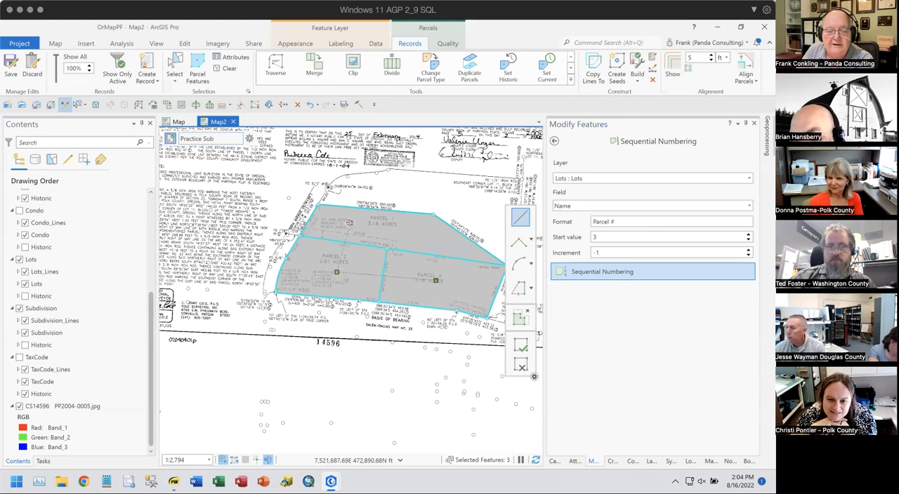
double_click(351, 224)
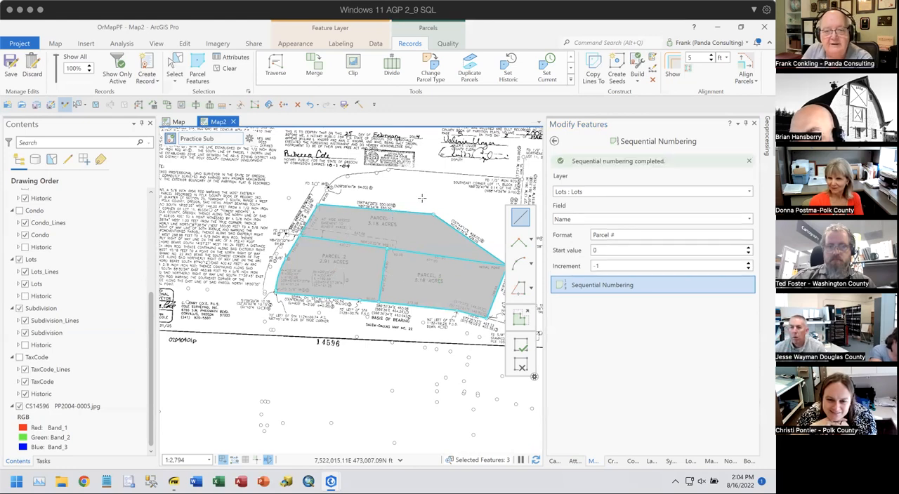
scroll(398, 239, up, 2)
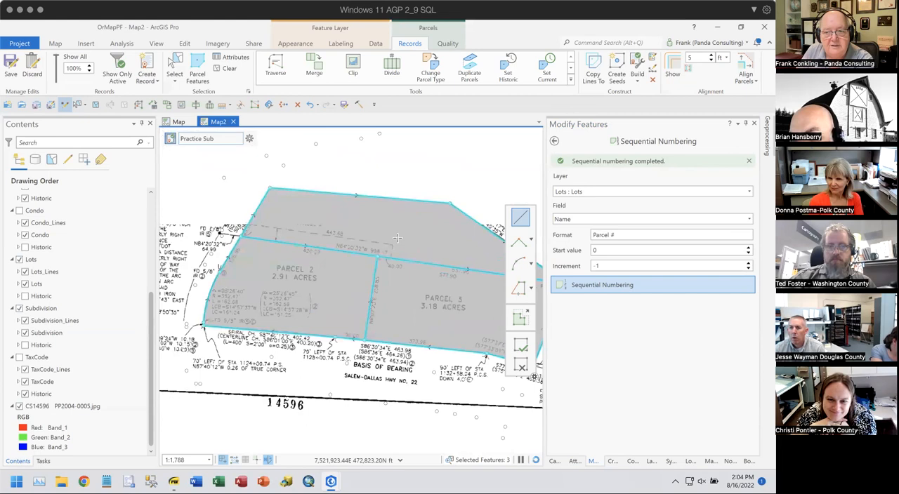
scroll(397, 241, up, 3)
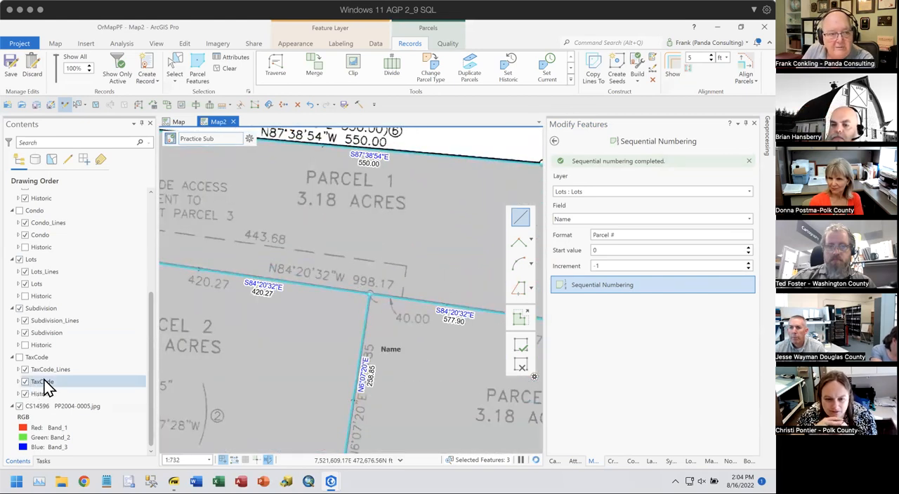
- Turn off labels for the Lots polygon layer
right_click(42, 282)
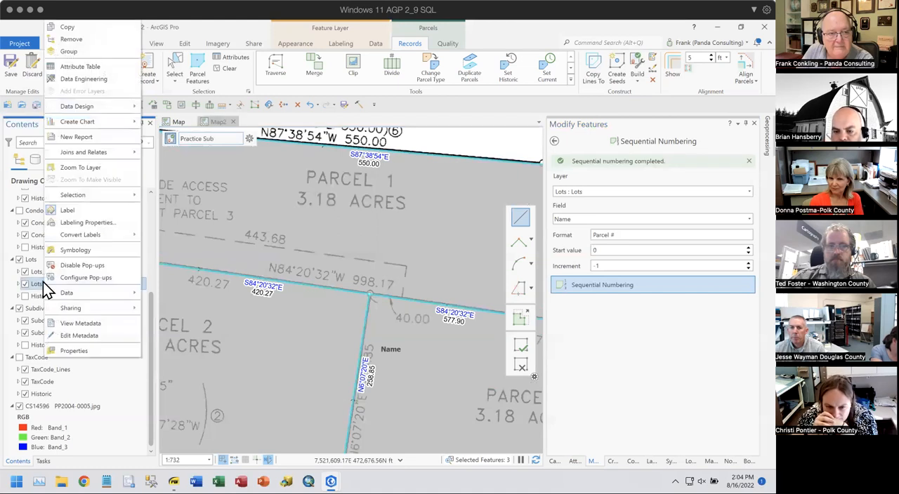
click(70, 214)
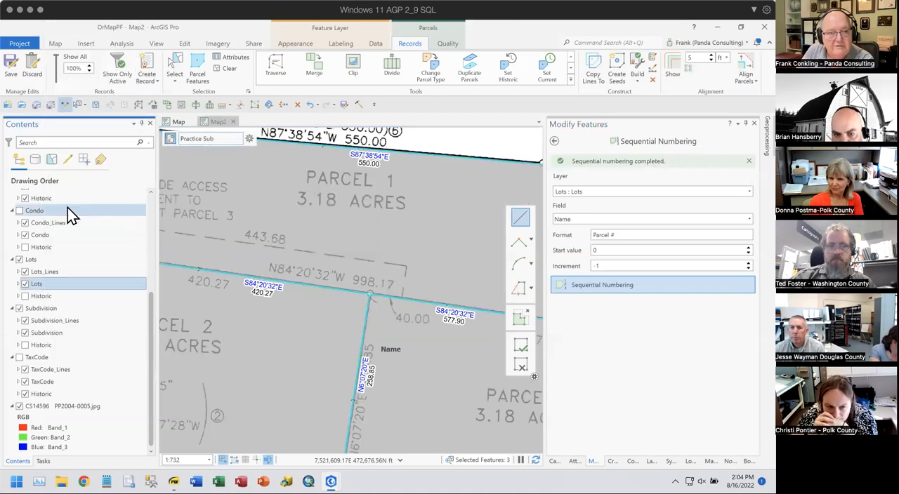
- Turn on labels for the Lots polygon layer and open its labeling properties
right_click(38, 286)
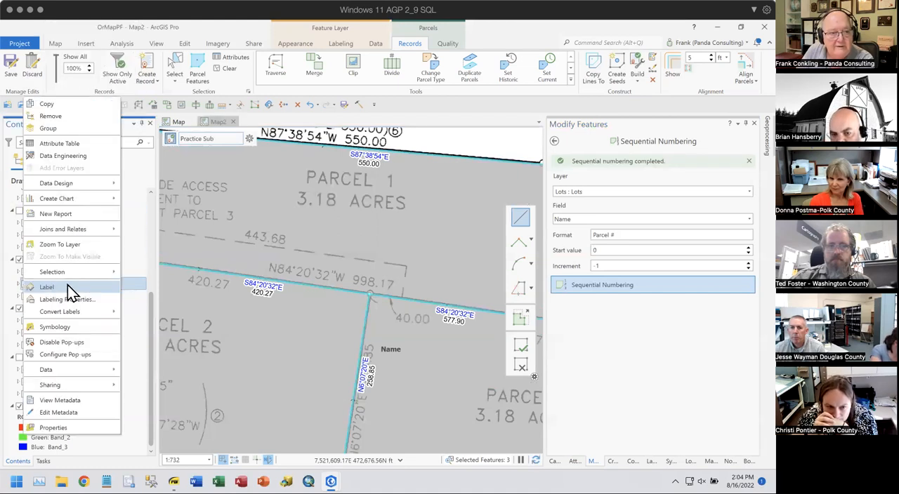
click(46, 283)
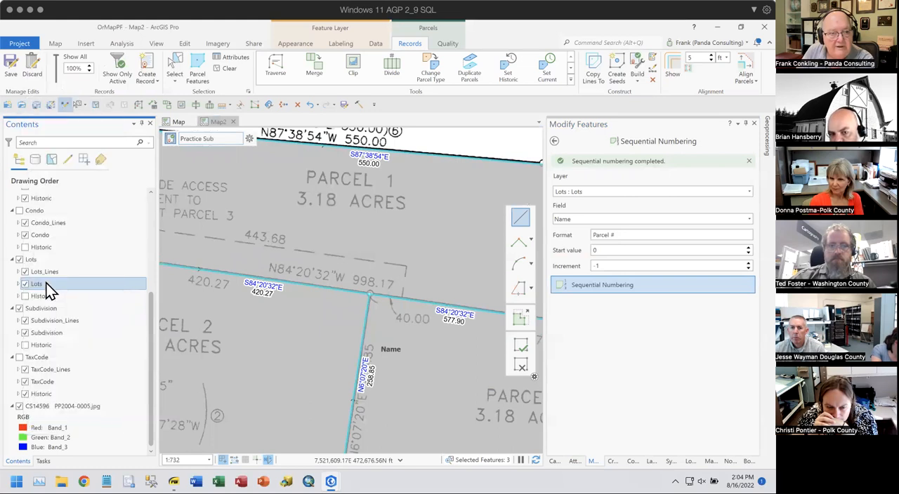
right_click(38, 284)
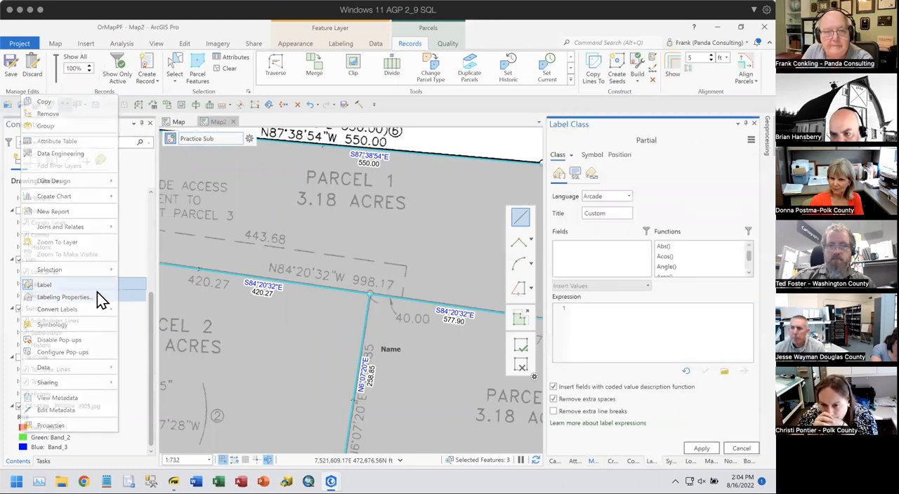
- Replace the Partial label class expression of the Lots layer with $feature.Name and apply it
click(571, 156)
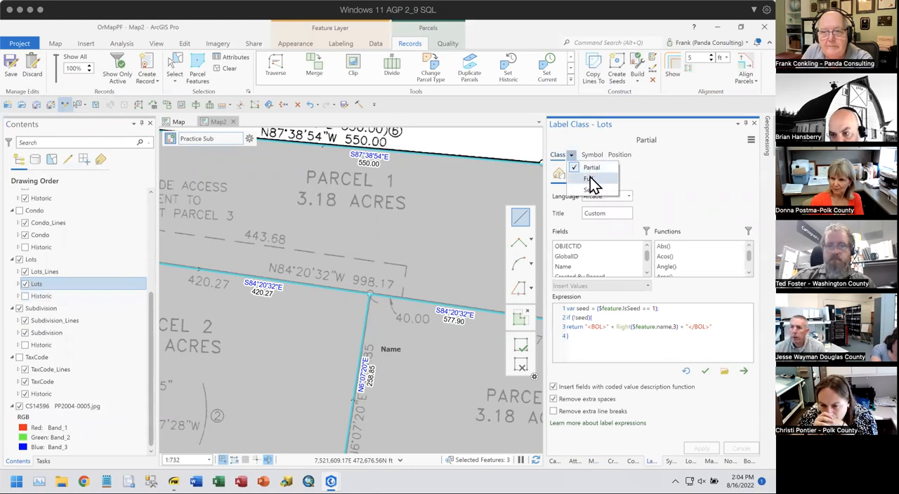
click(662, 182)
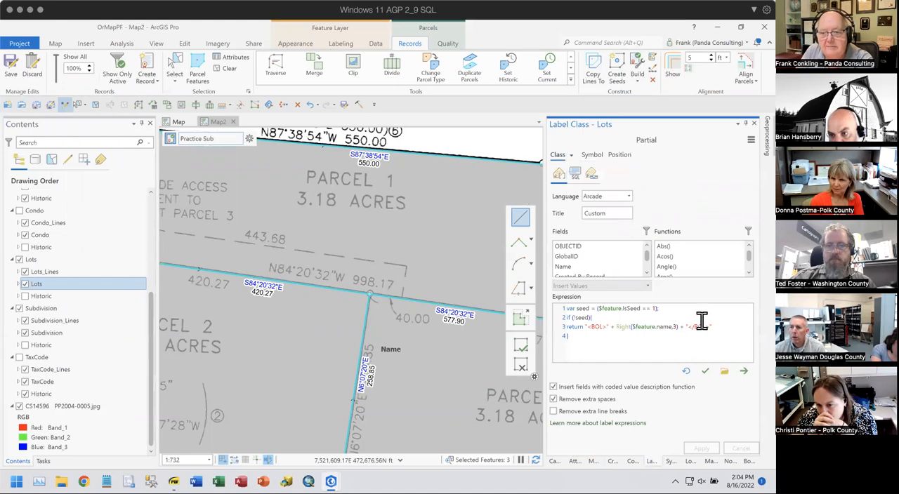
drag(585, 338, 554, 303)
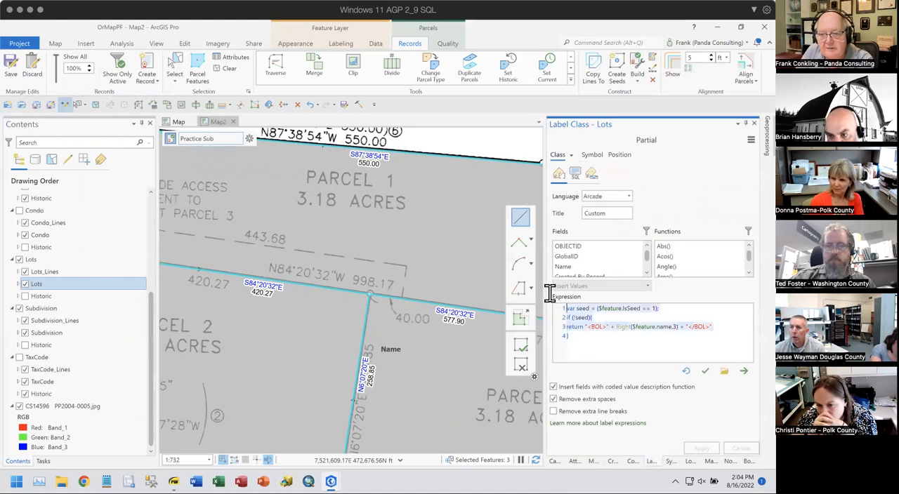
key(Delete)
double_click(572, 267)
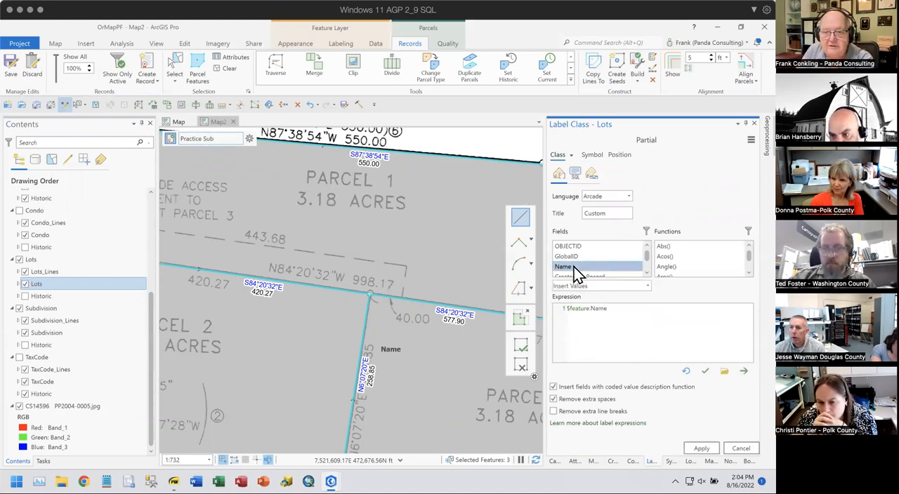
click(703, 449)
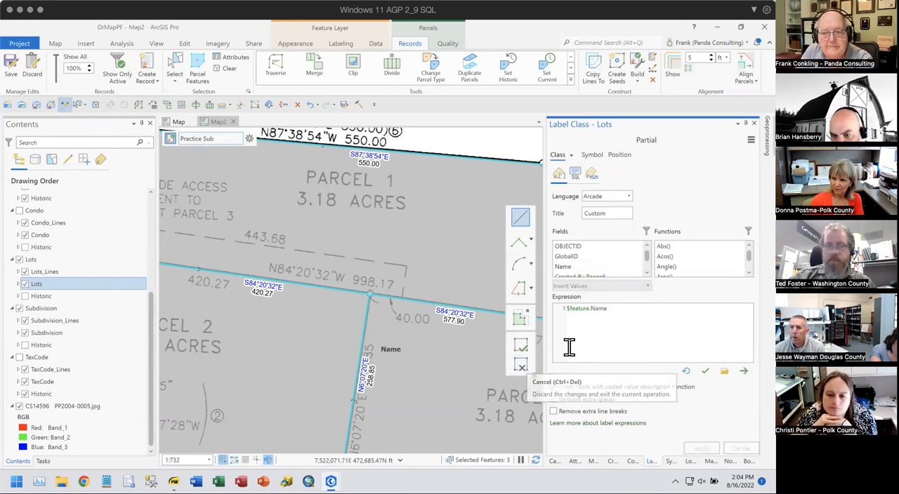
- Switch to the Full label class of the Lots layer, replace its expression with $feature.Name and apply it
click(571, 156)
click(587, 179)
click(572, 157)
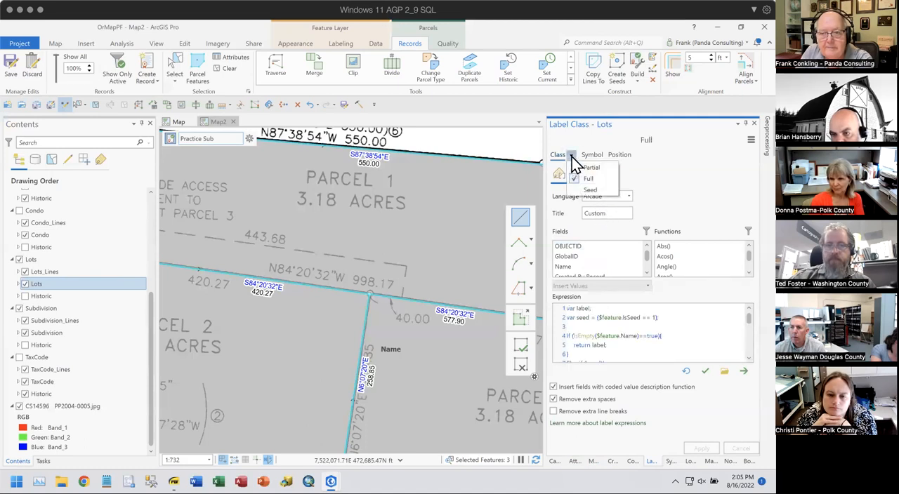
click(593, 136)
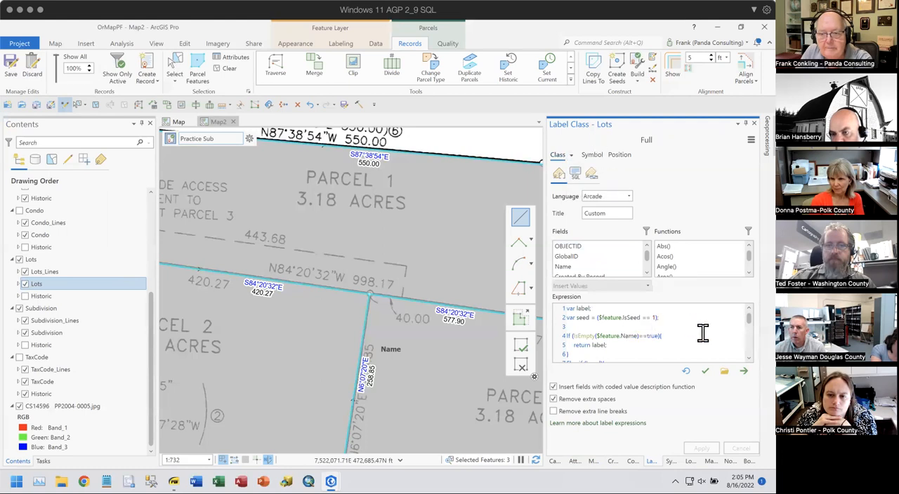
scroll(707, 340, down, 5)
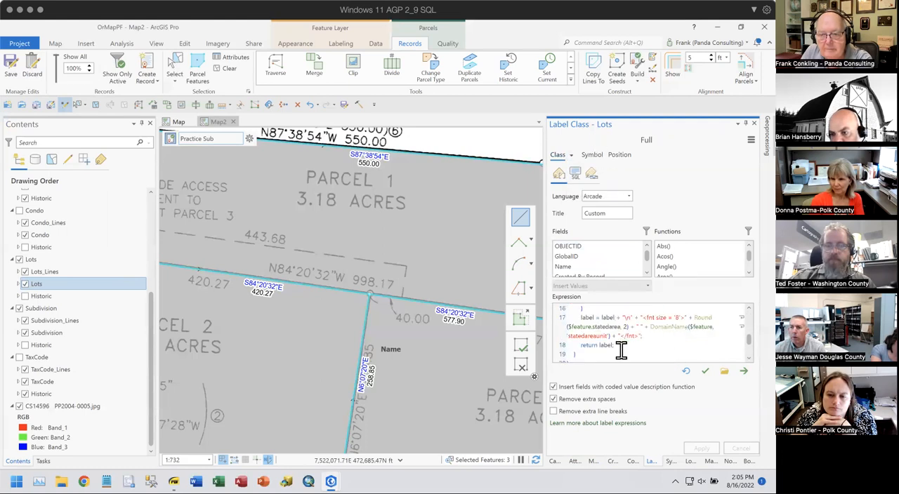
key(ctrl+a)
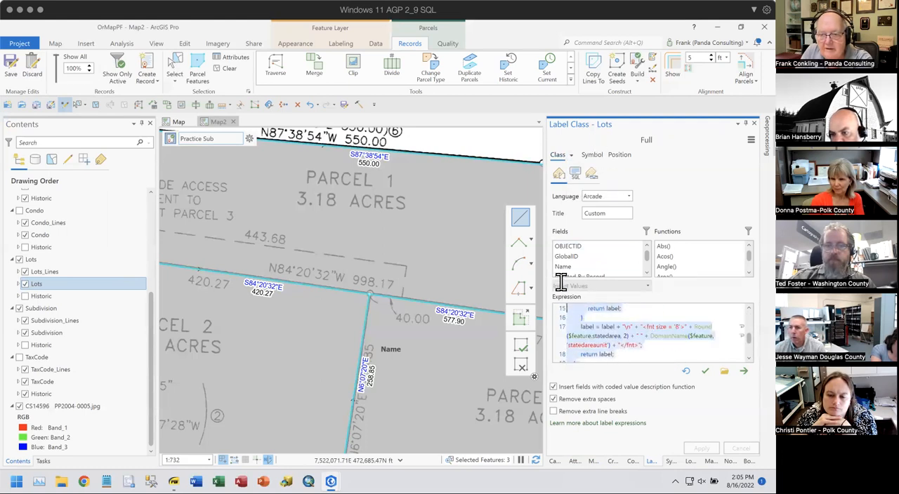
key(Delete)
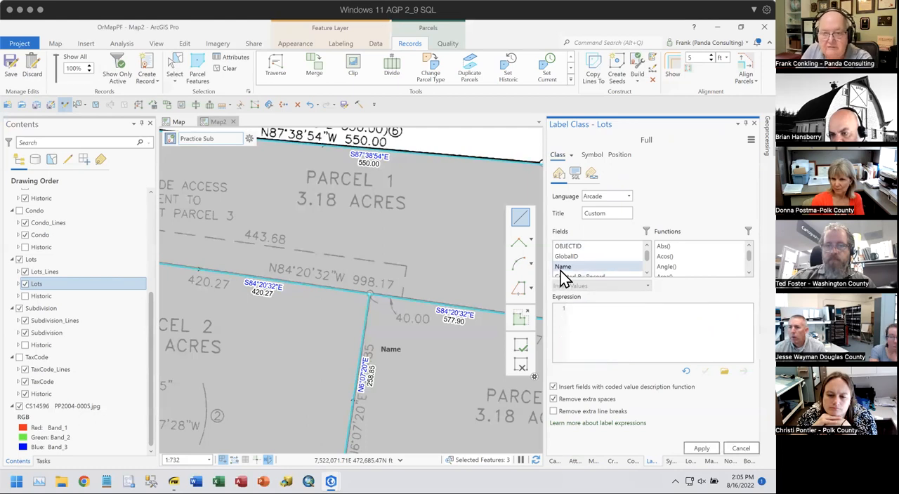
double_click(577, 268)
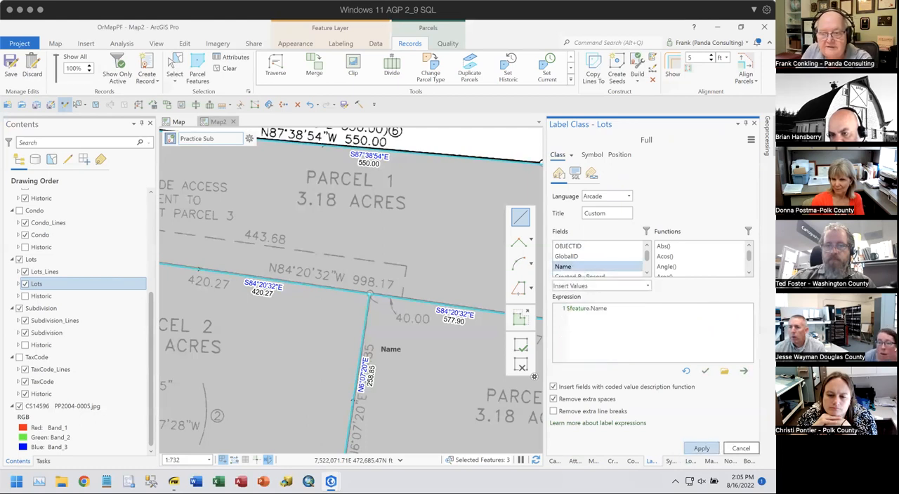
click(701, 448)
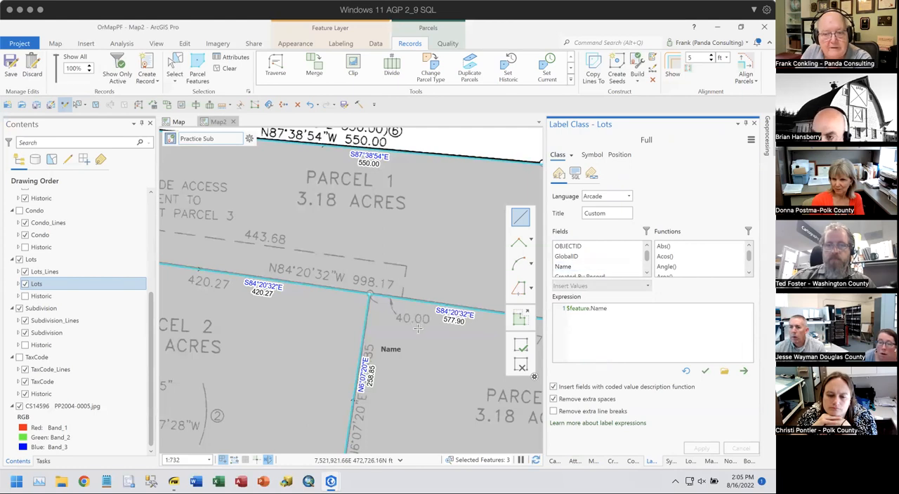
- Review the attributes of the selected lots Parcel 1, Parcel 2 and Parcel 3 one after another
scroll(417, 328, down, 2)
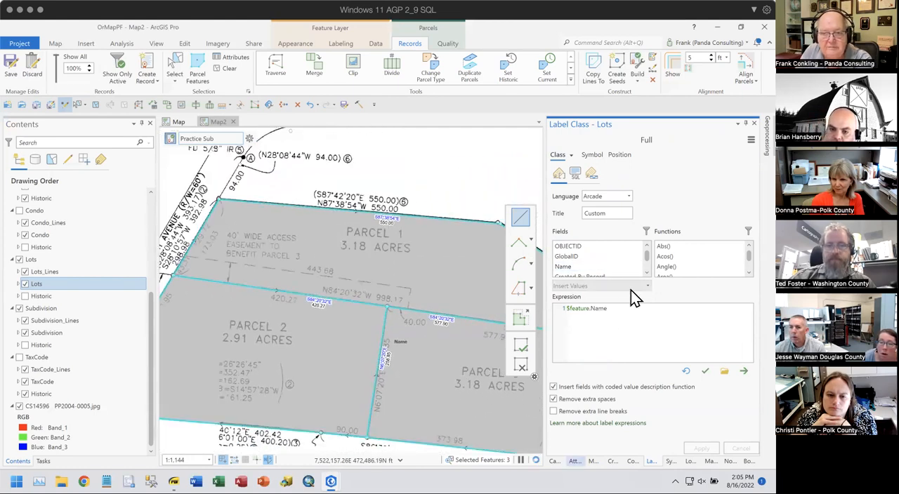
click(581, 191)
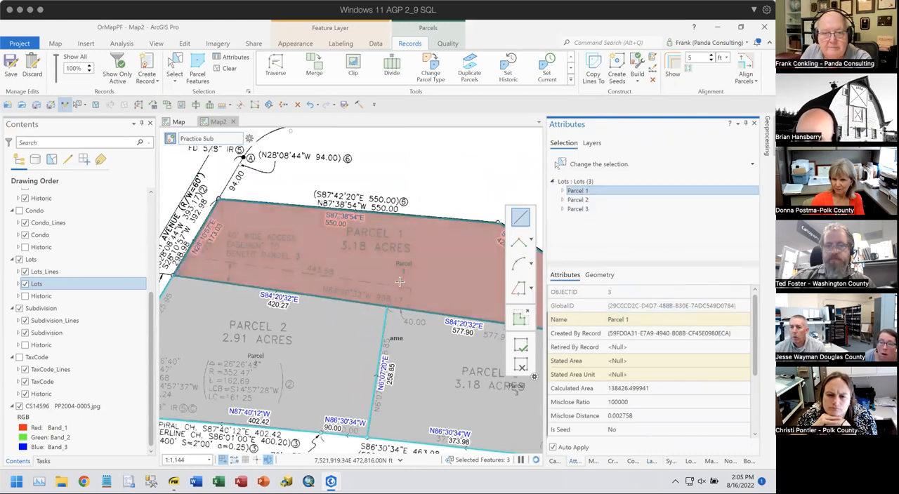
click(587, 203)
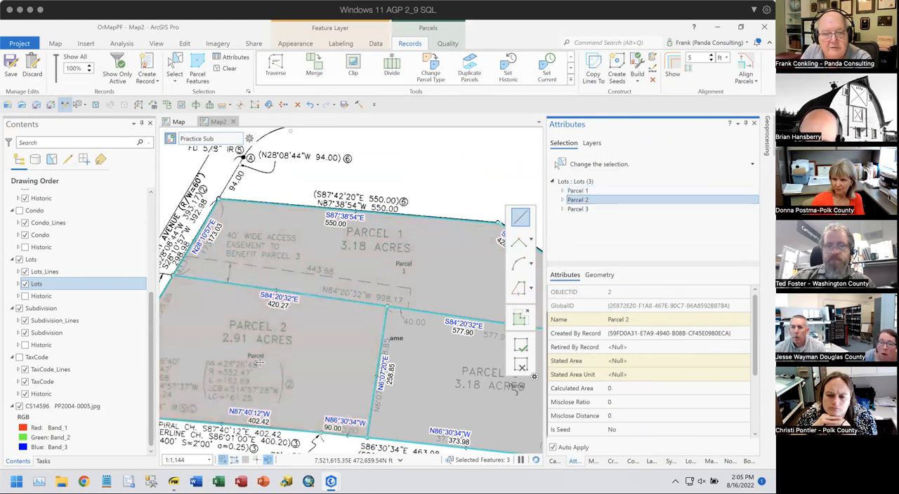
click(581, 209)
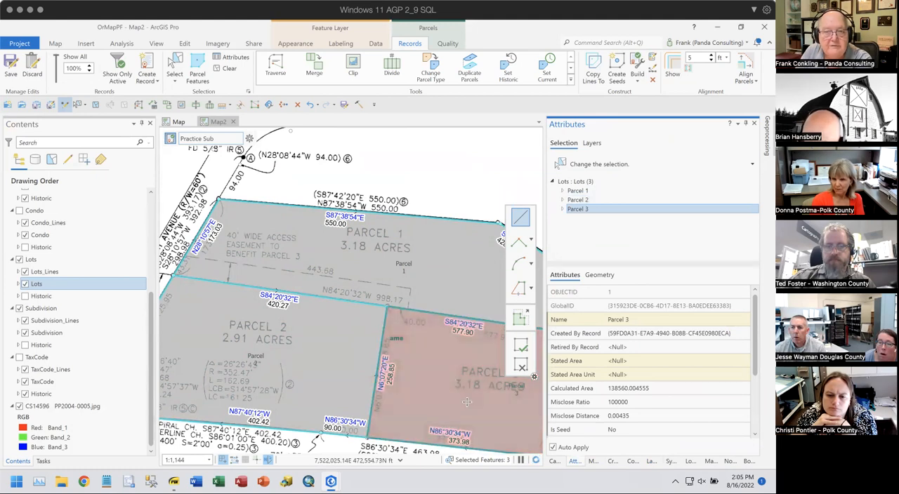
- Turn on the Taxlot group layer to show the surrounding taxlots around the whole subdivision
scroll(419, 339, down, 3)
drag(420, 339, 371, 291)
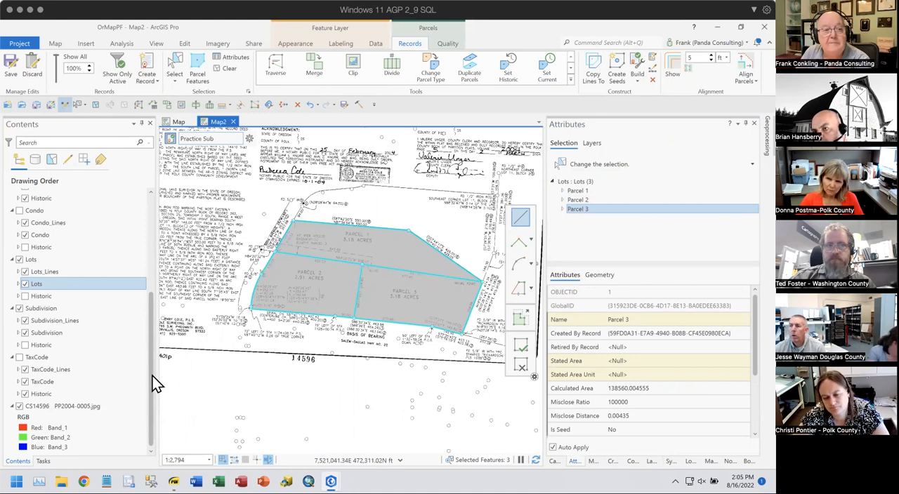
scroll(61, 309, up, 3)
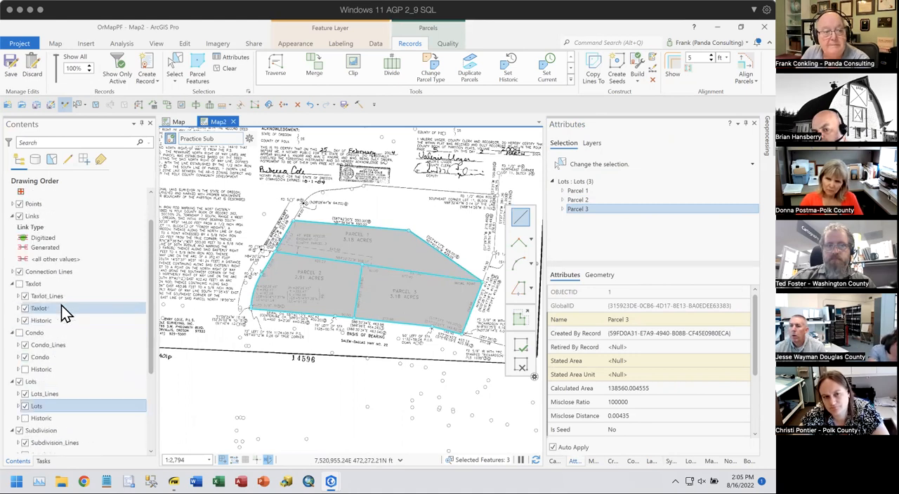
click(19, 283)
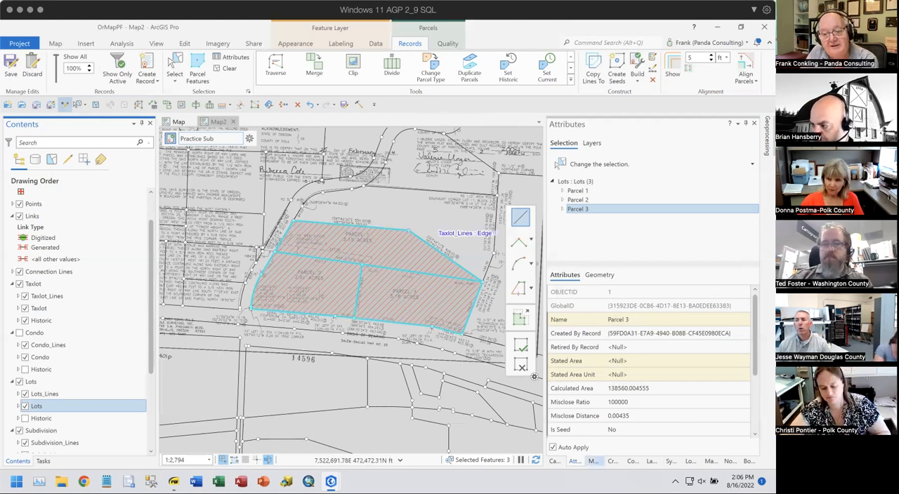
- Duplicate the three selected lots into the Taxlot parcel type and turn off the Taxlot Historic layer
click(594, 461)
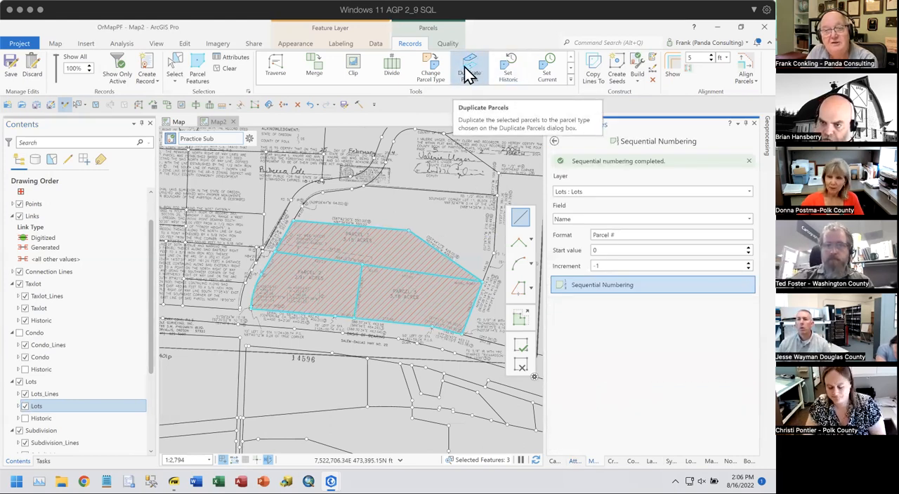
click(554, 142)
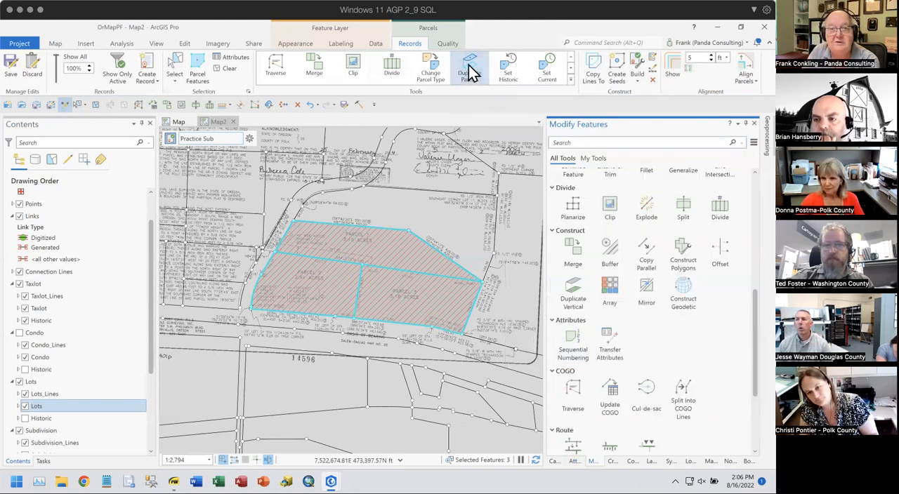
click(471, 68)
click(439, 243)
click(408, 259)
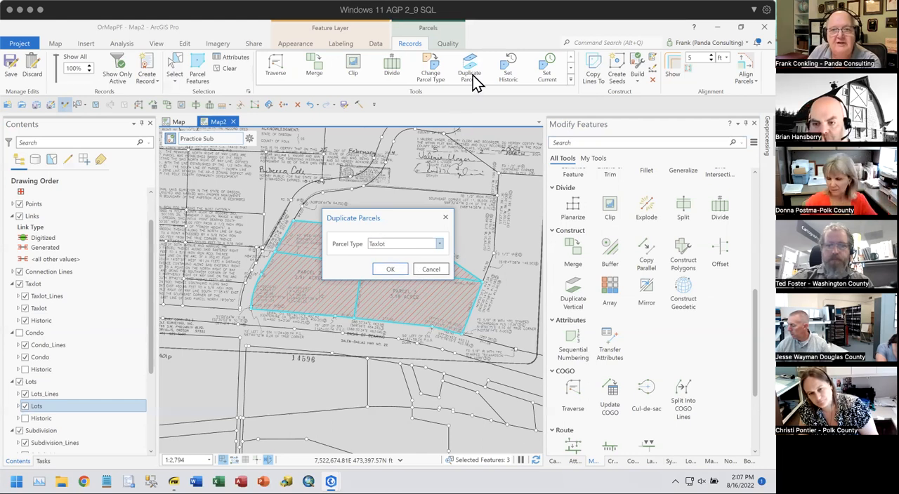
click(387, 271)
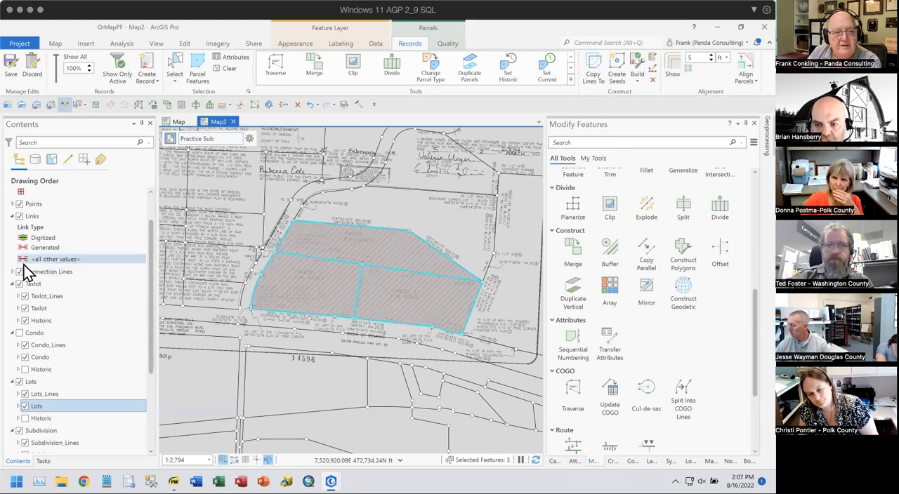
click(24, 321)
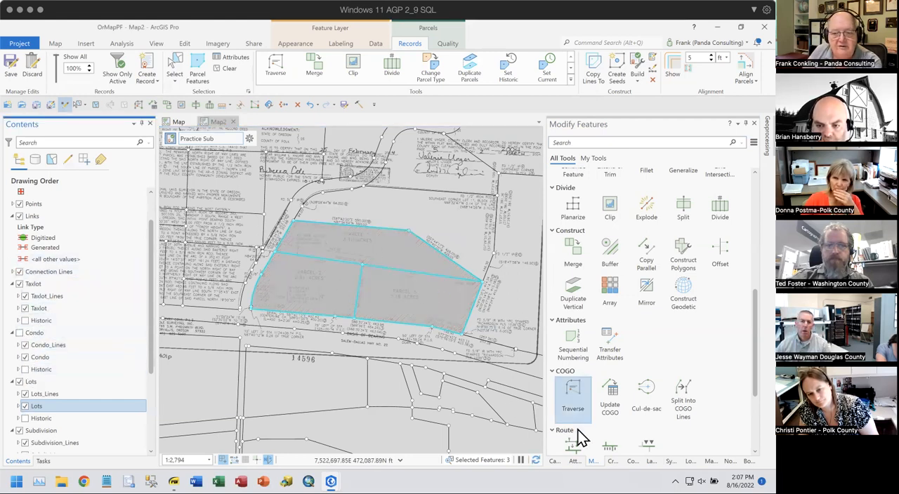
- Check the attributes of the duplicated Taxlot parcels Parcel 1, Parcel 2 and Parcel 3
click(574, 462)
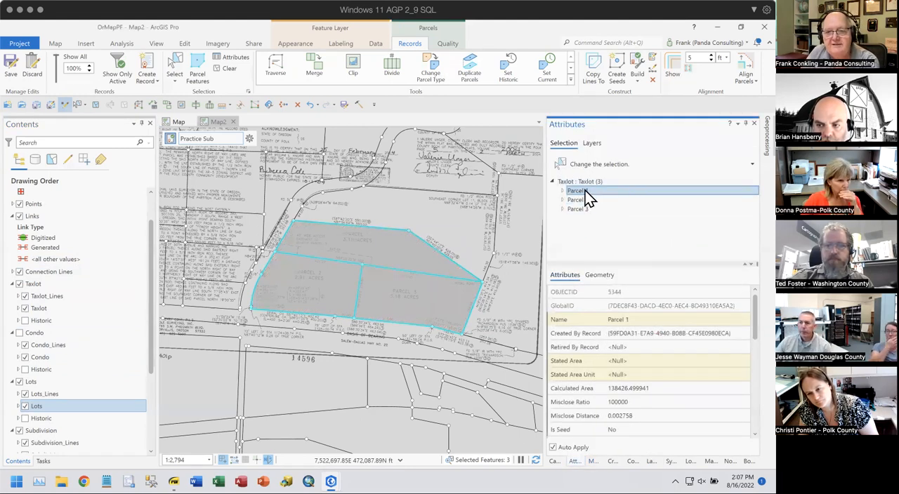
click(584, 191)
click(582, 199)
click(581, 209)
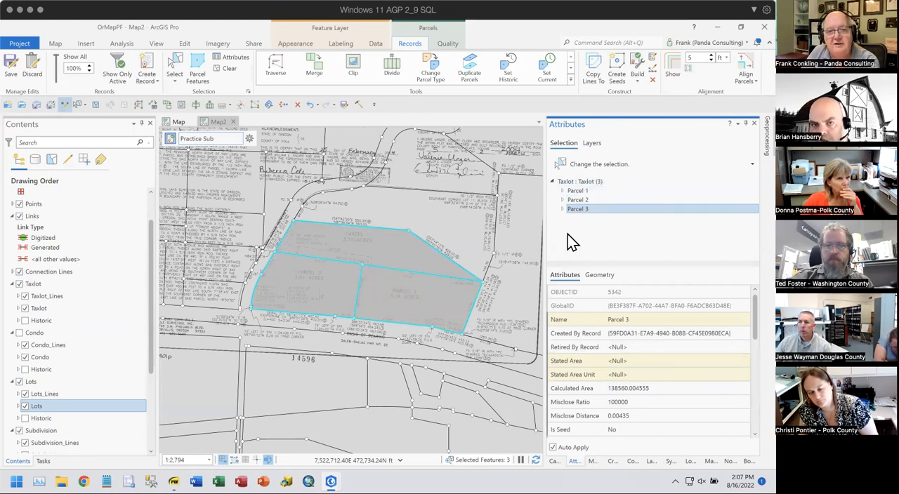
- Turn off the scanned plat image CS14596 PP2004-0005.jpg
scroll(82, 410, down, 3)
scroll(82, 414, down, 1)
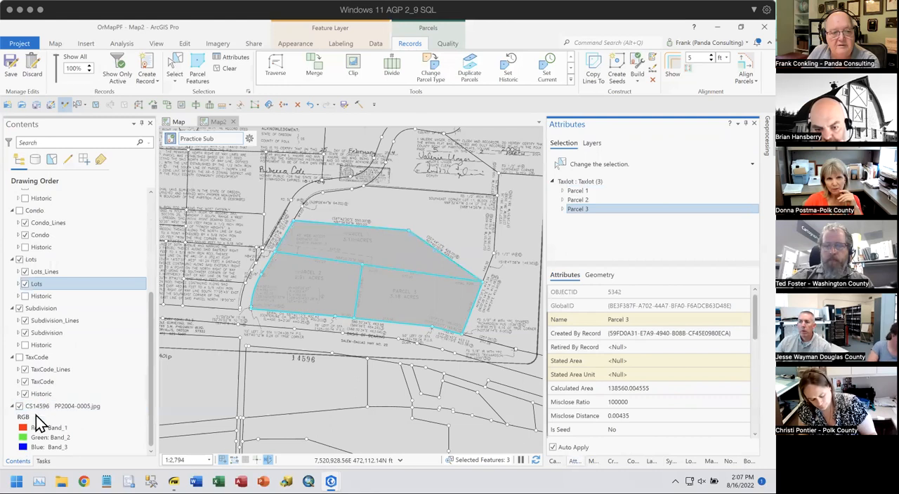
click(19, 406)
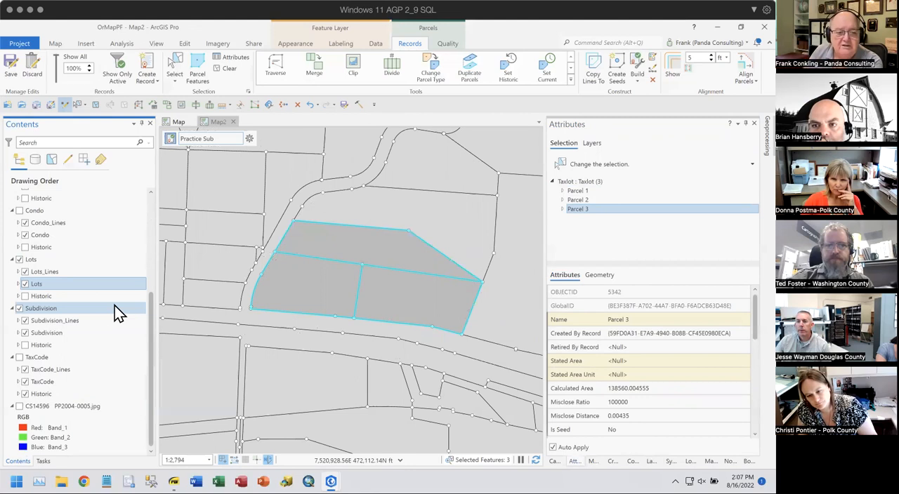
- Switch to Parcel Fabric Training Slides.pdf and go back to page 63, Part 1 - Creating the Subdivision Parcel
mouse_move(176, 481)
click(195, 349)
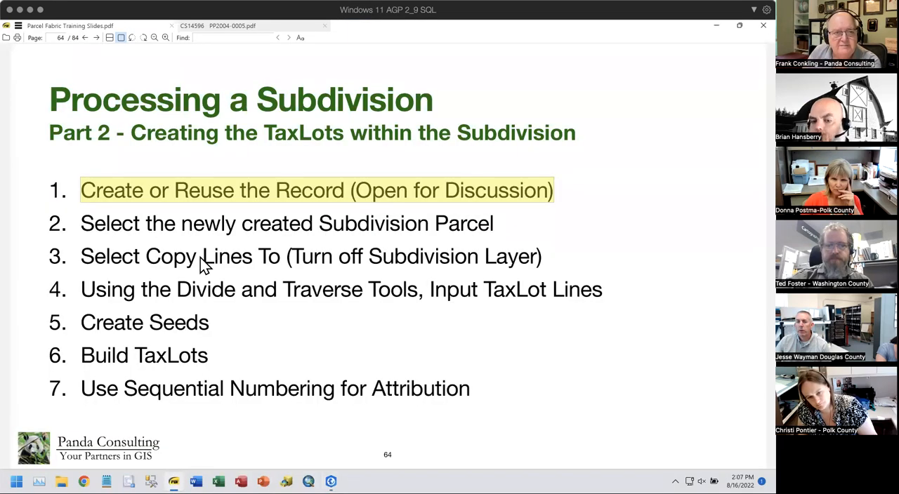
click(223, 175)
key(Left)
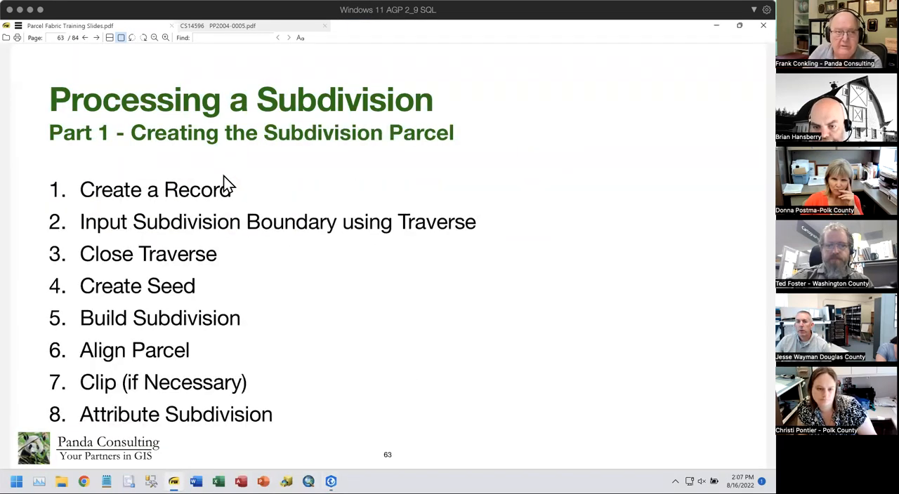
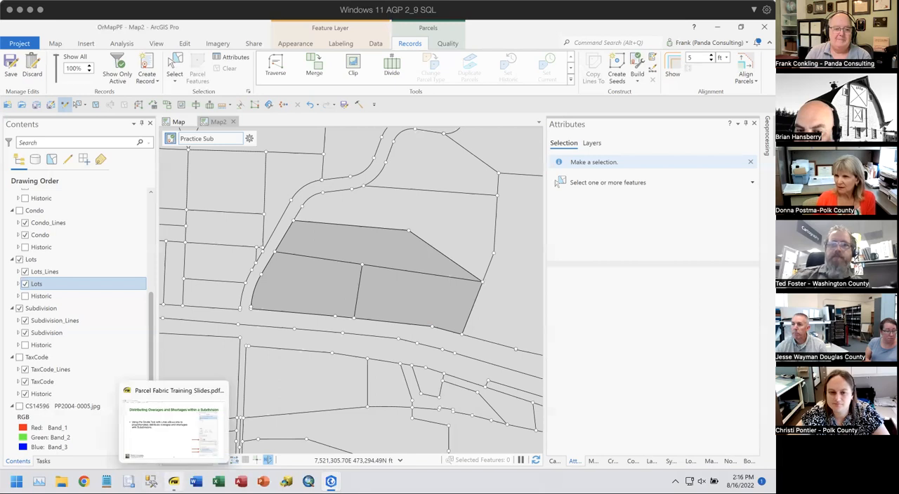
- Switch to Parcel Fabric Training Slides.pdf and page through the tool slides, from Set Historic / Set Current to Divide Lines
click(173, 482)
scroll(151, 299, down, 10)
scroll(155, 309, up, 18)
scroll(156, 308, up, 3)
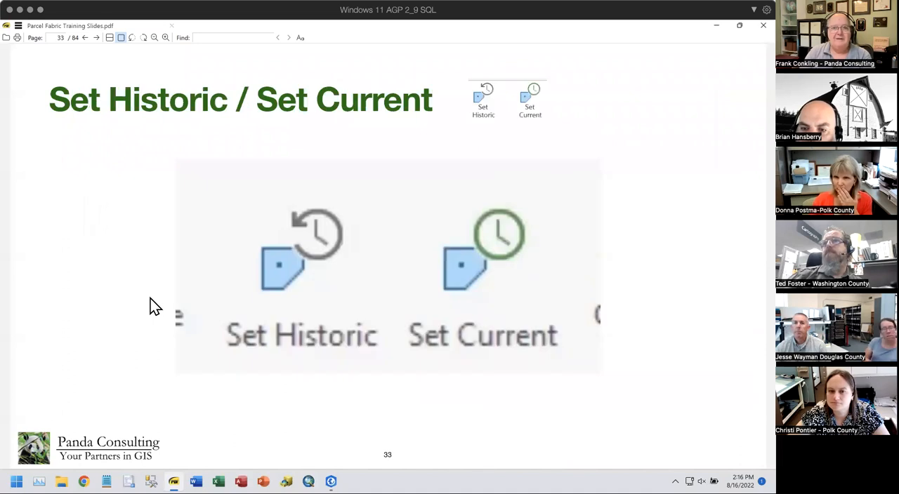
scroll(154, 307, down, 1)
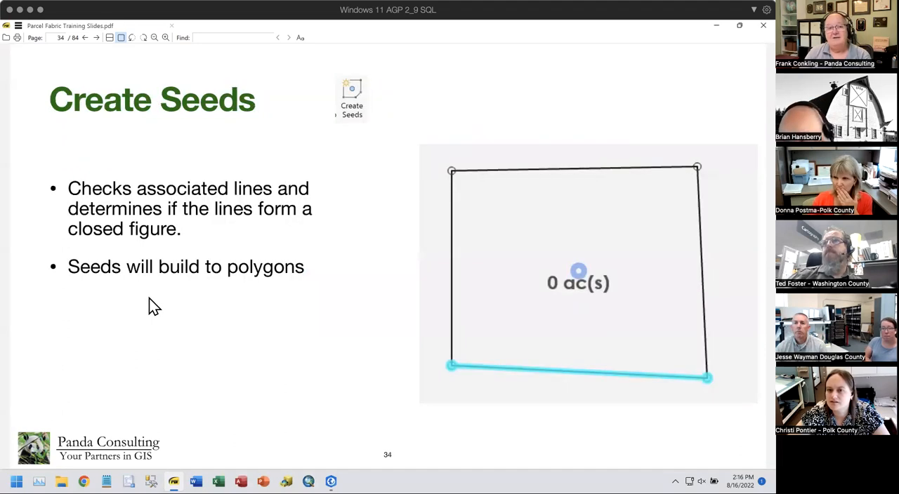
scroll(149, 299, down, 4)
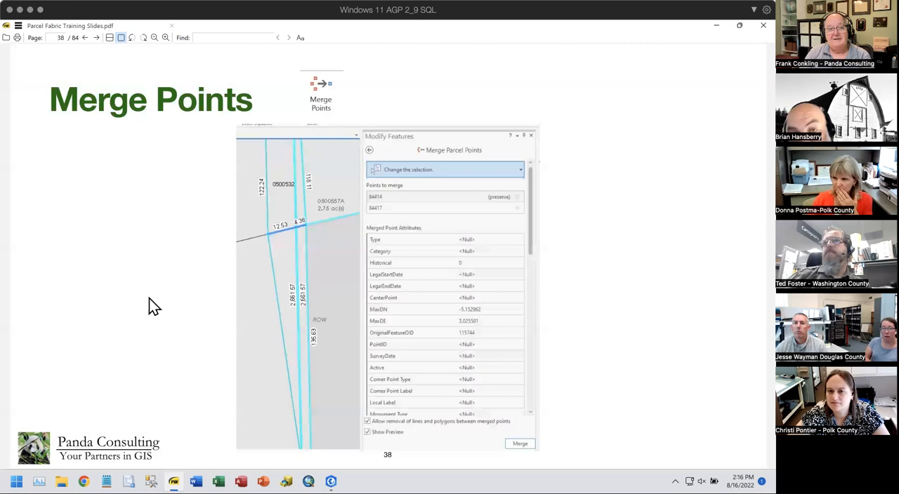
scroll(149, 298, down, 5)
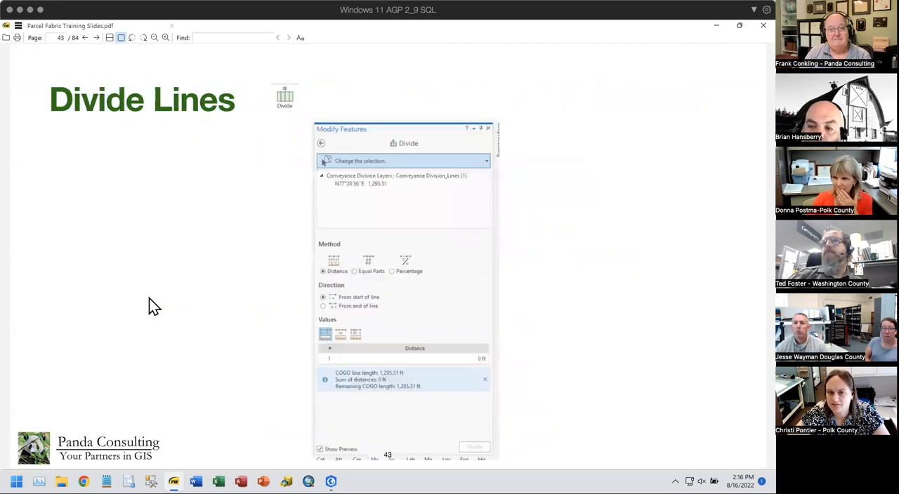
scroll(149, 298, down, 1)
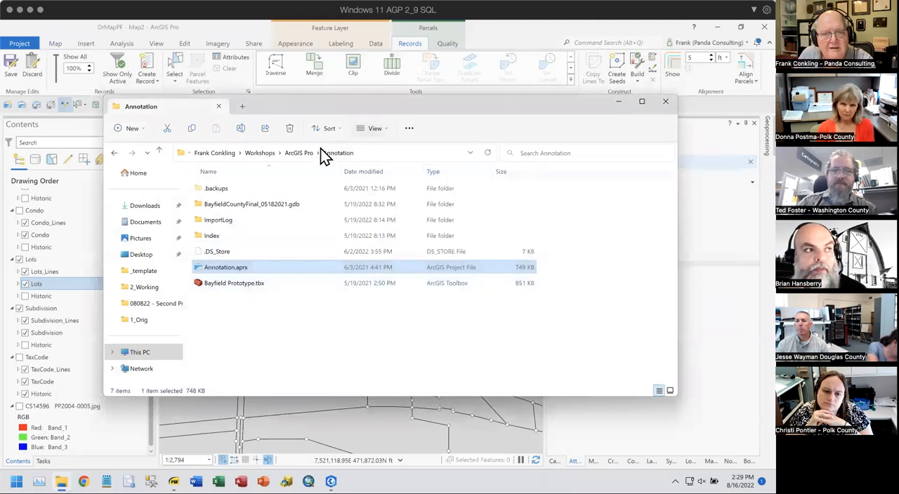
- Check the Point_Labels folder under Workshops\ArcGIS Parcel Fabric for a project, and return to the parent folder
click(266, 155)
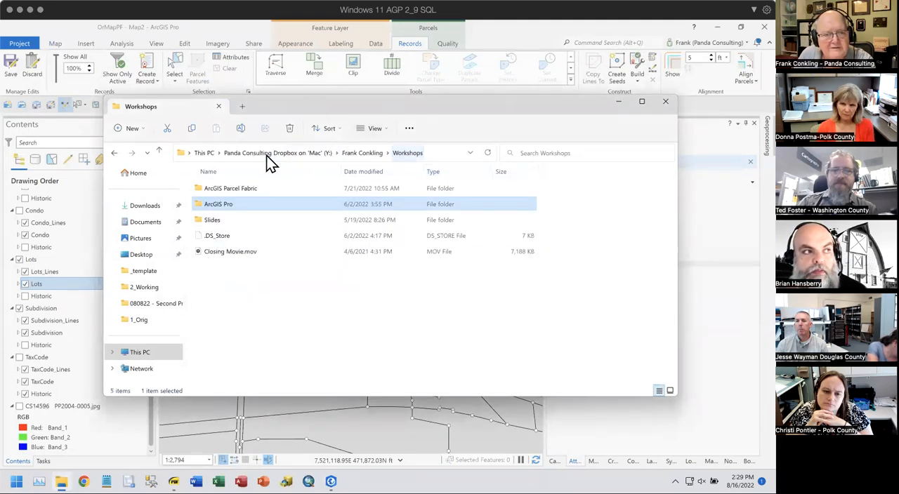
click(227, 191)
double_click(228, 191)
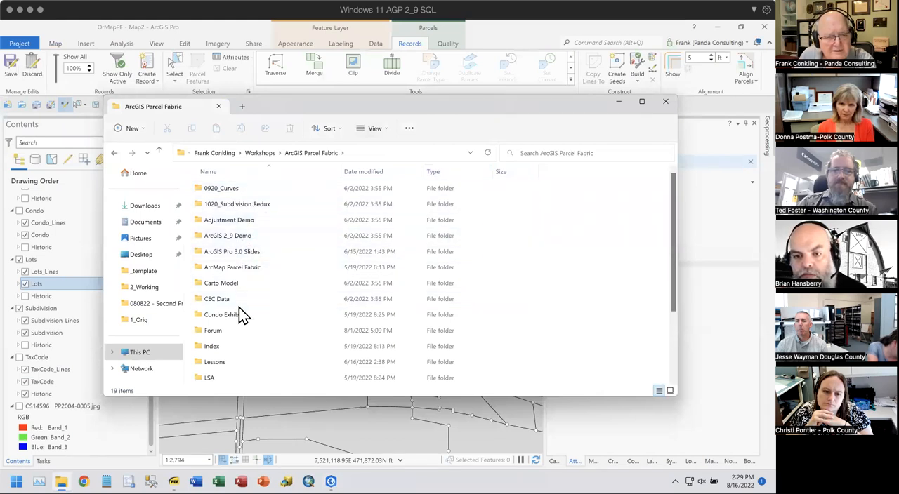
scroll(238, 315, down, 1)
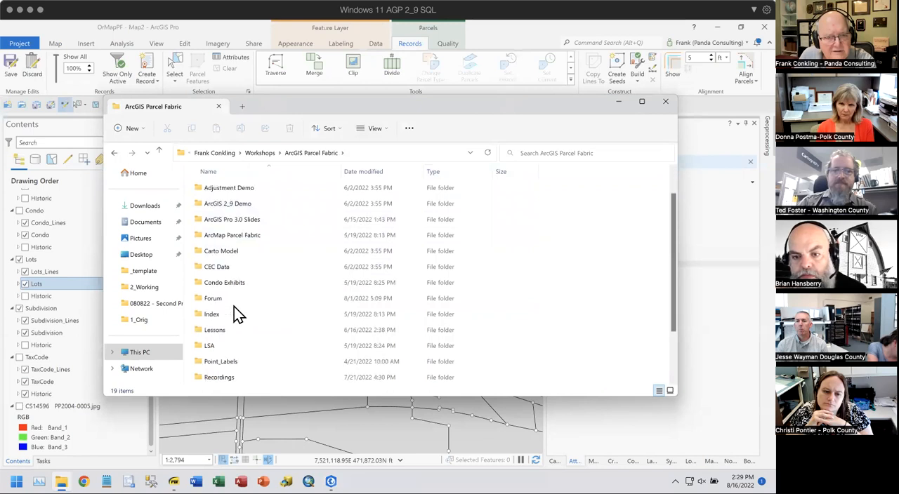
scroll(239, 316, down, 1)
scroll(239, 315, down, 1)
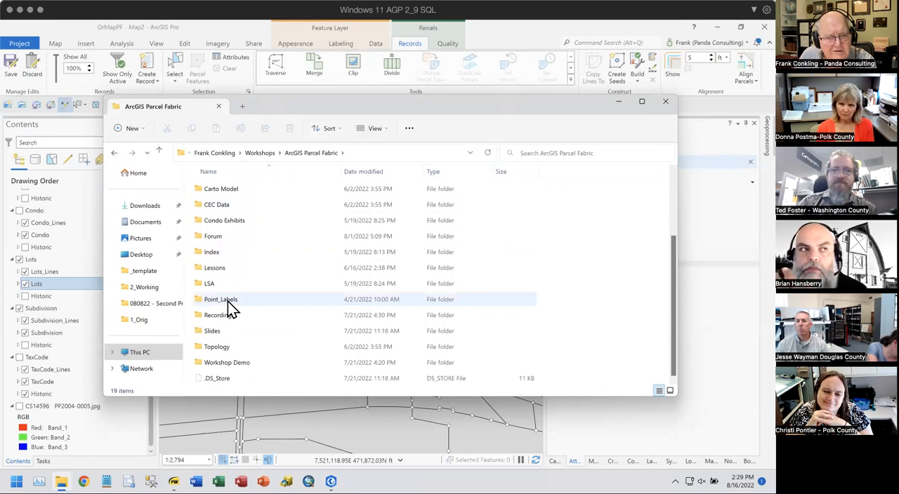
double_click(228, 301)
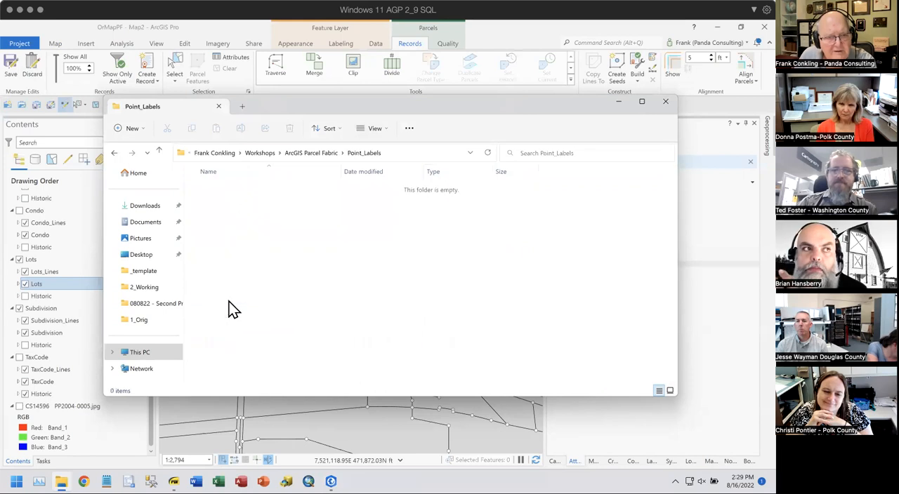
click(327, 155)
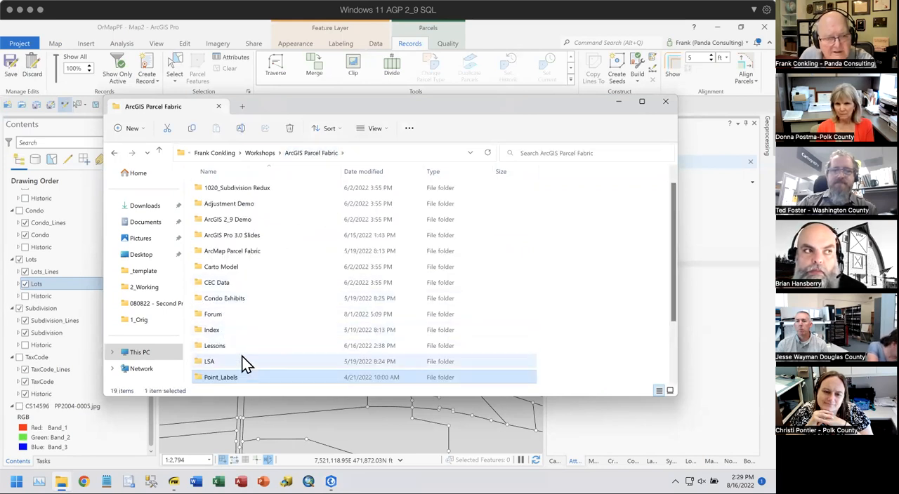
- Try to open ArcGIS Parcel Fabric Demo.aprx from the Workshop Demo folder, and cancel the project recovery
scroll(257, 351, down, 2)
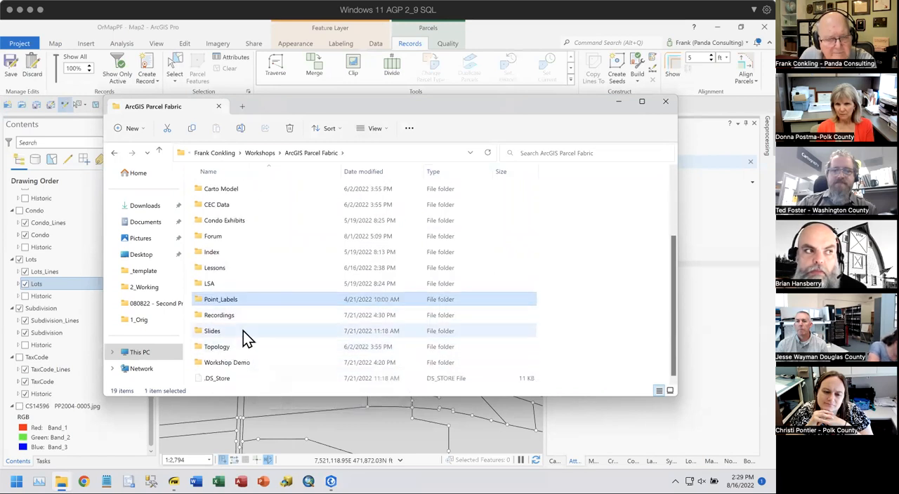
double_click(239, 365)
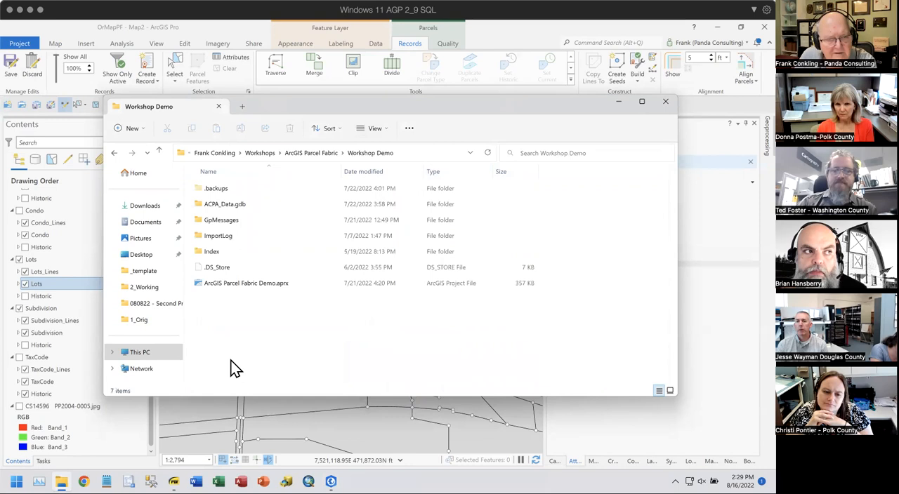
click(250, 278)
key(Return)
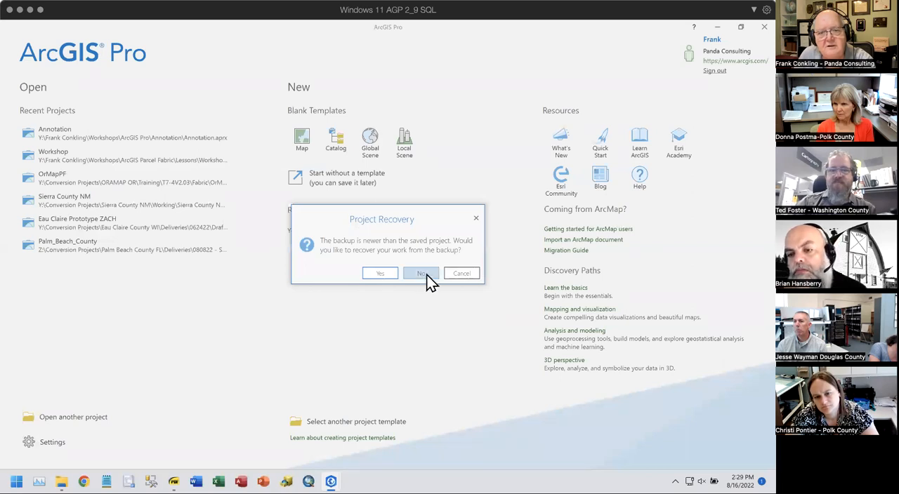
click(426, 275)
click(458, 275)
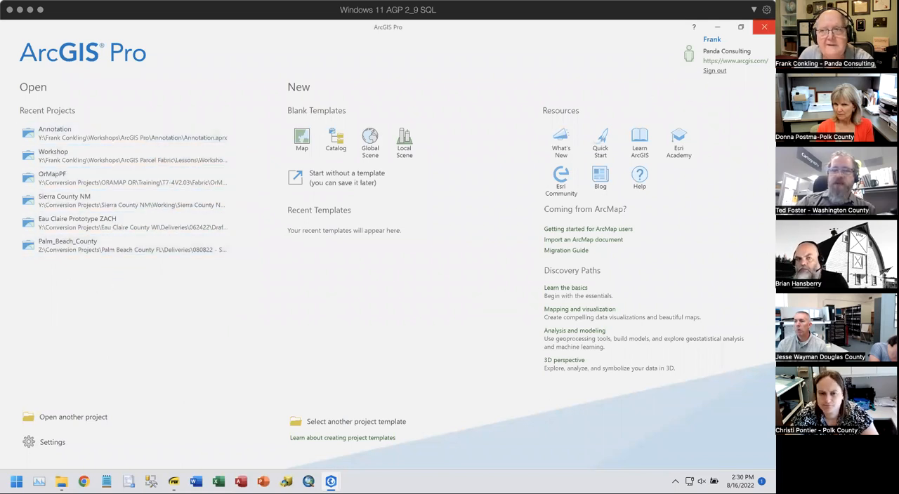
- Start opening another project and browse to Conversion Projects\Eau Claire County WI
click(75, 419)
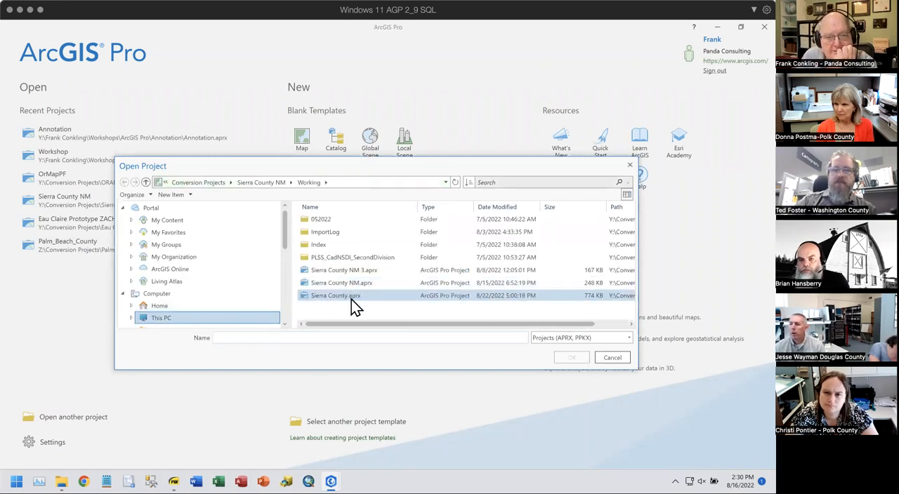
click(215, 182)
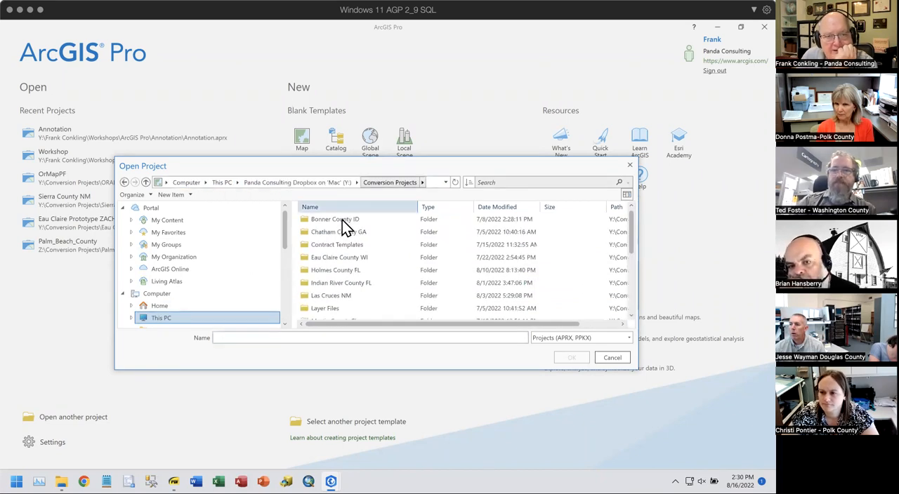
double_click(345, 257)
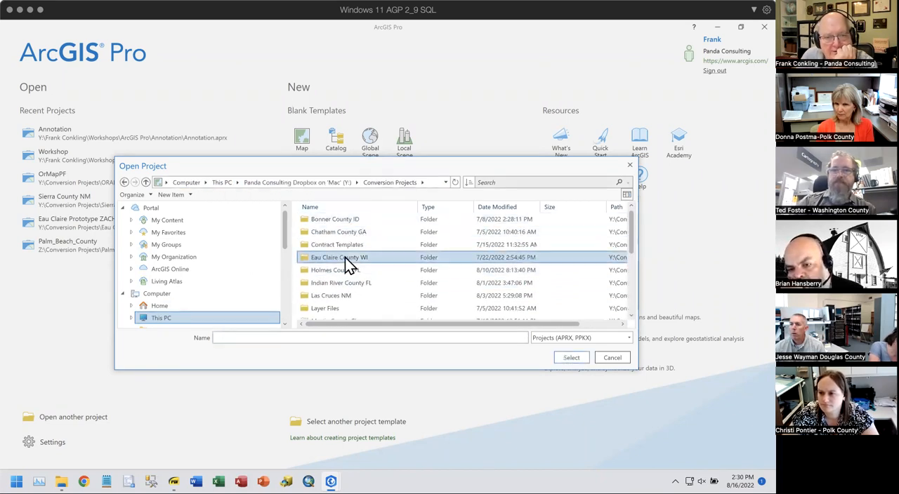
double_click(323, 232)
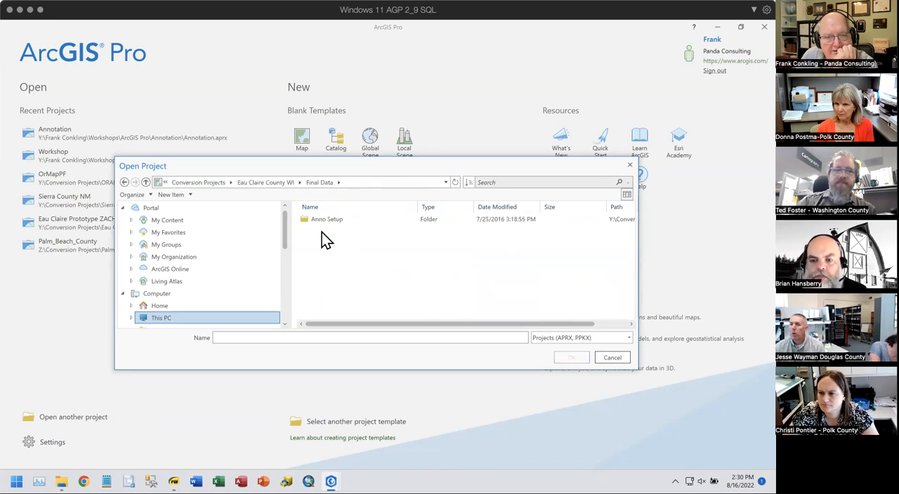
double_click(319, 220)
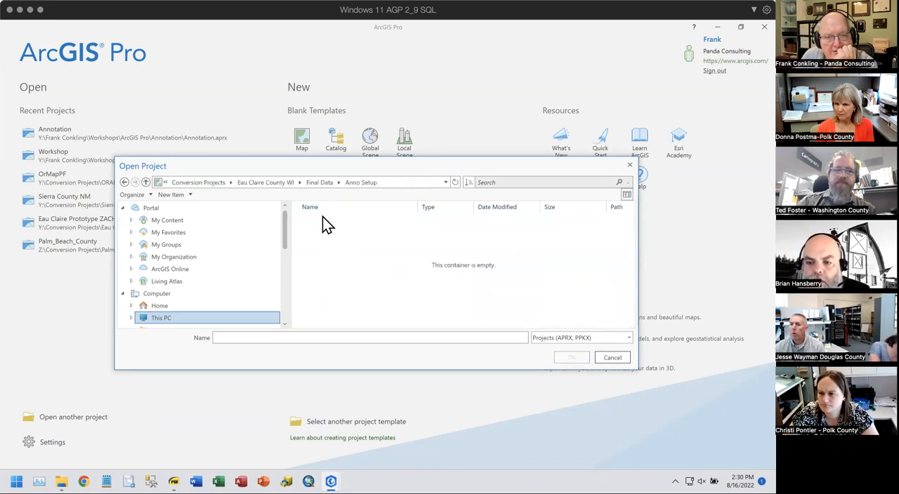
click(321, 183)
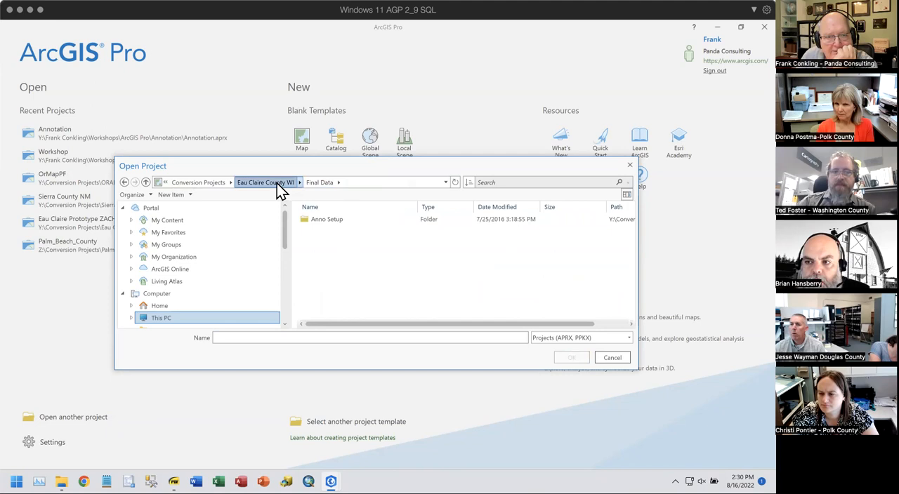
click(277, 183)
- Open the project Eau Claire Prototype ZACH_2.aprx from Deliveries\062422\DraftConversion5_20220617
double_click(320, 219)
double_click(314, 220)
double_click(322, 220)
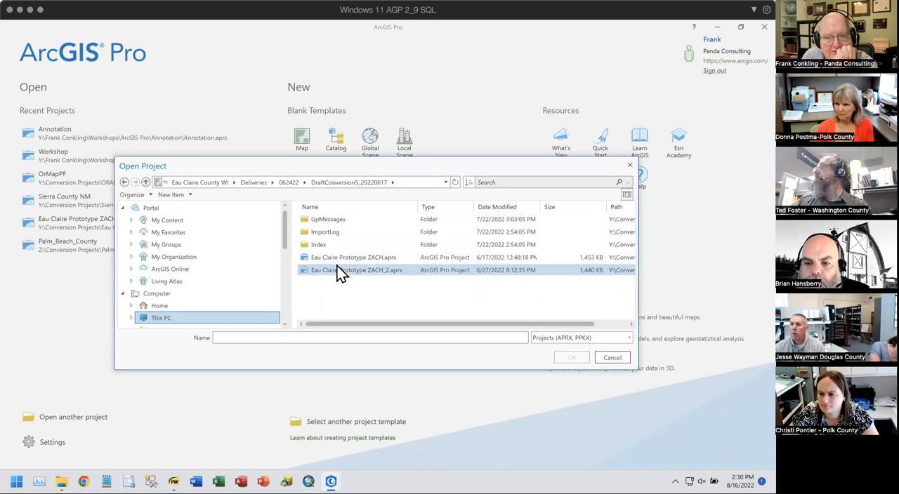
double_click(336, 270)
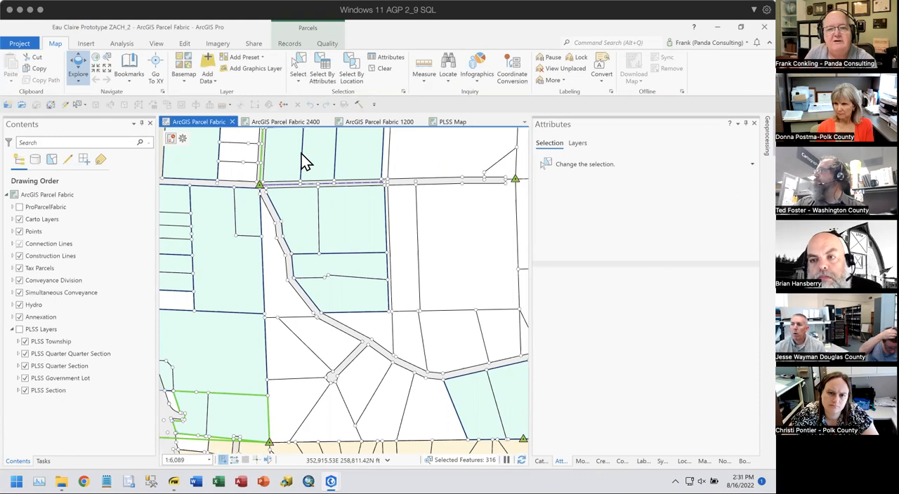
- Expand the Carto Layers group, select Parcel Dimension, and inspect its annotation up close beside the road in the ArcGIS Parcel Fabric map
click(12, 219)
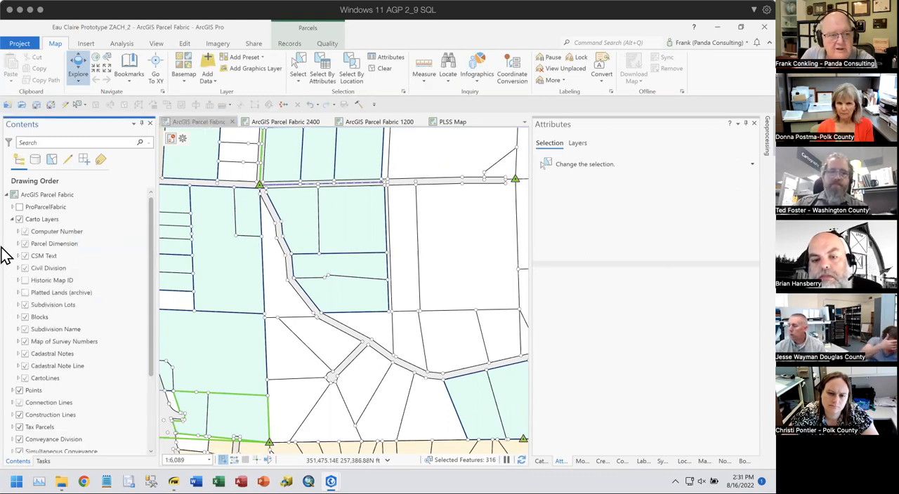
click(66, 244)
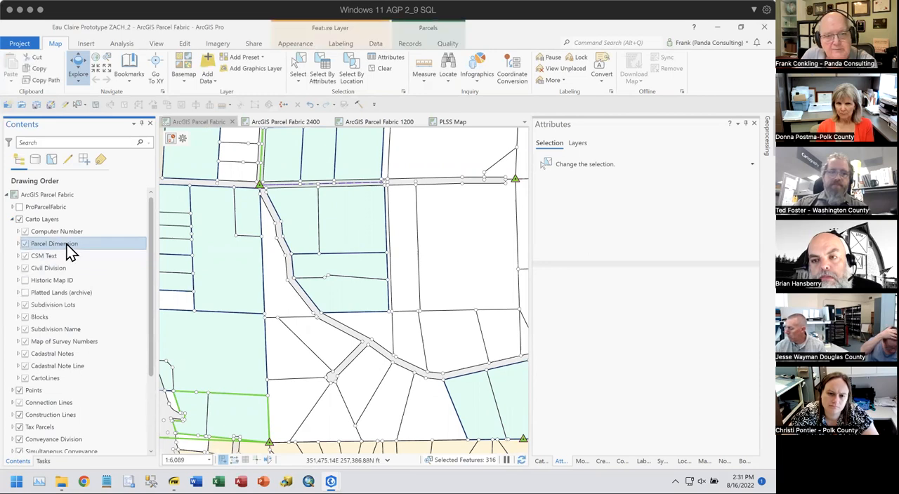
scroll(281, 237, up, 2)
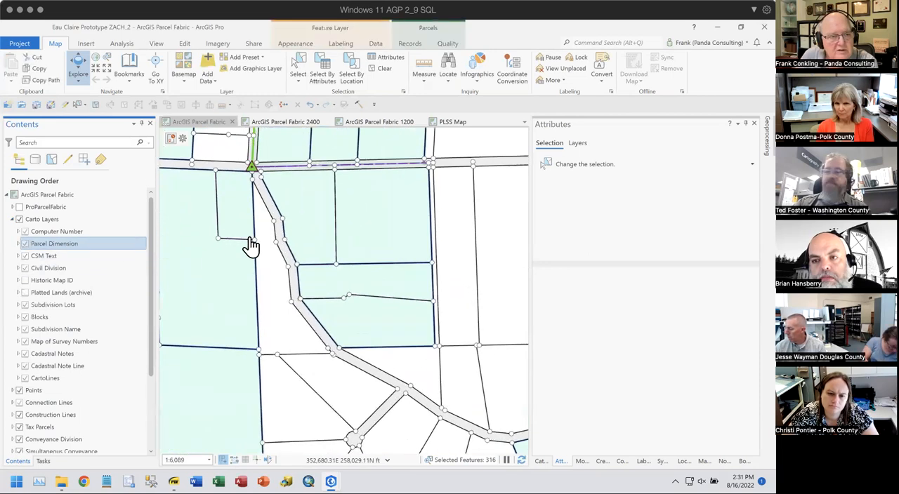
scroll(300, 236, up, 4)
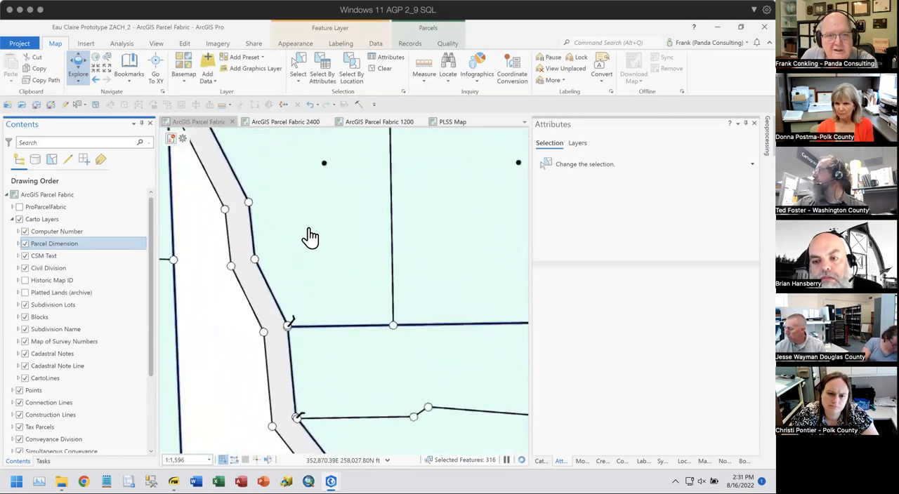
scroll(309, 239, up, 3)
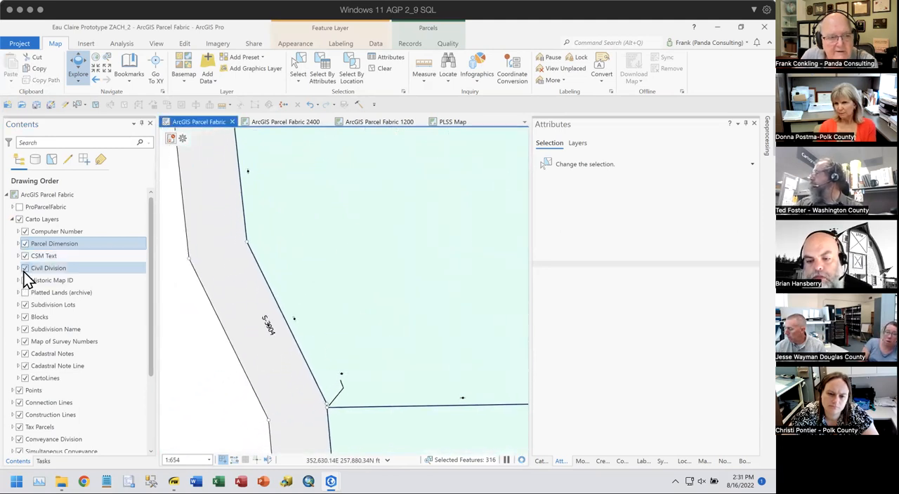
- Compare the carto labels in the ArcGIS Parcel Fabric 2400 and 1200 maps, and return to the 2400 map
click(289, 120)
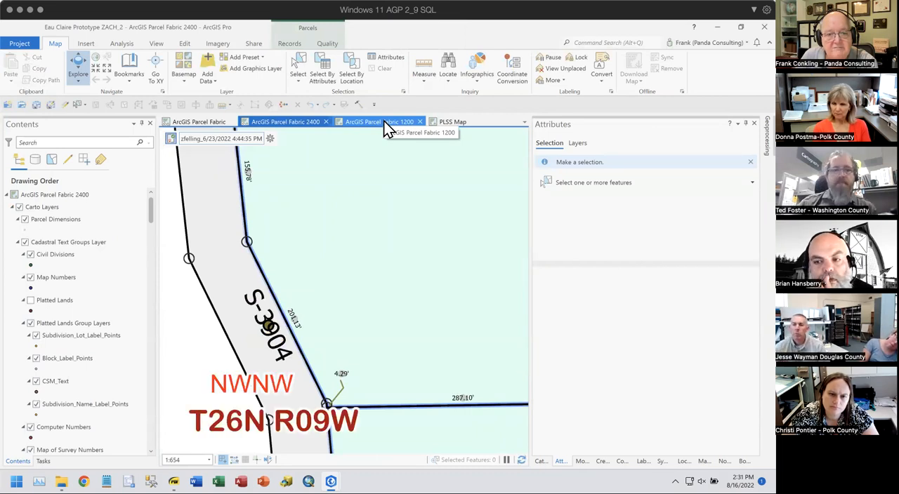
click(384, 121)
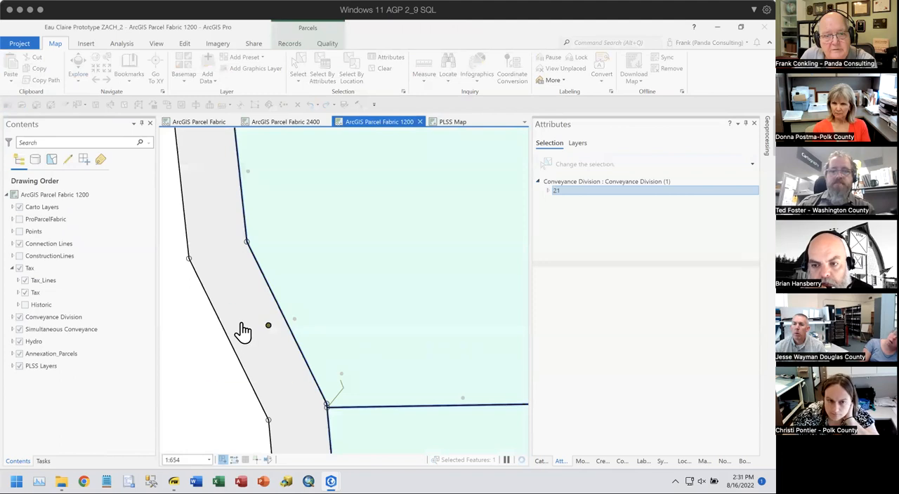
click(296, 119)
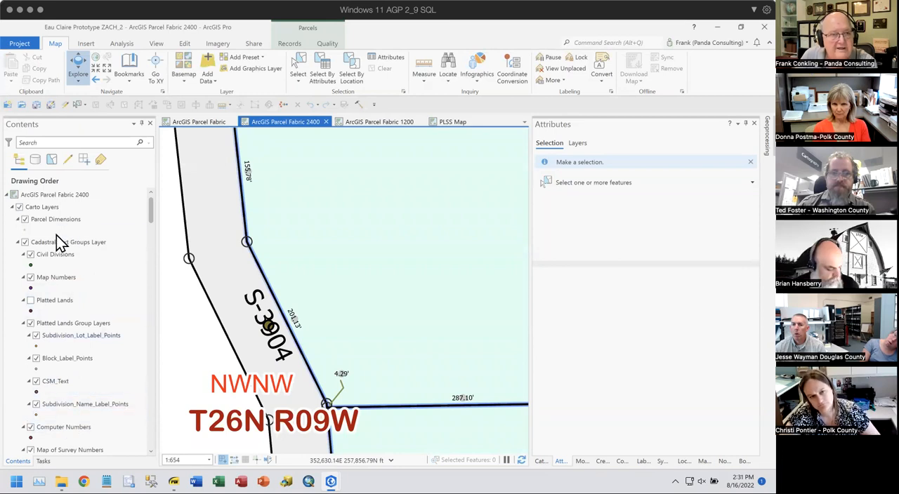
- Show the Create Features templates, group them by Geometry Type, and review the line, point and polygon templates
click(64, 103)
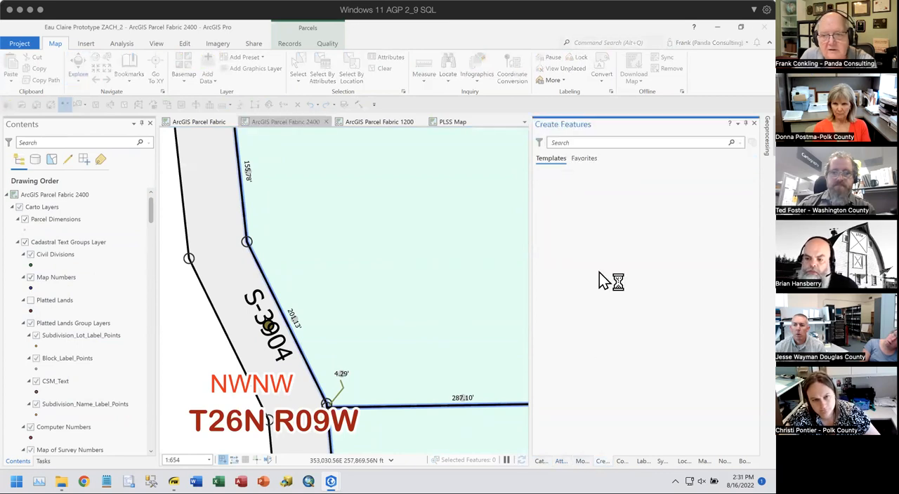
click(540, 143)
mouse_move(559, 189)
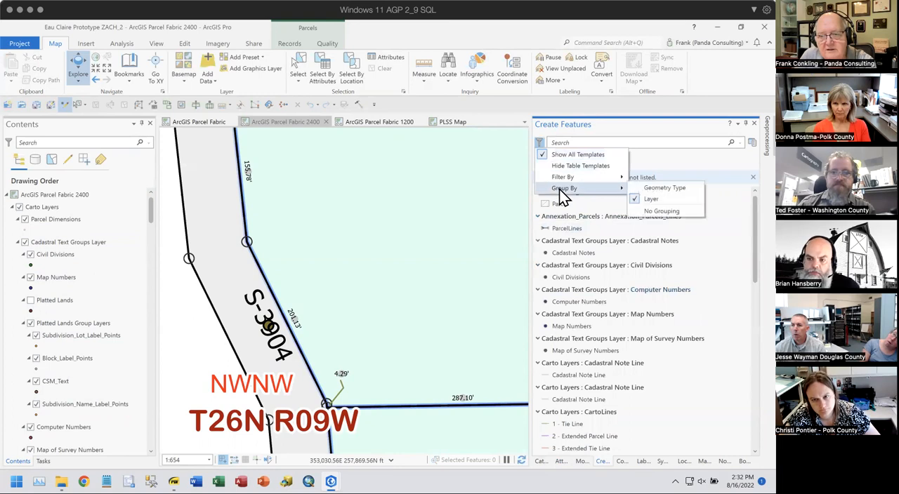
click(647, 188)
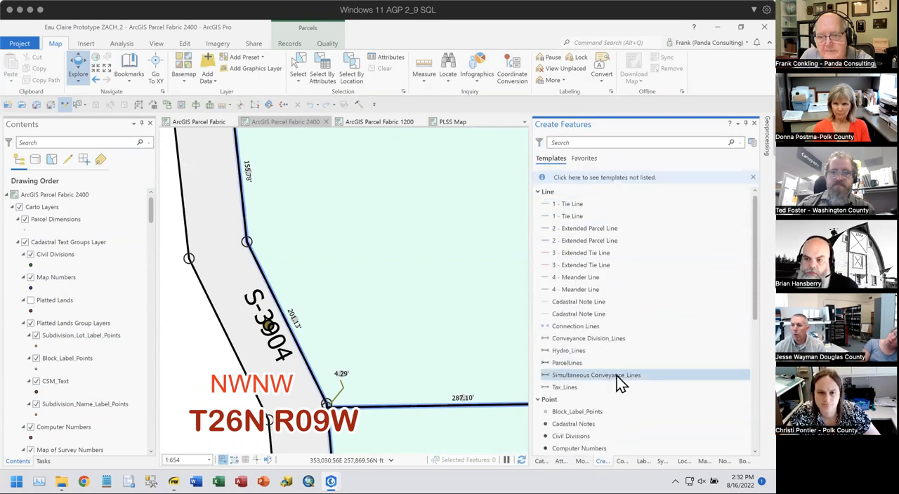
scroll(625, 365, down, 2)
scroll(634, 342, down, 3)
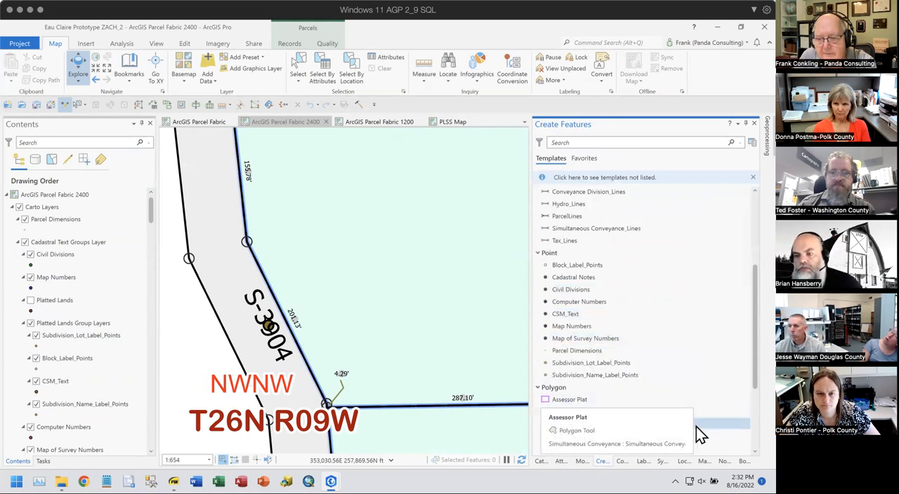
- Place a Parcel Dimensions point on the horizontal parcel line, west of its existing dimension, and inspect the new point's TextString and Angle attributes
click(582, 352)
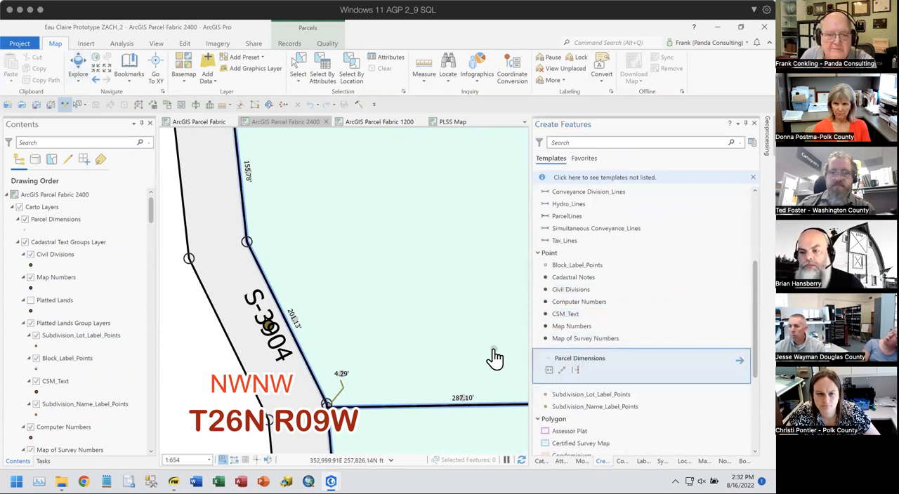
click(403, 397)
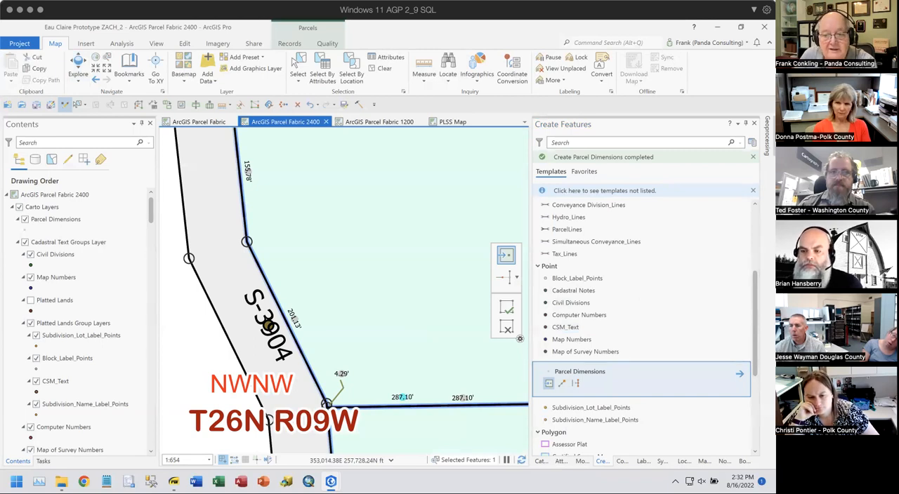
click(561, 461)
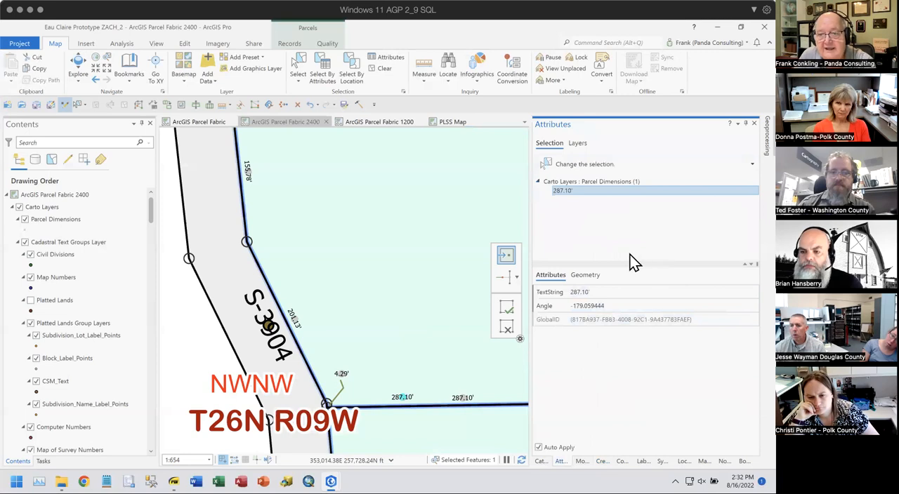
click(629, 292)
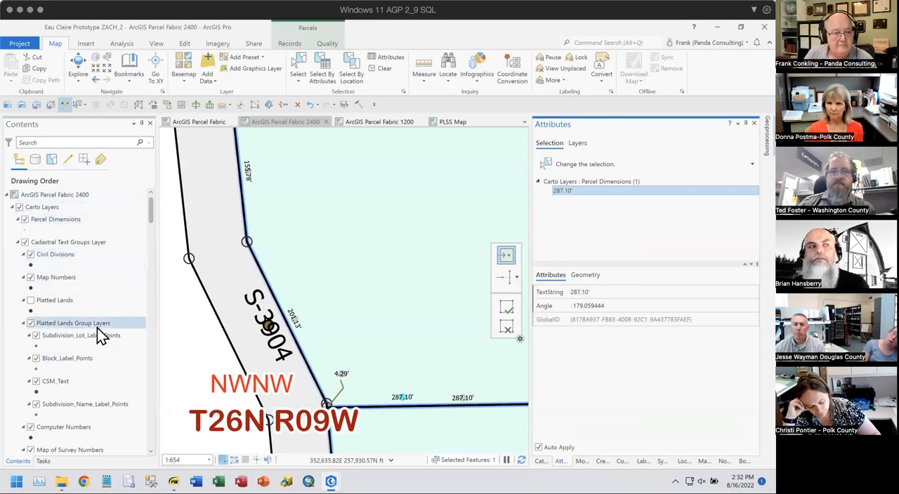
- Look over the carto layers in the 2400 map and open the attribute rules of the Parcel Dimensions layer
scroll(79, 383, down, 2)
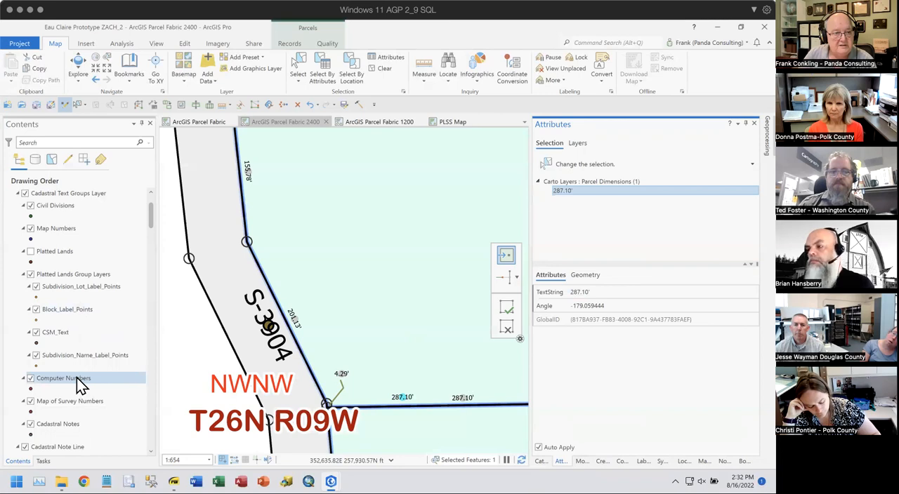
scroll(77, 379, up, 2)
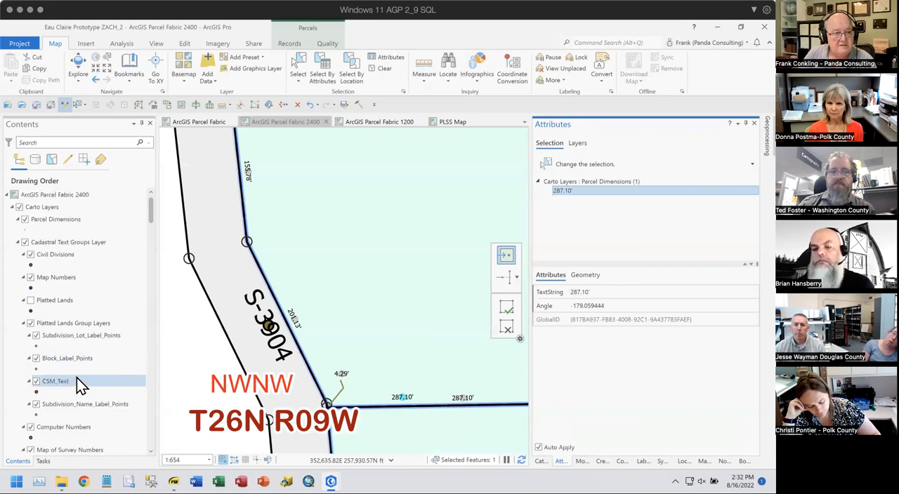
click(73, 224)
right_click(73, 222)
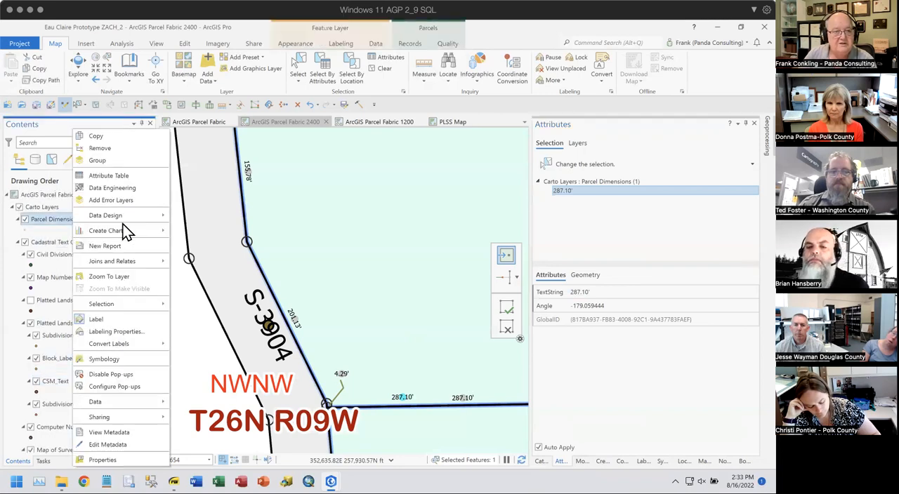
mouse_move(127, 215)
click(203, 252)
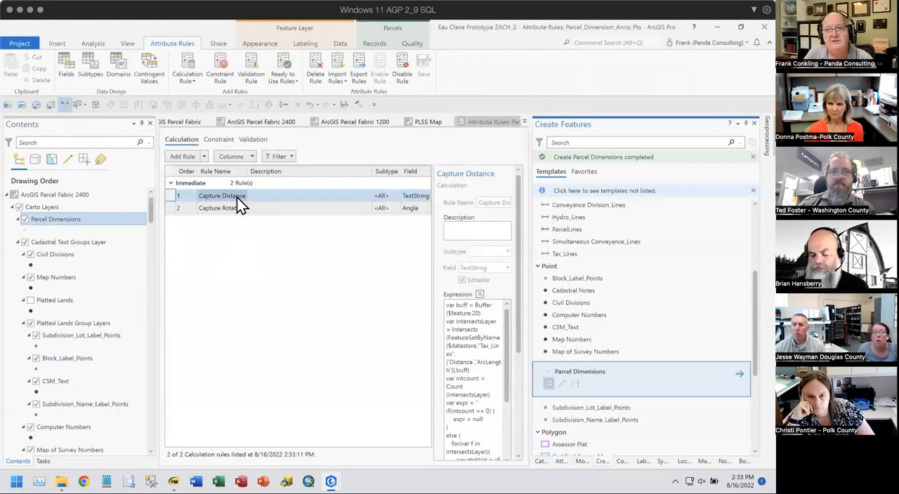
- Open the Capture Distance rule's expression in the Expression Builder and enlarge the dialog so the code is readable
click(480, 295)
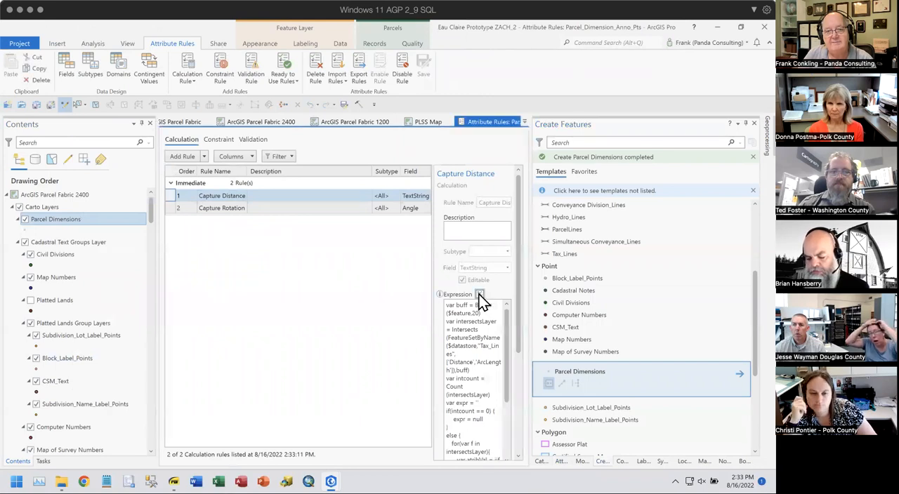
click(480, 295)
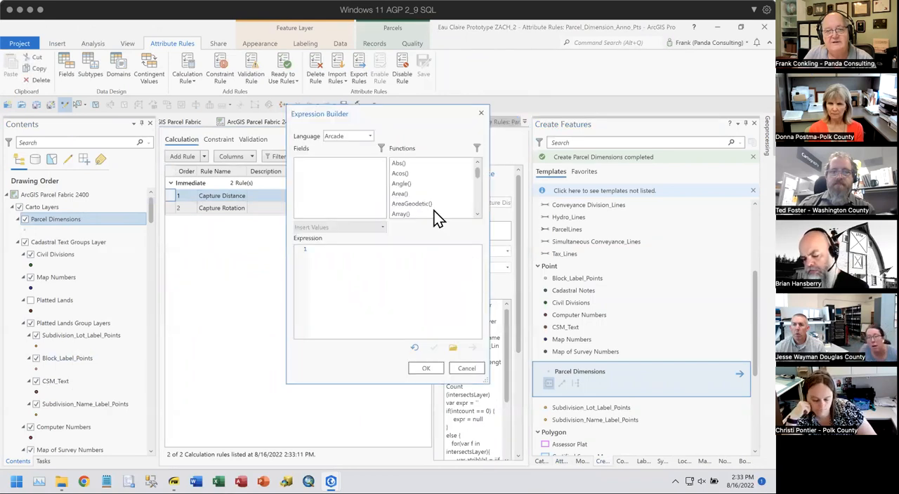
drag(421, 116, 335, 80)
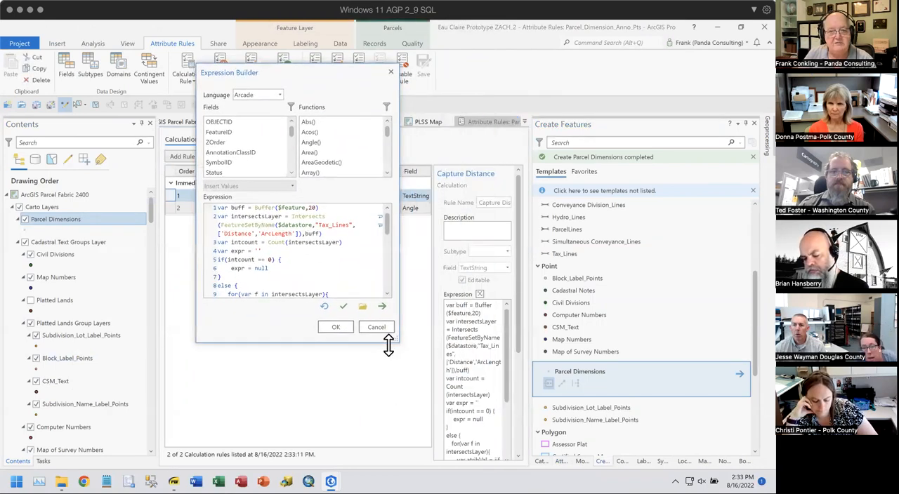
drag(399, 340, 580, 426)
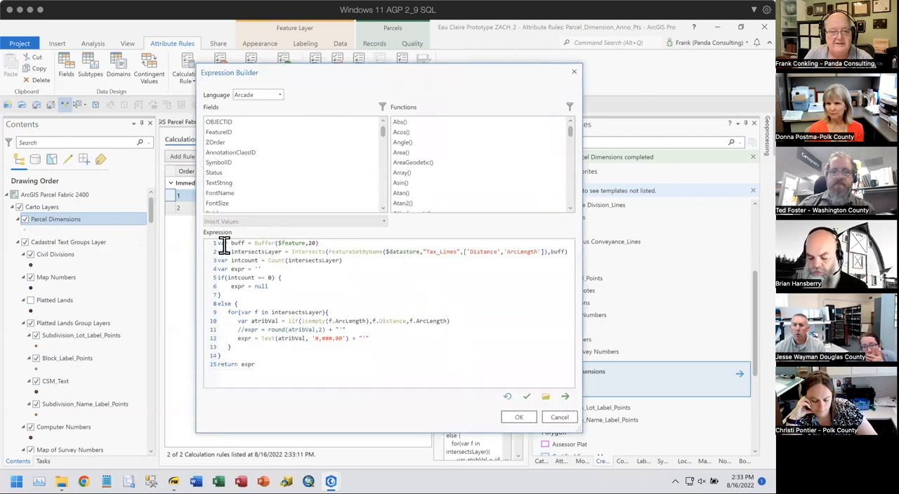
- Examine the Capture Distance code for the buffer, the Tax_Lines intersection, the count, the null case and the for loop
drag(230, 243, 337, 243)
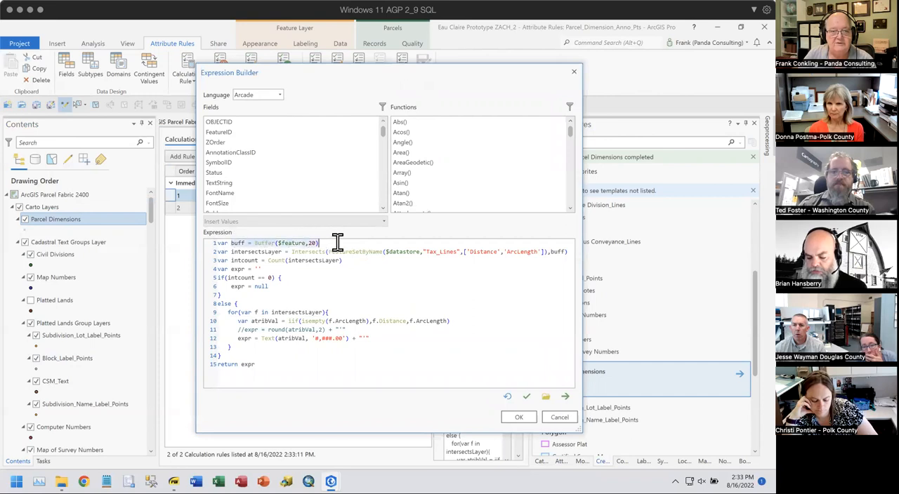
click(367, 289)
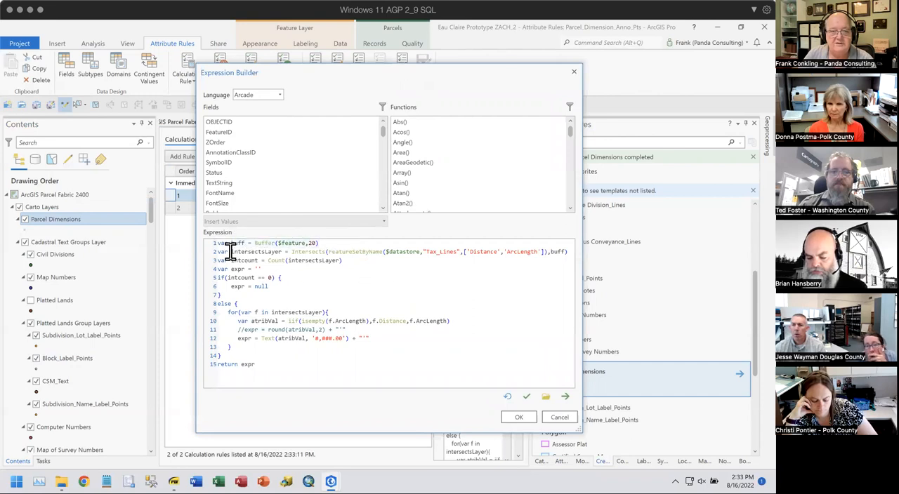
drag(231, 252, 564, 254)
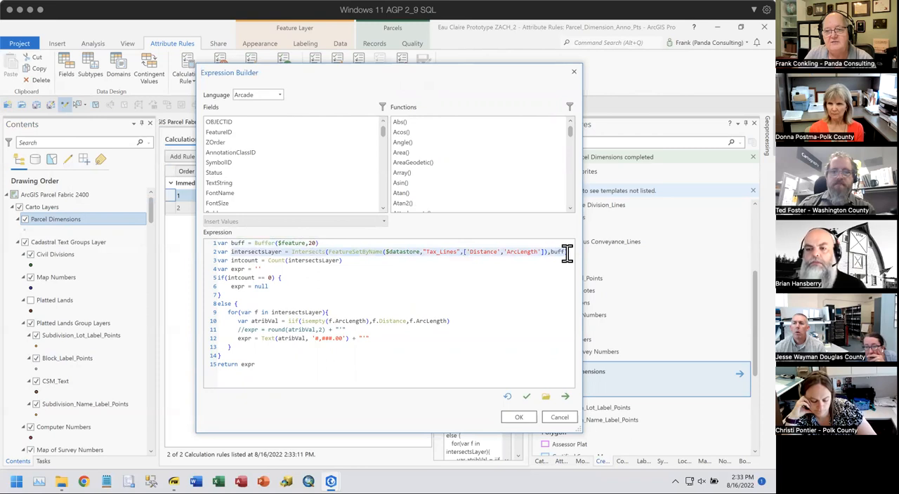
click(395, 274)
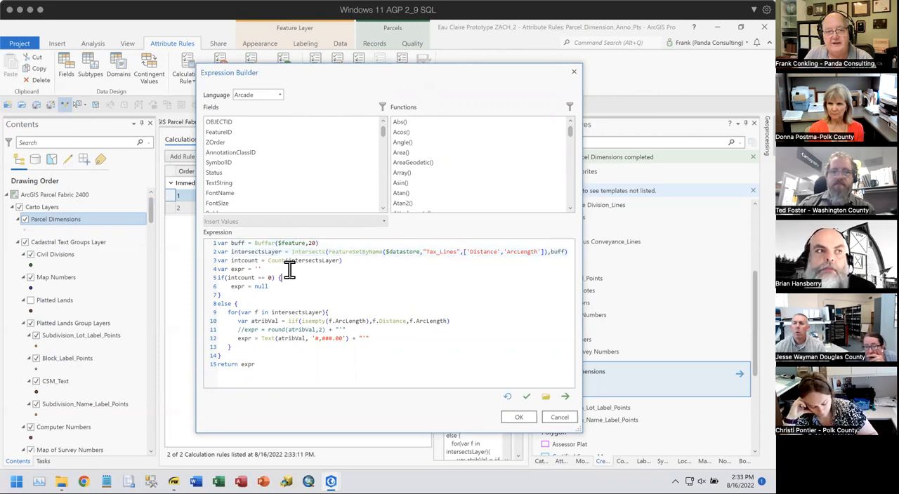
drag(216, 259, 346, 262)
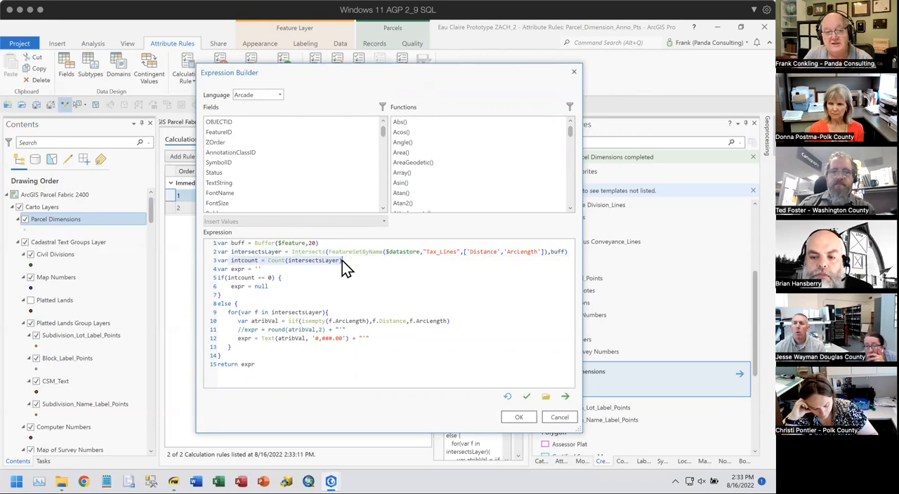
drag(231, 269, 277, 268)
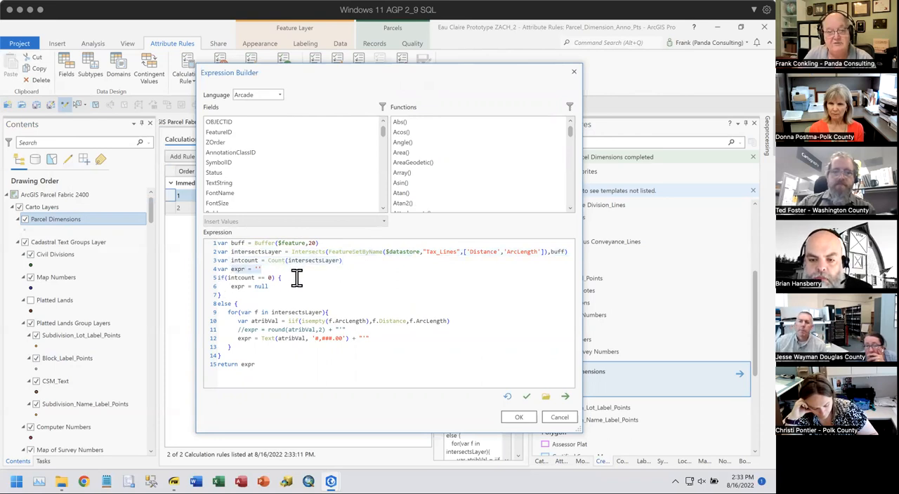
drag(229, 286, 280, 286)
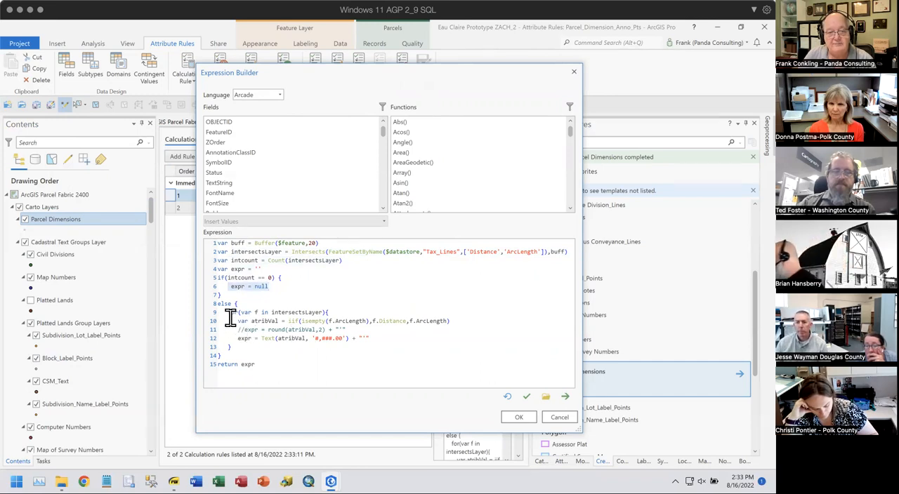
drag(226, 312, 379, 310)
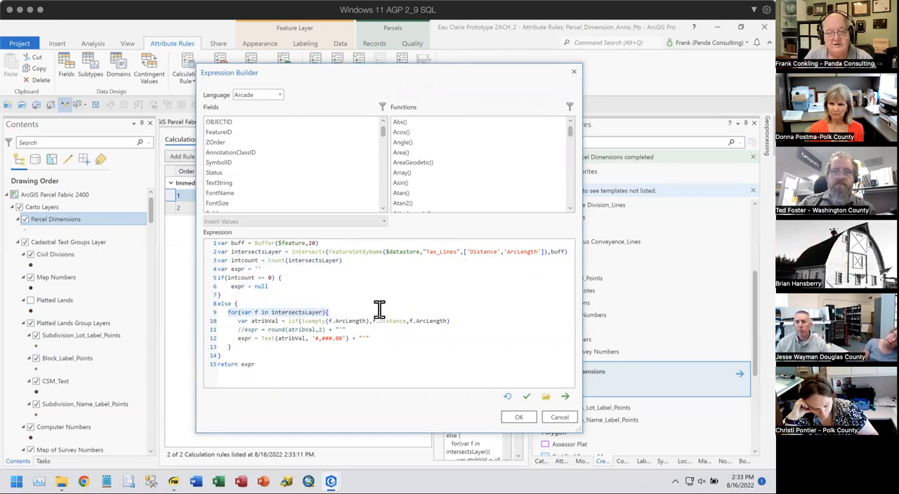
click(382, 299)
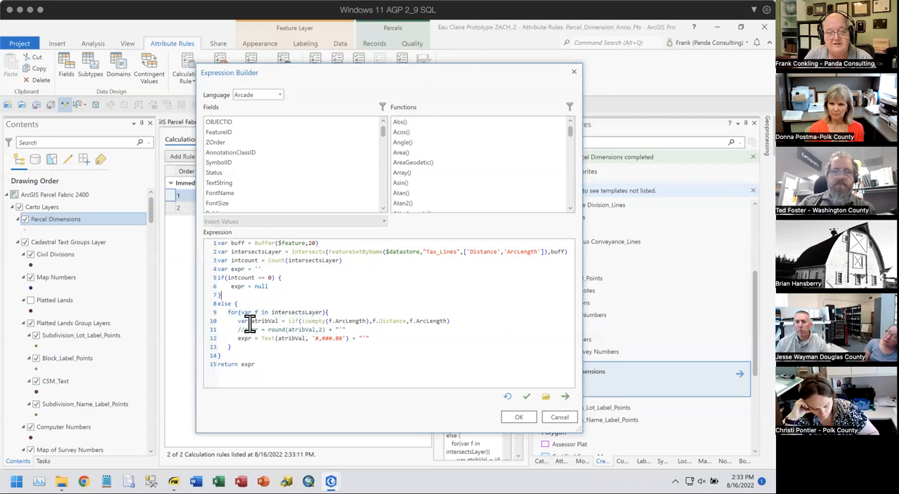
- Examine the atribVal choice between ArcLength and Distance and the Text formatting line, and leave the expression without saving changes
drag(252, 321, 298, 320)
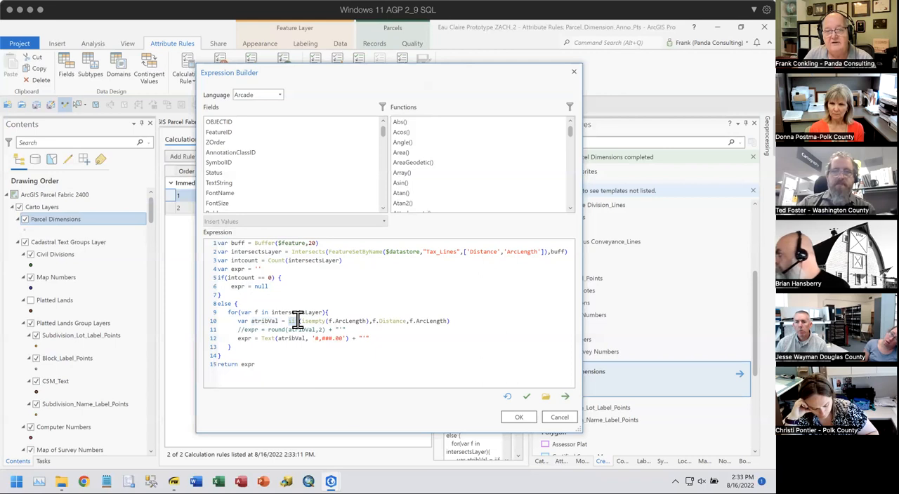
drag(300, 321, 365, 320)
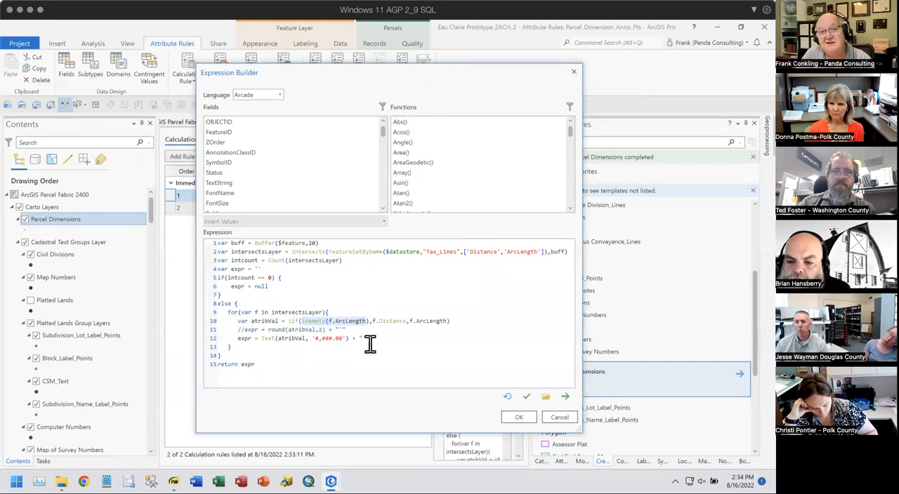
drag(373, 320, 429, 320)
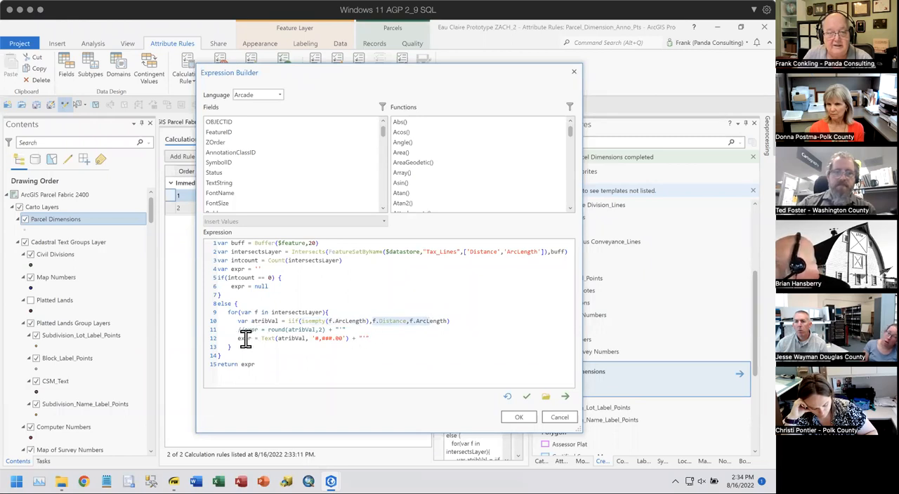
drag(237, 338, 377, 340)
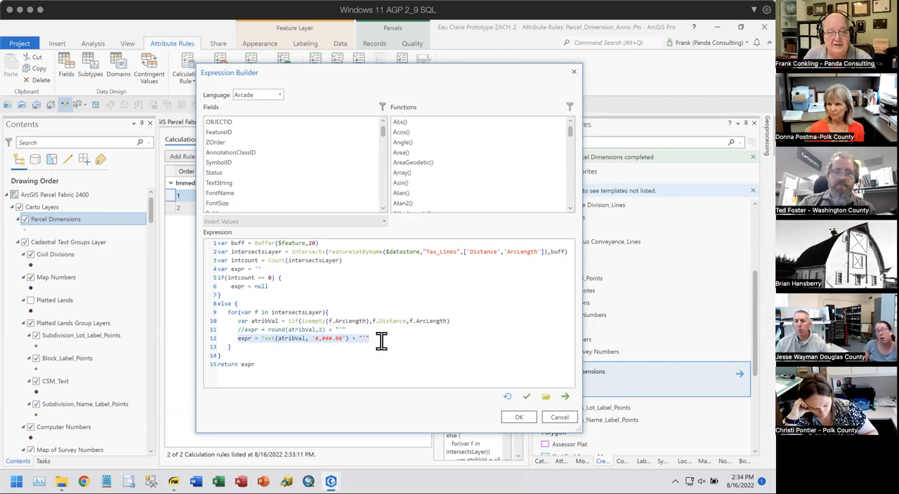
click(558, 418)
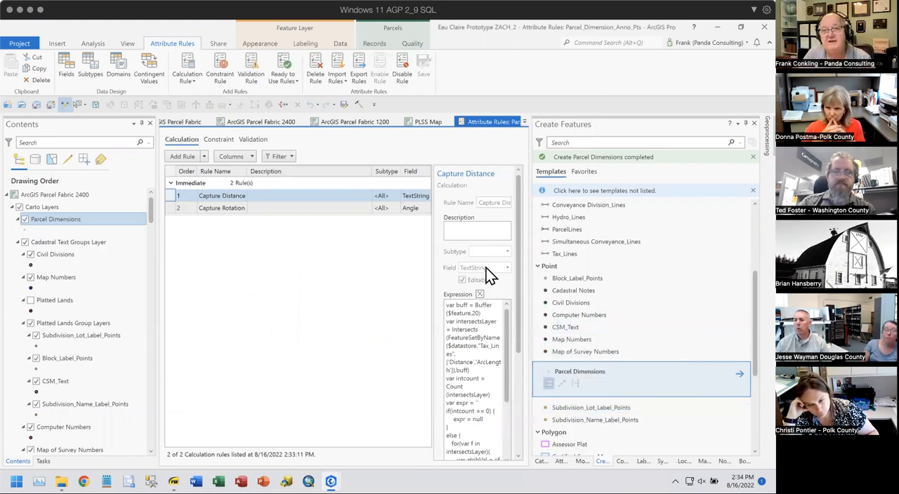
- Open the Capture Rotation rule's expression in an enlarged Expression Builder and examine its Direction field and rotation calculation
click(229, 213)
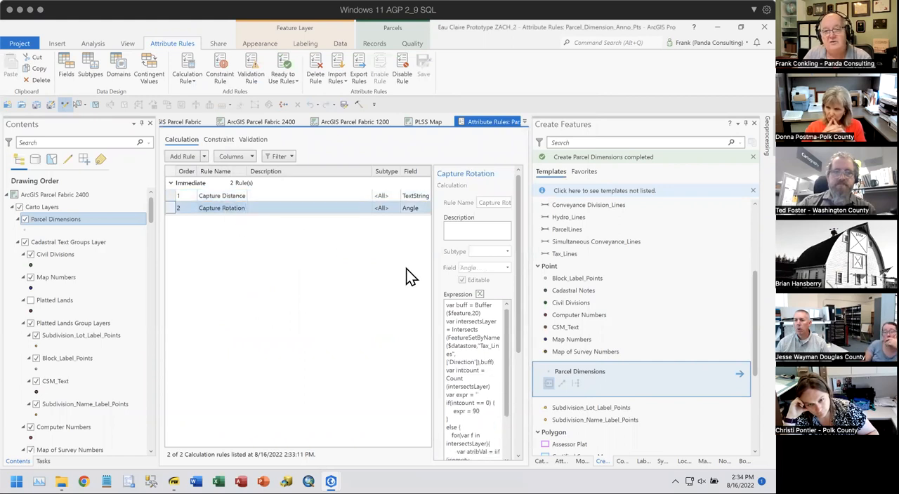
click(480, 295)
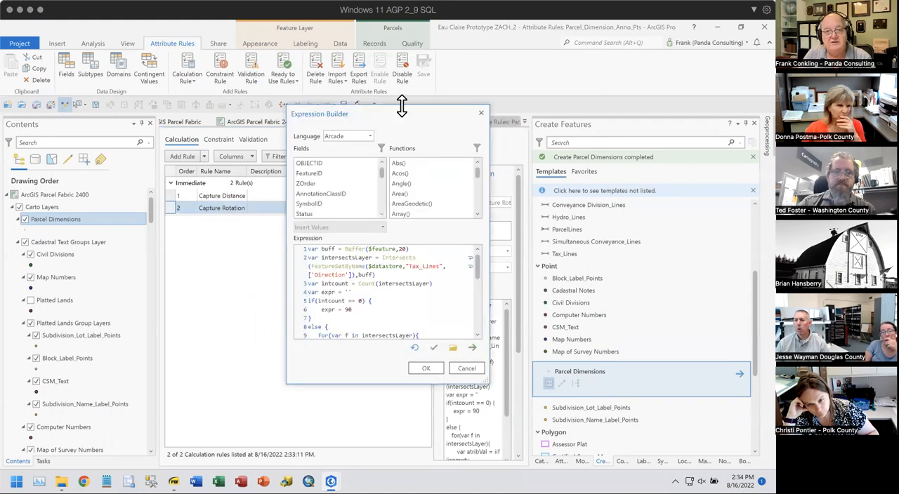
drag(377, 117, 300, 92)
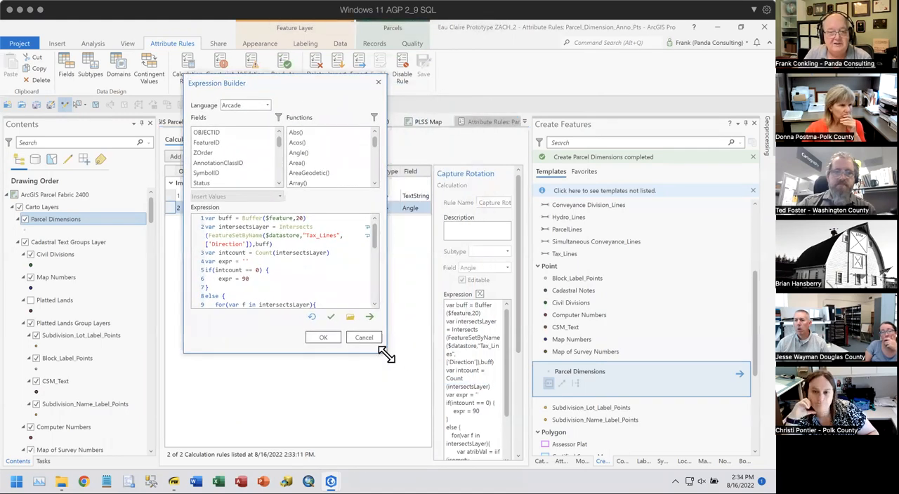
drag(387, 355, 551, 453)
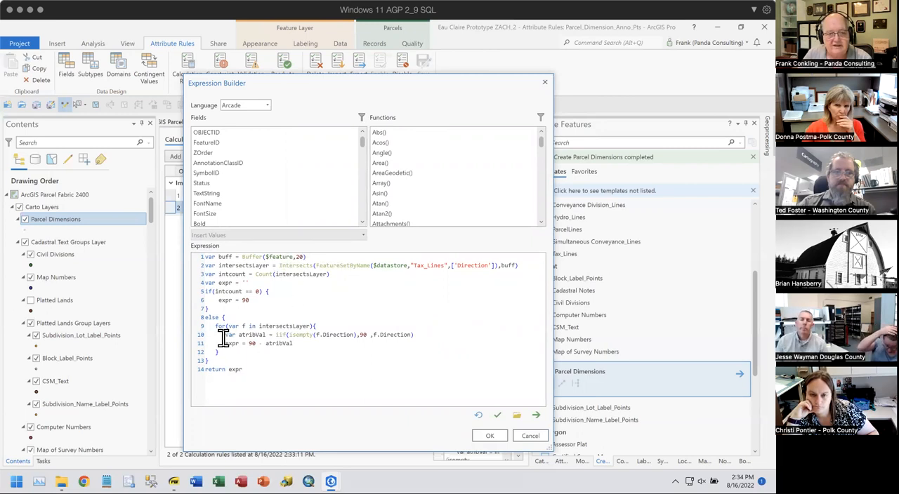
drag(456, 261, 487, 264)
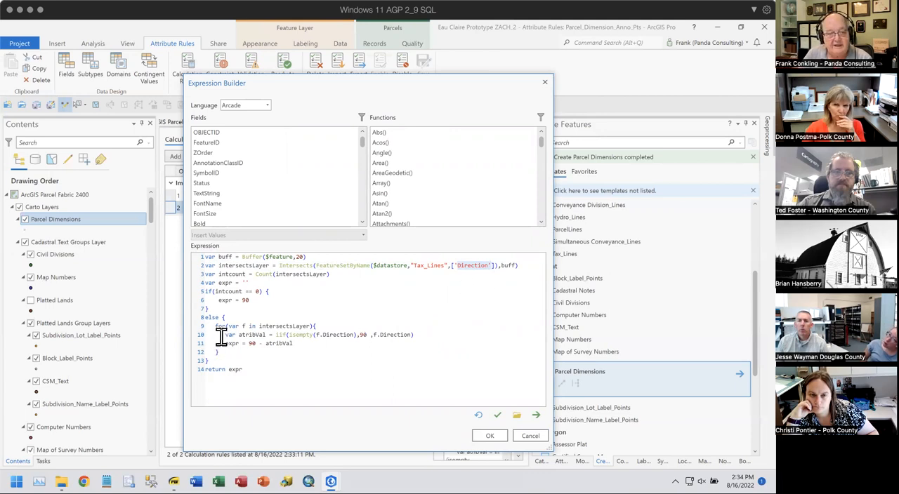
drag(214, 330, 310, 348)
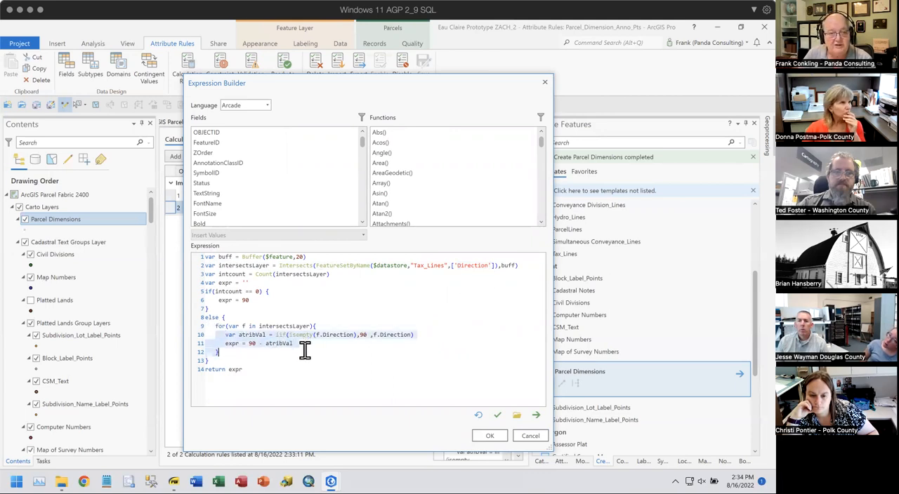
- Cancel the Capture Rotation expression and close the Attribute Rules view to return to the ArcGIS Parcel Fabric 2400 map
click(528, 435)
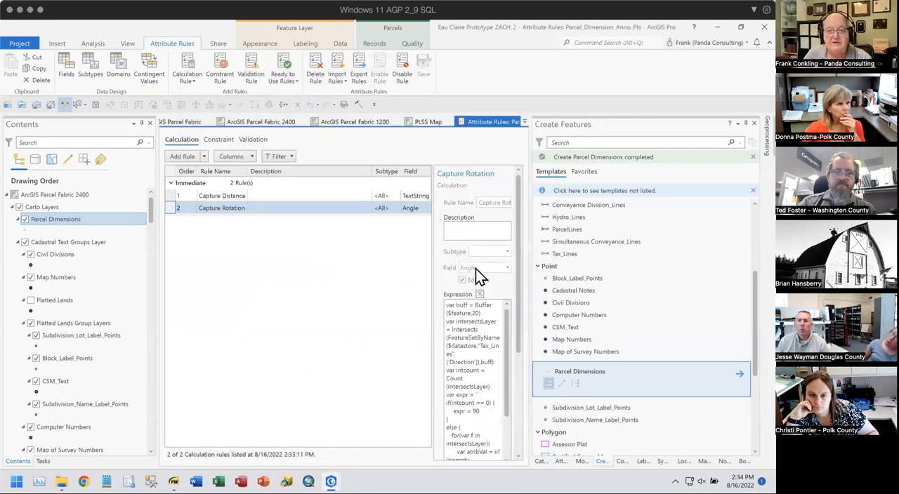
right_click(498, 121)
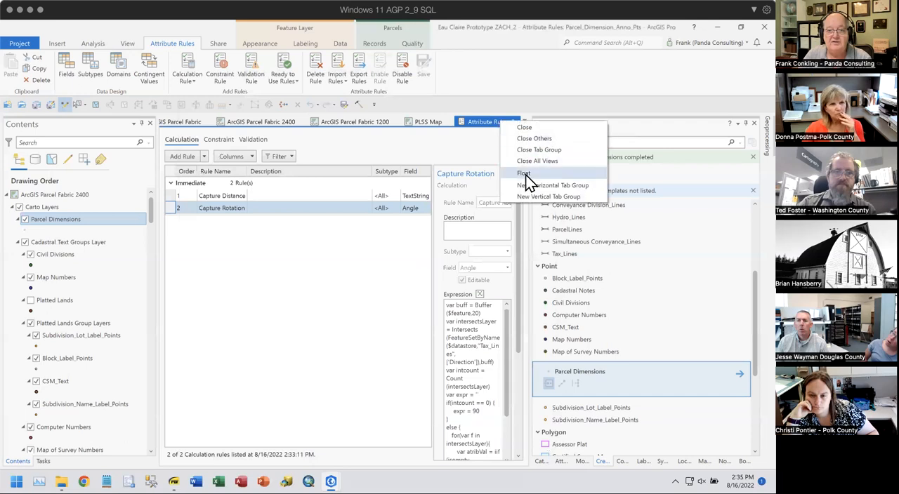
click(528, 129)
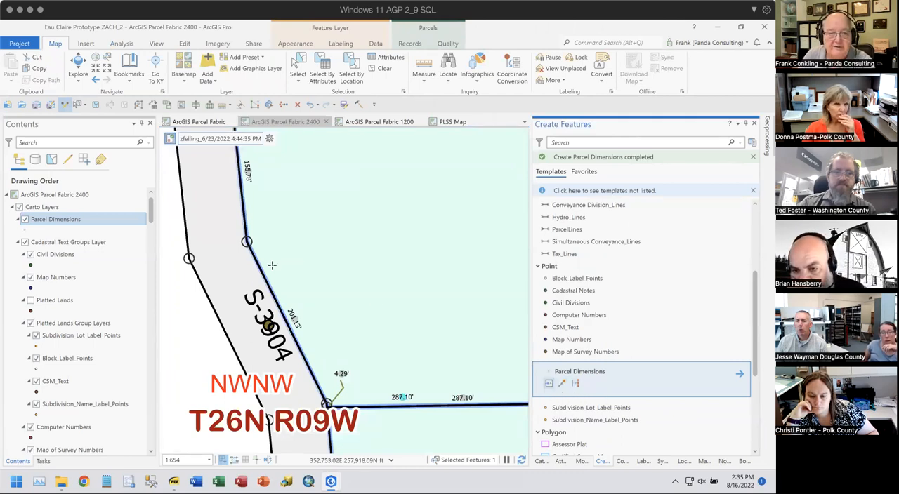
- Place a Parcel Dimensions point beside the angled east edge of road S-3904 using the Point tool
drag(271, 269, 342, 293)
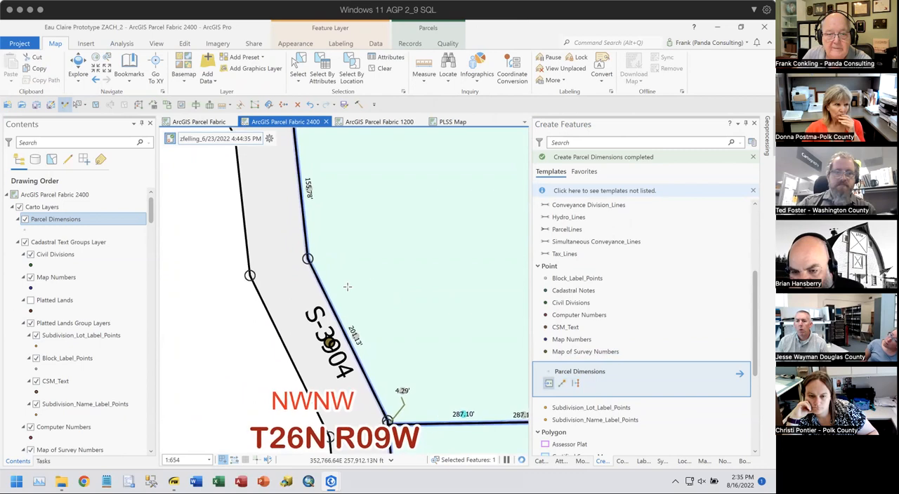
click(559, 382)
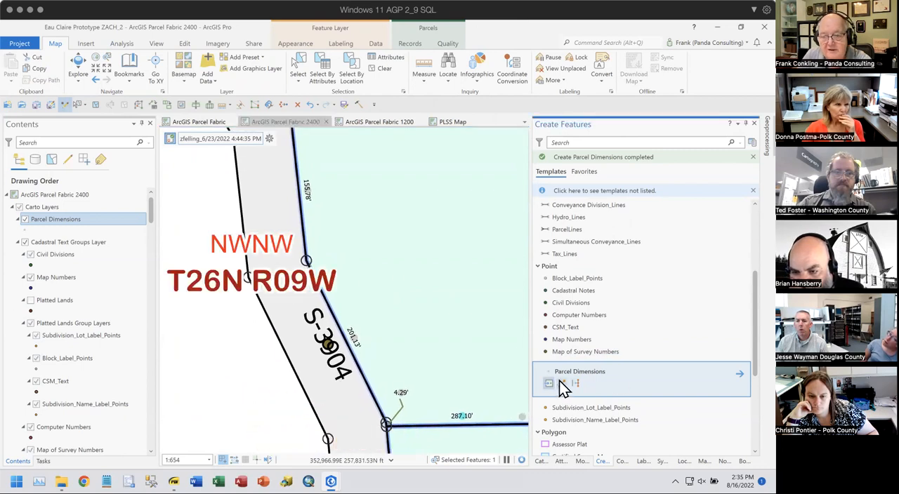
click(549, 383)
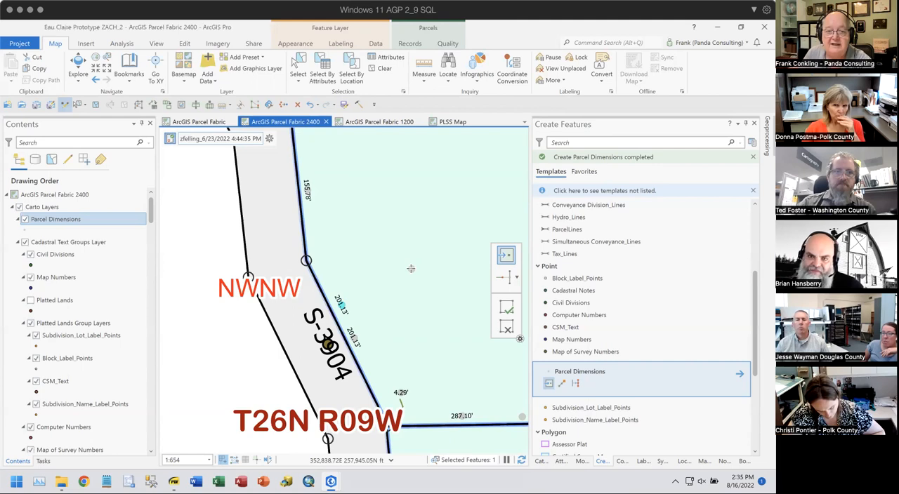
- Place Parcel Dimensions points outside the cul-de-sac's northwest arc and its south arc
scroll(374, 352, down, 4)
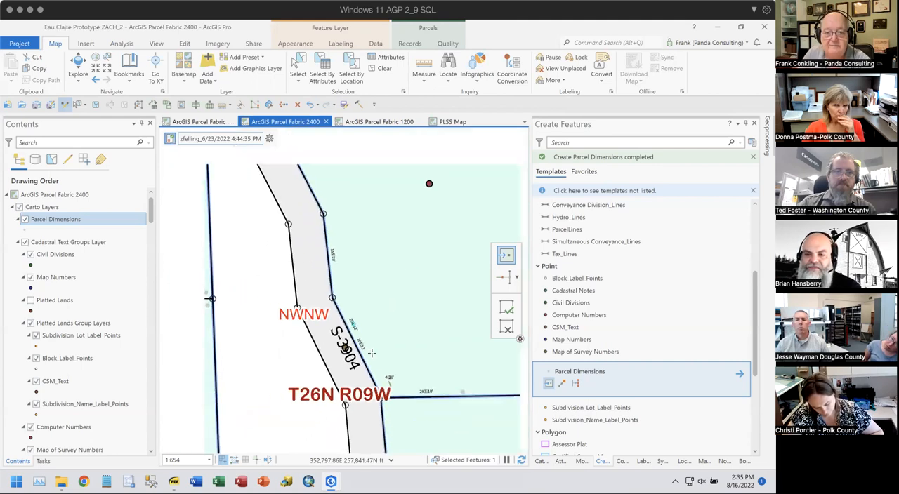
drag(361, 398, 319, 195)
scroll(363, 342, down, 2)
drag(386, 399, 226, 212)
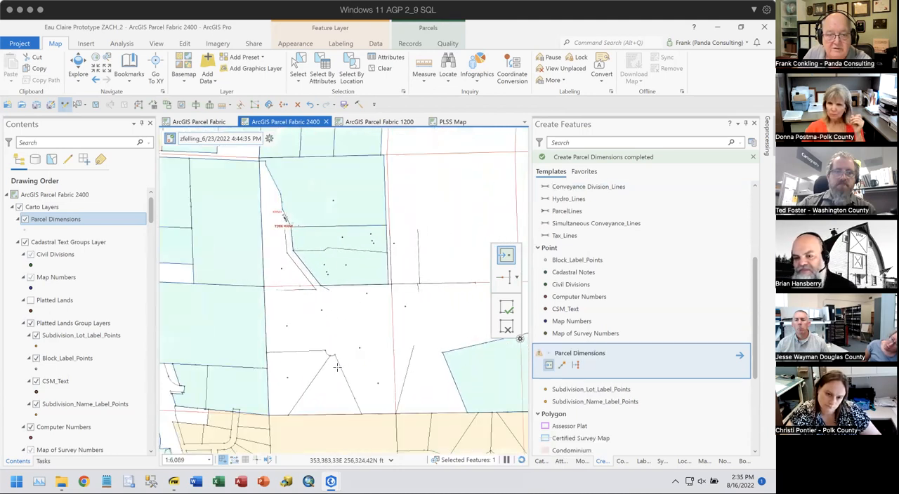
scroll(336, 354, up, 5)
scroll(292, 318, up, 10)
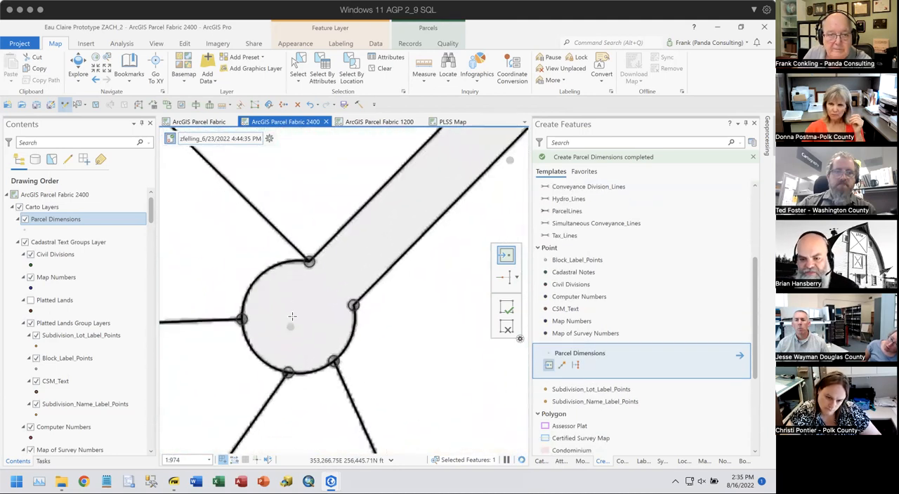
scroll(271, 288, down, 2)
drag(267, 285, 332, 319)
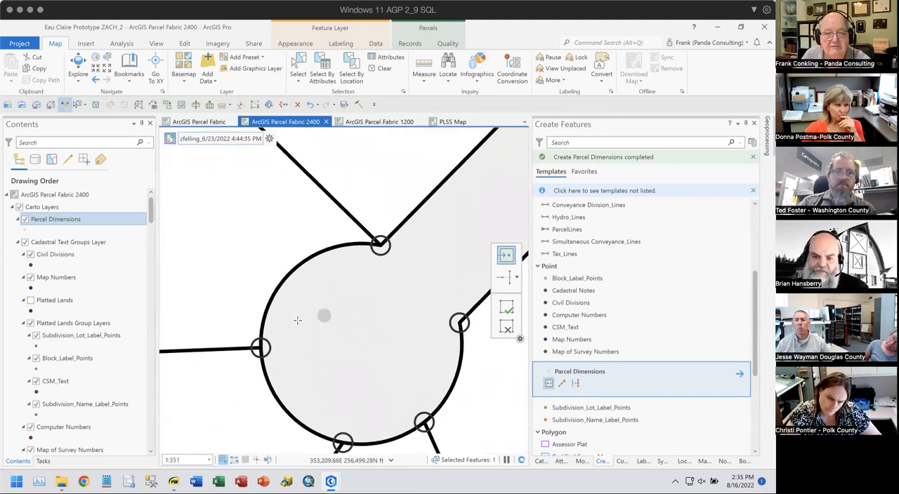
click(276, 263)
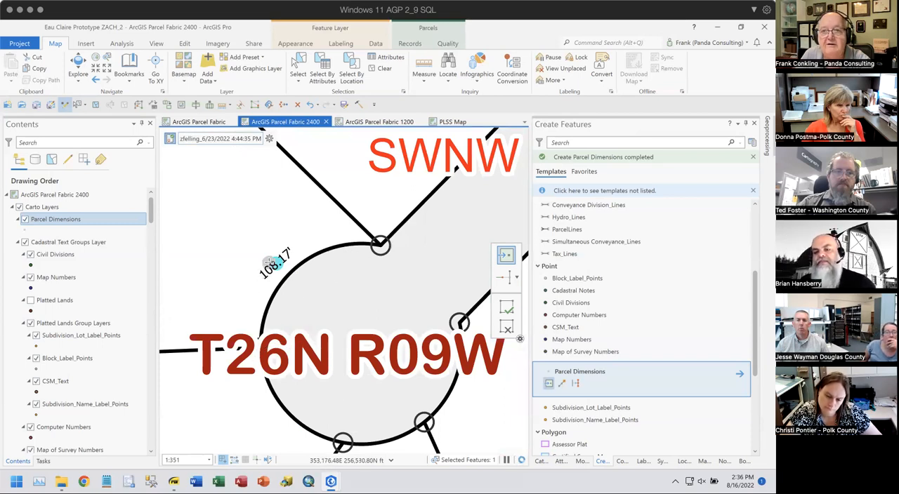
drag(404, 417, 307, 314)
click(285, 355)
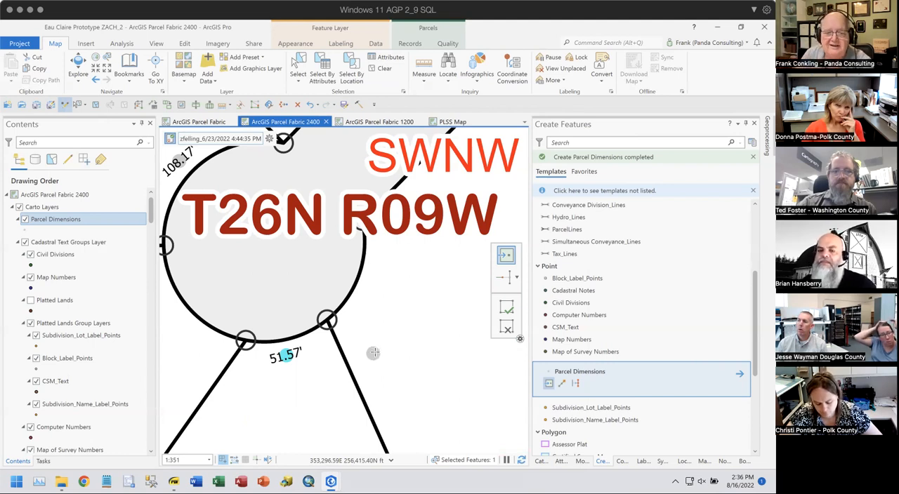
- Place a Parcel Dimensions point just above the north line of subdivision lot 4
scroll(376, 351, down, 2)
drag(422, 374, 408, 244)
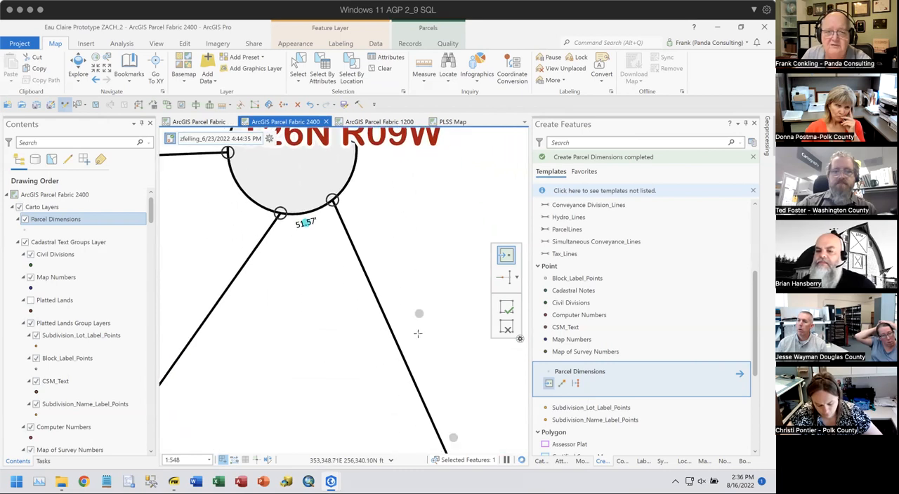
scroll(418, 333, down, 4)
drag(439, 385, 378, 244)
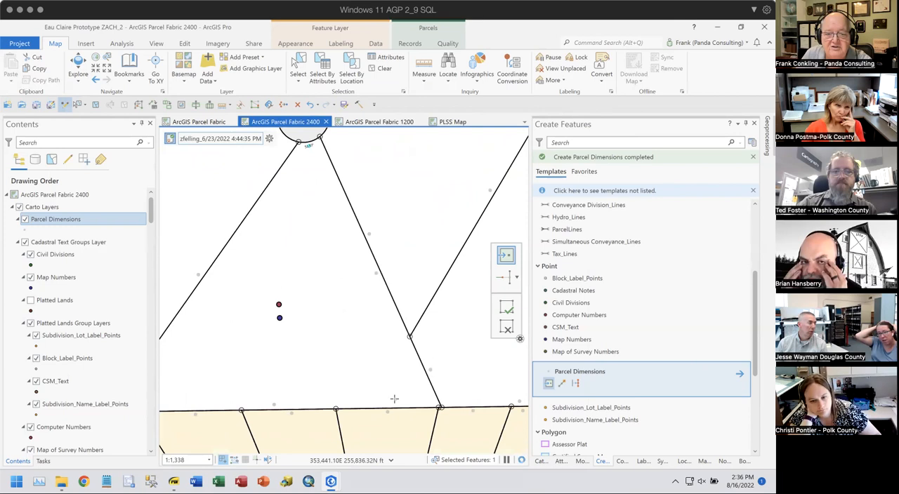
scroll(392, 400, up, 4)
drag(395, 398, 393, 286)
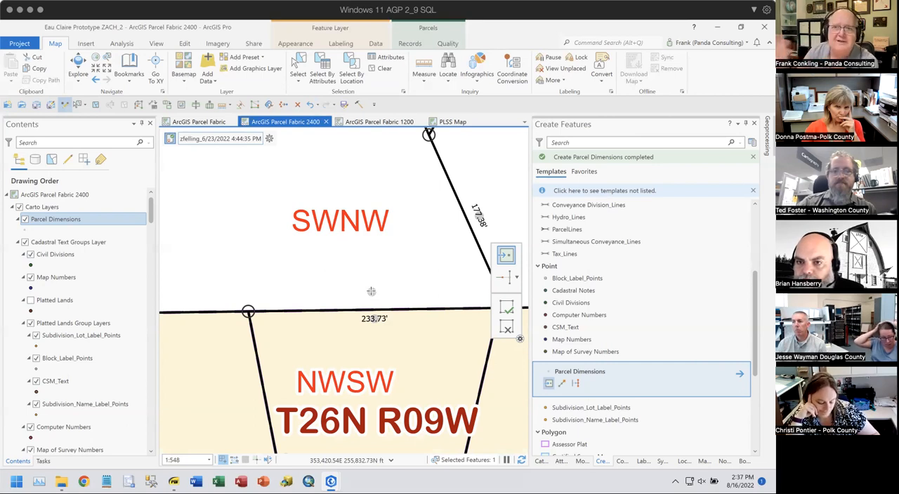
click(316, 300)
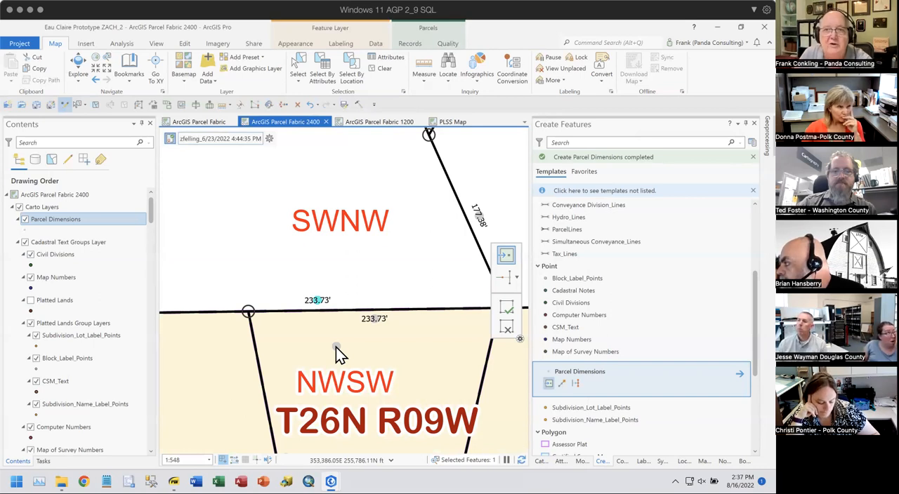
- Set the TextString attribute of the dimension point above lot 4 to 760'
scroll(362, 306, down, 3)
drag(418, 328, 364, 280)
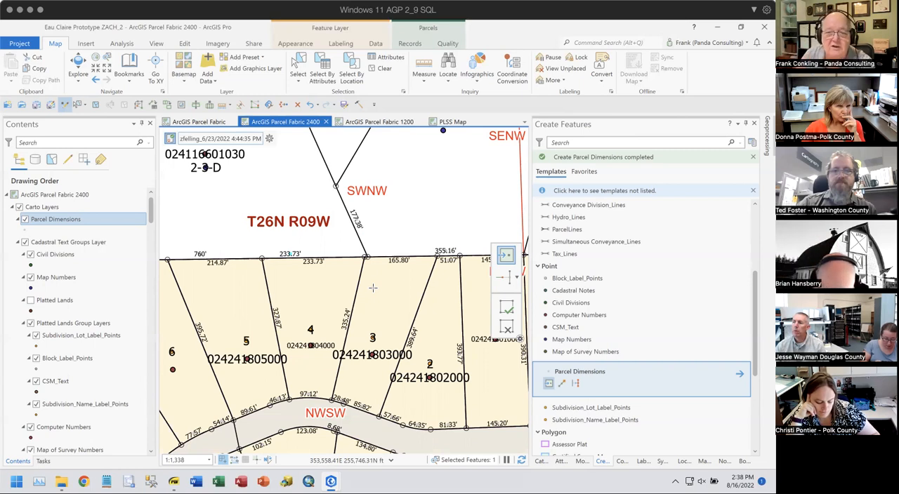
click(560, 461)
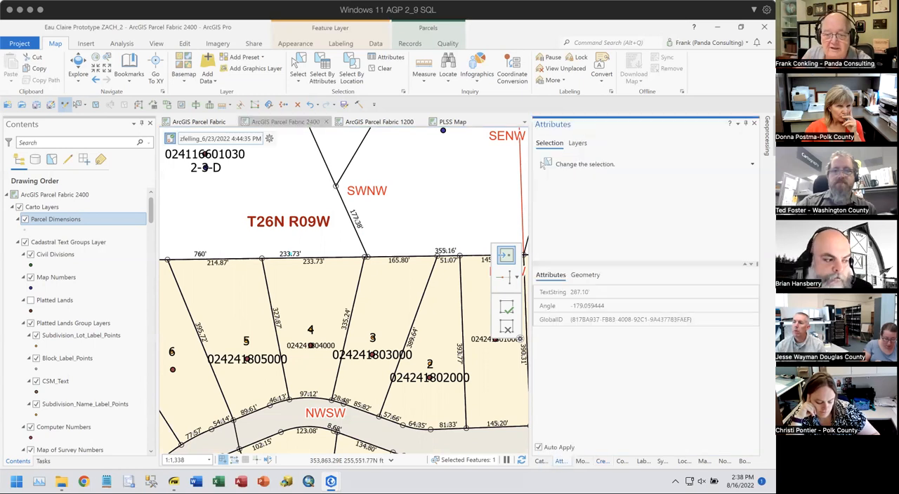
click(289, 254)
scroll(288, 257, up, 3)
drag(285, 262, 387, 276)
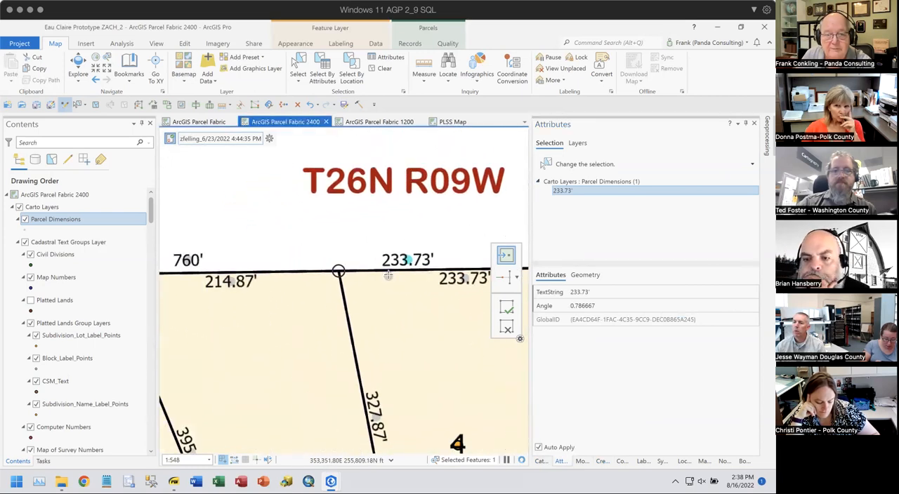
scroll(388, 276, down, 2)
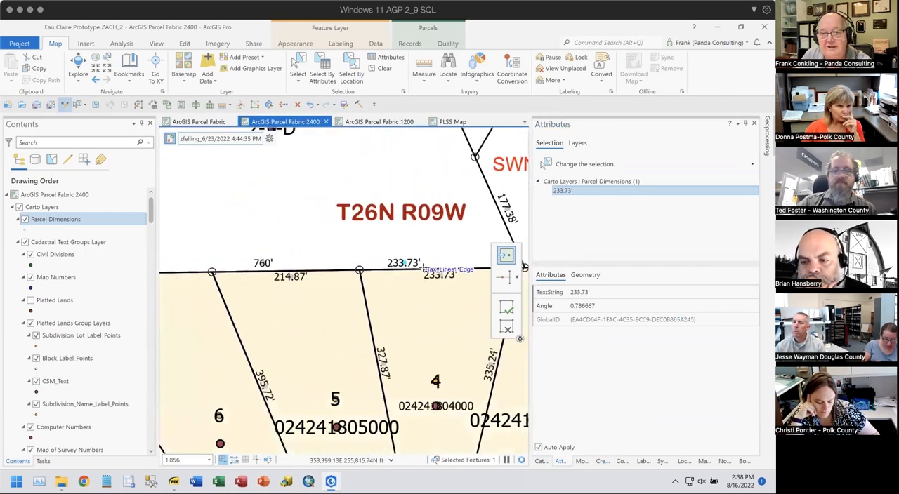
click(602, 292)
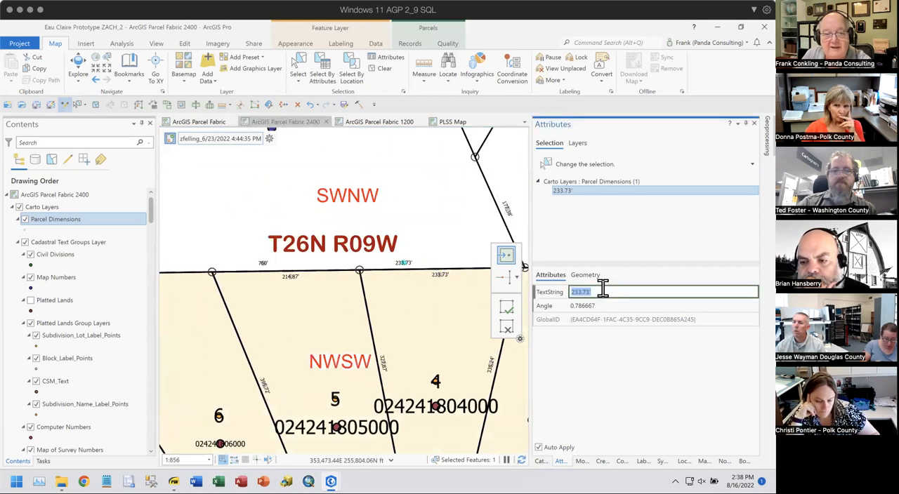
text(760)
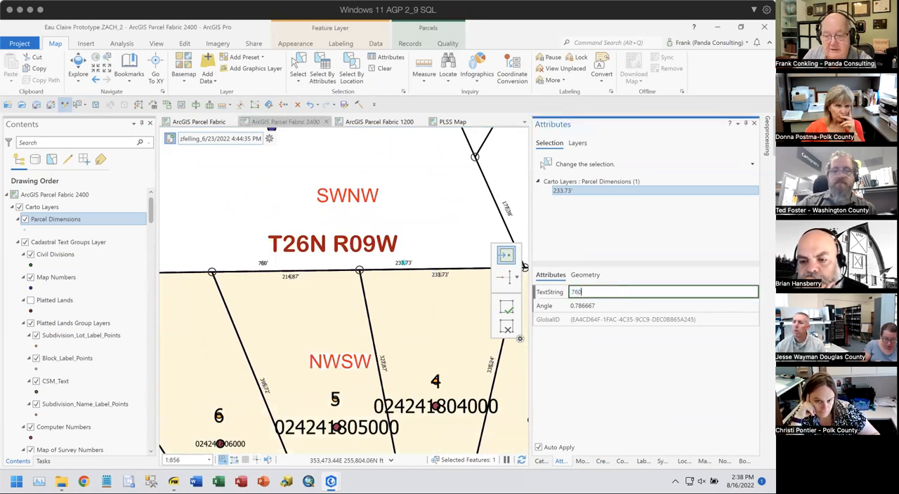
text(')
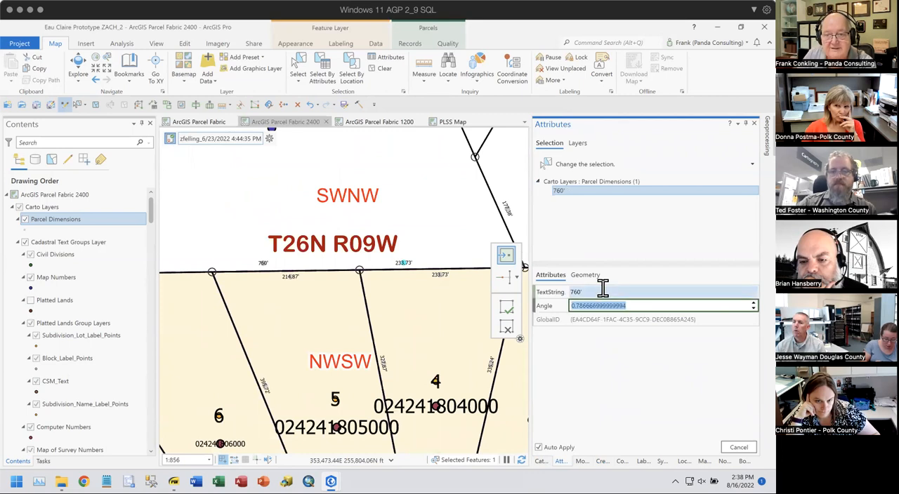
key(Tab)
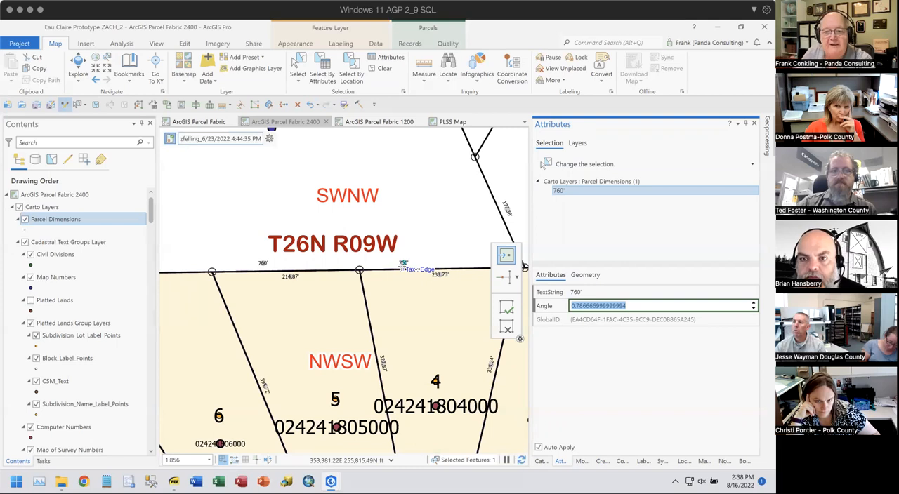
- Extend the dimension point's TextString to read "760' to old parcel"
click(592, 293)
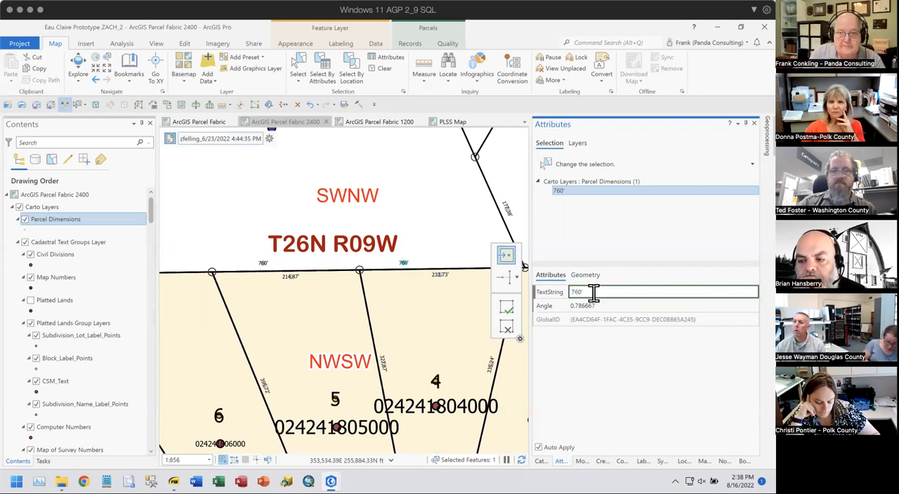
text(')
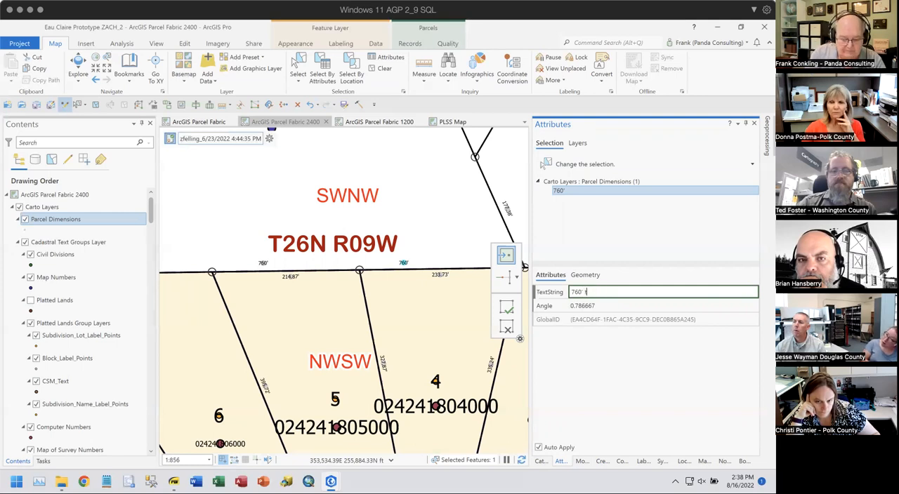
text( to old parcel)
key(Tab)
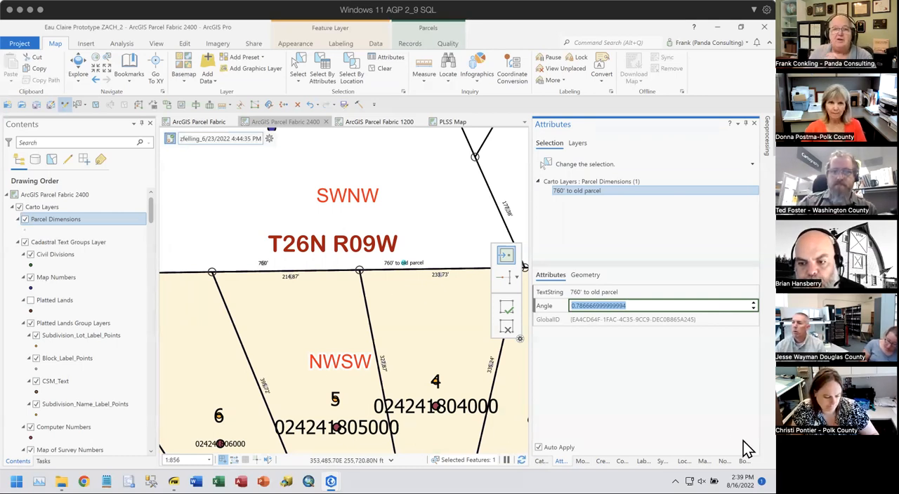
- Minimize the Eau Claire project and the Workshop Demo folder window, and switch to Parcel Fabric Training Slides.pdf
click(719, 33)
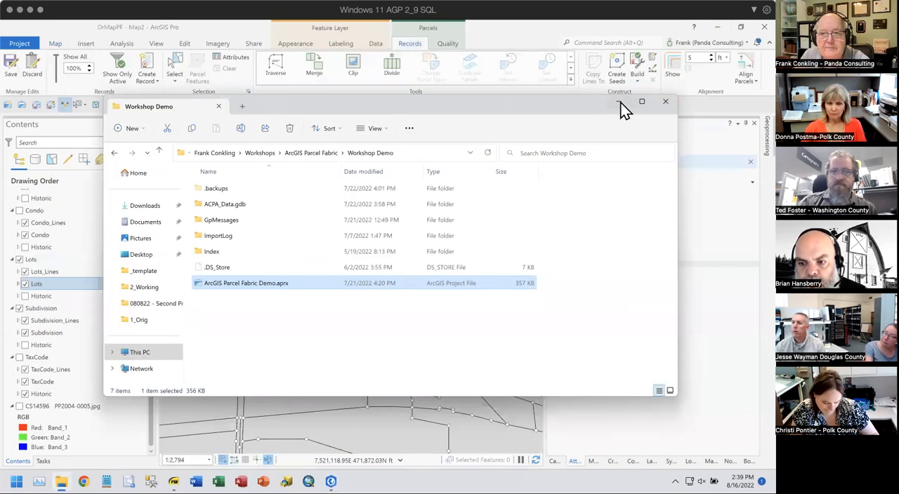
click(622, 103)
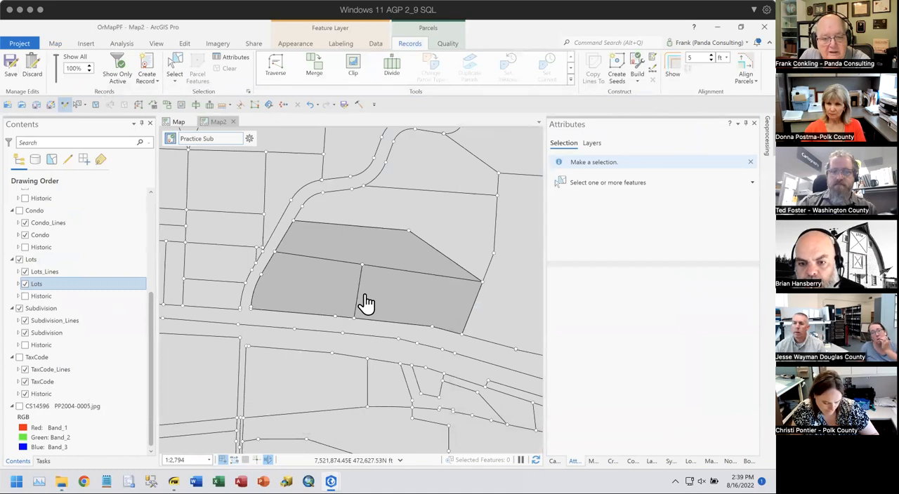
mouse_move(174, 481)
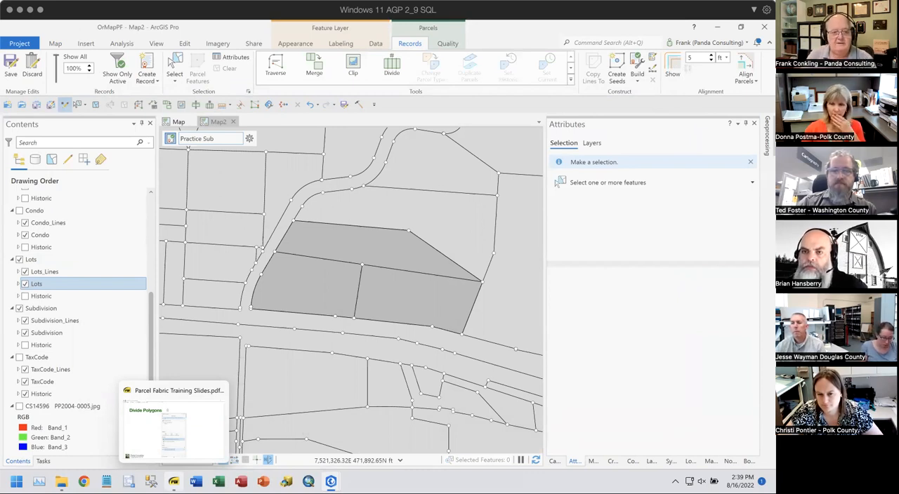
click(201, 405)
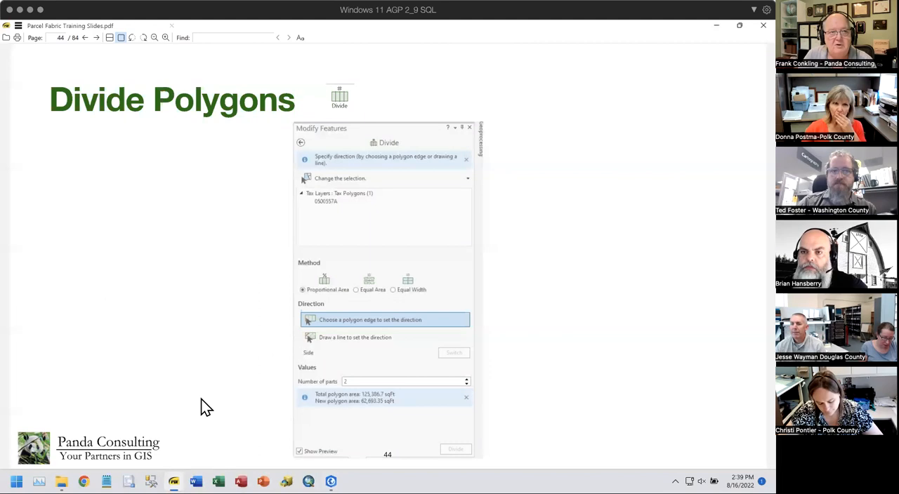
- Page back through the parcel fabric slides from Divide Polygons to the Tools section title
scroll(523, 277, up, 4)
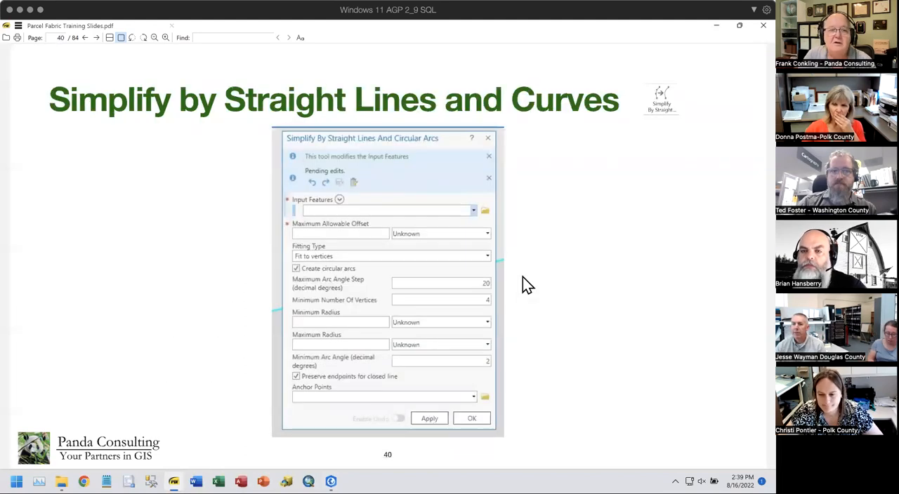
scroll(522, 277, up, 2)
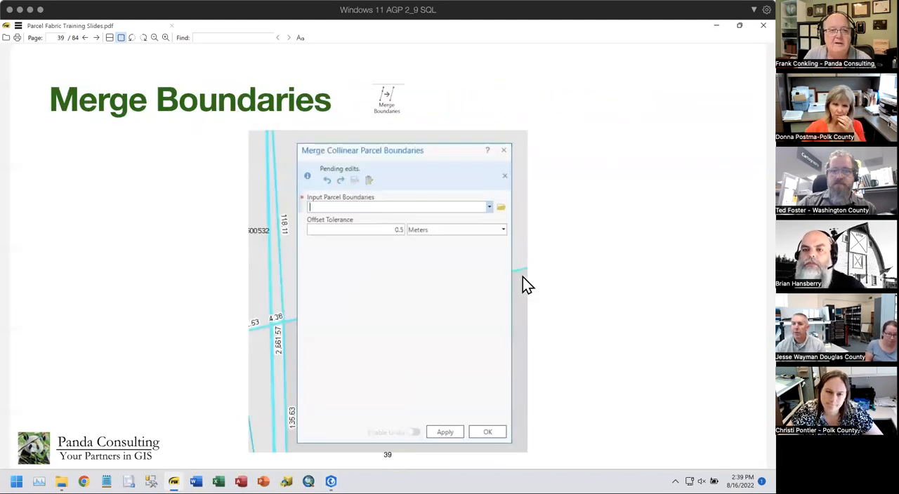
scroll(522, 276, down, 1)
scroll(523, 276, up, 4)
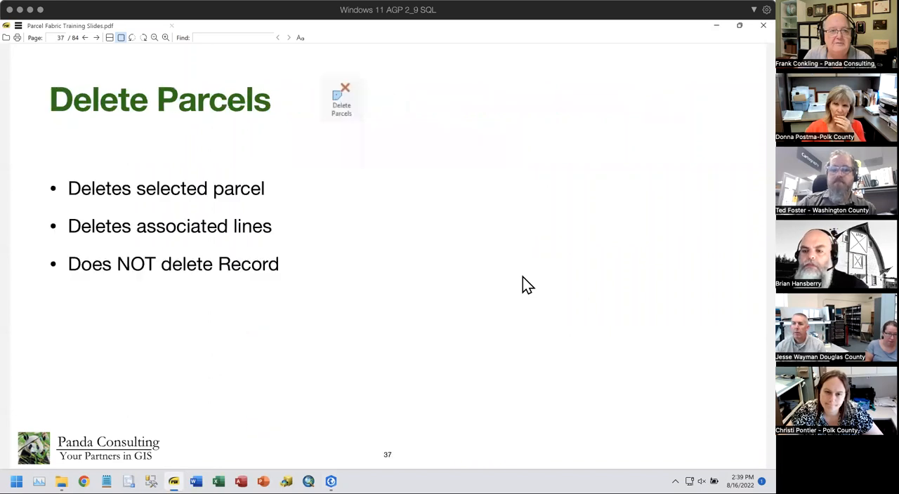
scroll(523, 278, up, 5)
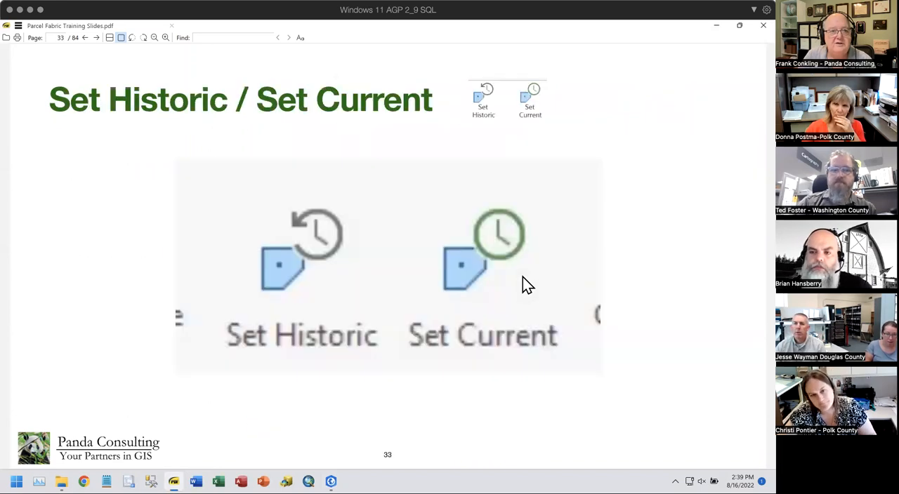
scroll(523, 277, up, 2)
scroll(522, 277, up, 3)
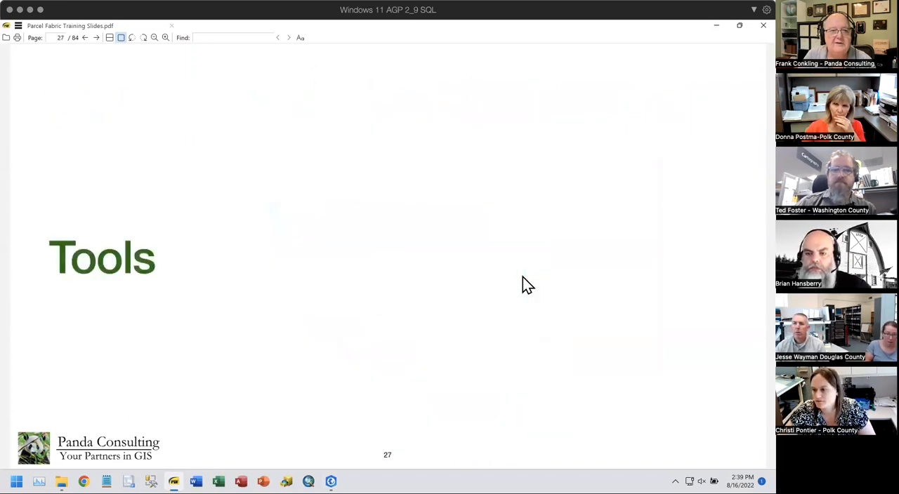
- Page forward through the tool slides from the Tools section title to the COGO Type Attribute slide
scroll(523, 277, down, 5)
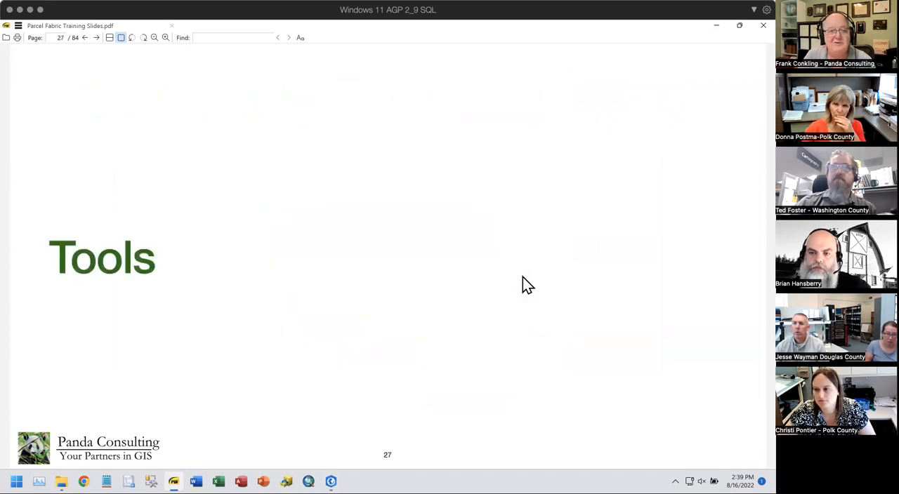
scroll(523, 277, down, 6)
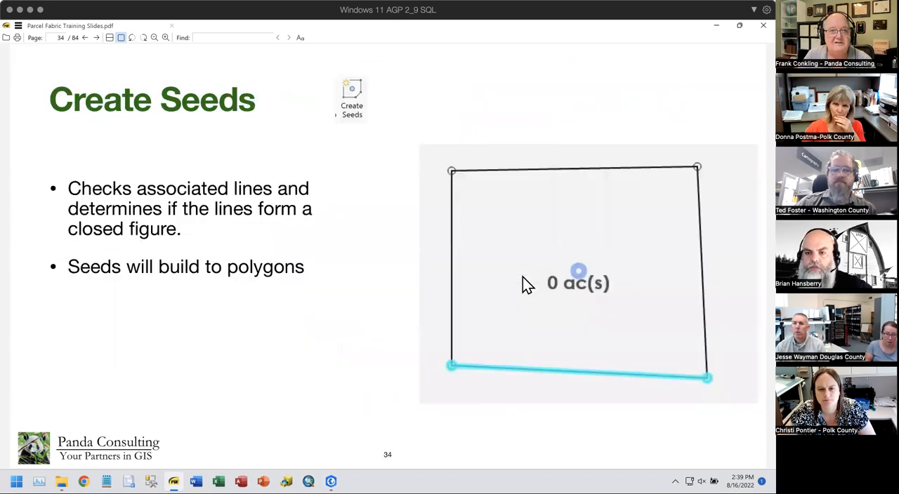
scroll(522, 276, down, 5)
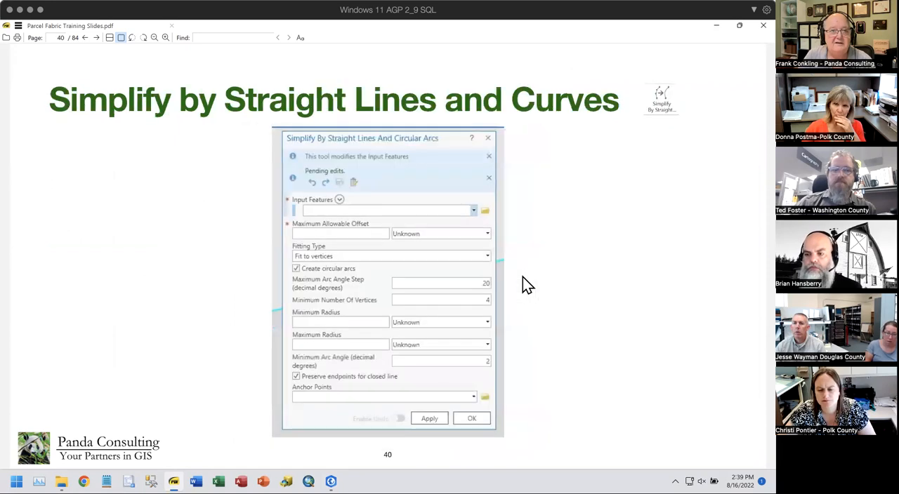
scroll(522, 277, down, 2)
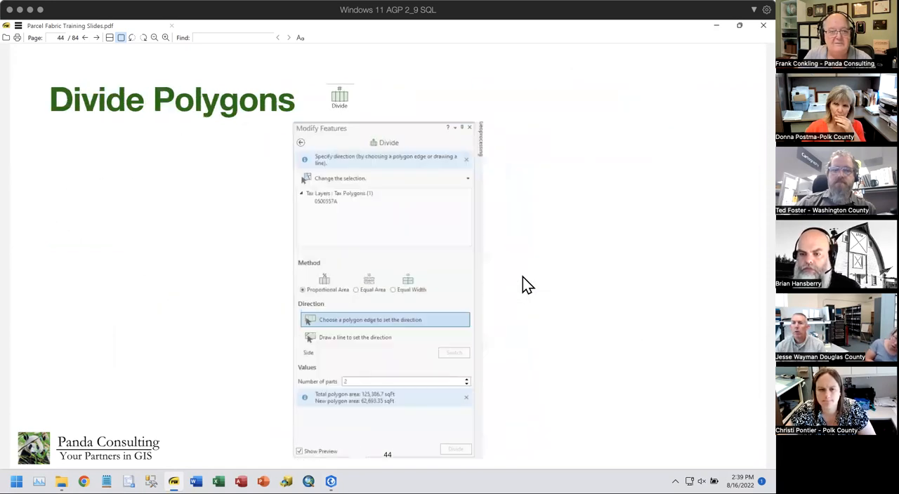
scroll(522, 276, up, 2)
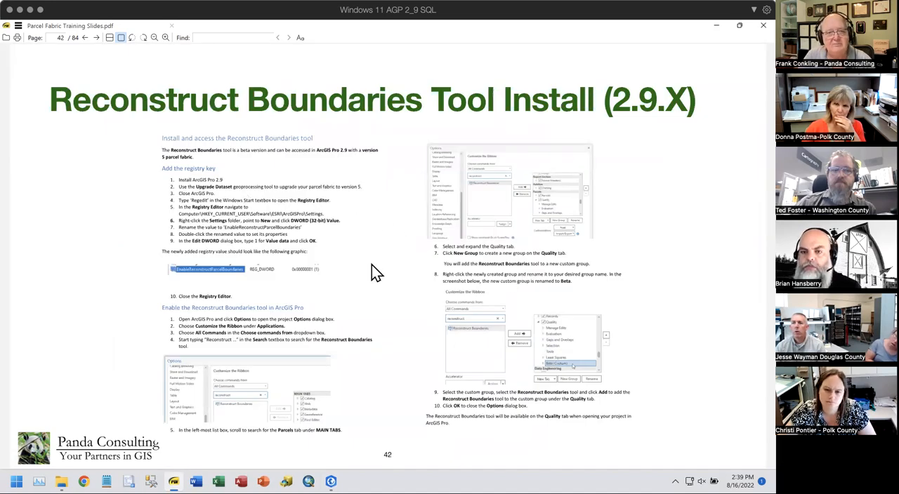
scroll(372, 264, down, 1)
scroll(371, 264, down, 1)
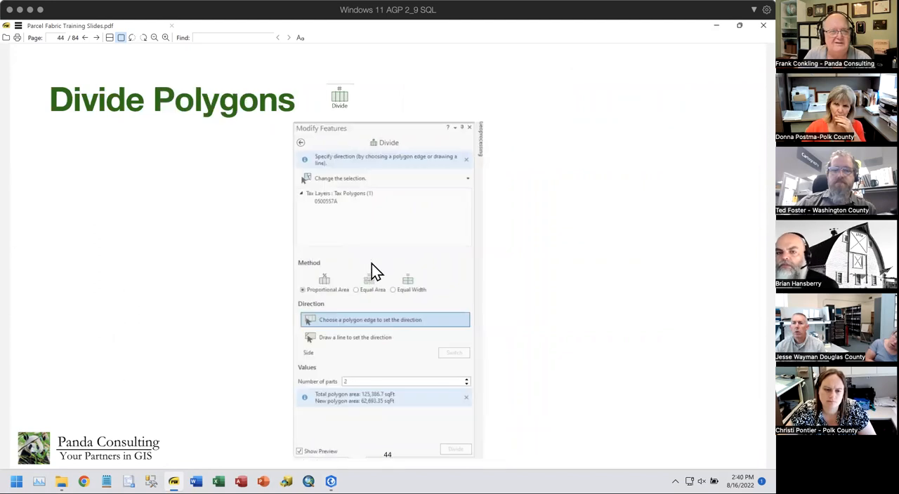
scroll(371, 265, down, 2)
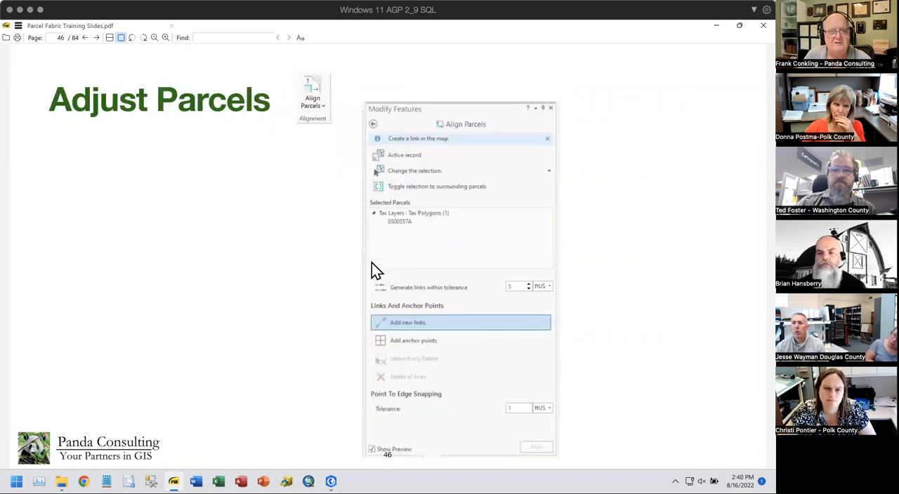
scroll(372, 265, down, 2)
scroll(371, 262, down, 2)
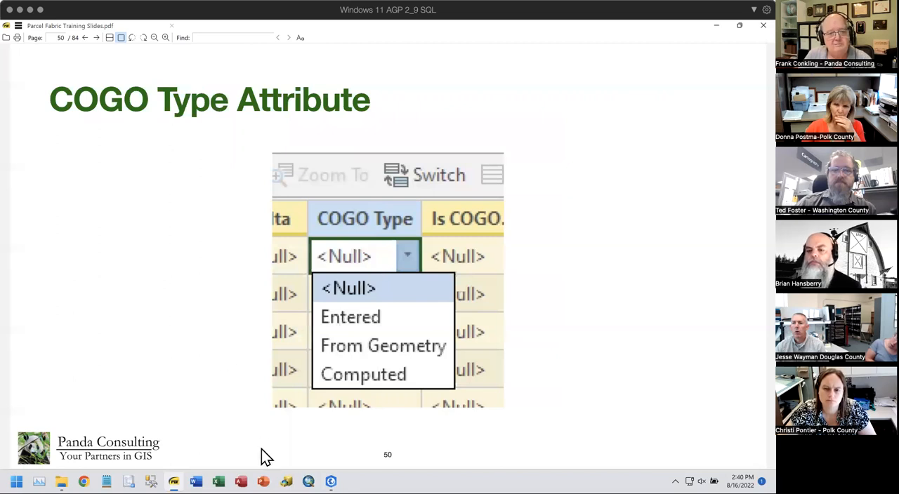
- Switch to the OrMapPF project in ArcGIS Pro and hide the Subdivision and Taxlot layer groups around the Practice Sub lots
mouse_move(331, 481)
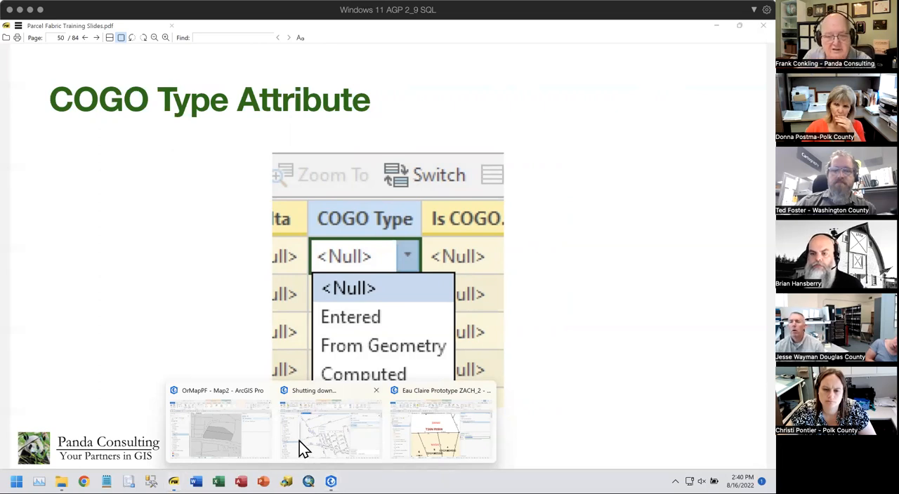
click(224, 421)
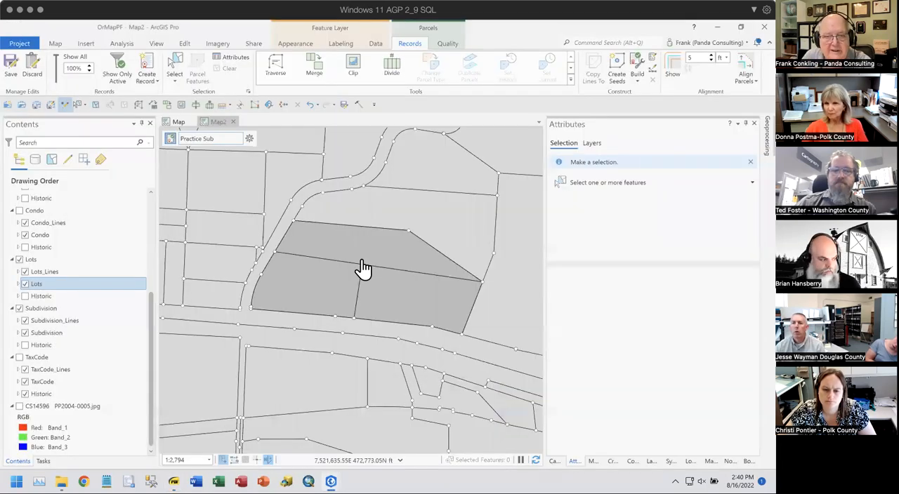
scroll(353, 229, up, 5)
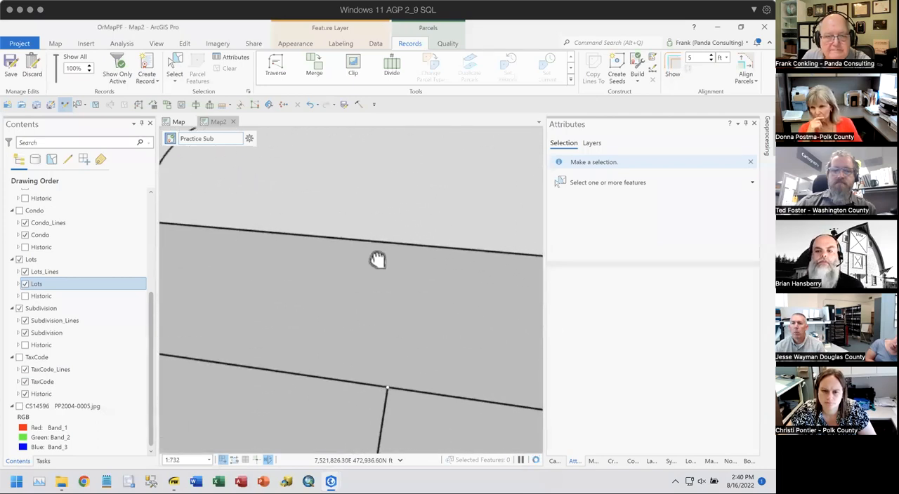
click(20, 309)
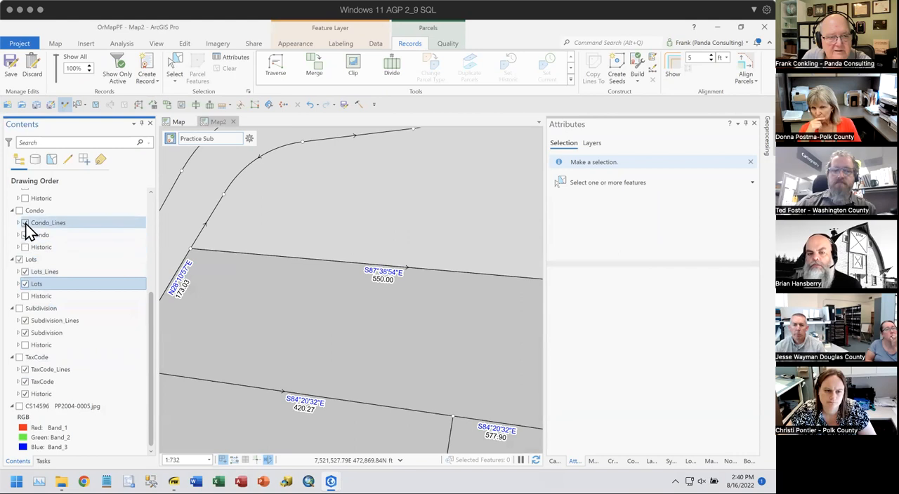
scroll(97, 247, up, 2)
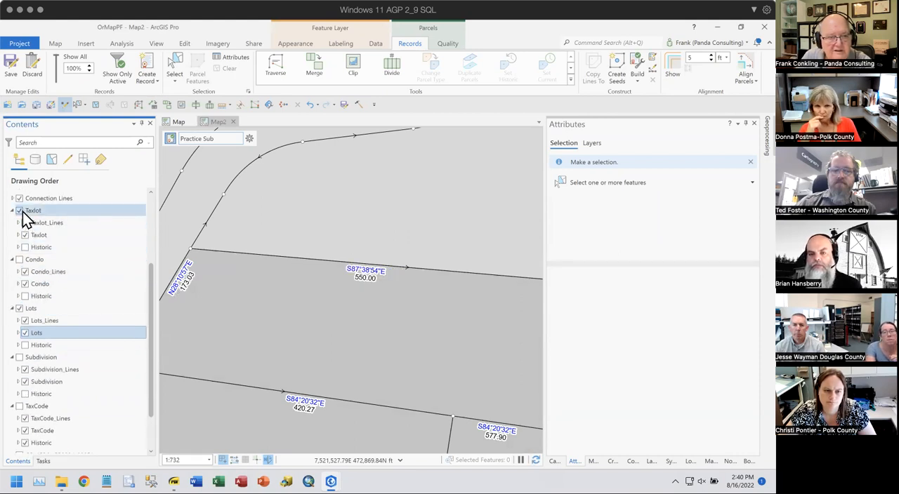
click(21, 210)
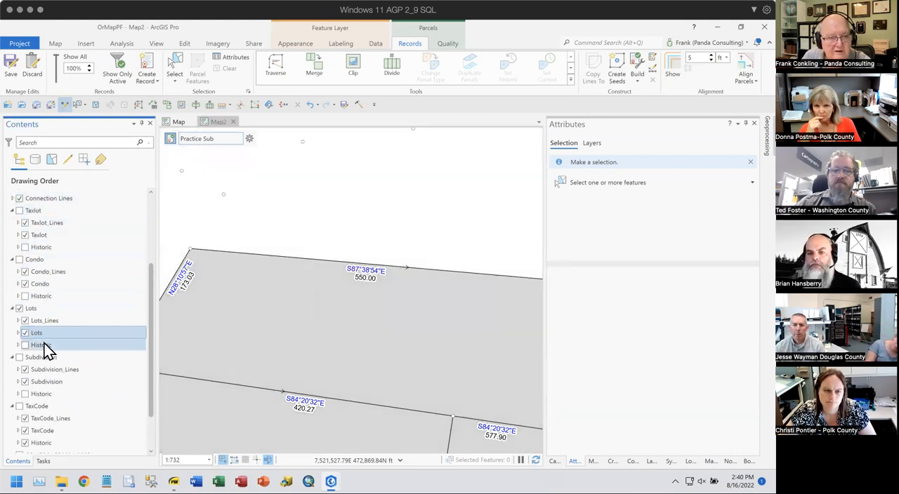
right_click(47, 321)
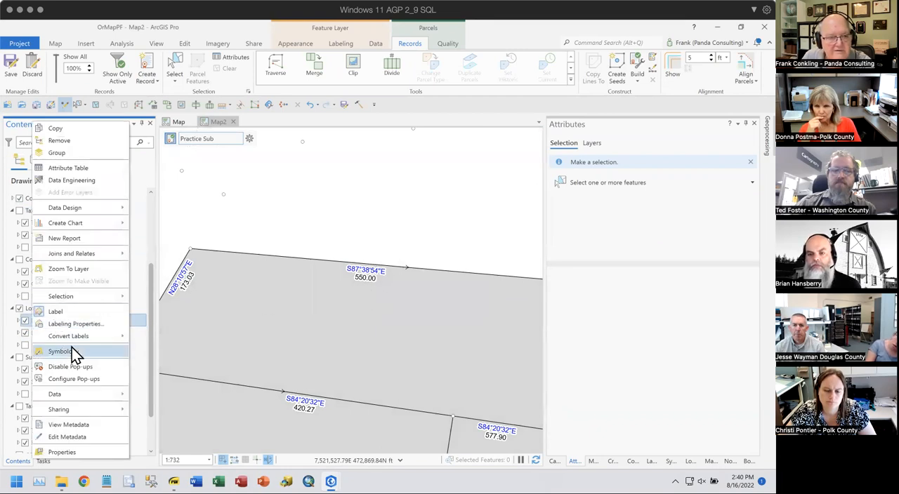
click(505, 27)
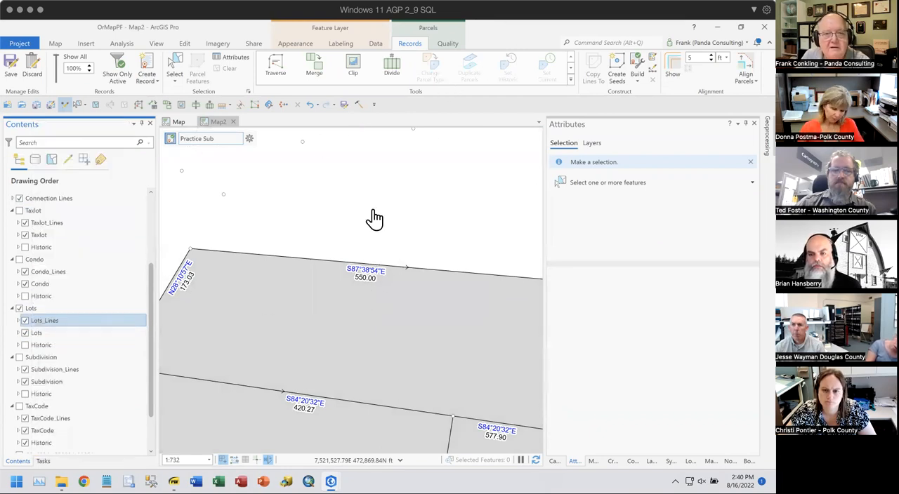
- Select only the lot line along the north edge of the northern lot and examine its Direction and Distance attributes
click(174, 73)
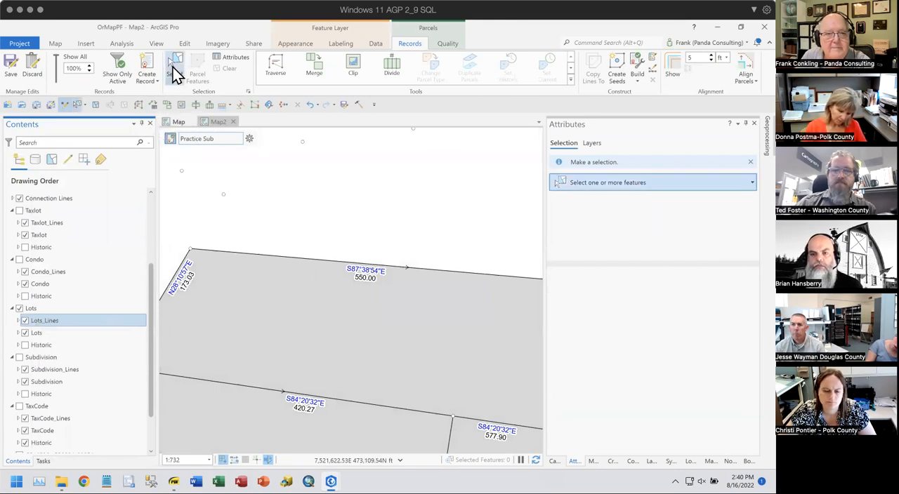
drag(279, 254, 307, 294)
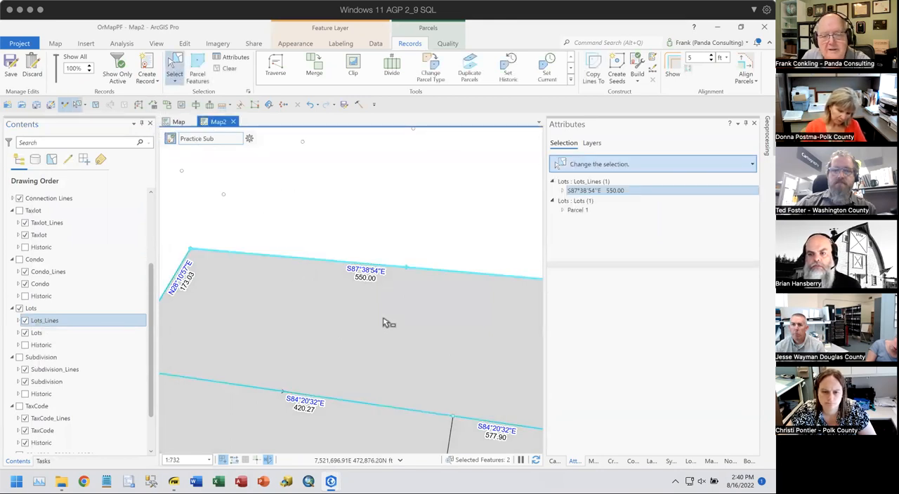
right_click(597, 195)
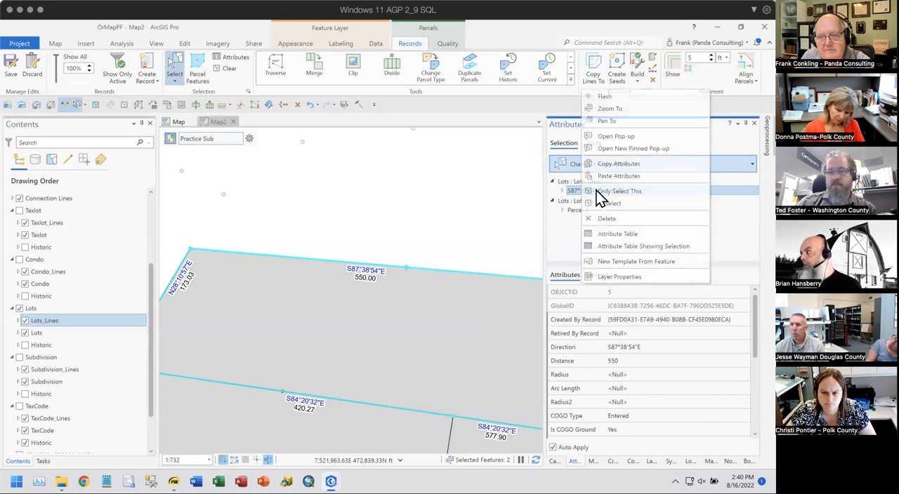
click(617, 193)
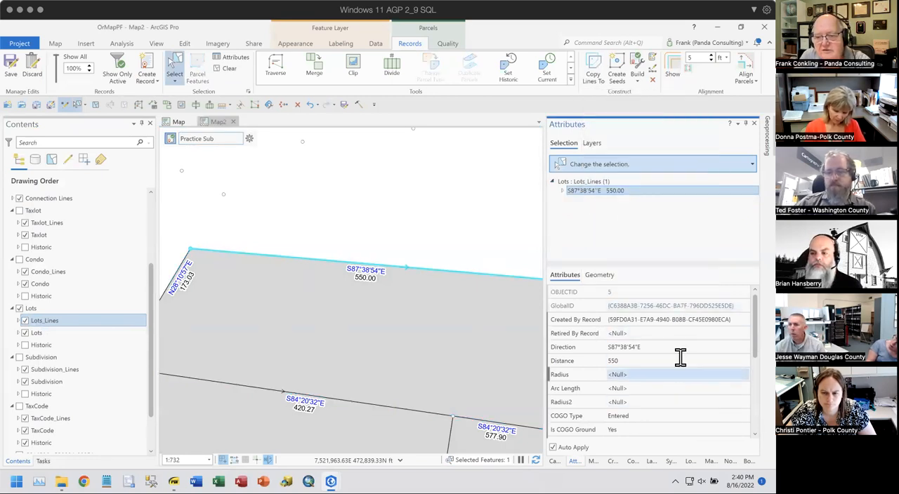
click(581, 363)
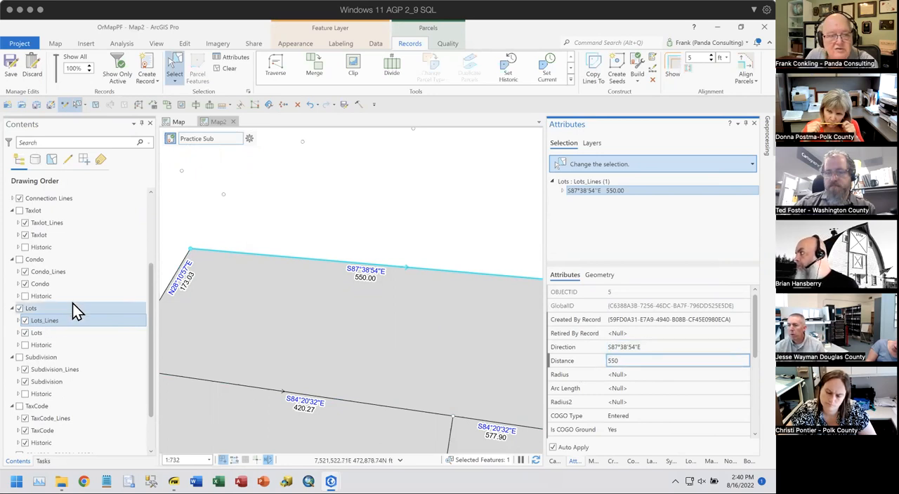
- Open the field design of the Lots_Lines layer and highlight the Distance field
right_click(43, 319)
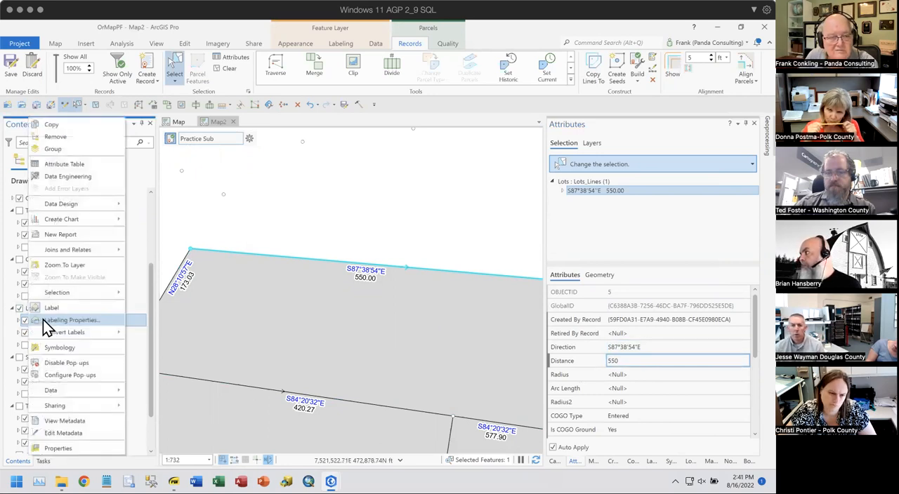
mouse_move(86, 203)
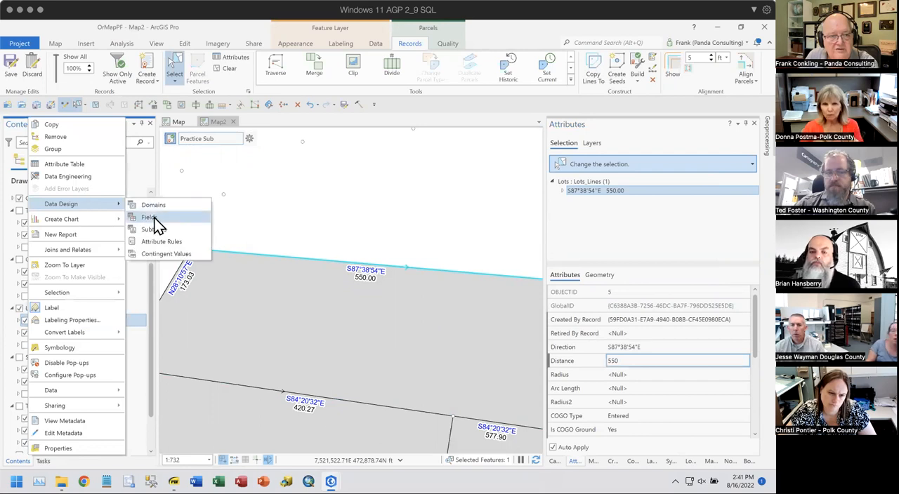
click(208, 215)
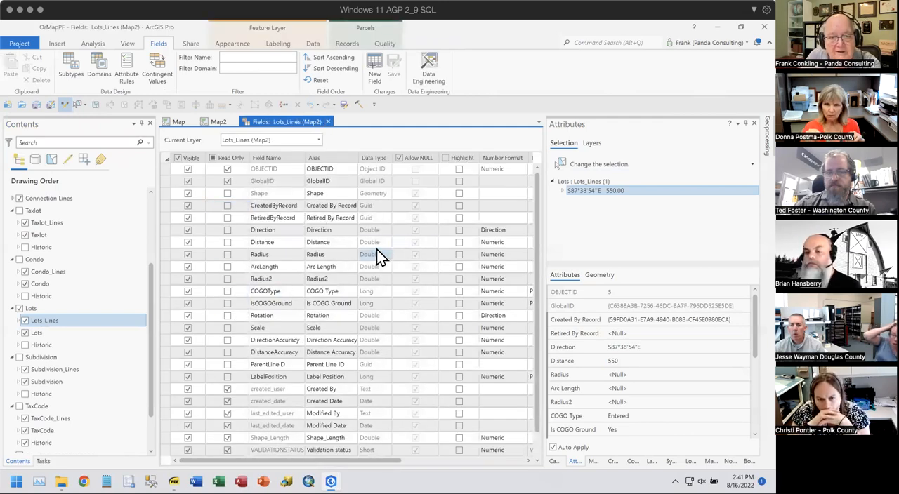
click(167, 244)
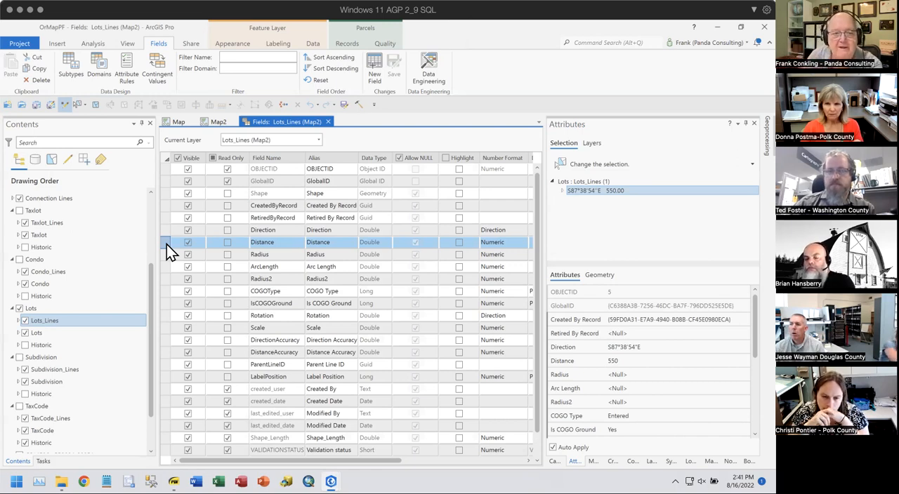
click(342, 254)
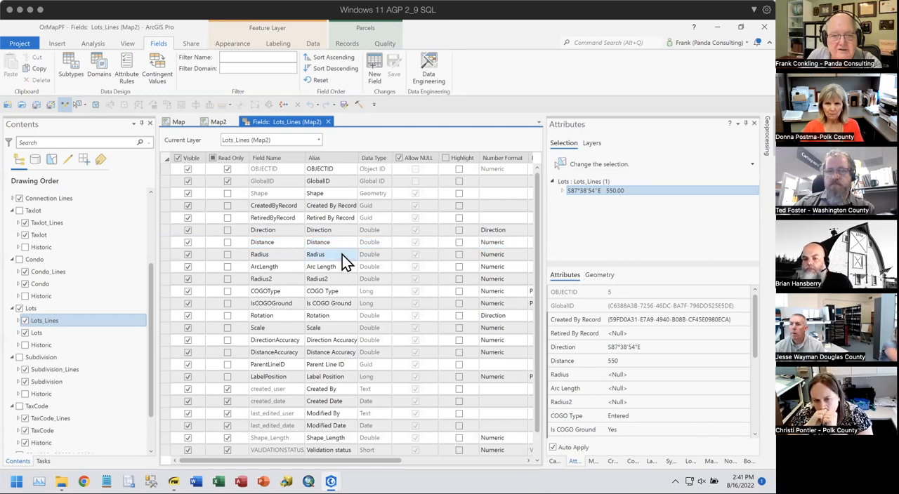
- Inspect the number format options of the Radius field and close them without changes
click(523, 255)
click(523, 255)
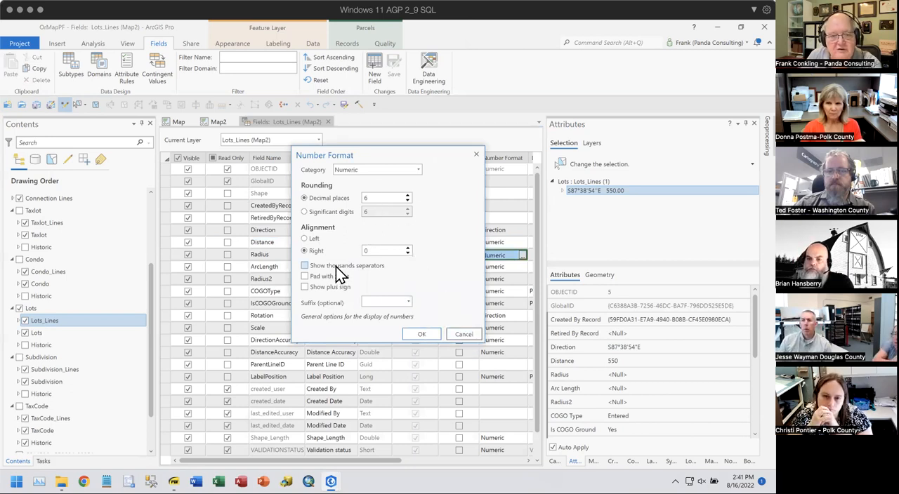
click(465, 334)
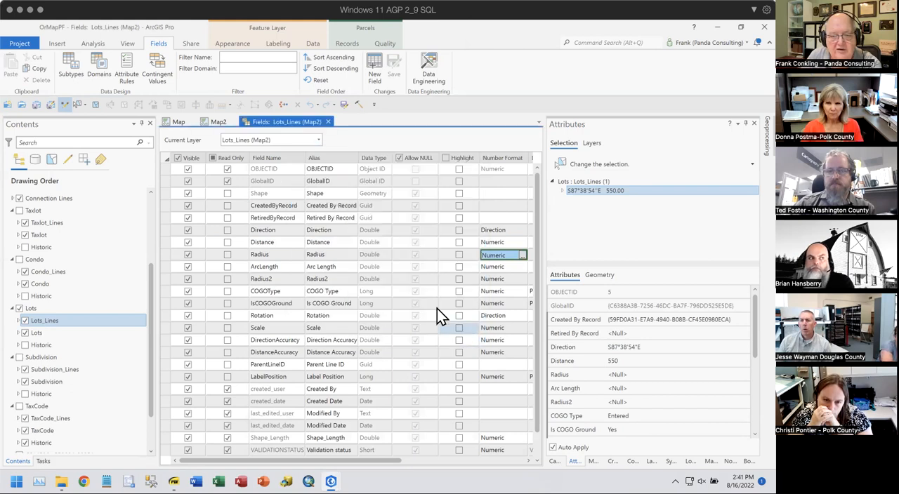
- Highlight the COGOType, IsCOGOGround, Rotation and Scale fields one after another in the Lots_Lines field design
click(164, 291)
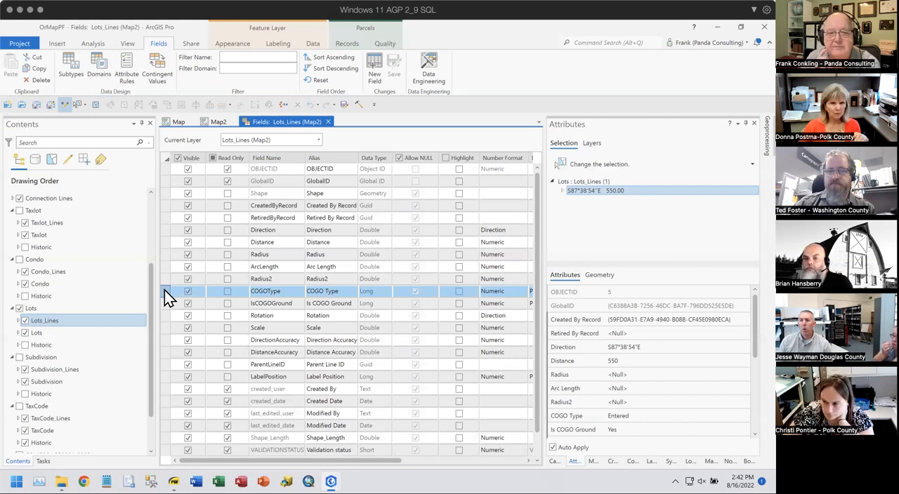
click(167, 303)
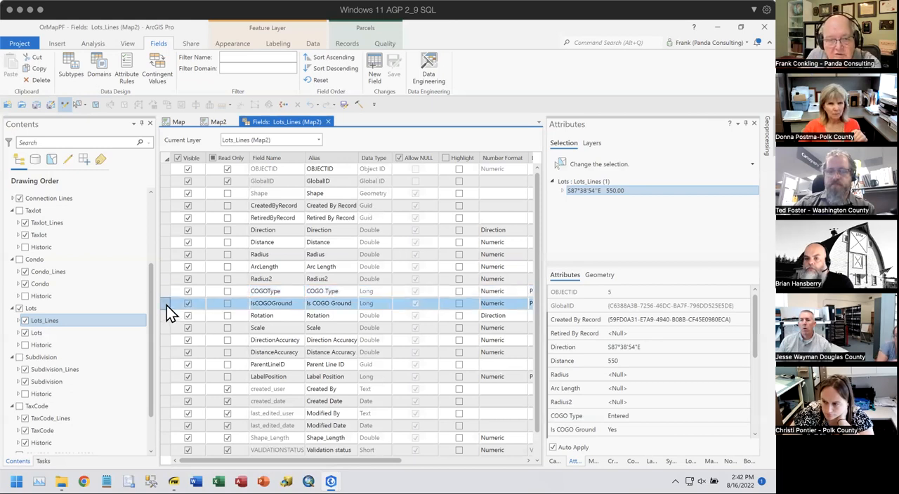
click(283, 317)
click(277, 329)
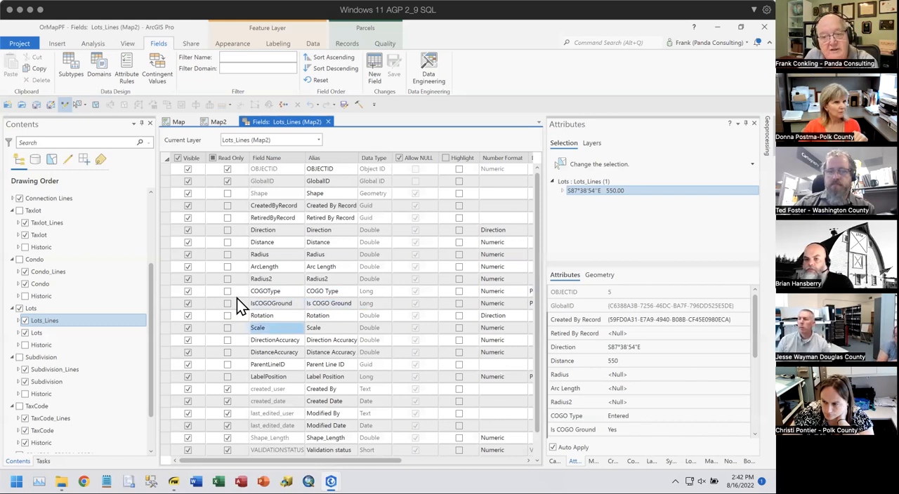
- Examine the selected line's Is COGO Ground, Rotation, Scale and COGO Type attributes, including the choices offered for COGO Type
scroll(686, 378, down, 2)
scroll(686, 378, down, 1)
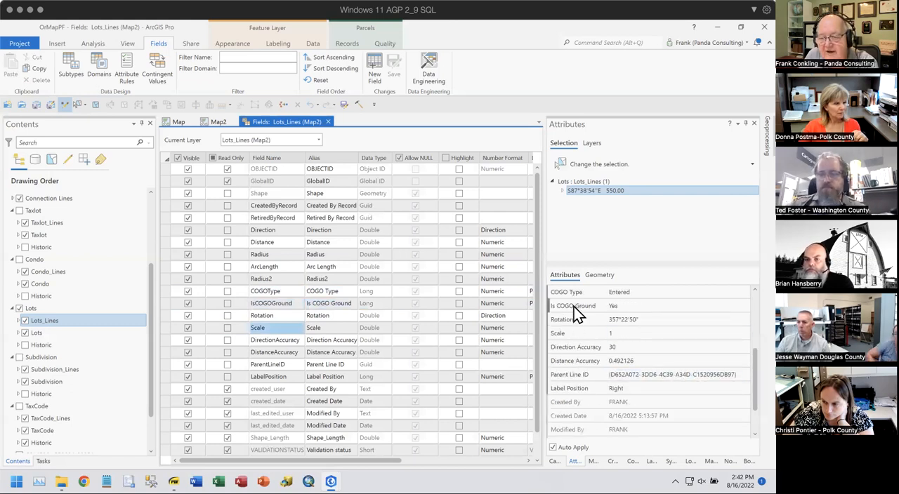
click(637, 309)
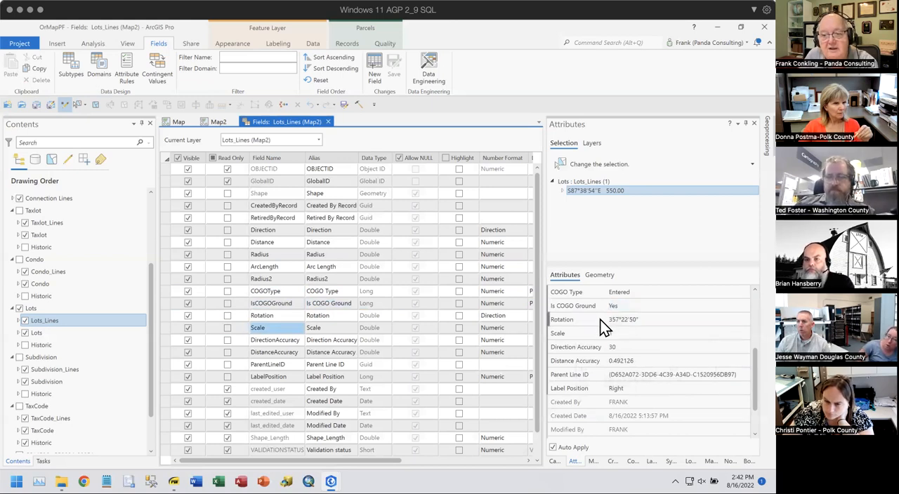
mouse_move(597, 319)
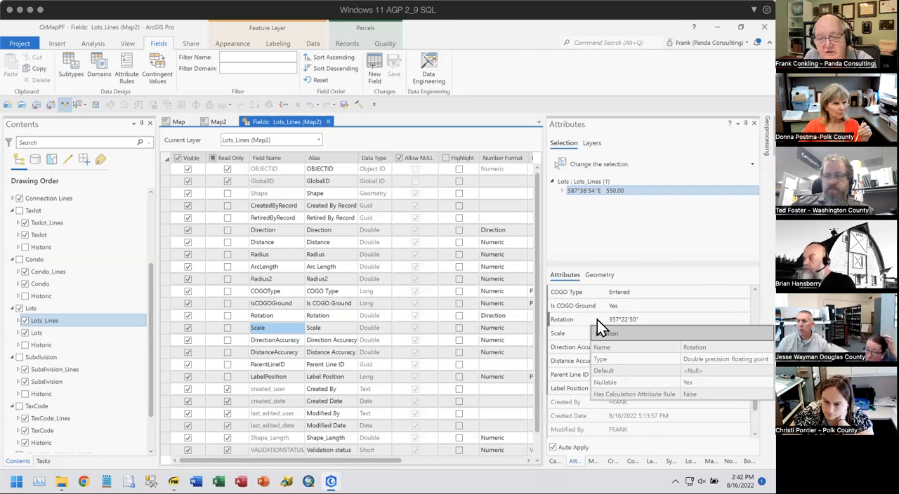
mouse_move(573, 335)
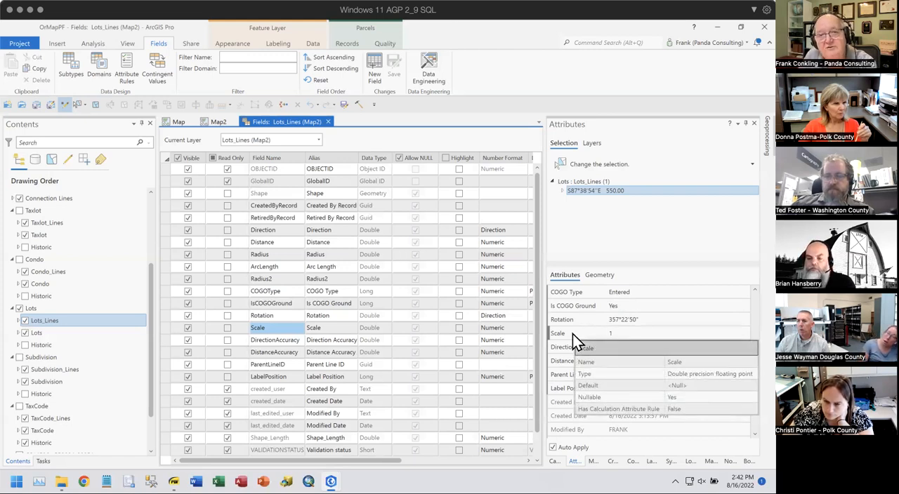
mouse_move(568, 295)
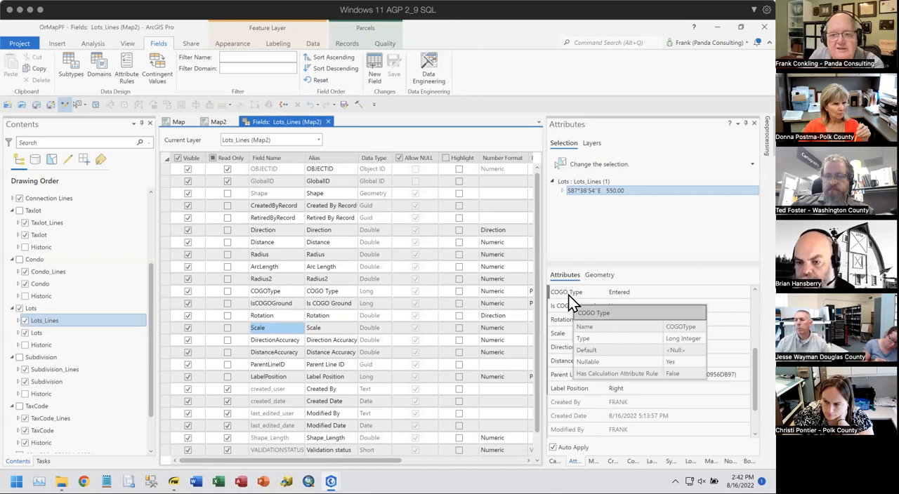
click(646, 292)
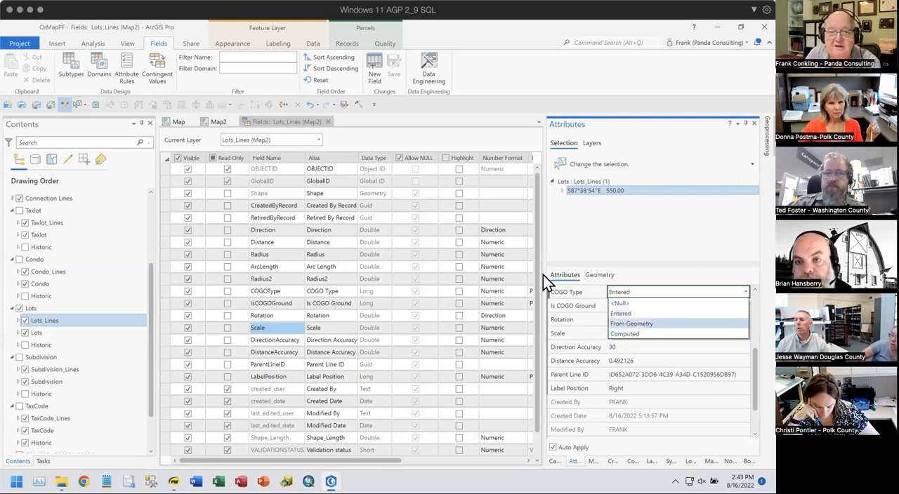
- Close the Lots_Lines field design and divide the selected north lot line at a distance of 100 ft from its start
click(325, 121)
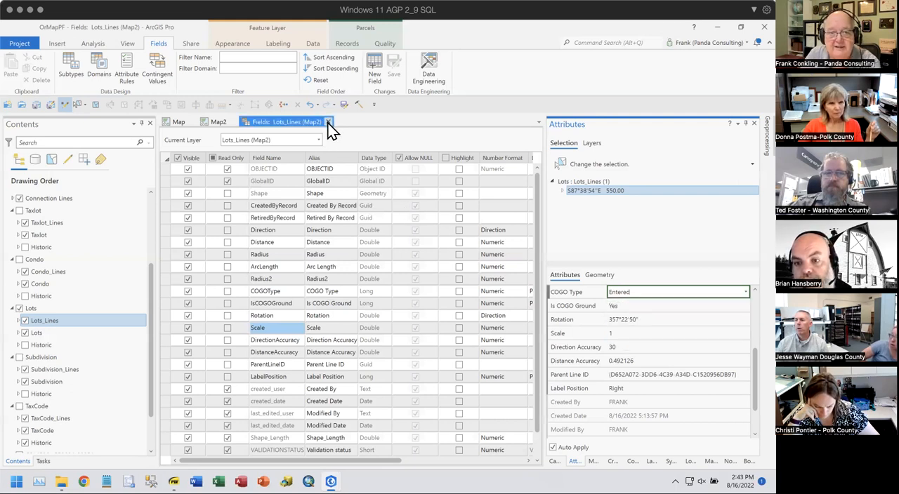
click(328, 123)
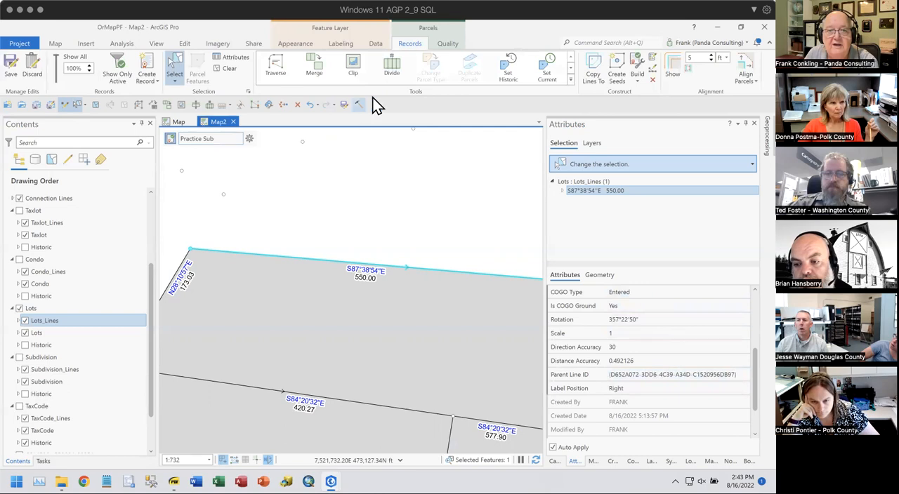
click(391, 66)
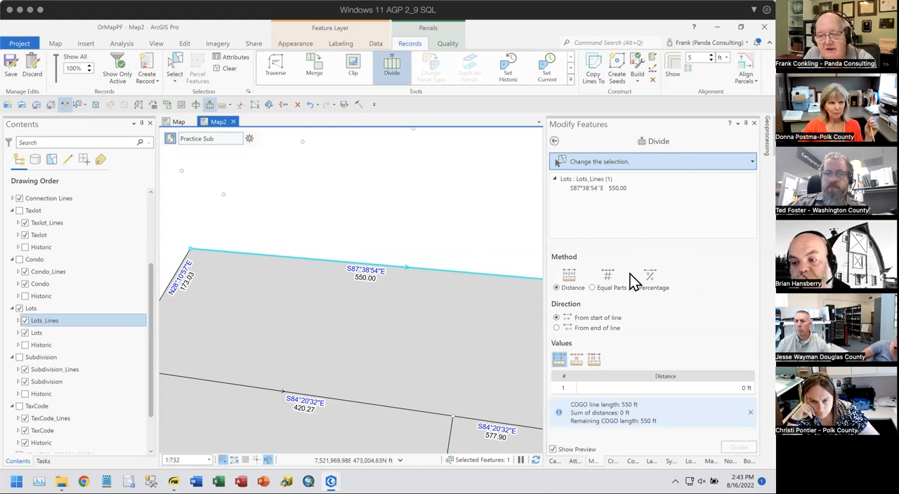
click(726, 389)
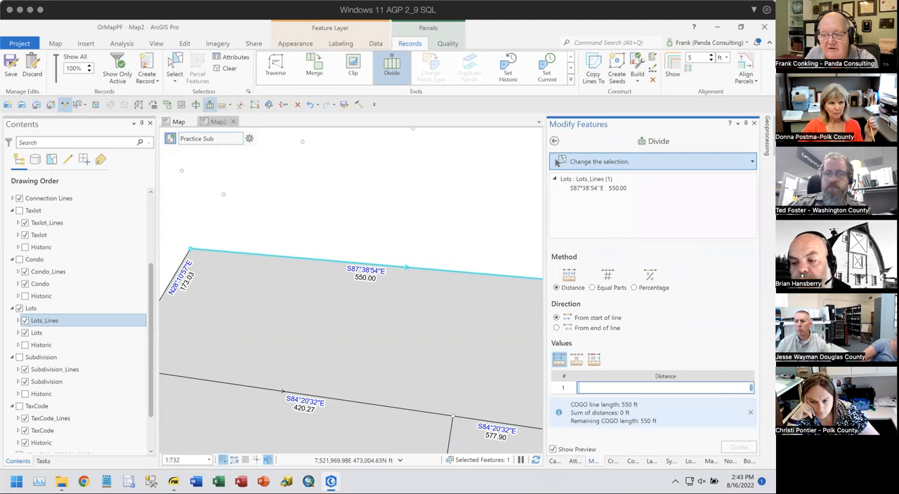
text(100)
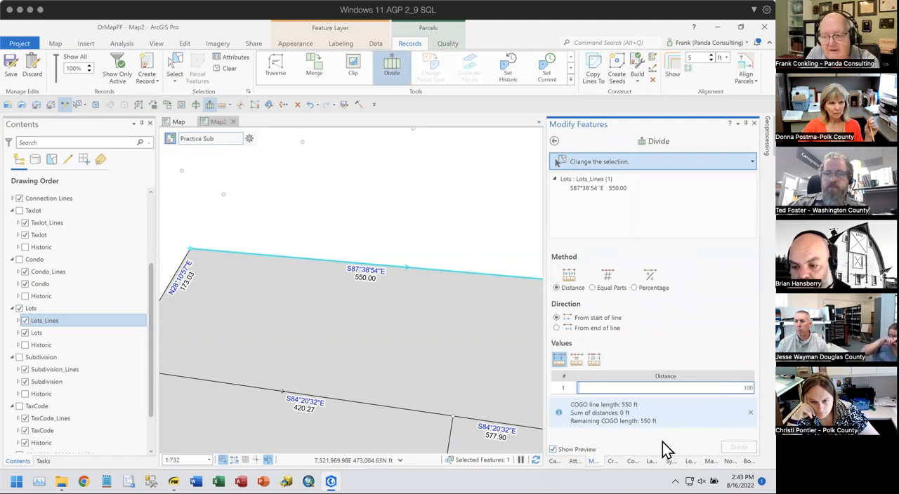
scroll(462, 332, down, 2)
scroll(462, 332, up, 5)
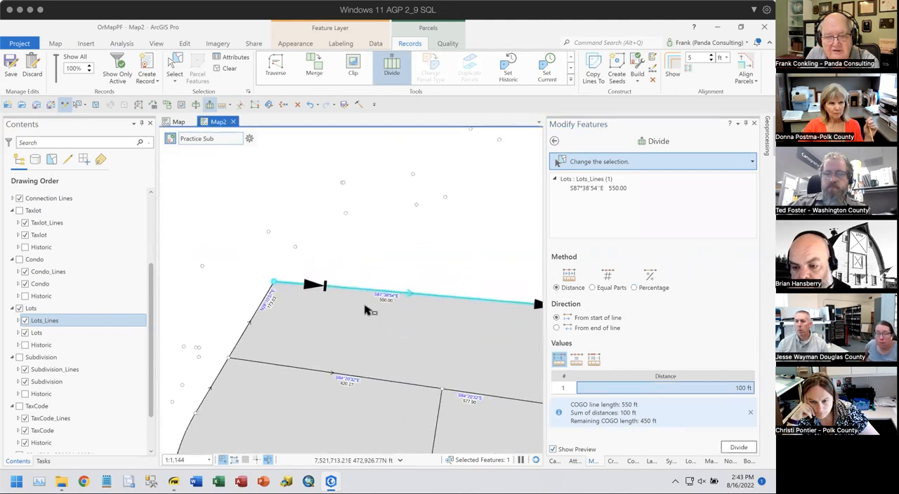
click(743, 452)
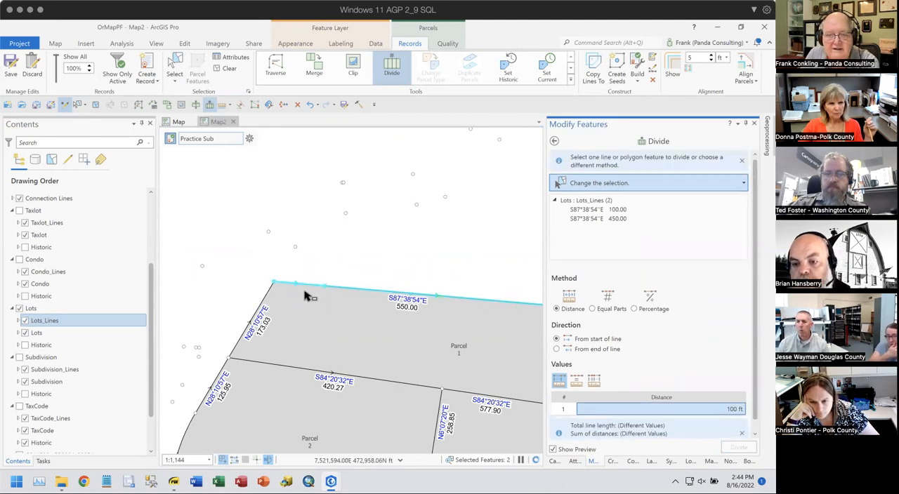
- Examine the two divided line segments on the map and compare the COGO attributes of the first segment with the second
scroll(307, 294, up, 3)
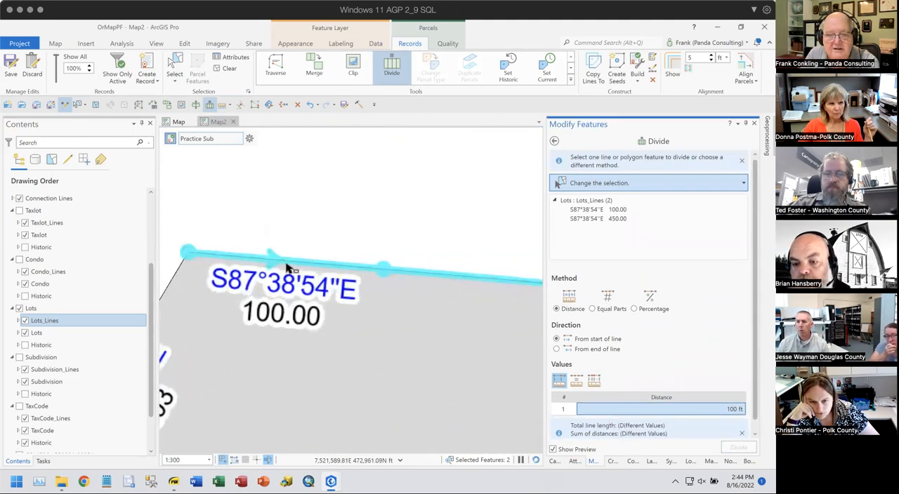
scroll(431, 288, down, 2)
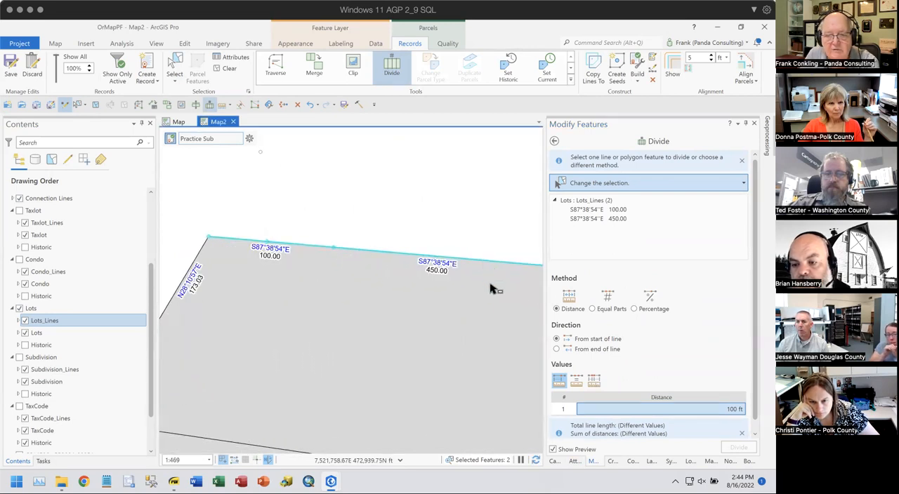
click(574, 461)
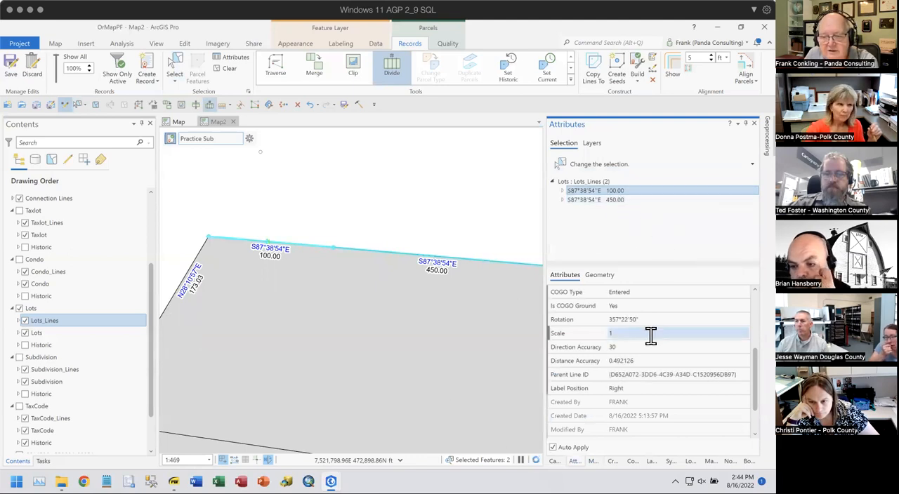
scroll(652, 376, down, 1)
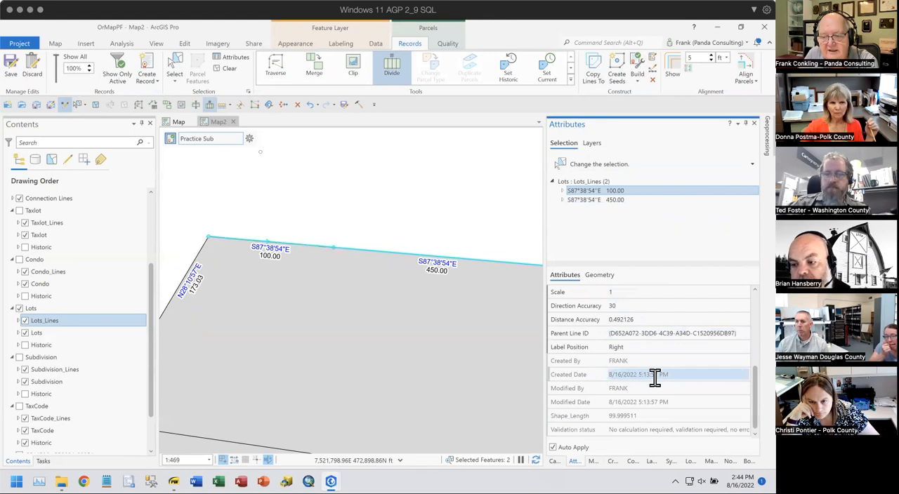
scroll(654, 377, up, 2)
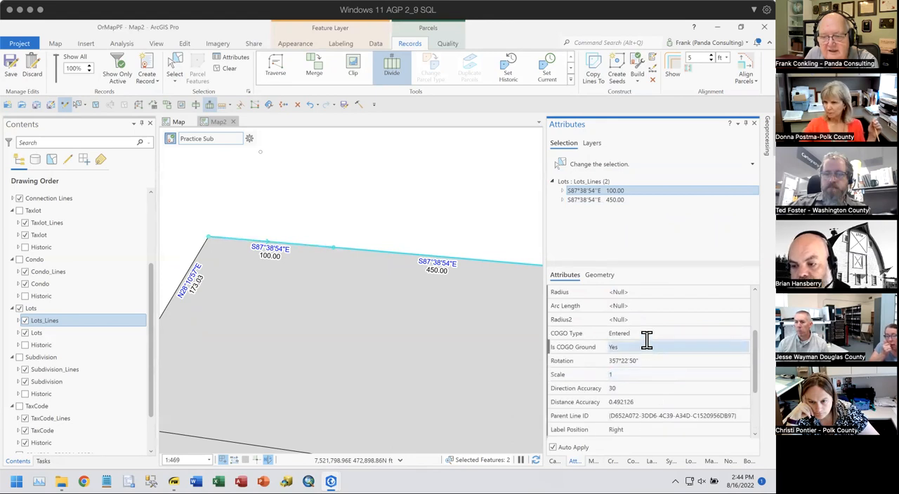
shift+click(615, 201)
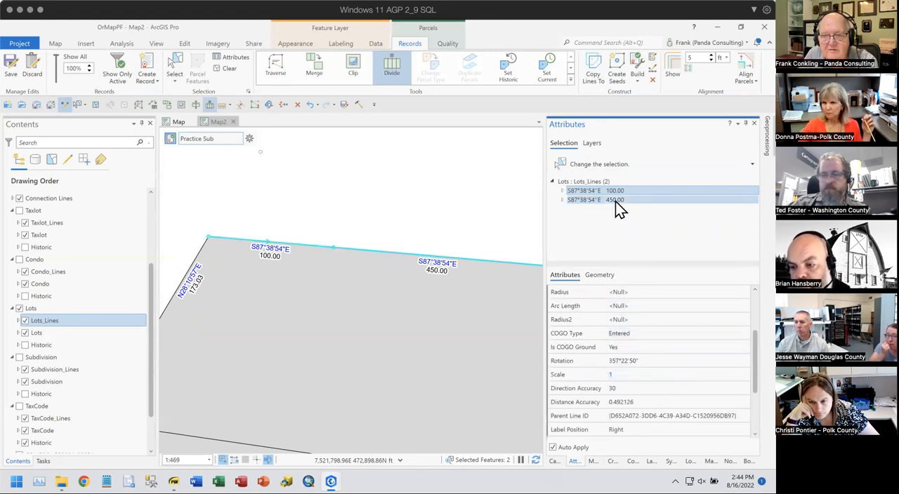
click(615, 202)
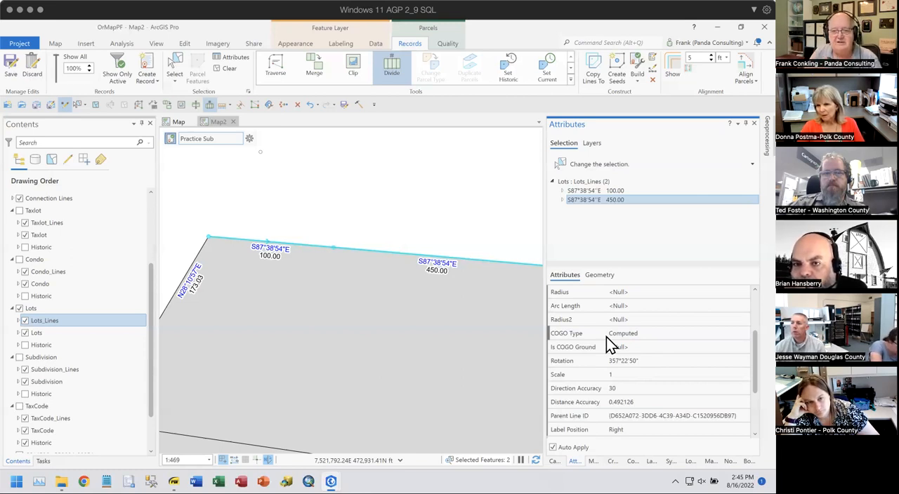
- Set the COGO Type of the 450 ft line segment to Entered
click(625, 334)
click(627, 334)
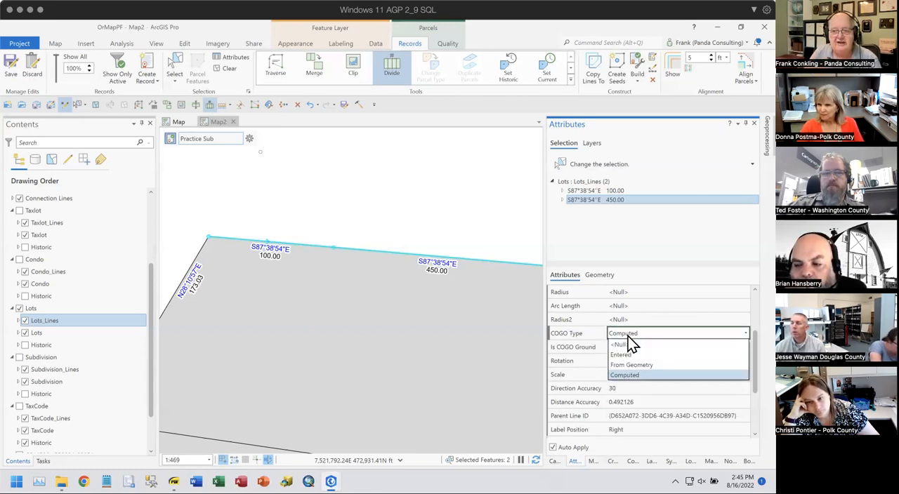
click(622, 357)
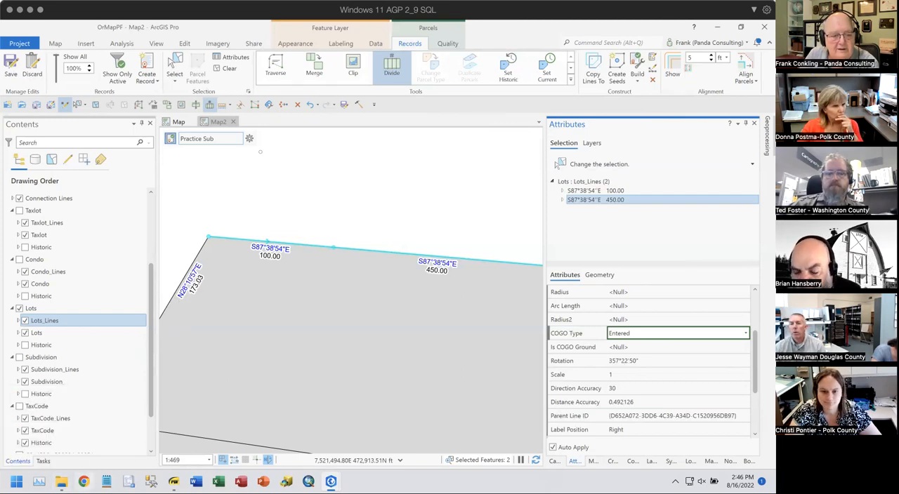
- Switch to the Parcel Fabric Training Slides PDF, find the "Displaying Issues within Parcel Layers" slide and highlight its title
click(174, 482)
scroll(169, 295, down, 18)
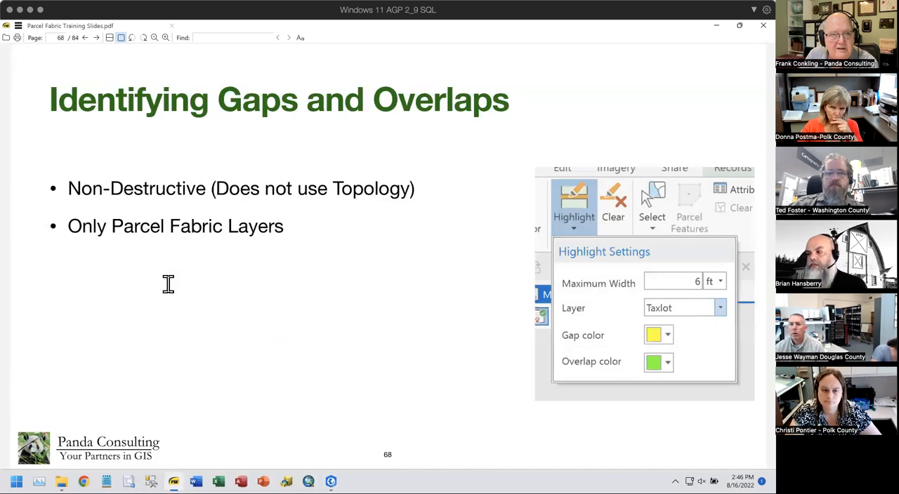
scroll(168, 284, up, 2)
scroll(168, 283, up, 2)
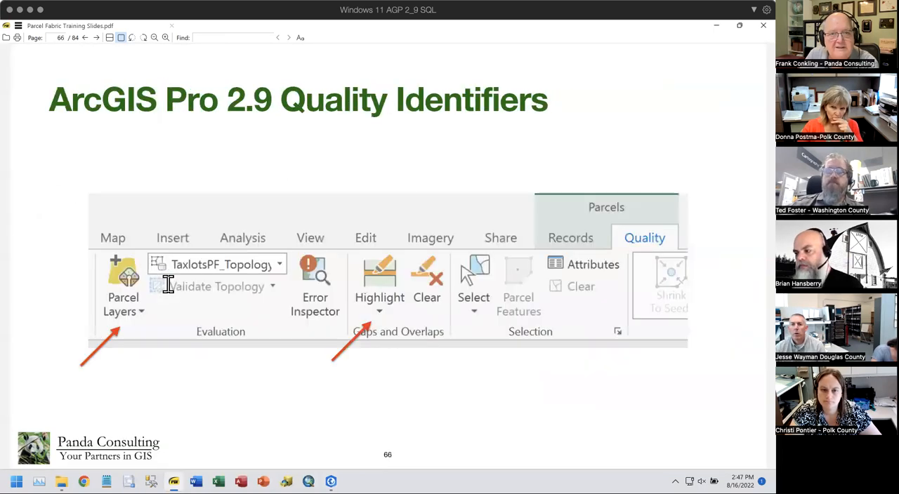
scroll(169, 283, up, 1)
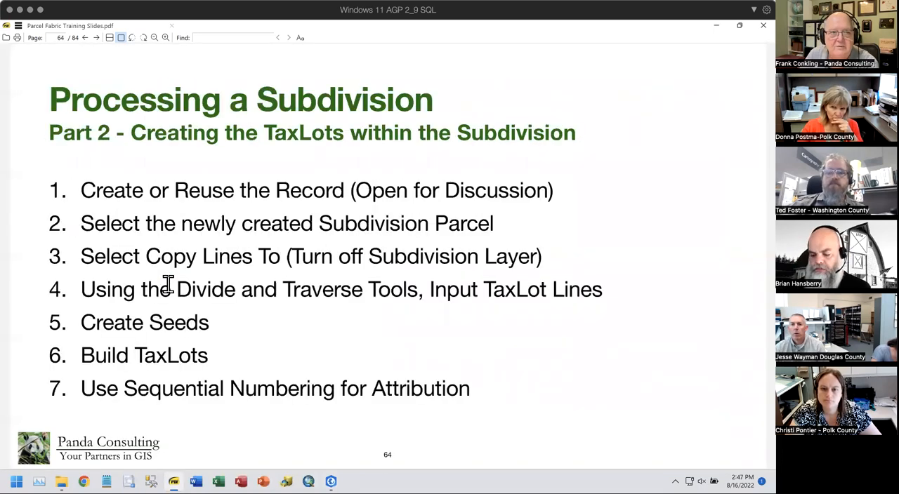
scroll(169, 284, down, 1)
scroll(169, 284, down, 2)
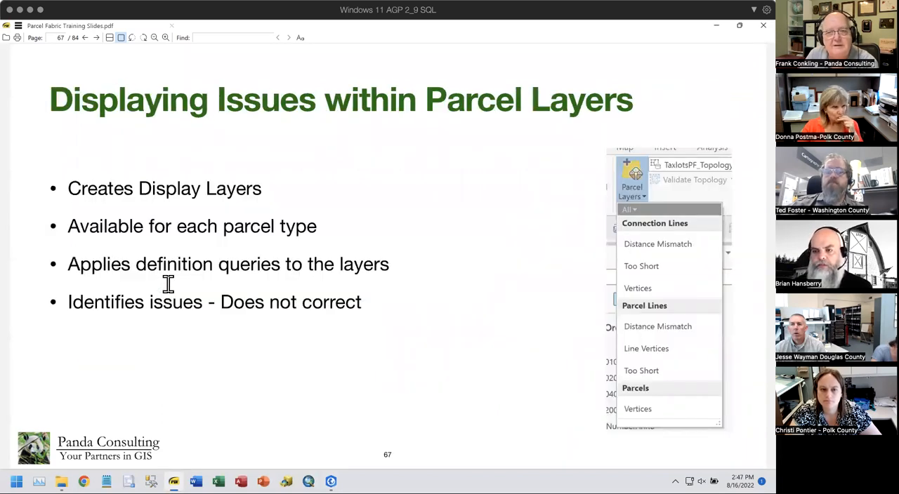
drag(49, 97, 645, 99)
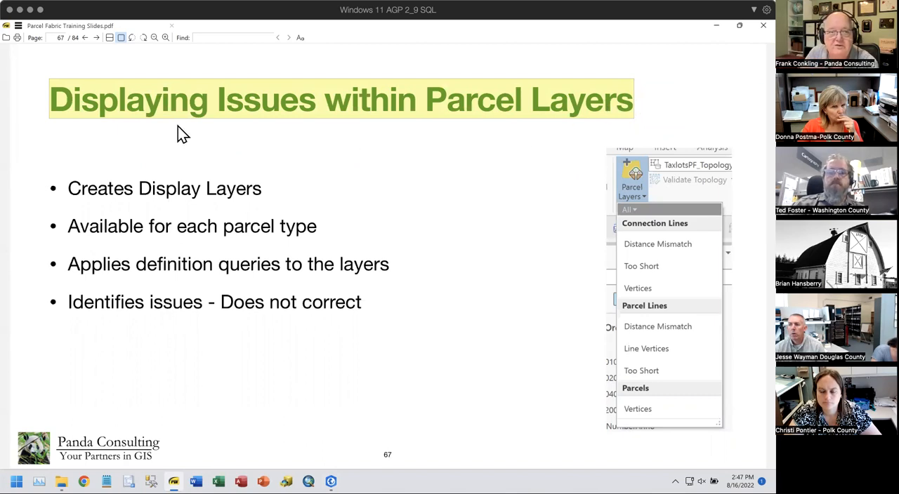
- Page through the slides on gaps and overlaps, adjustments and control points up to "Loading ORAMAP Tasks"
key(Page_Down)
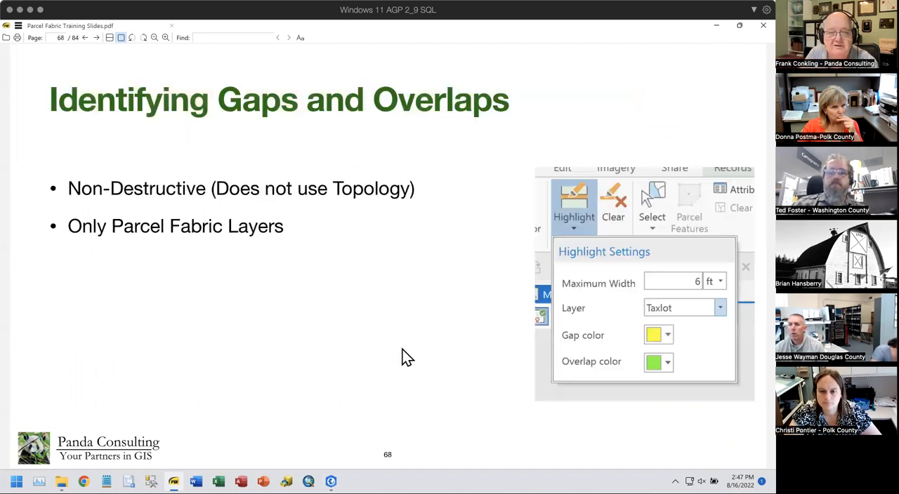
key(Page_Down)
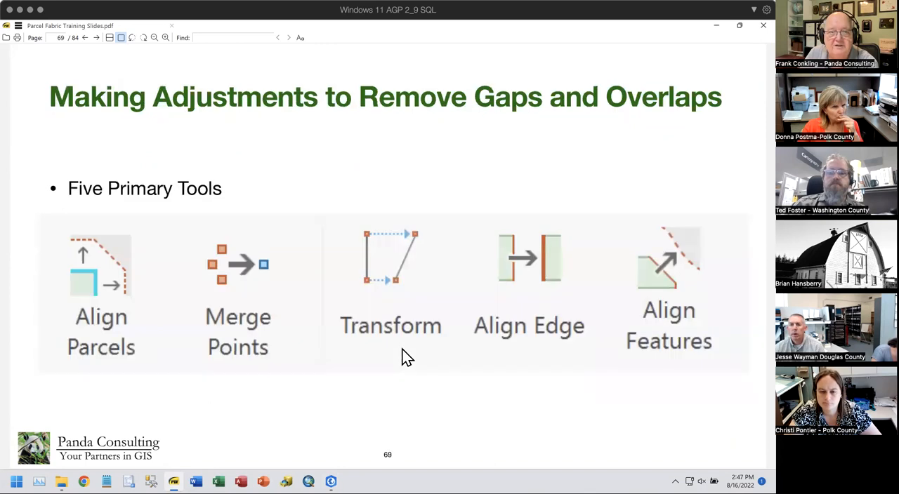
key(Page_Down)
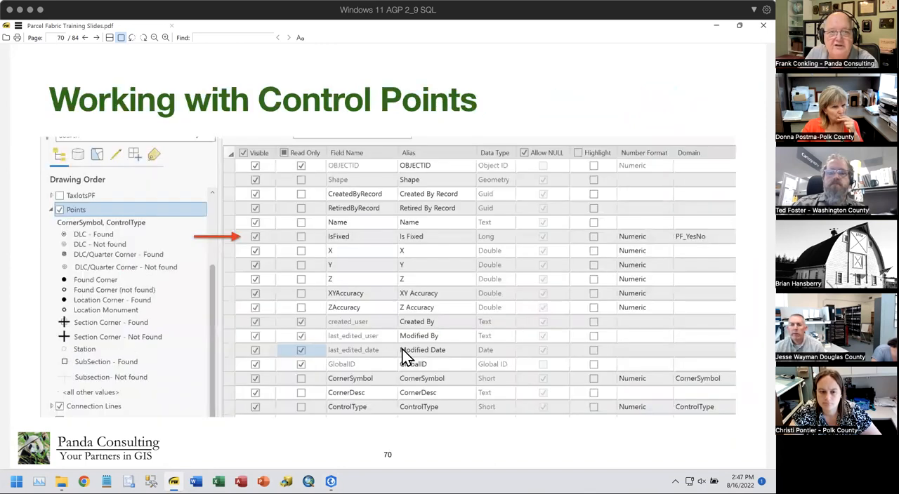
key(Page_Up)
key(Page_Down)
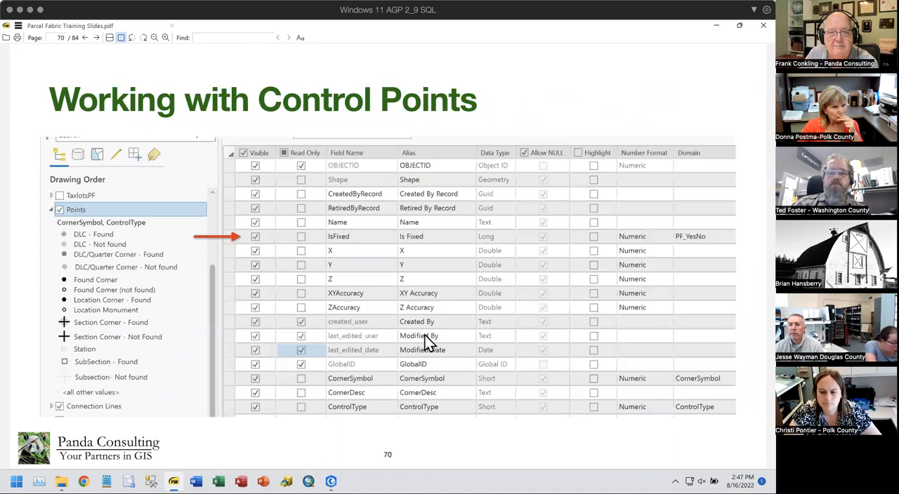
key(Page_Down)
- Page through the remaining slides from the ORAMAP tasks past "No Basemap" to the closing slide, and close the slides PDF
key(Page_Down)
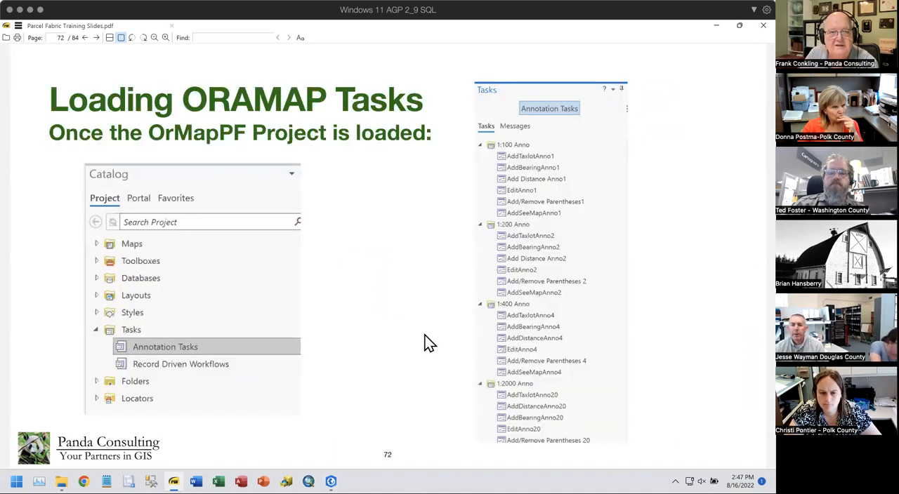
key(Page_Down)
key(Page_Down)
key(Page_Down)
key(Page_Down)
key(Page_Down)
key(Page_Down)
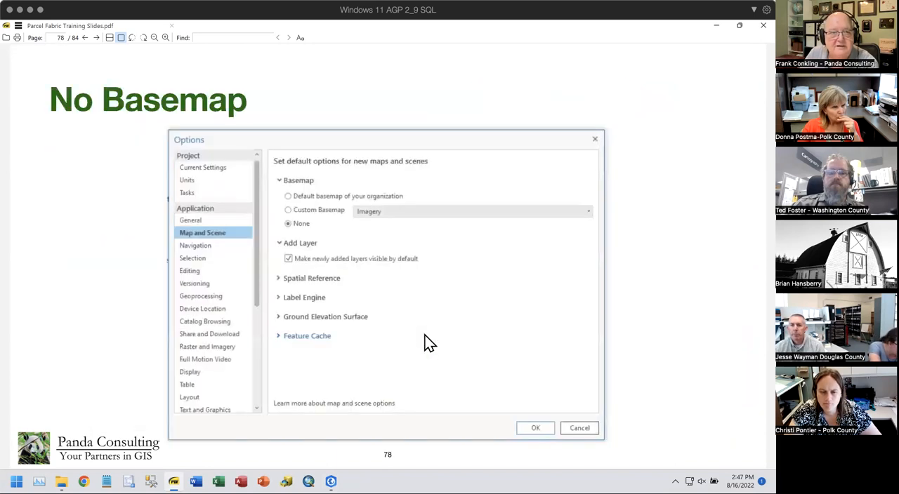
key(Page_Up)
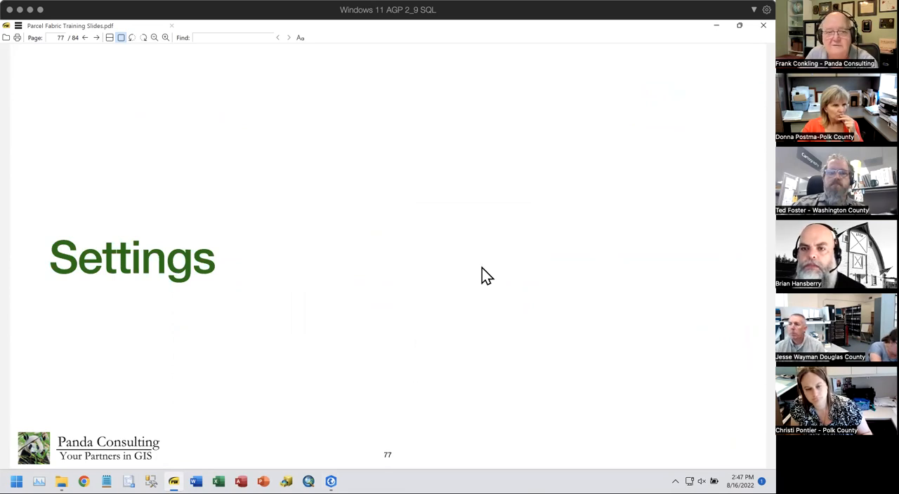
key(Page_Down)
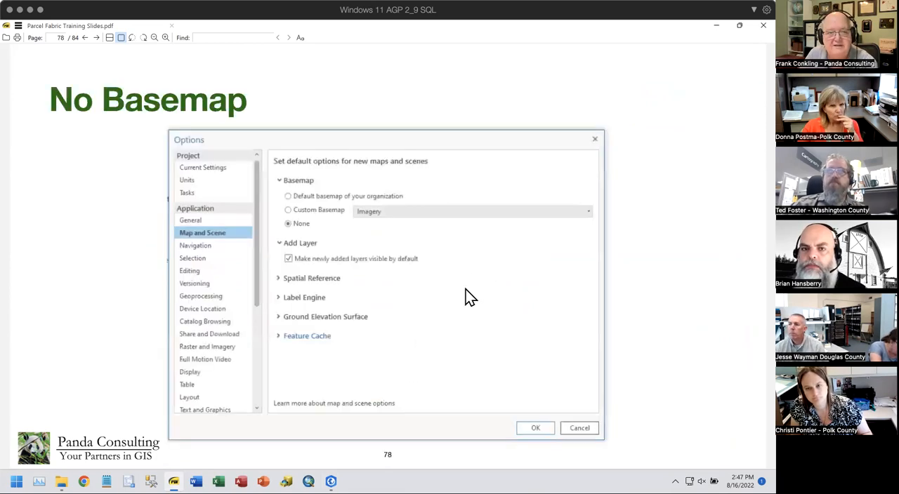
key(Page_Down)
key(Page_Down)
key(Page_Down)
key(Page_Down)
key(Page_Down)
key(Page_Down)
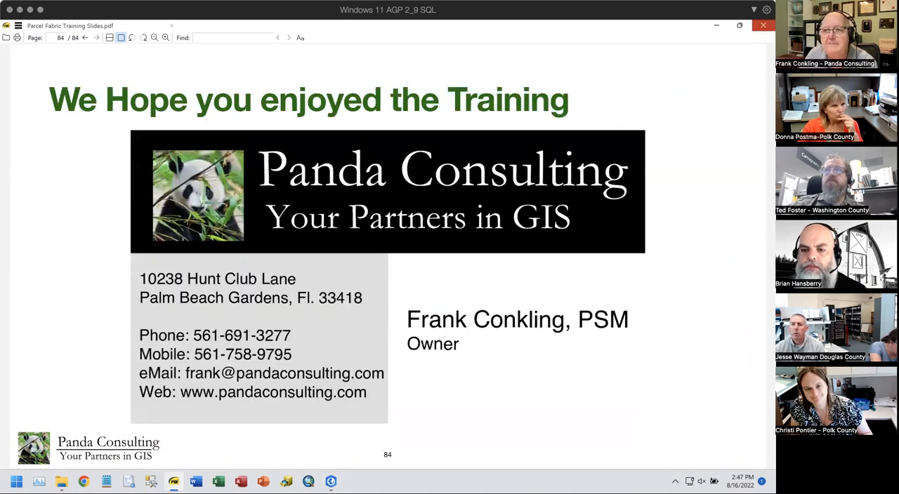
click(762, 25)
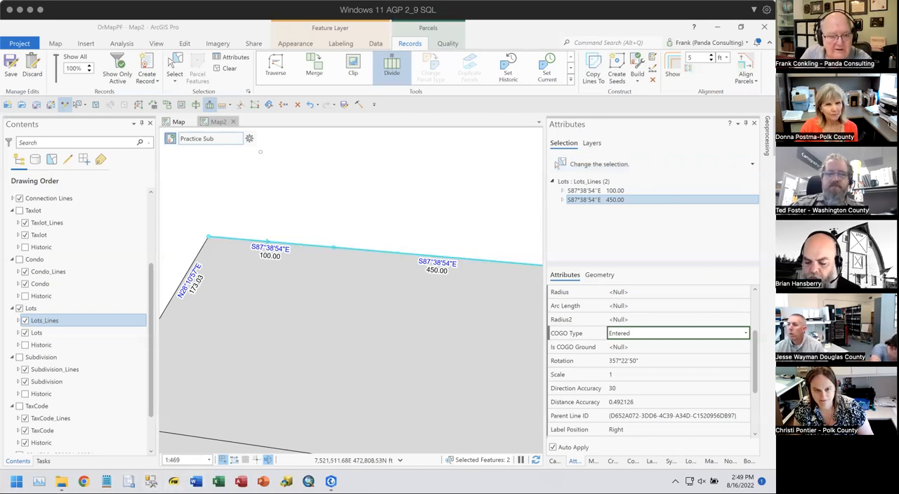
- Reopen the training slides PDF, go back to the "Daily Schedule" slide and copy the address of the training materials link
click(174, 481)
click(256, 123)
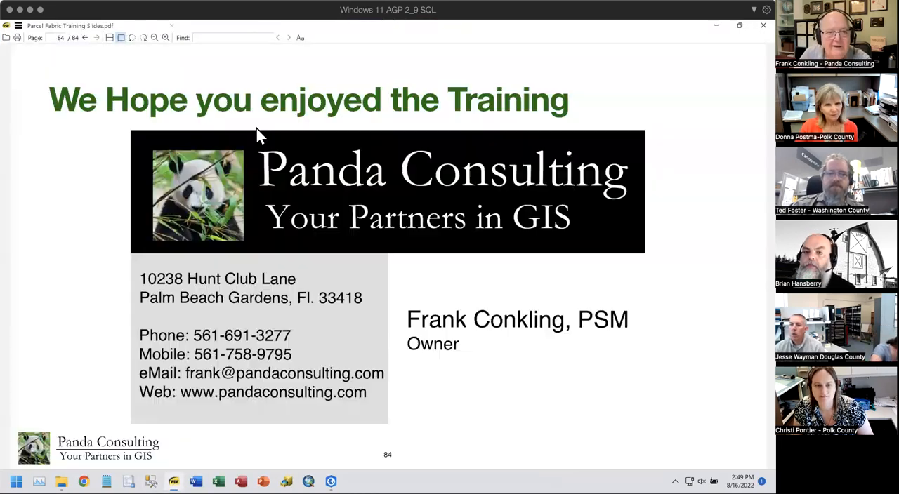
scroll(291, 193, up, 20)
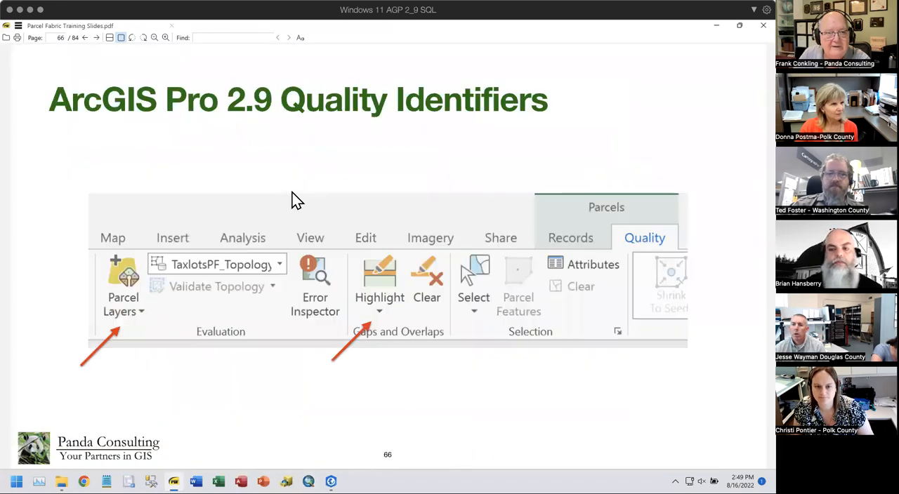
scroll(295, 197, up, 18)
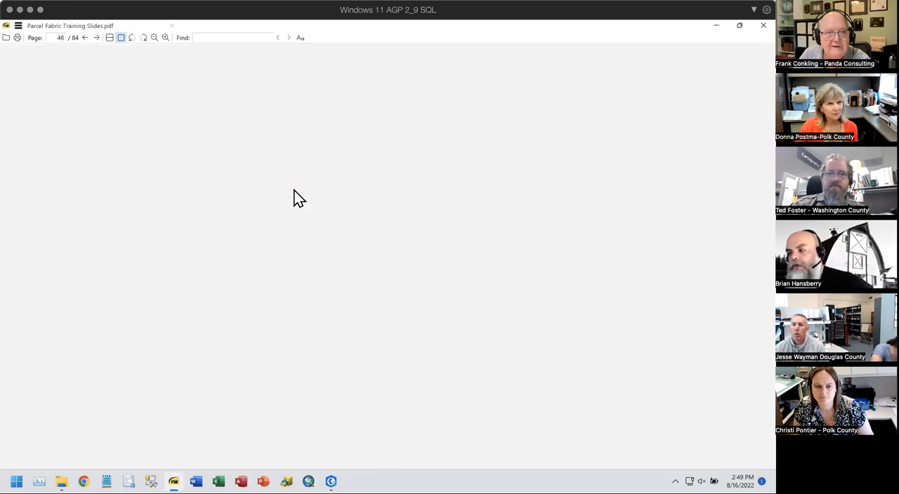
scroll(294, 189, up, 20)
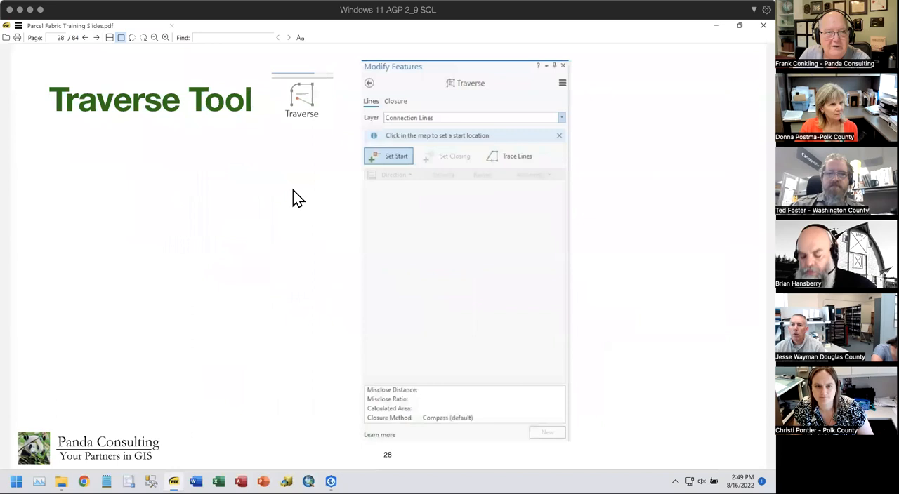
scroll(294, 189, up, 8)
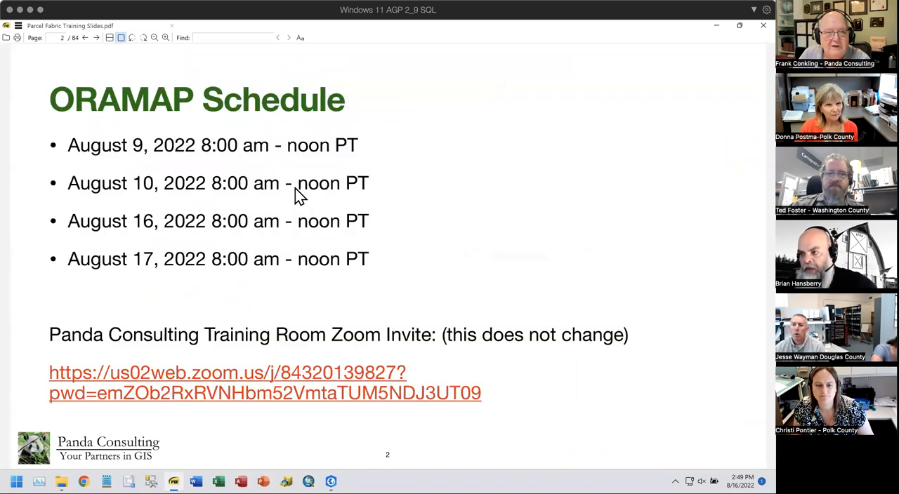
scroll(294, 188, down, 2)
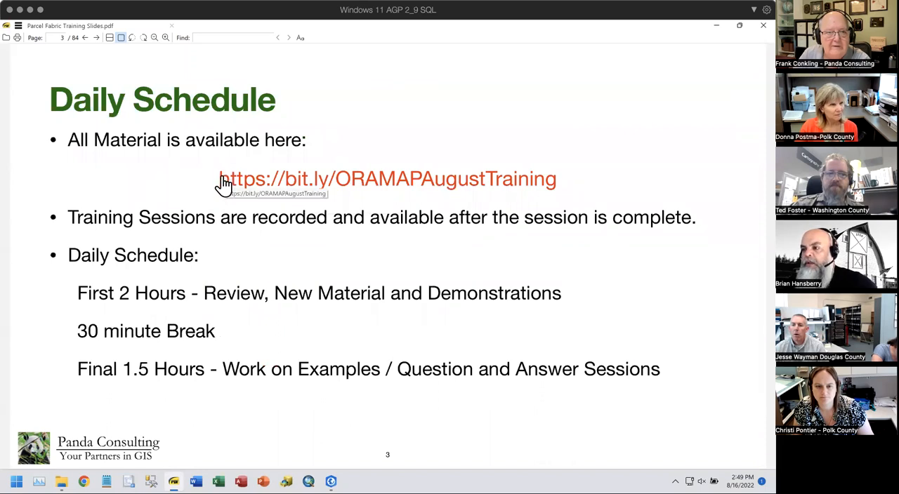
right_click(227, 178)
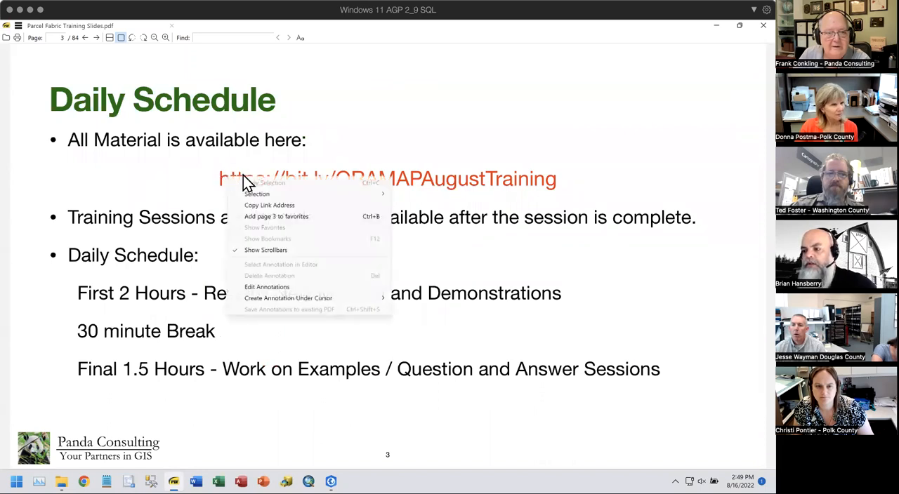
click(268, 205)
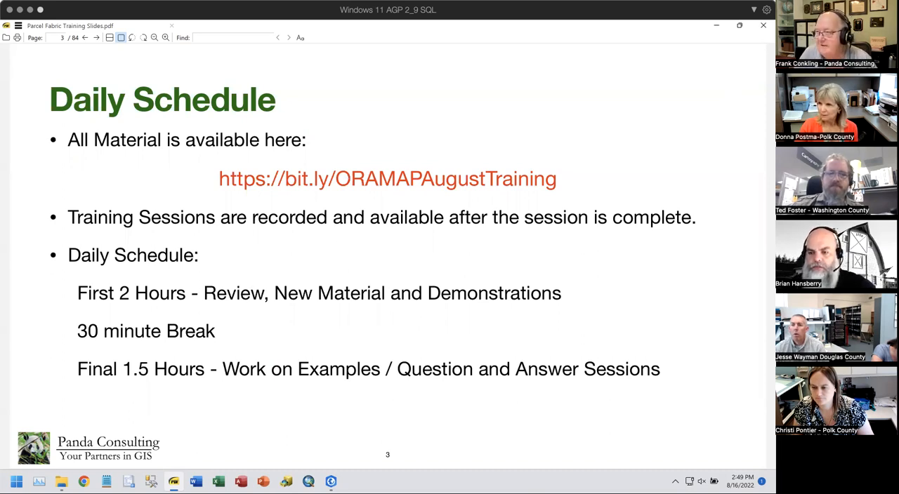
- Open the training materials link in the browser and look through the Videos folder of the shared Dropbox Training folder
click(370, 182)
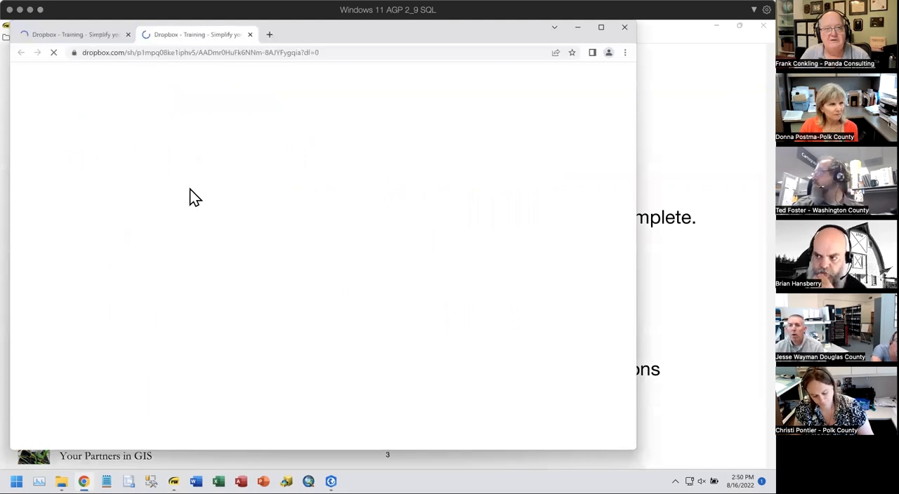
scroll(268, 230, down, 1)
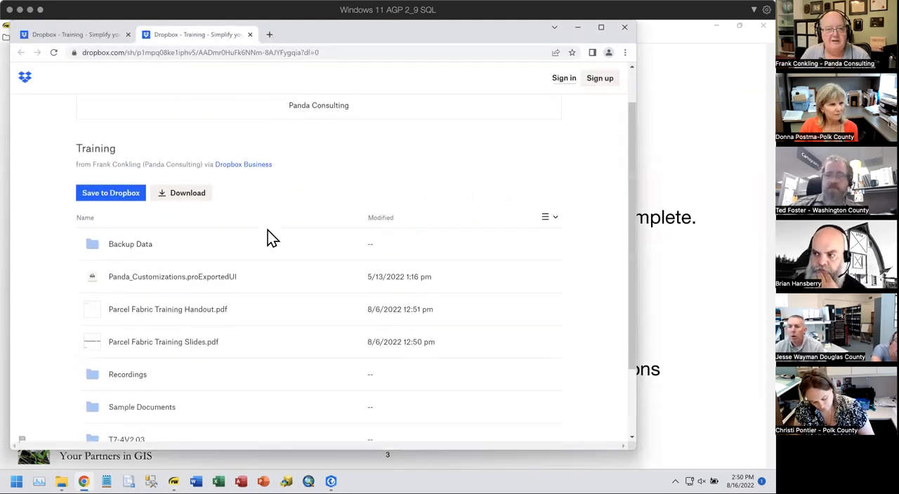
scroll(267, 236, down, 2)
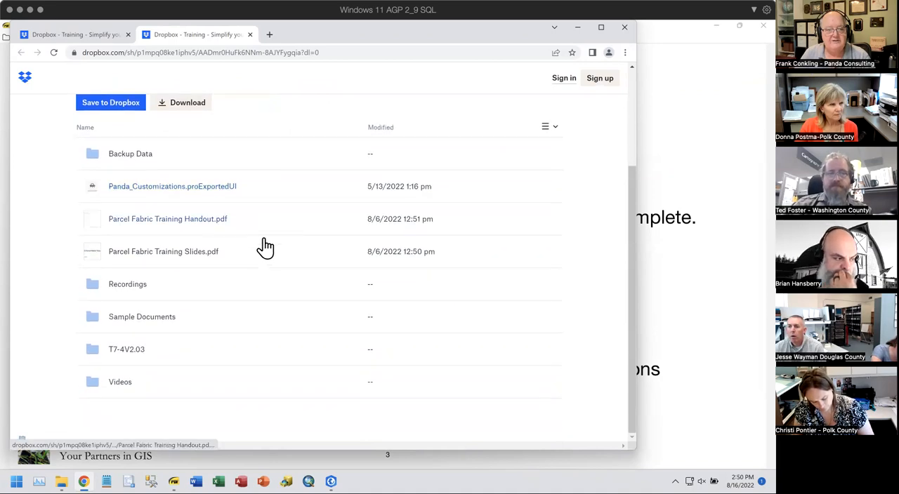
click(118, 384)
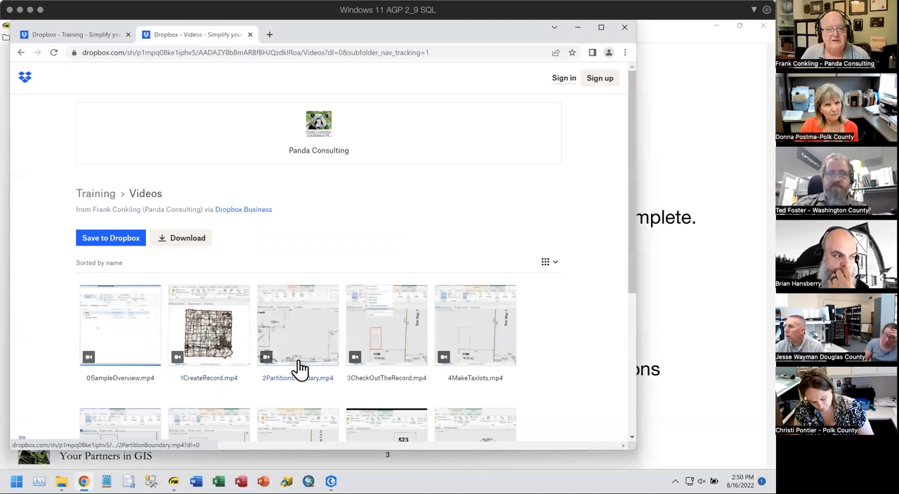
scroll(502, 252, down, 1)
scroll(500, 247, down, 1)
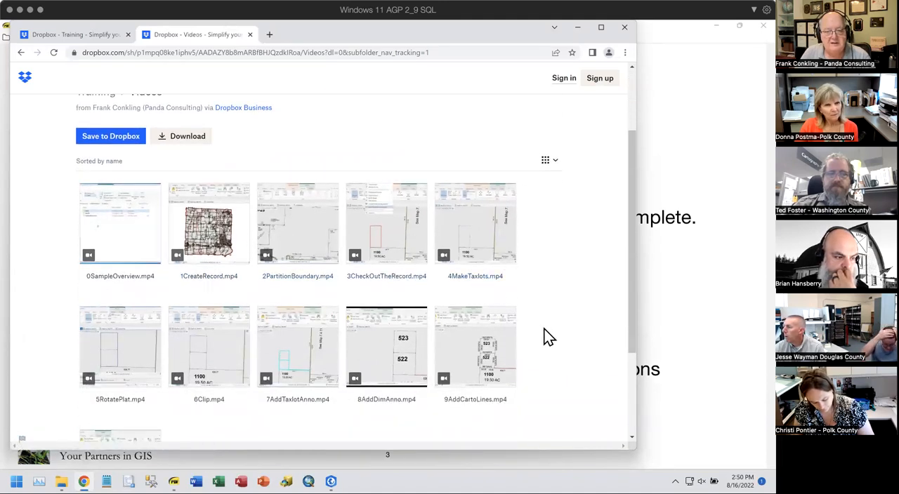
scroll(550, 337, down, 2)
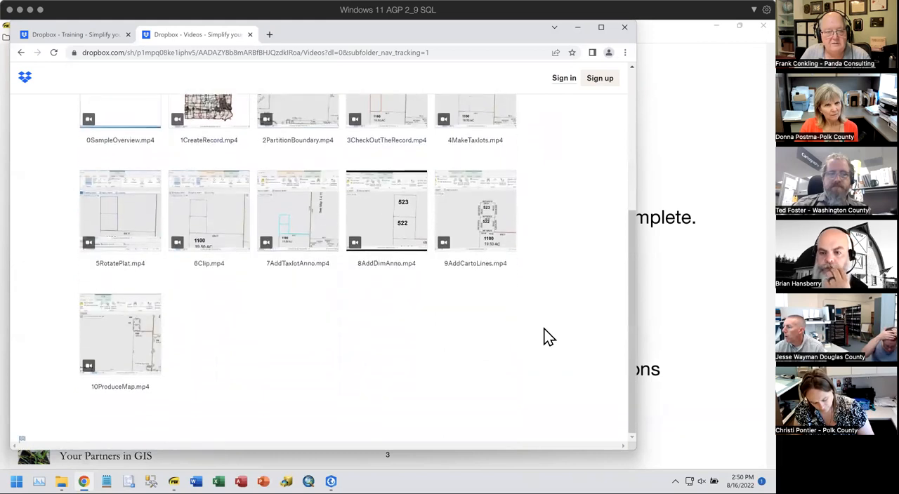
scroll(548, 336, up, 3)
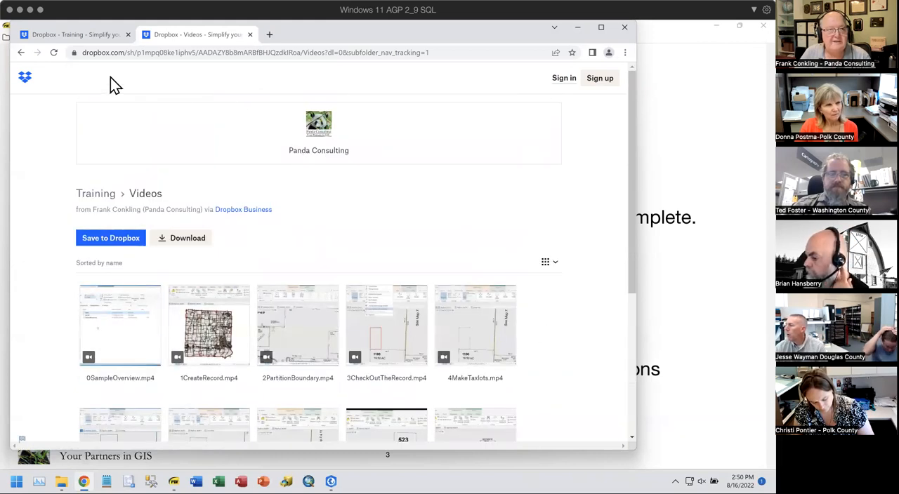
- Return to the shared Training folder and open its Recordings folder
click(23, 53)
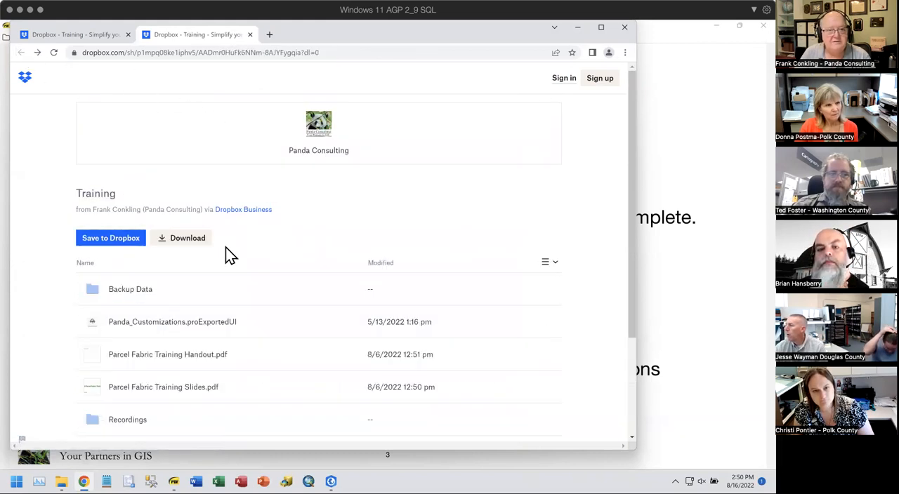
scroll(249, 289, down, 1)
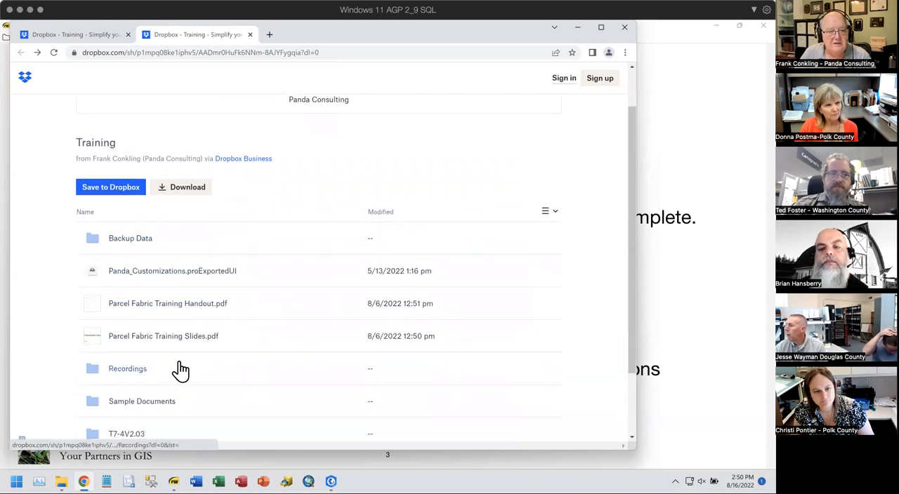
click(129, 369)
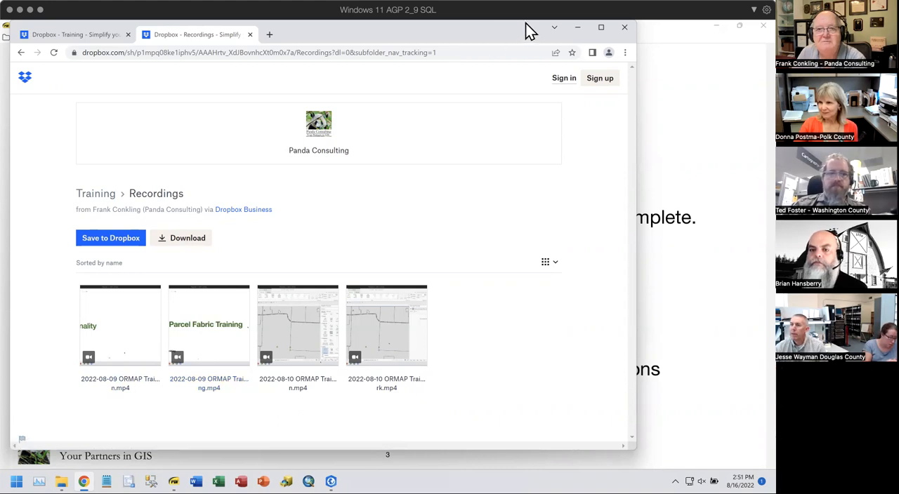
- Close the Dropbox browser window and the slides PDF to return to the ArcGIS Pro map
drag(524, 36, 592, 56)
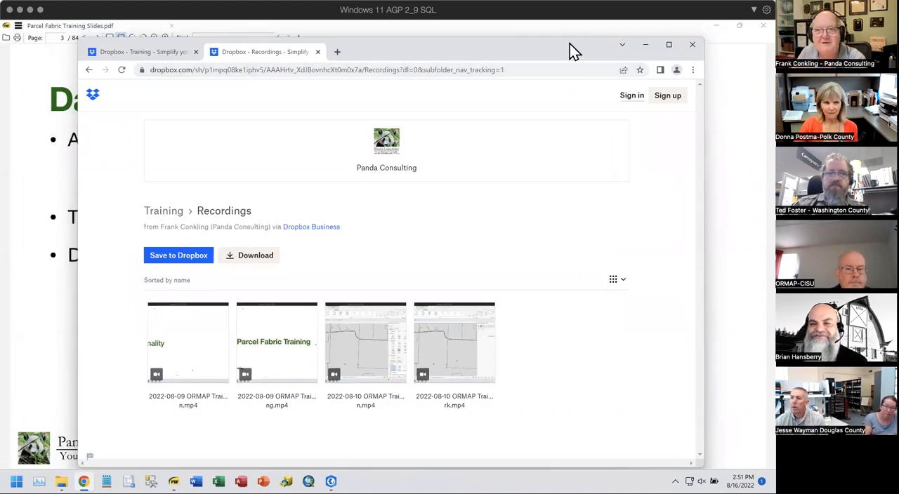
drag(572, 48, 573, 39)
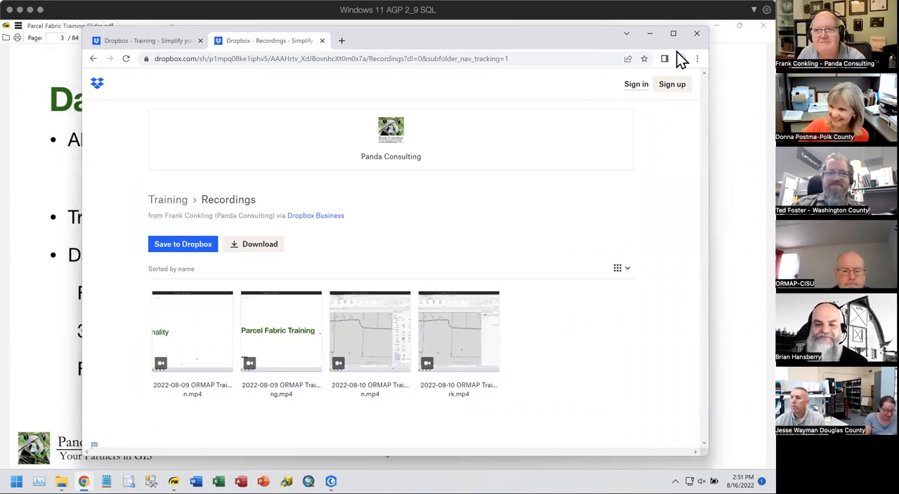
click(697, 33)
click(758, 26)
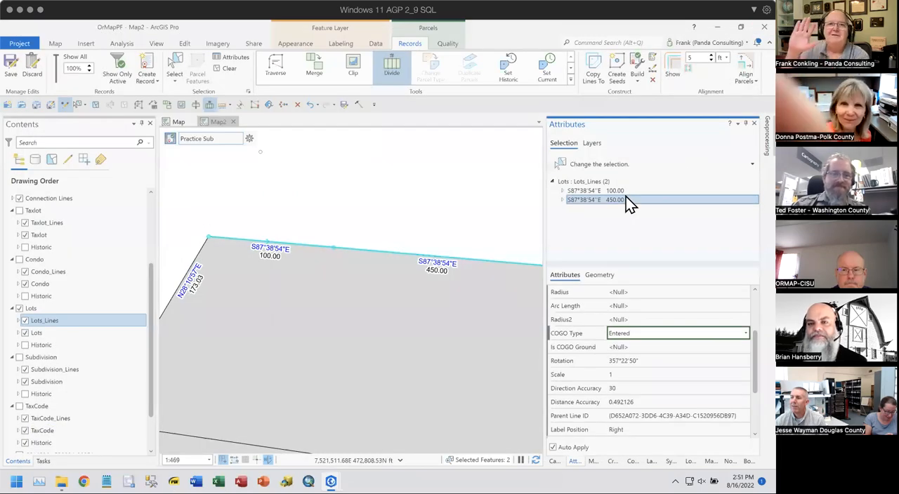